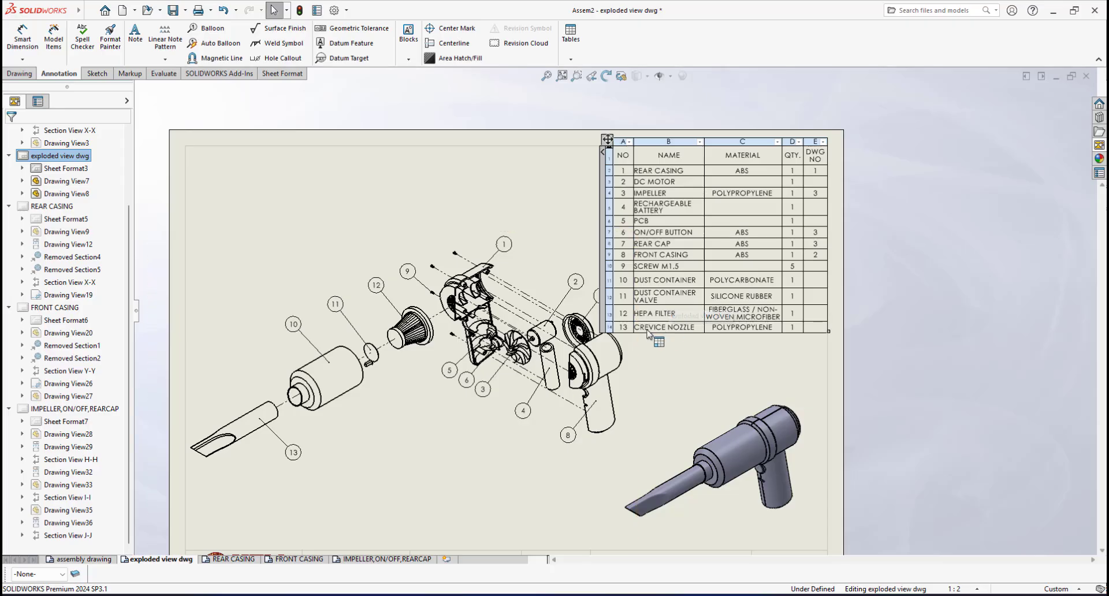
- Duplicate the IMPELLER,ON/OFF,REARCAP sheet within the drawing, letting the duplicate section view names be renamed
click(395, 560)
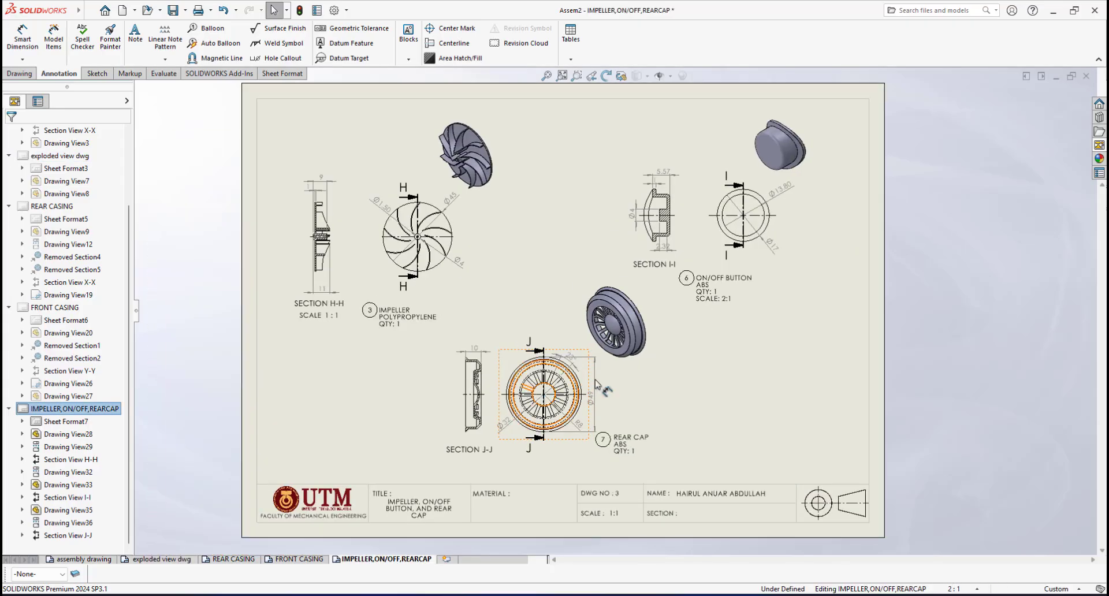
scroll(672, 231, up, 2)
scroll(667, 225, down, 2)
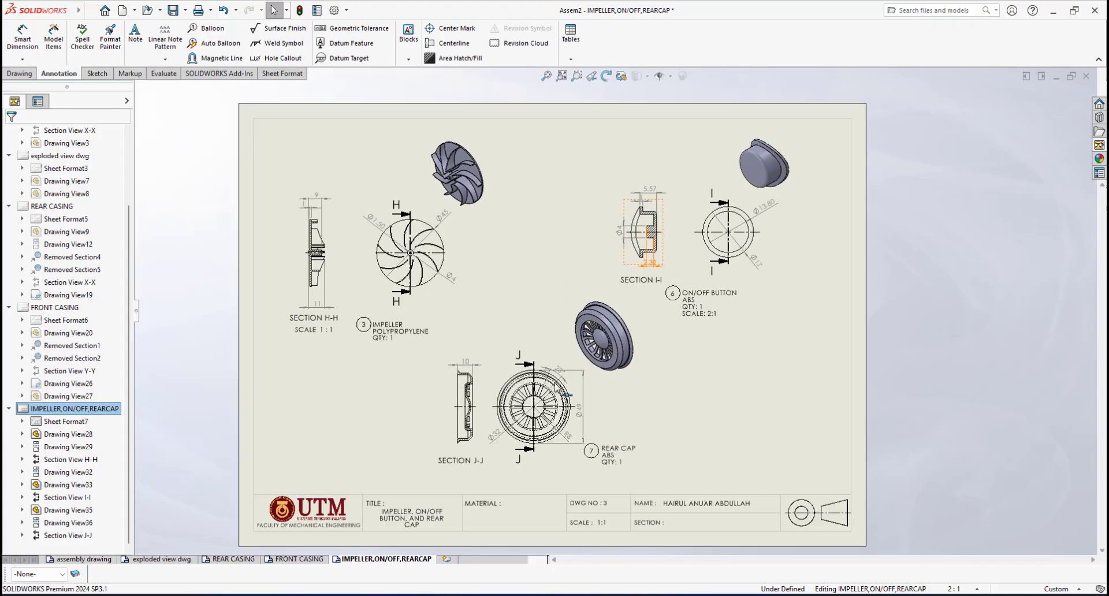
right_click(374, 561)
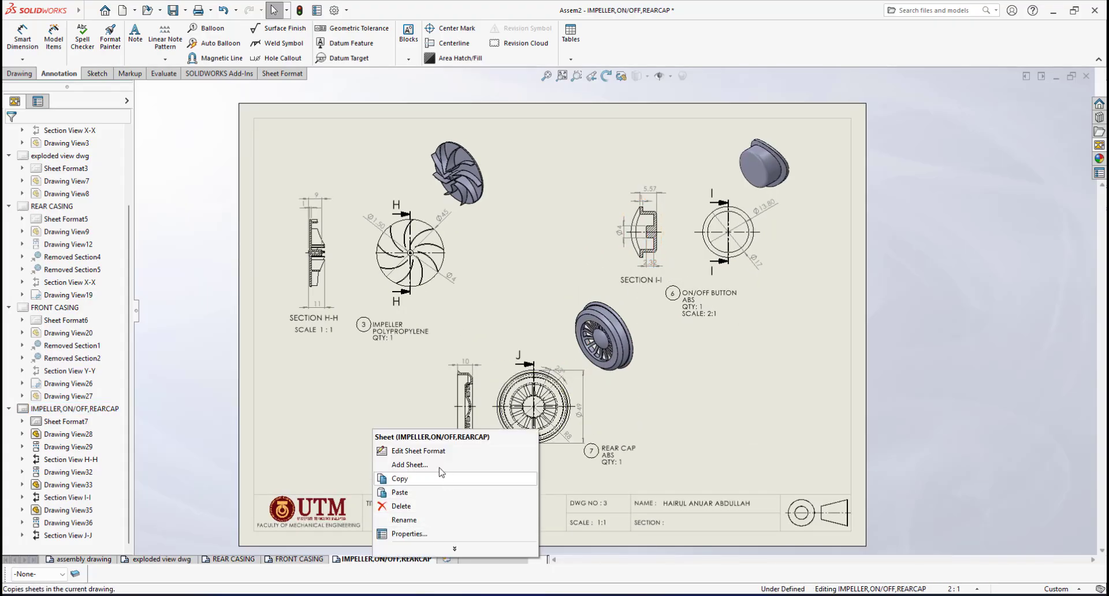
click(405, 479)
right_click(412, 560)
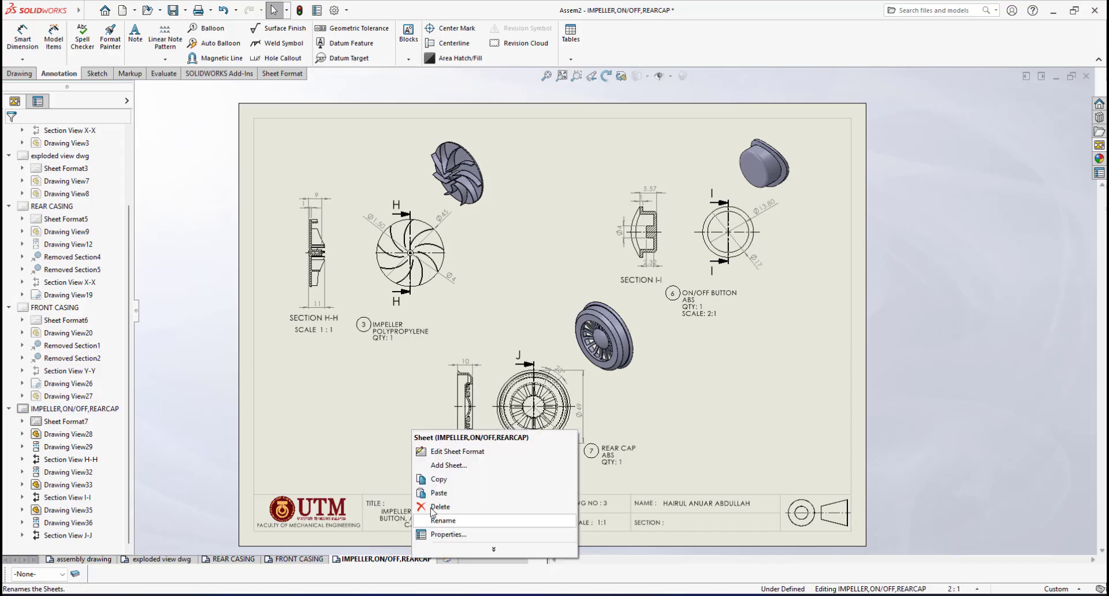
click(430, 492)
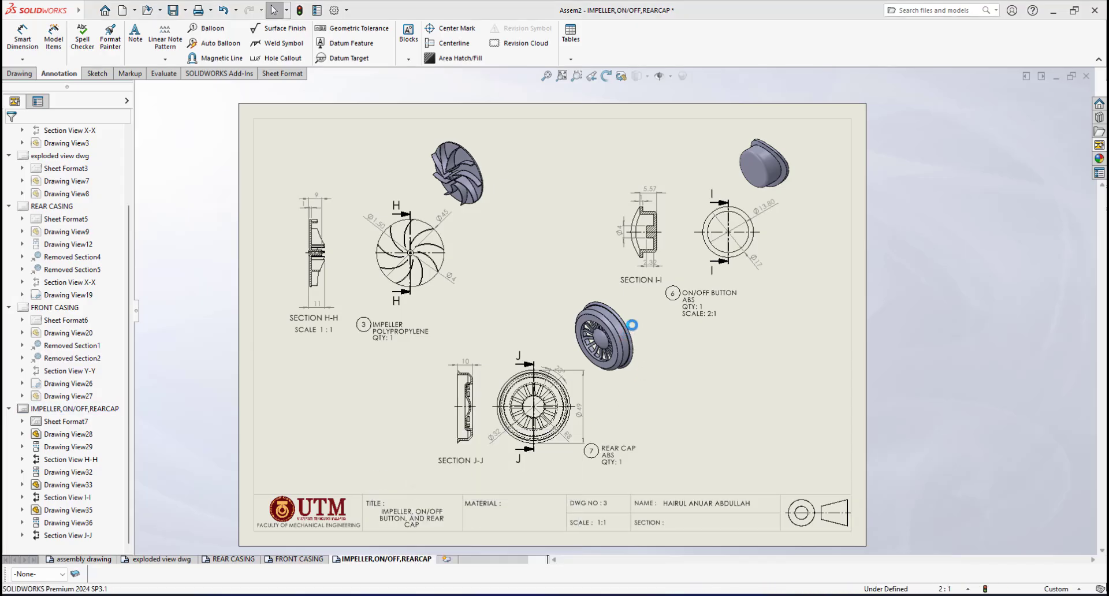
click(553, 338)
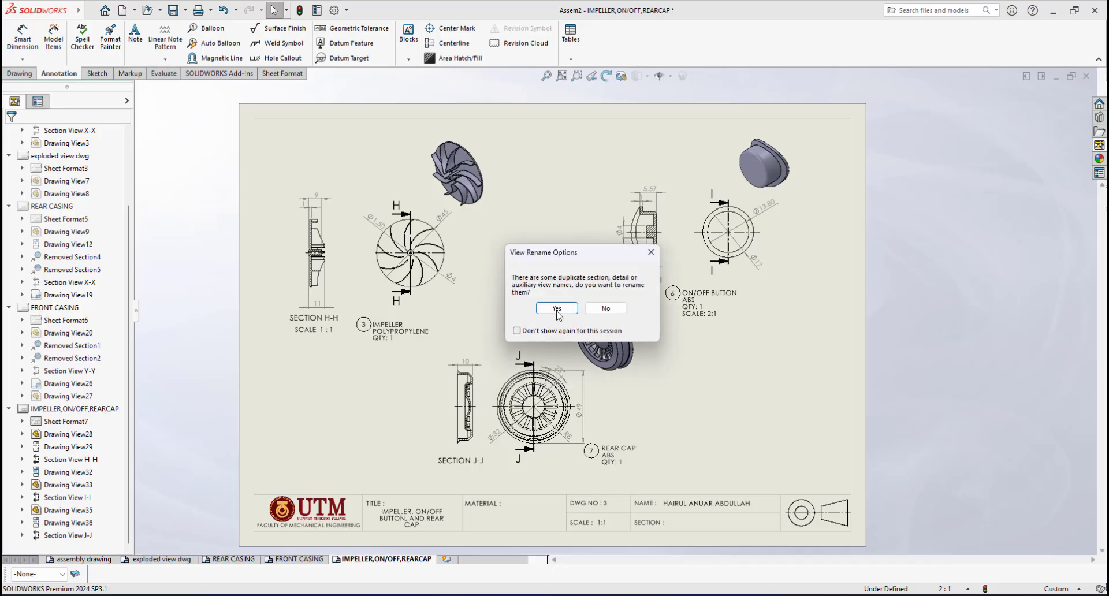
click(557, 309)
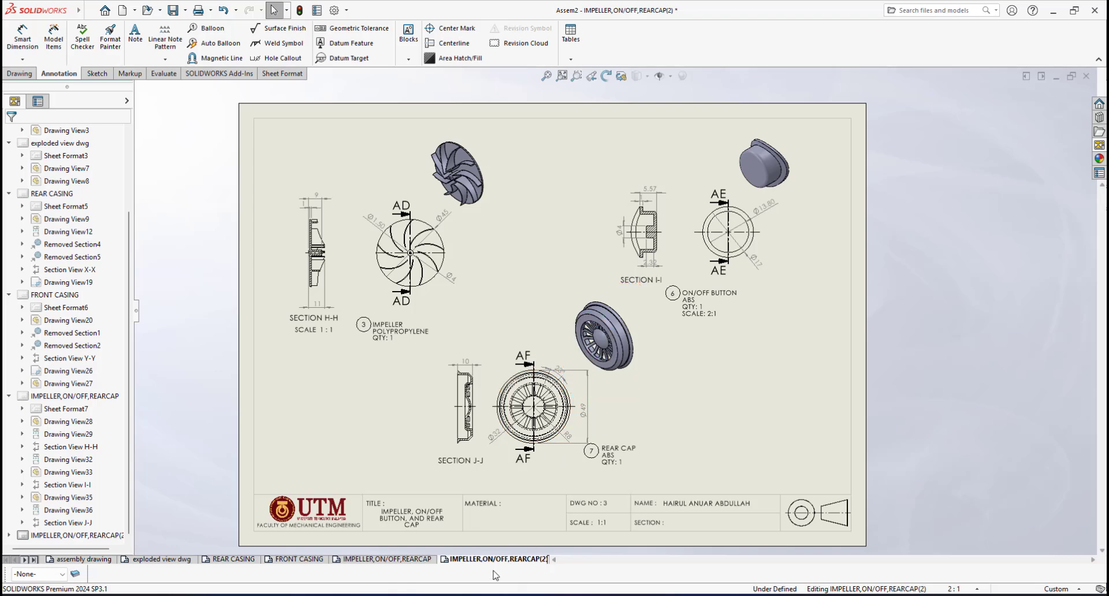
- Rename the copied sheet as dustcontainer,valve,nozzle
right_click(471, 564)
click(494, 523)
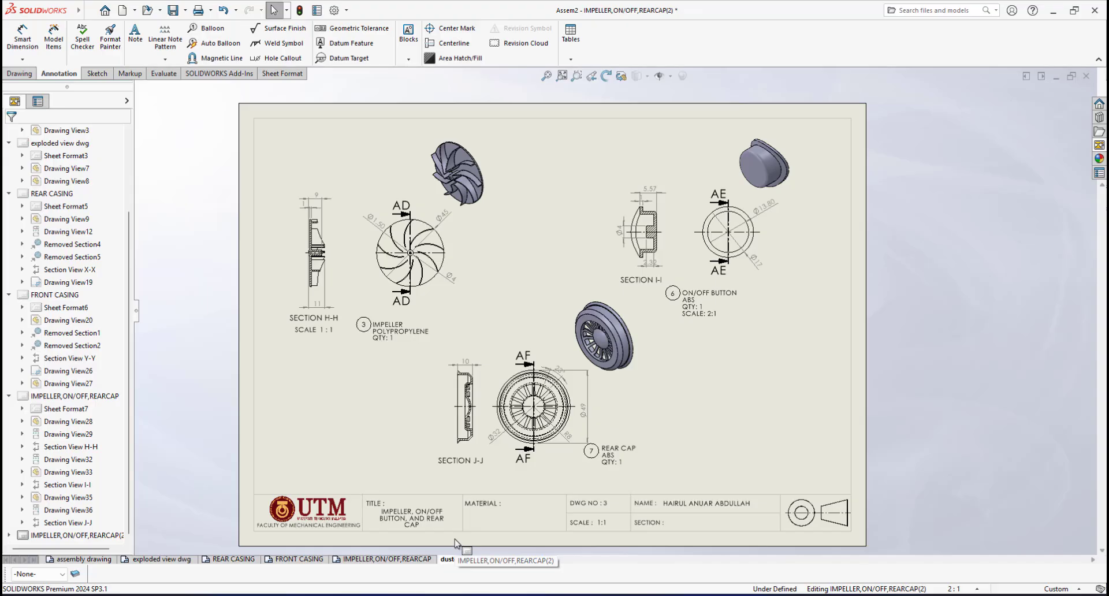
text(dustcontainer,valve,nozzle)
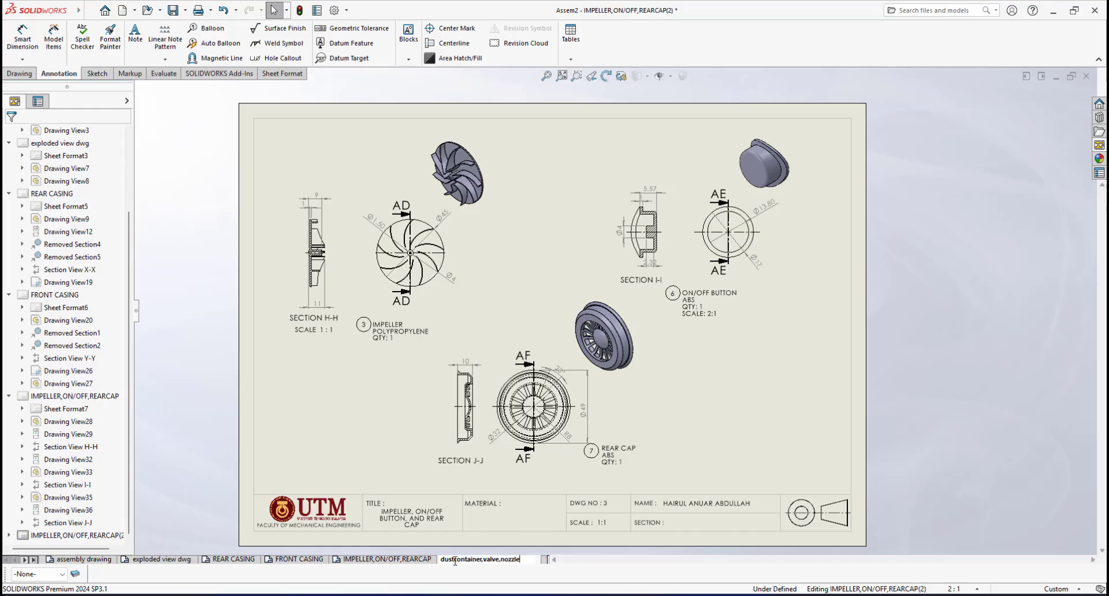
key(Return)
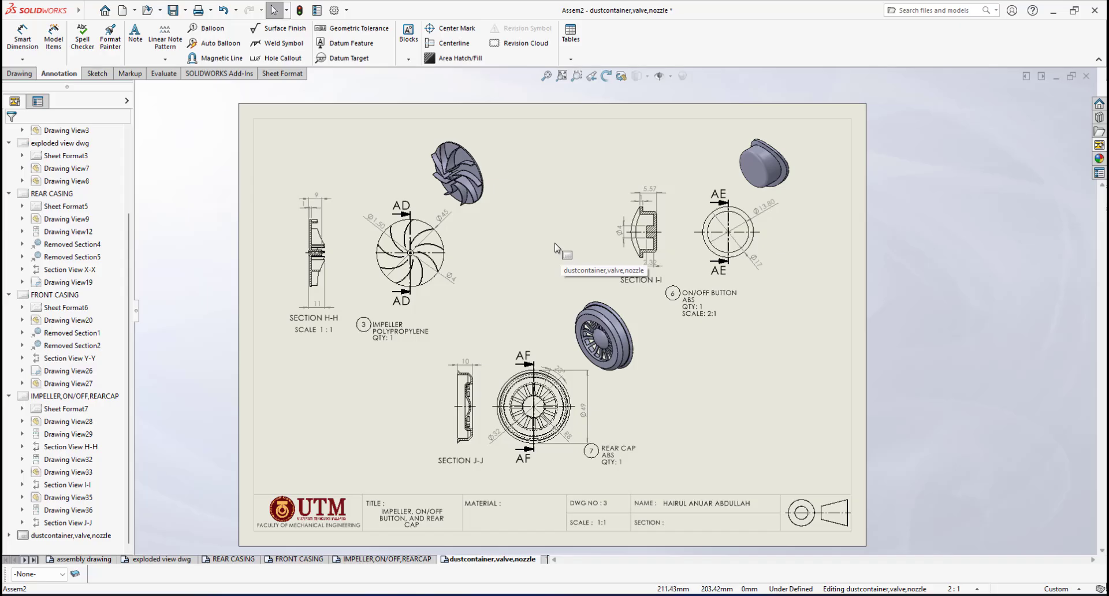
- Delete all dimensions, balloons, notes and section labels from the copied sheet, keeping the title block
click(1100, 145)
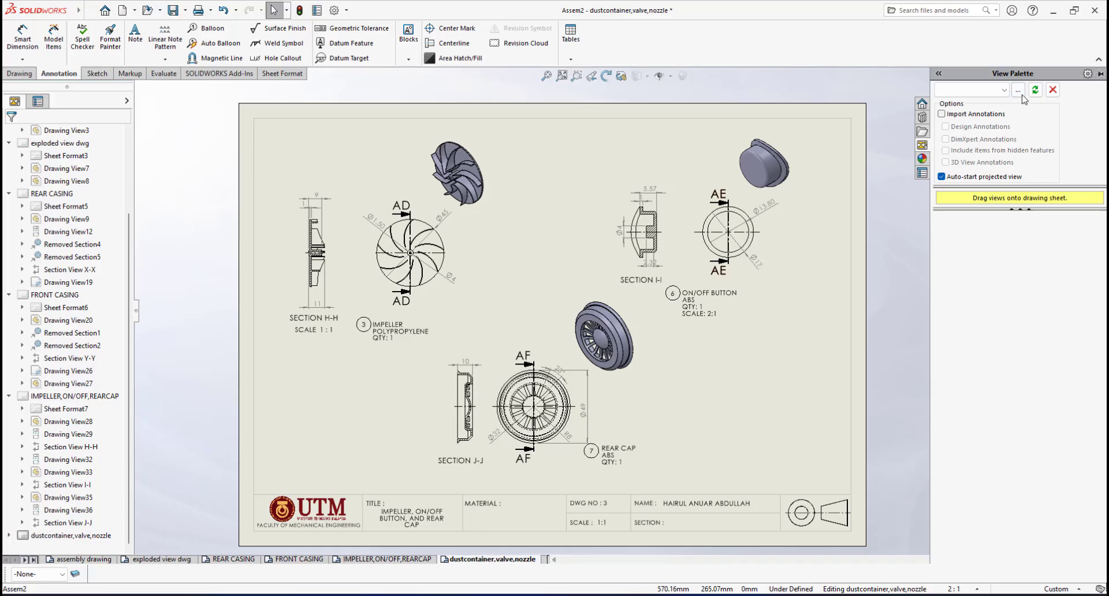
click(751, 393)
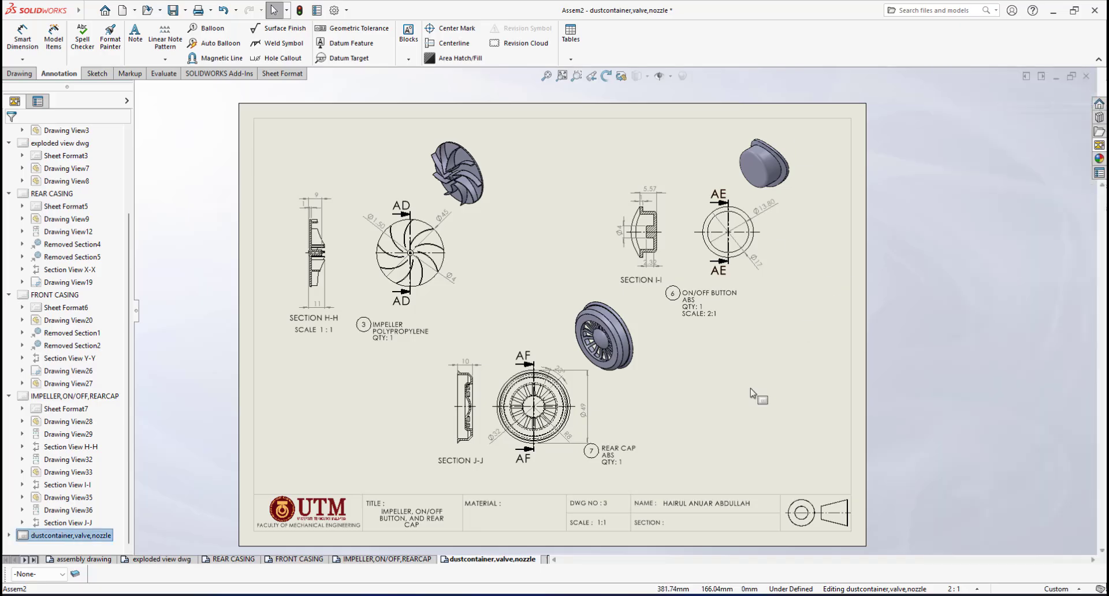
mouse_move(824, 477)
mouse_down()
mouse_move(430, 381)
mouse_move(272, 144)
mouse_move(269, 119)
mouse_up()
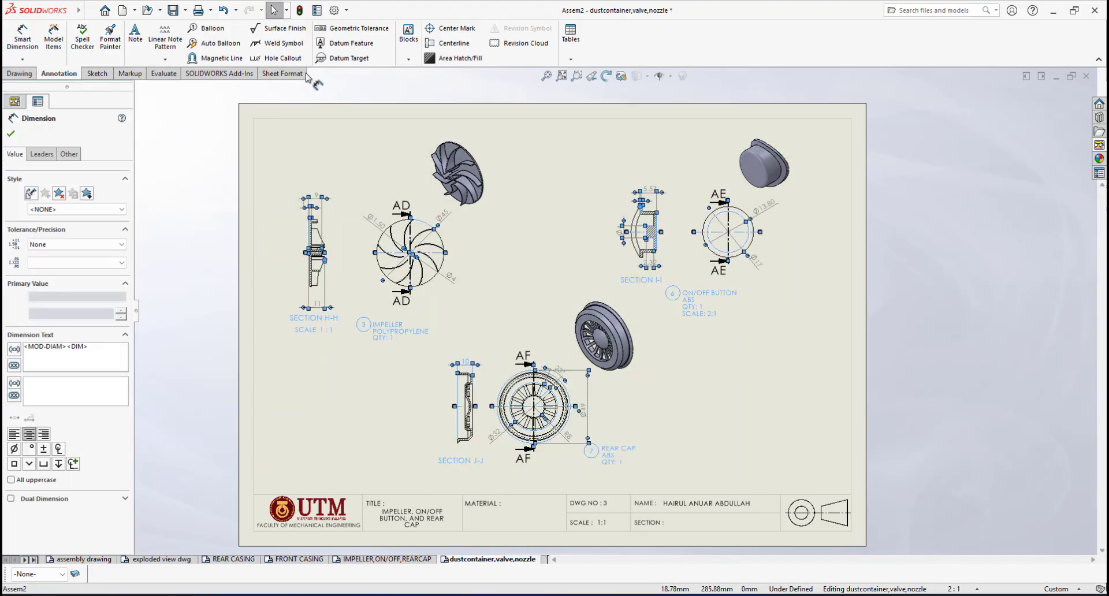
key(Delete)
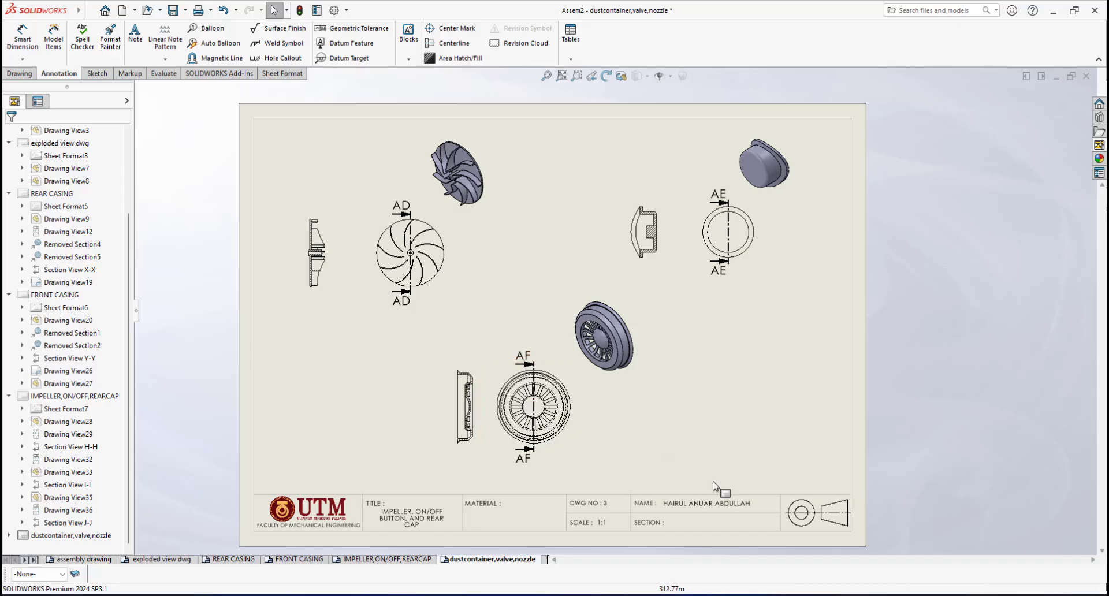
- Delete all the remaining impeller, rear cap and on/off button views from the copied sheet
mouse_move(702, 469)
mouse_down()
mouse_move(447, 416)
mouse_move(277, 157)
mouse_move(259, 110)
mouse_up()
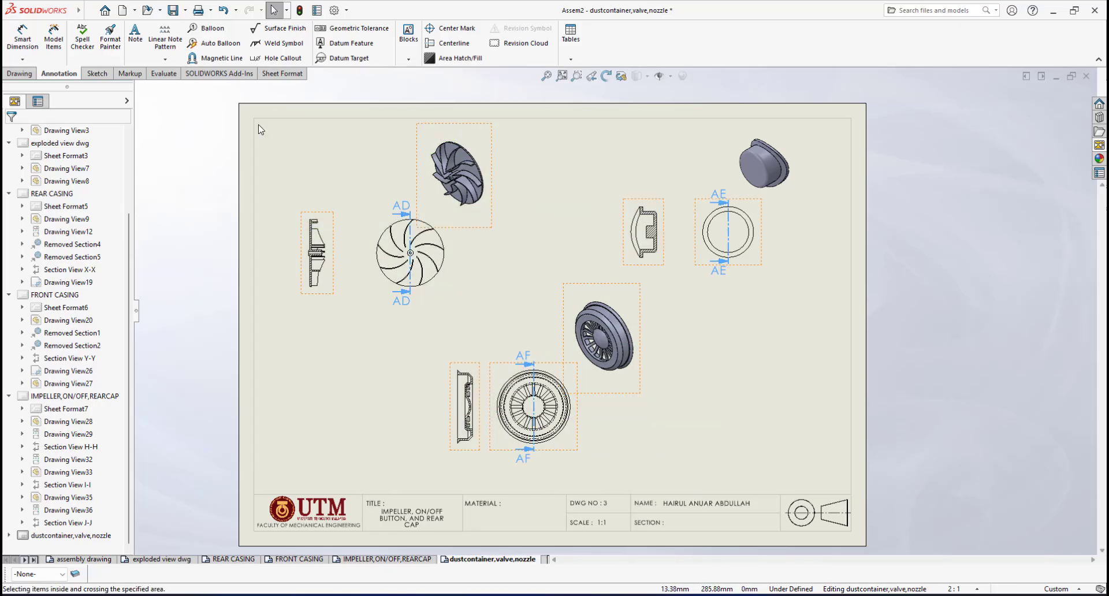
key(Delete)
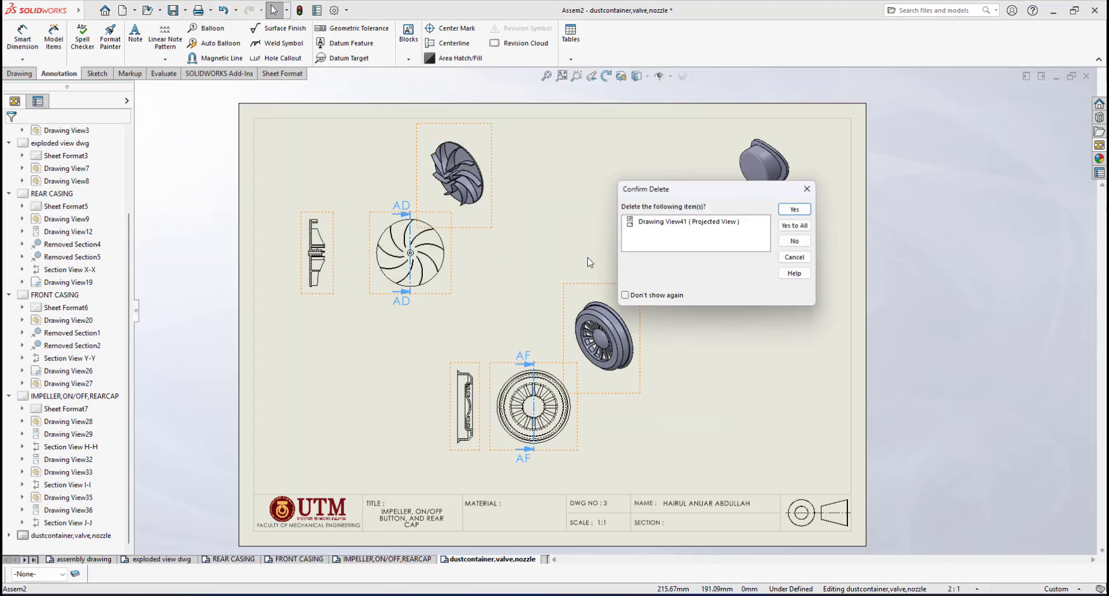
click(794, 226)
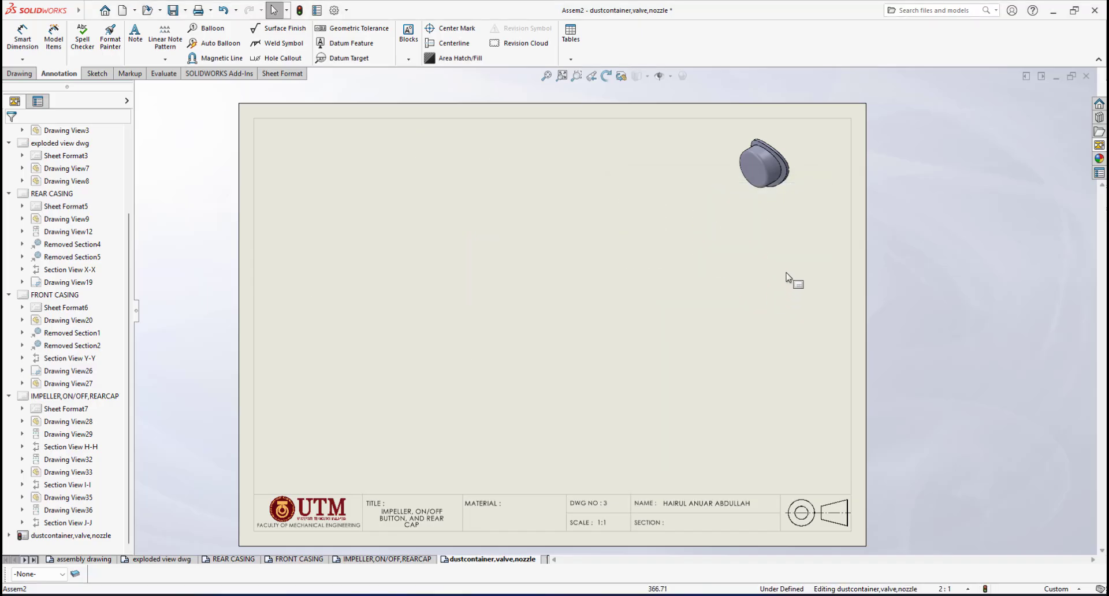
mouse_move(807, 265)
mouse_down()
mouse_move(647, 167)
mouse_move(662, 119)
mouse_up()
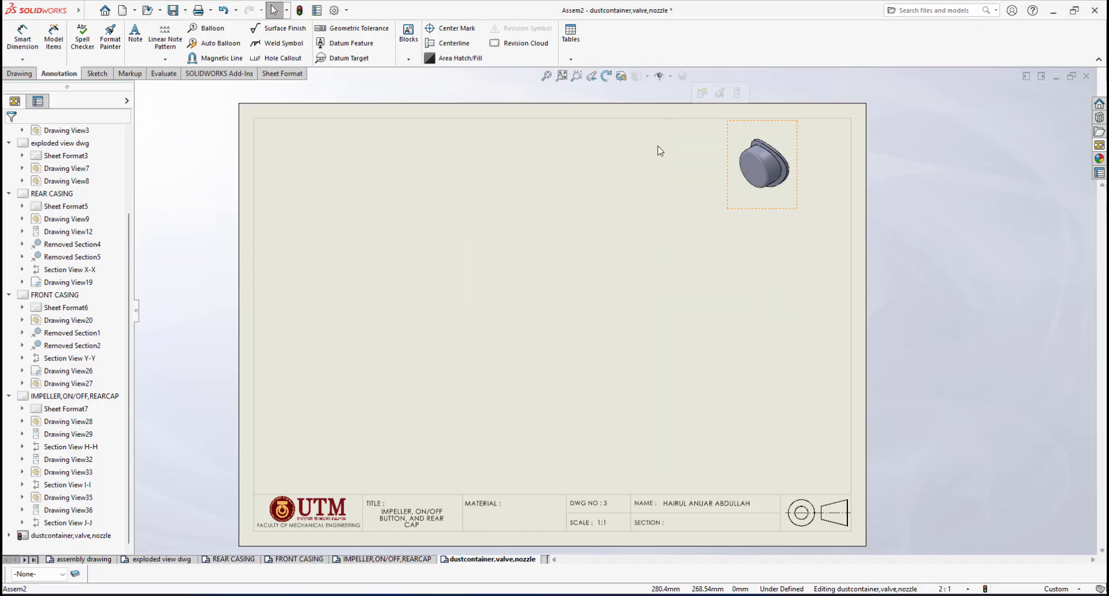
key(Delete)
click(795, 209)
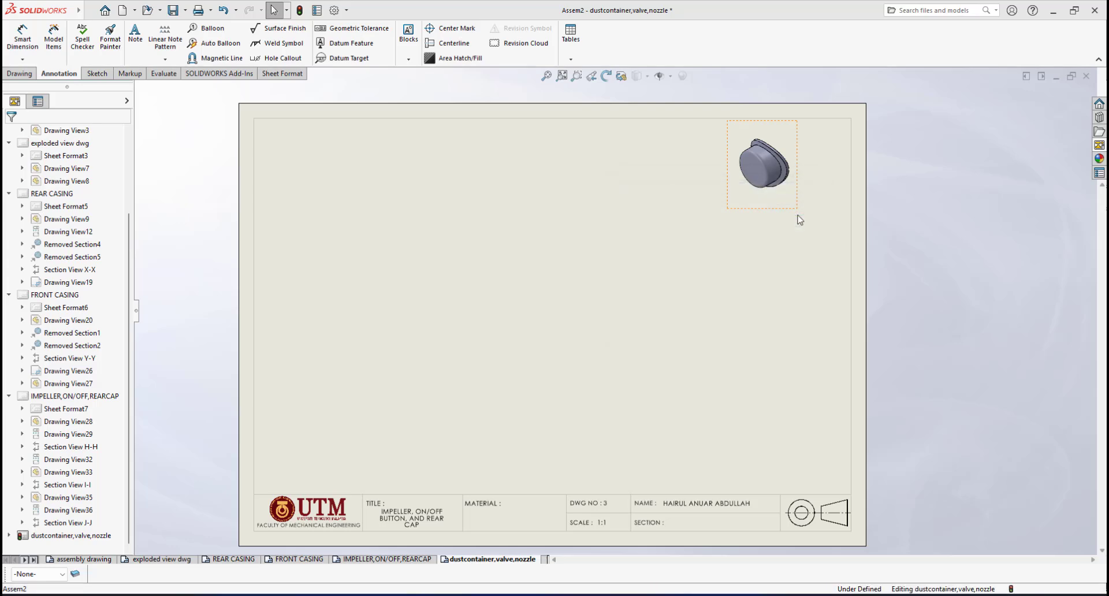
- Place the Back view of dust container.SLDPRT on the upper middle of the empty sheet
click(1100, 145)
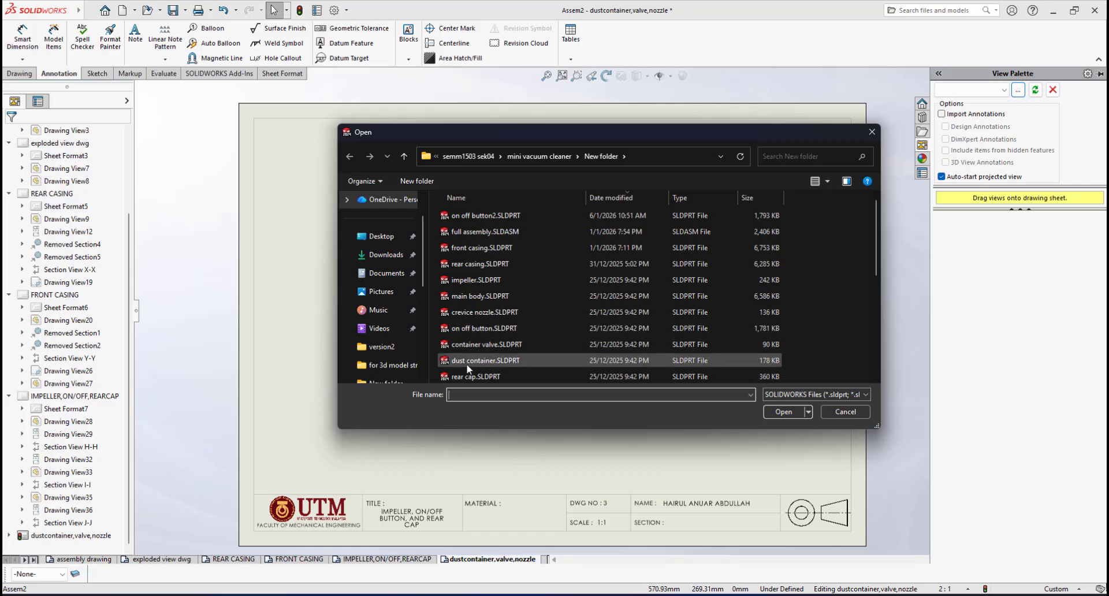
click(468, 364)
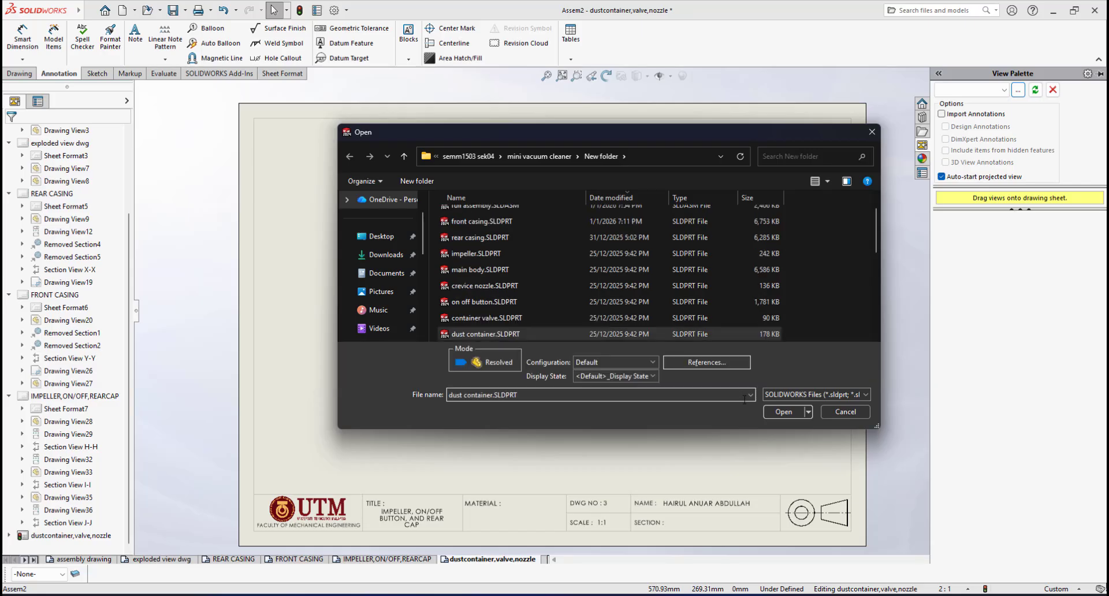
click(781, 412)
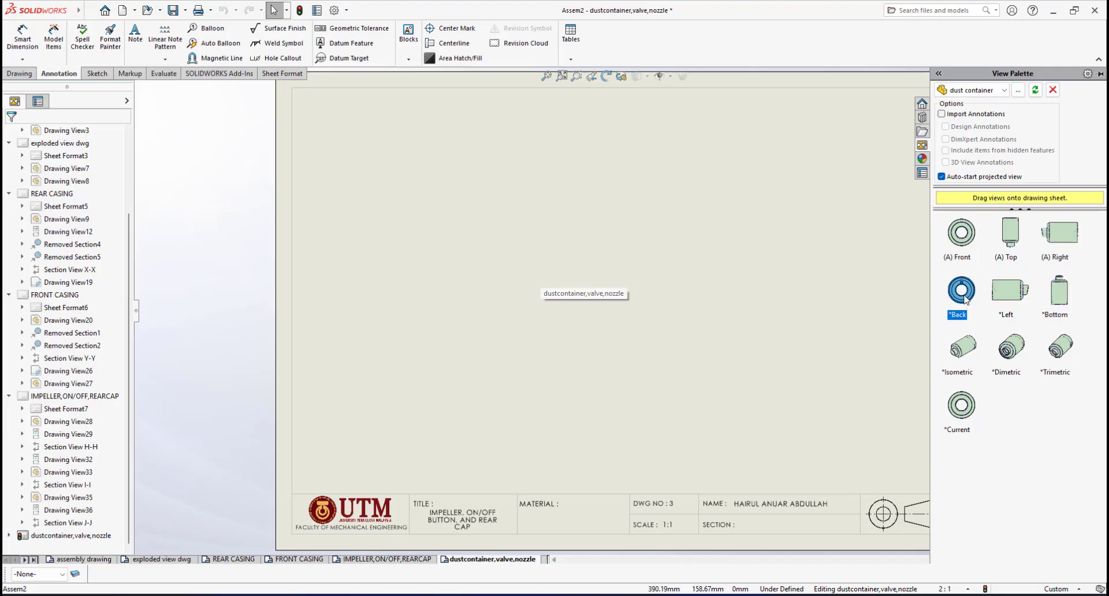
mouse_move(965, 300)
mouse_down()
mouse_move(786, 228)
mouse_move(584, 217)
mouse_move(550, 239)
mouse_move(586, 266)
mouse_up()
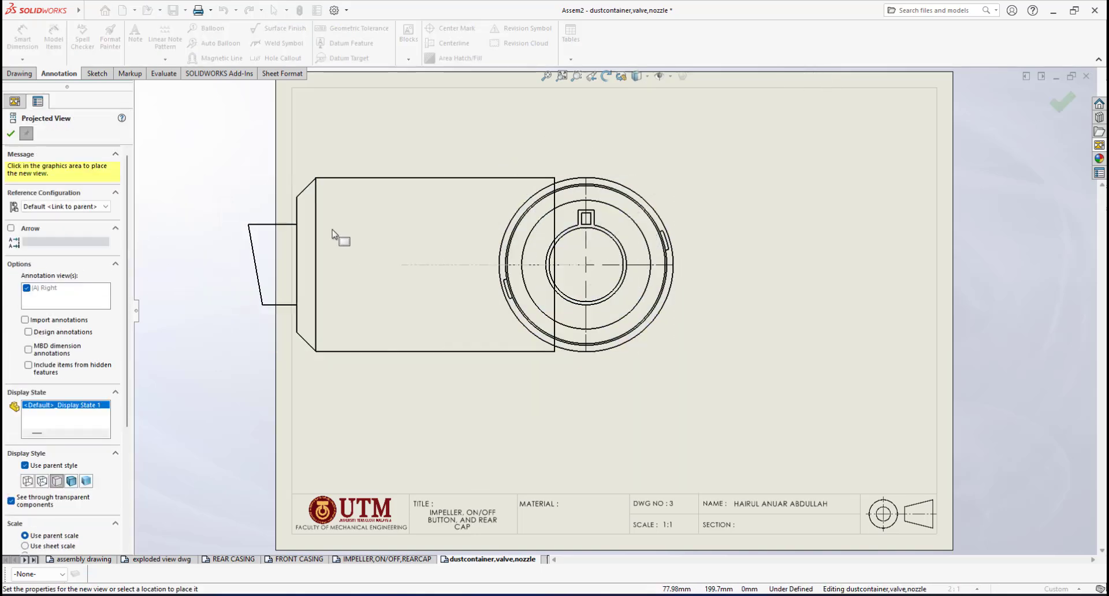
- Place a projected isometric view of the dust container diagonally up and left of its Back view, ending the projection there
scroll(688, 224, up, 3)
scroll(663, 212, down, 1)
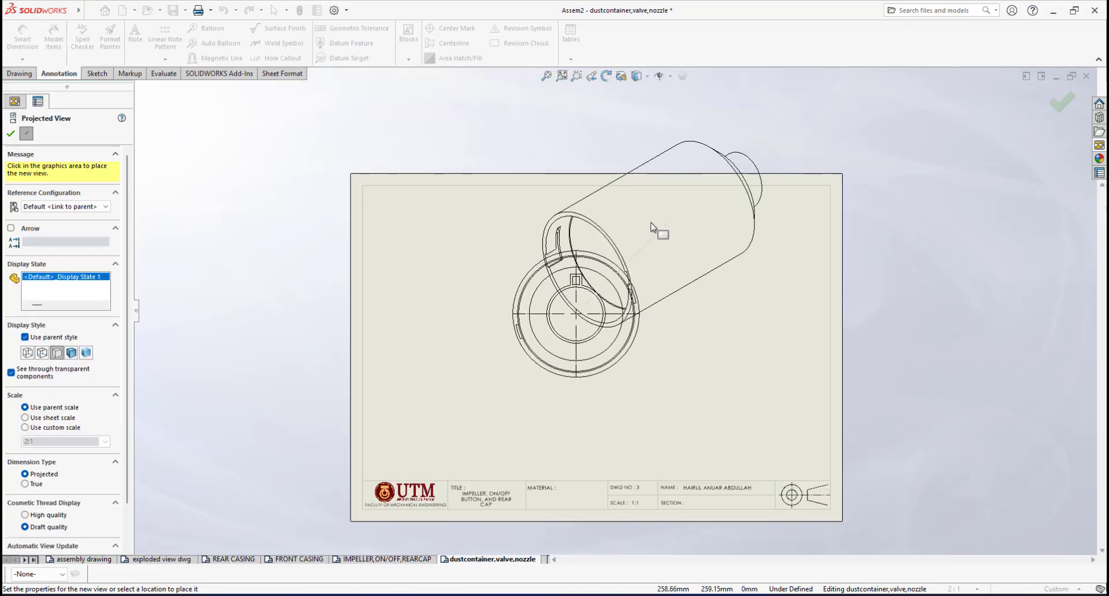
scroll(652, 226, down, 2)
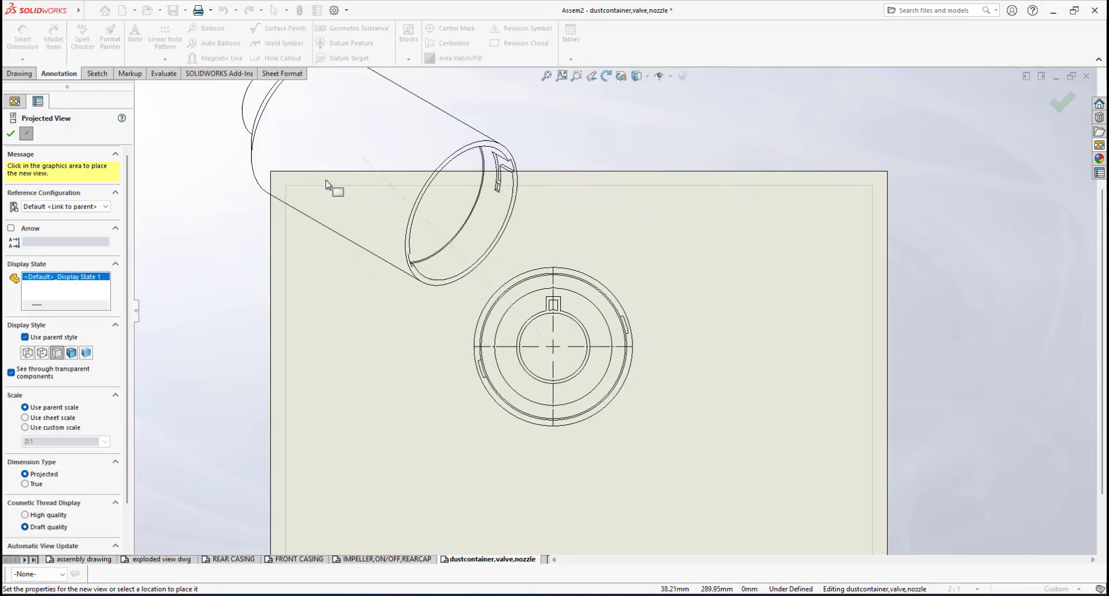
click(303, 161)
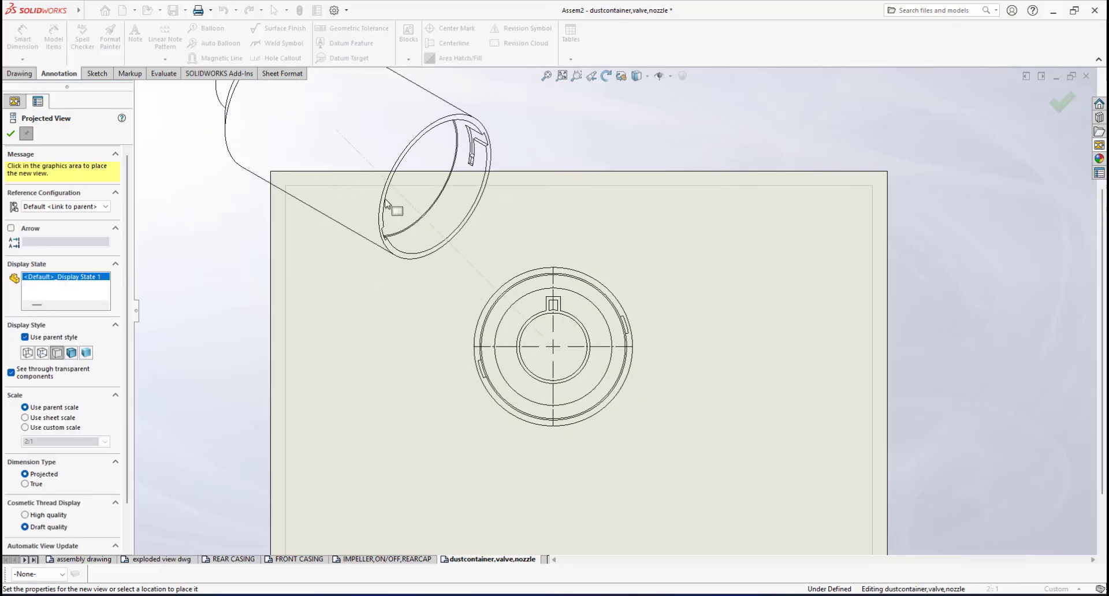
scroll(641, 237, up, 5)
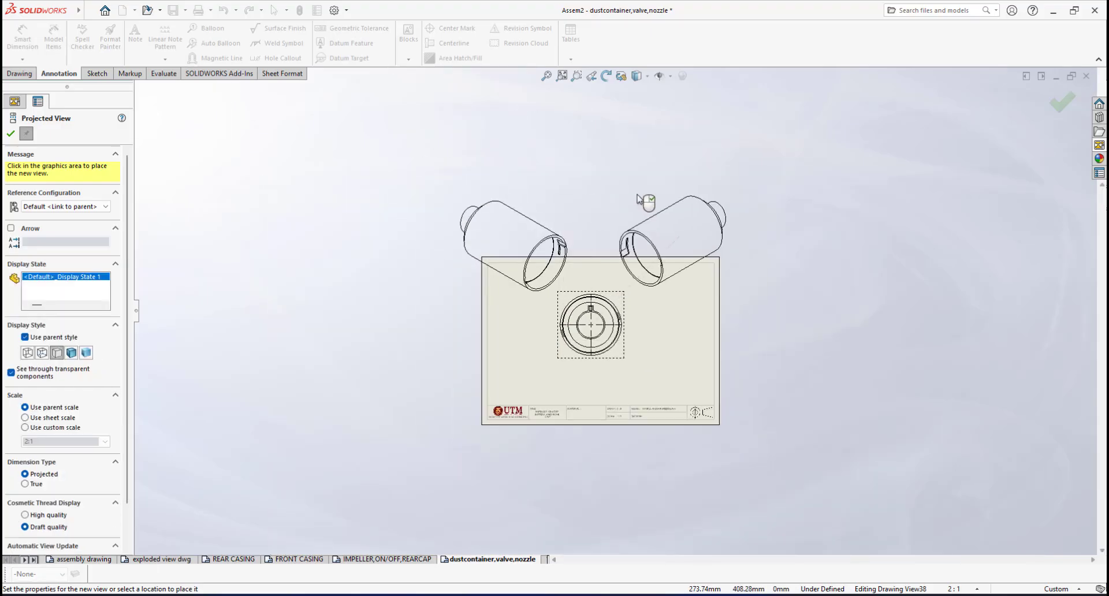
key(Escape)
scroll(600, 245, down, 3)
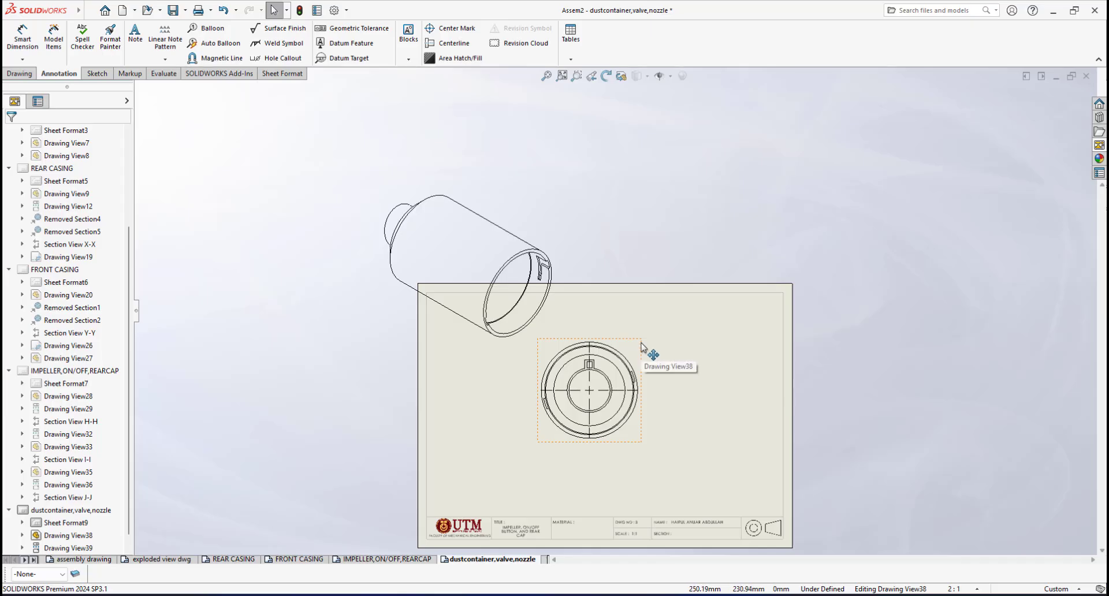
- Set the sheet scale to 1:1 and move the circular dust container view further left on the sheet
click(641, 346)
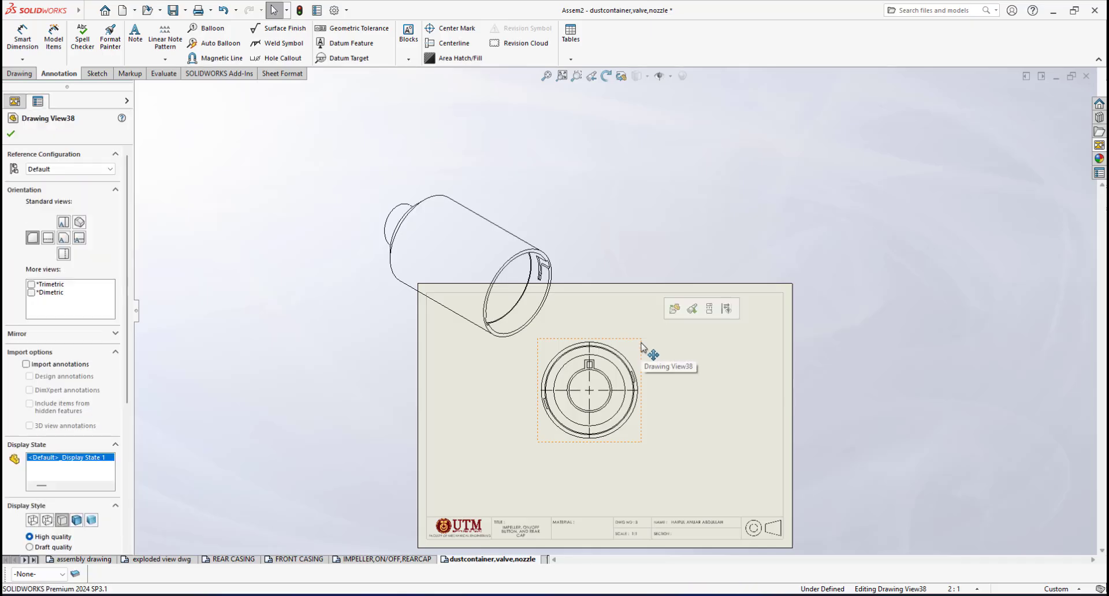
click(977, 589)
click(944, 380)
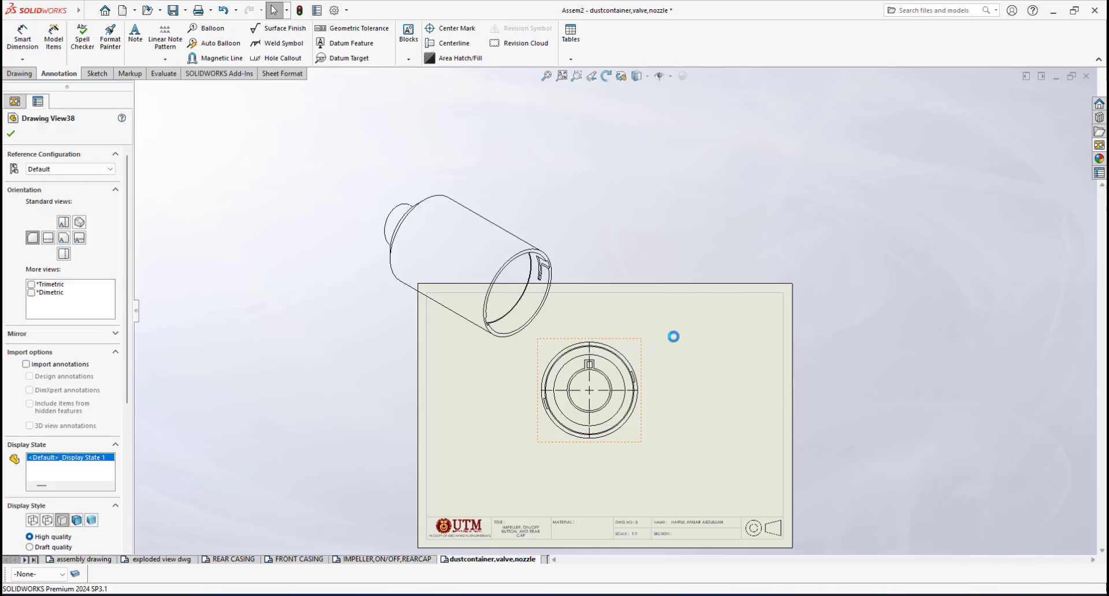
scroll(565, 347, down, 1)
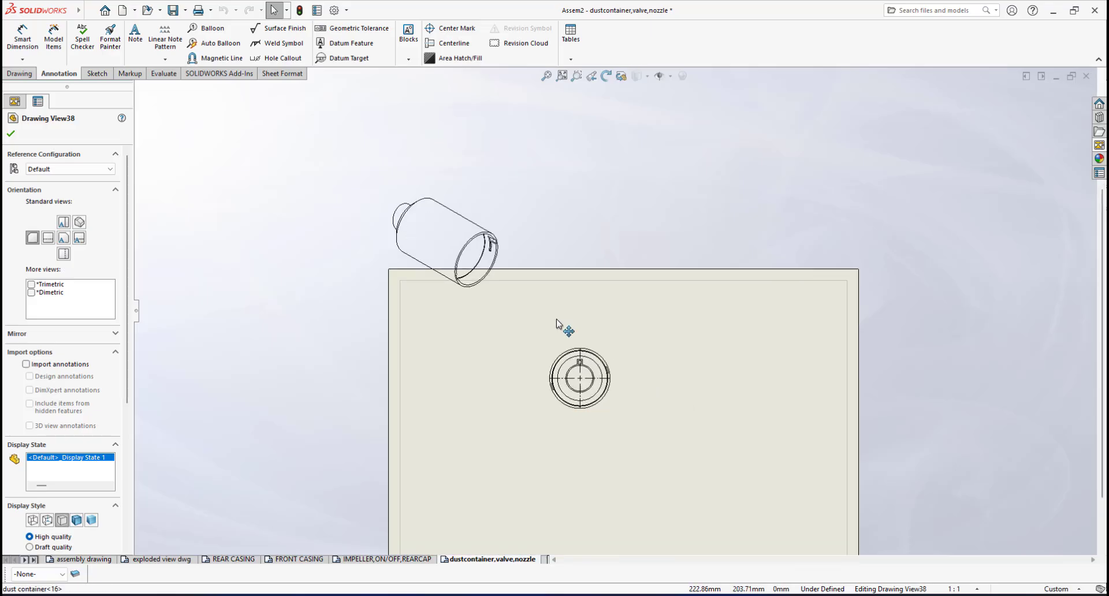
mouse_move(557, 320)
mouse_down()
mouse_move(544, 345)
mouse_move(558, 342)
mouse_up()
scroll(529, 307, down, 2)
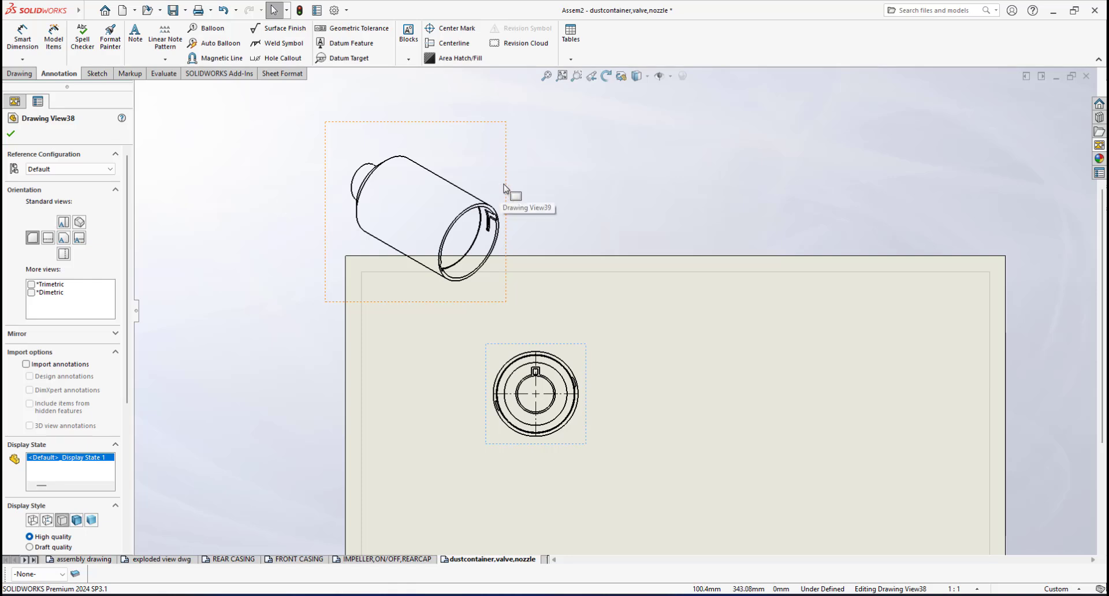
- Move the isometric dust container view to the sheet's upper middle and set its custom scale to 1:2
click(719, 285)
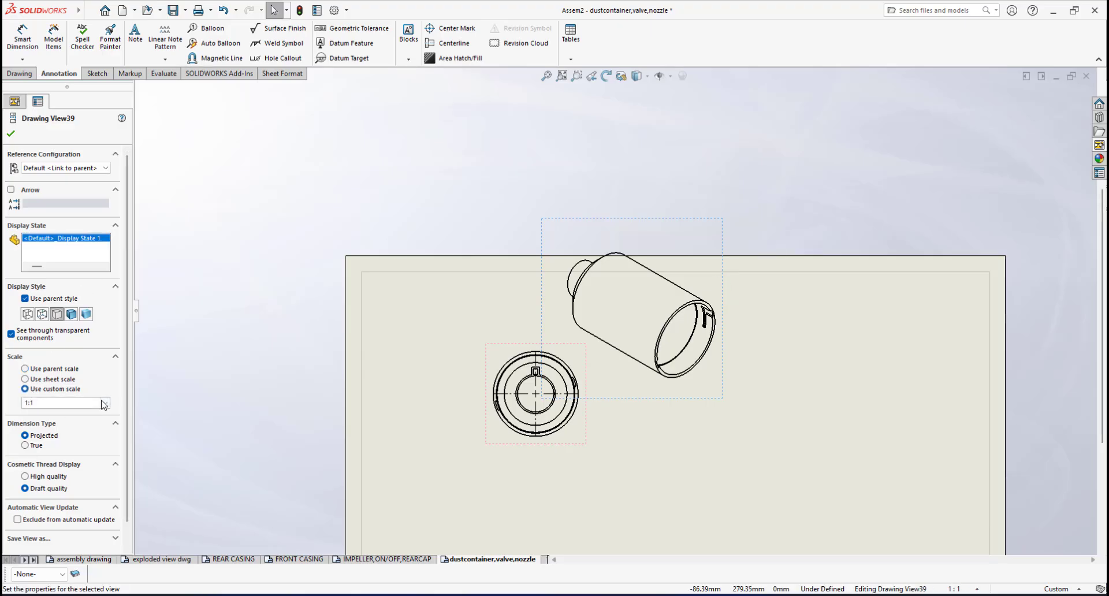
click(104, 403)
click(33, 427)
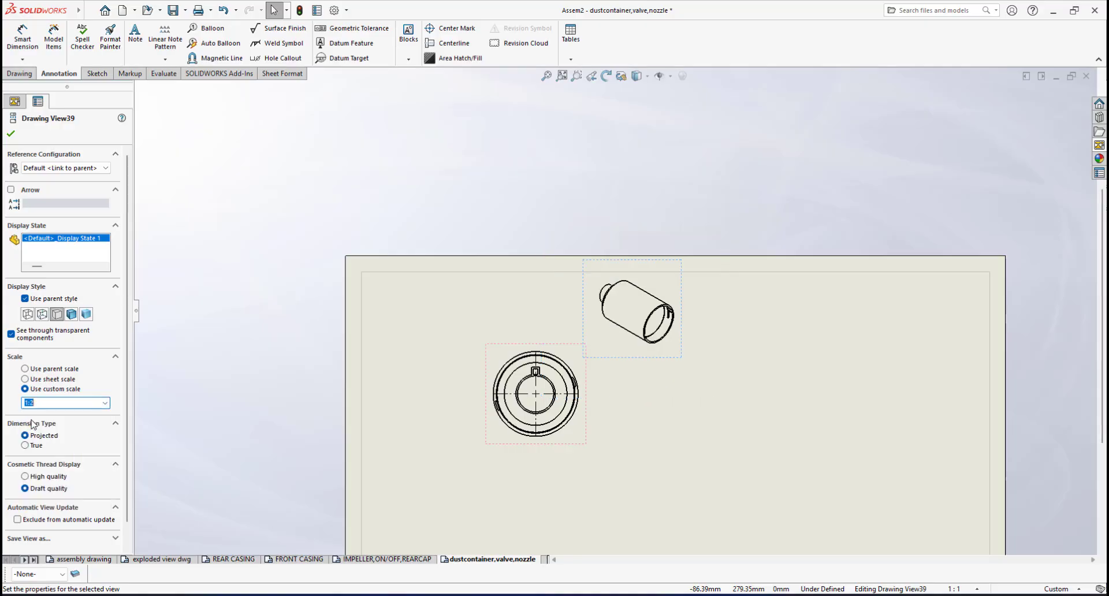
click(11, 134)
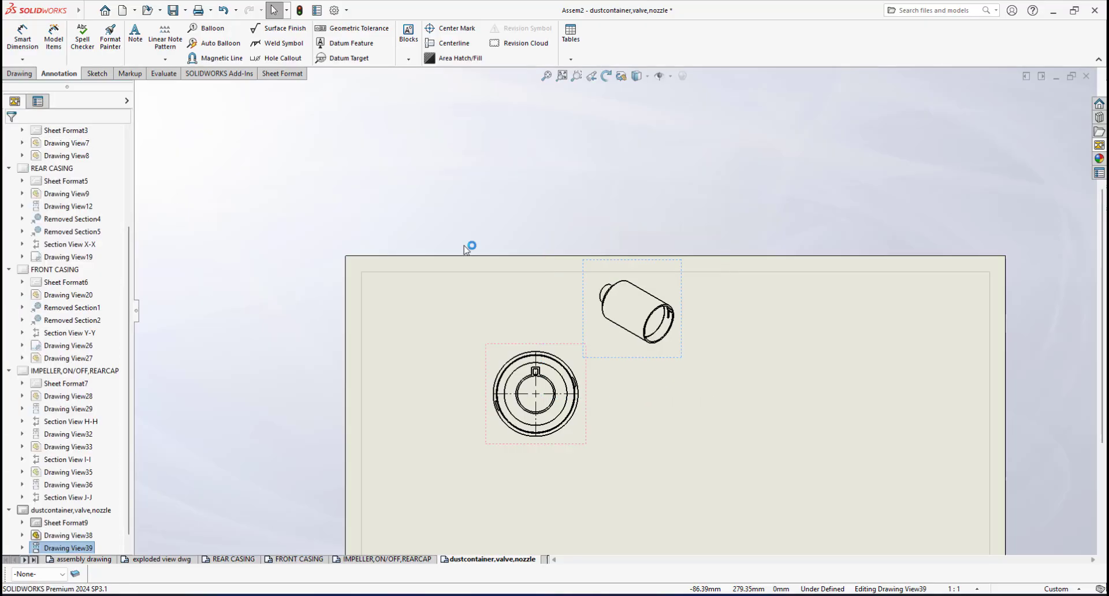
- Remove the tangent edges from the isometric dust container view and display it shaded with edges
right_click(681, 291)
mouse_move(734, 388)
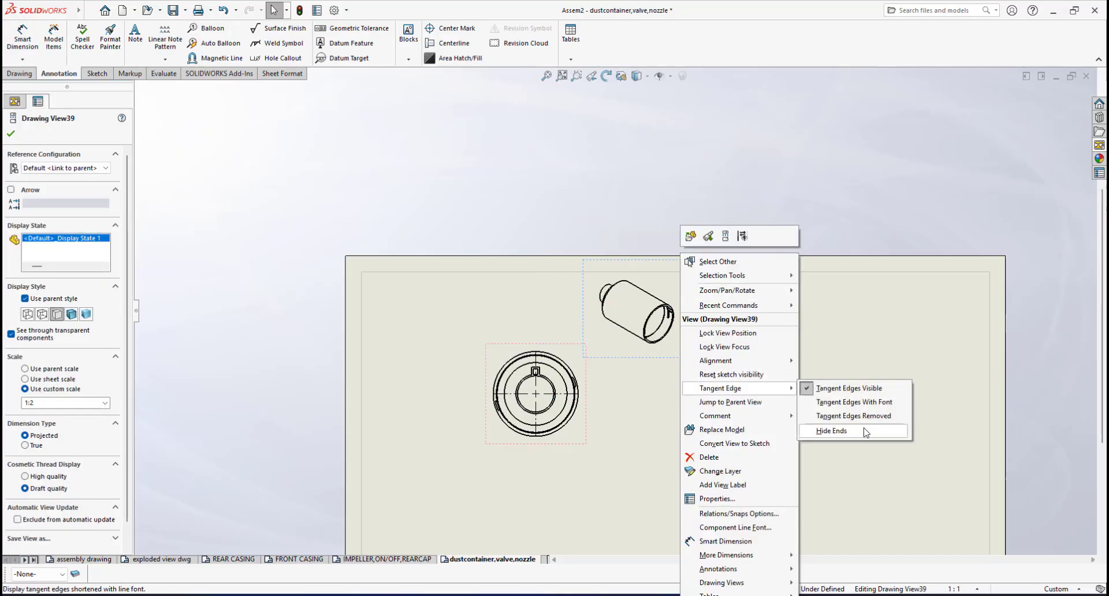
click(840, 415)
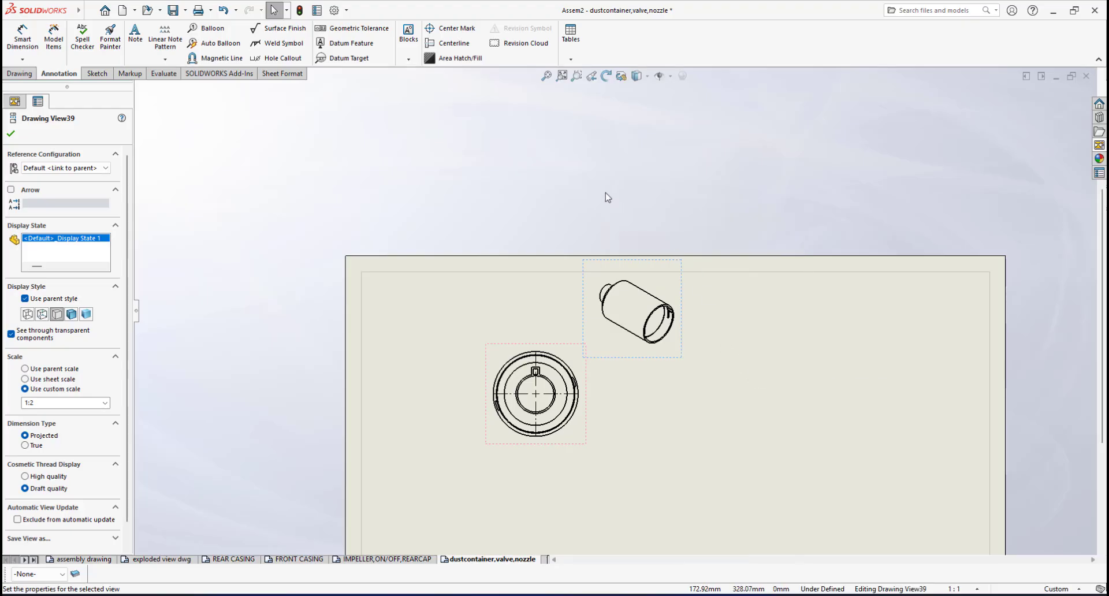
click(639, 77)
click(637, 90)
middle_drag(599, 303, 583, 304)
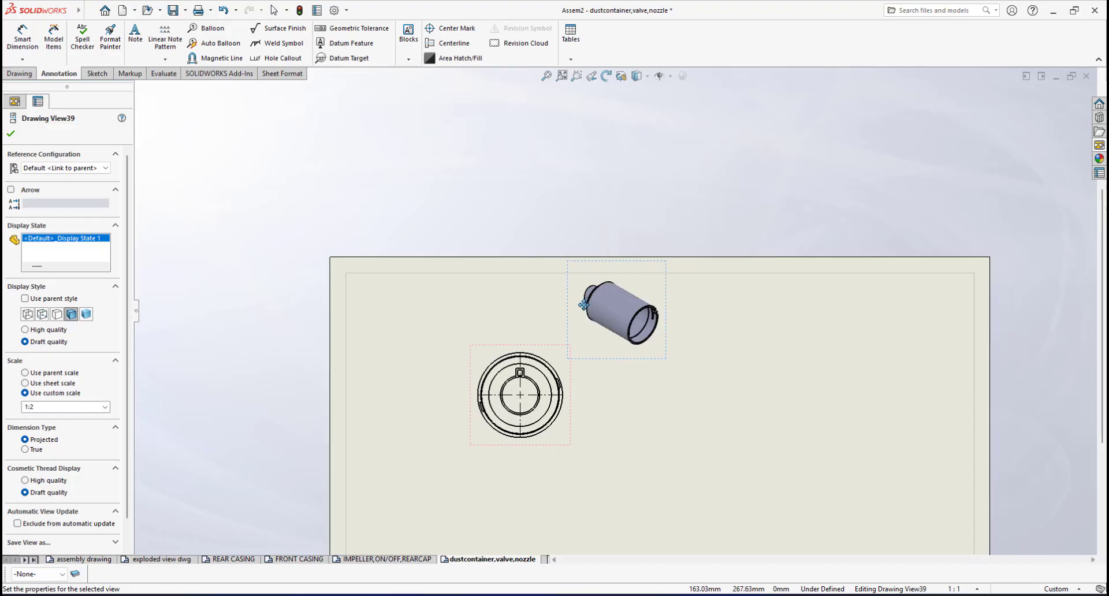
scroll(541, 341, up, 2)
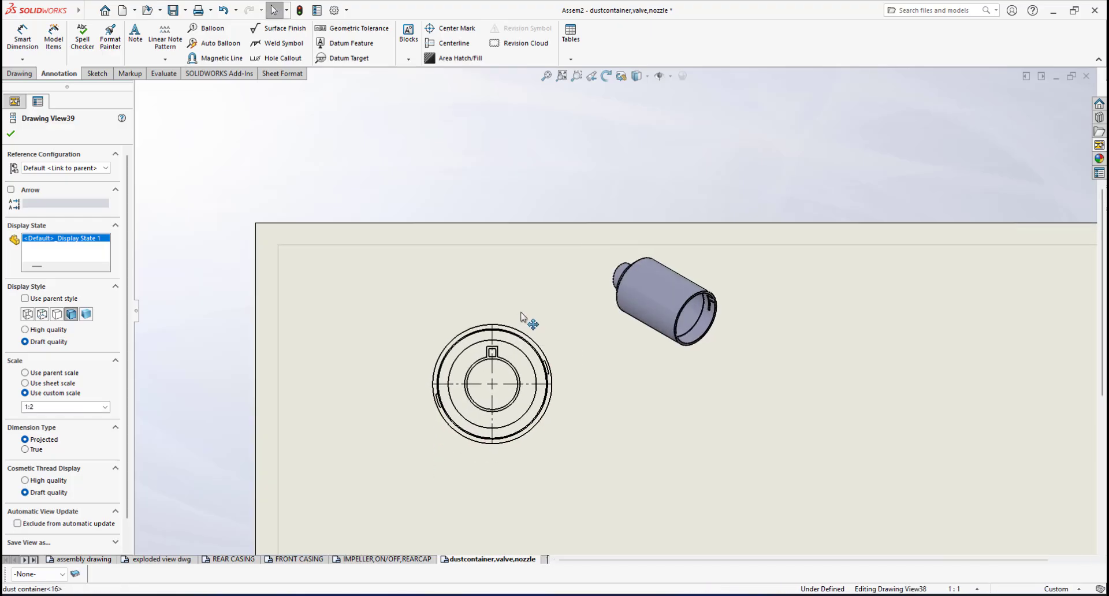
- Shift the circular dust container view slightly right on the sheet, closer to the isometric view
mouse_move(522, 316)
mouse_down()
mouse_move(508, 322)
mouse_move(602, 291)
mouse_move(585, 299)
mouse_up()
scroll(481, 349, down, 2)
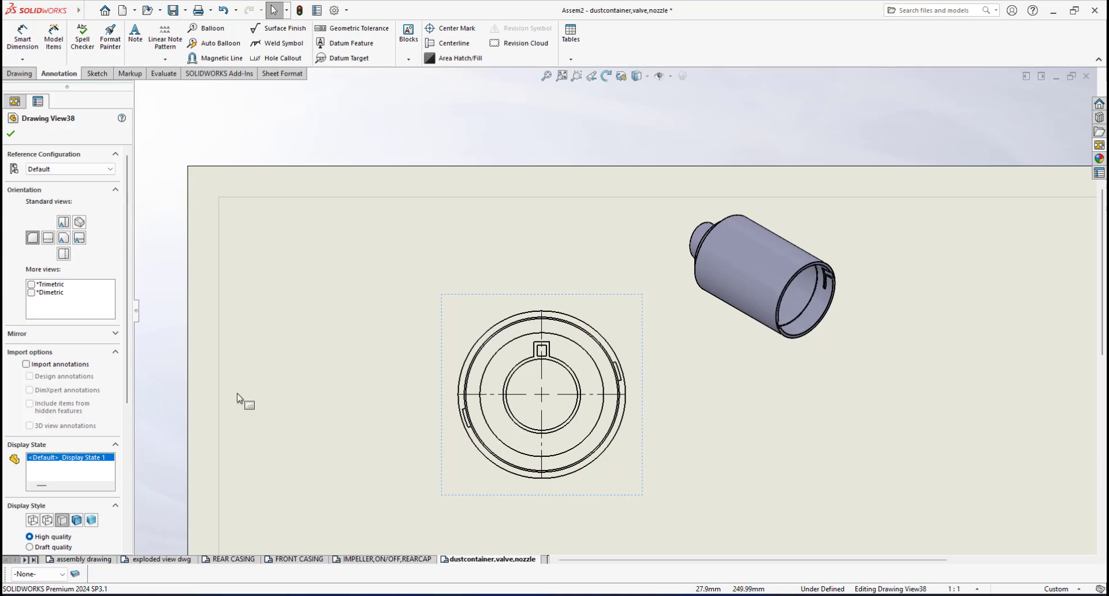
scroll(576, 351, up, 2)
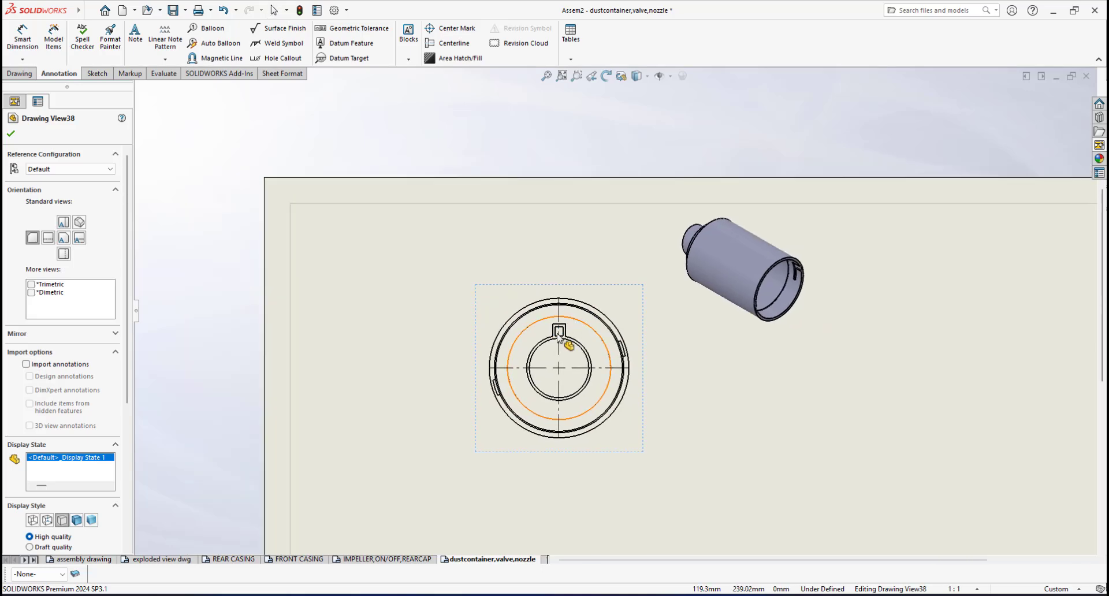
scroll(526, 341, down, 2)
middle_drag(613, 316, 644, 303)
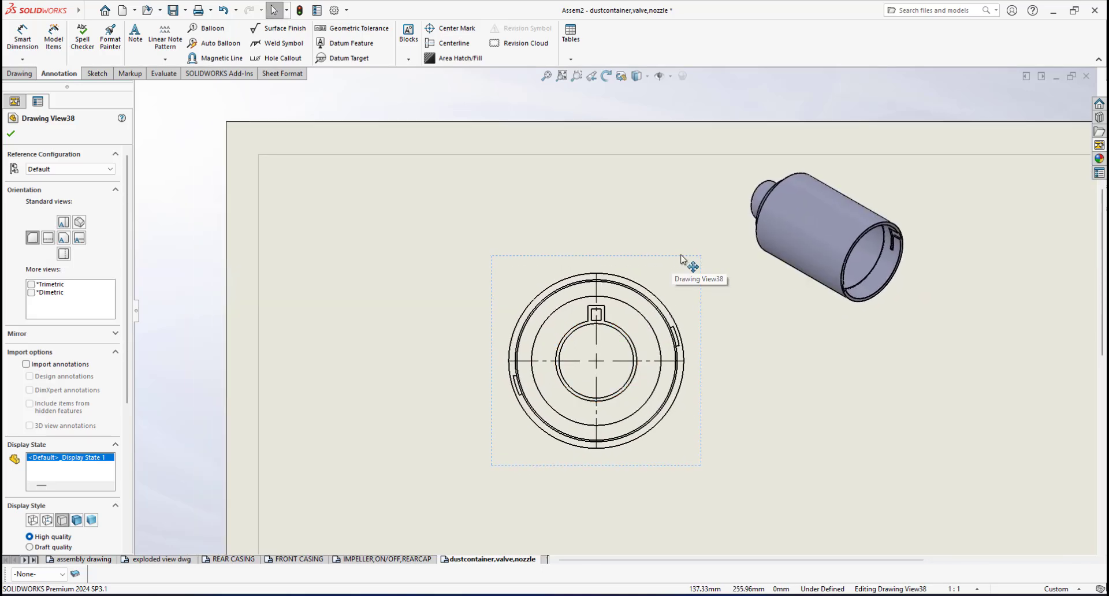
drag(681, 258, 688, 252)
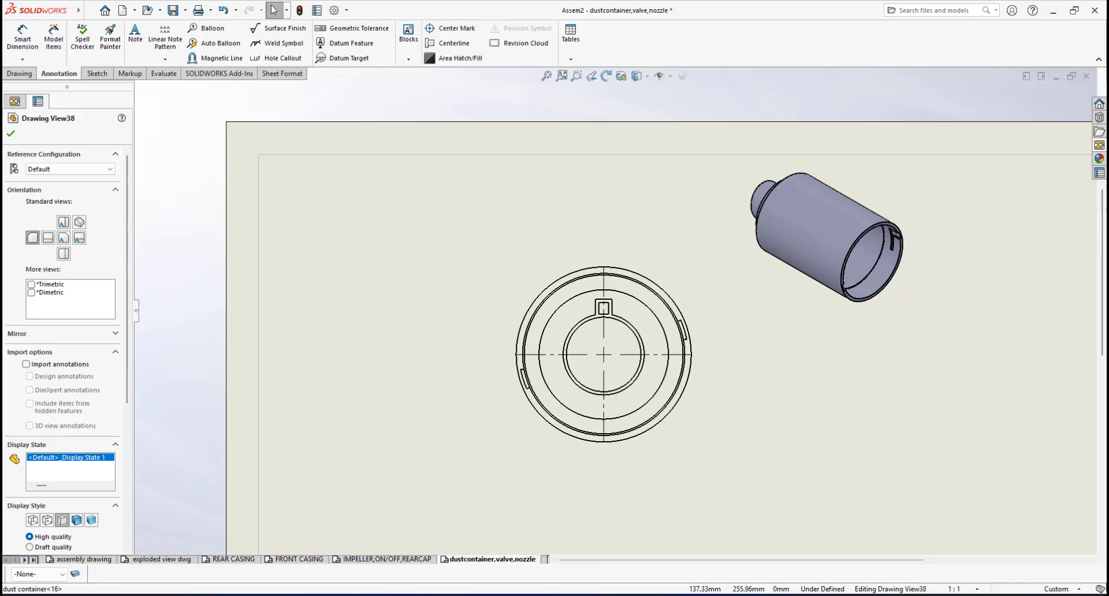
- Set the circular dust container view to Tangent Edges Removed
right_click(673, 250)
mouse_move(719, 385)
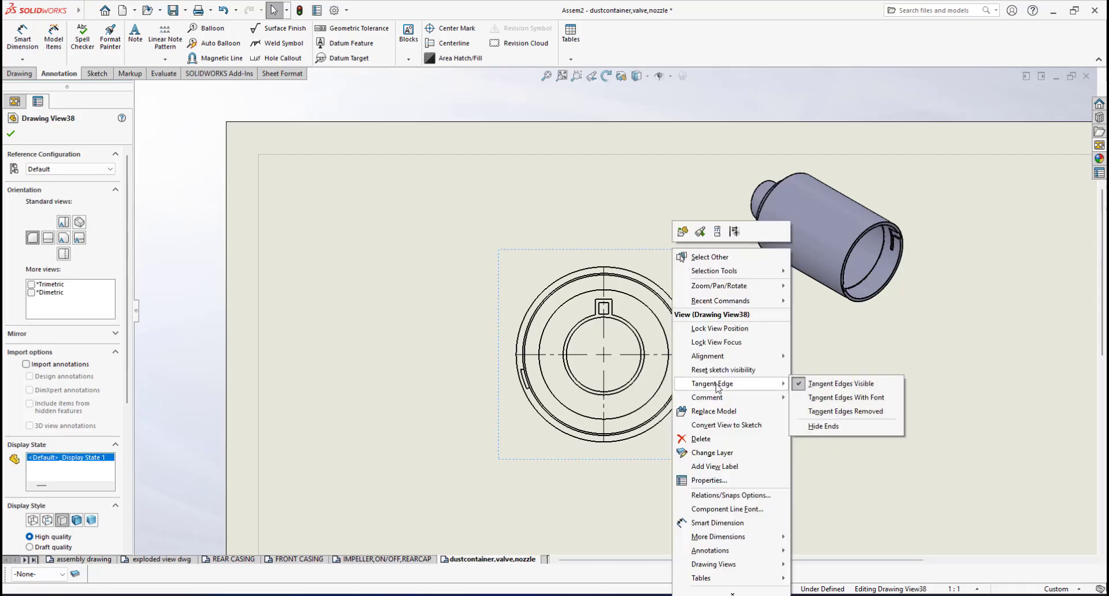
click(829, 412)
scroll(603, 309, down, 1)
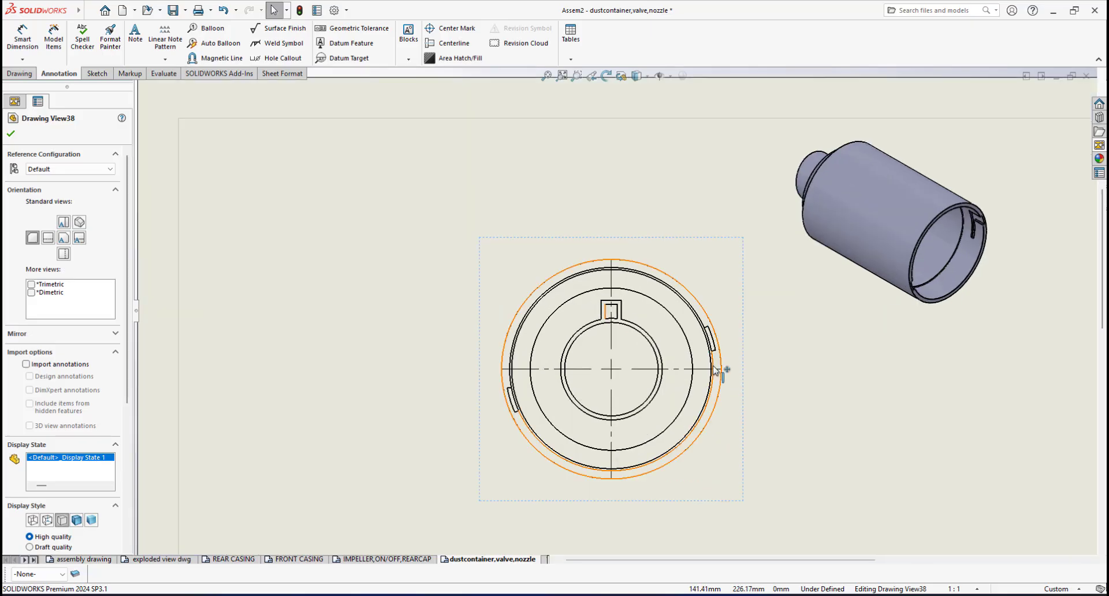
- Turn off document defaults for the circular view's center mark and set its mark size to 1.00 mm
click(640, 369)
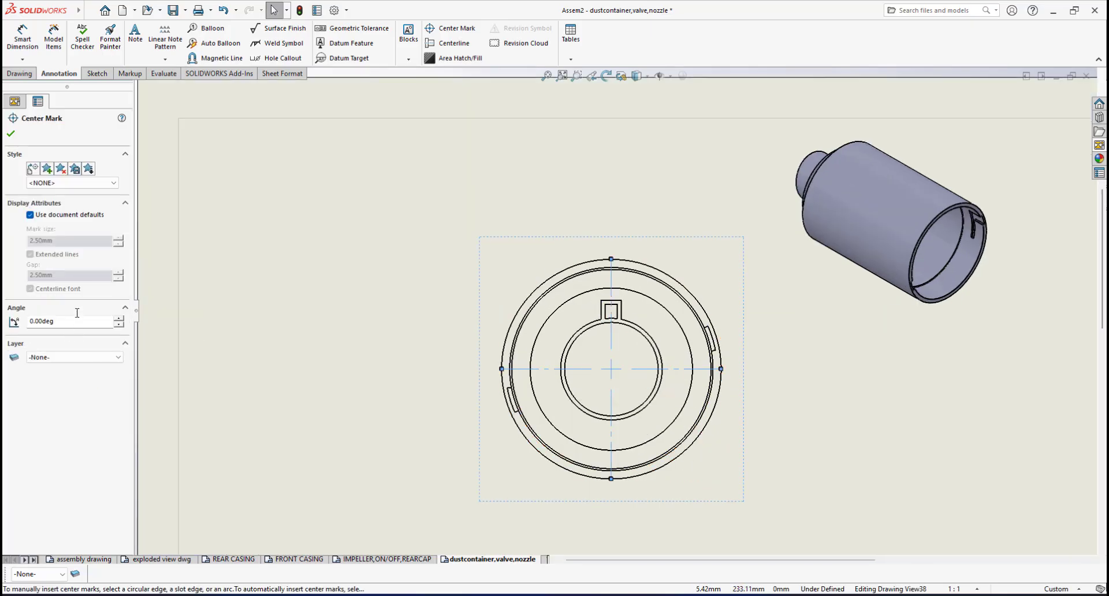
click(33, 215)
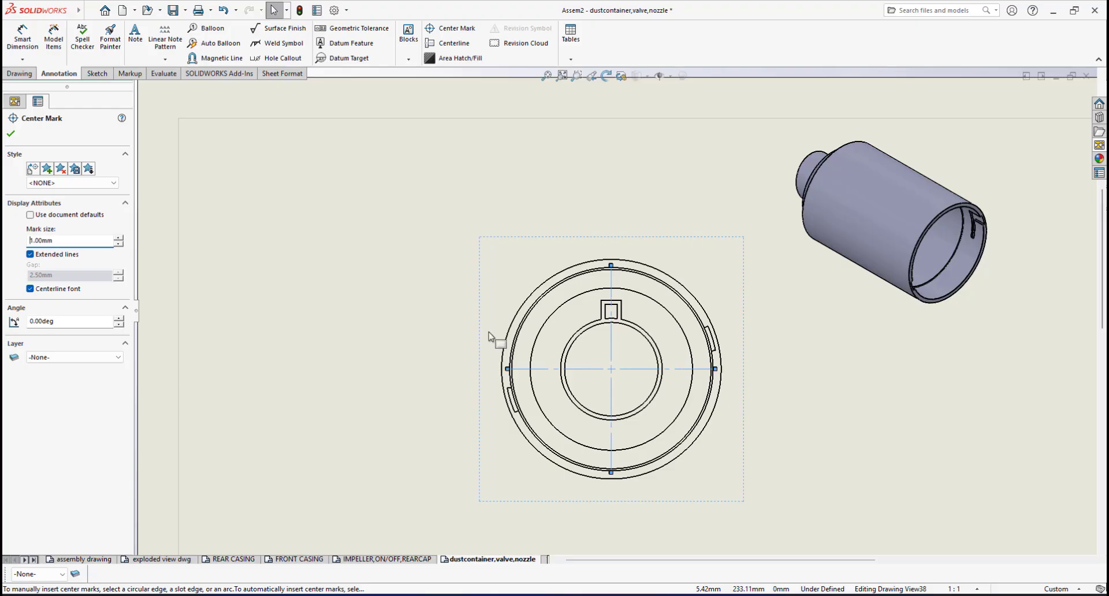
click(740, 375)
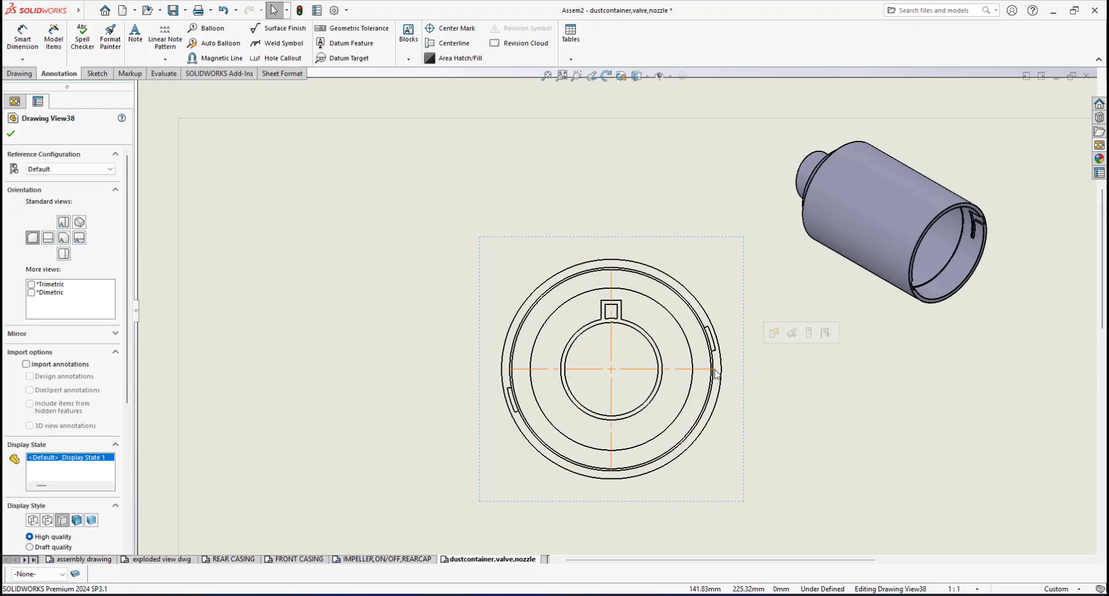
- Extend the center mark's lines past the outer circle of the dust container in all four directions
click(706, 370)
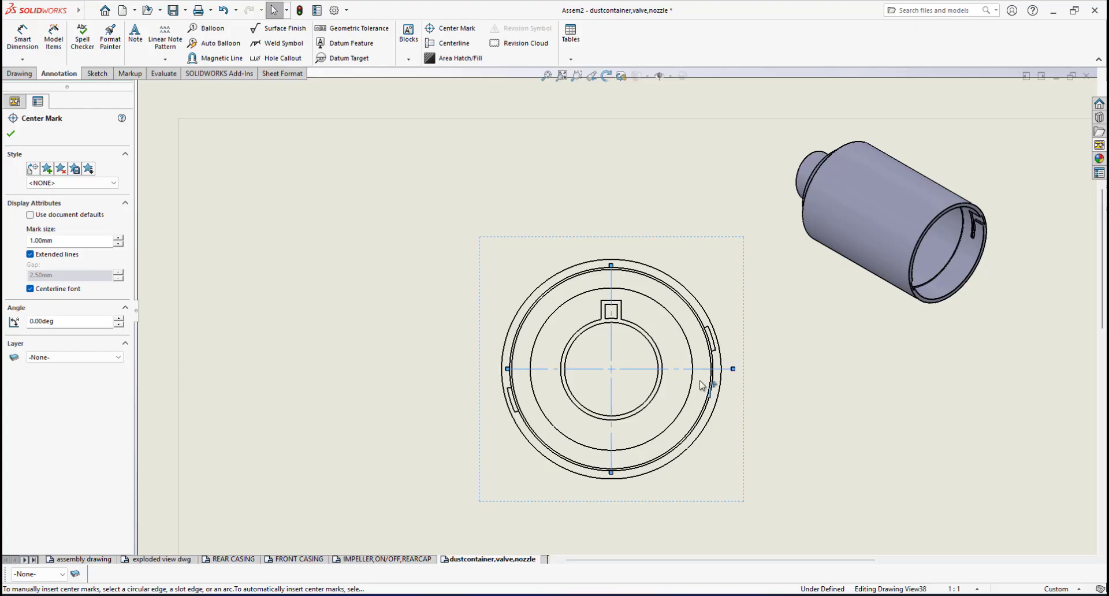
drag(507, 368, 490, 368)
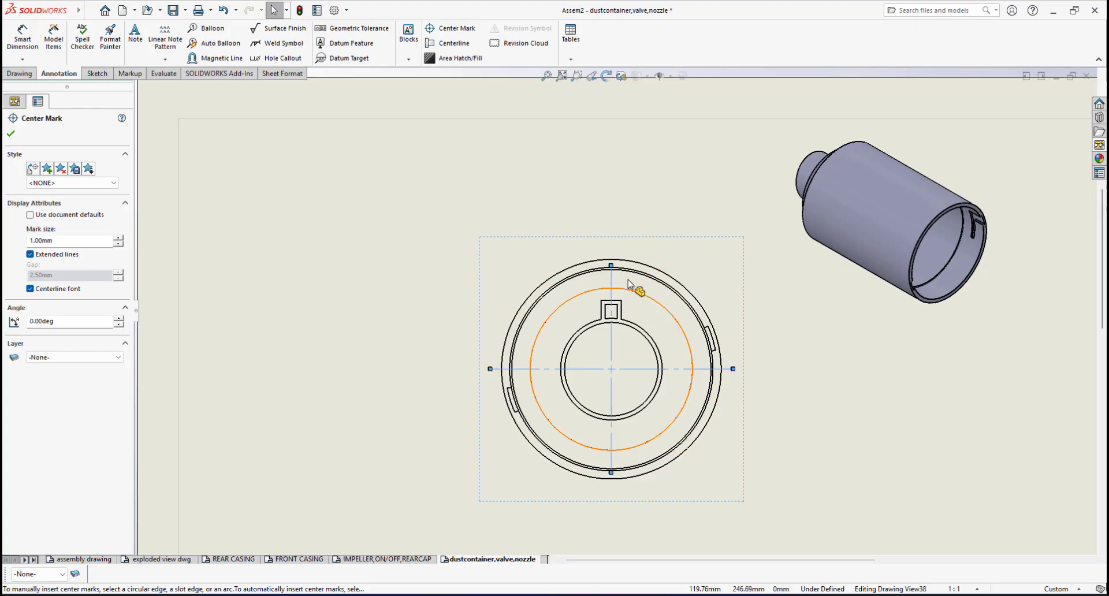
drag(611, 265, 611, 245)
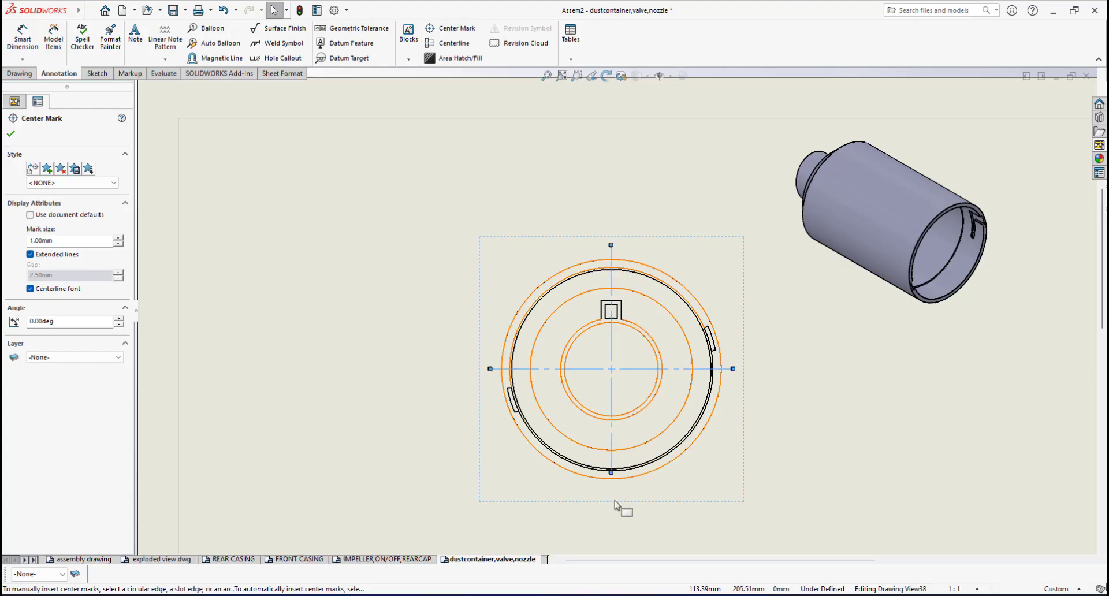
drag(611, 473, 611, 494)
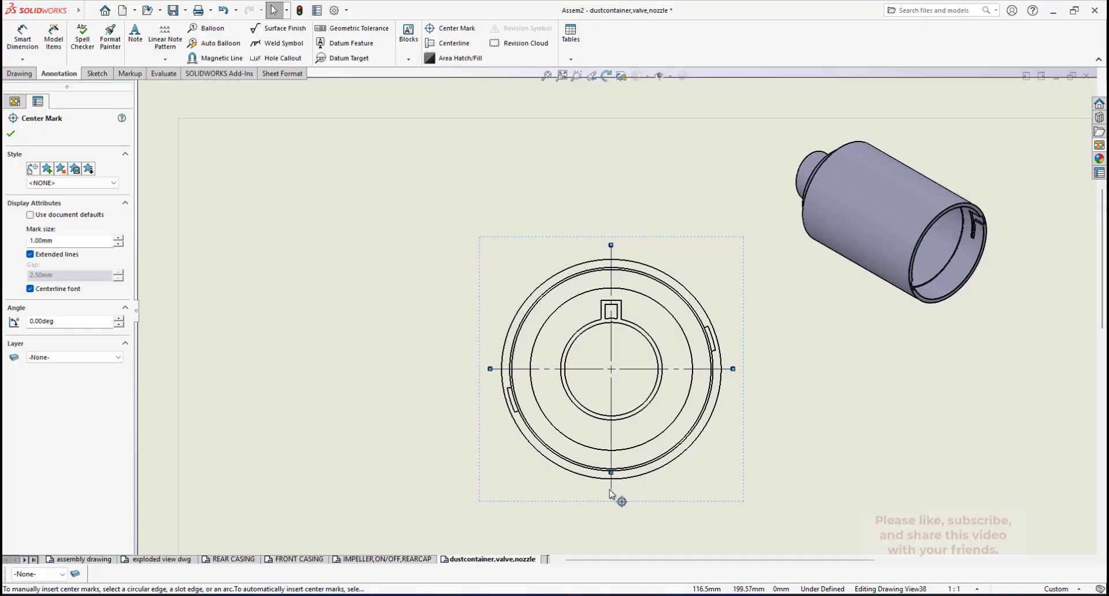
click(702, 465)
- Change the circular dust container view's display style to show hidden lines and accept the view properties
scroll(643, 401, up, 2)
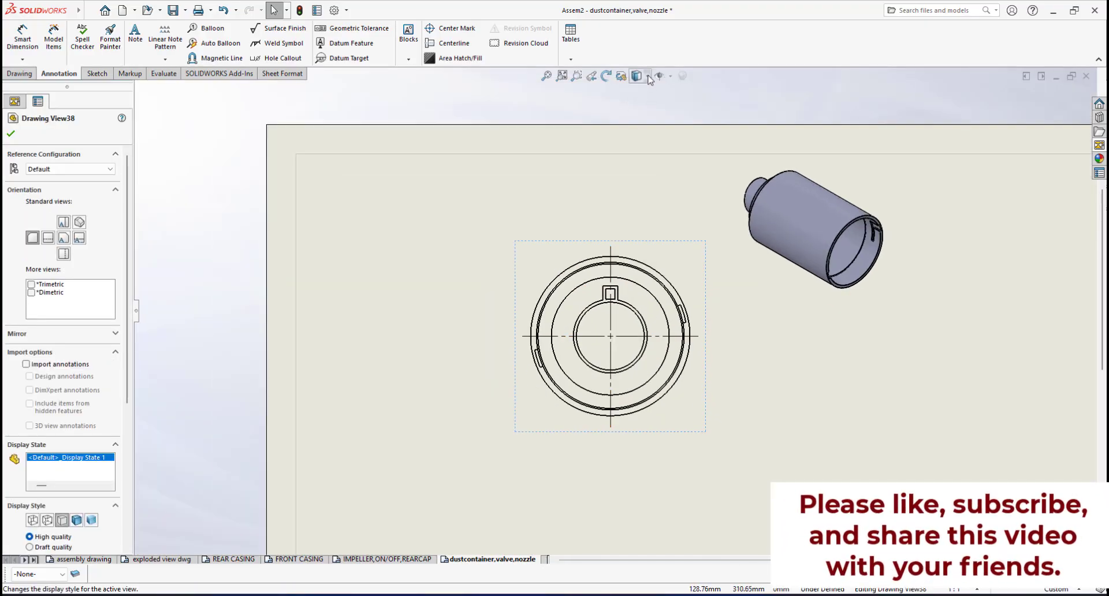
click(648, 77)
scroll(621, 266, down, 1)
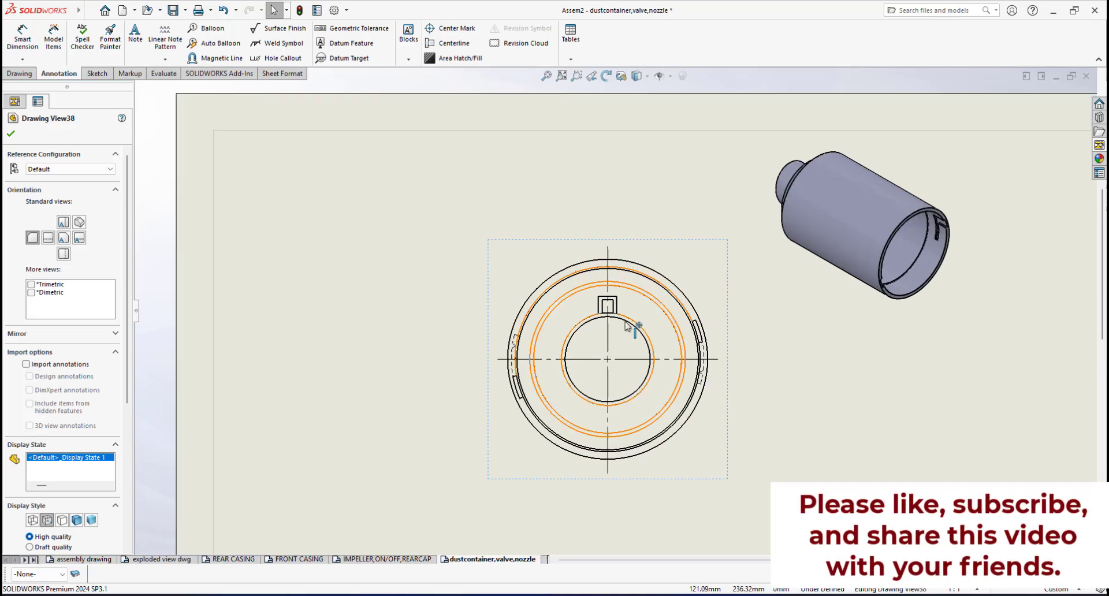
scroll(614, 320, up, 1)
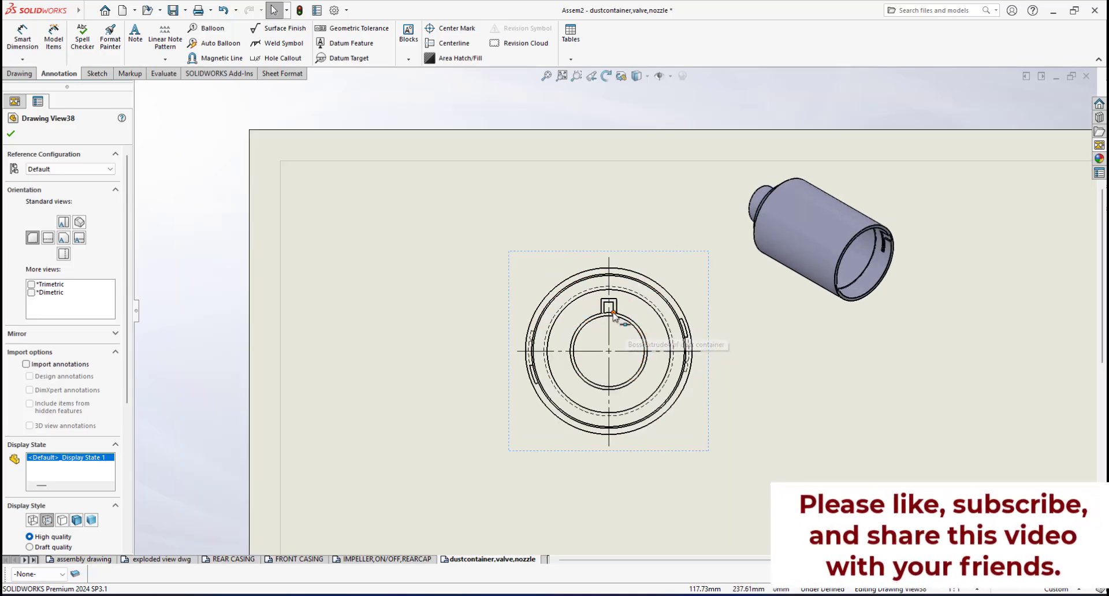
click(12, 135)
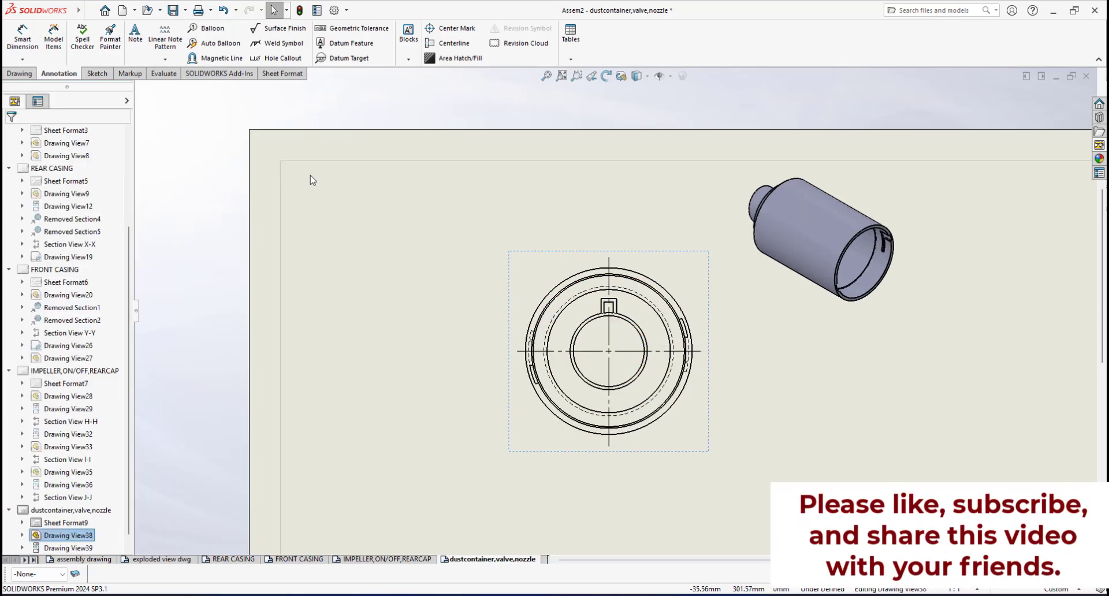
- Create a section view with a vertical cutting line through the circular dust container view's center, placing it left of that view
click(17, 75)
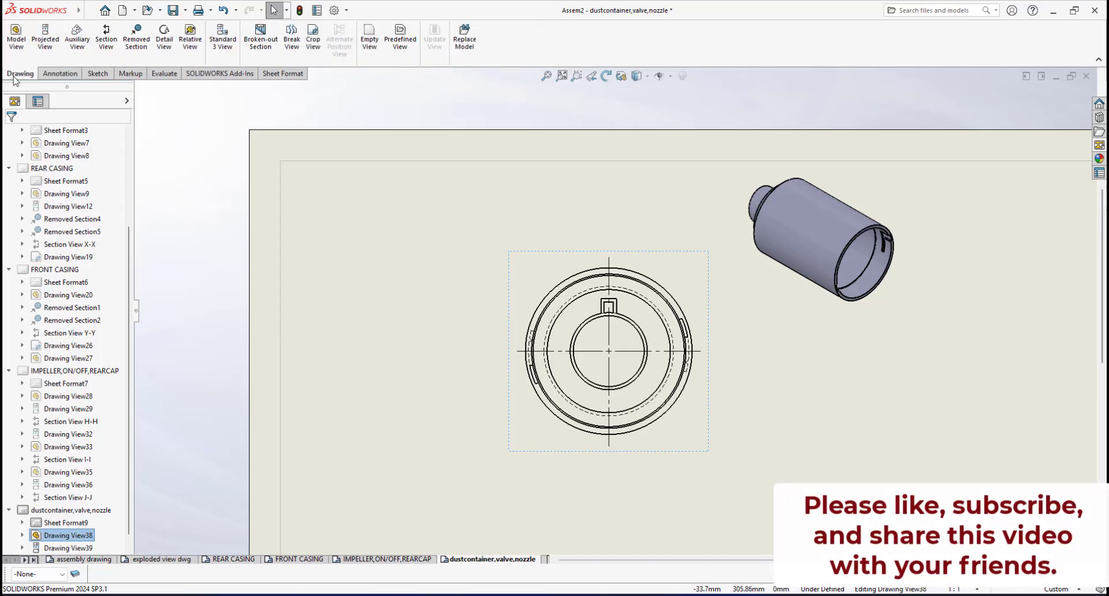
click(106, 36)
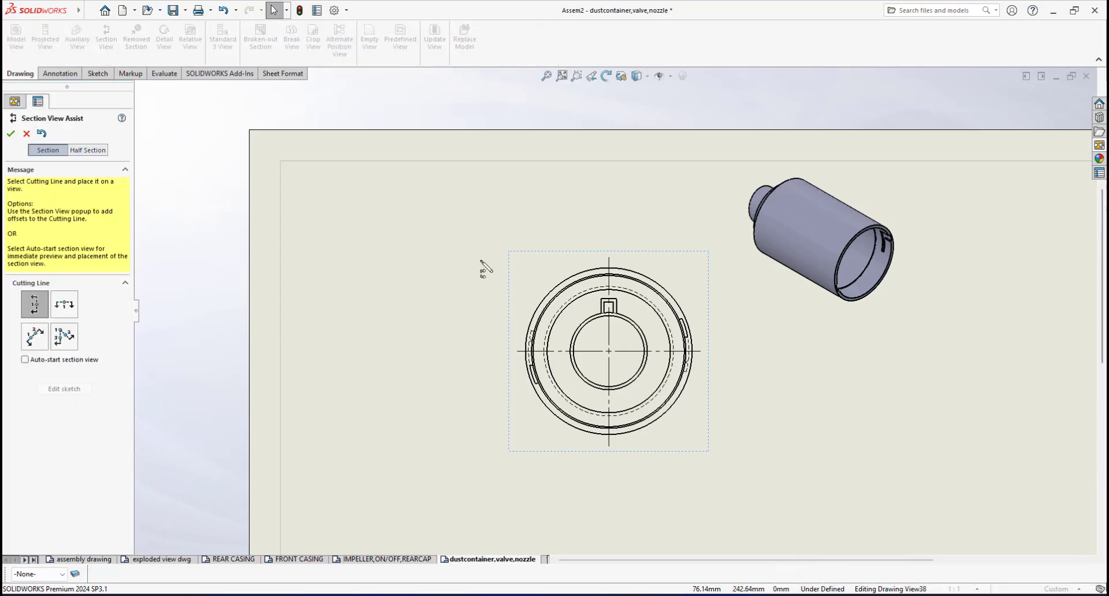
click(629, 372)
click(715, 375)
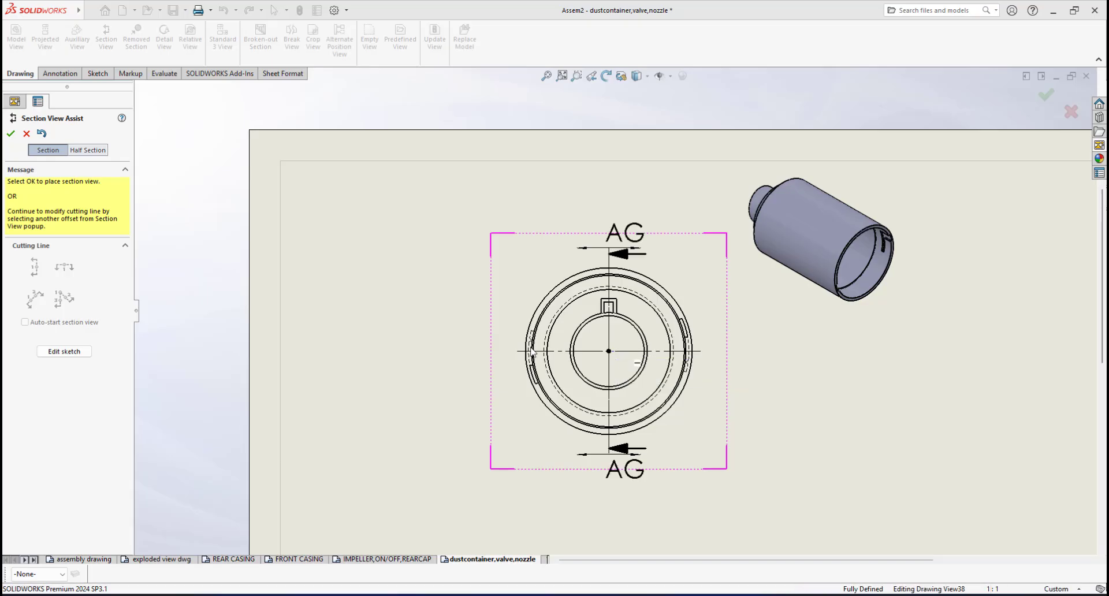
scroll(446, 324, up, 4)
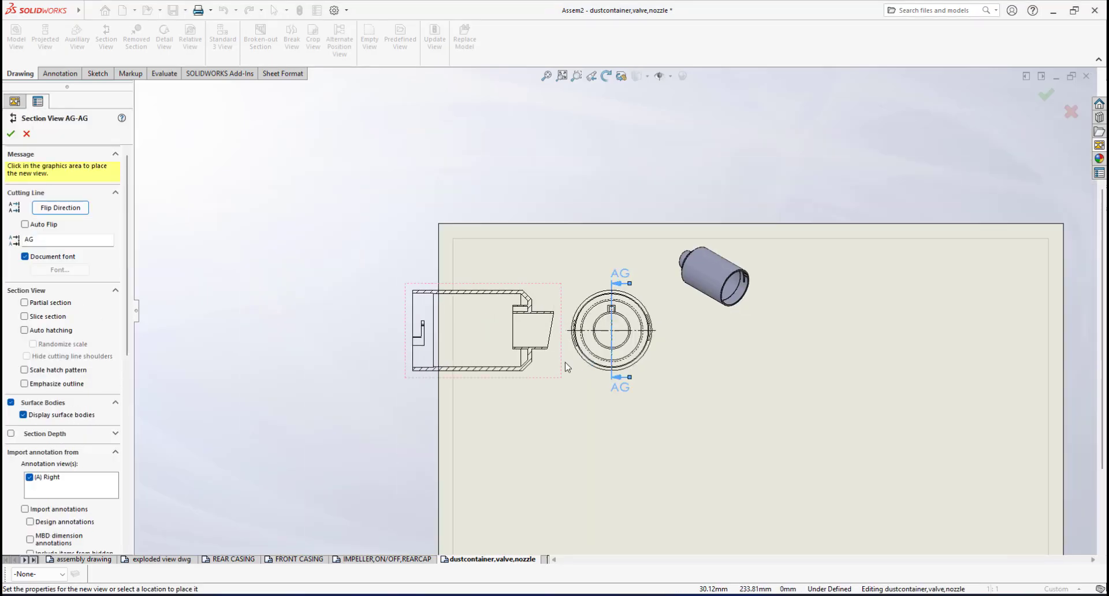
click(485, 323)
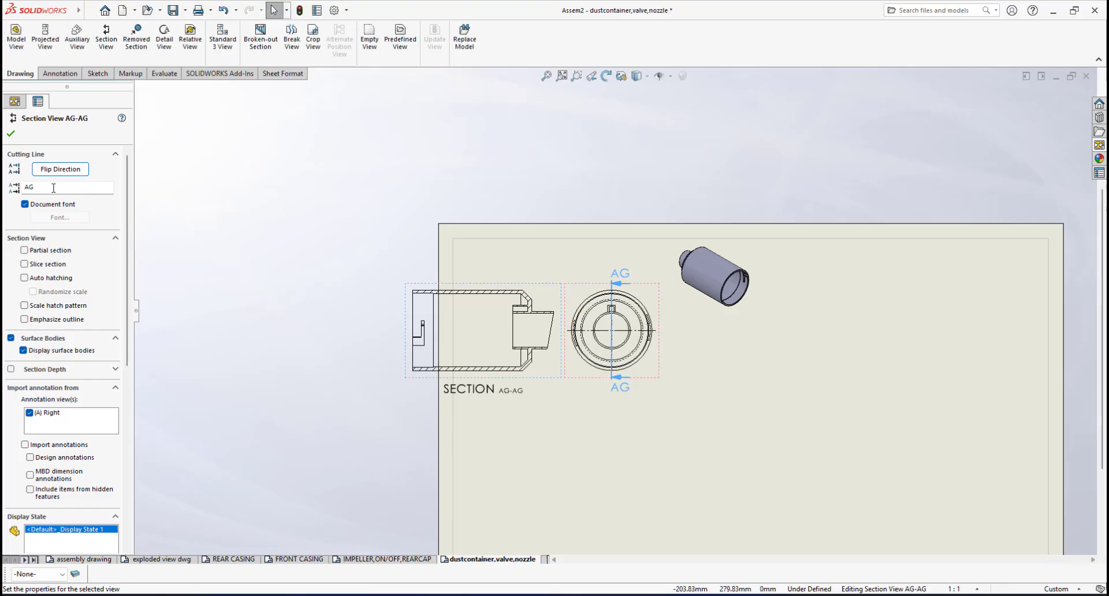
- Check the section letters on the IMPELLER,ON/OFF,REARCAP sheet and label the dust container section K
click(378, 559)
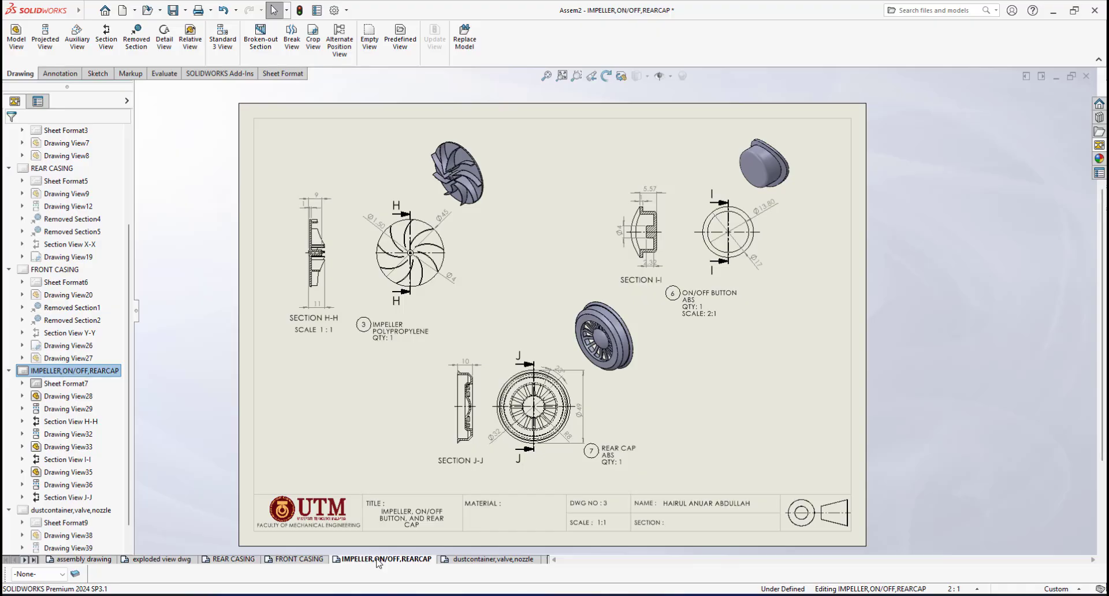
click(461, 560)
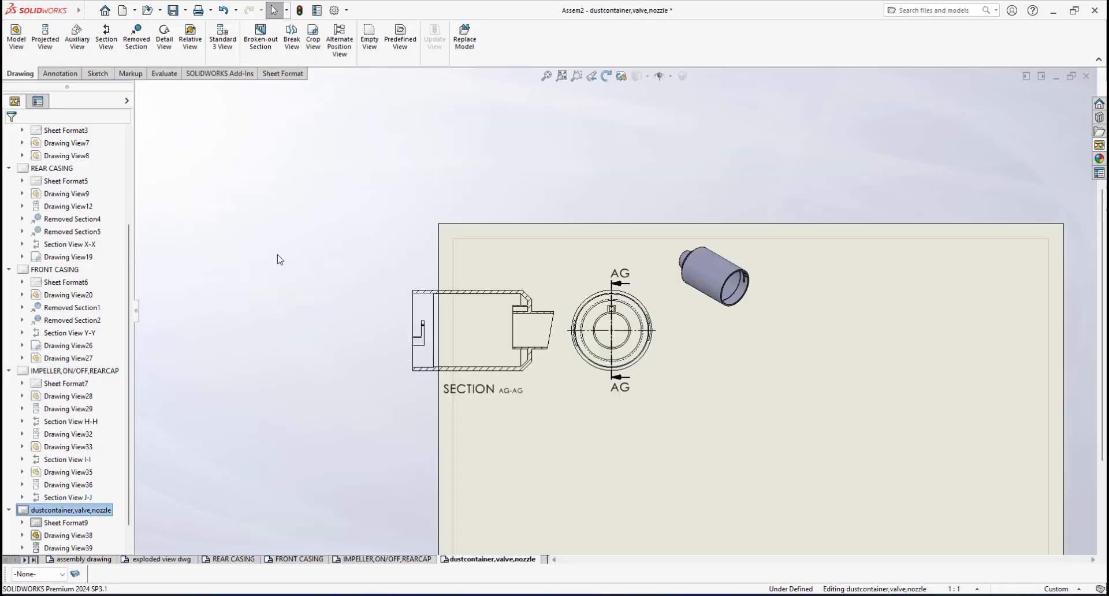
click(613, 381)
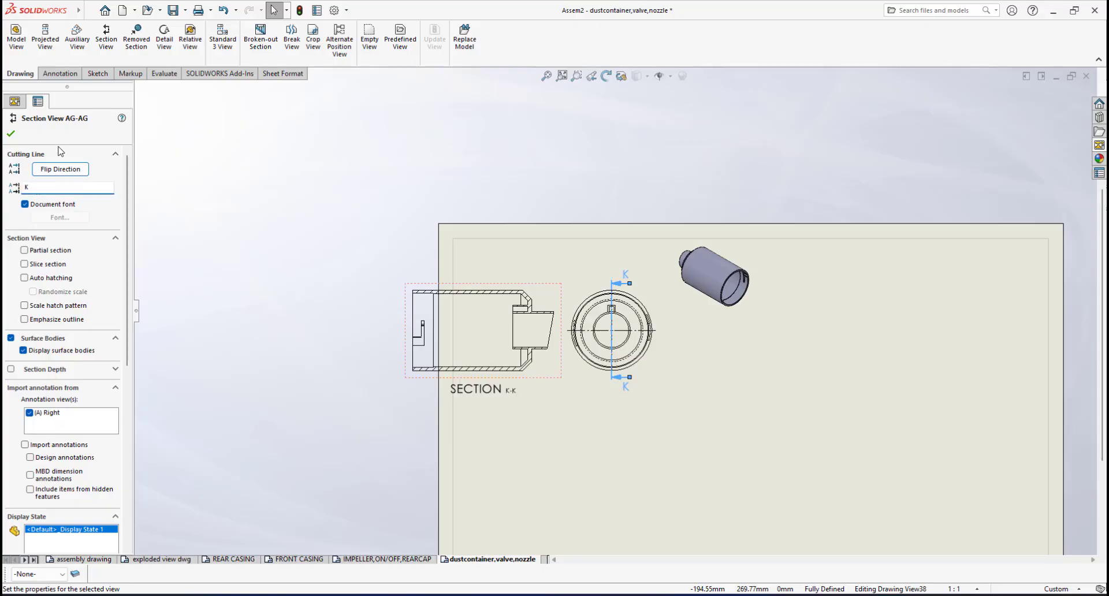
click(11, 135)
- Flip the cutting direction of dust container section K-K
scroll(520, 333, down, 3)
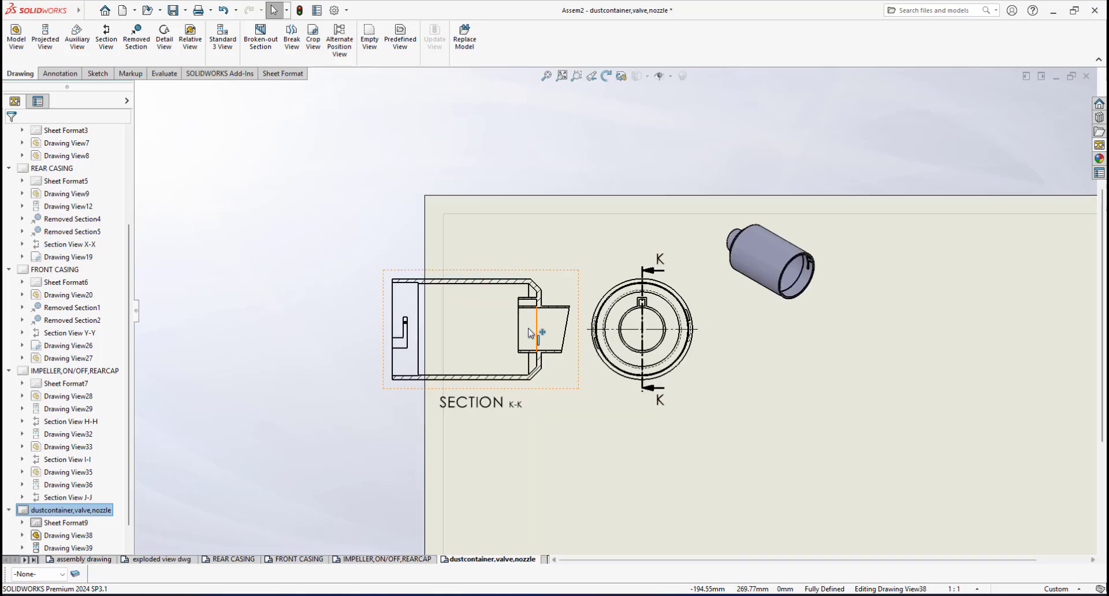
click(662, 399)
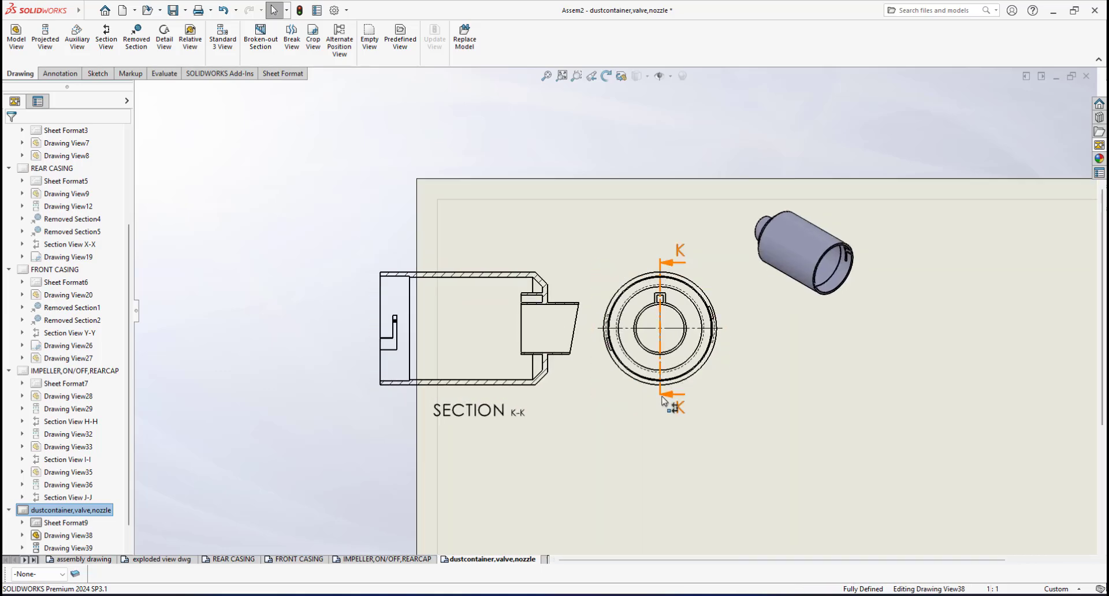
click(56, 171)
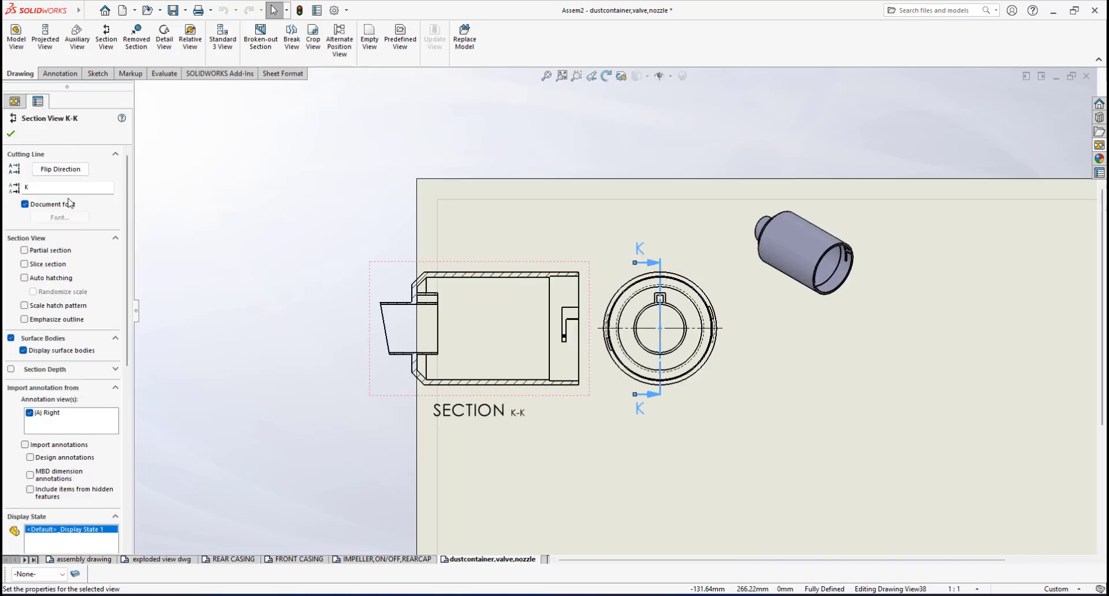
click(12, 135)
- Move the circular dust container view right and slightly down, leaving it below the isometric view
scroll(735, 281, up, 3)
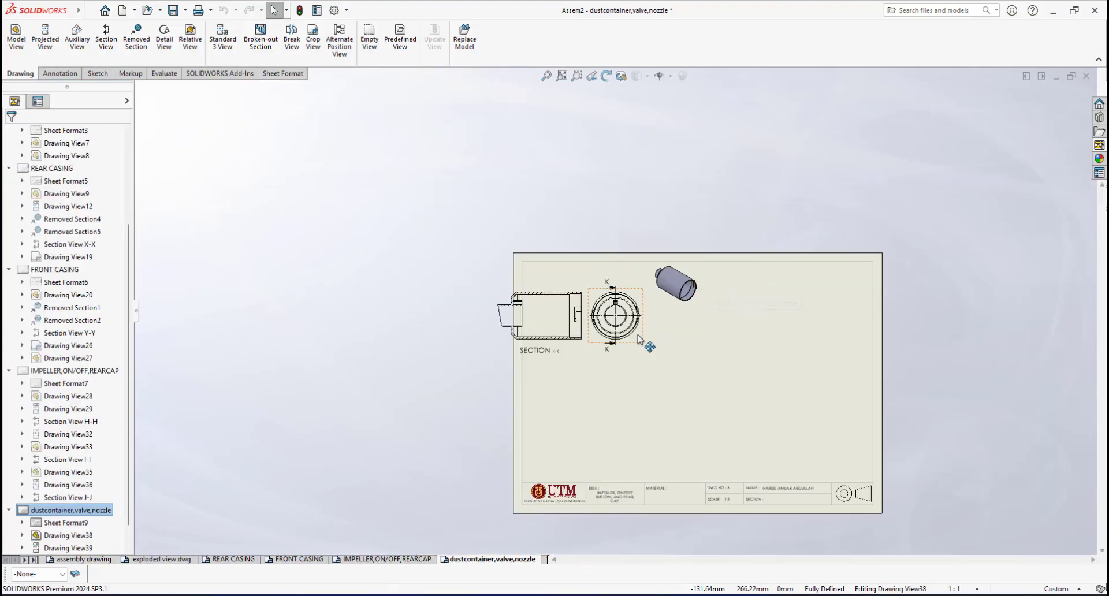
mouse_move(643, 335)
mouse_down()
mouse_move(675, 356)
mouse_move(689, 345)
mouse_up()
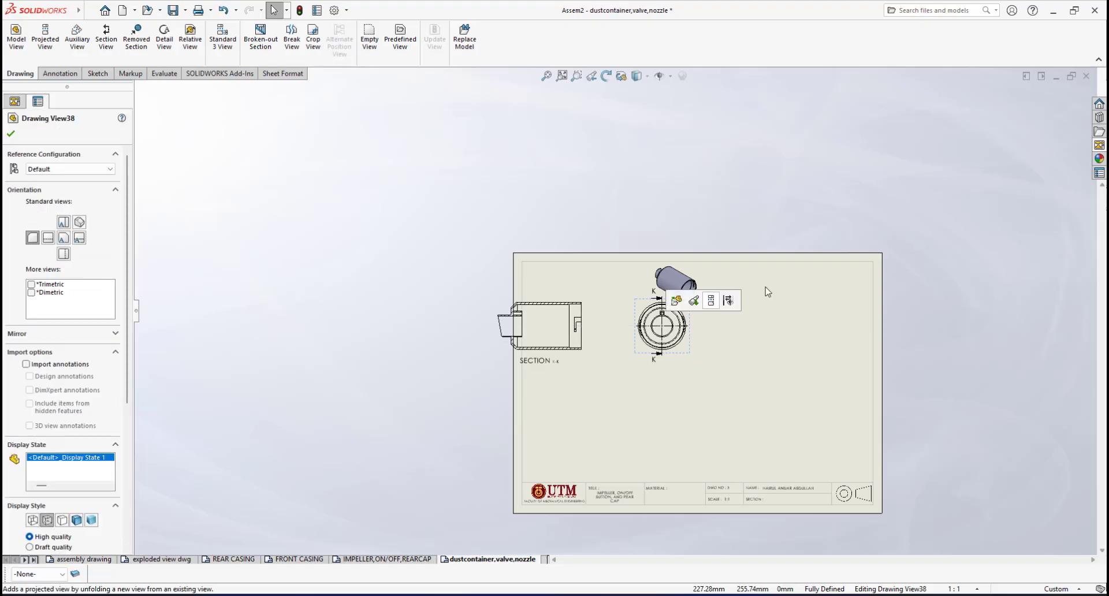
click(729, 309)
scroll(690, 305, down, 3)
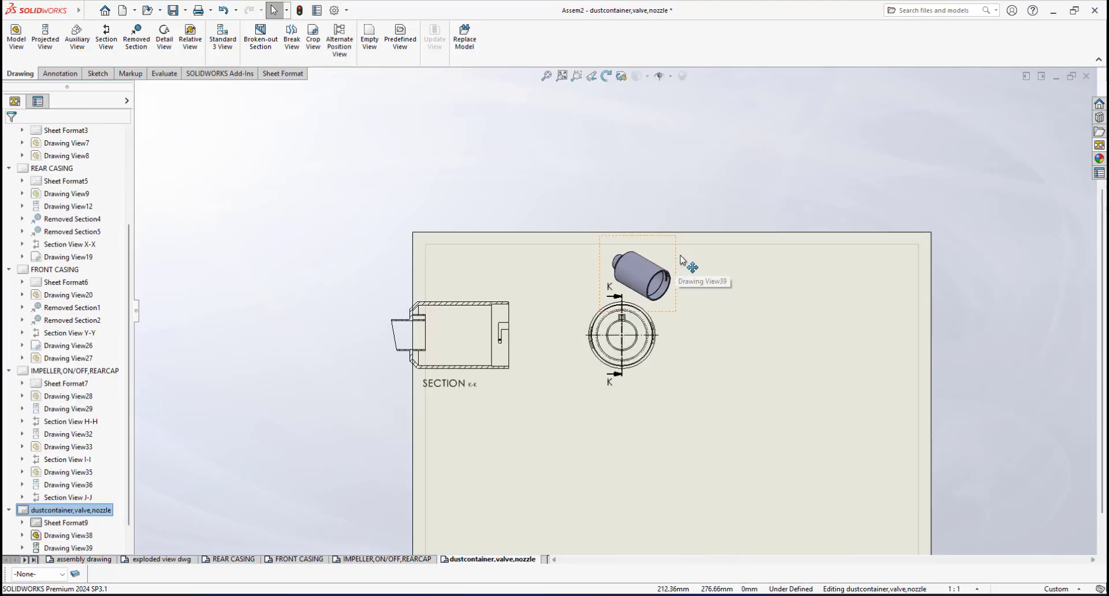
- Move the isometric dust container view right and shift section view K-K right, inside the sheet border
drag(680, 260, 726, 261)
scroll(510, 331, down, 2)
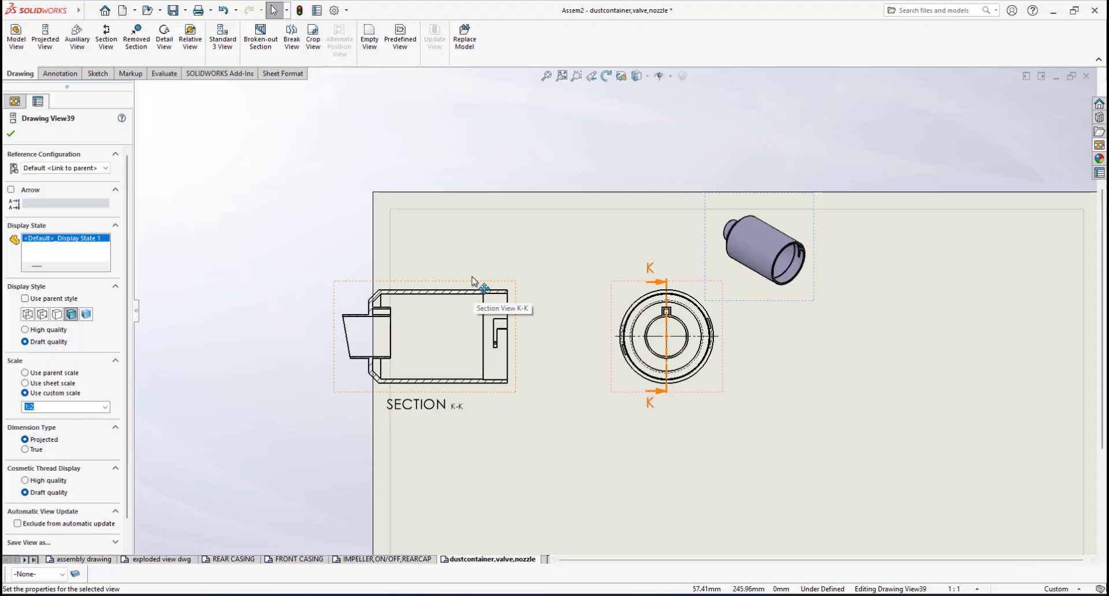
drag(469, 282, 540, 280)
click(574, 415)
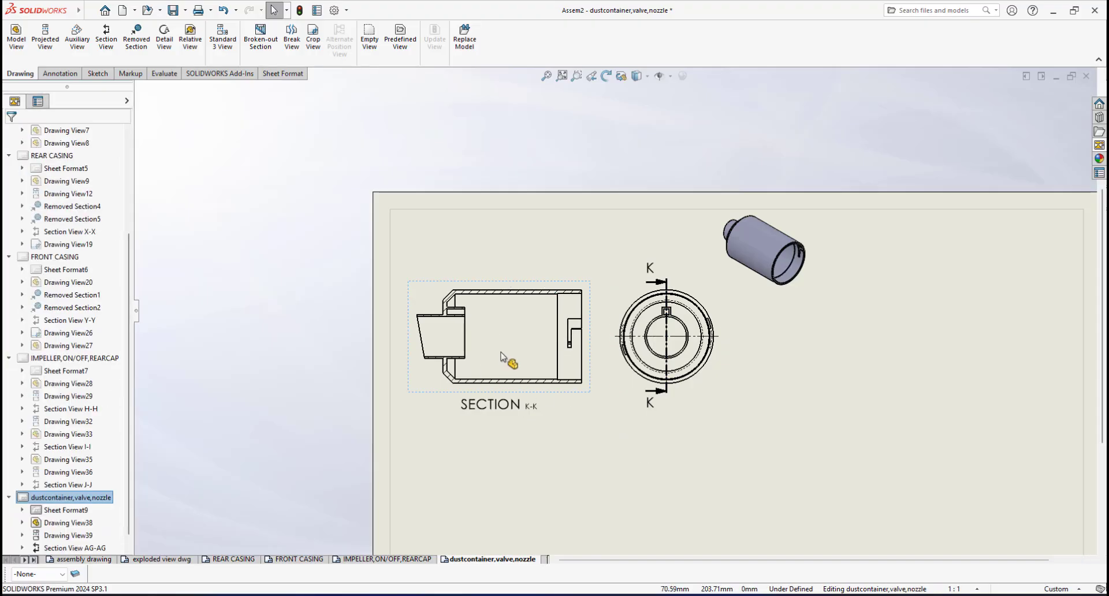
- Replace the dust container section view's label text with "SECTION K-K" in one uniform size
scroll(505, 359, down, 1)
click(510, 416)
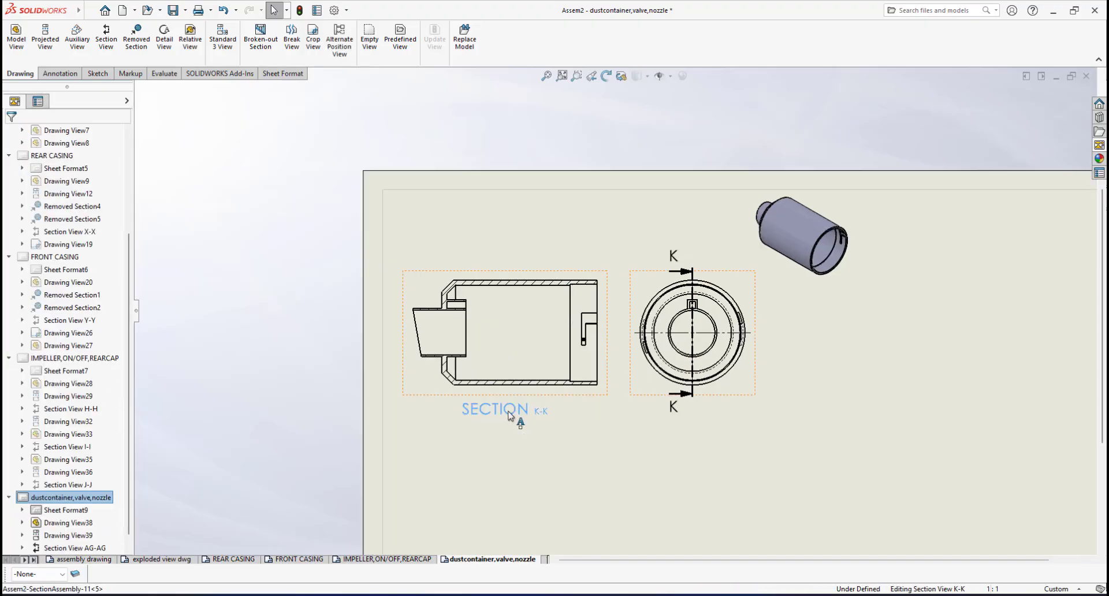
double_click(502, 409)
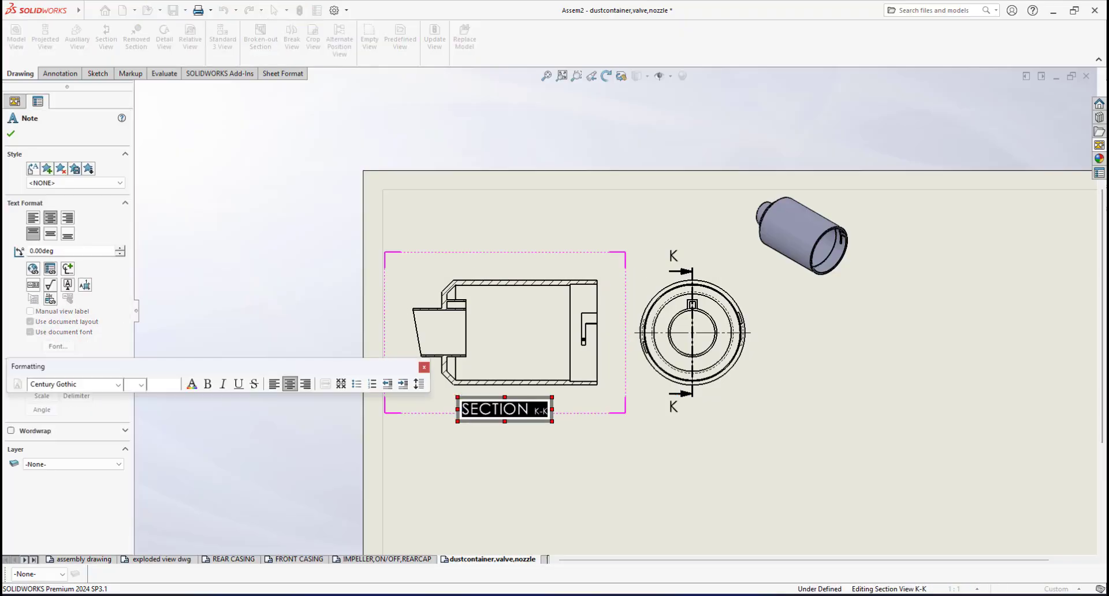
text(S)
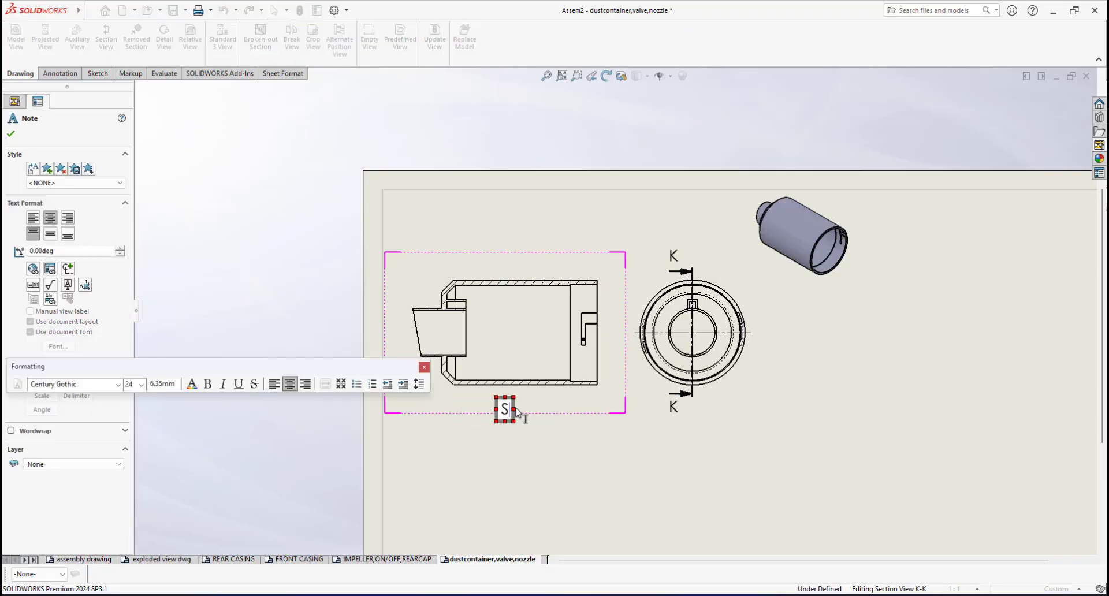
text(ECTION)
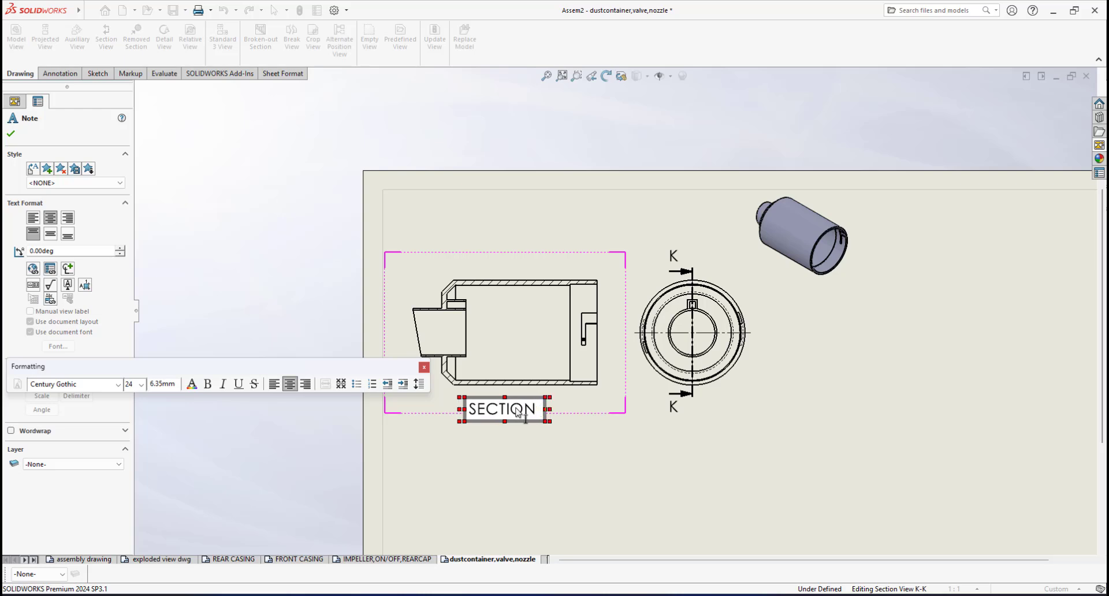
text( K-K)
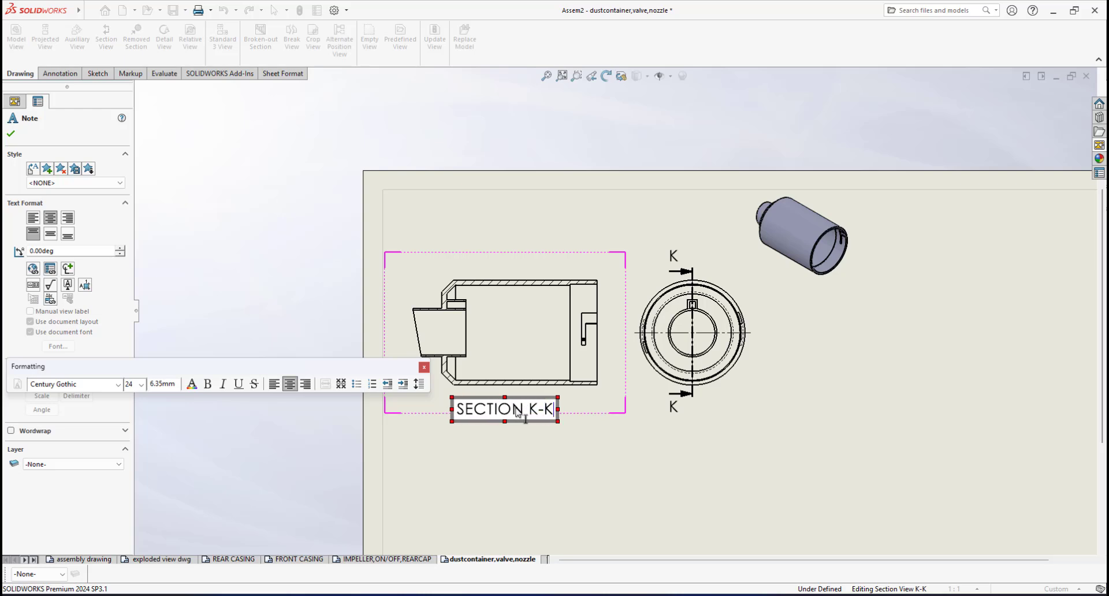
click(524, 430)
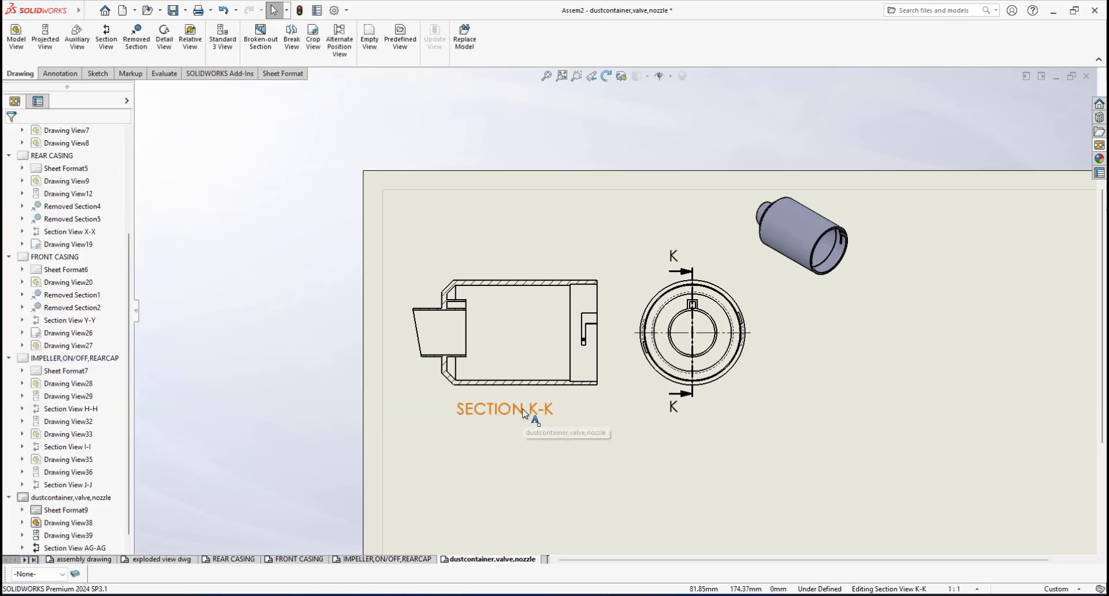
- Set the SECTION K-K label's text height to 4 mm and move it slightly right and down beneath the section view
double_click(504, 409)
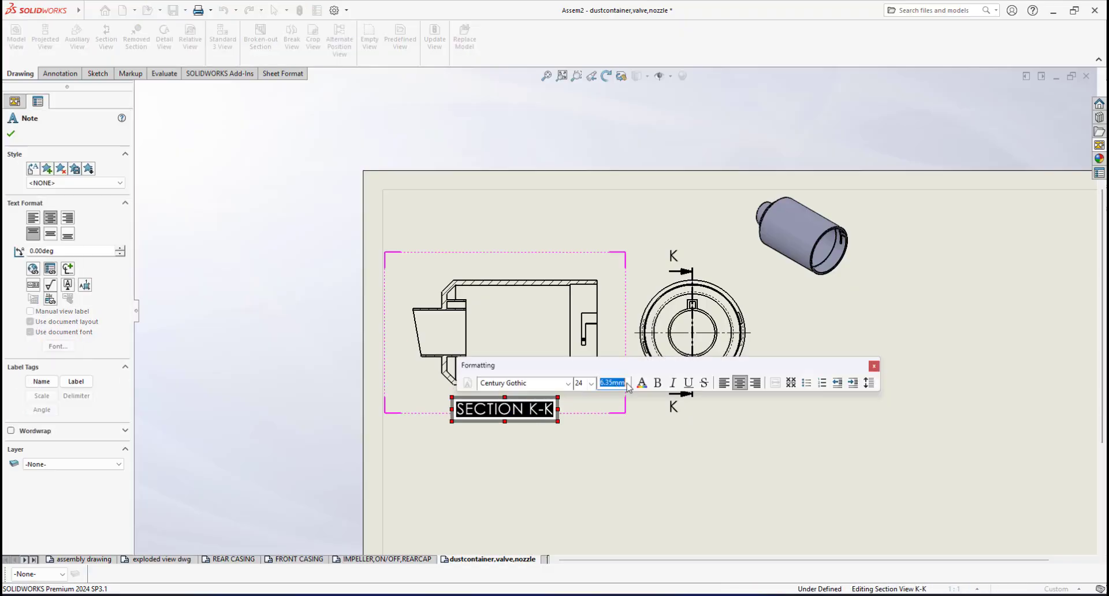
text(4)
key(Return)
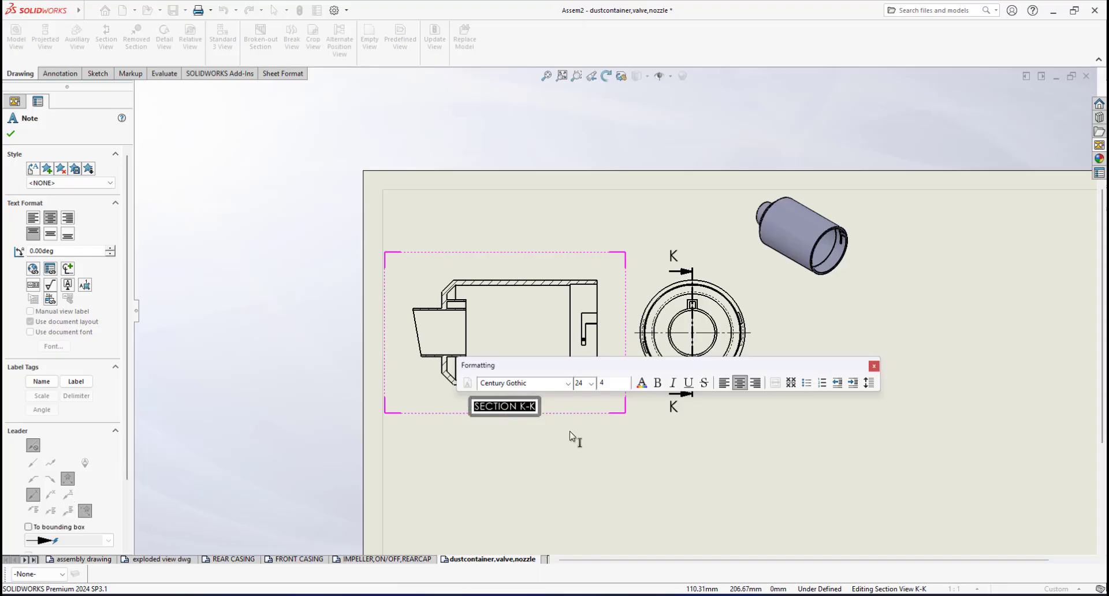
click(592, 459)
drag(518, 406, 524, 417)
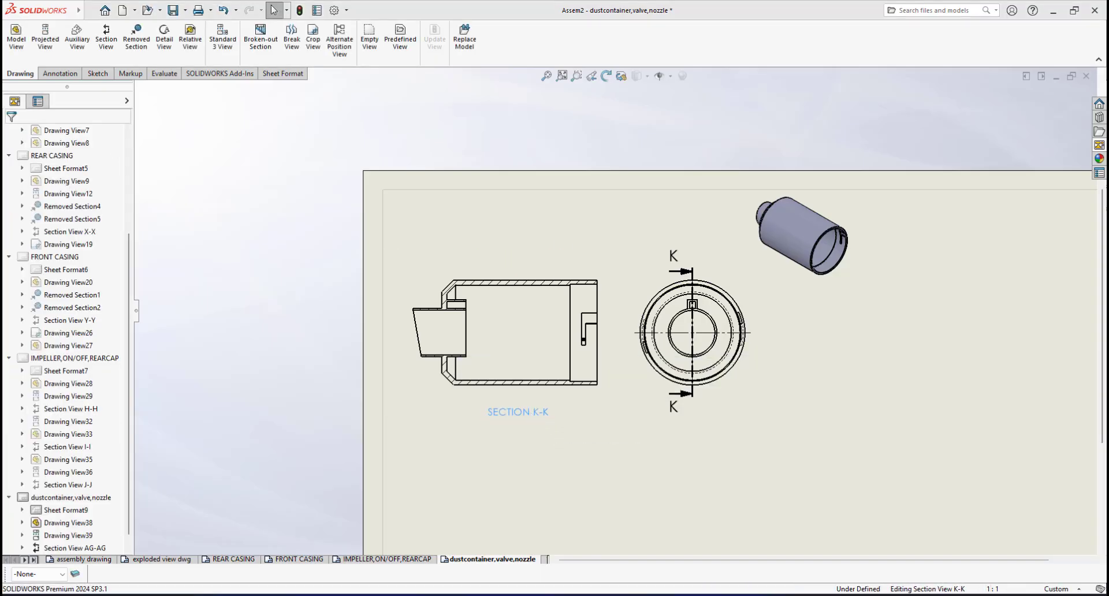
click(566, 441)
- Remove the tangent edges from section view K-K
scroll(540, 315, down, 1)
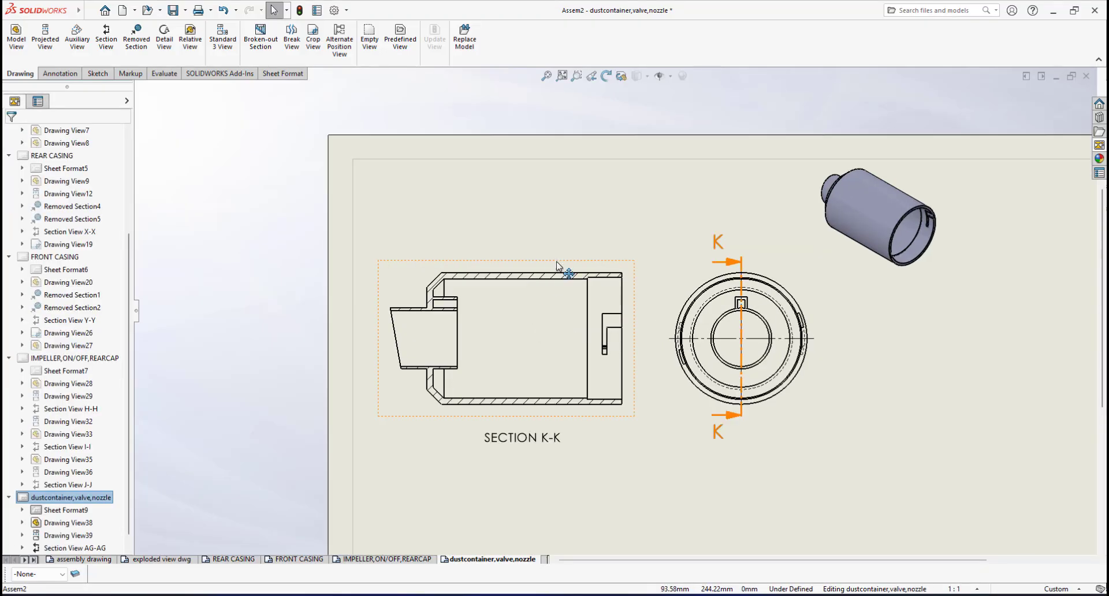
click(555, 265)
right_click(556, 238)
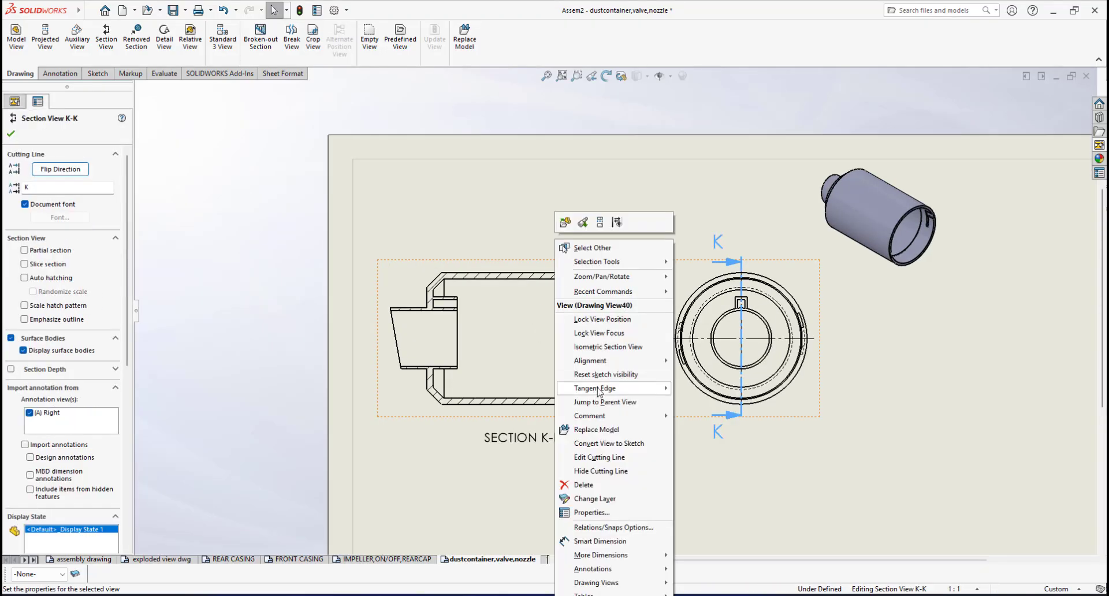
mouse_move(598, 391)
click(729, 416)
scroll(549, 364, down, 1)
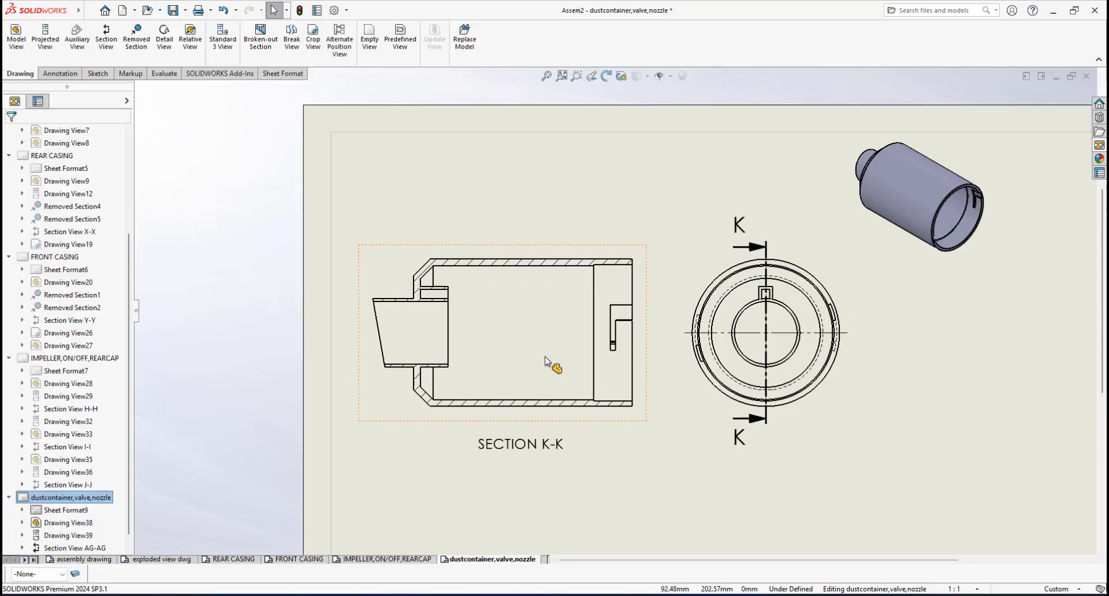
- Add a centerline between the upper and lower inner wall edges of section K-K and extend it past both ends of the container
click(59, 73)
click(448, 43)
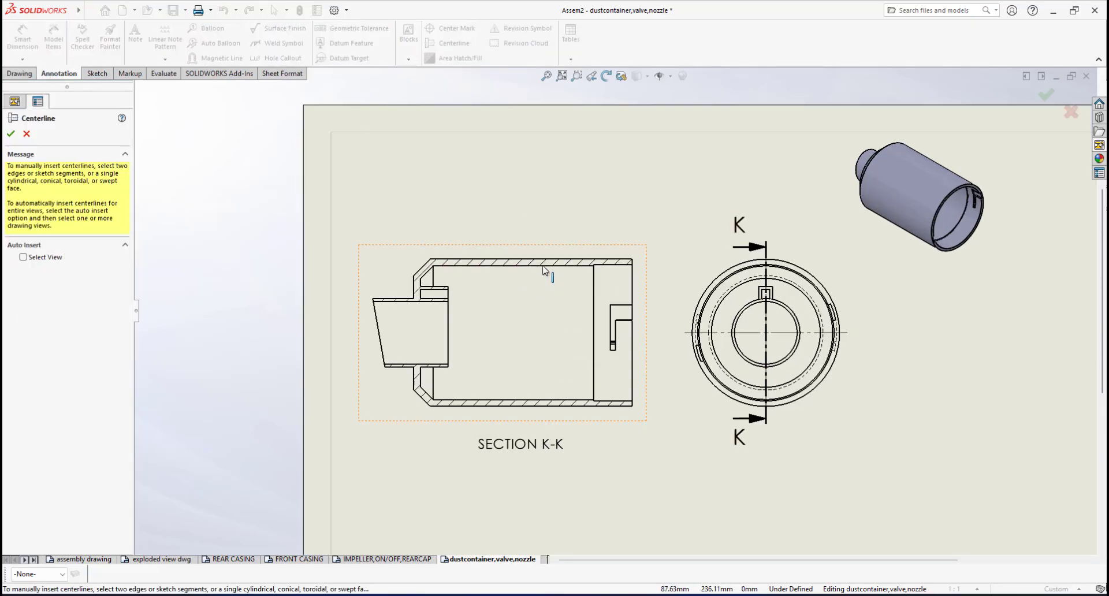
click(543, 267)
click(526, 400)
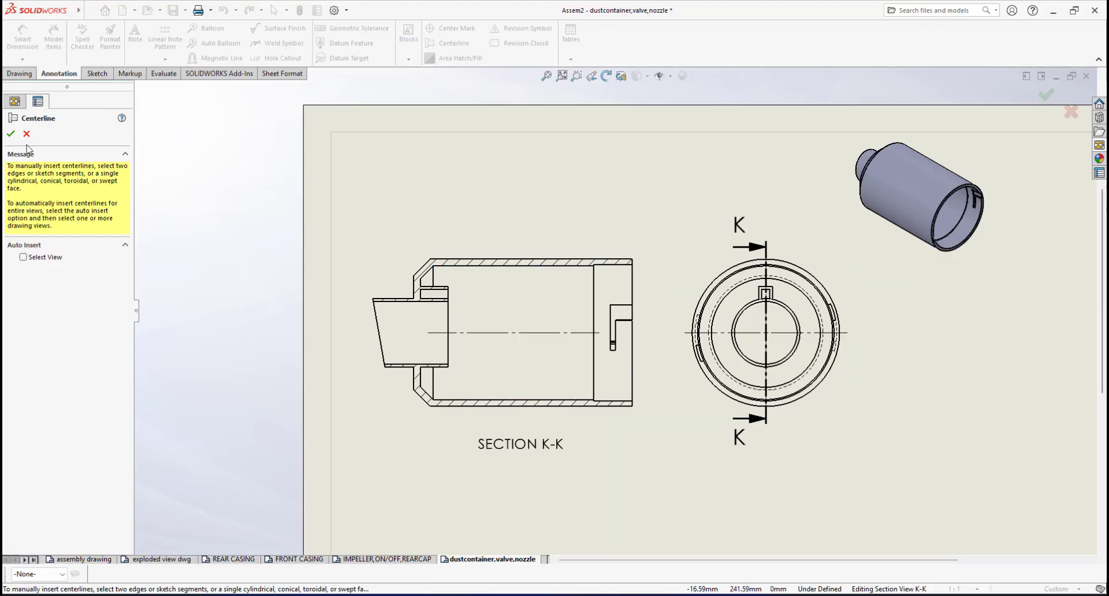
click(11, 135)
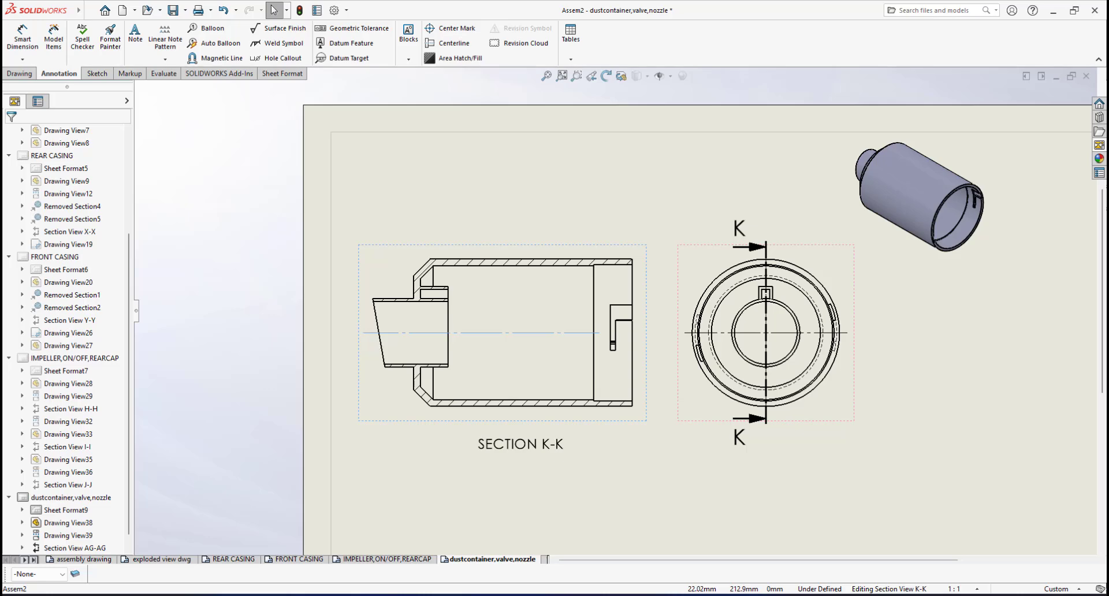
click(598, 333)
click(635, 459)
scroll(675, 371, down, 1)
scroll(598, 336, up, 3)
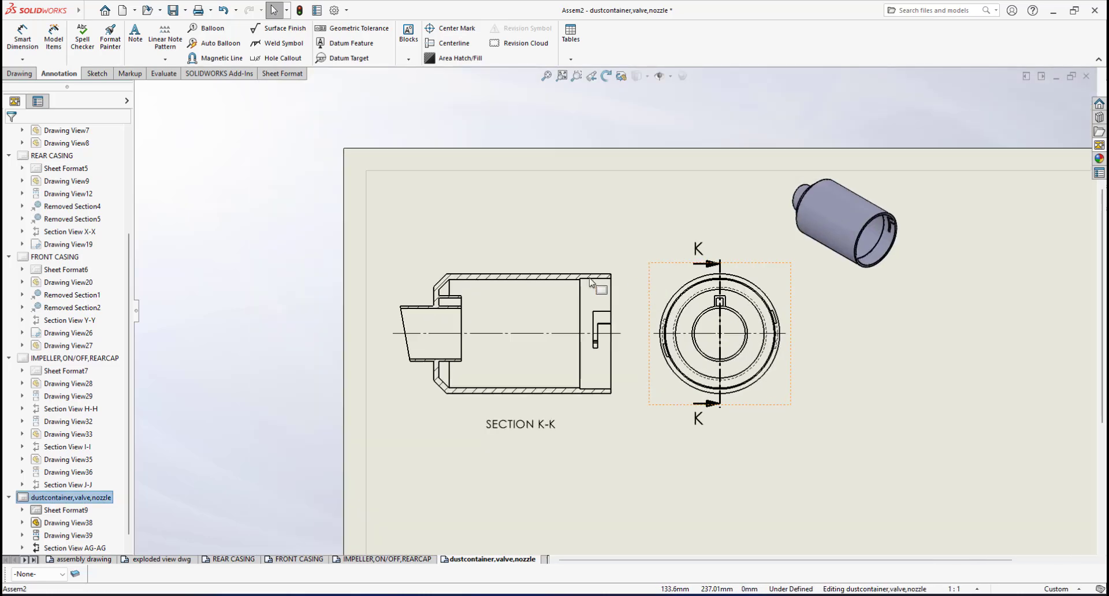
- Turn off material crosshatch for section K-K's hatch and use the Parallel Lines pattern with scale 3 and a 45° angle
scroll(471, 290, down, 2)
click(495, 280)
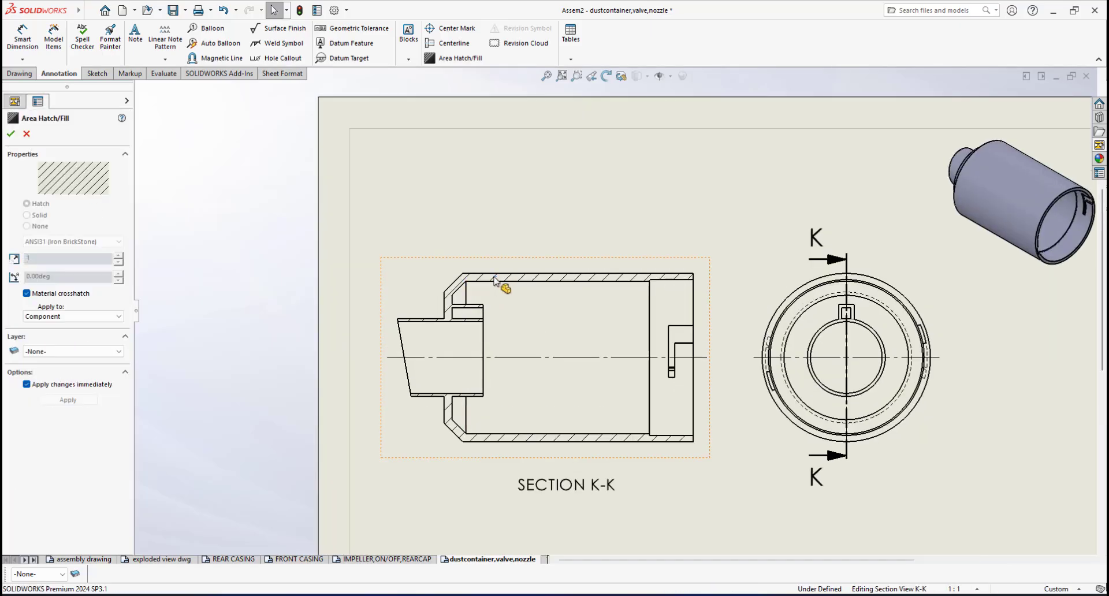
click(27, 294)
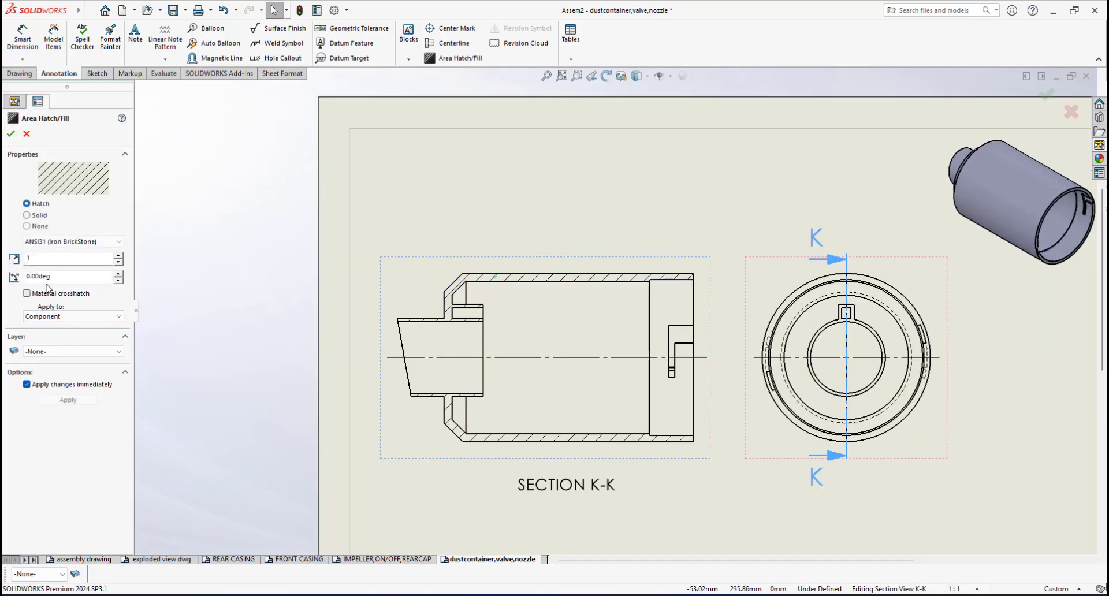
click(115, 242)
drag(122, 293, 123, 406)
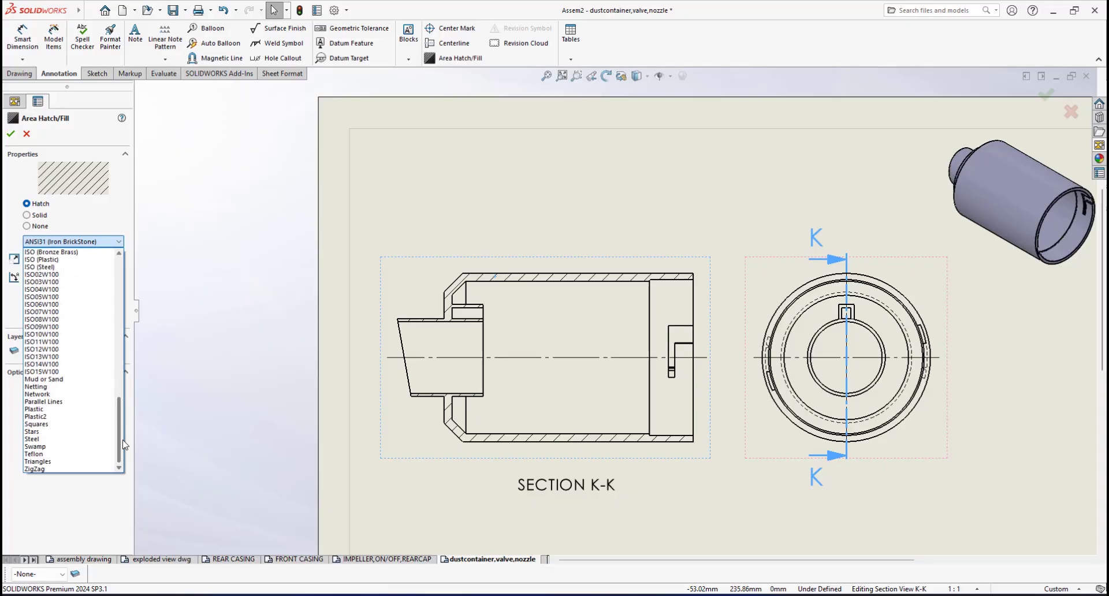
click(46, 411)
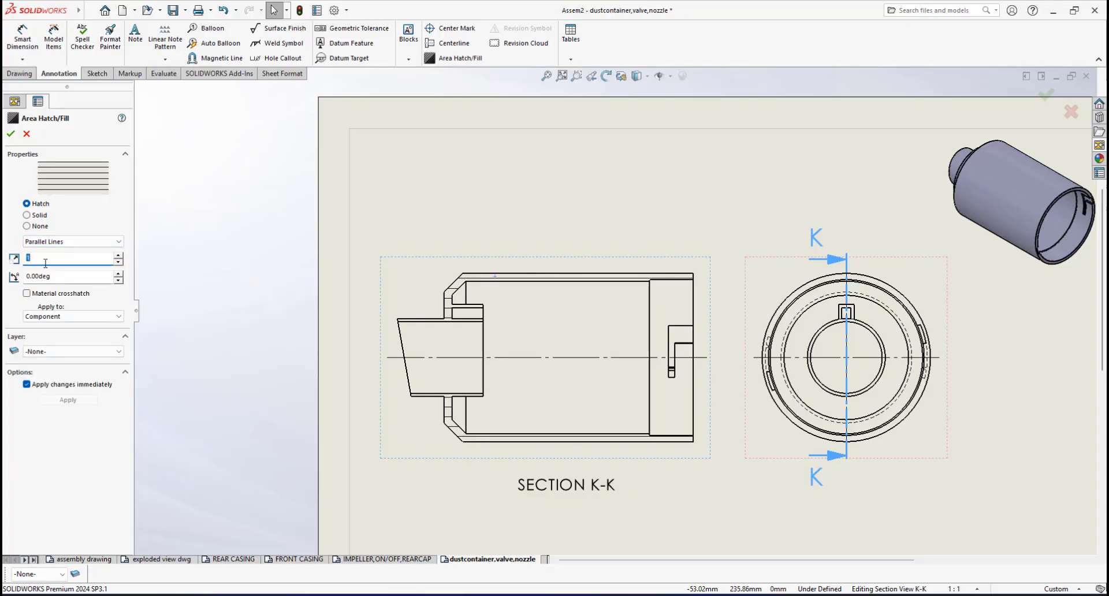
text(3)
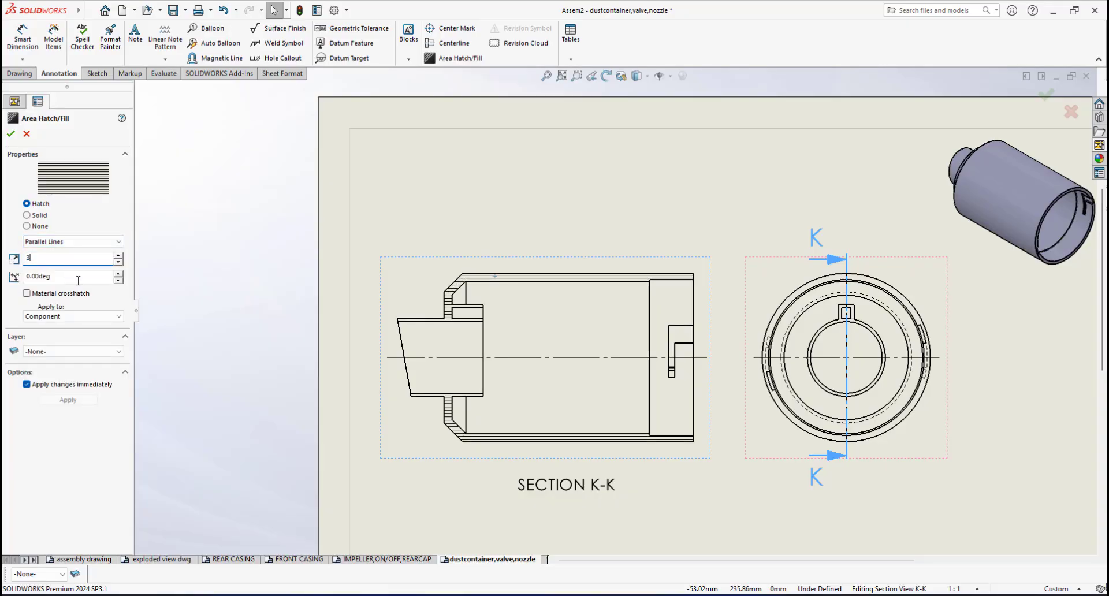
key(Return)
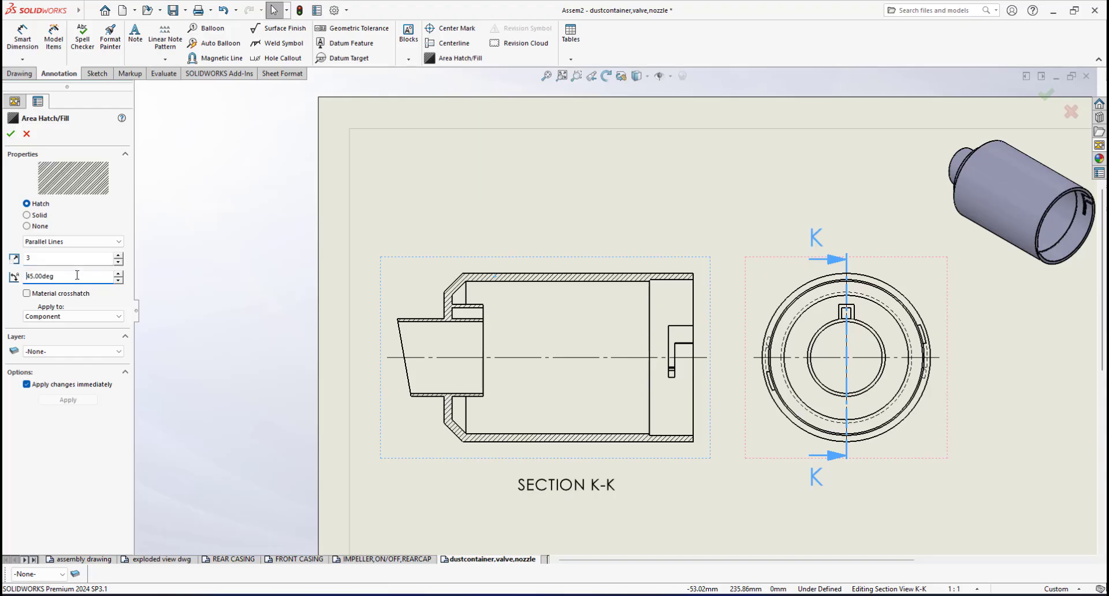
click(11, 134)
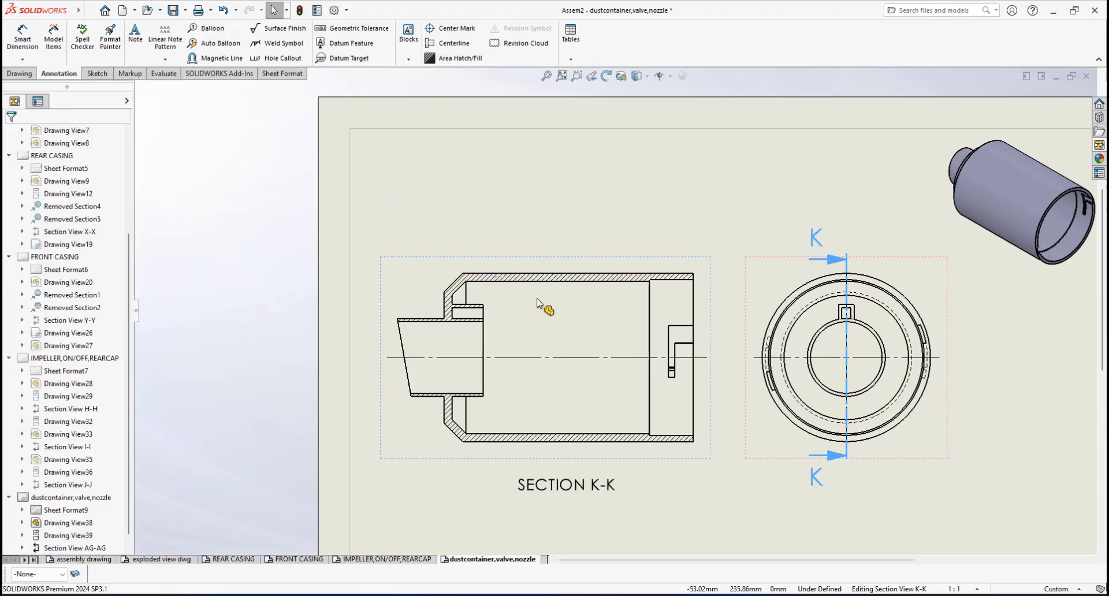
scroll(604, 284, up, 1)
mouse_move(751, 323)
middle_down()
mouse_move(605, 301)
mouse_move(646, 279)
middle_up()
scroll(616, 302, up, 1)
scroll(616, 298, down, 1)
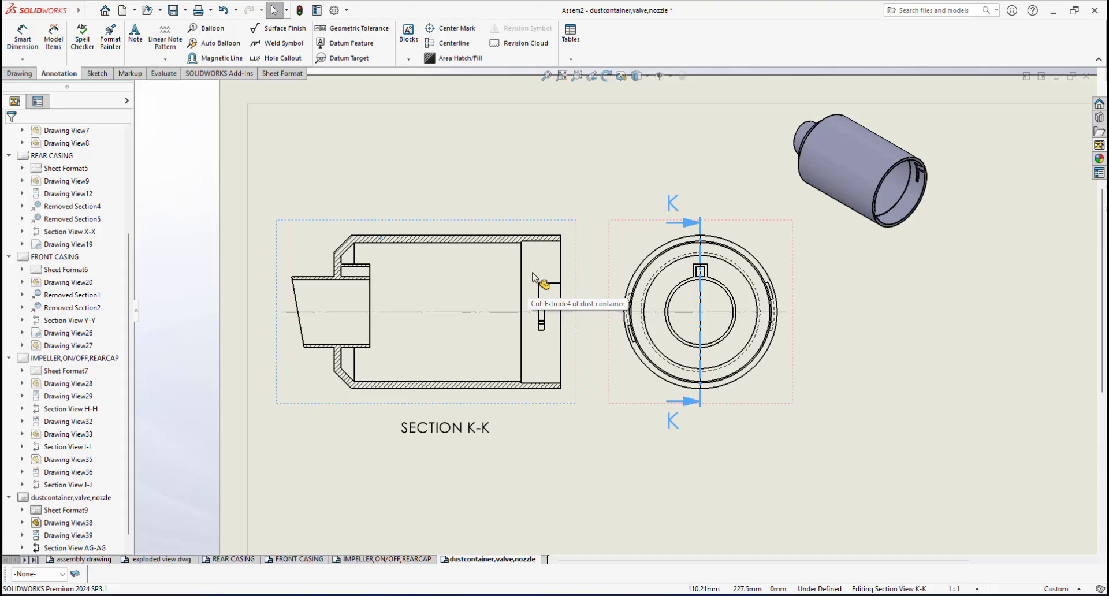
scroll(495, 291, down, 1)
mouse_move(542, 289)
middle_down()
mouse_move(587, 282)
mouse_move(520, 310)
mouse_move(574, 310)
mouse_move(515, 301)
mouse_move(498, 306)
mouse_move(497, 328)
middle_up()
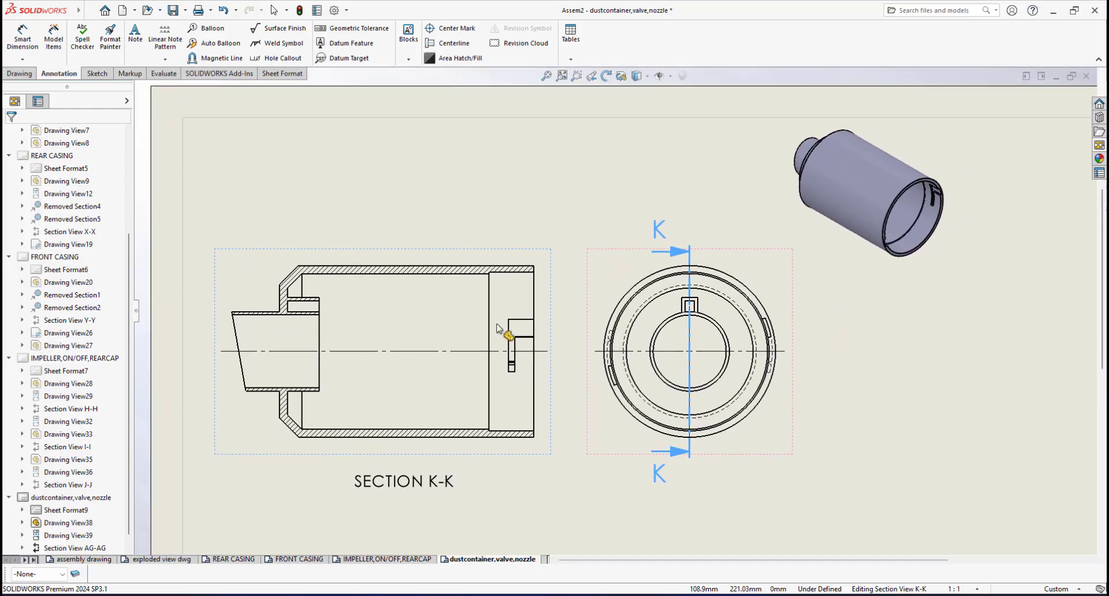
- Dimension the outer circle's diameter in the circular view with precision None, placing the text just outside its upper-right edge
scroll(495, 328, down, 1)
mouse_move(705, 327)
middle_down()
mouse_move(638, 320)
mouse_move(671, 301)
middle_up()
click(21, 38)
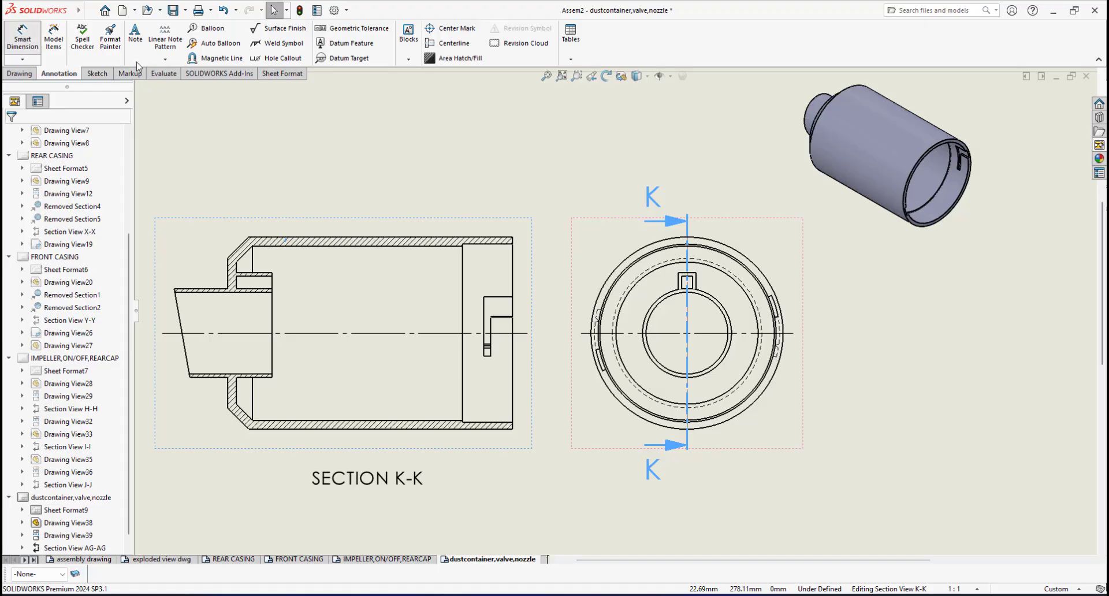
click(746, 261)
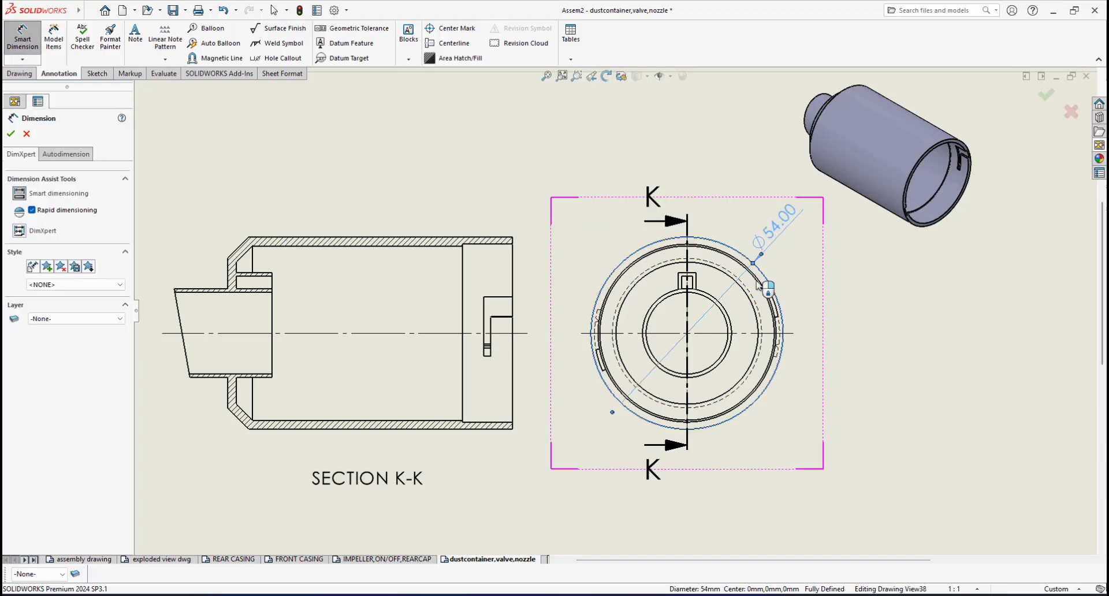
click(756, 283)
click(75, 333)
click(81, 346)
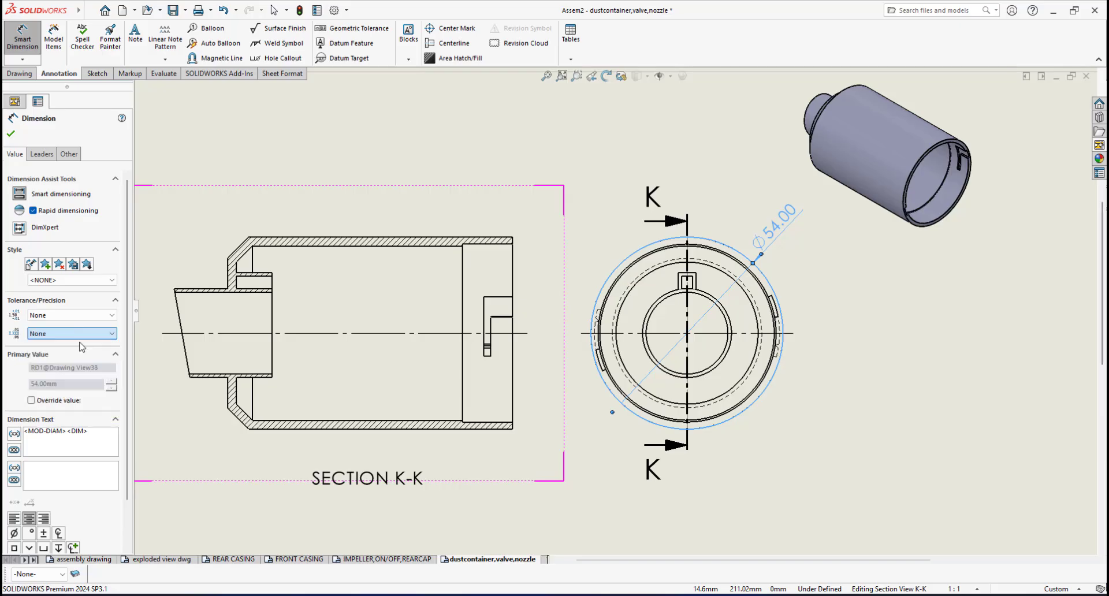
click(8, 135)
drag(775, 230, 772, 239)
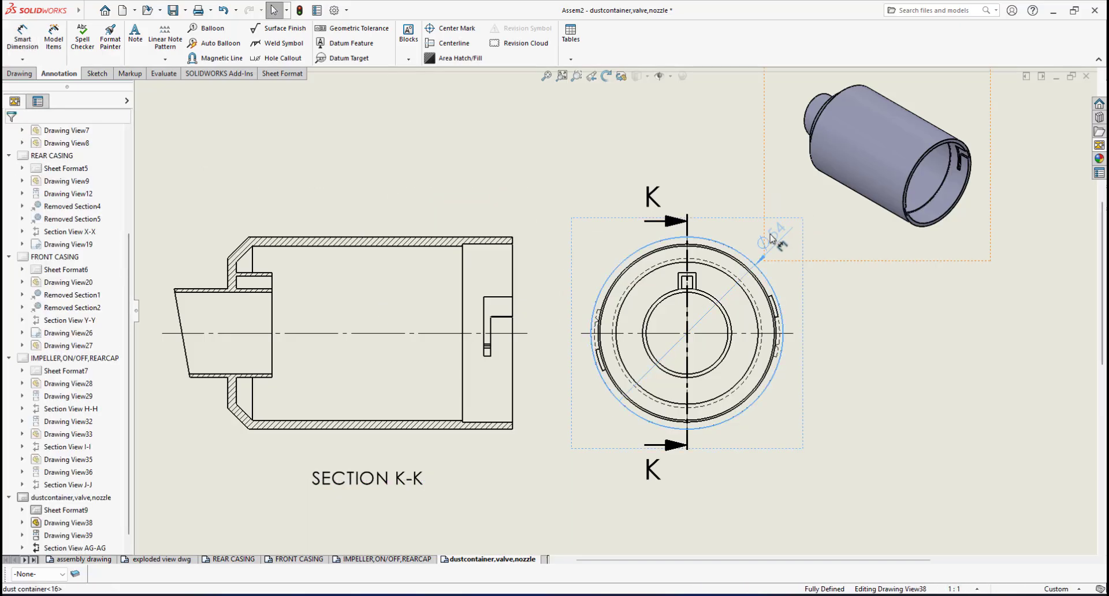
click(808, 332)
scroll(595, 335, down, 1)
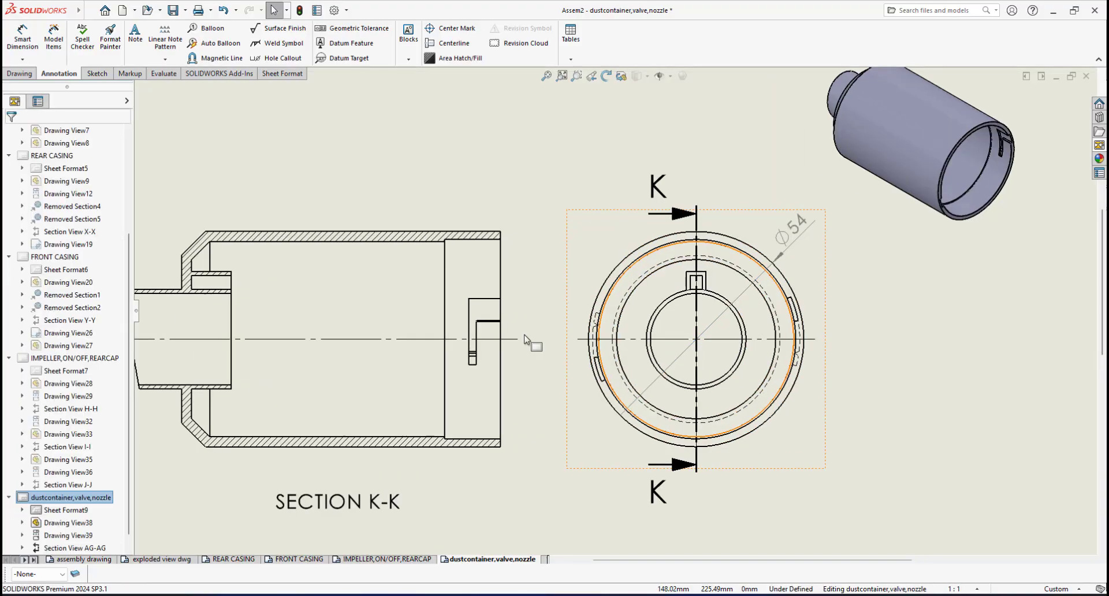
scroll(434, 327, up, 3)
scroll(424, 322, down, 2)
middle_drag(740, 298, 698, 326)
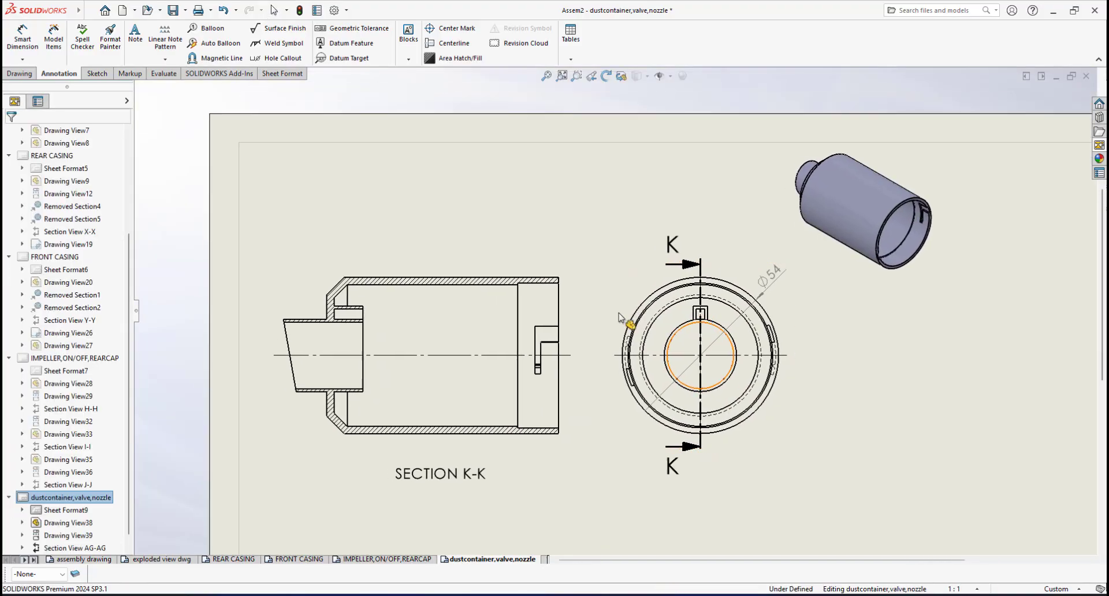
scroll(586, 280, down, 1)
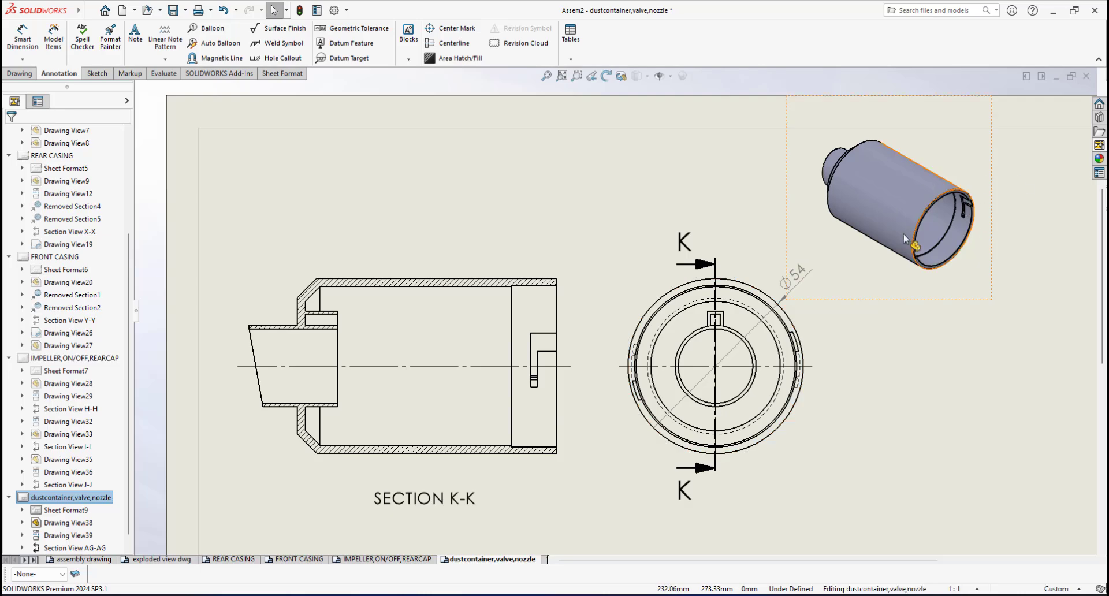
middle_drag(551, 327, 578, 322)
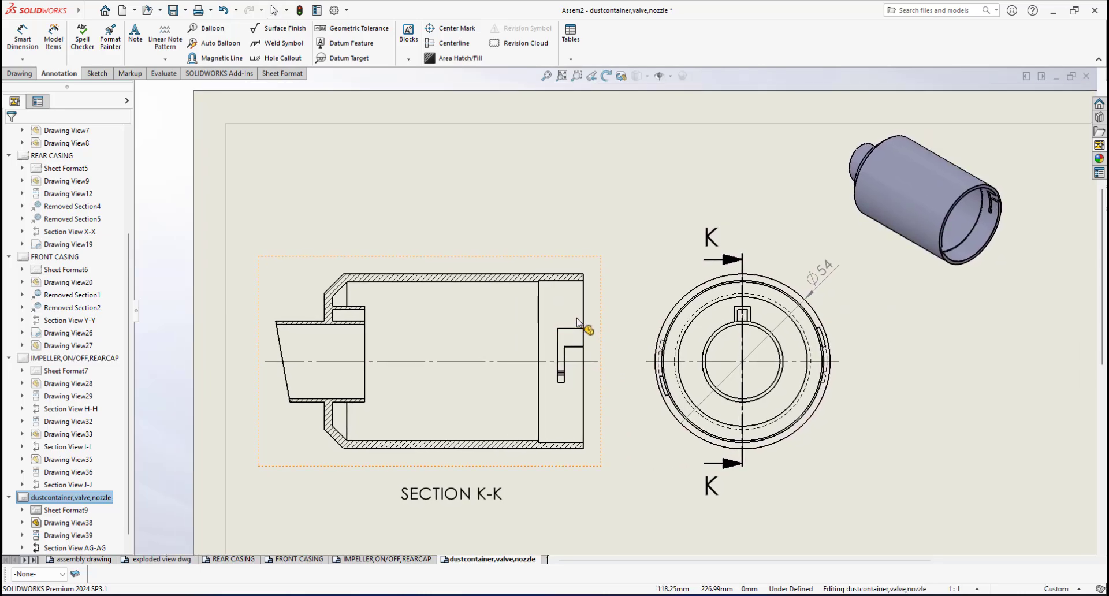
- Examine the stepped bore and slot at section K-K's open end and compare them with the circles in the circular view
scroll(577, 321, down, 4)
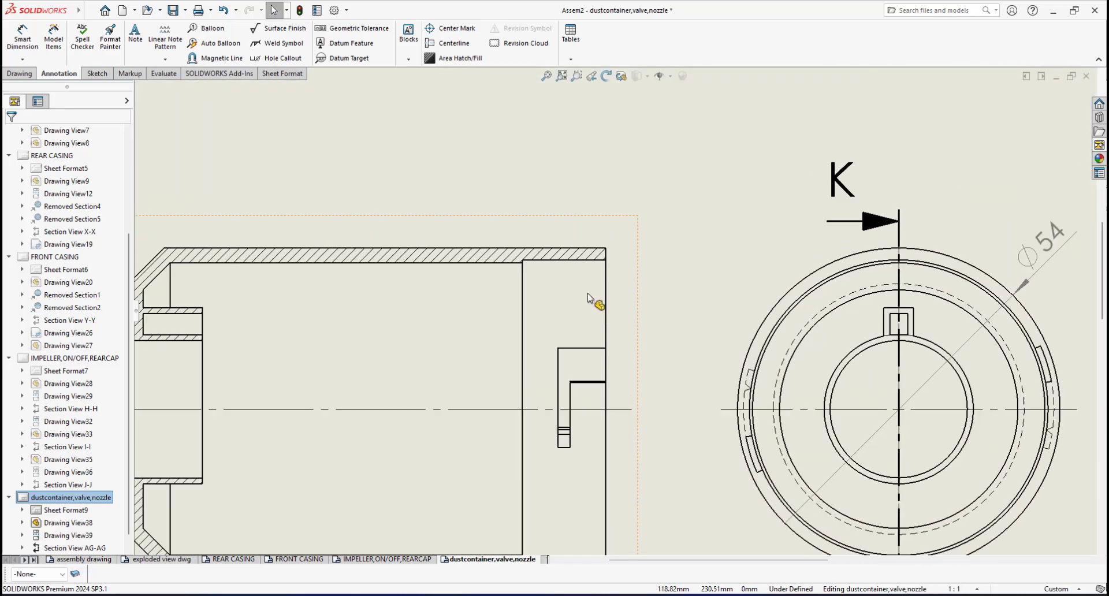
scroll(590, 367, up, 2)
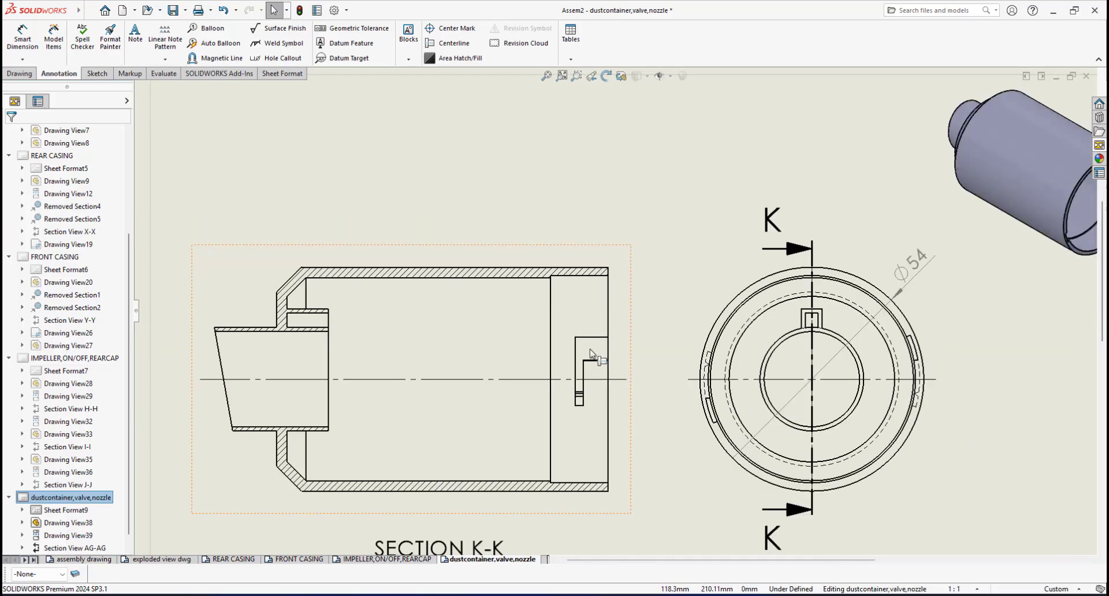
scroll(633, 322, down, 2)
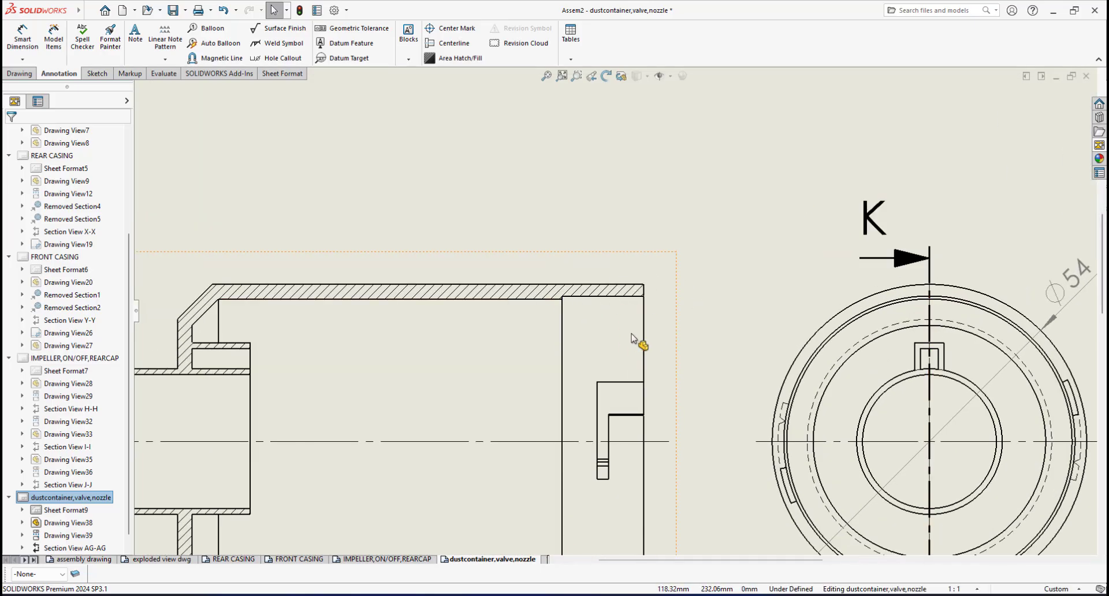
scroll(619, 363, up, 3)
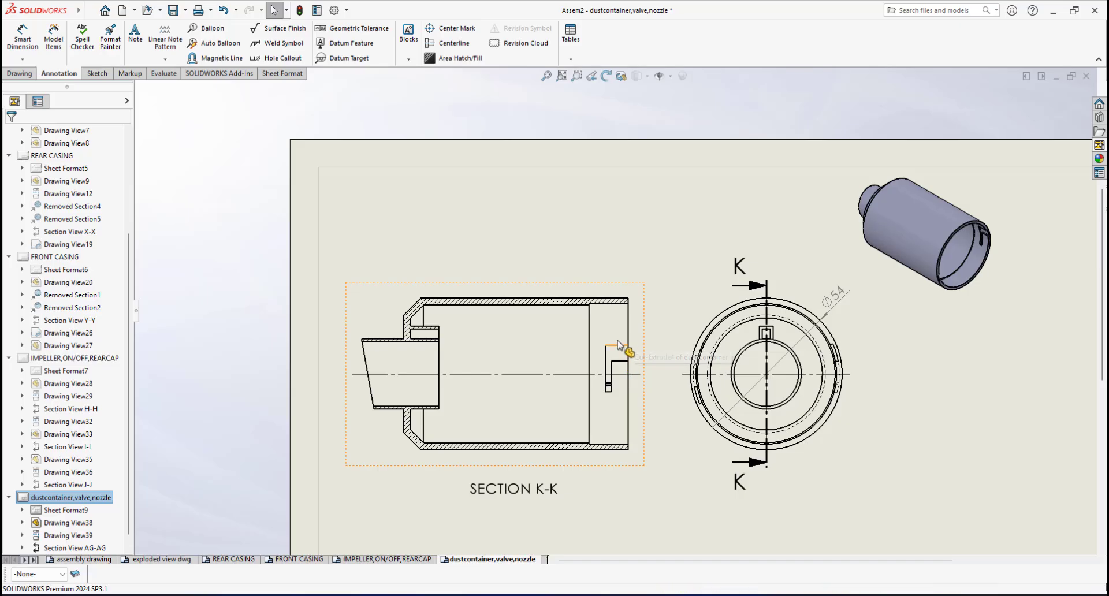
scroll(623, 349, down, 1)
scroll(601, 321, down, 3)
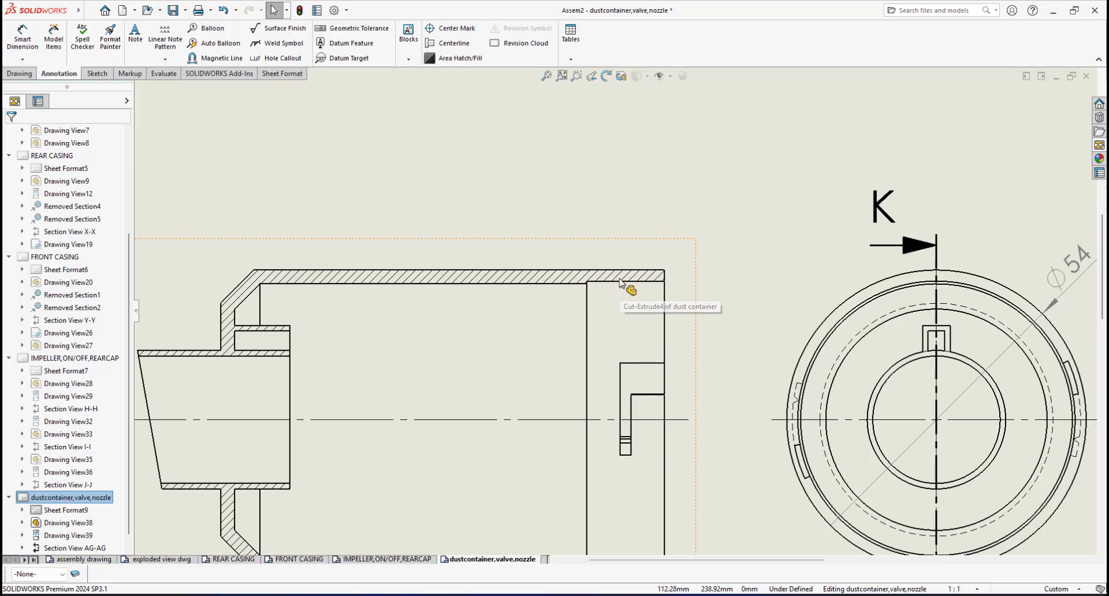
scroll(656, 460, up, 2)
scroll(614, 478, down, 1)
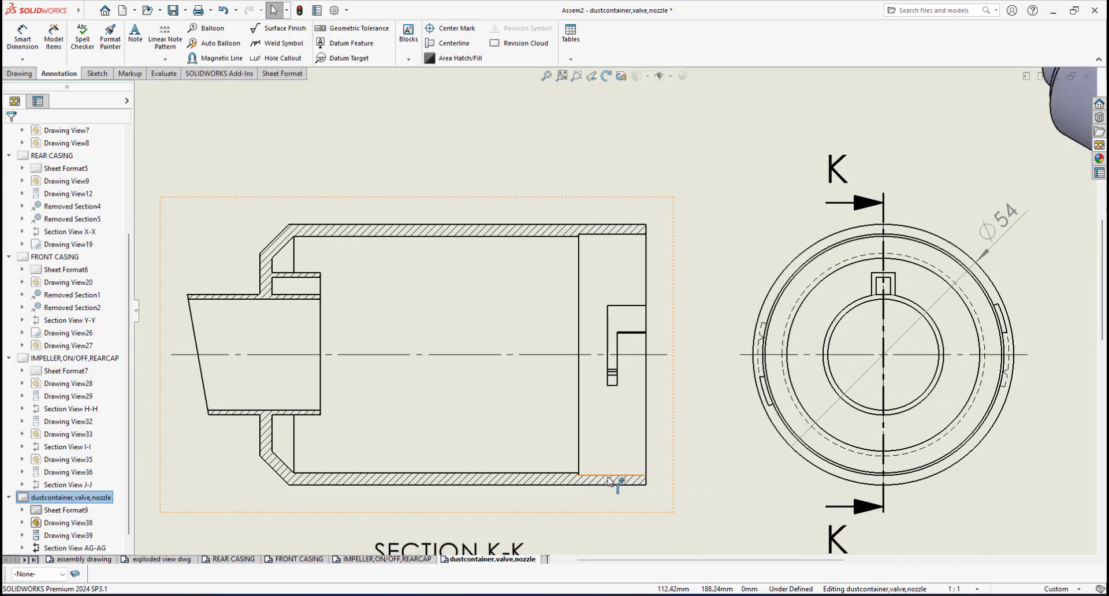
scroll(639, 287, up, 1)
scroll(847, 327, down, 2)
scroll(595, 259, up, 2)
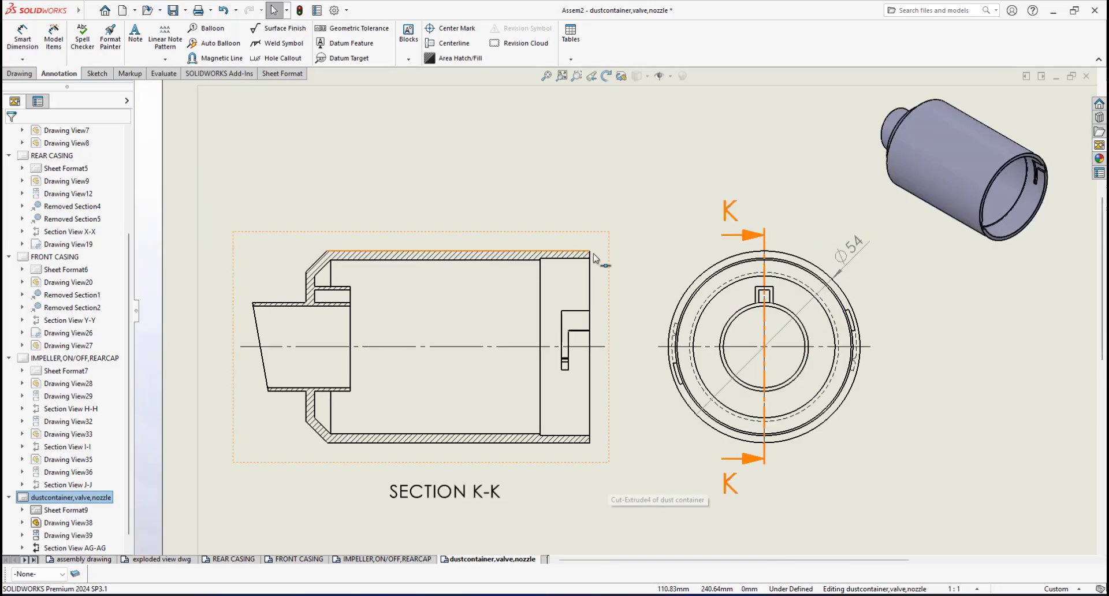
scroll(702, 289, down, 1)
scroll(709, 296, up, 2)
scroll(562, 286, down, 5)
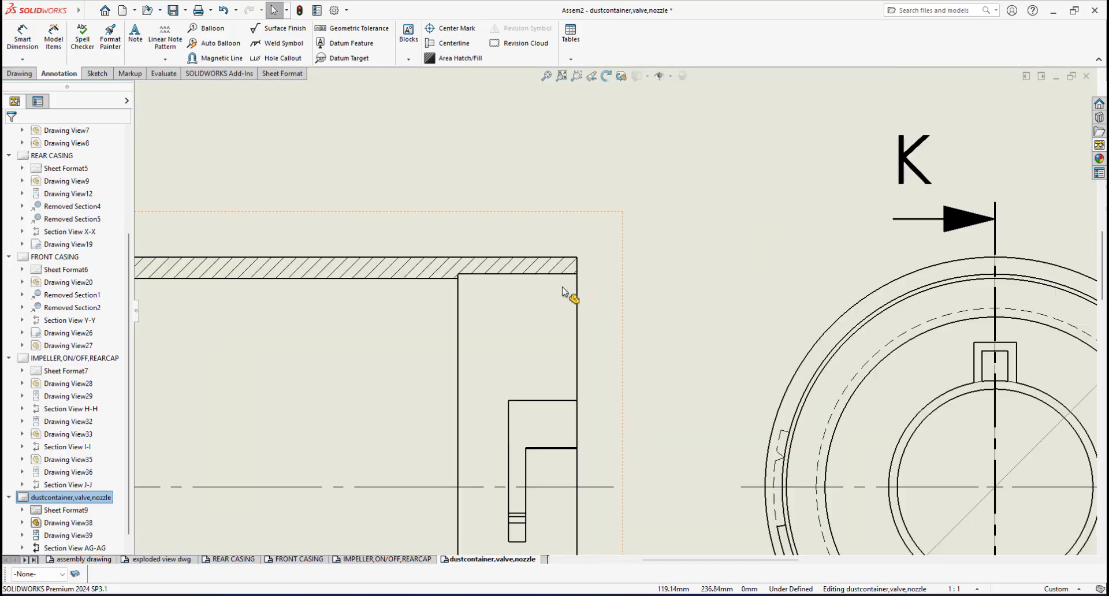
scroll(718, 322, up, 3)
scroll(817, 344, down, 2)
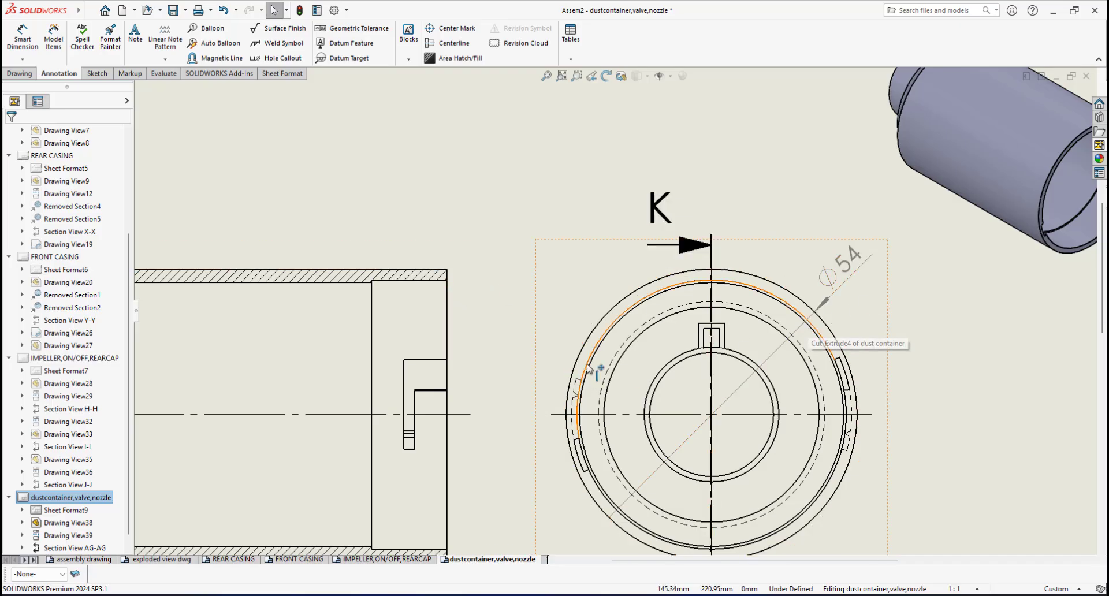
scroll(592, 371, up, 5)
scroll(371, 334, down, 3)
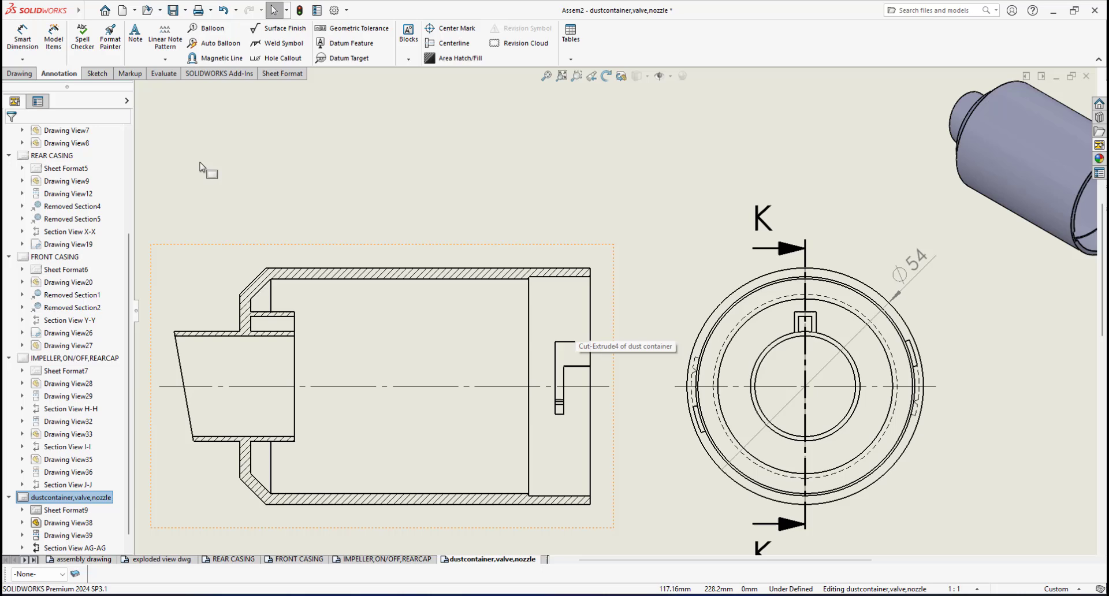
- Dimension the bore diameter at section K-K's open end between its upper and lower inner edges, with precision None, placed just outside that end
click(23, 36)
scroll(598, 305, down, 2)
click(571, 269)
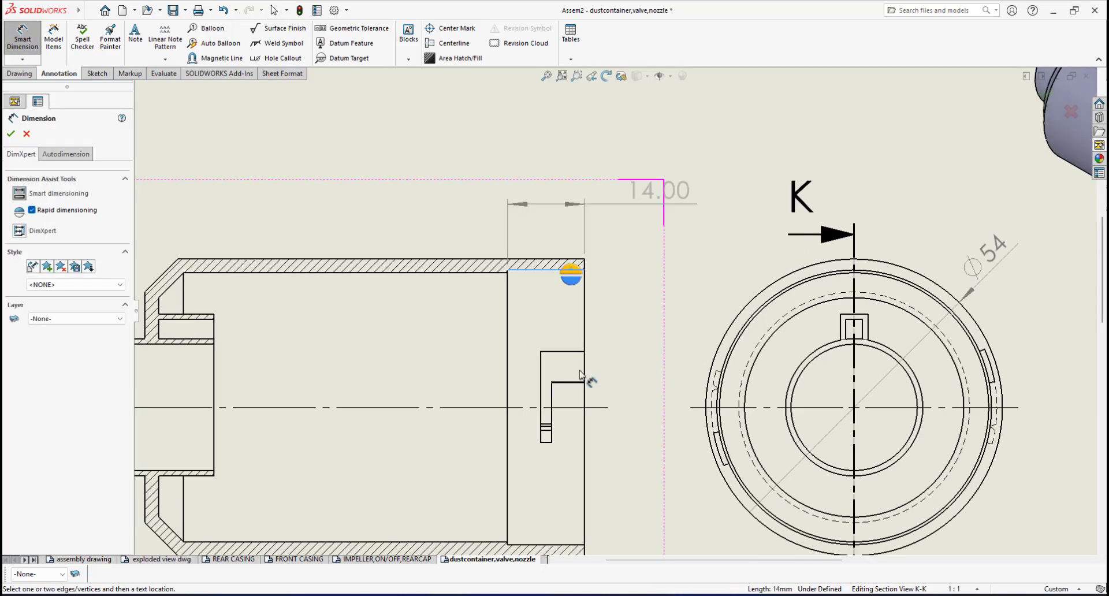
click(554, 545)
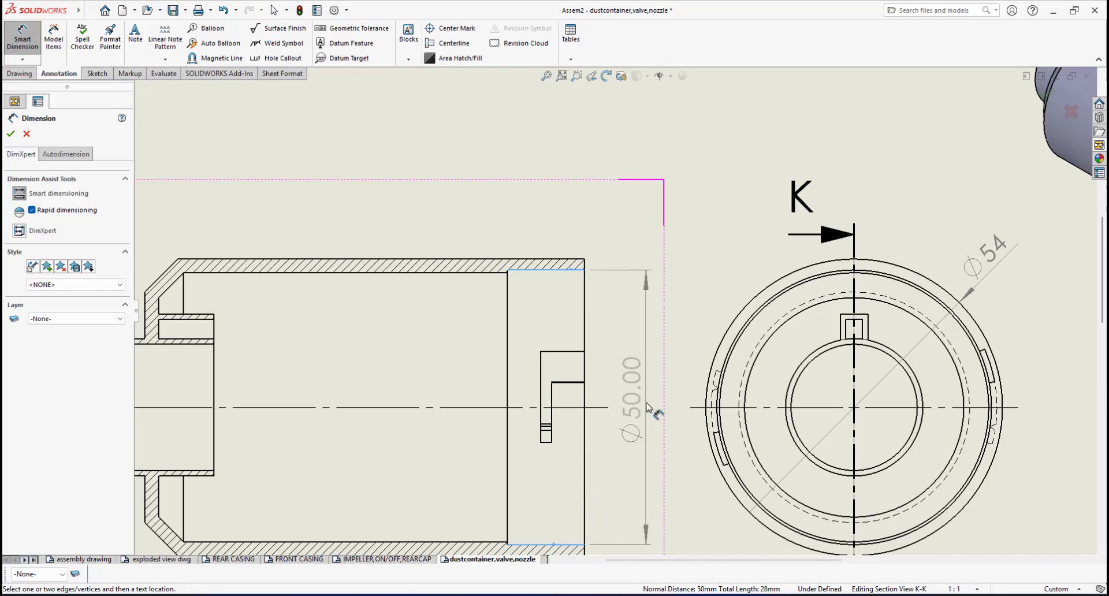
click(647, 405)
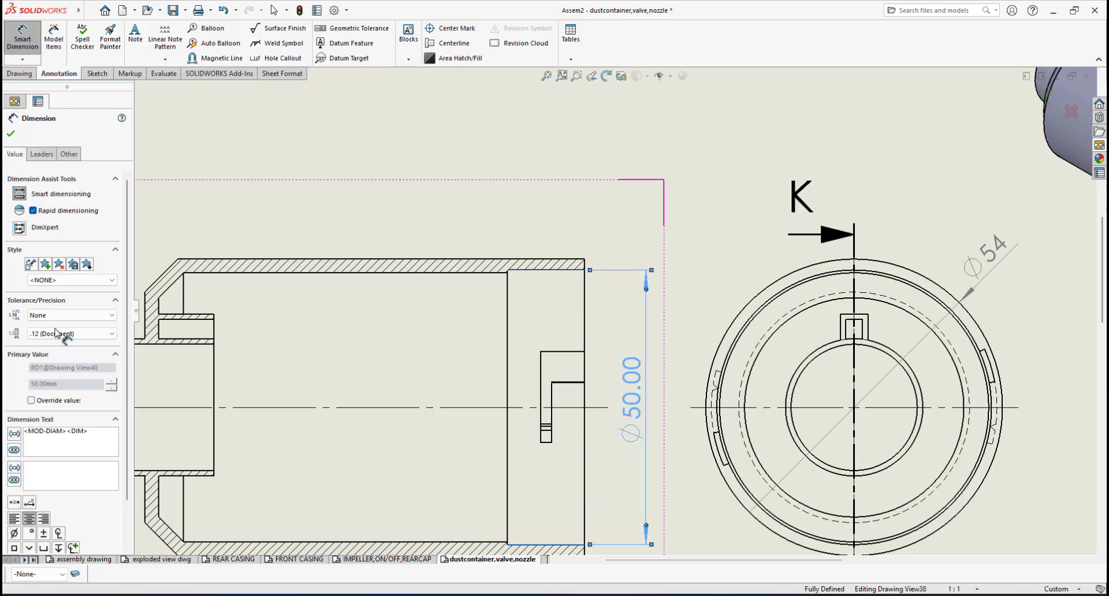
click(72, 333)
click(64, 343)
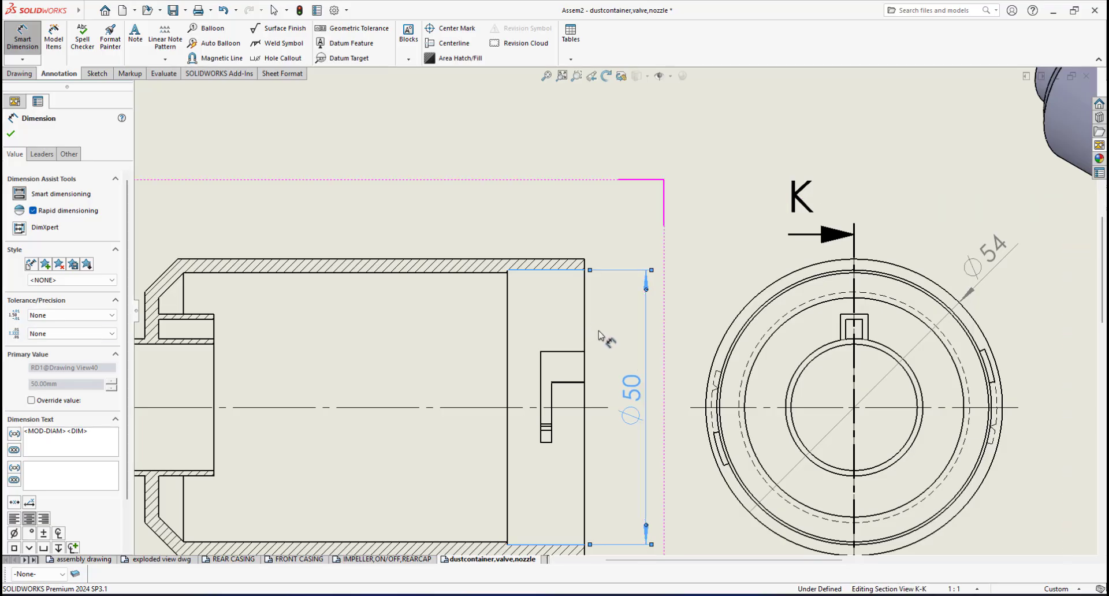
scroll(601, 336, up, 3)
scroll(607, 349, down, 1)
scroll(638, 393, down, 1)
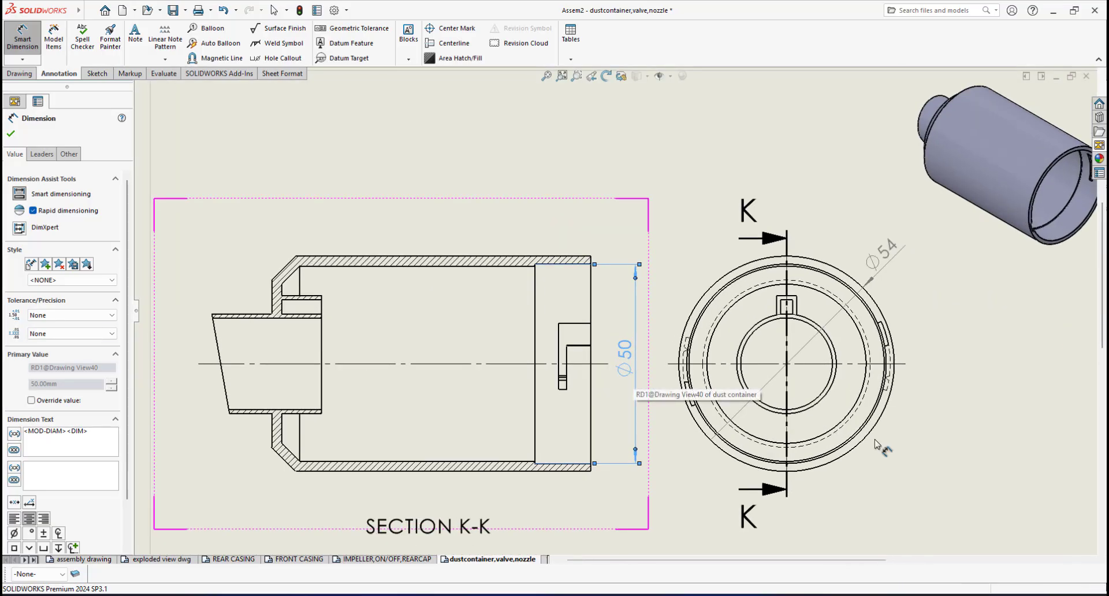
click(10, 135)
- Dimension the depth of the stepped bore from the container's open end in section K-K, with precision None, placed above the view
scroll(601, 288, down, 2)
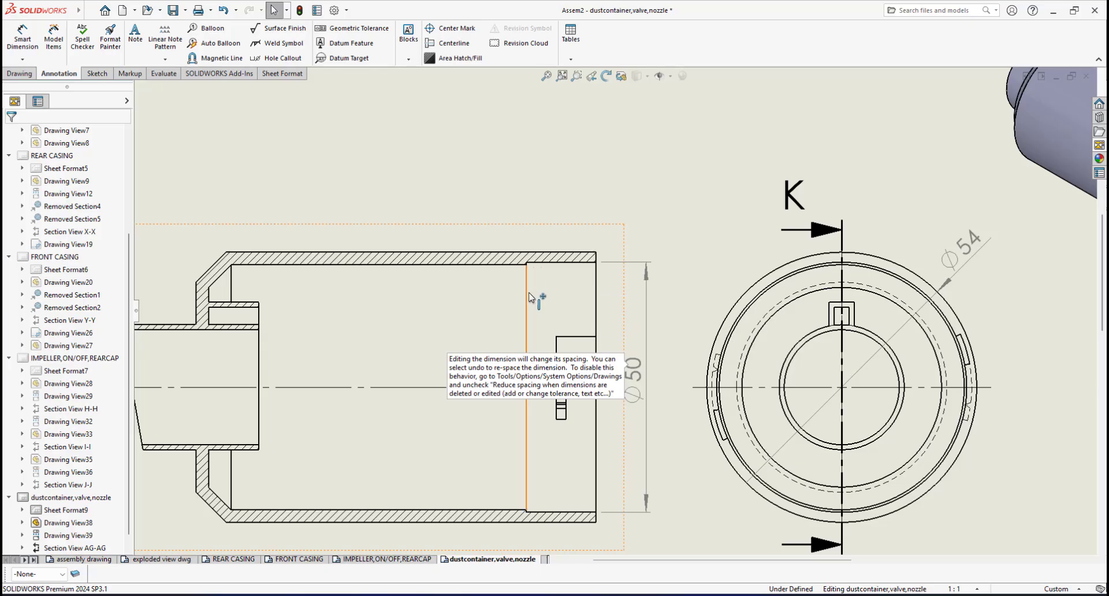
key(d)
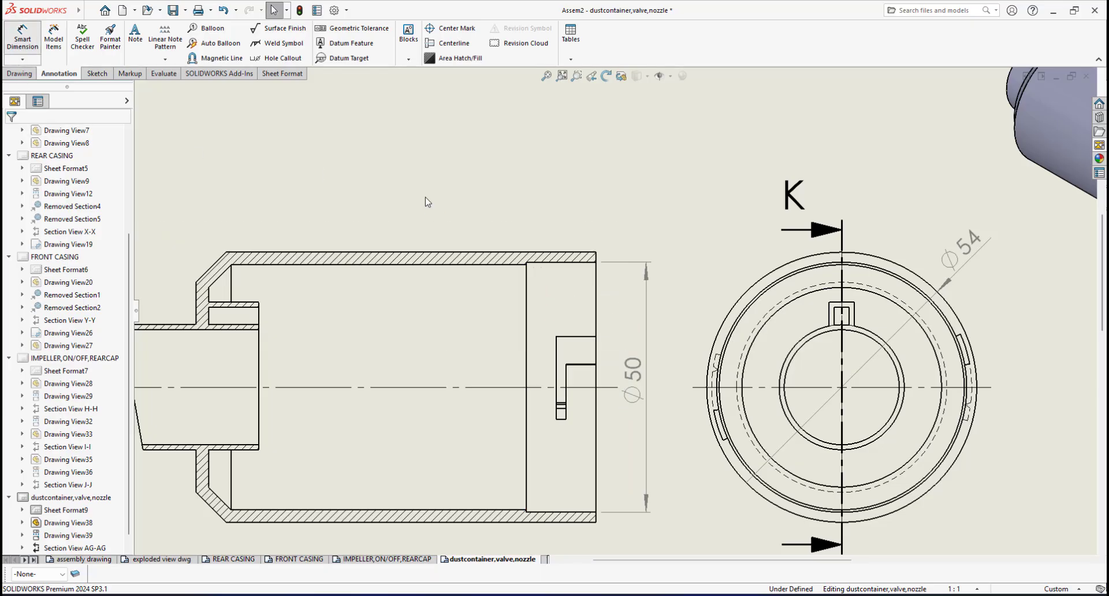
click(597, 290)
click(526, 291)
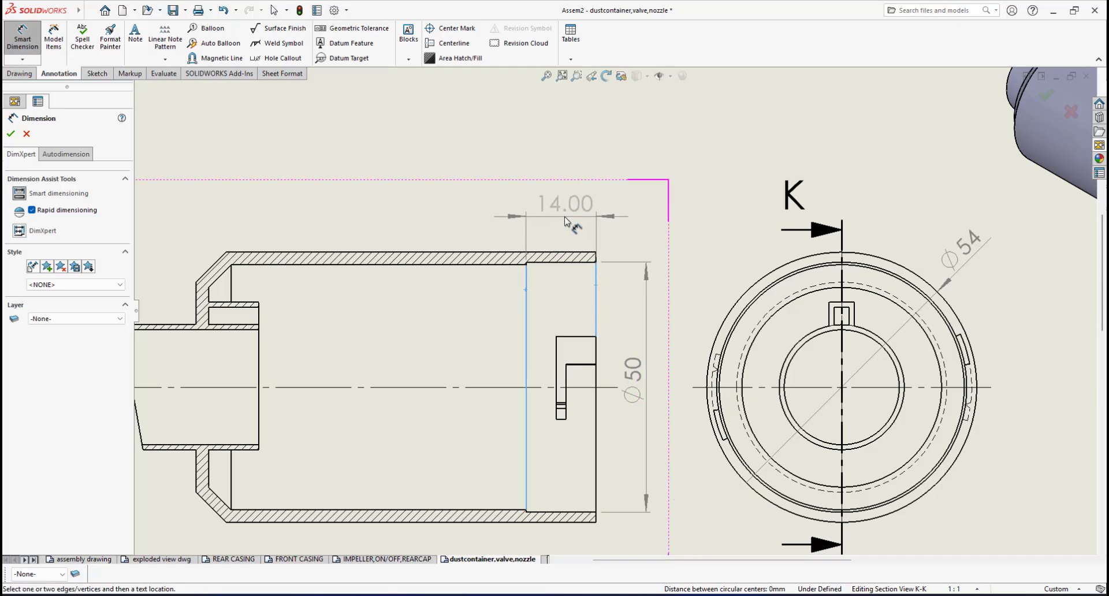
click(567, 217)
click(82, 334)
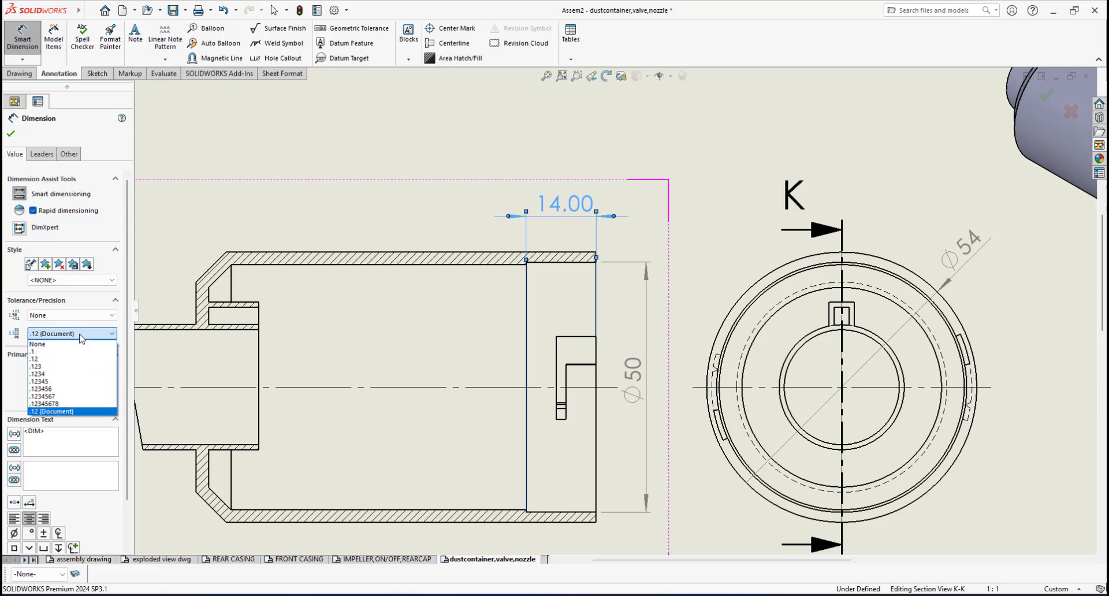
click(63, 341)
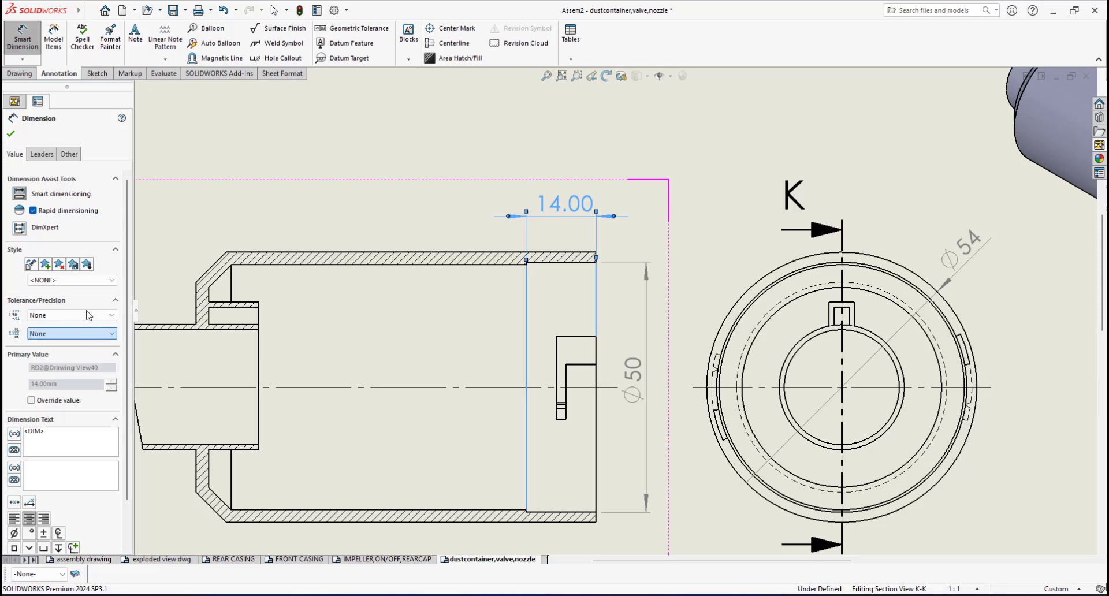
click(10, 133)
scroll(539, 317, up, 3)
scroll(560, 314, down, 3)
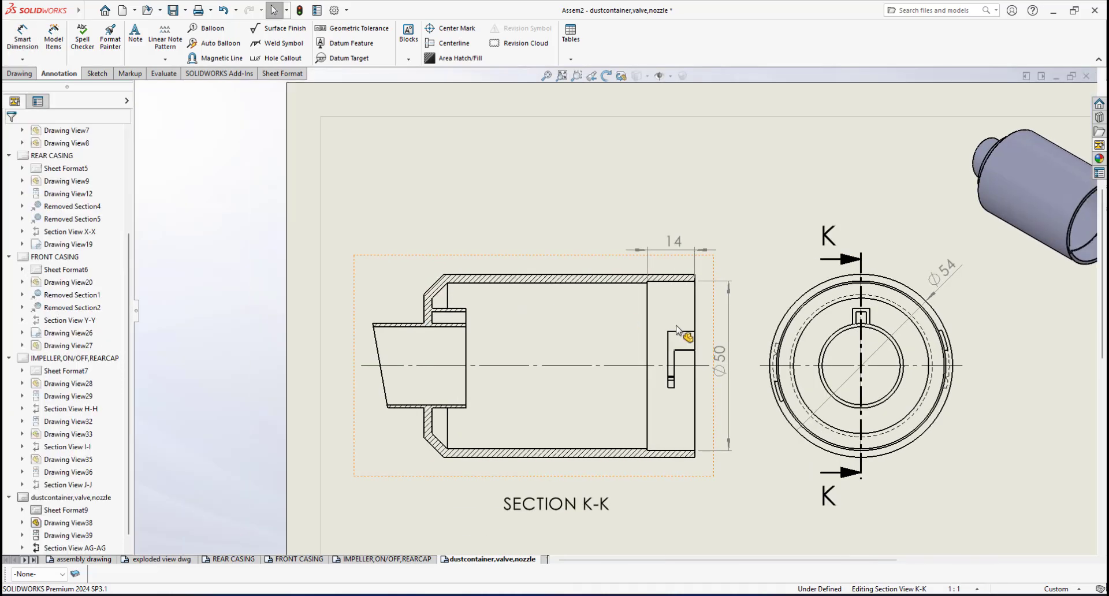
- Dimension the overall length from the open end to the slanted tube's upper tip, with precision None, above the bore depth dimension, and save the drawing
click(39, 54)
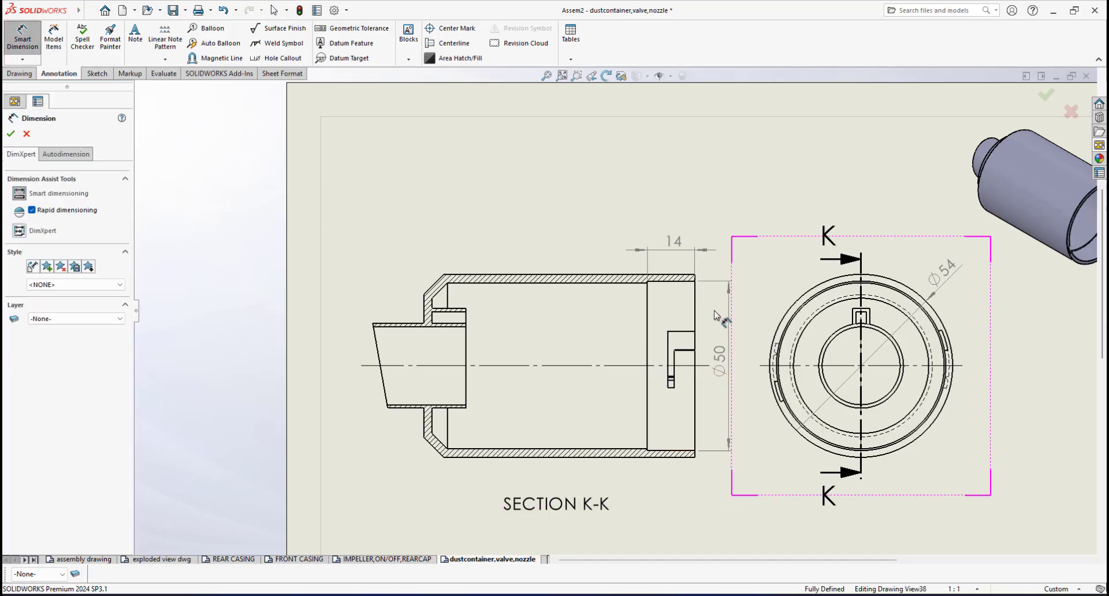
click(695, 299)
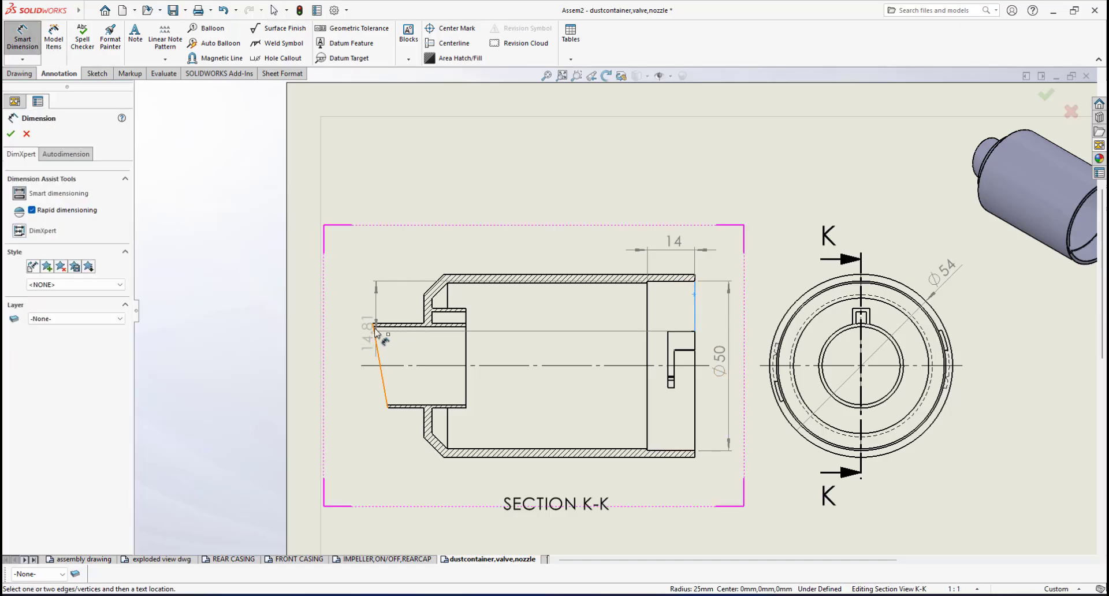
click(372, 324)
click(373, 324)
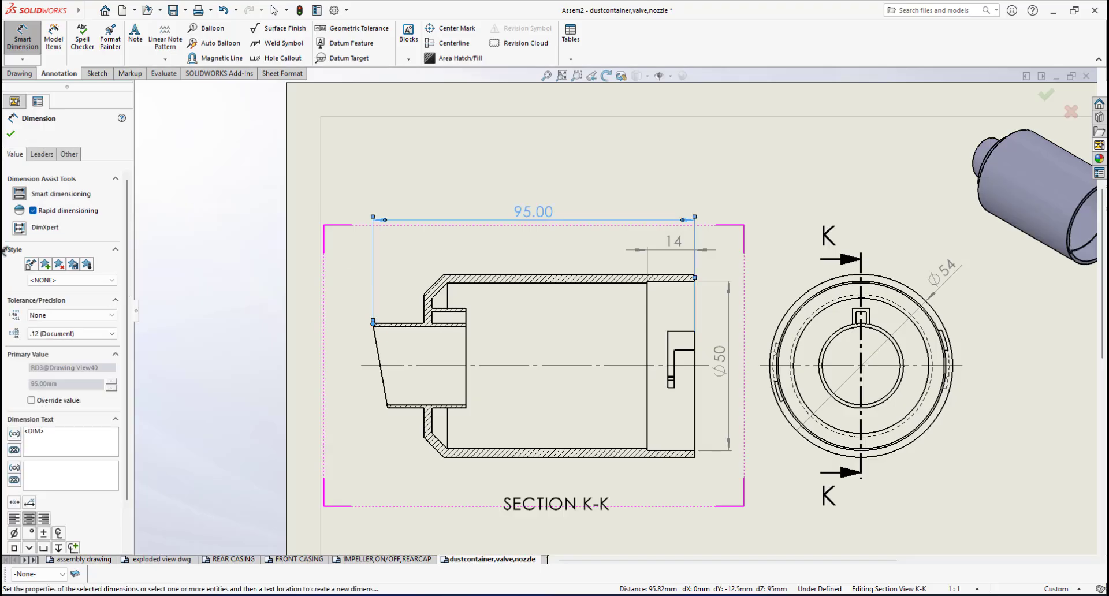
click(63, 333)
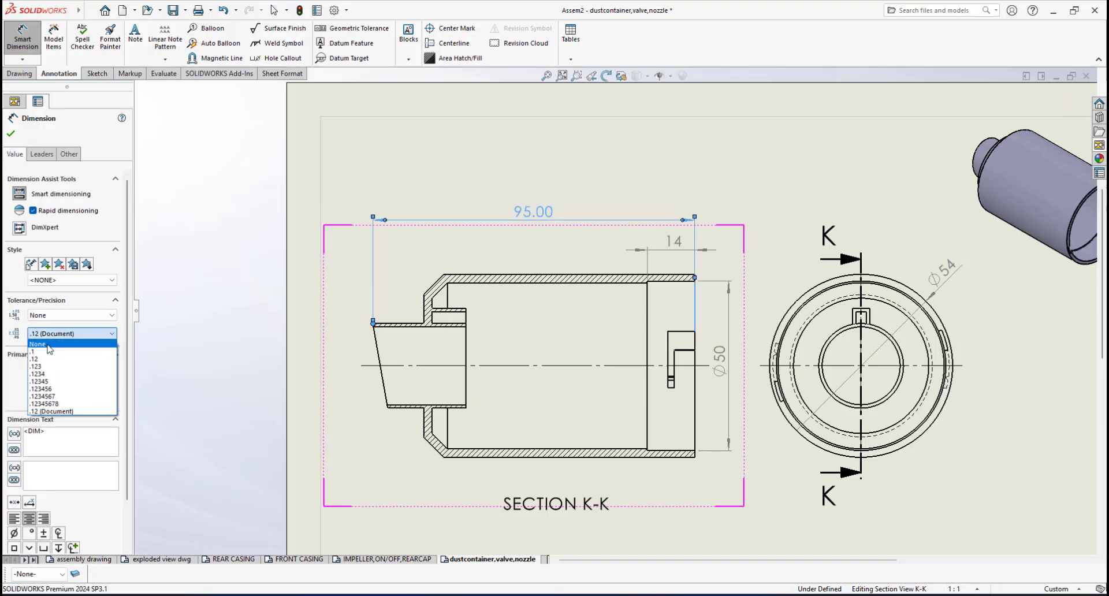
click(41, 344)
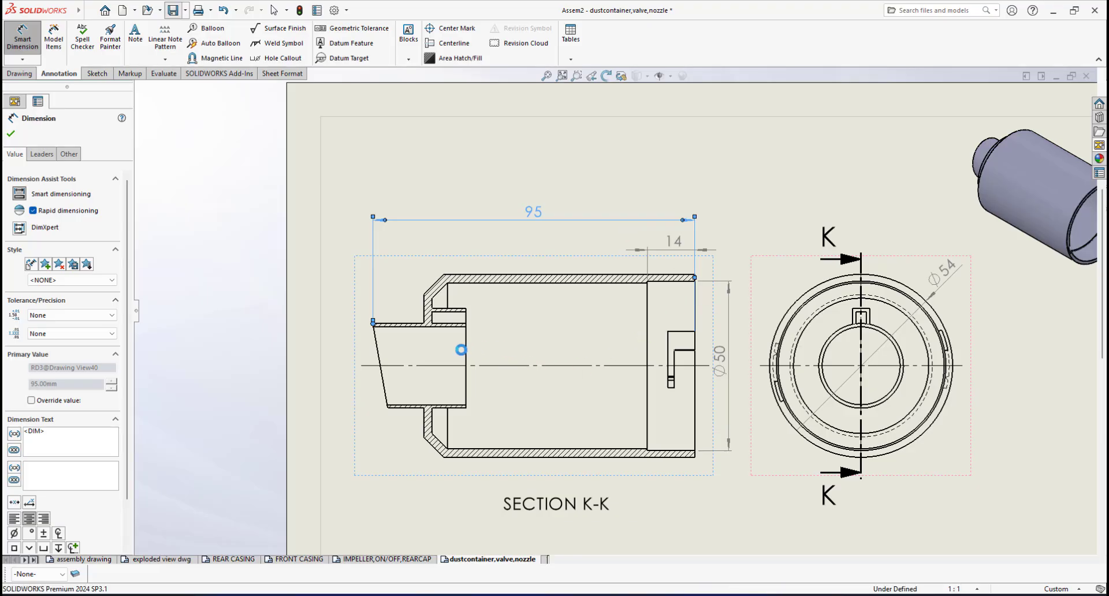
- Examine the slanted tube and the small channel above it at section K-K's closed end
scroll(461, 350, up, 1)
scroll(461, 341, down, 2)
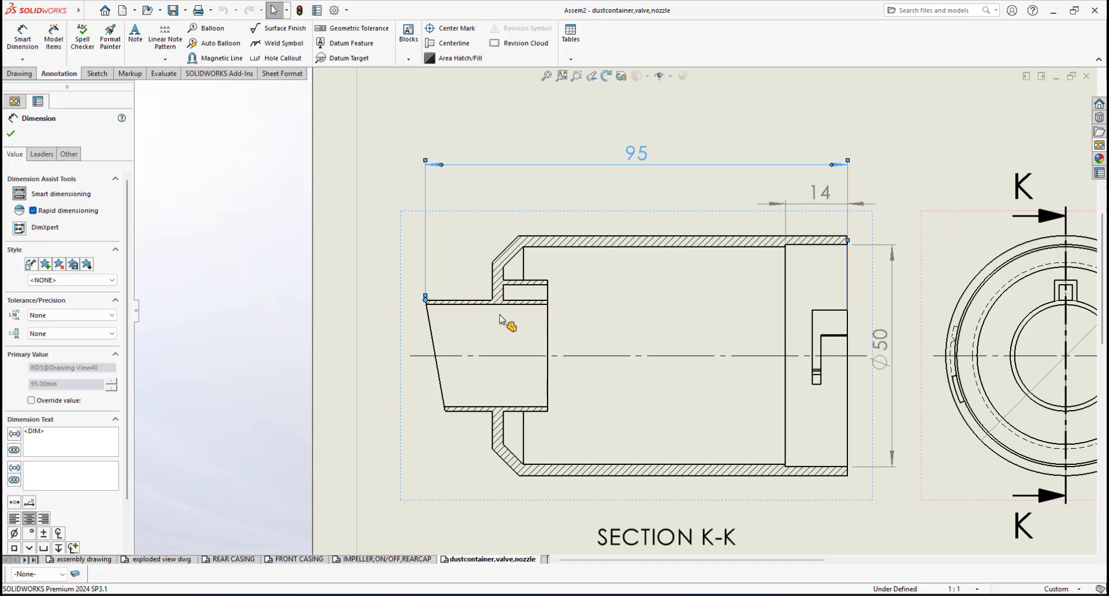
scroll(442, 322, down, 1)
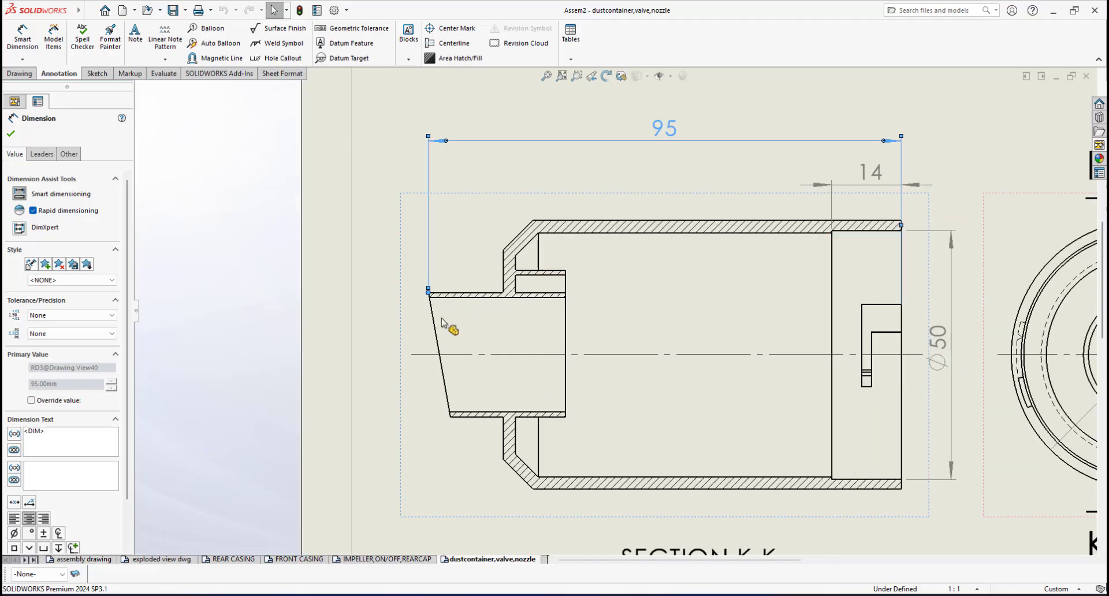
scroll(551, 306, down, 1)
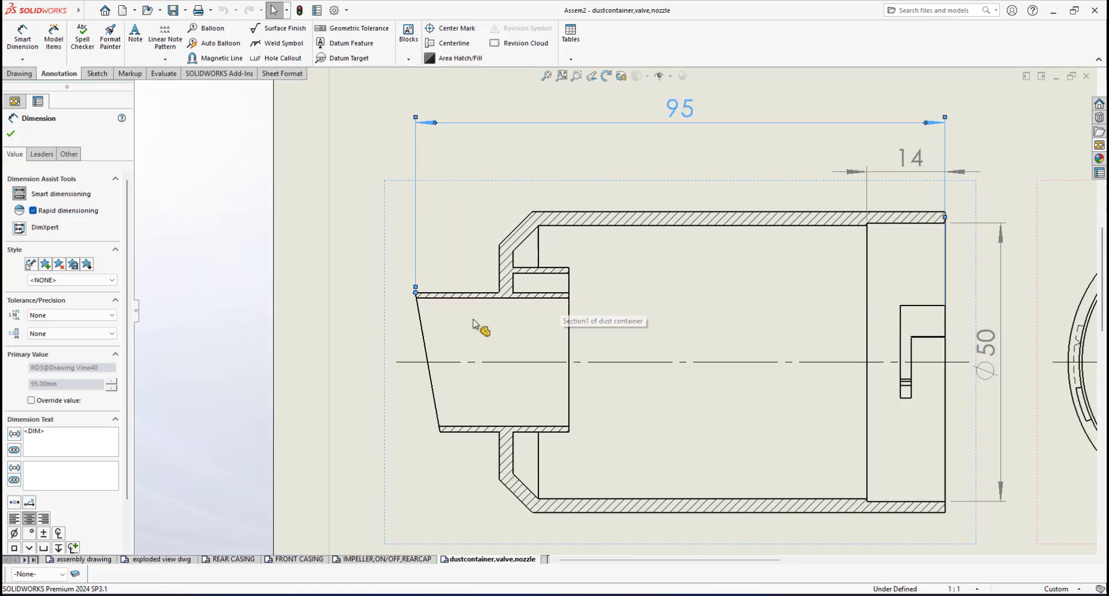
scroll(550, 323, down, 1)
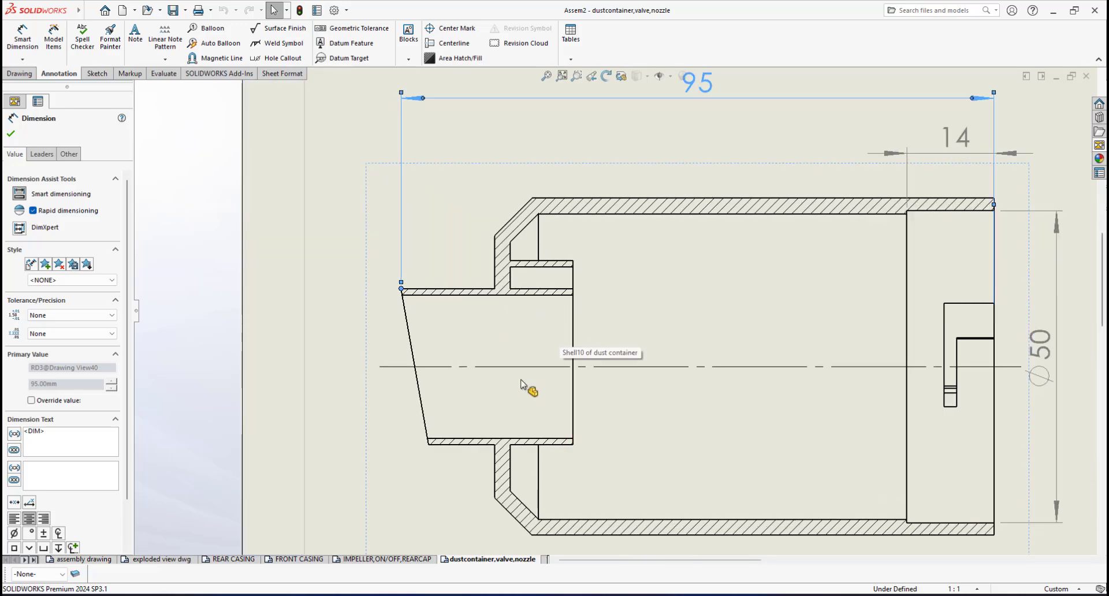
scroll(550, 330, down, 1)
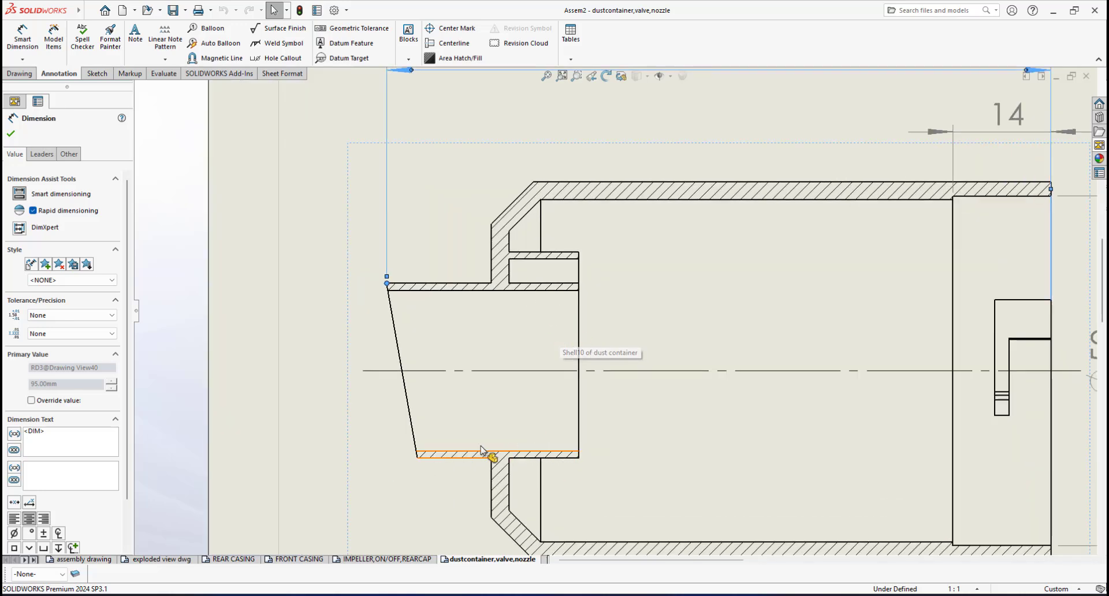
scroll(628, 383, up, 4)
scroll(564, 334, down, 3)
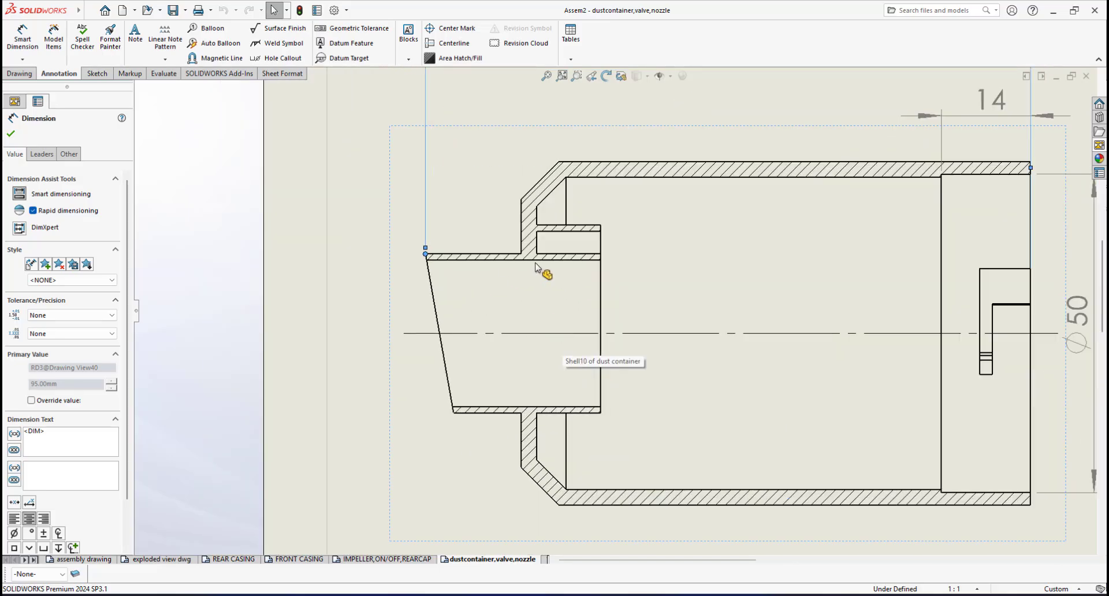
scroll(637, 289, down, 1)
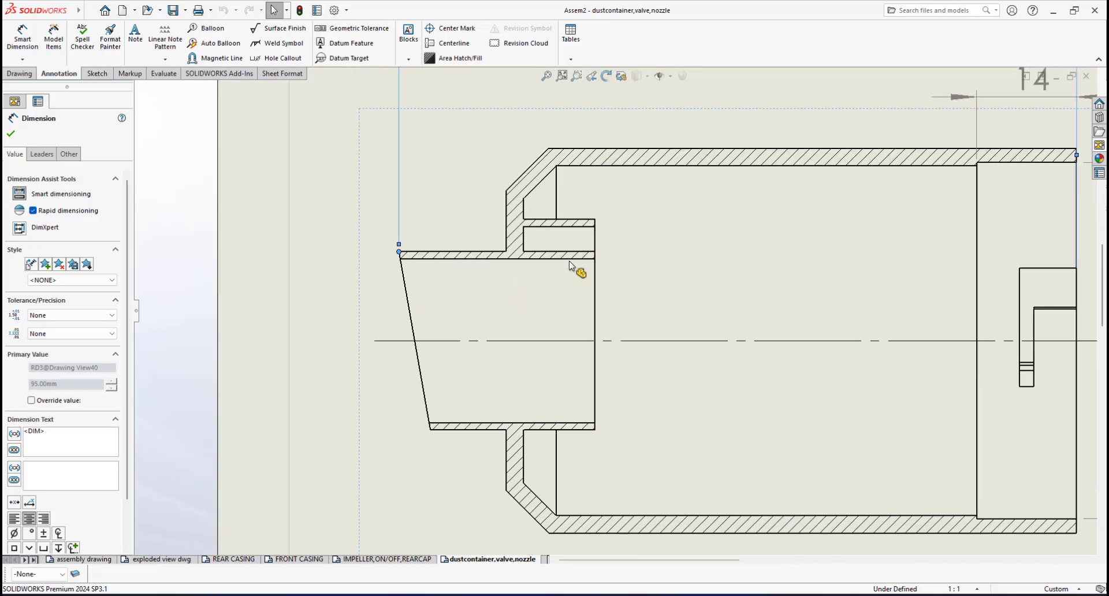
- Dimension the slanted tube's bore diameter between its upper and lower inner edges, with precision None, placed just outside the slanted end
click(22, 34)
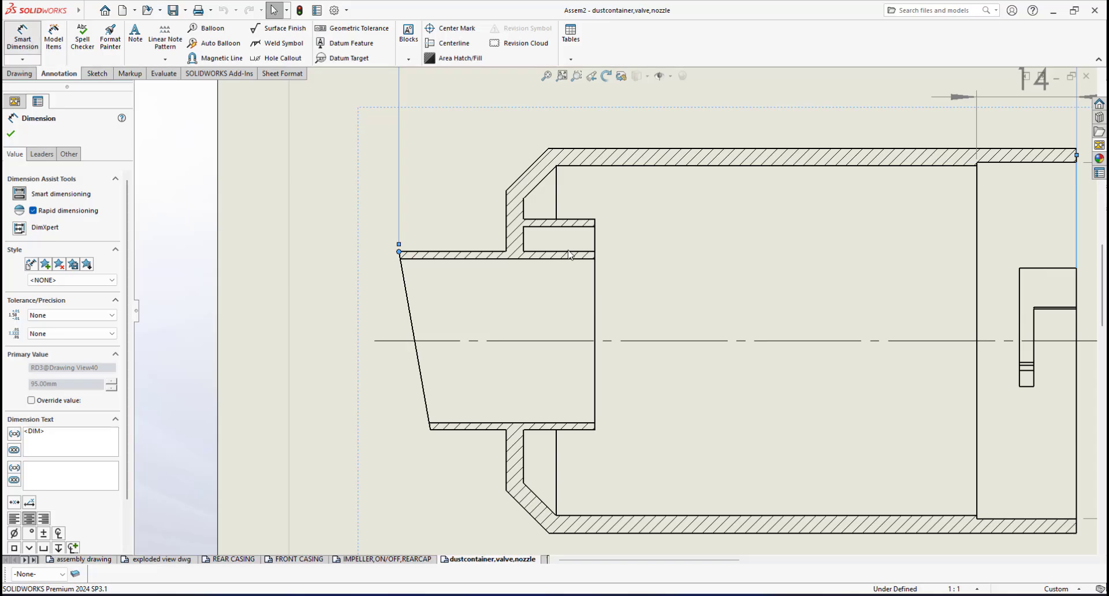
click(581, 259)
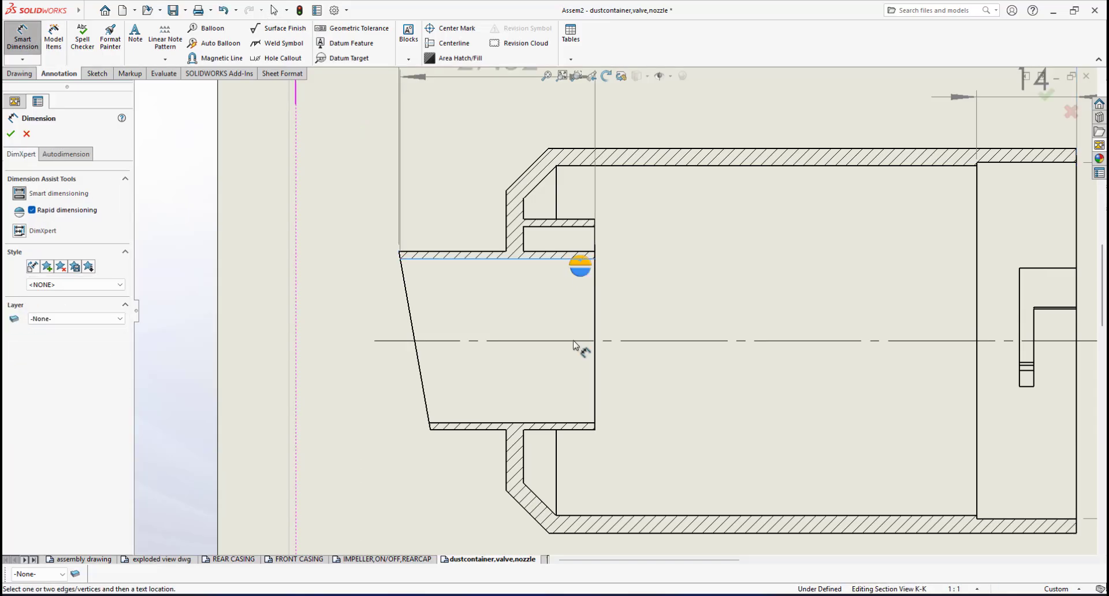
click(582, 426)
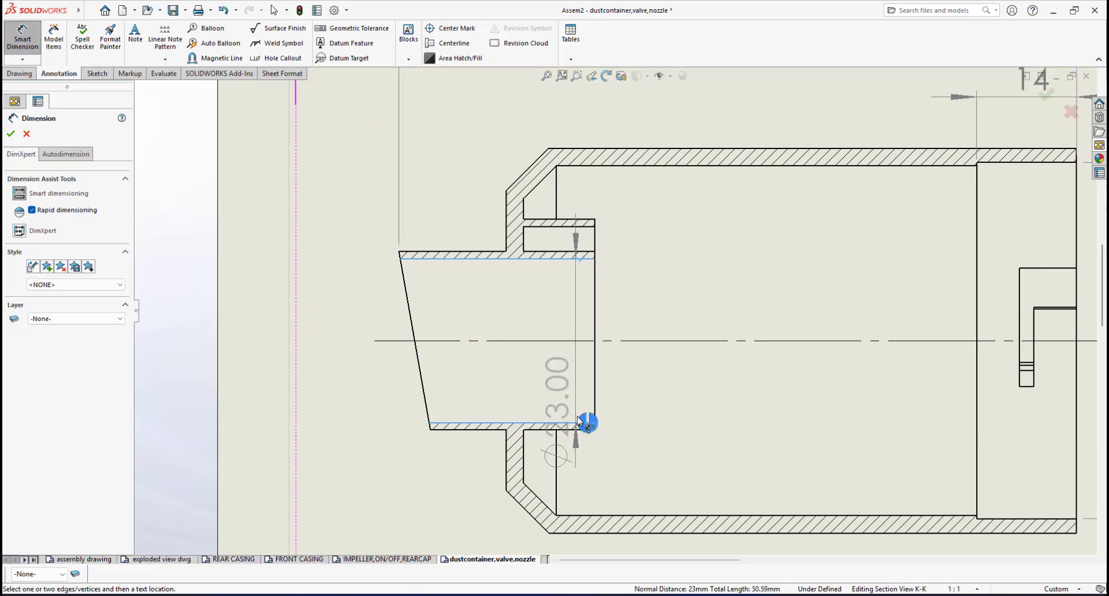
click(577, 427)
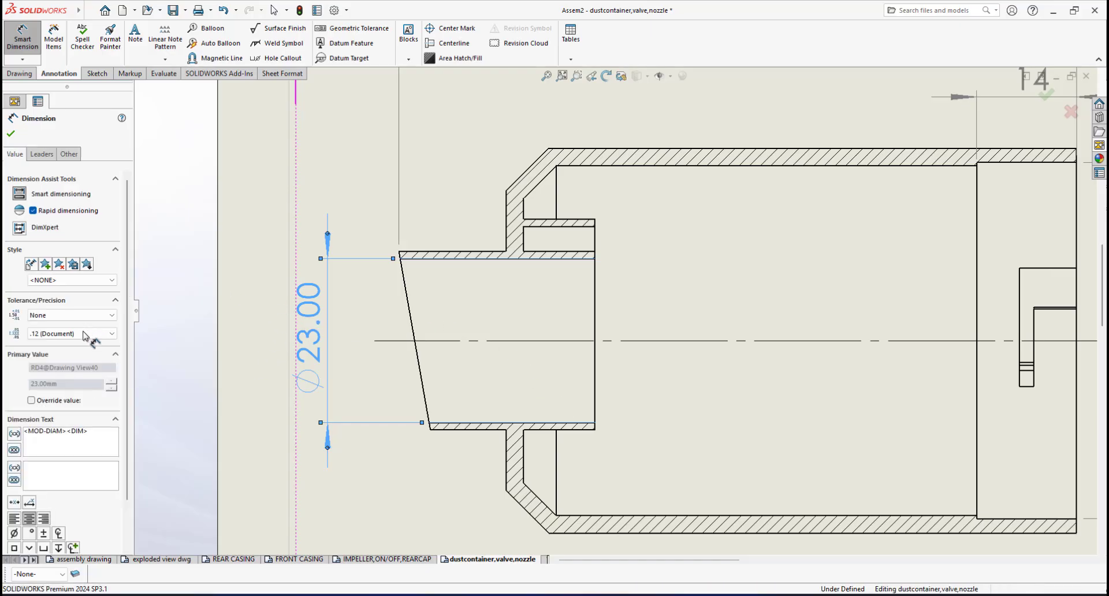
click(110, 334)
click(37, 344)
- Shift the circular view and section K-K slightly further right on the sheet, keeping them aligned, and clear the selection
scroll(587, 359, down, 10)
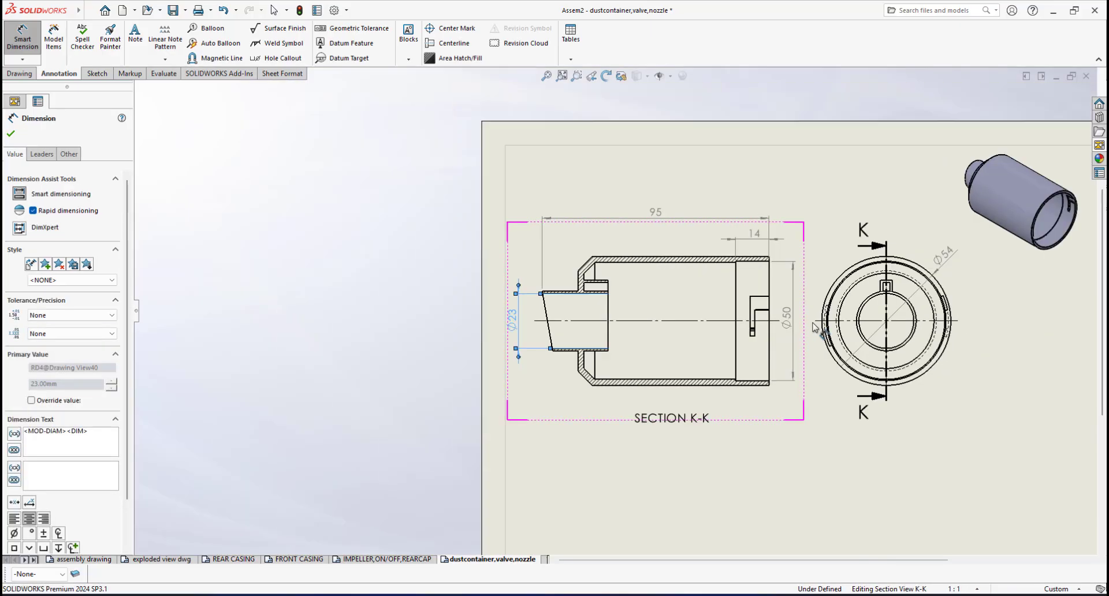
scroll(797, 332, up, 4)
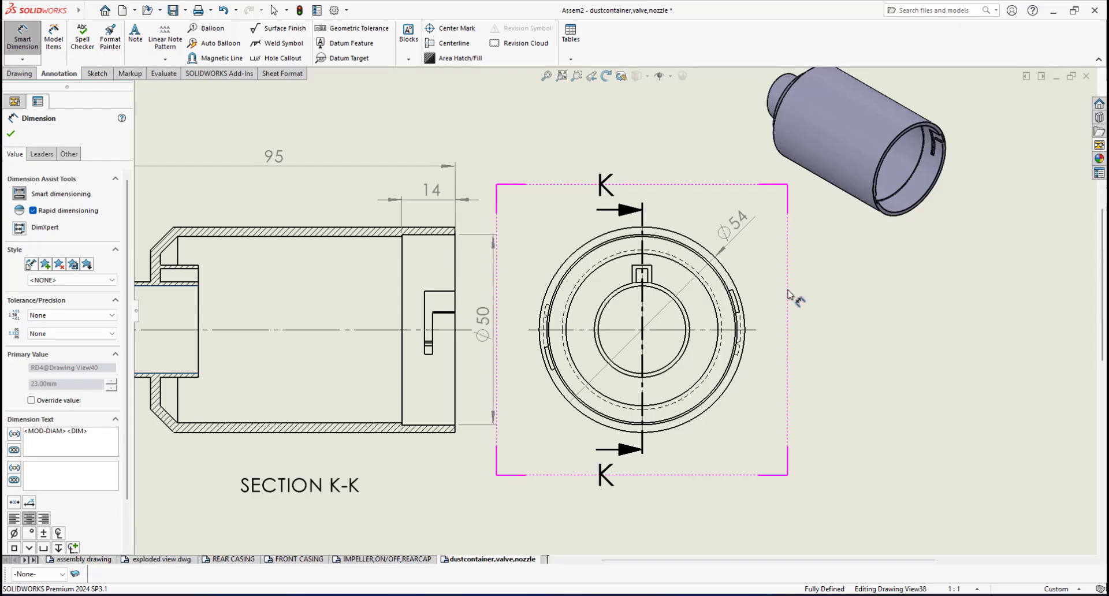
right_click(849, 295)
click(867, 344)
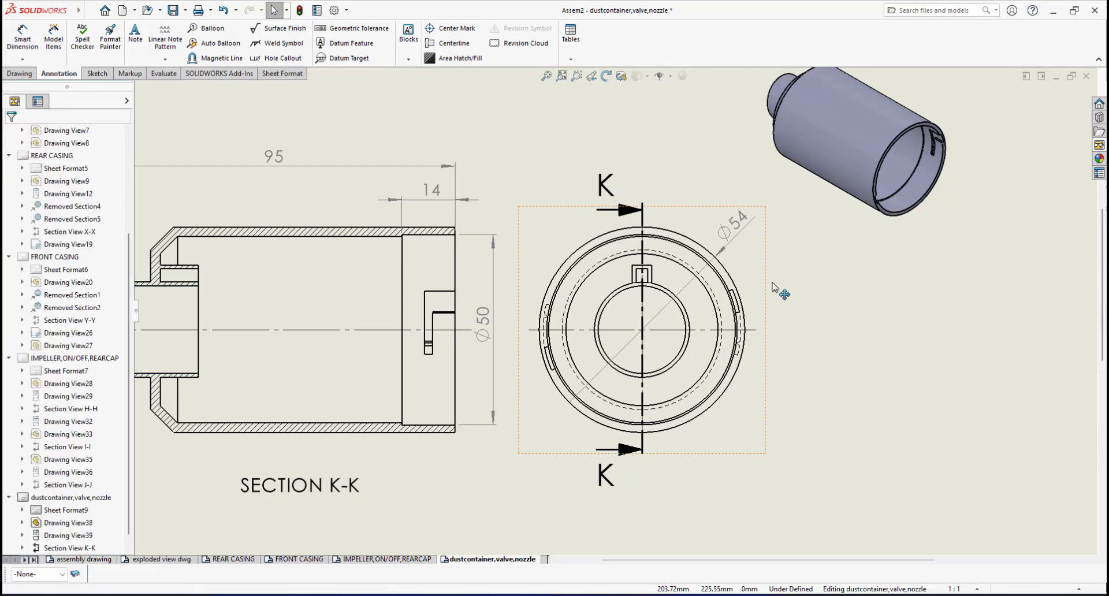
drag(768, 284, 796, 284)
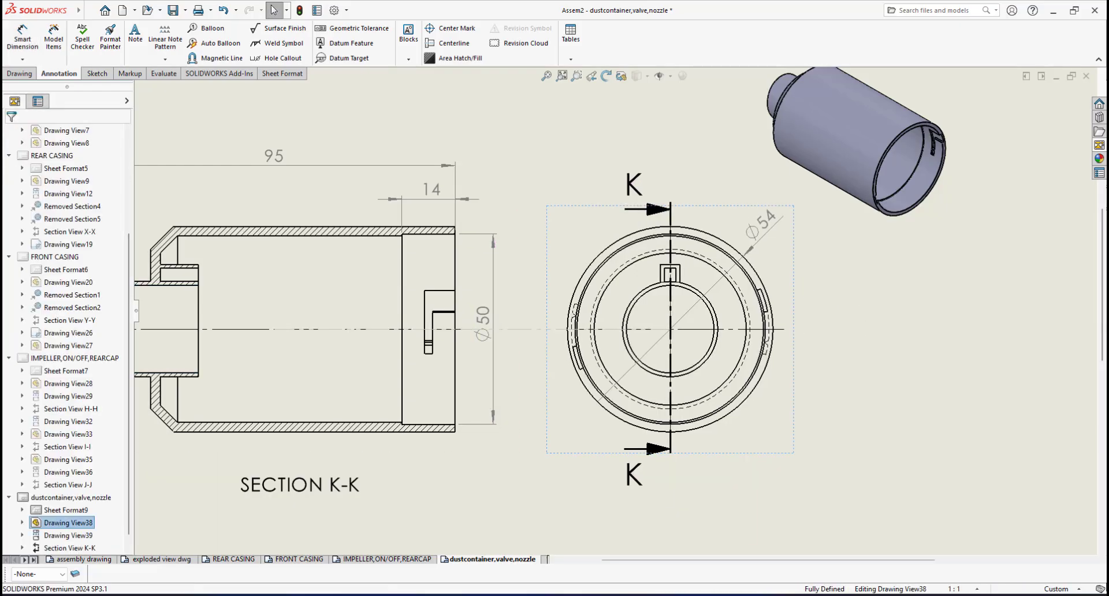
drag(354, 208, 390, 212)
scroll(399, 219, up, 4)
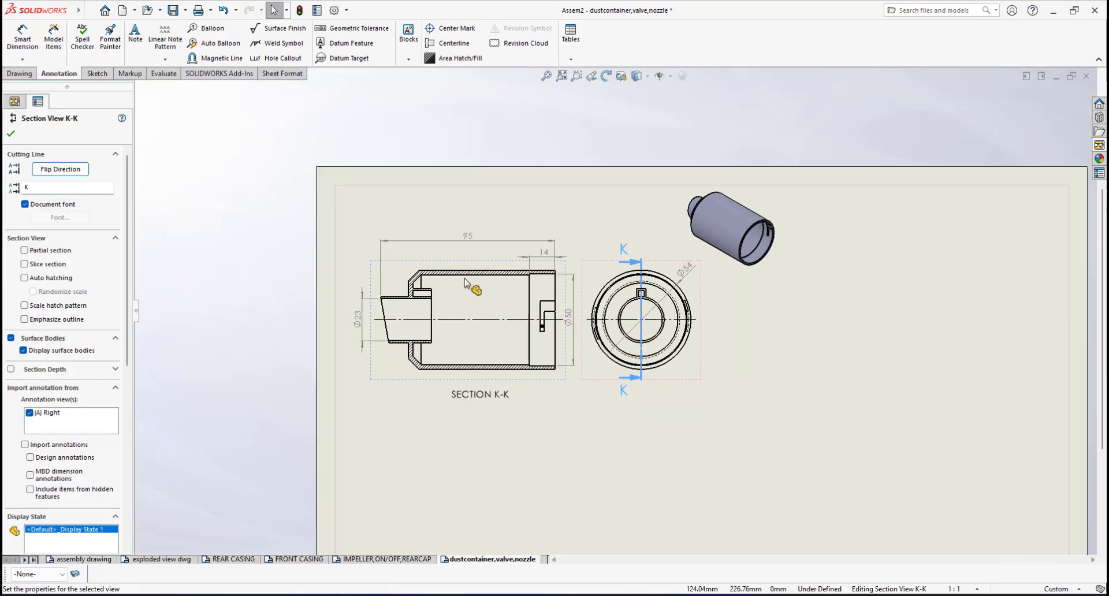
scroll(430, 267, down, 2)
click(607, 448)
- Review the dimensions placed so far on section K-K, including the tube bore, overall length and open-end bore
scroll(669, 368, down, 1)
scroll(615, 340, down, 1)
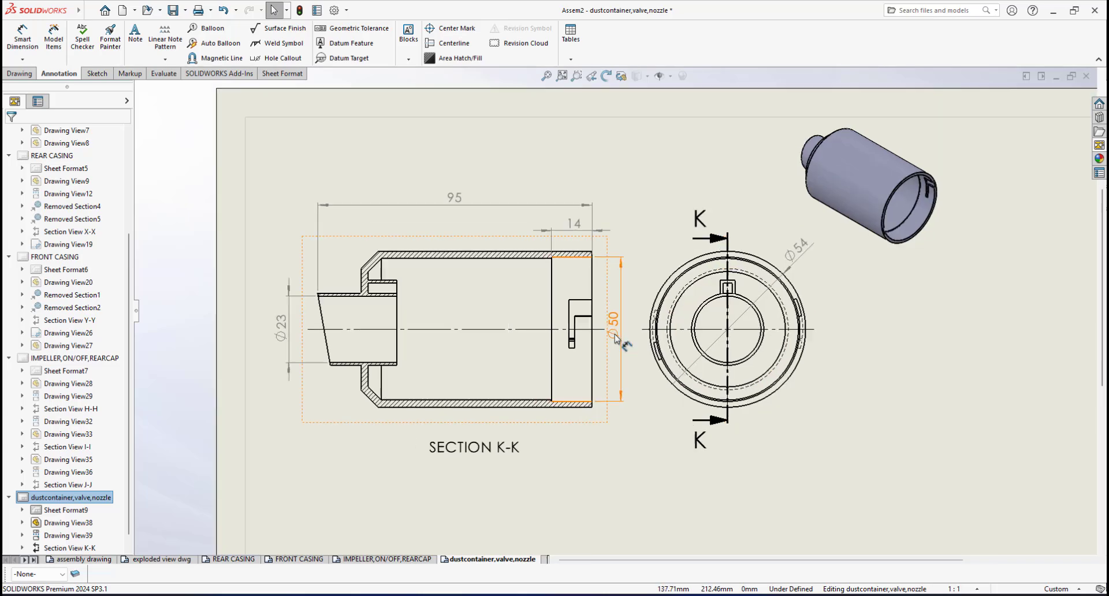
scroll(587, 293, down, 1)
scroll(527, 305, down, 1)
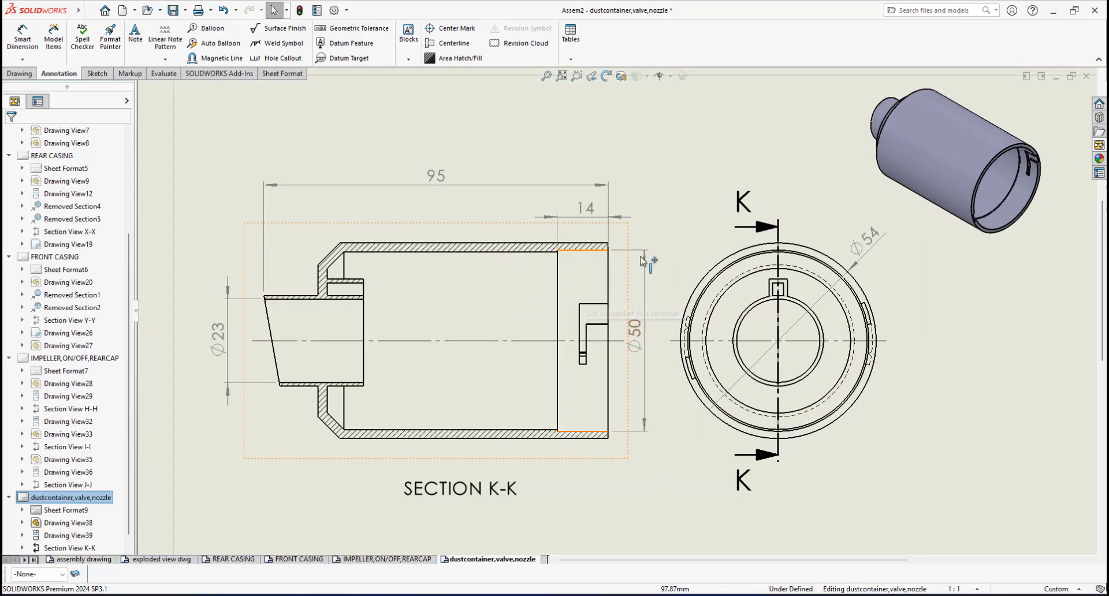
scroll(370, 258, up, 2)
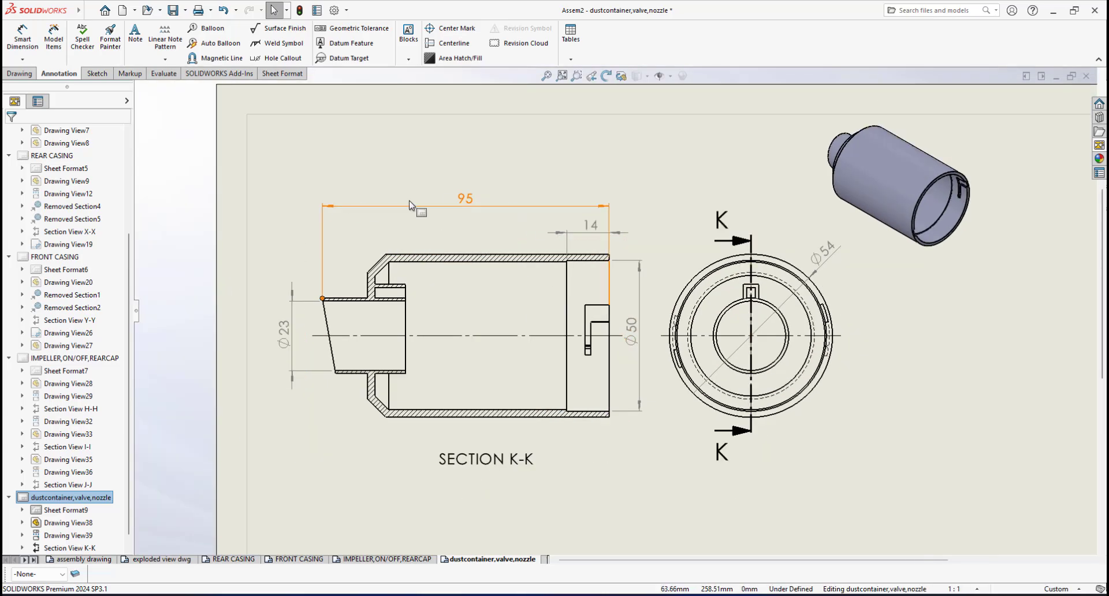
scroll(567, 309, down, 2)
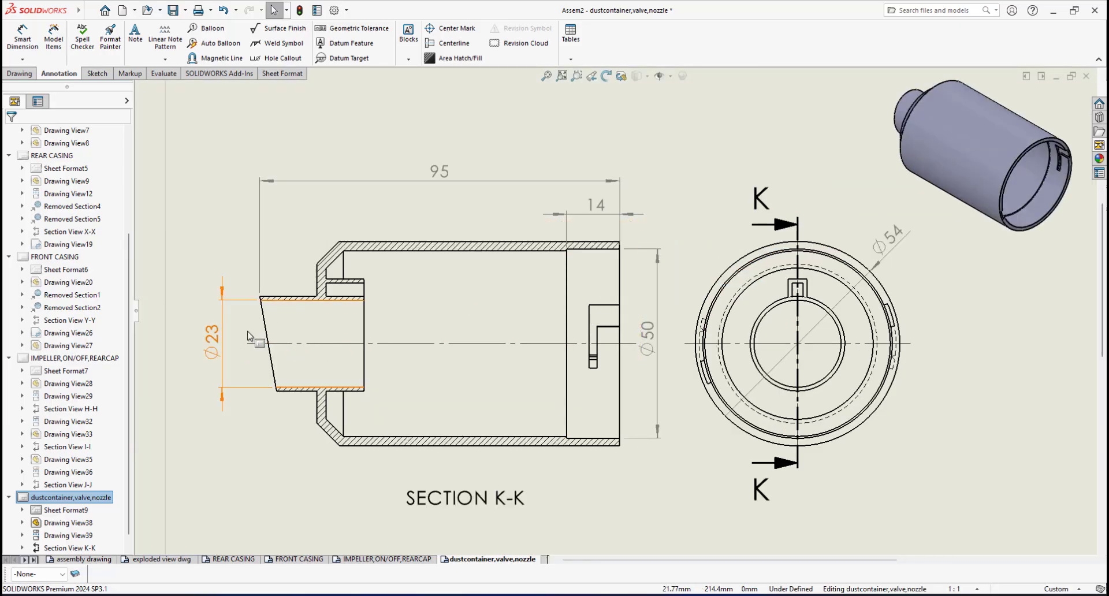
scroll(268, 310, down, 1)
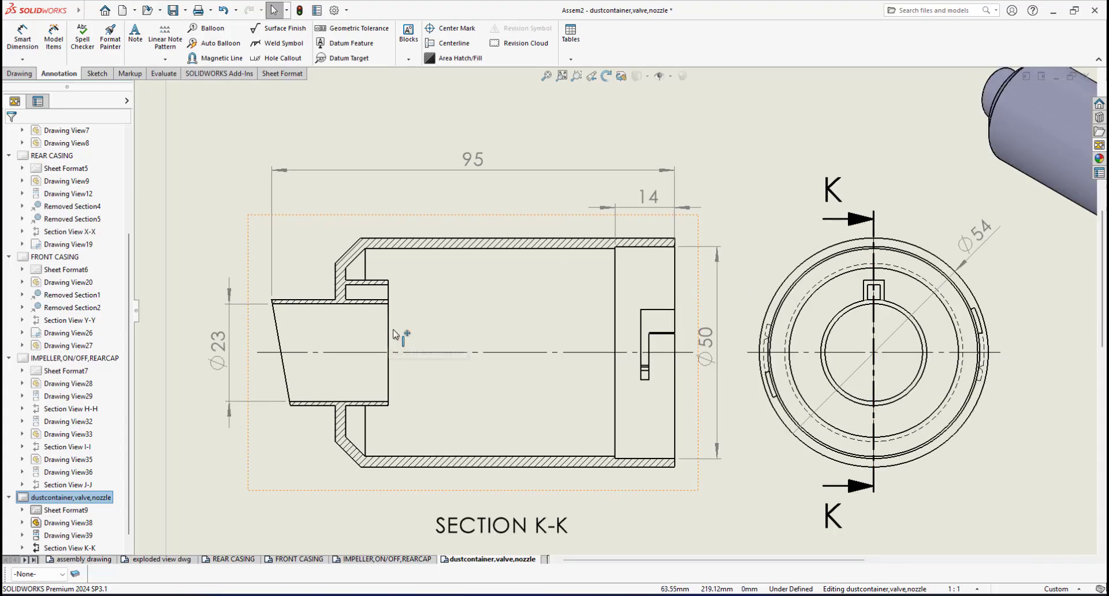
click(22, 41)
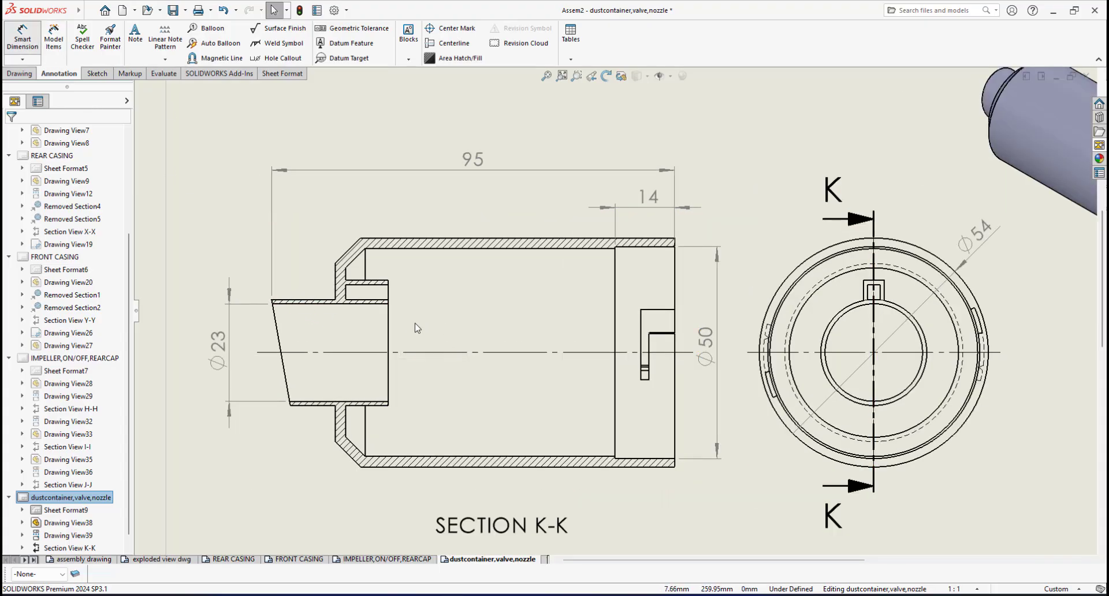
click(388, 335)
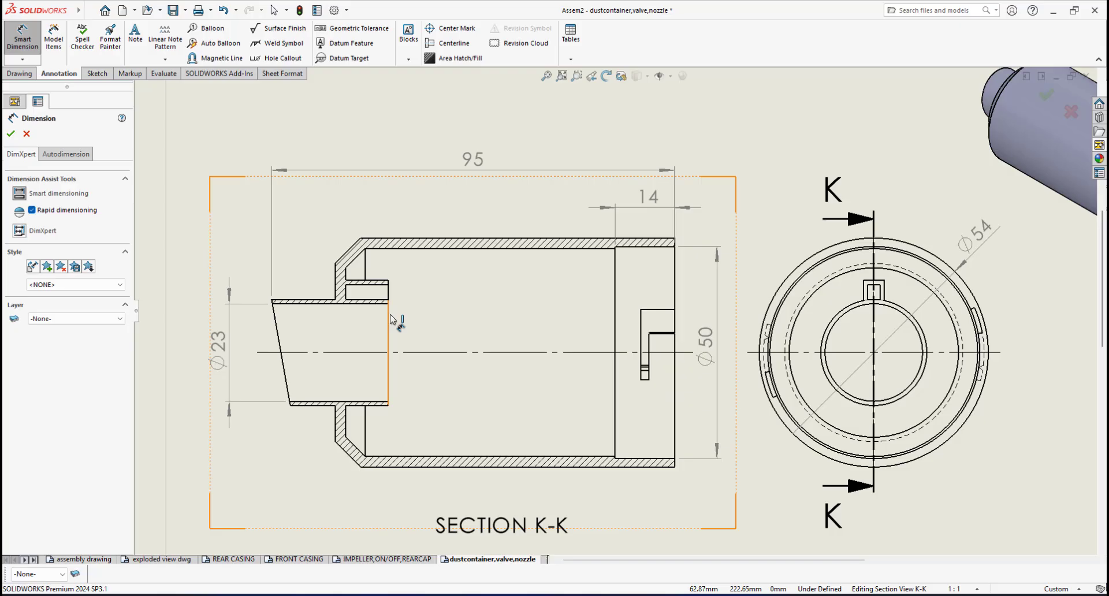
click(272, 298)
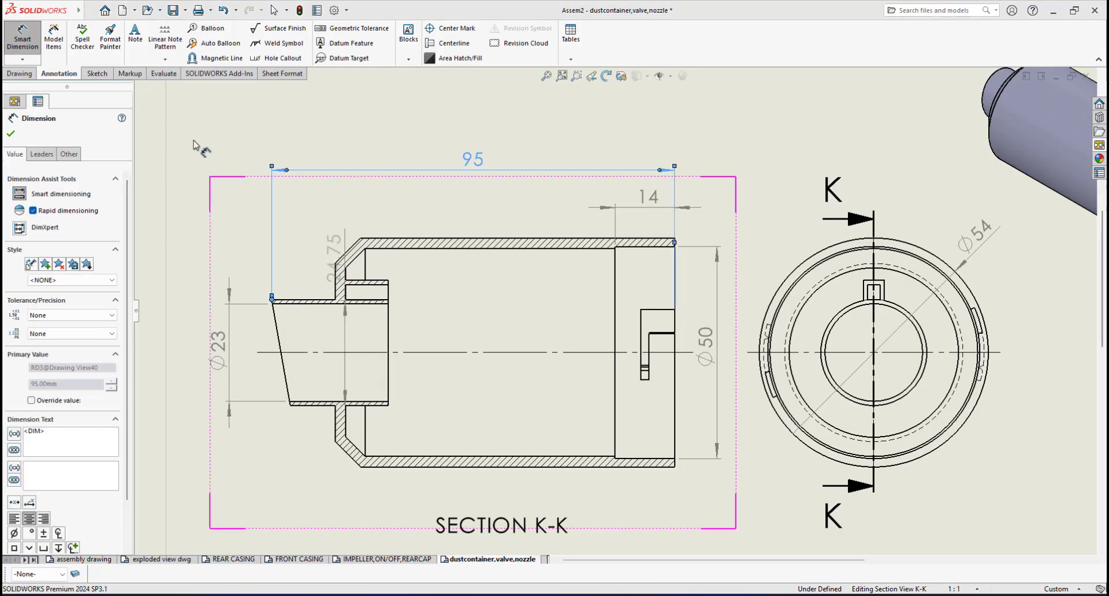
key(Escape)
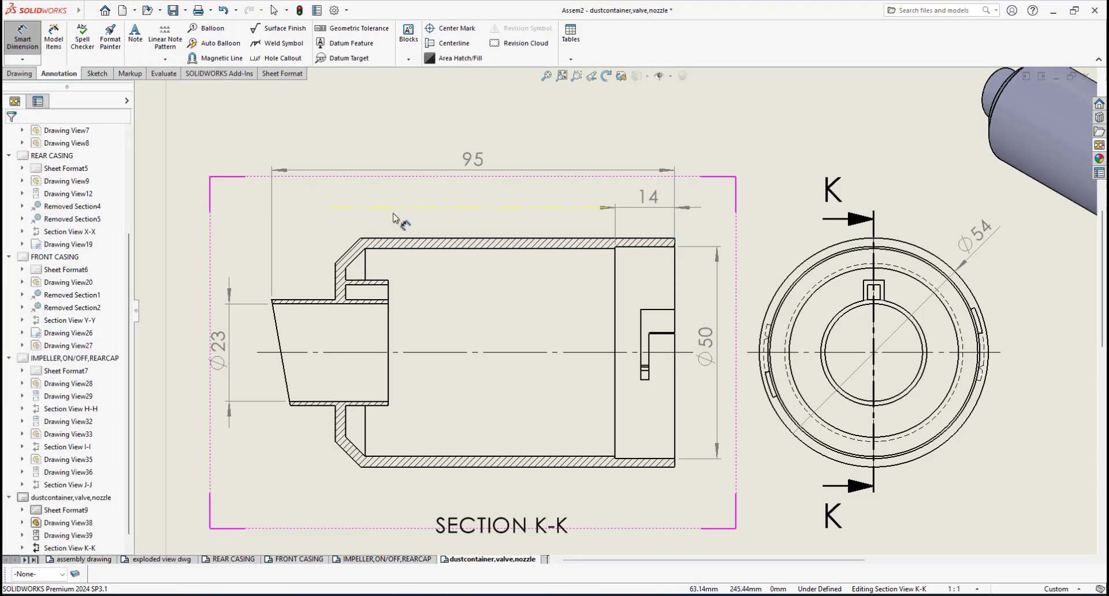
- Dimension the slanted tube's length from its inner end to its upper tip, in line with the bore depth dimension, and save the drawing
click(388, 320)
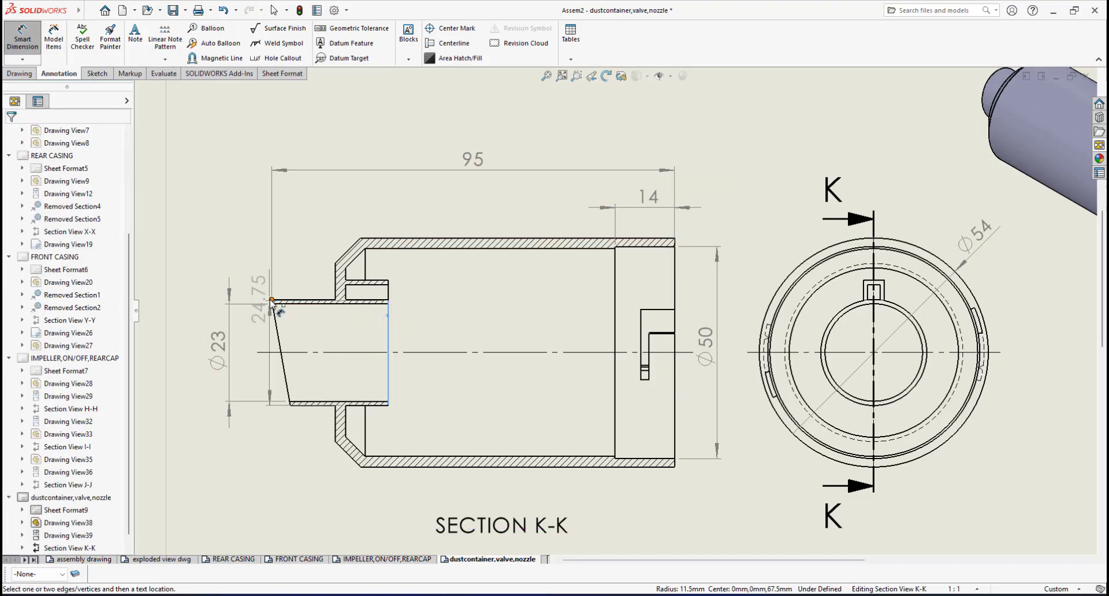
click(272, 299)
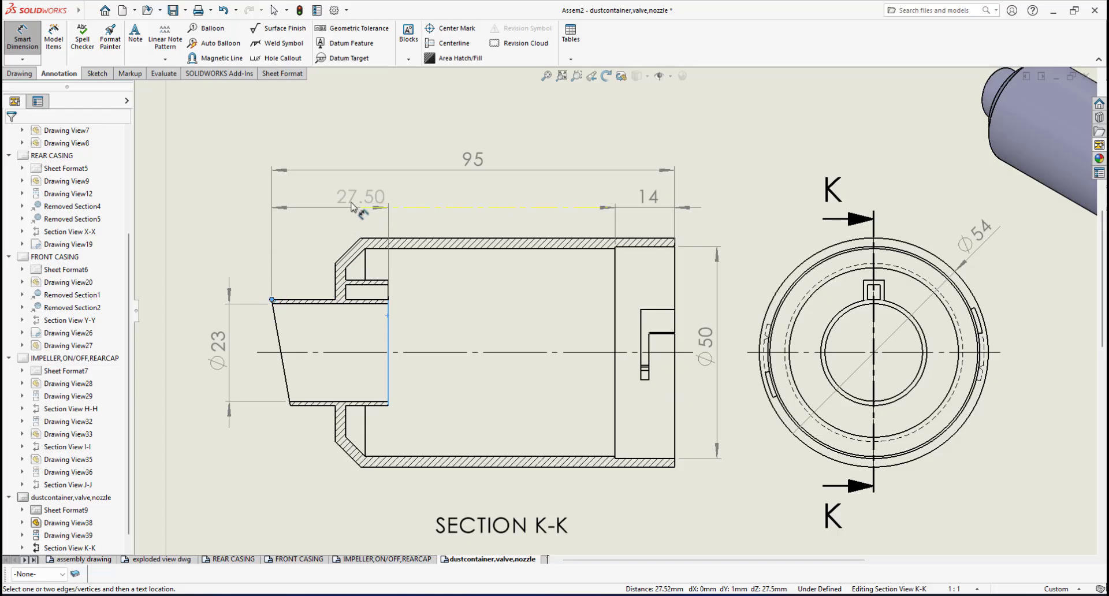
click(334, 213)
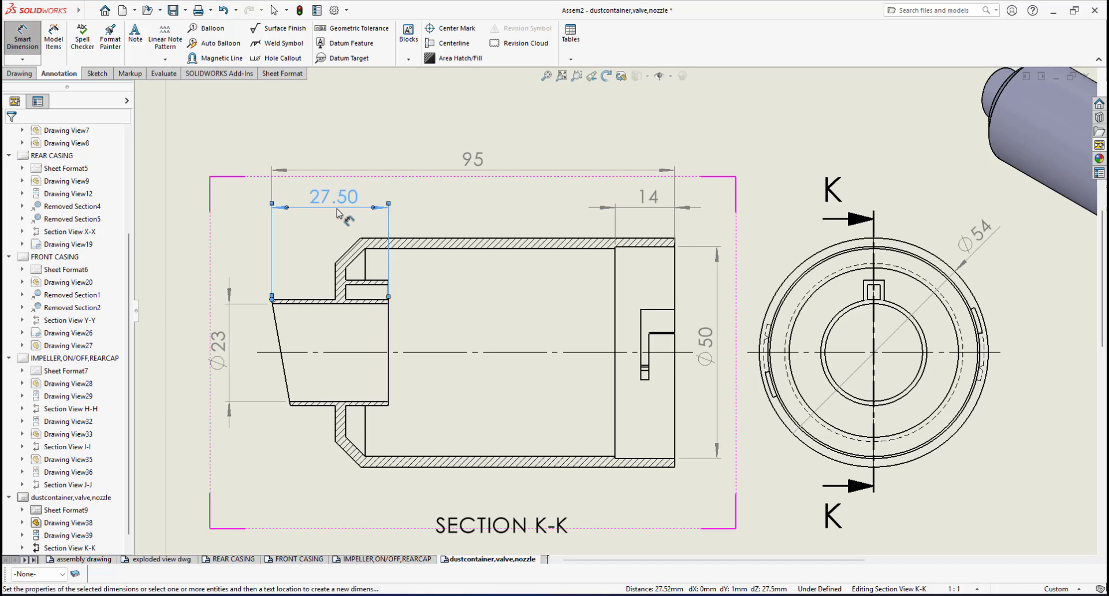
click(14, 137)
key(Escape)
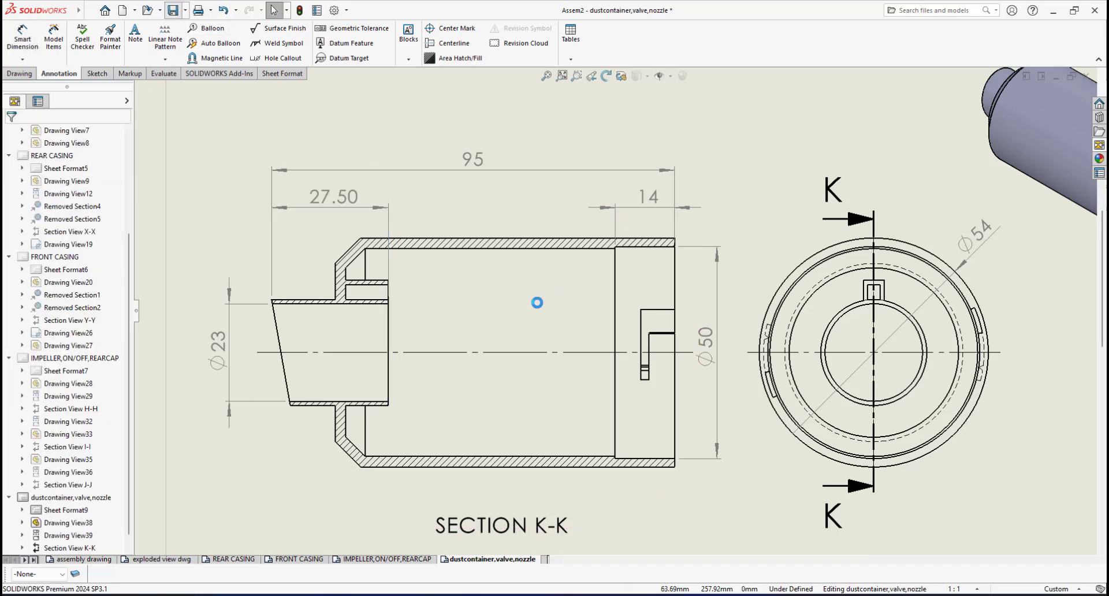
- Inspect section K-K around the small channel above the slanted tube and the chamfered closed end for features still lacking dimensions
scroll(458, 290, down, 4)
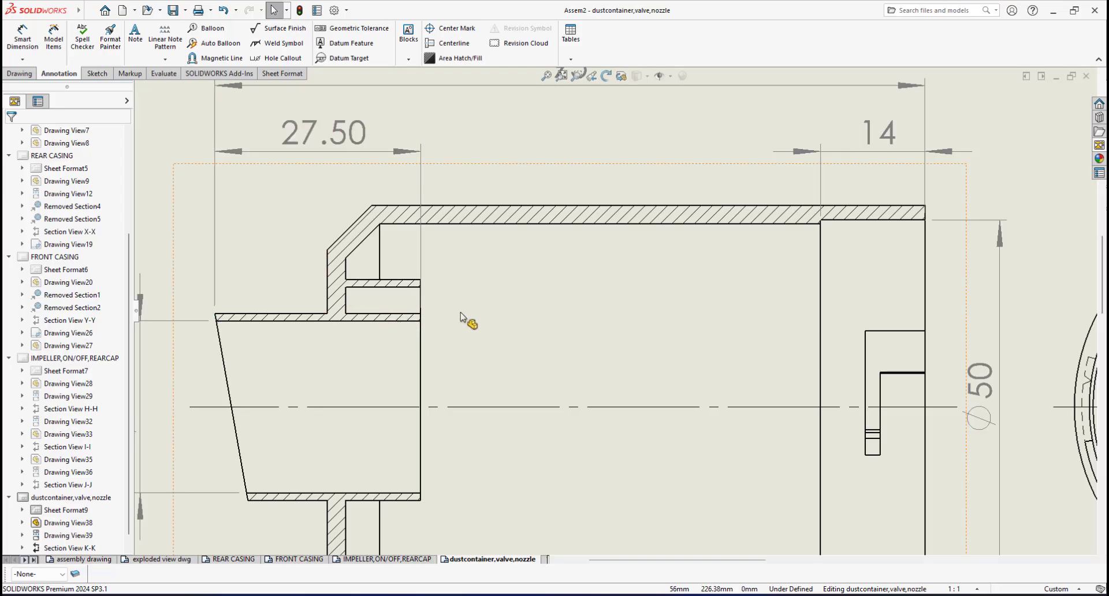
scroll(399, 301, up, 10)
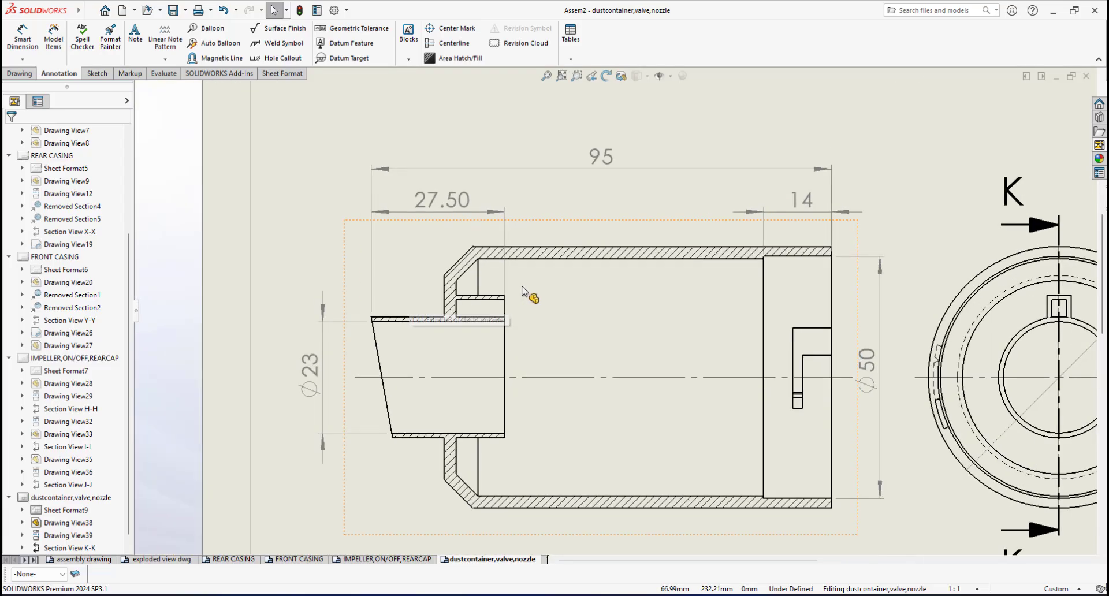
scroll(459, 298, down, 5)
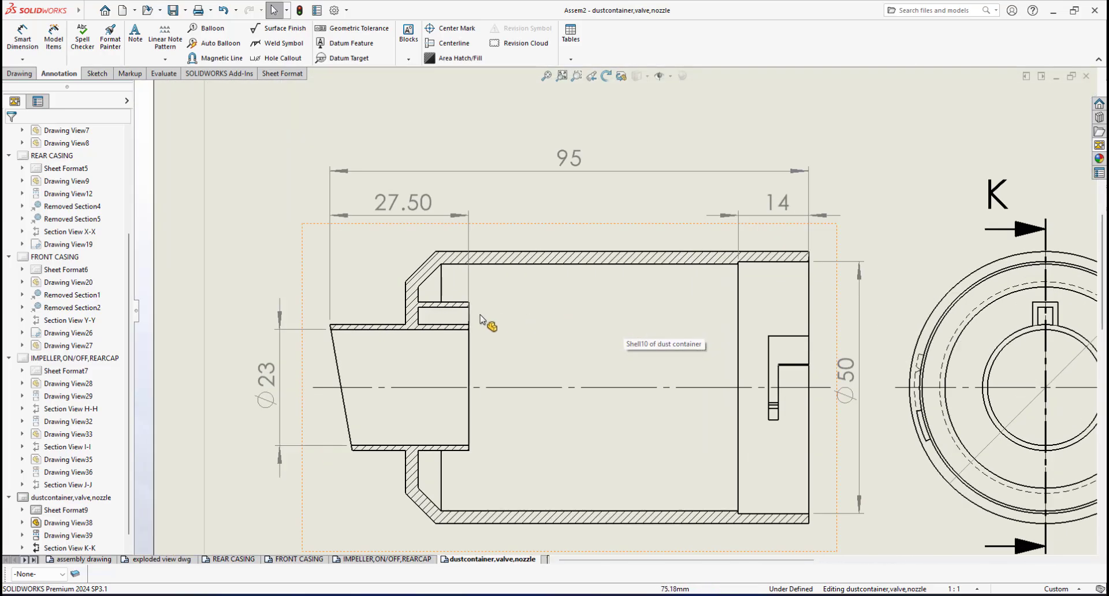
scroll(662, 319, up, 3)
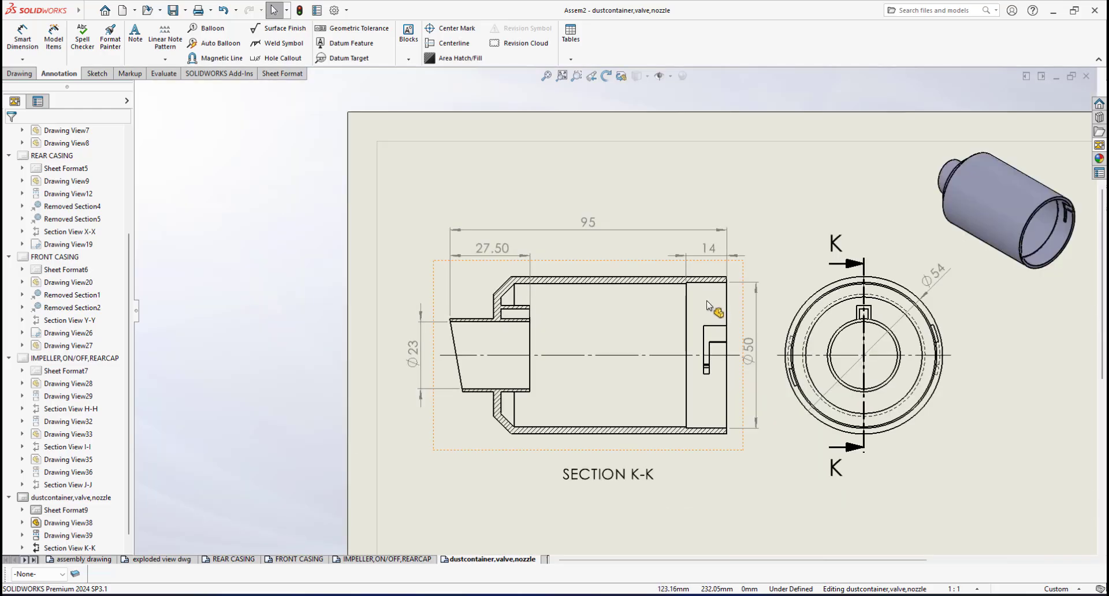
scroll(527, 287, down, 5)
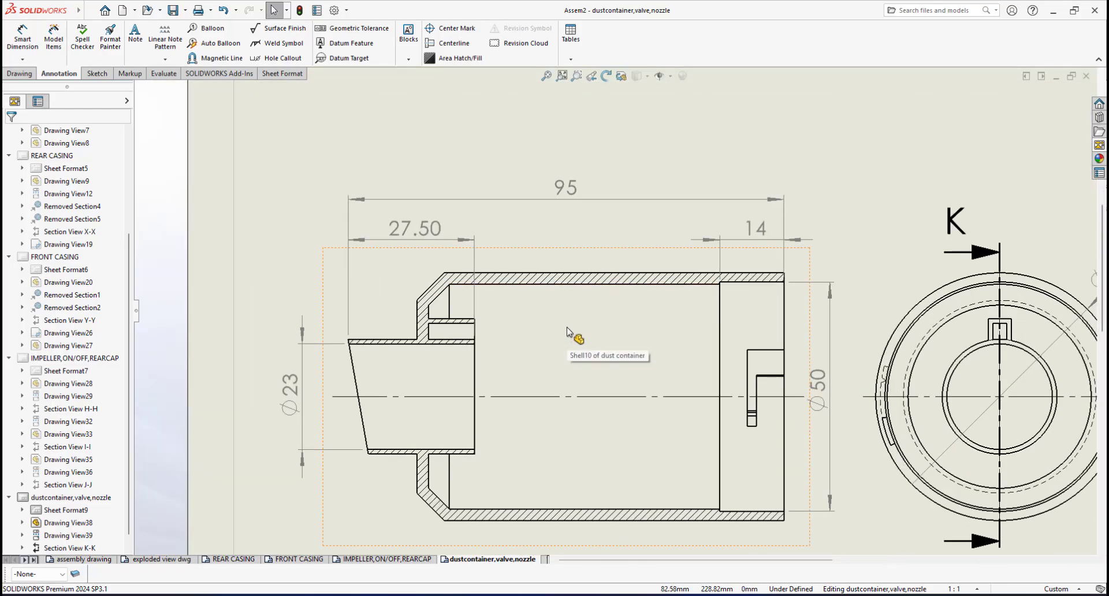
scroll(494, 325, down, 1)
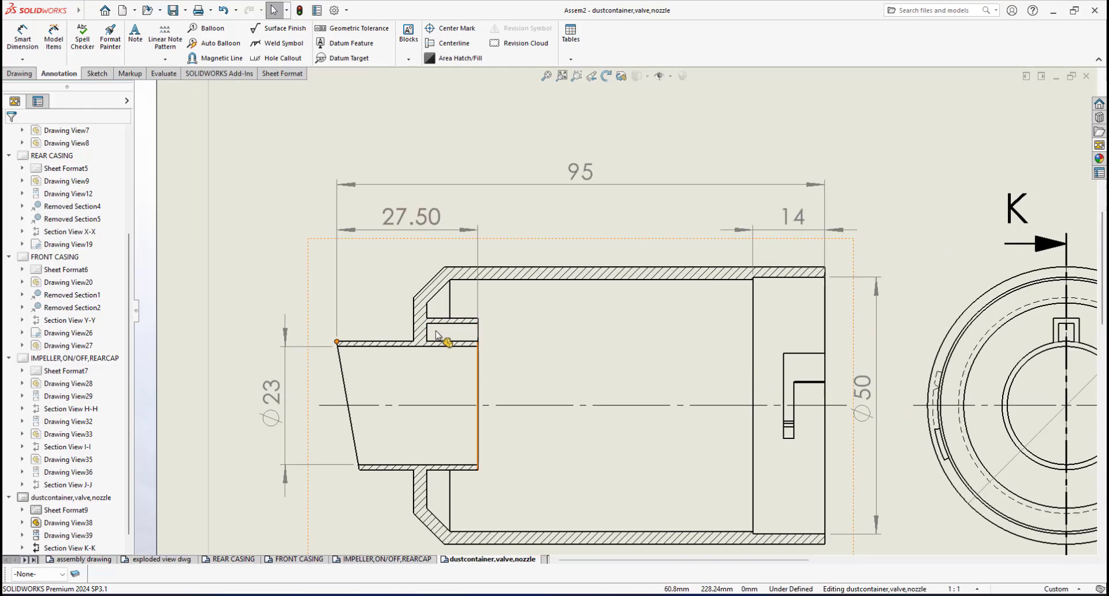
scroll(458, 335, down, 1)
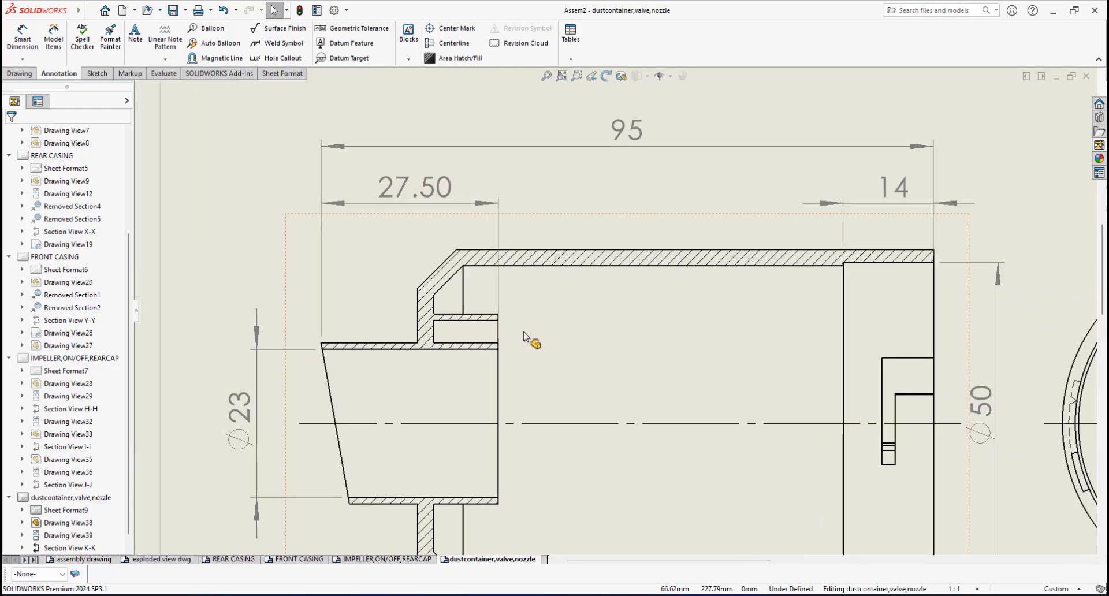
scroll(479, 329, down, 1)
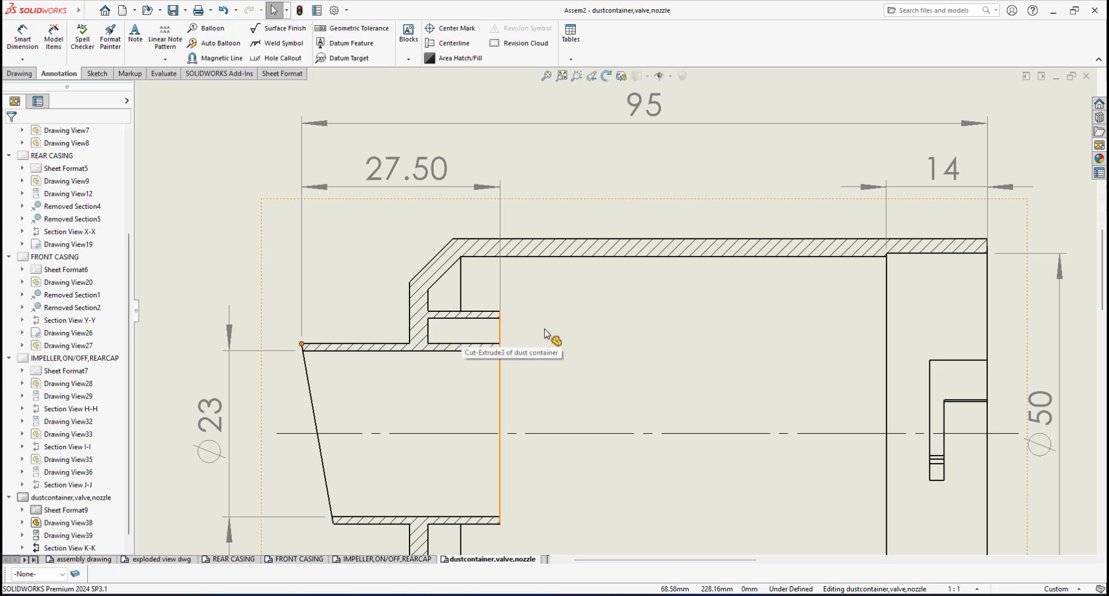
scroll(549, 334, up, 2)
scroll(569, 333, down, 1)
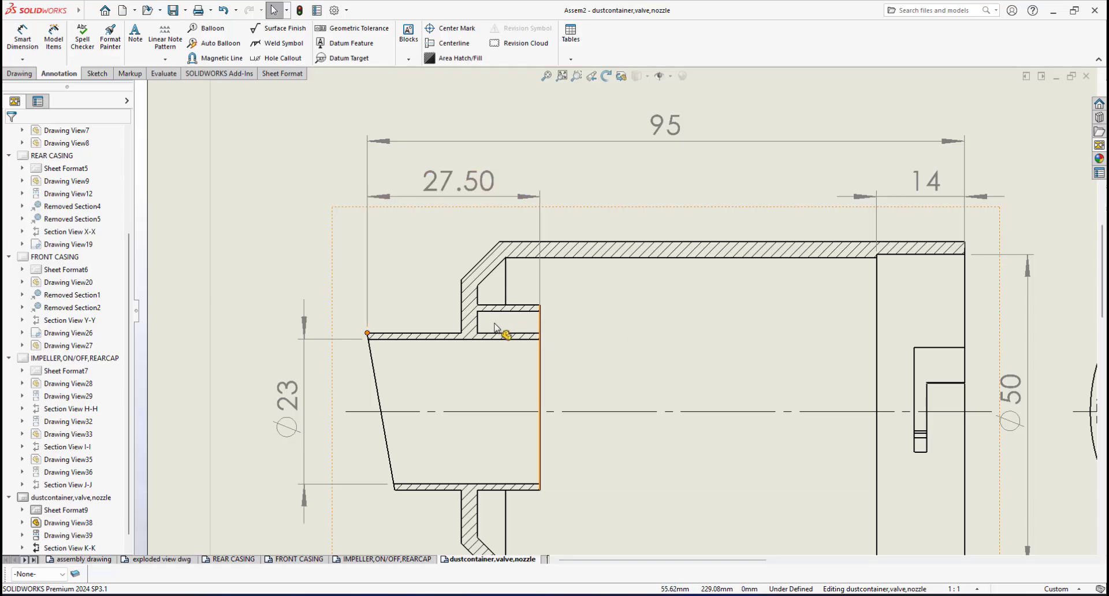
scroll(626, 339, up, 2)
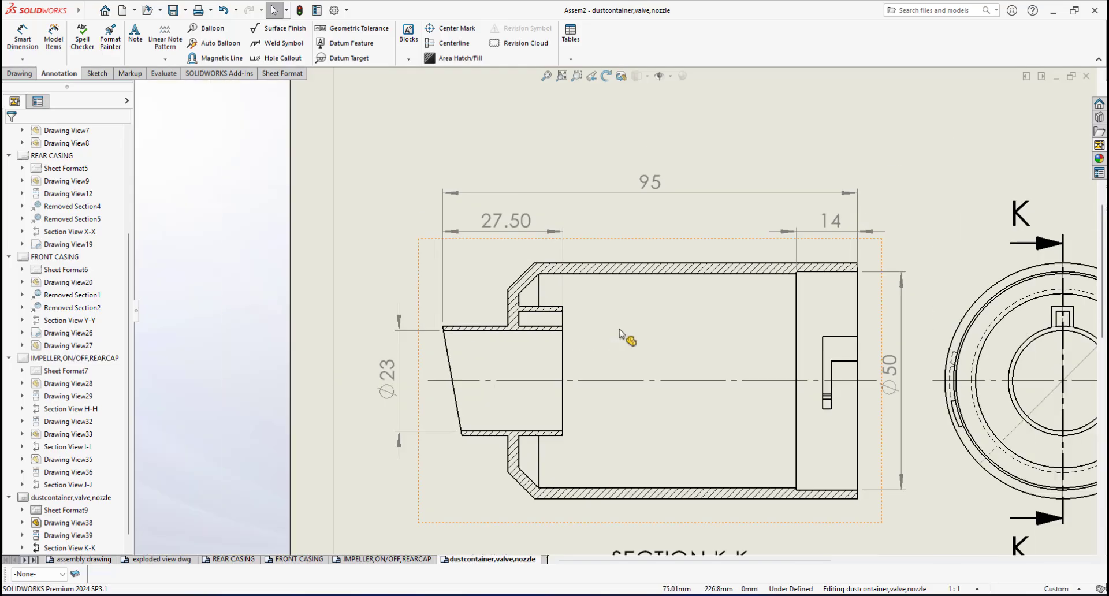
scroll(594, 314, down, 2)
- Dimension the inner width of the small rectangular channel in the circular view, placed above the container outline, with precision None
click(22, 38)
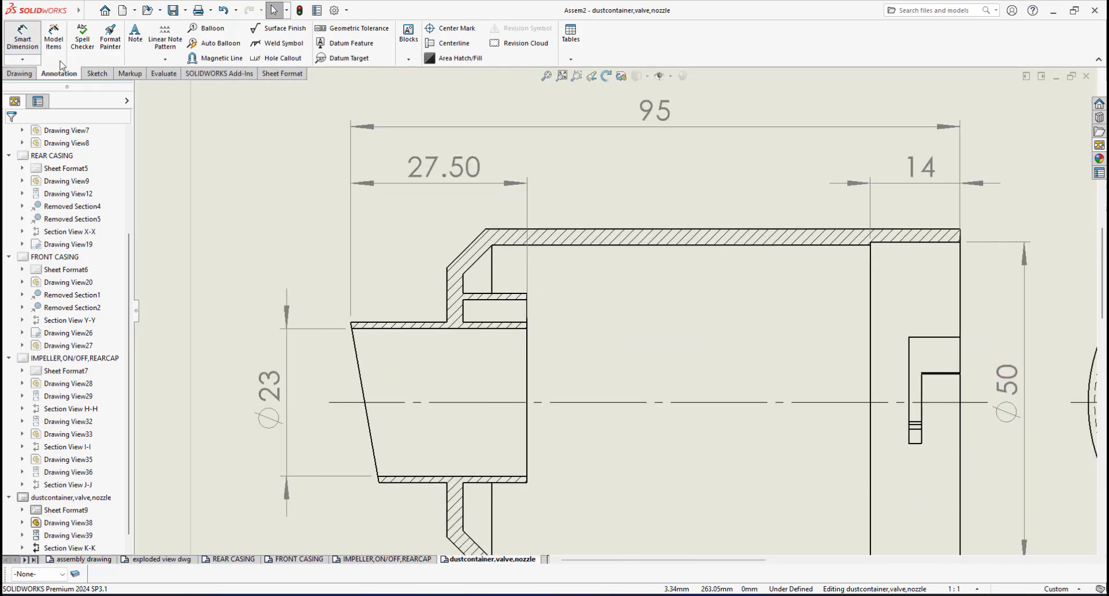
scroll(403, 300, up, 1)
scroll(736, 333, up, 5)
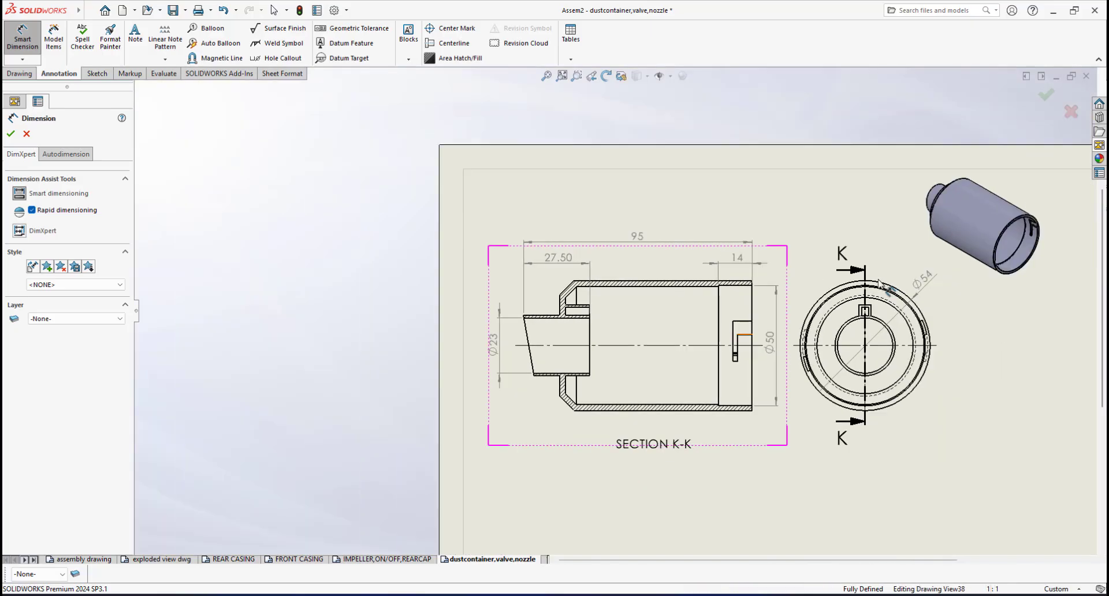
scroll(925, 275, down, 2)
scroll(631, 321, down, 1)
scroll(872, 327, up, 1)
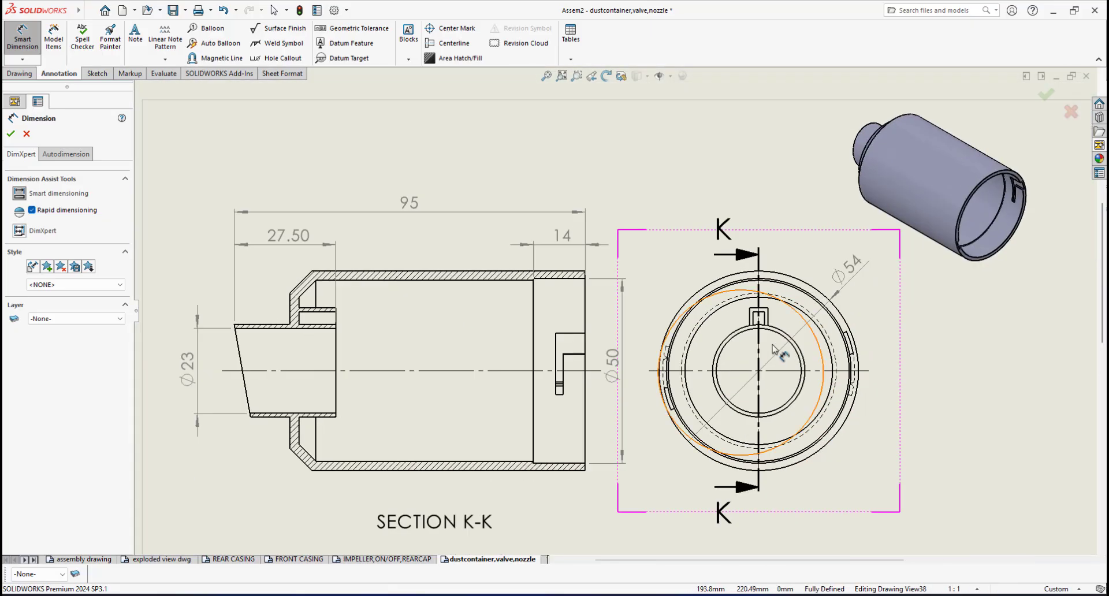
scroll(730, 314, down, 4)
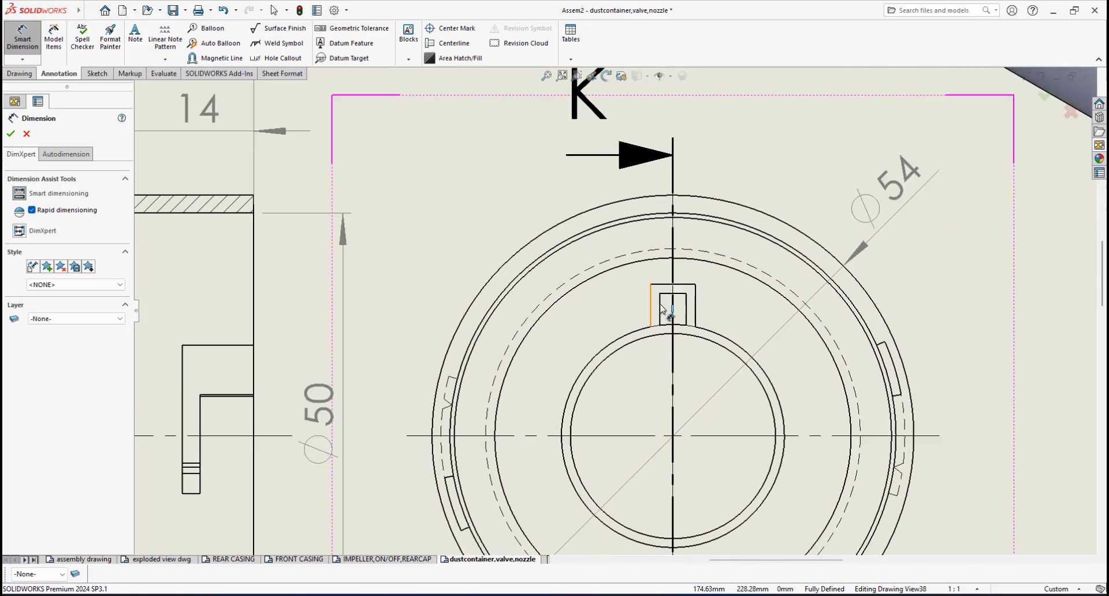
scroll(670, 301, down, 4)
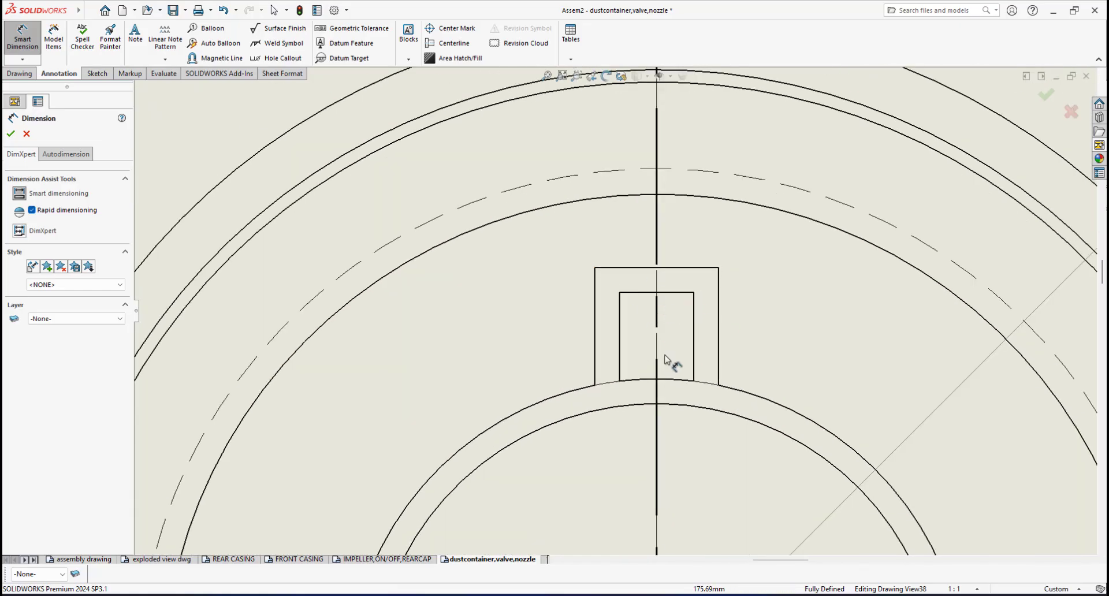
scroll(666, 293, up, 1)
scroll(673, 334, down, 1)
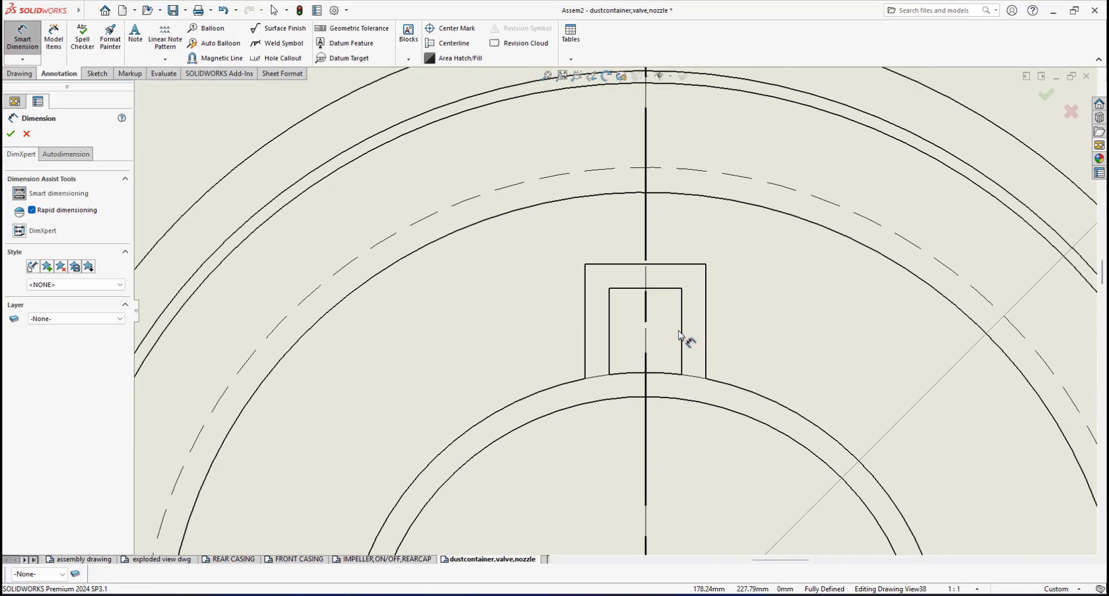
scroll(679, 335, up, 3)
scroll(612, 312, down, 2)
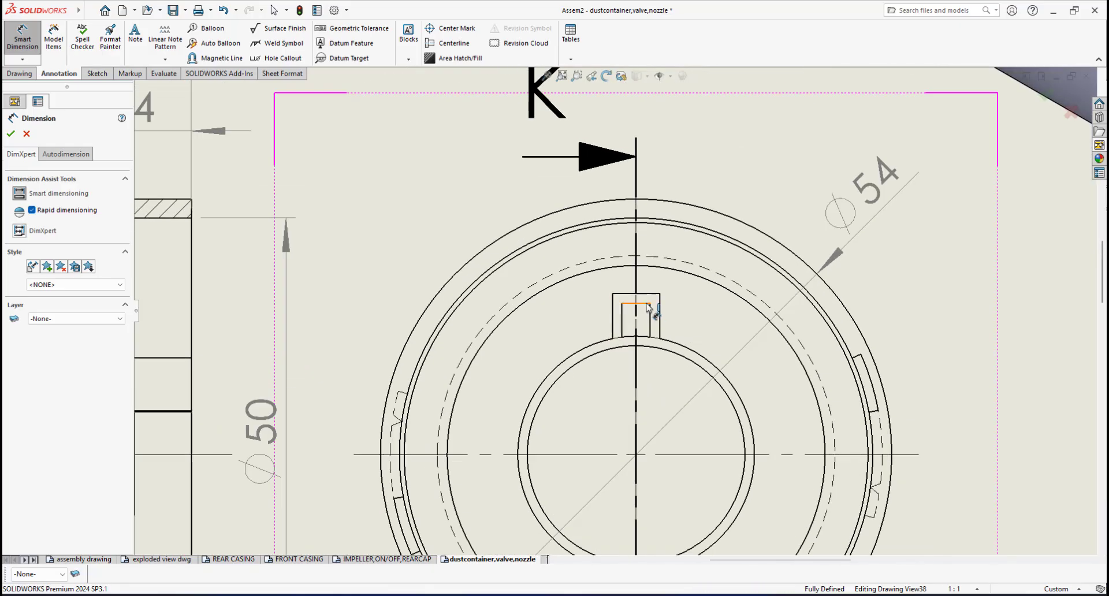
click(647, 304)
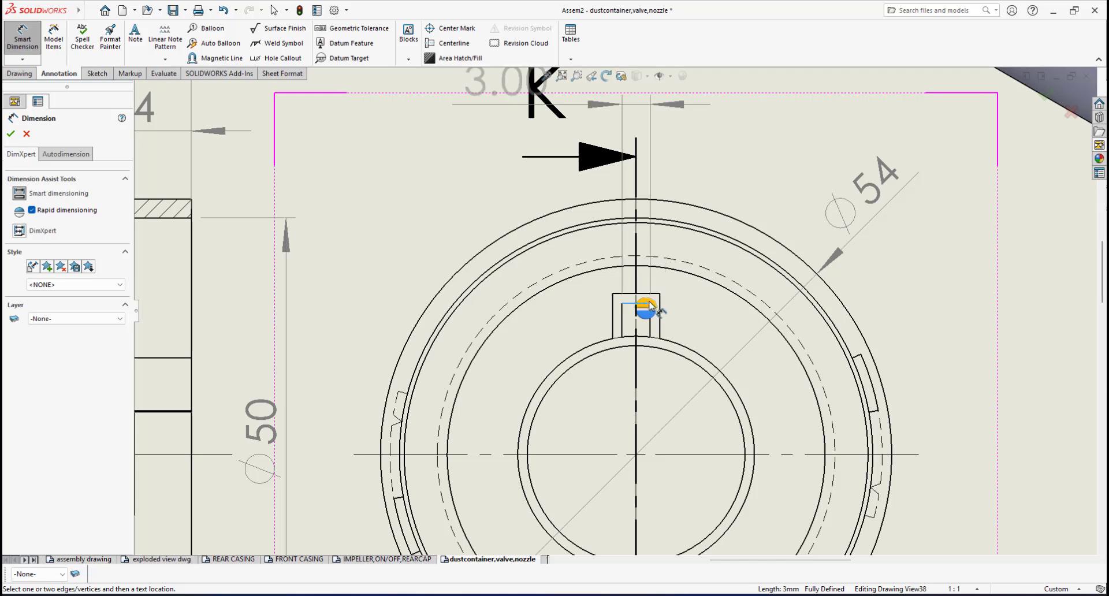
scroll(639, 179, up, 3)
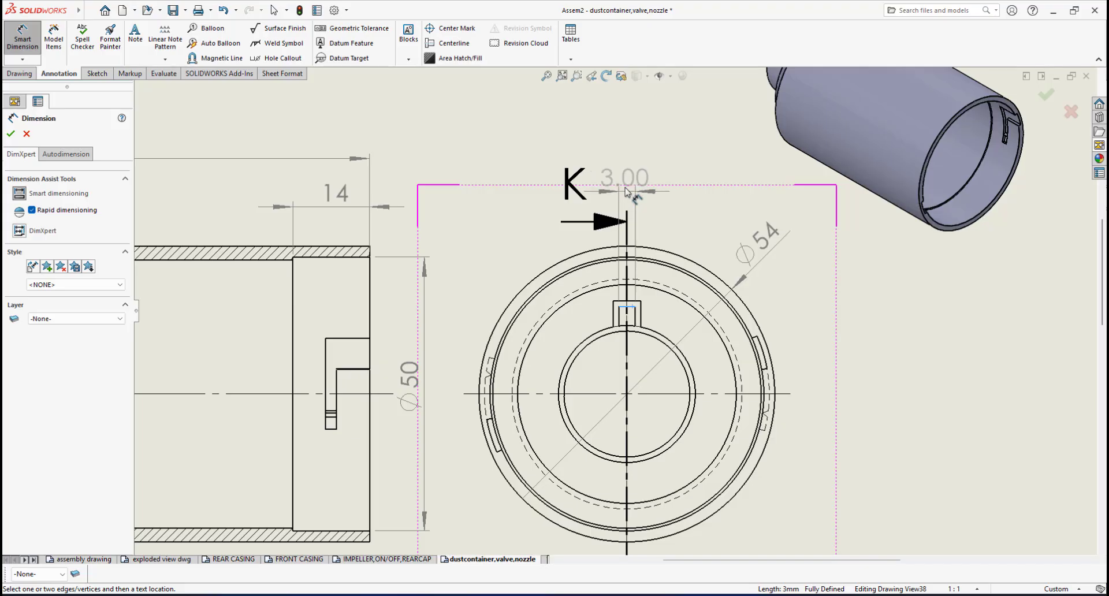
click(628, 192)
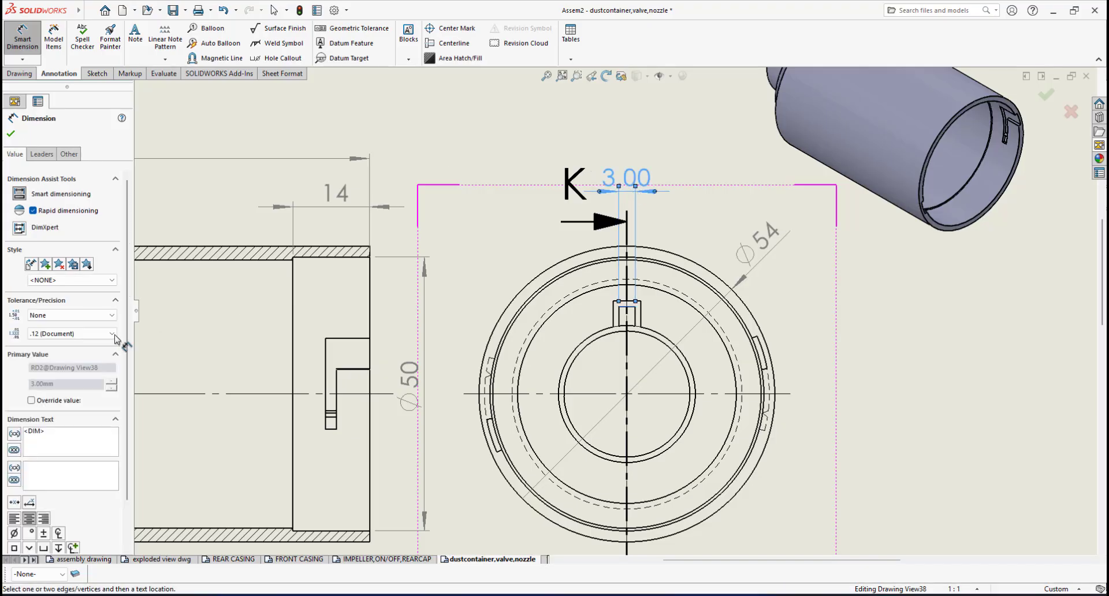
click(90, 335)
click(86, 352)
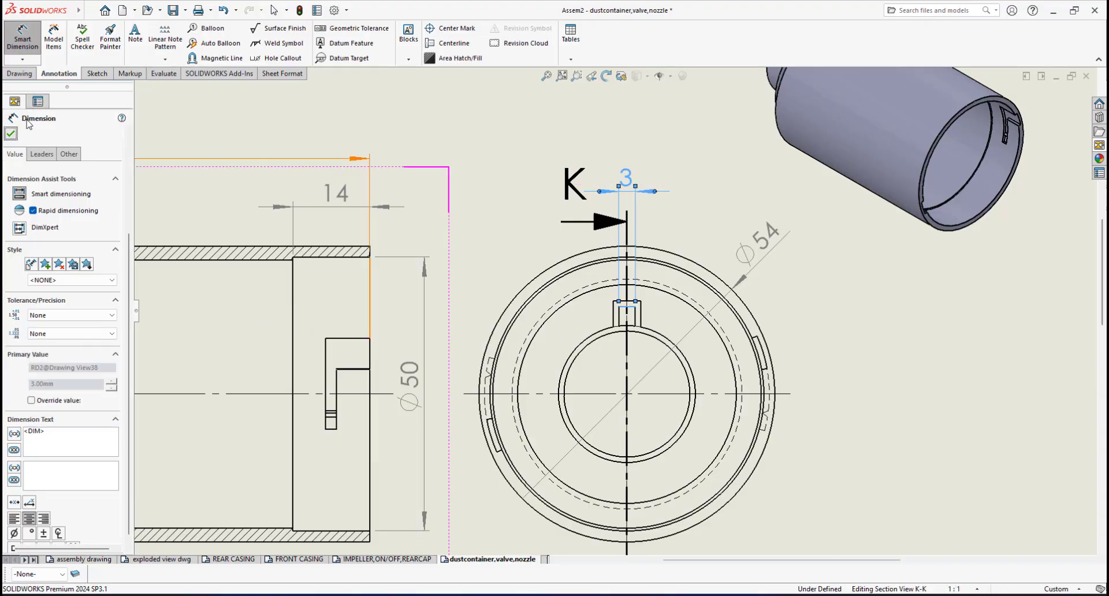
click(11, 133)
- Dimension the height from the horizontal centerline to the channel's outer top edge, placed outside the circular view, with precision None
scroll(661, 399, up, 4)
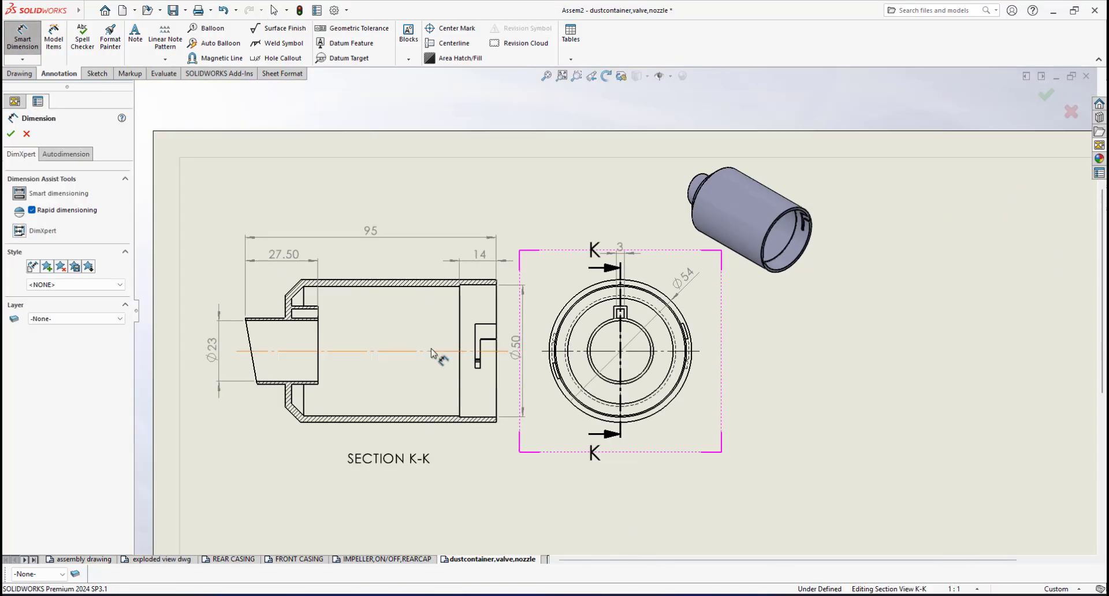
scroll(687, 300, down, 5)
scroll(687, 301, down, 5)
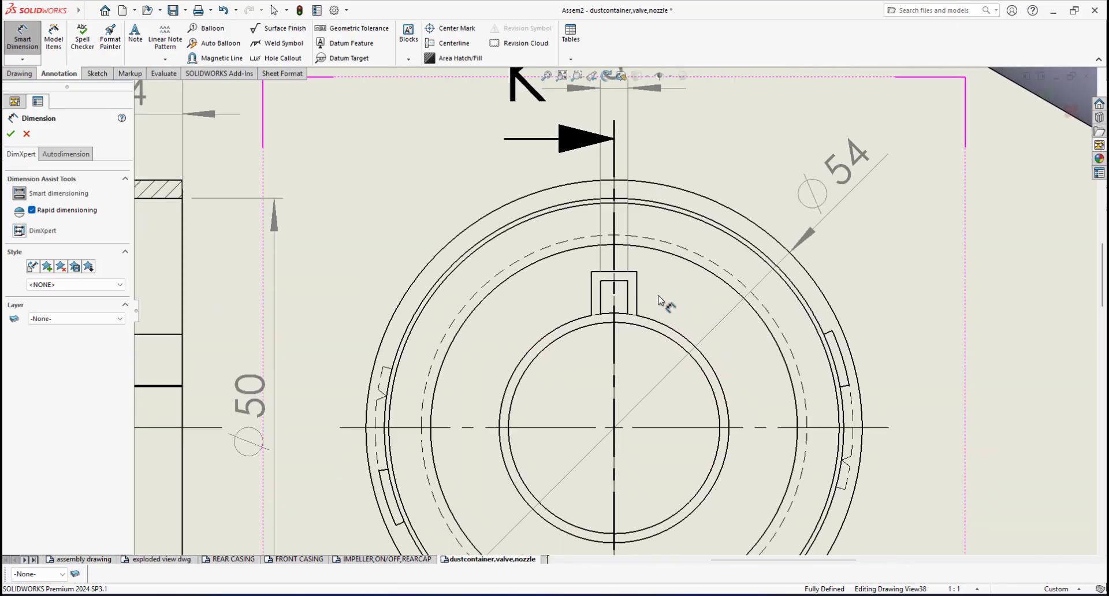
click(617, 270)
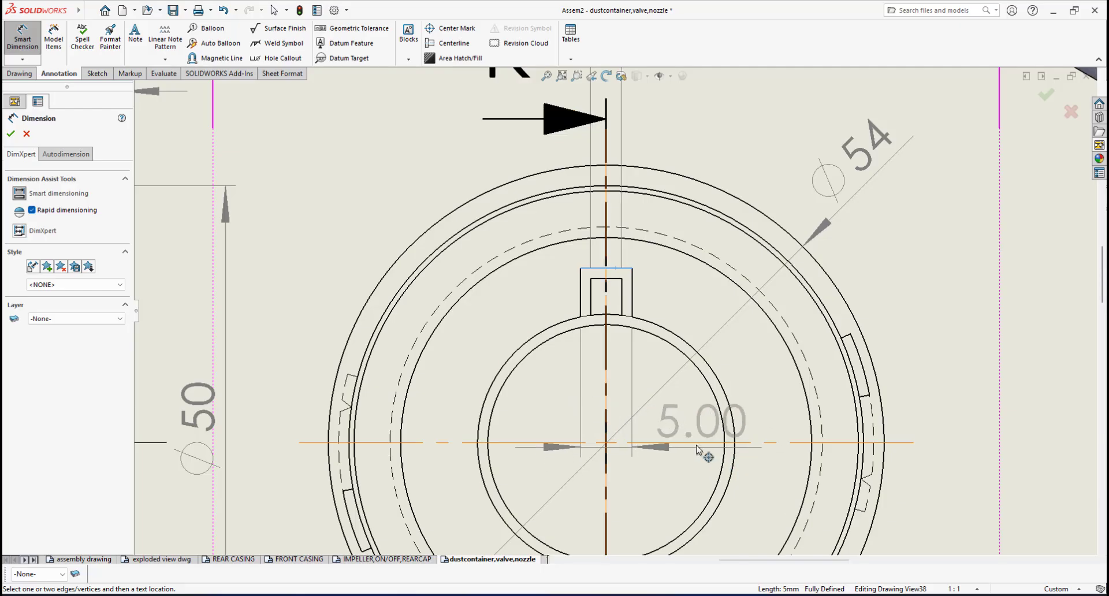
scroll(706, 440, up, 3)
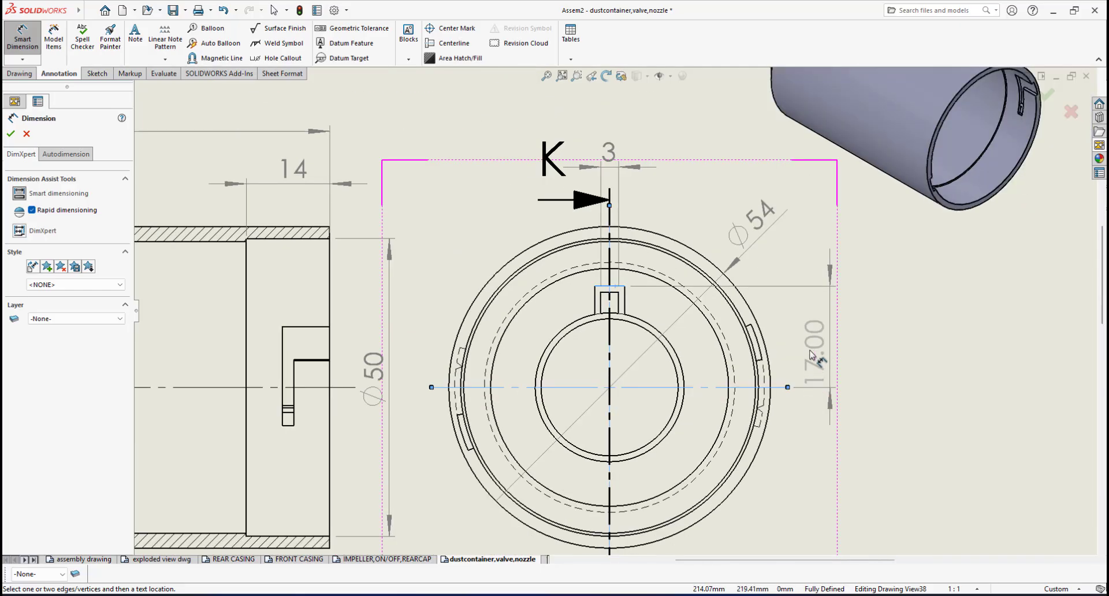
click(821, 341)
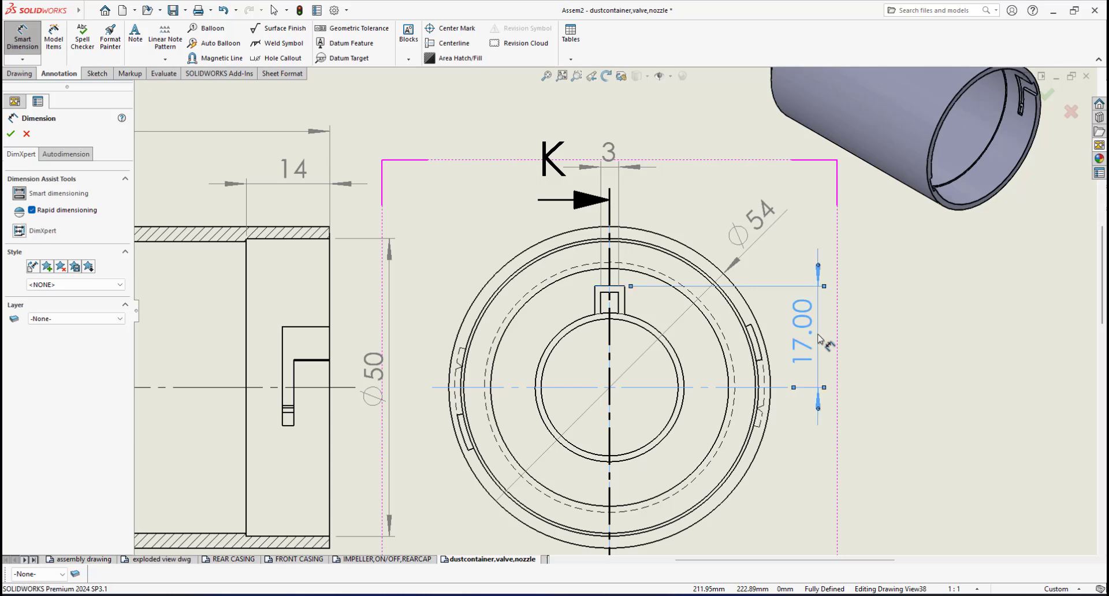
click(66, 333)
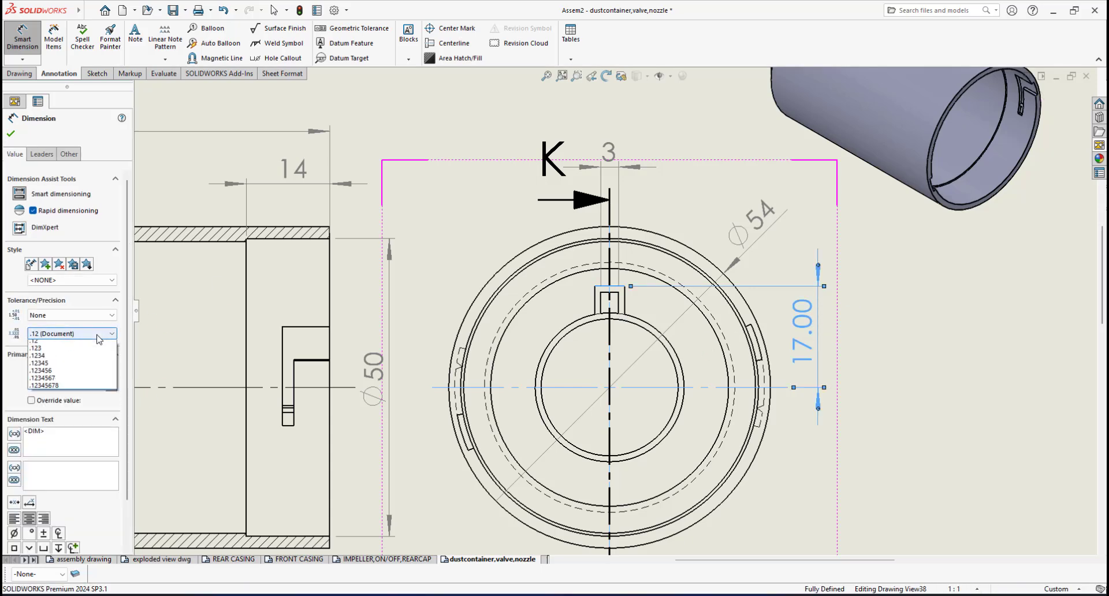
click(36, 344)
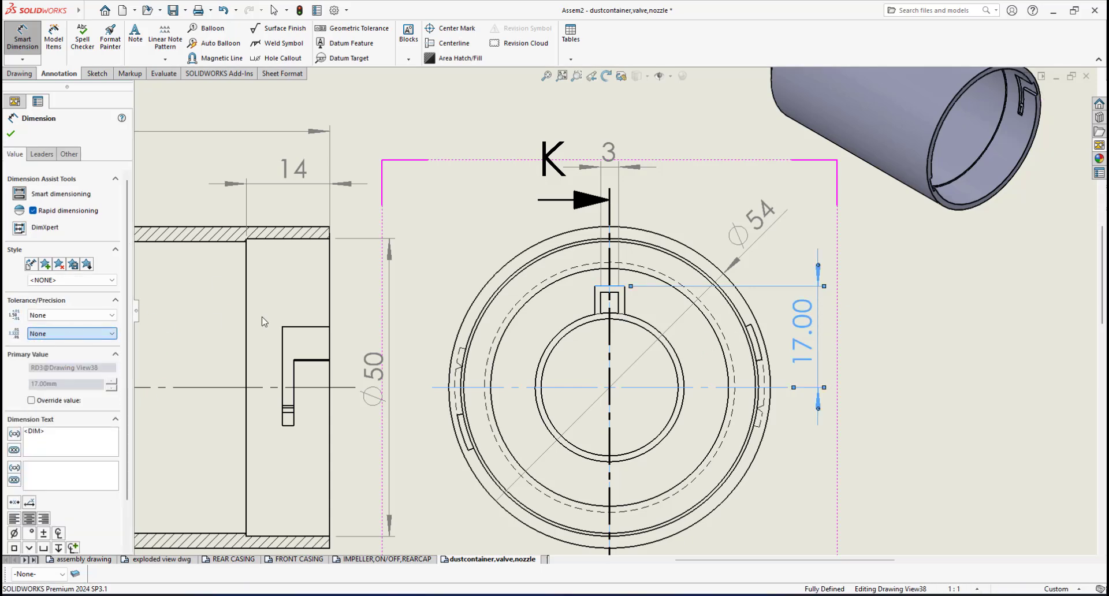
- Examine the small channel and the tube circles in the circular view for features still lacking dimensions
scroll(616, 283, down, 4)
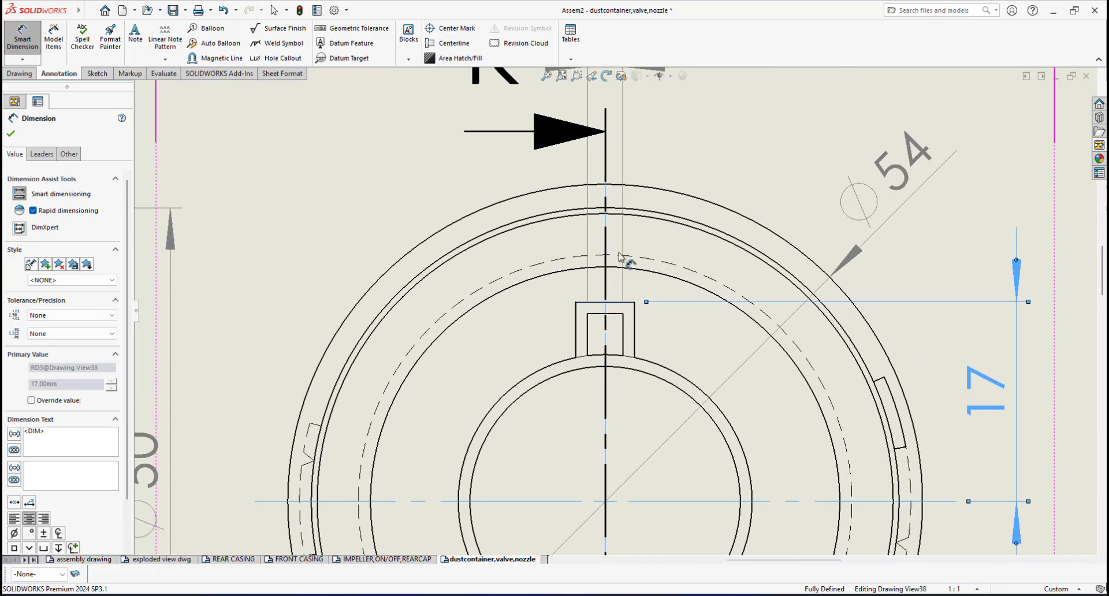
scroll(618, 289, up, 2)
scroll(621, 294, down, 3)
scroll(620, 294, down, 2)
scroll(607, 326, up, 2)
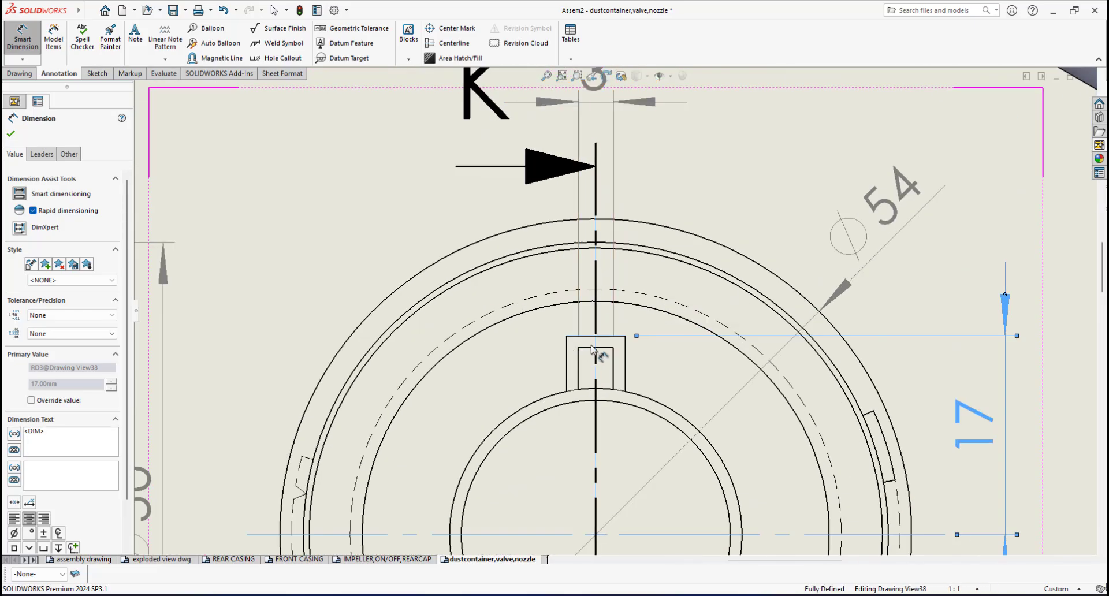
scroll(586, 350, down, 2)
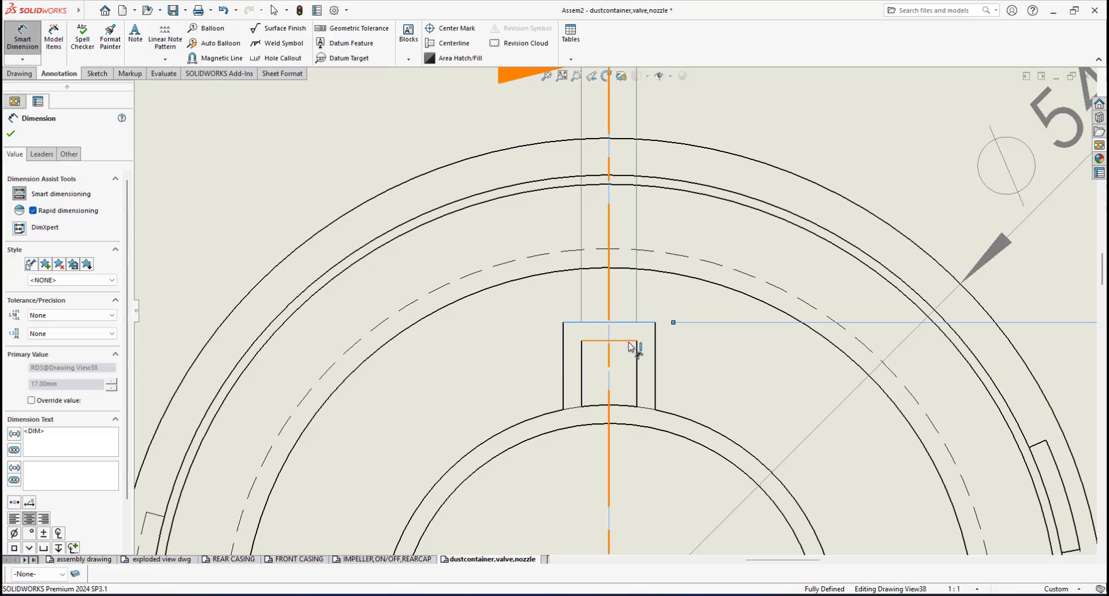
scroll(607, 346, up, 5)
scroll(609, 344, down, 4)
scroll(609, 344, up, 5)
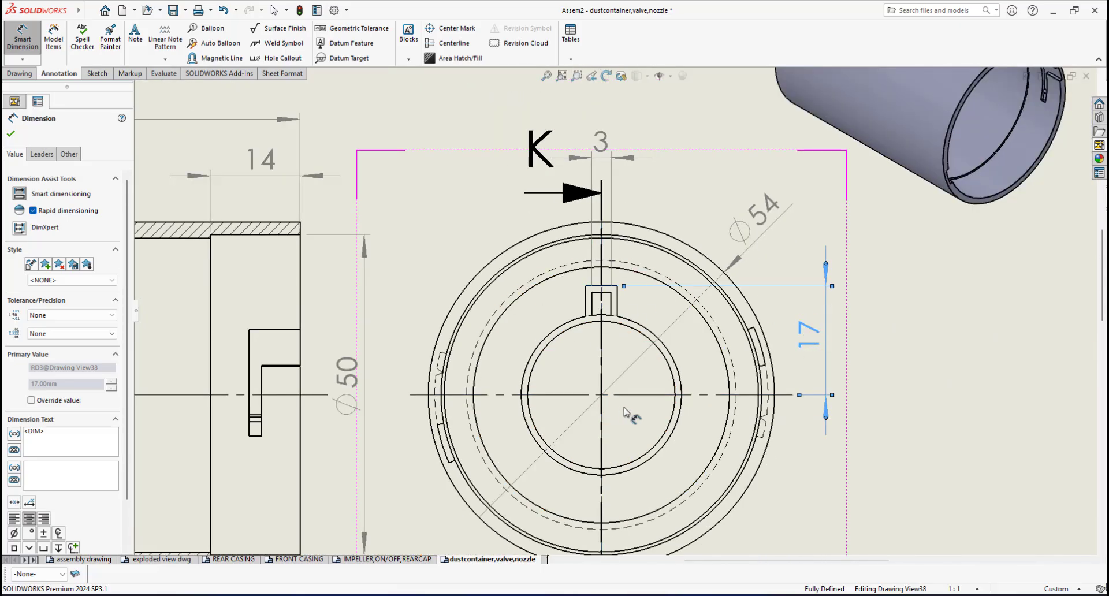
scroll(676, 323, down, 2)
scroll(680, 333, down, 2)
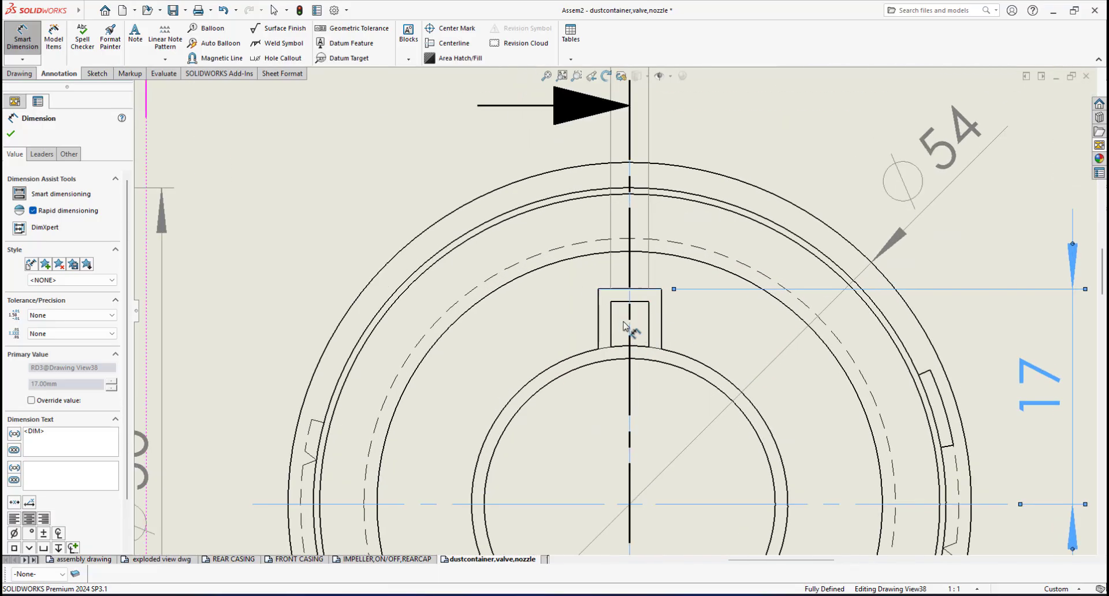
scroll(620, 310, down, 2)
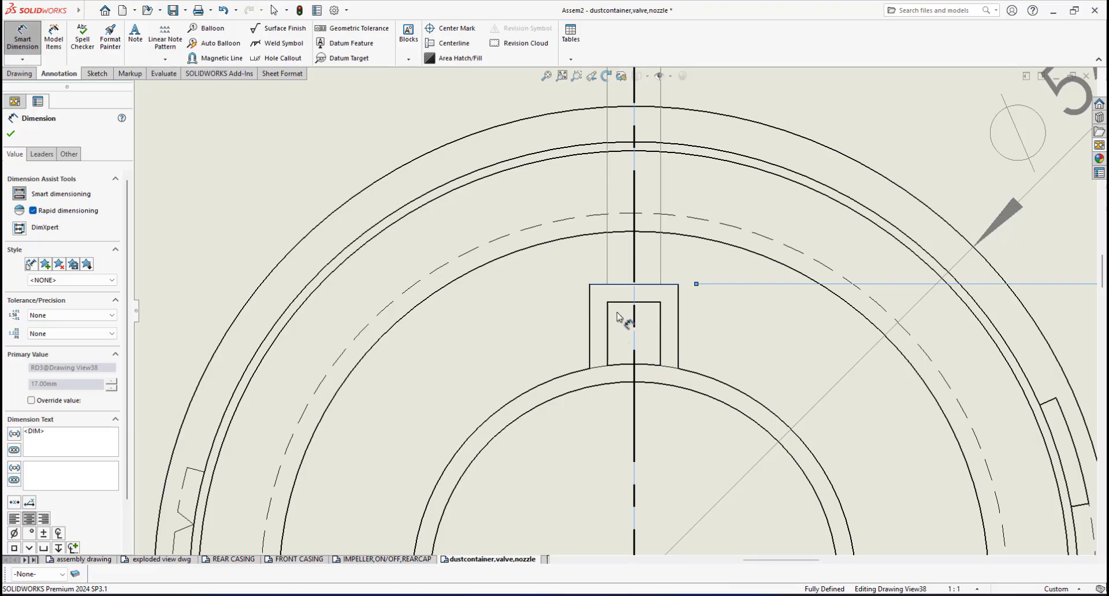
scroll(679, 367, up, 5)
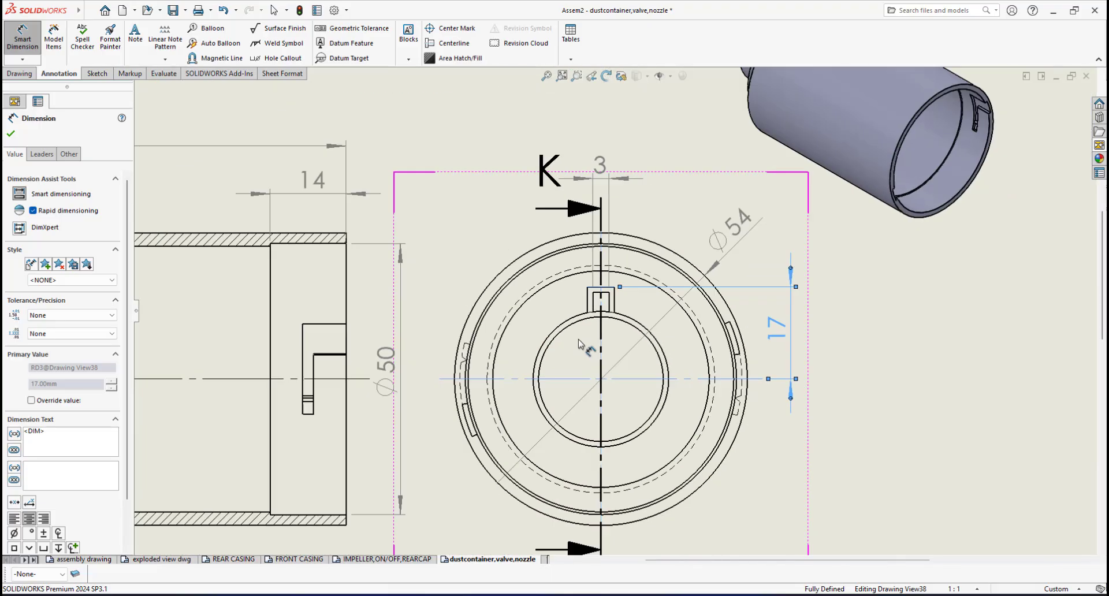
scroll(537, 340, up, 2)
scroll(641, 306, down, 6)
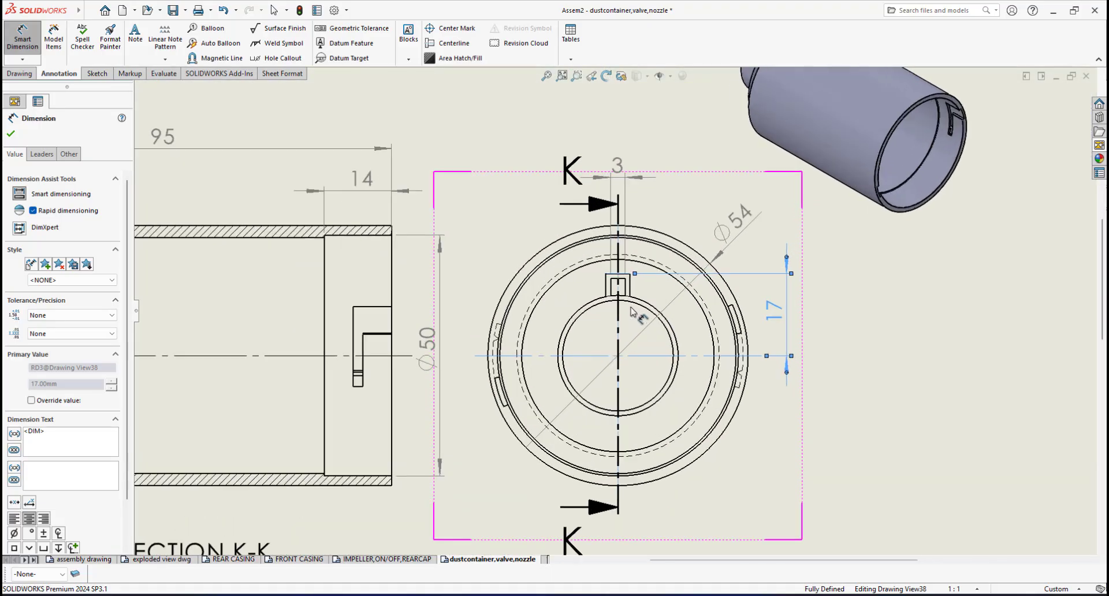
- Add a radius dimension to the tube's outer circle in the circular view, placed outside the container outline
scroll(642, 306, up, 1)
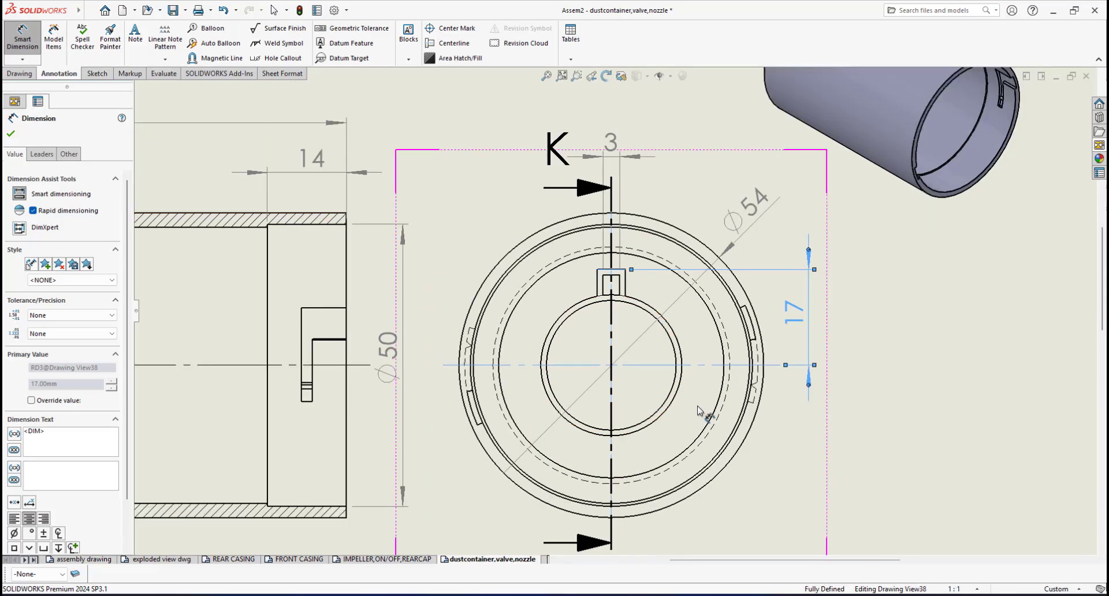
click(667, 414)
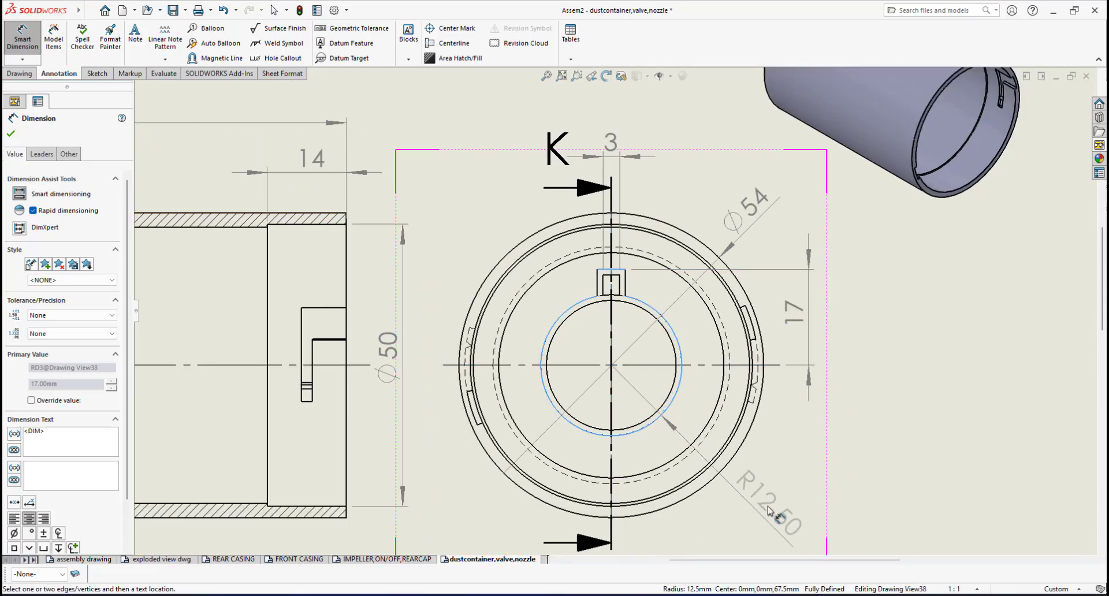
click(768, 461)
scroll(613, 312, up, 3)
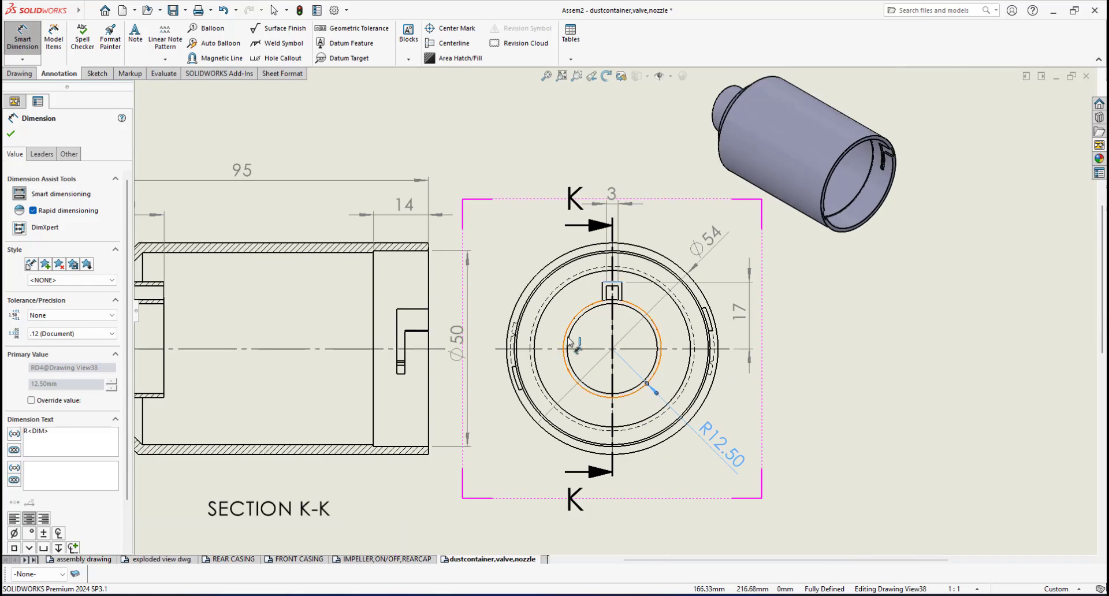
scroll(491, 341, down, 3)
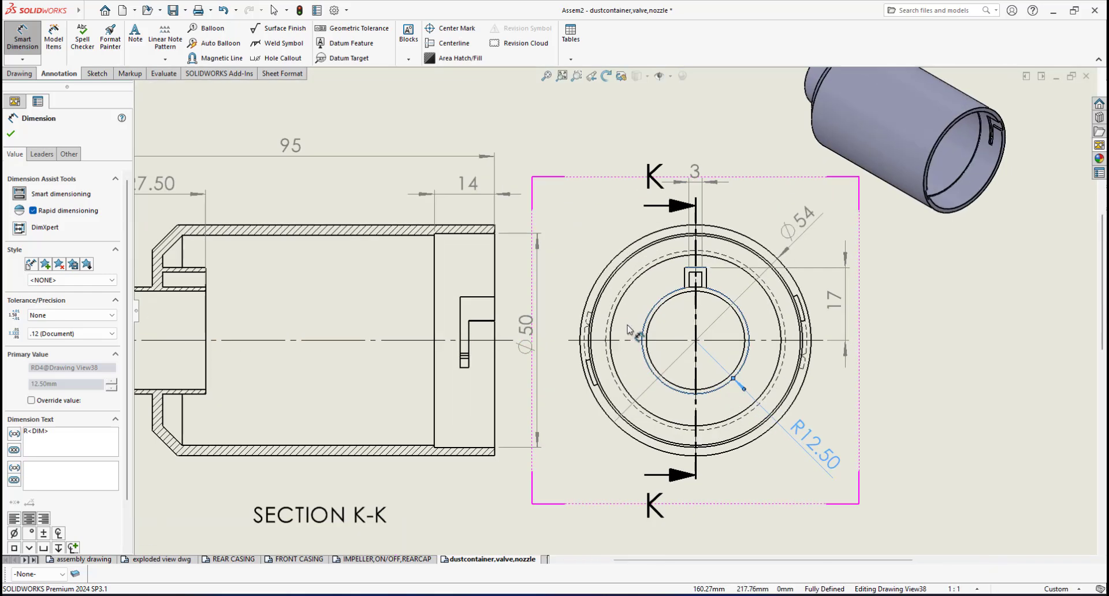
scroll(691, 332, up, 2)
scroll(647, 311, down, 2)
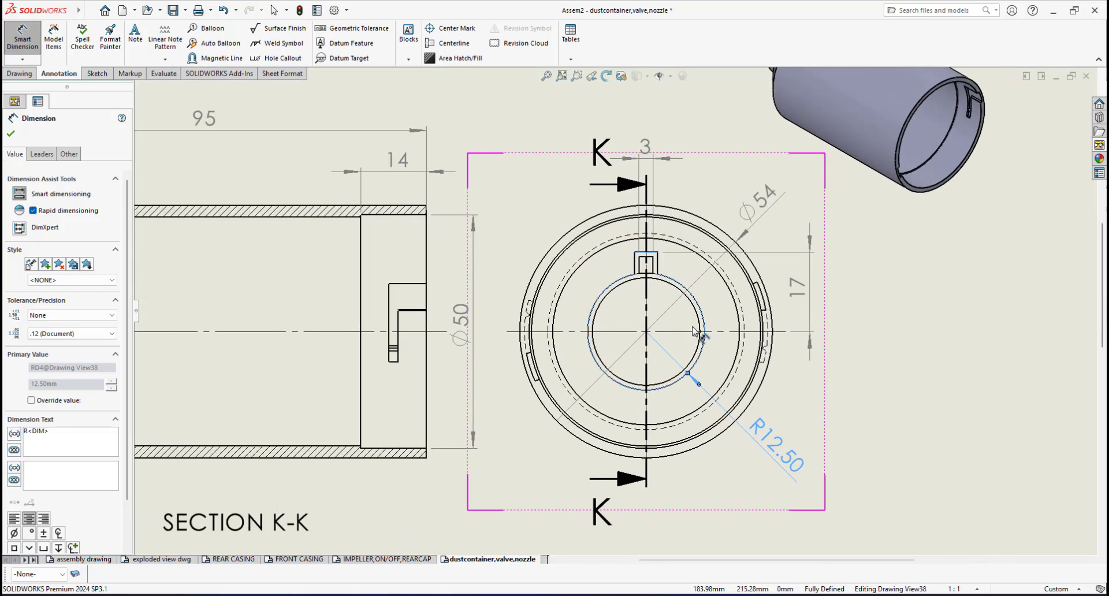
- Dimension the thickness of the container's lower wall in Section K-K, placed beyond the nozzle end of the view
scroll(619, 289, up, 3)
click(11, 134)
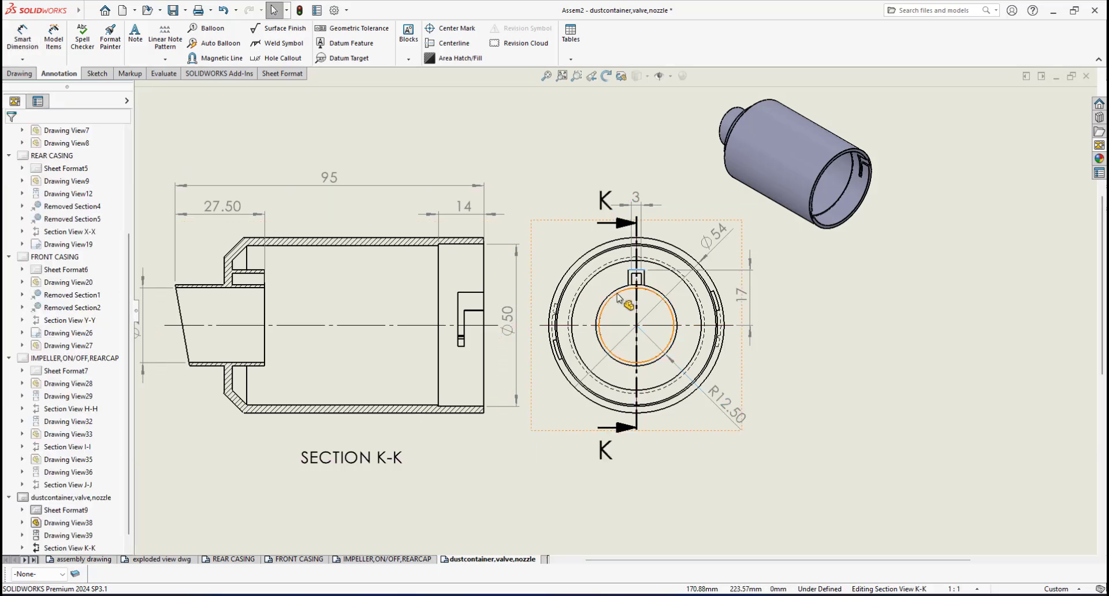
scroll(554, 300, up, 2)
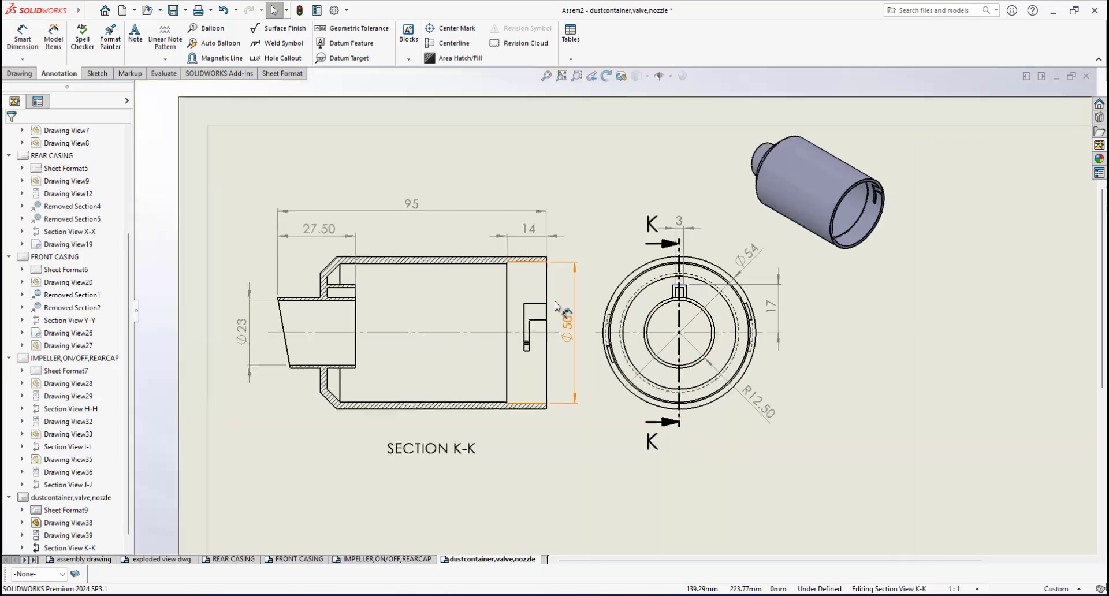
scroll(426, 287, down, 3)
scroll(497, 425, down, 3)
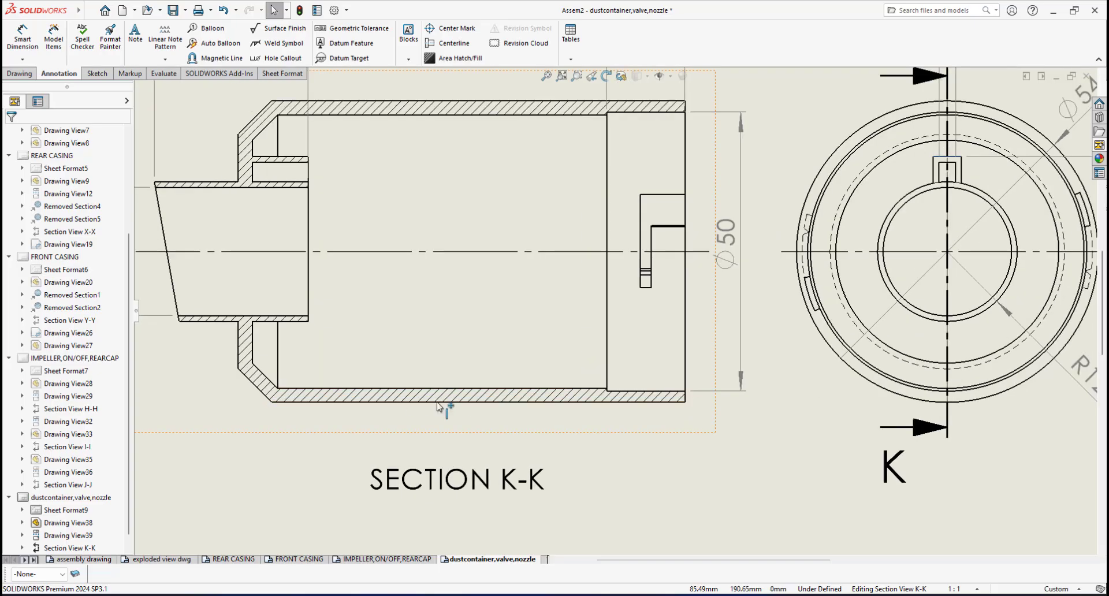
scroll(511, 369, up, 4)
scroll(460, 327, down, 2)
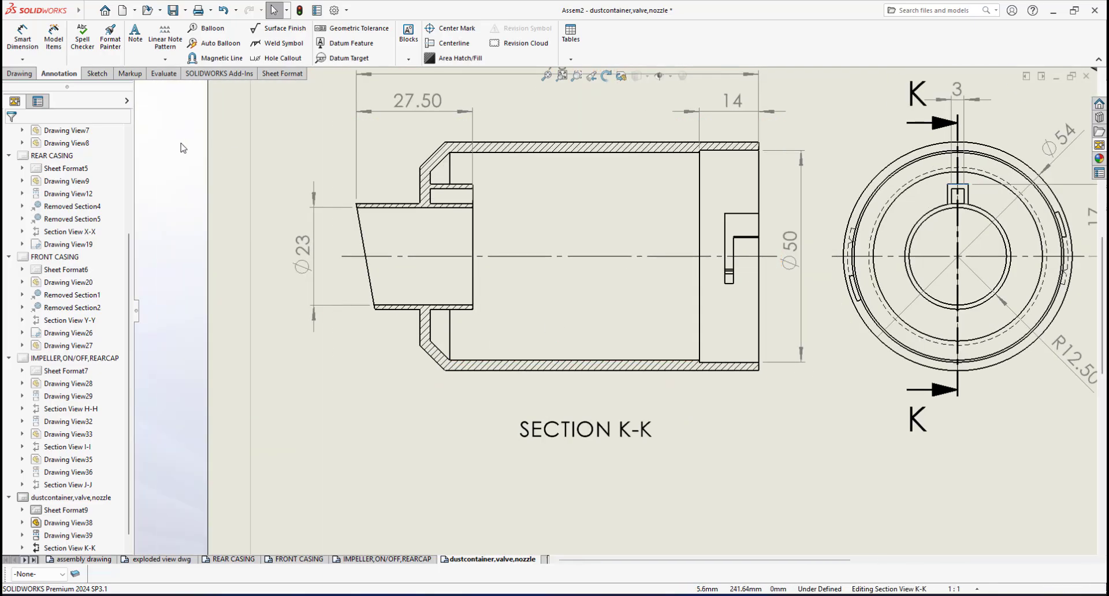
click(22, 39)
scroll(589, 341, down, 2)
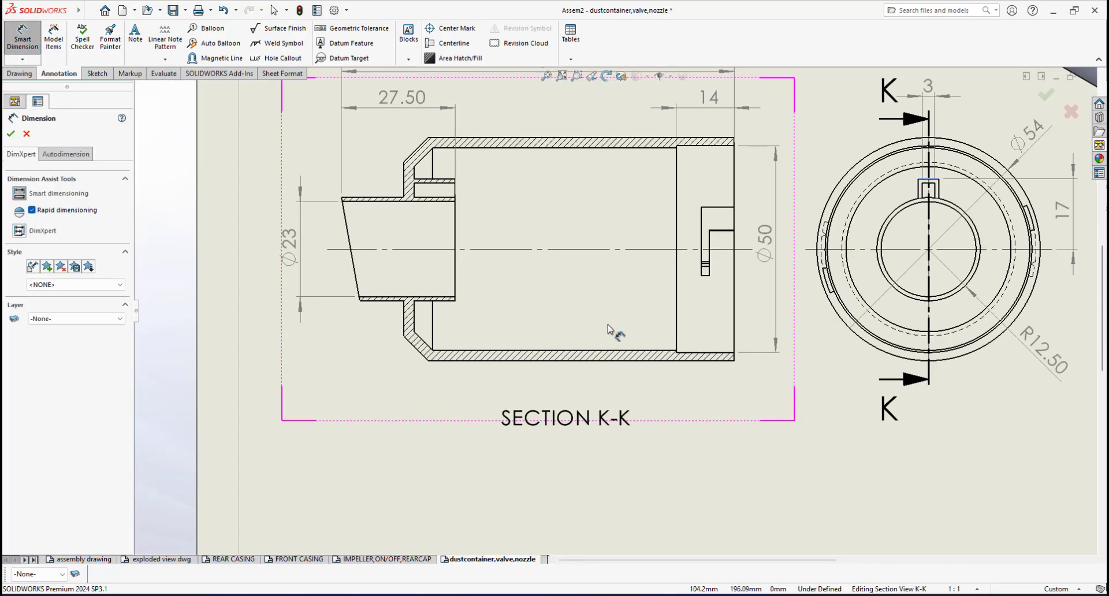
click(583, 353)
click(576, 365)
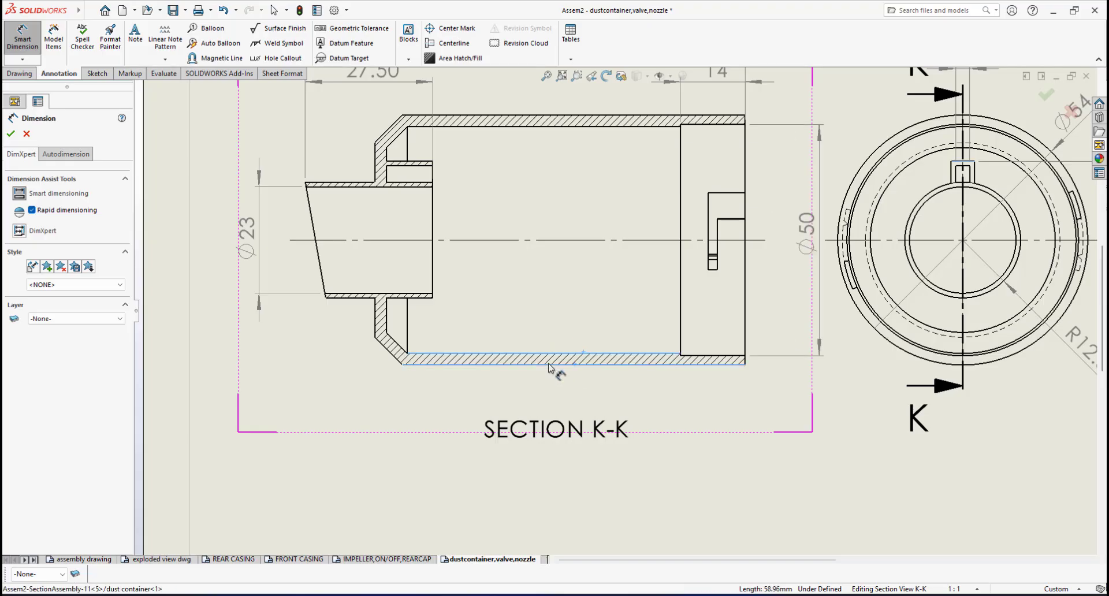
click(260, 353)
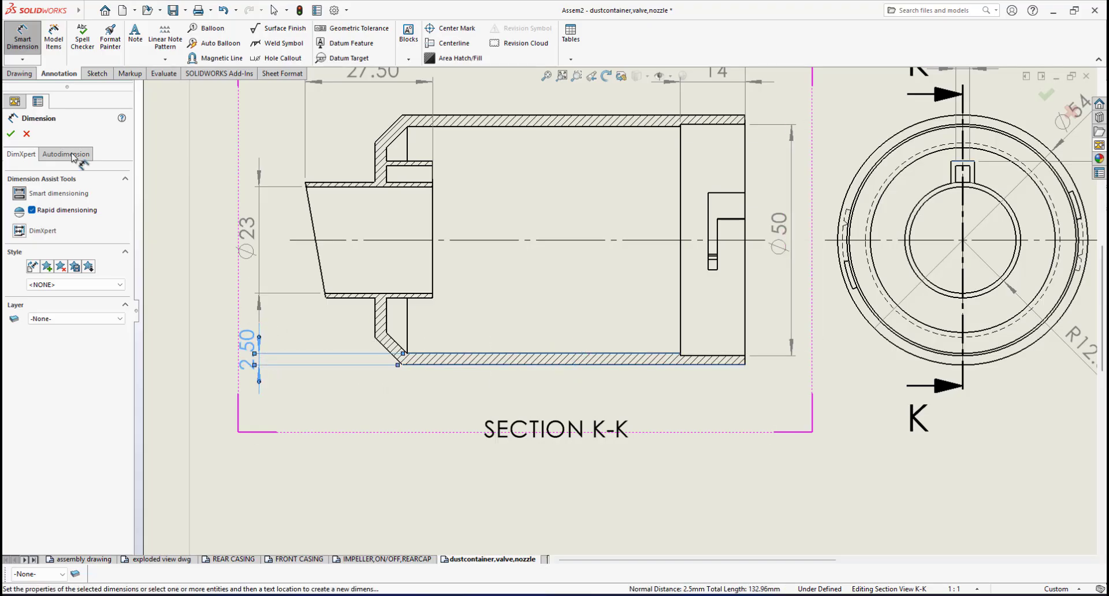
click(11, 134)
key(Escape)
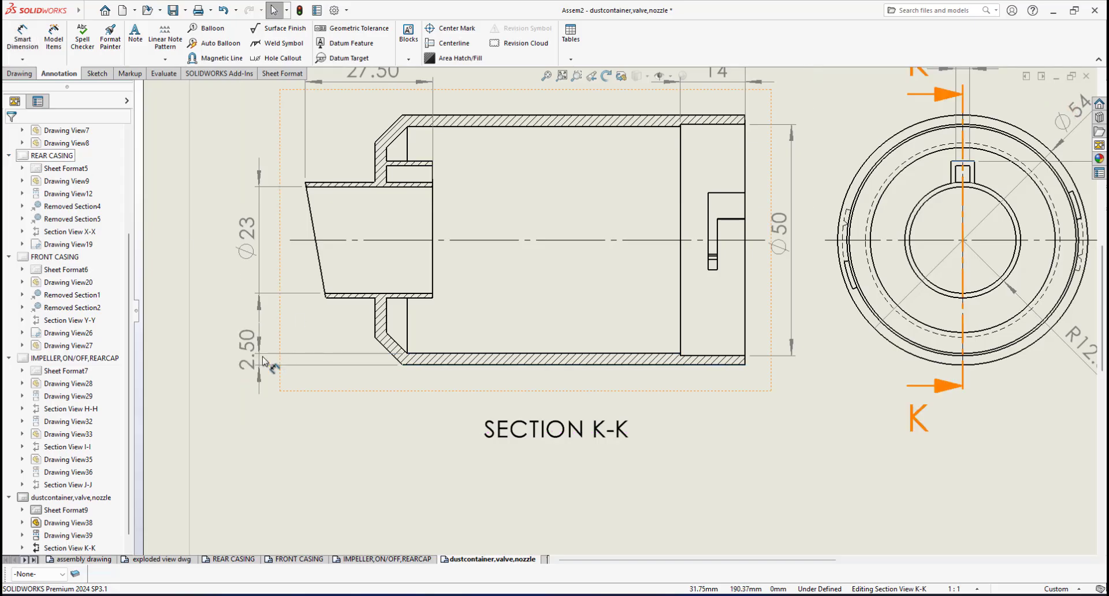
- Move the wall thickness dimension's text in Section K-K below its extension lines and save the drawing
drag(250, 354, 235, 355)
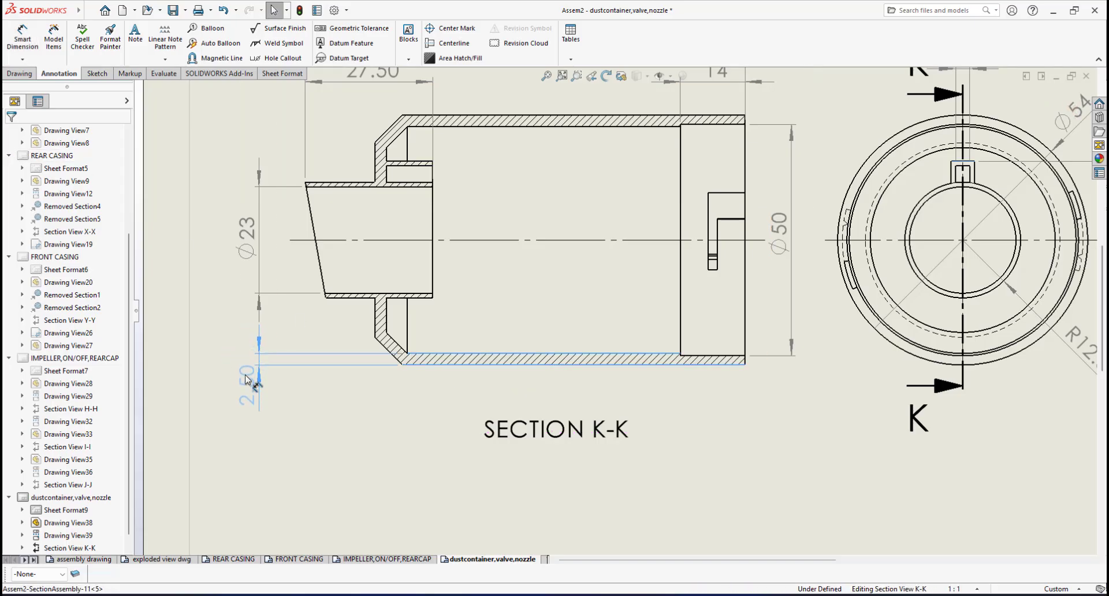
drag(246, 386, 246, 386)
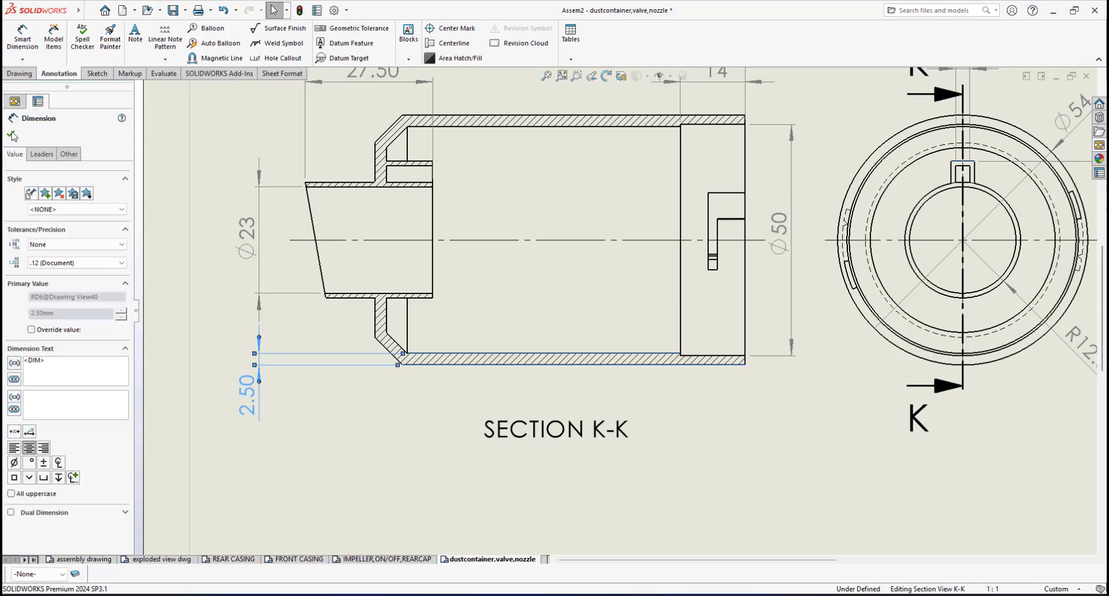
click(10, 136)
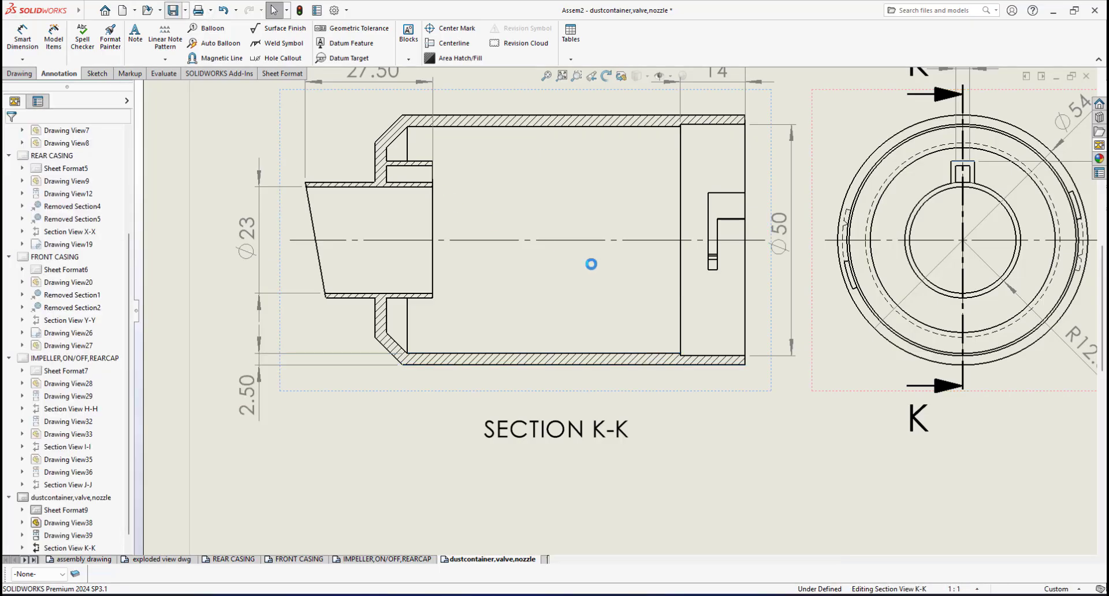
- Add an angle dimension between the tube's slanted end and its lower horizontal edge in Section K-K, placed inside the tube
scroll(615, 267, up, 3)
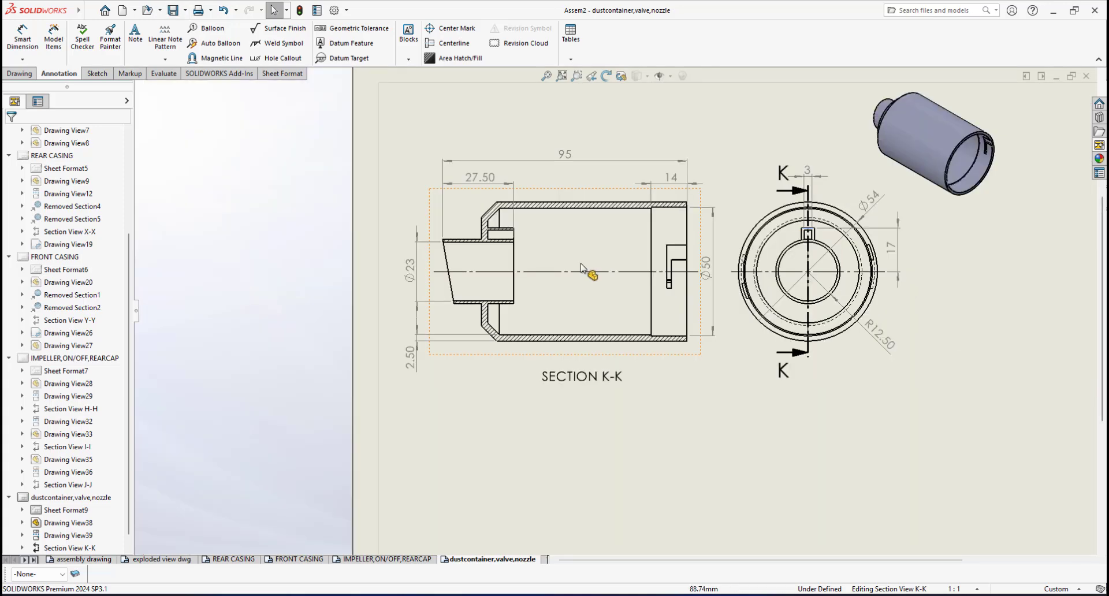
scroll(600, 274, down, 4)
scroll(422, 301, down, 1)
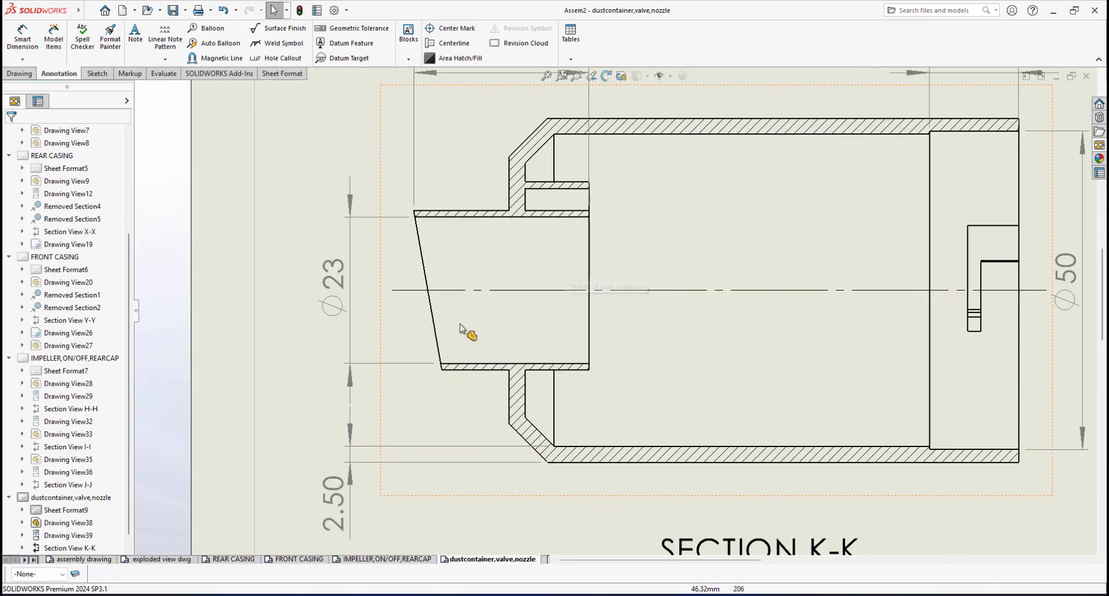
click(22, 35)
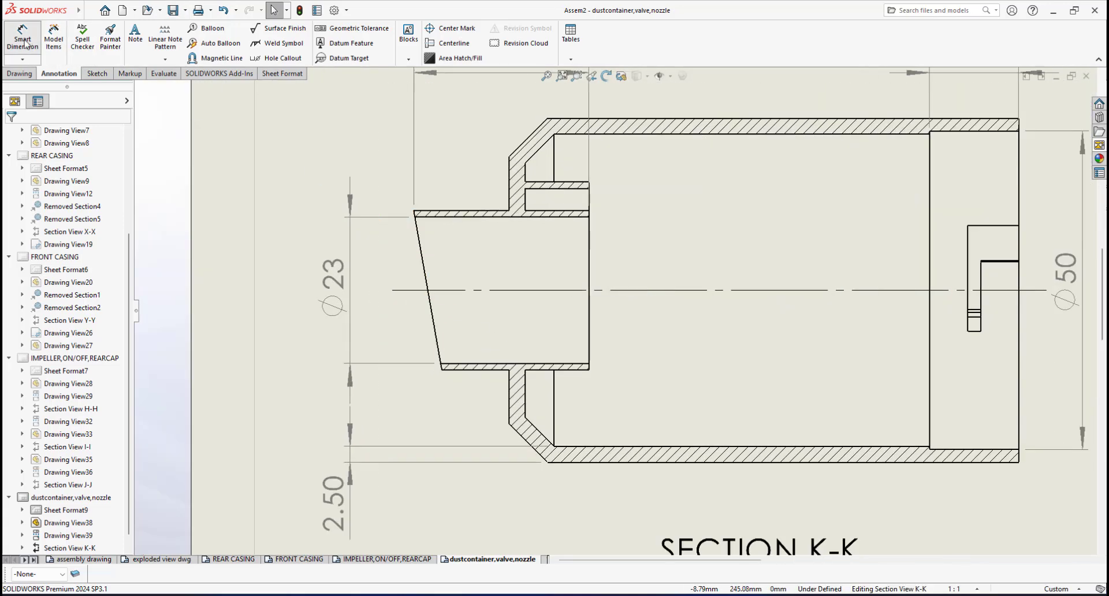
click(433, 318)
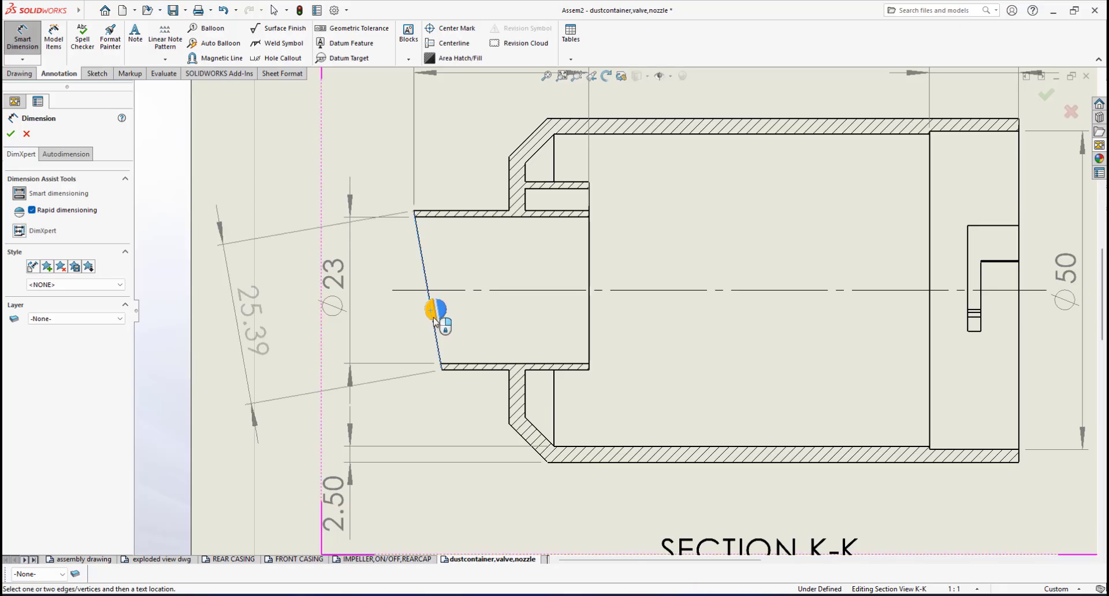
click(458, 366)
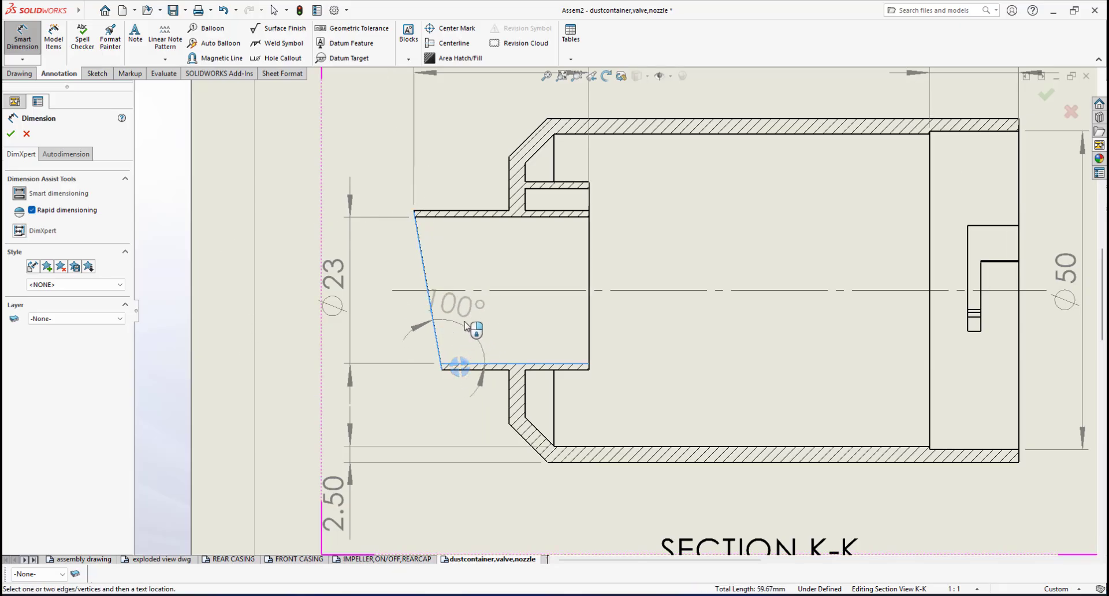
click(472, 333)
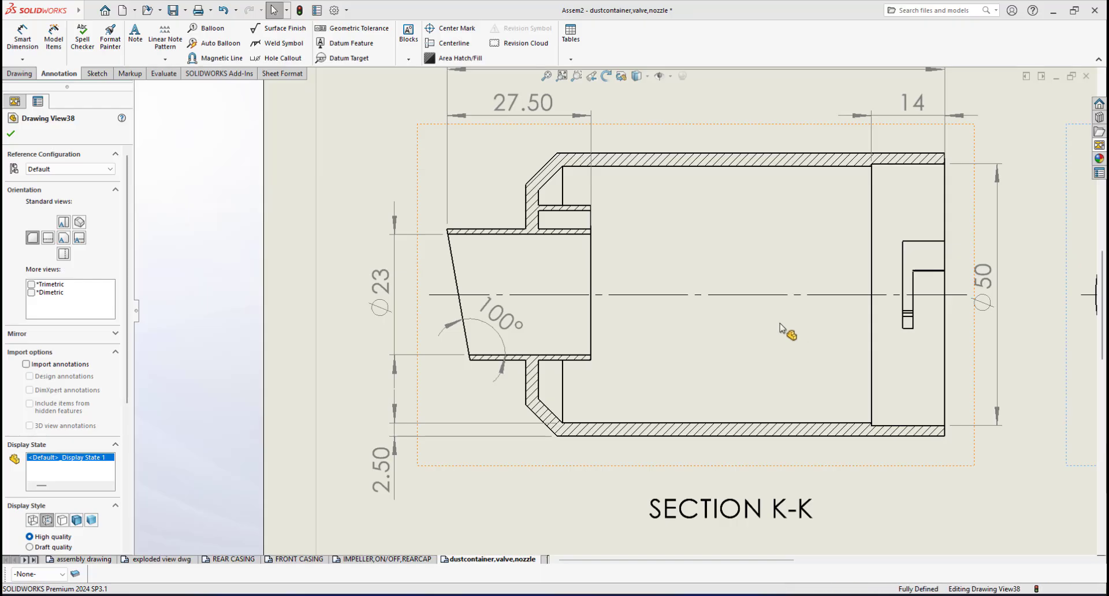
- Examine the L-shaped slot at the container's open end in Section K-K against the key features on the REAR CASING sheet
mouse_move(758, 334)
middle_down()
mouse_move(539, 327)
mouse_move(495, 371)
mouse_move(391, 369)
middle_up()
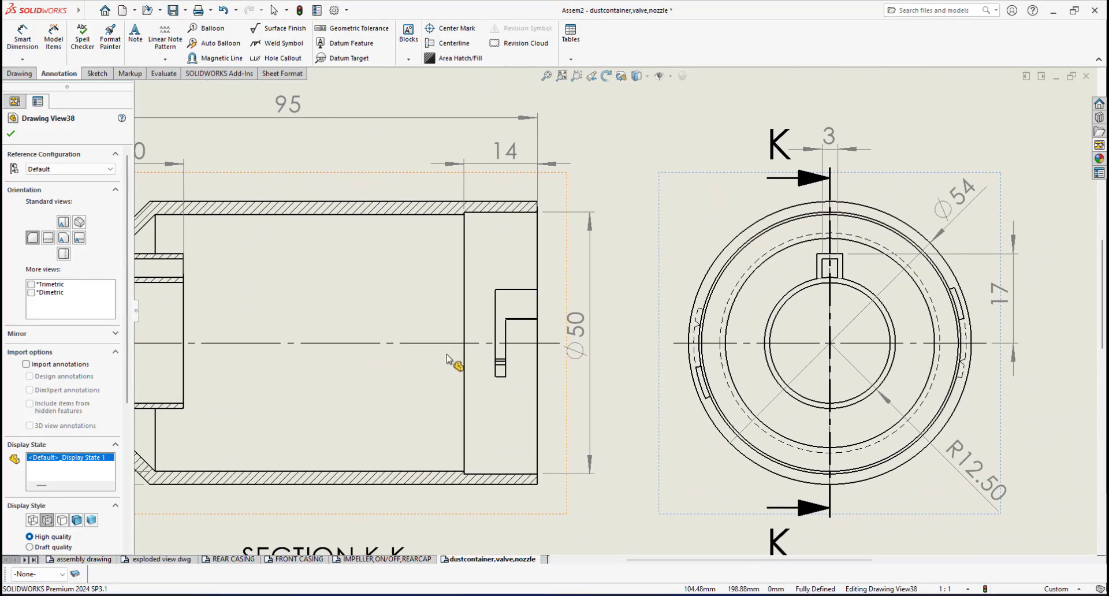
scroll(514, 313, down, 3)
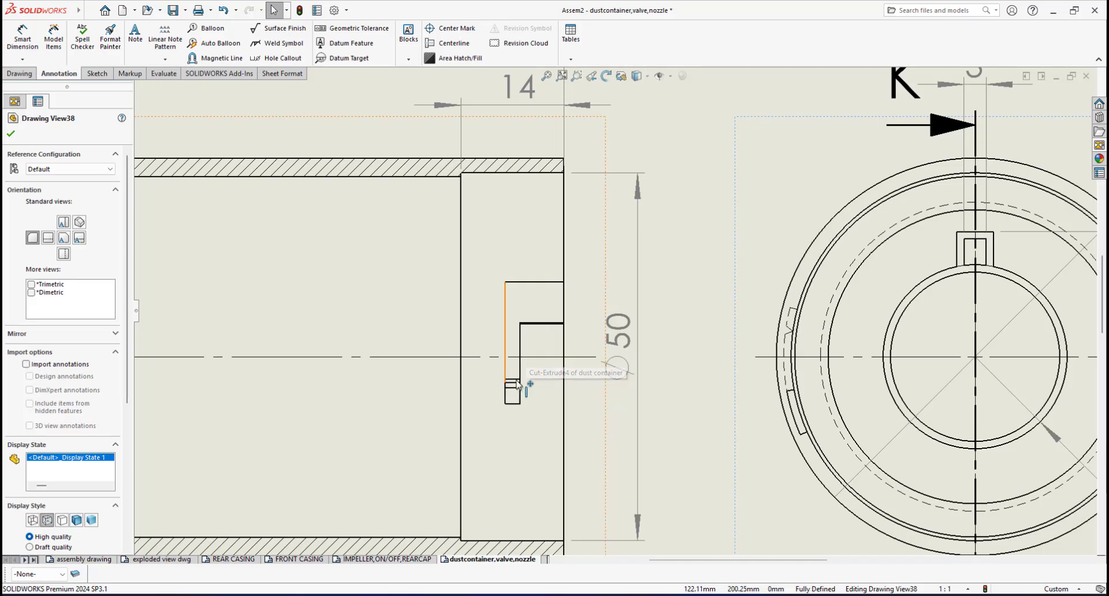
middle_drag(515, 380, 572, 384)
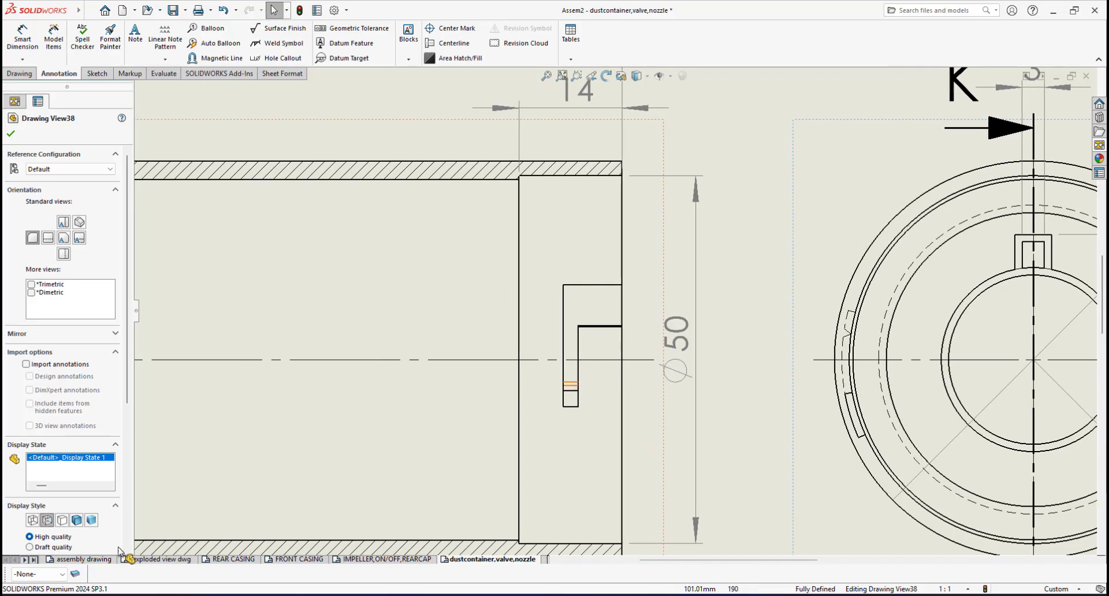
click(229, 559)
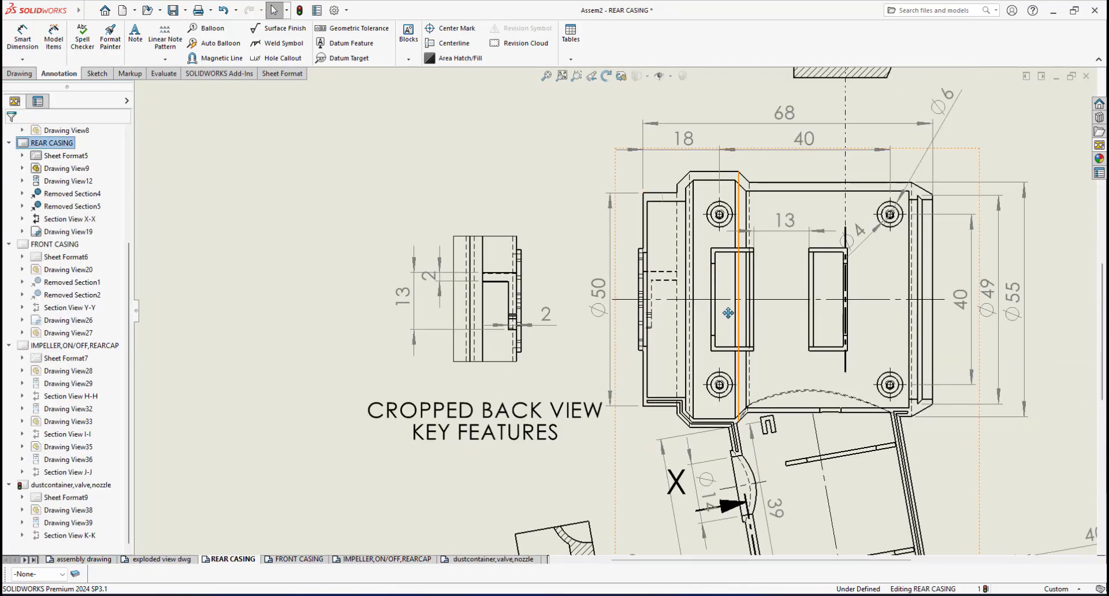
scroll(621, 321, down, 1)
mouse_move(621, 321)
middle_down()
mouse_move(693, 287)
mouse_move(771, 273)
middle_up()
scroll(668, 296, down, 1)
middle_drag(651, 399, 544, 449)
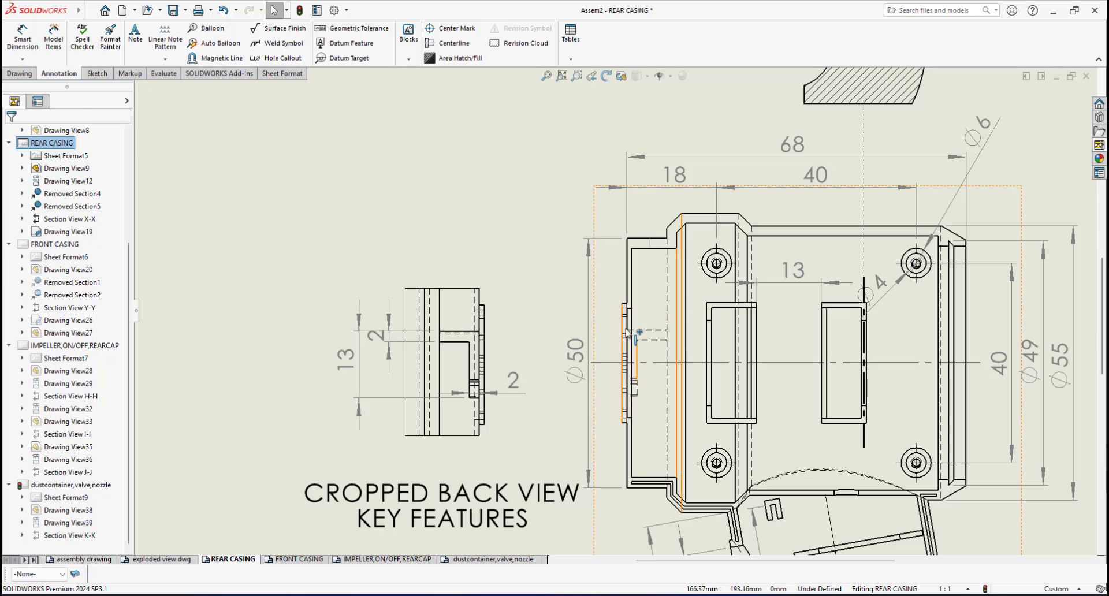
scroll(668, 341, down, 2)
scroll(668, 346, up, 4)
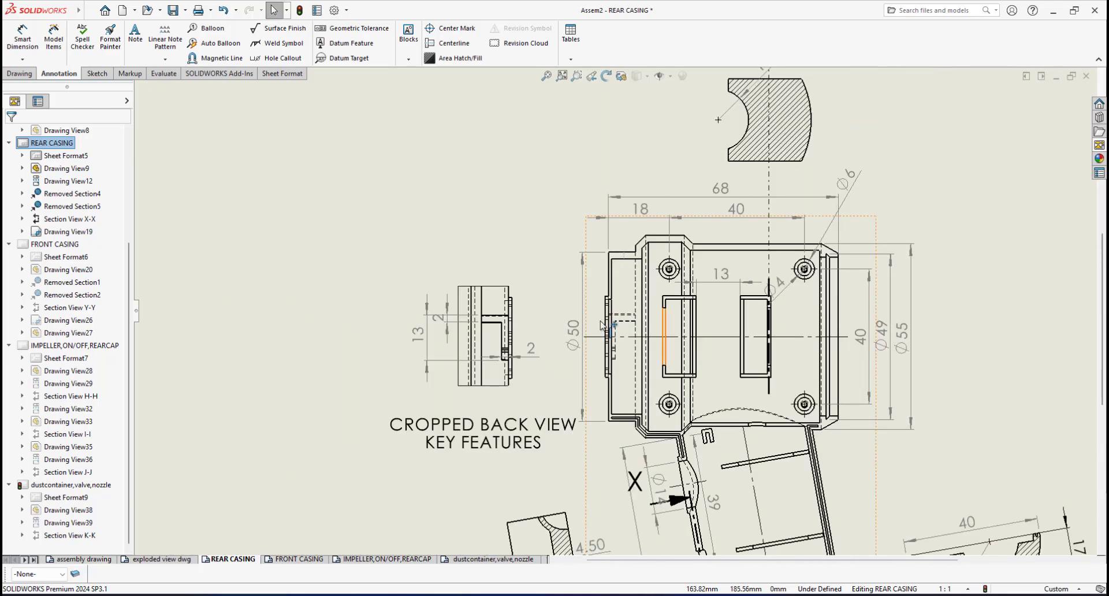
scroll(641, 317, down, 2)
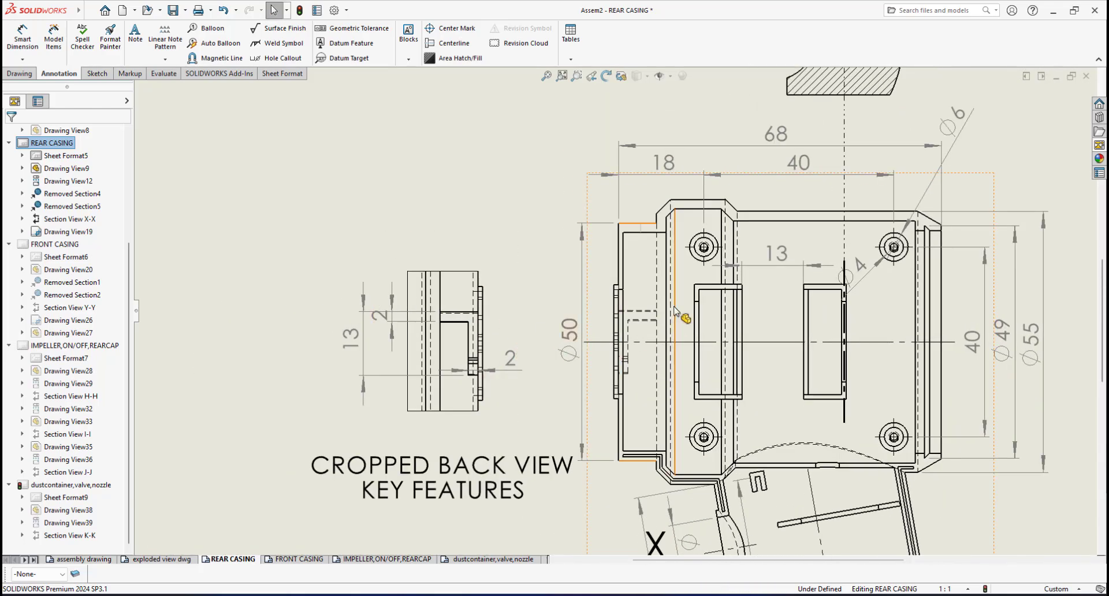
scroll(697, 354, up, 5)
scroll(630, 310, down, 3)
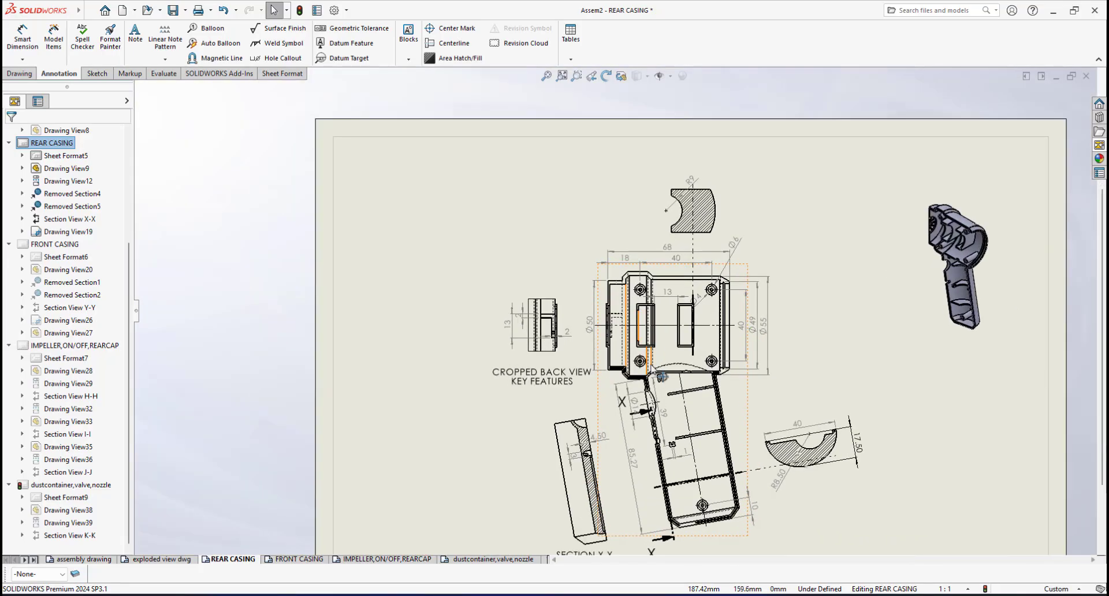
mouse_move(658, 349)
middle_down()
mouse_move(687, 277)
mouse_move(581, 365)
mouse_move(584, 314)
mouse_move(643, 300)
mouse_move(627, 328)
middle_up()
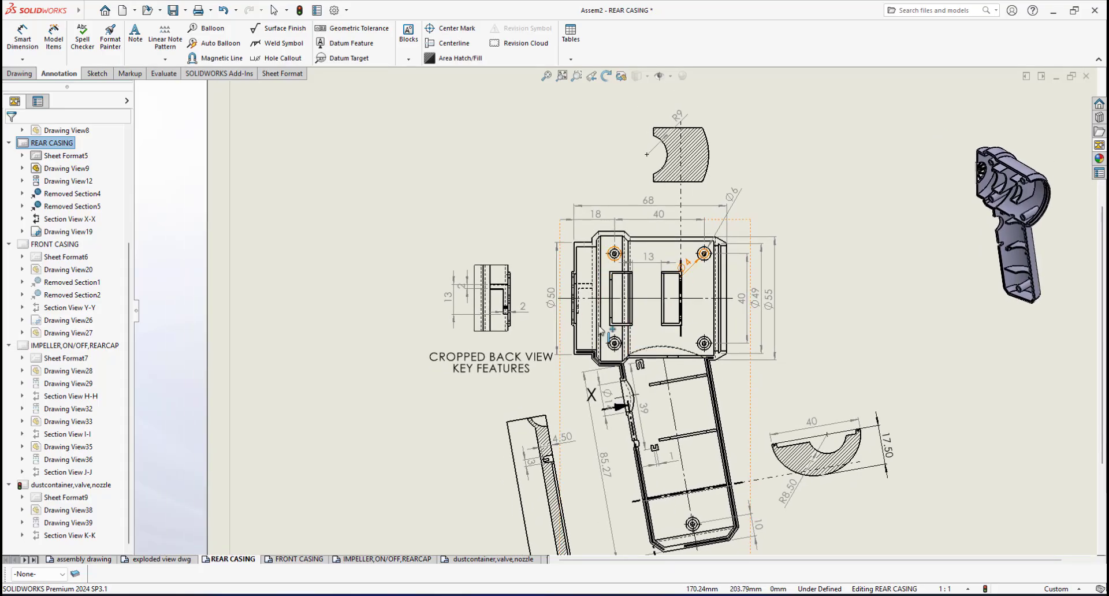
scroll(567, 294, down, 2)
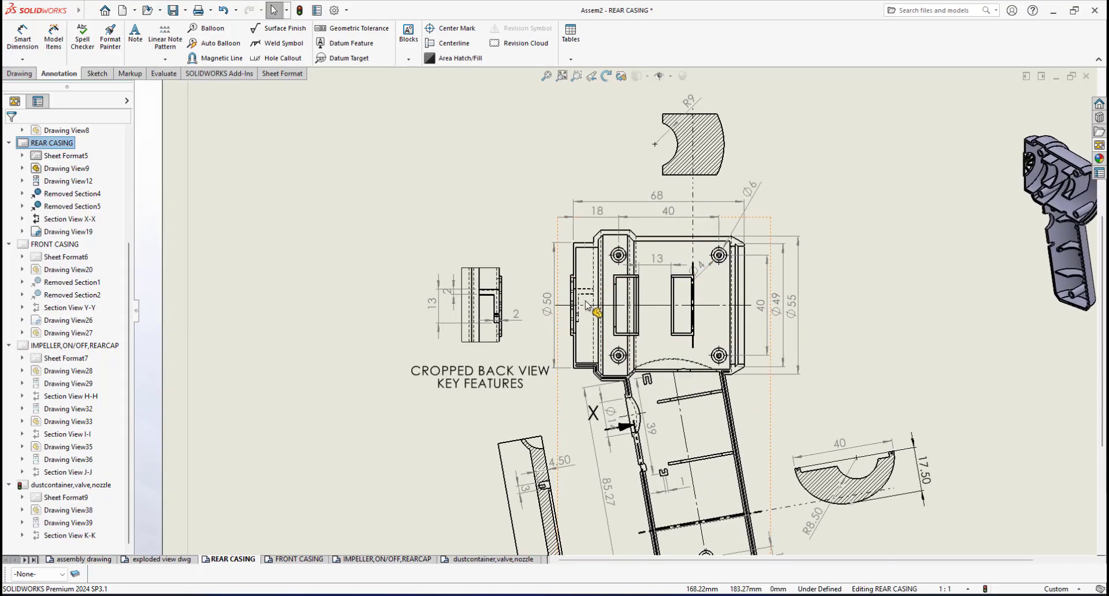
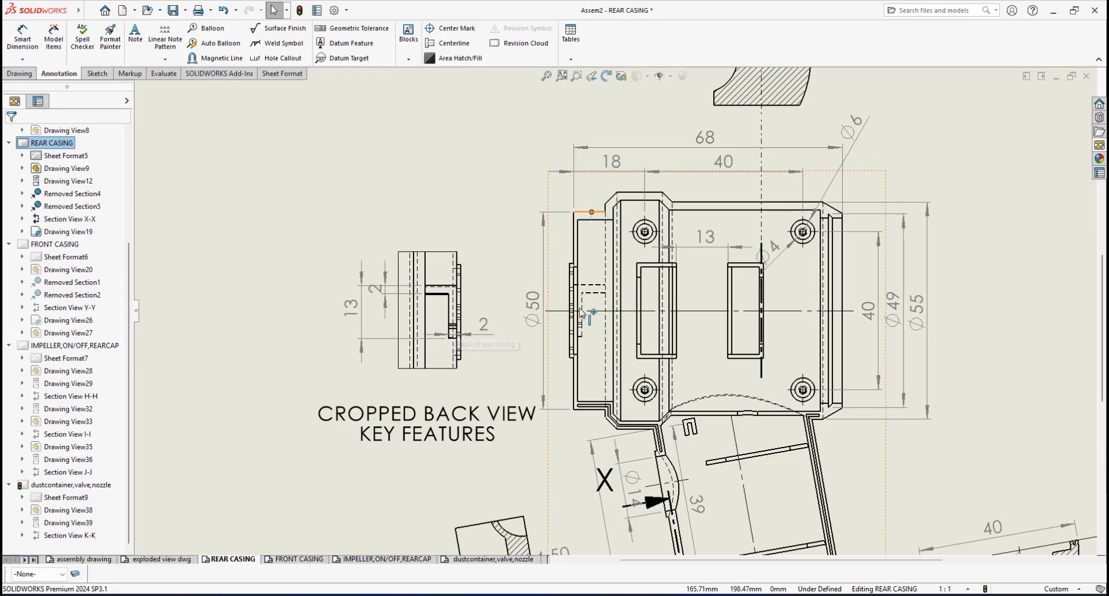
- Return to the dustcontainer,valve,nozzle sheet and compare the container's L-shaped slot with the cropped back view on the REAR CASING sheet
click(482, 553)
click(482, 559)
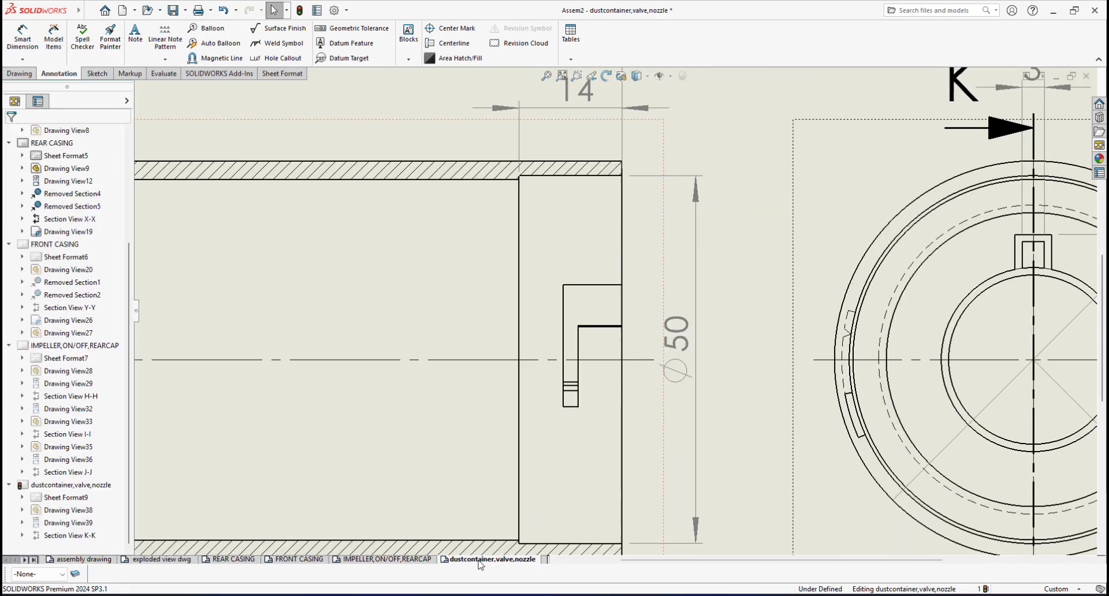
key(f)
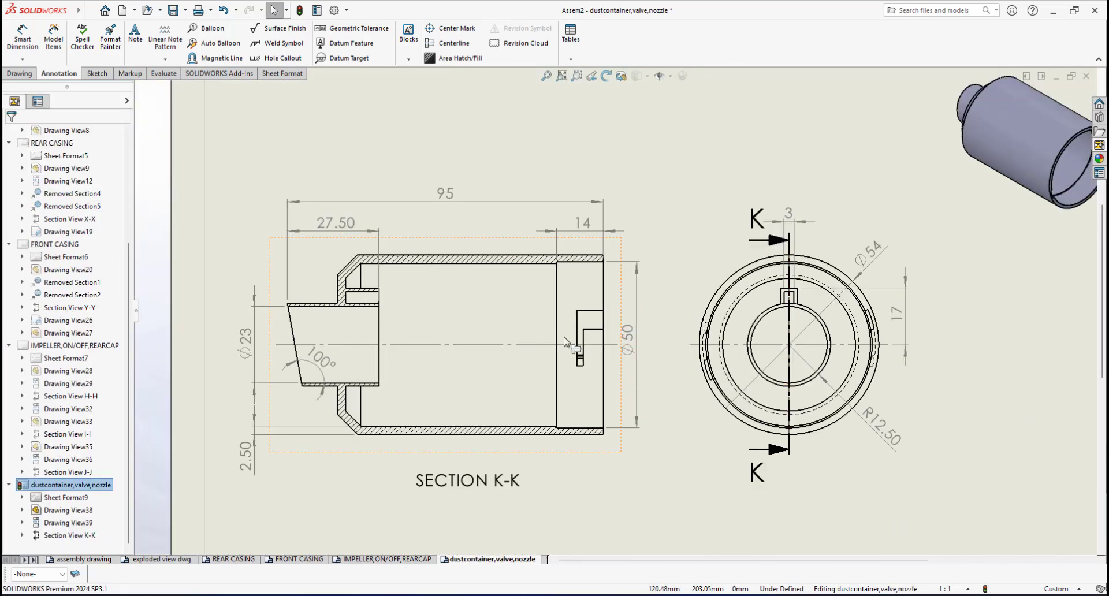
scroll(631, 300, down, 2)
scroll(683, 292, down, 4)
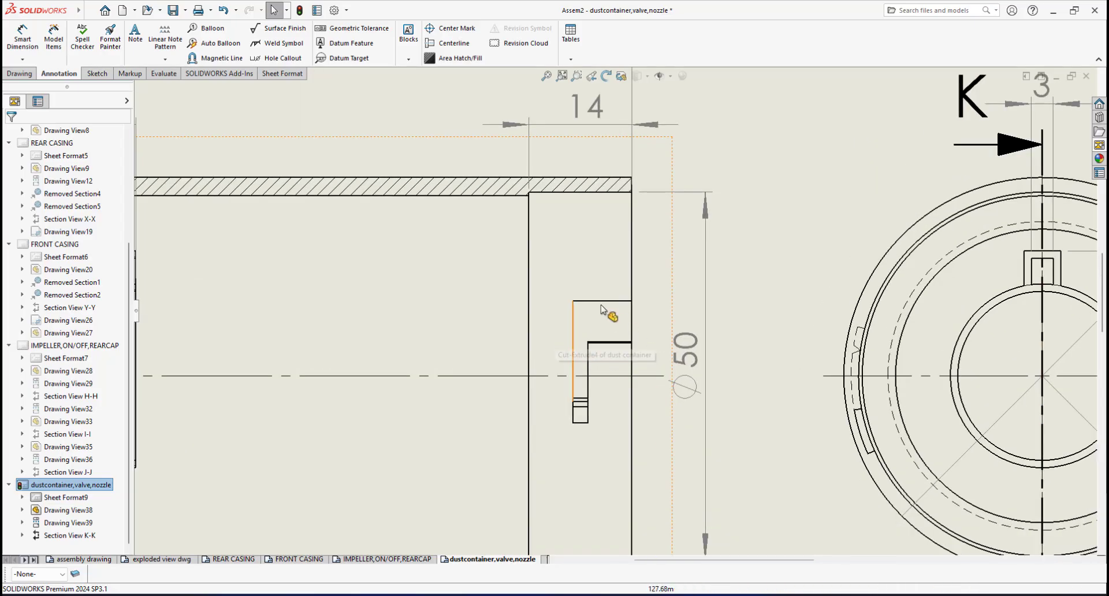
click(233, 559)
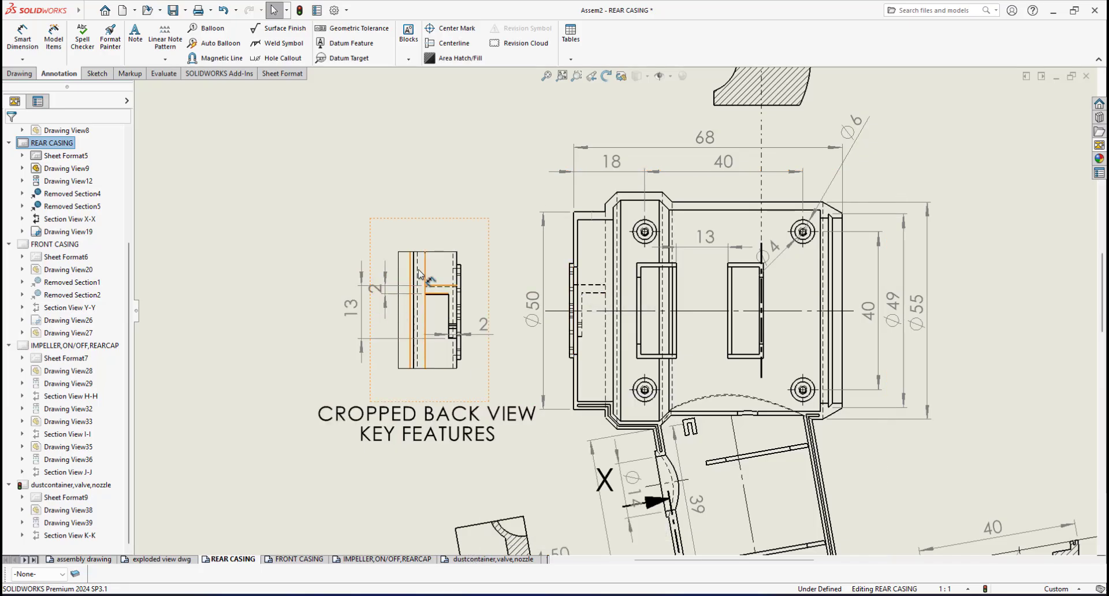
click(483, 560)
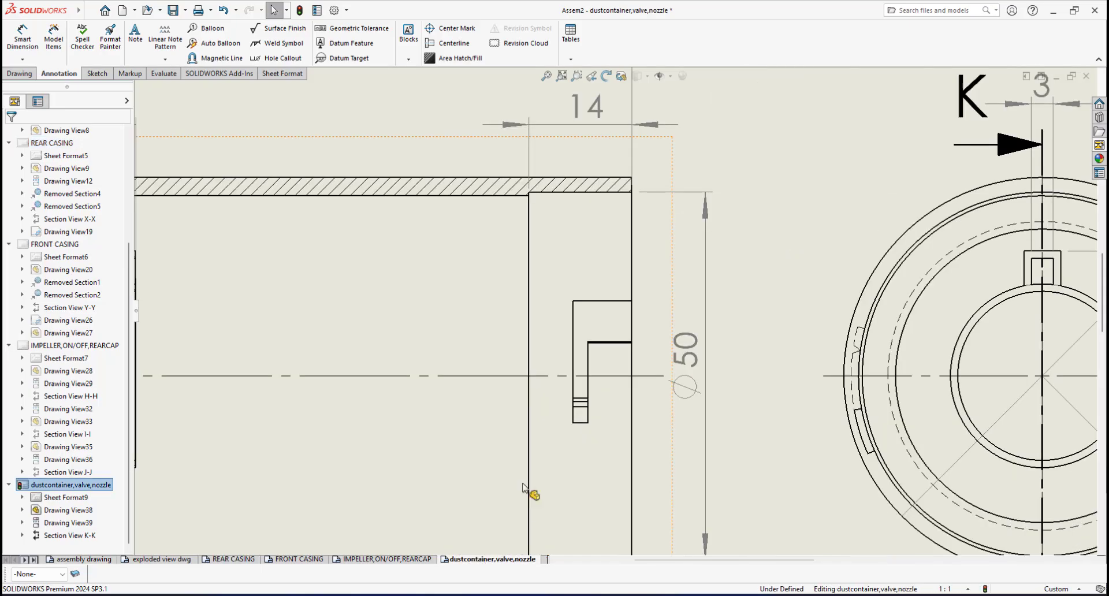
scroll(606, 358, down, 3)
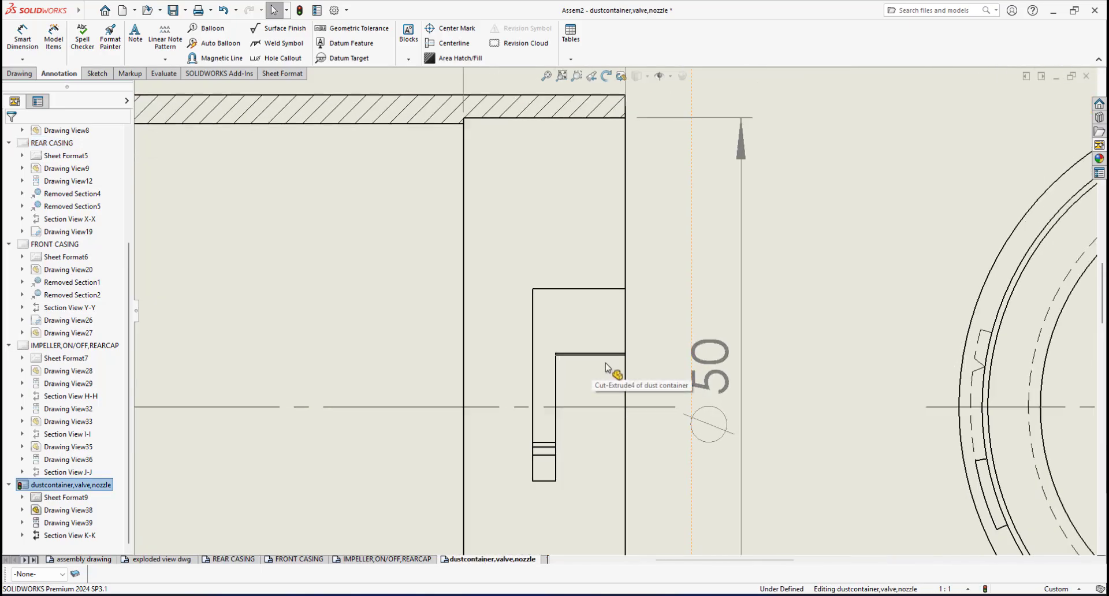
scroll(601, 342, up, 2)
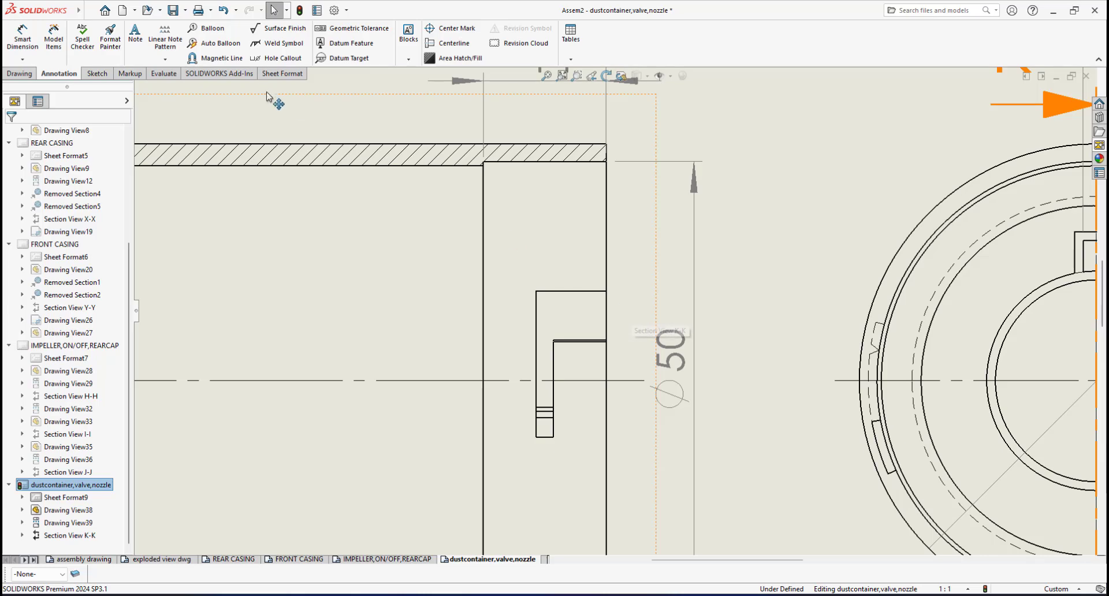
- Dimension the L-shaped slot's full height between its upper and lower horizontal edges in Section K-K, placing the dimension outside the container's open end
click(31, 30)
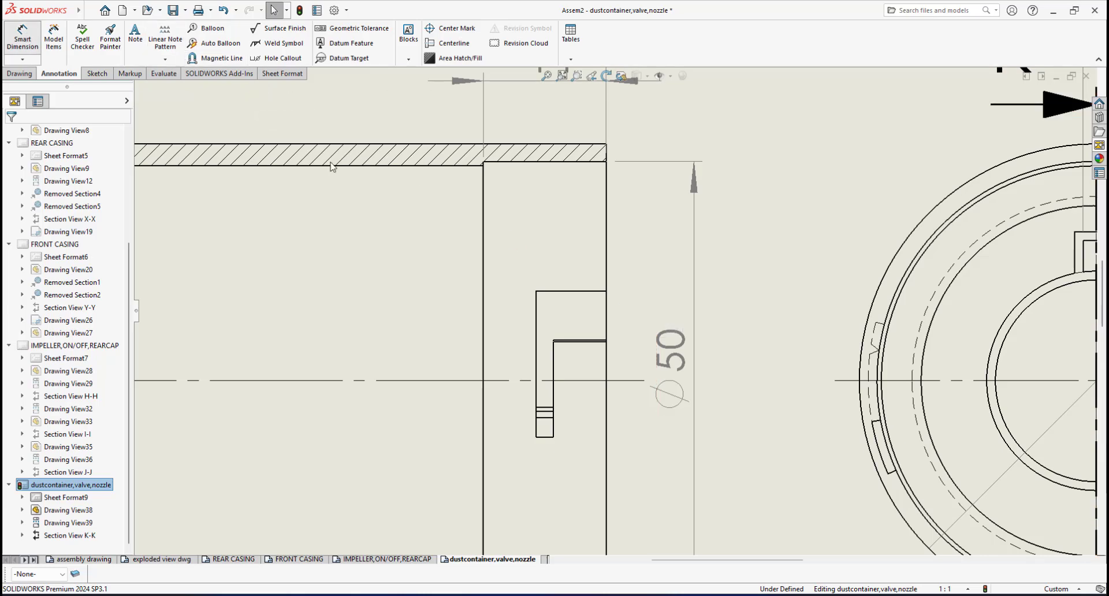
click(596, 292)
click(543, 437)
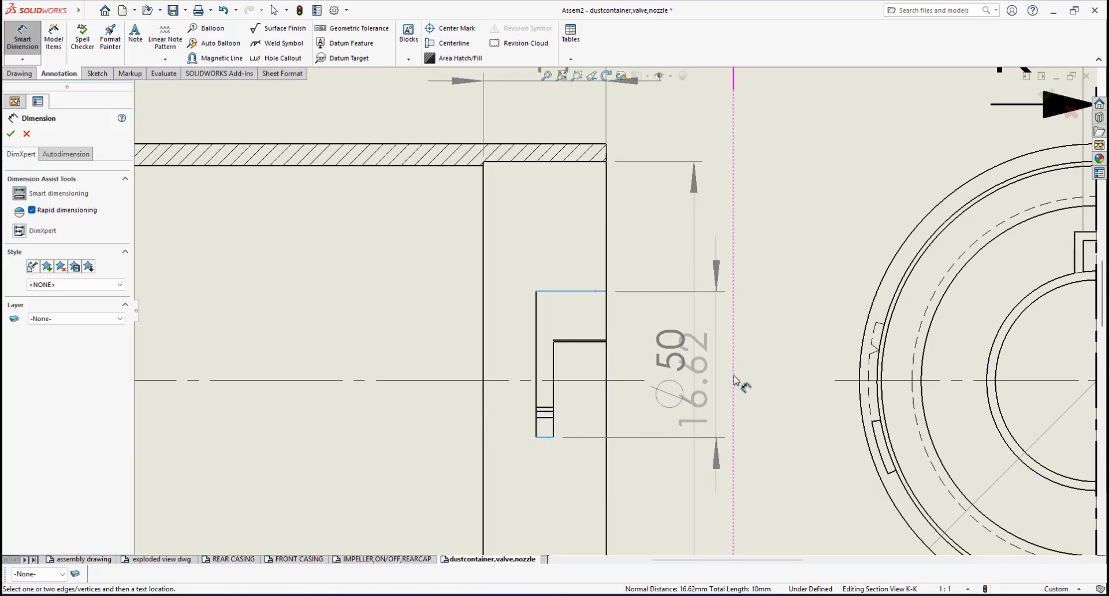
scroll(750, 383, up, 2)
scroll(728, 361, down, 1)
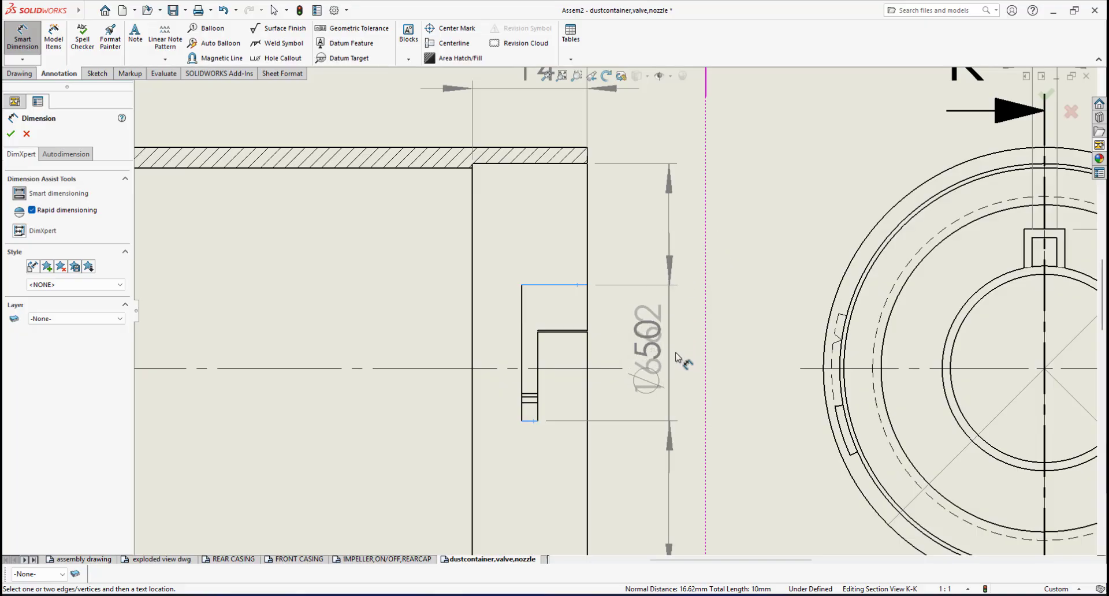
click(680, 342)
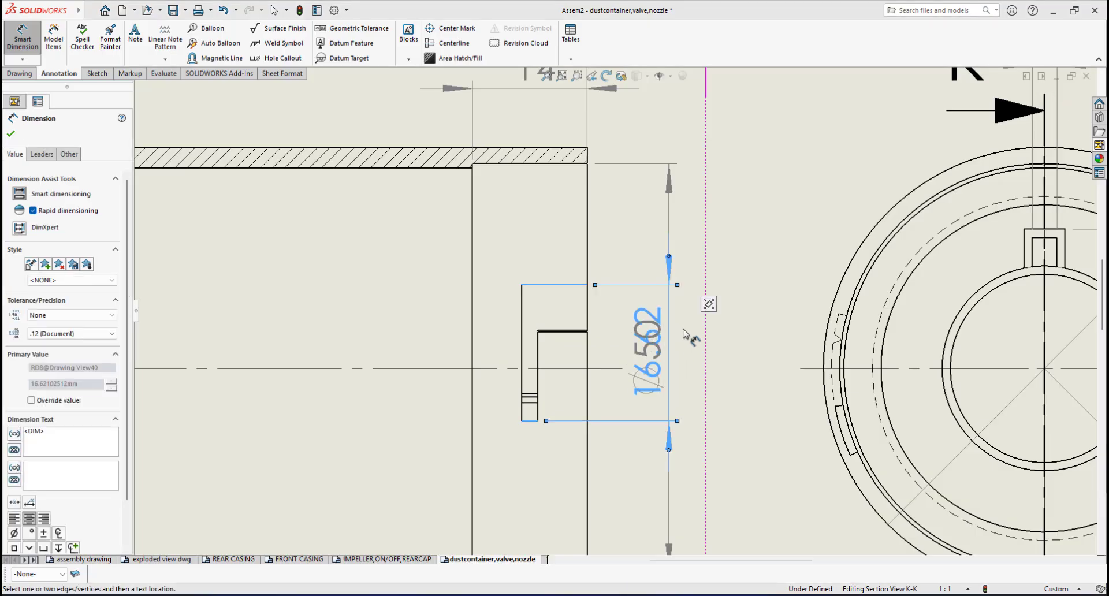
right_click(726, 227)
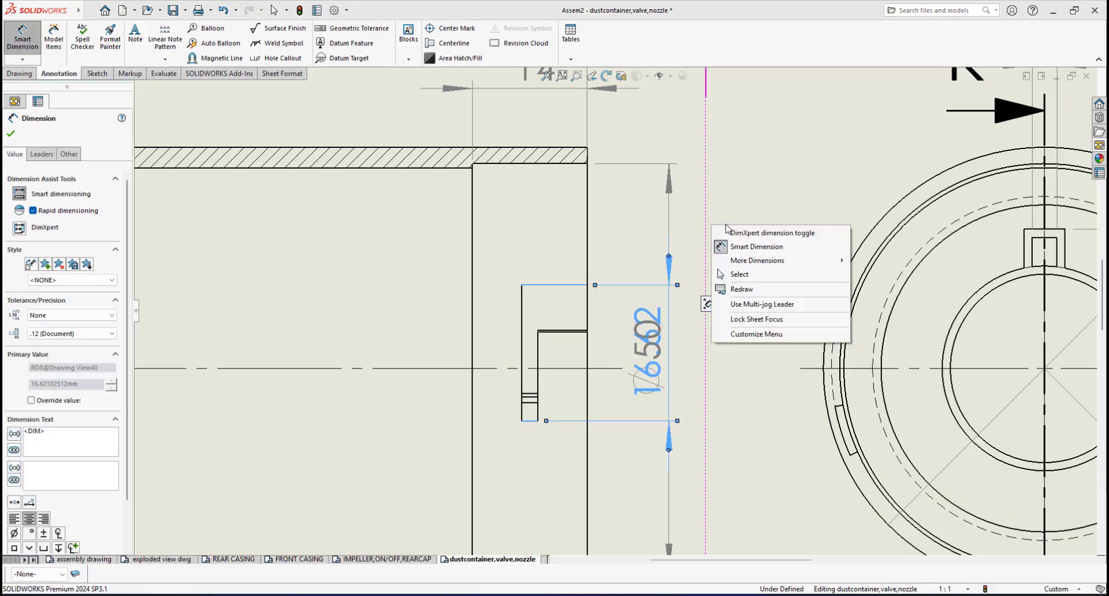
click(739, 274)
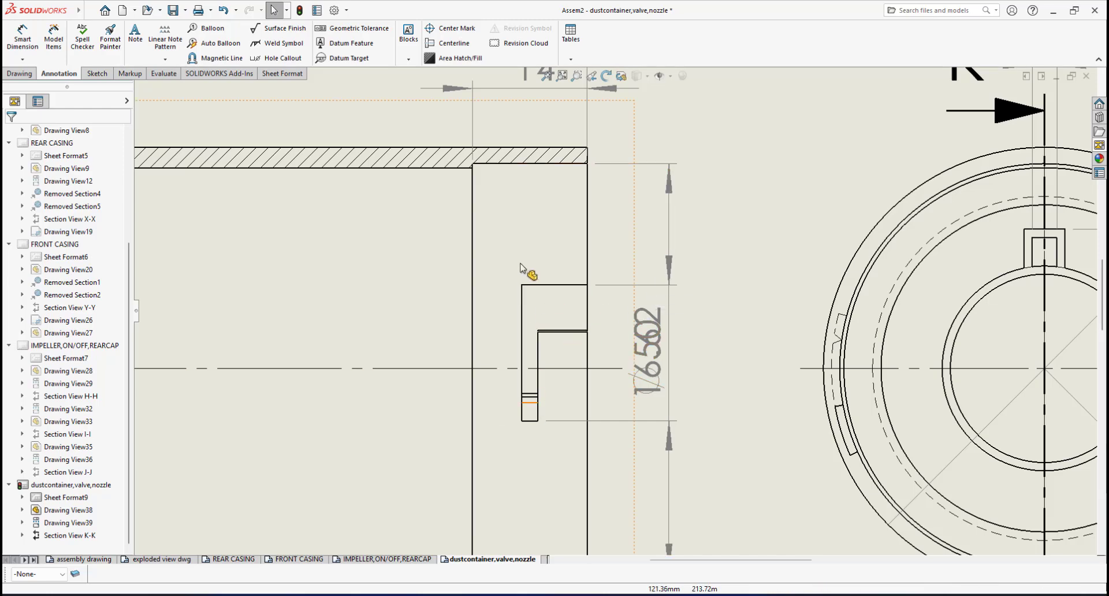
- Check the slot's key features on the REAR CASING sheet and move Section K-K's Ø50 dimension outward, clear of the slot height dimension
click(228, 559)
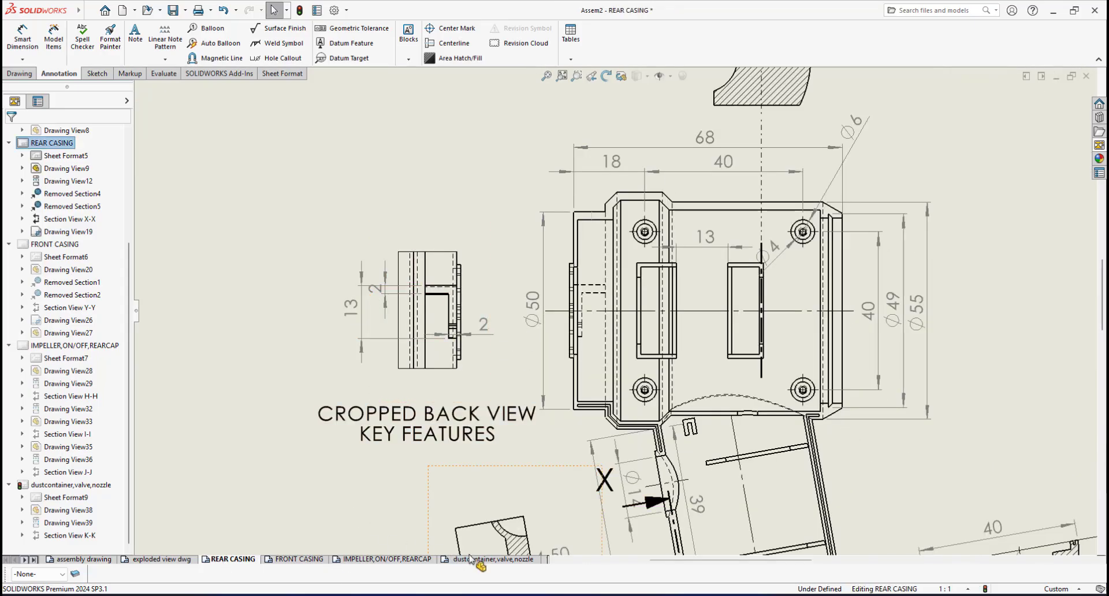
click(500, 561)
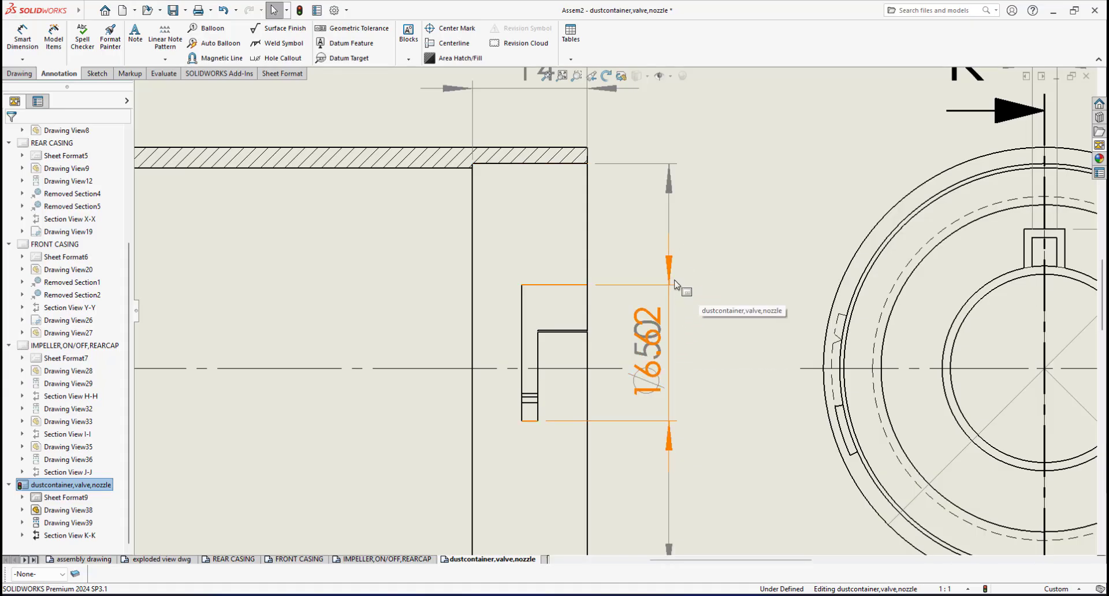
scroll(677, 323, up, 1)
scroll(677, 327, up, 1)
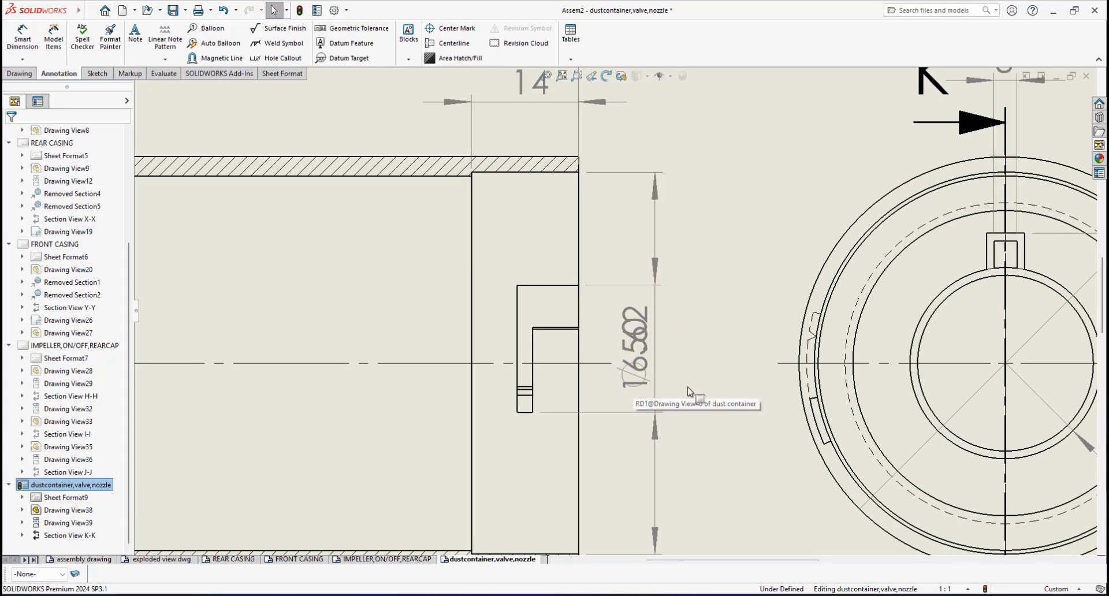
scroll(621, 384, up, 1)
scroll(618, 387, down, 1)
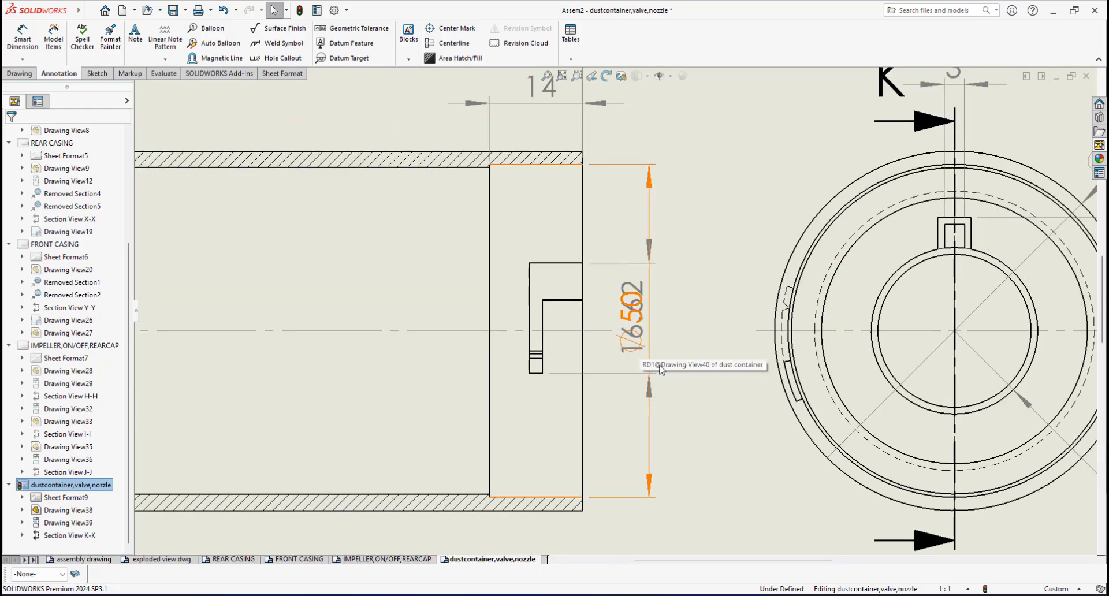
drag(626, 333, 667, 325)
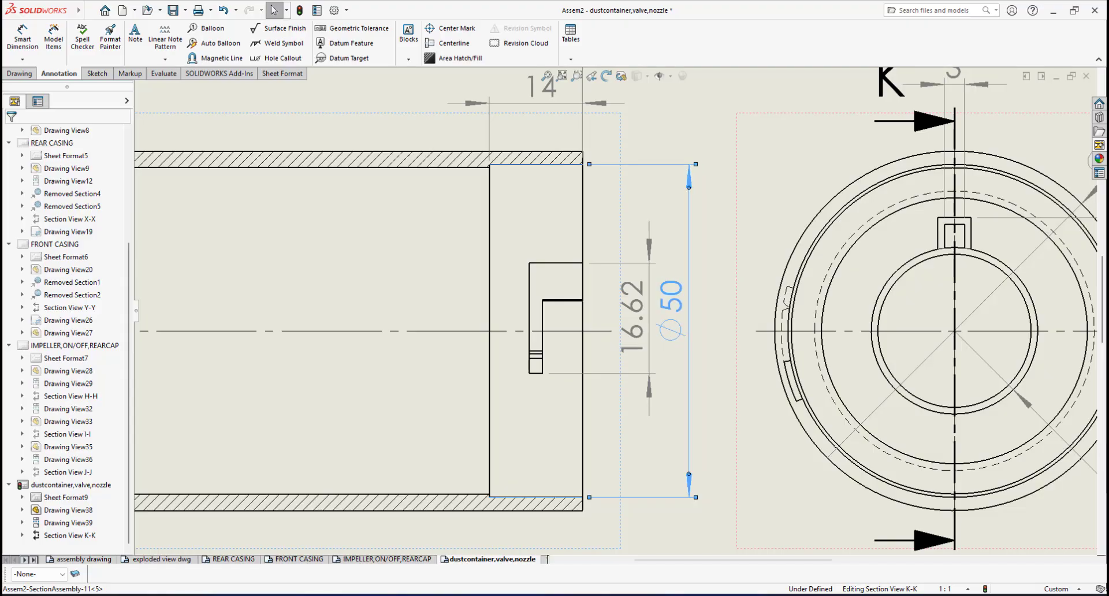
- Replace the dimension text of the slot's height in Section K-K with 16
scroll(627, 326, down, 1)
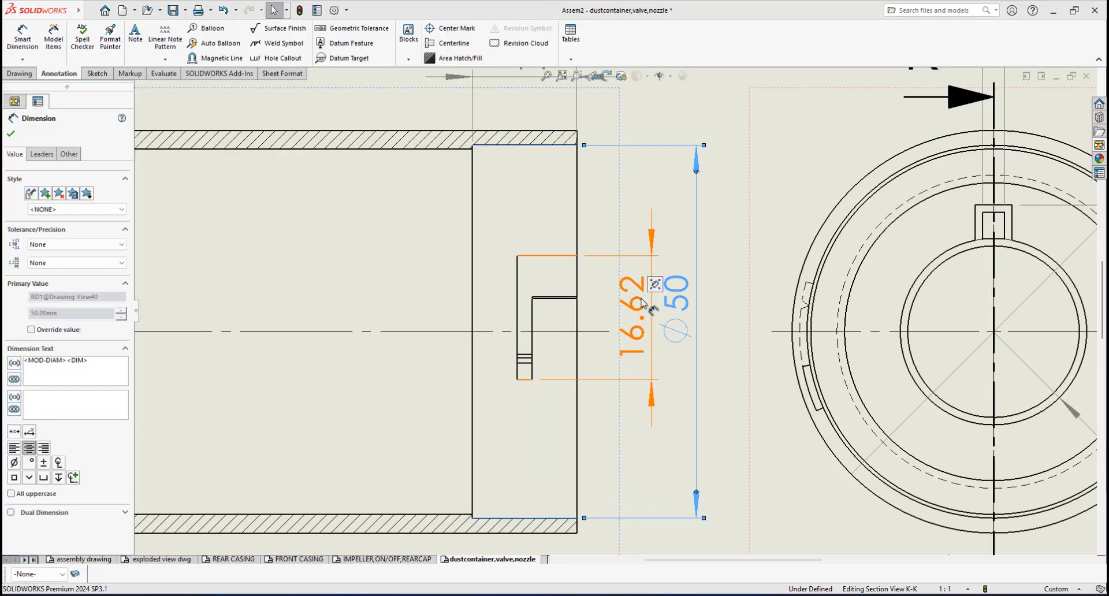
scroll(642, 302, down, 1)
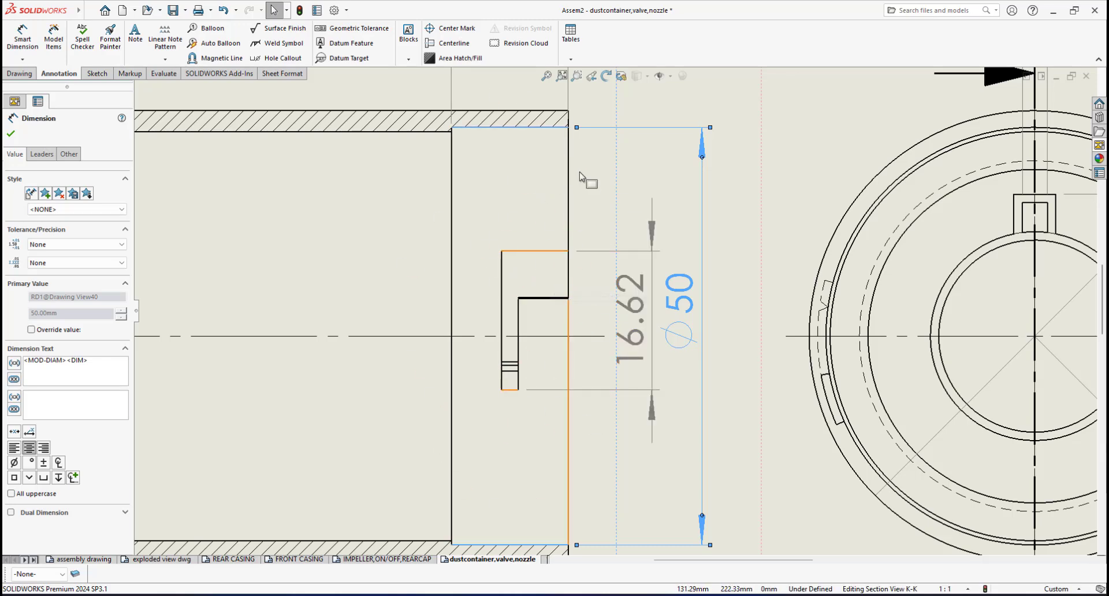
scroll(653, 324, down, 1)
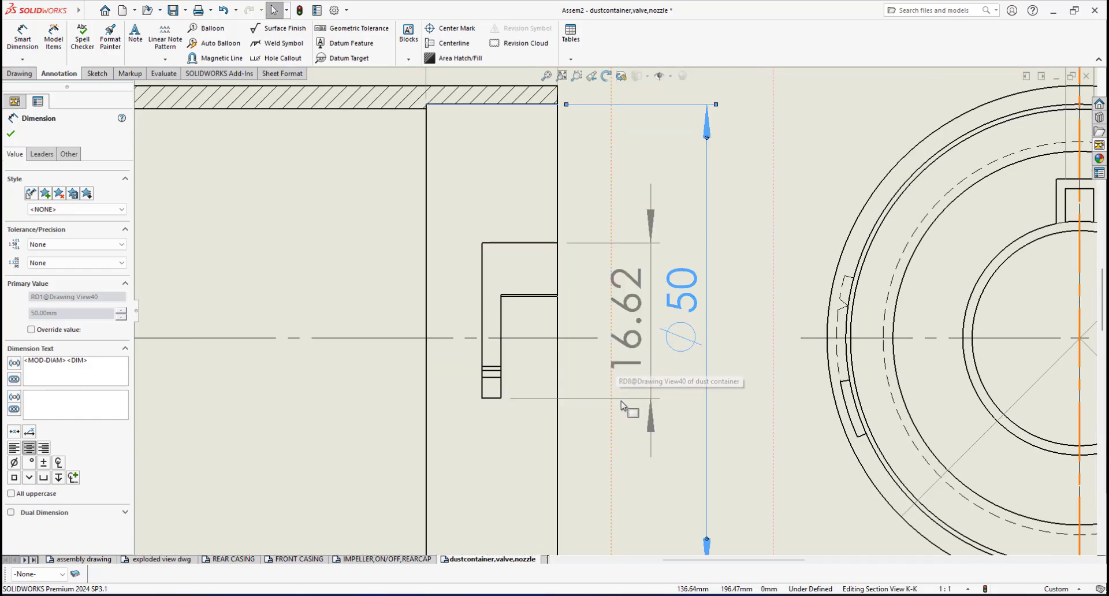
click(625, 374)
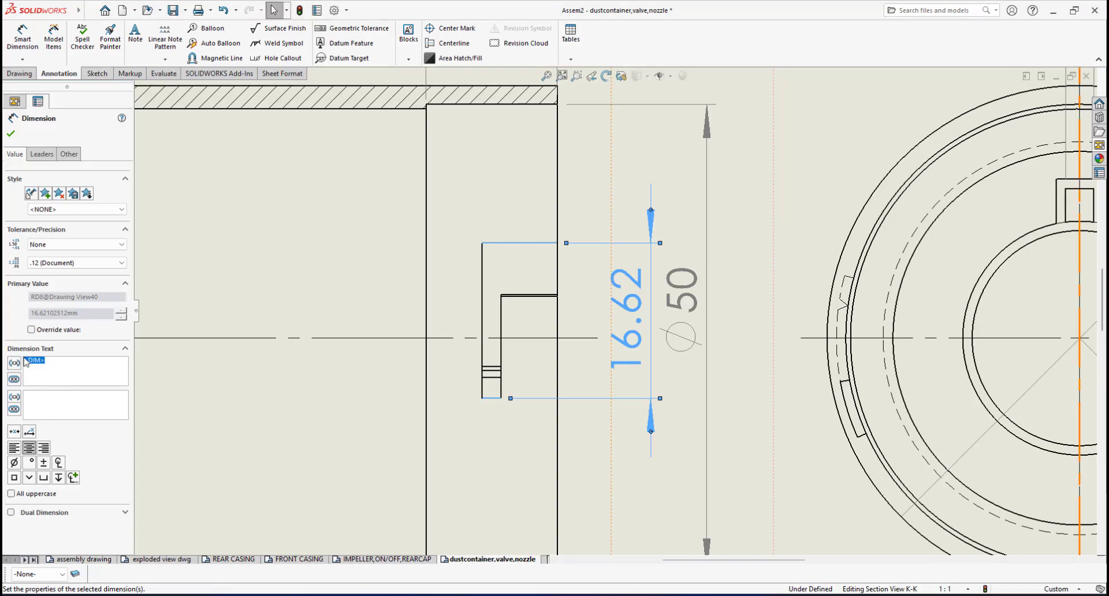
text(16)
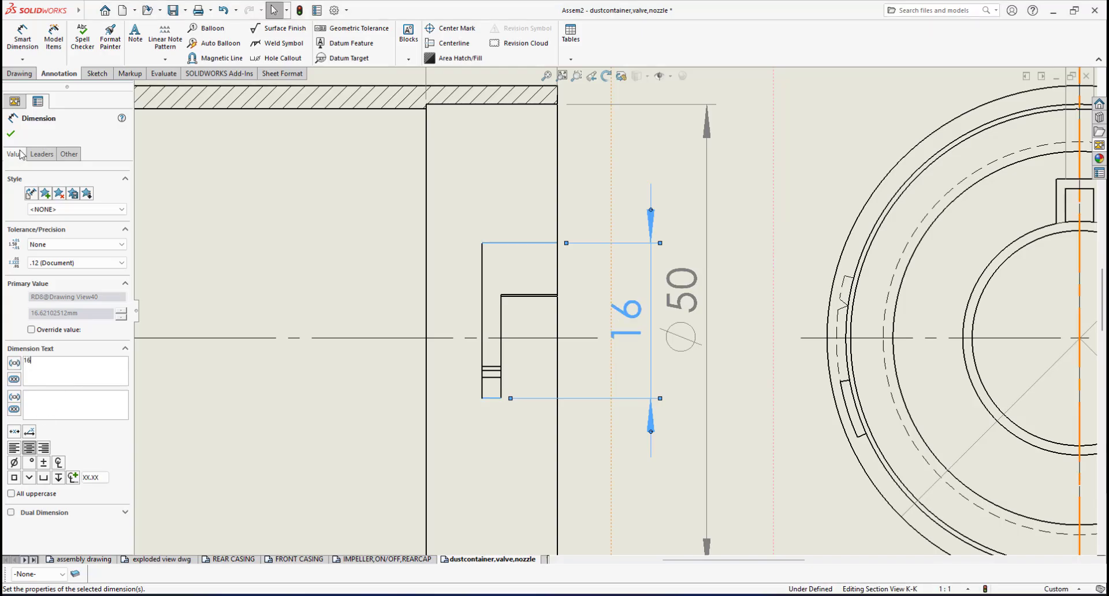
click(12, 134)
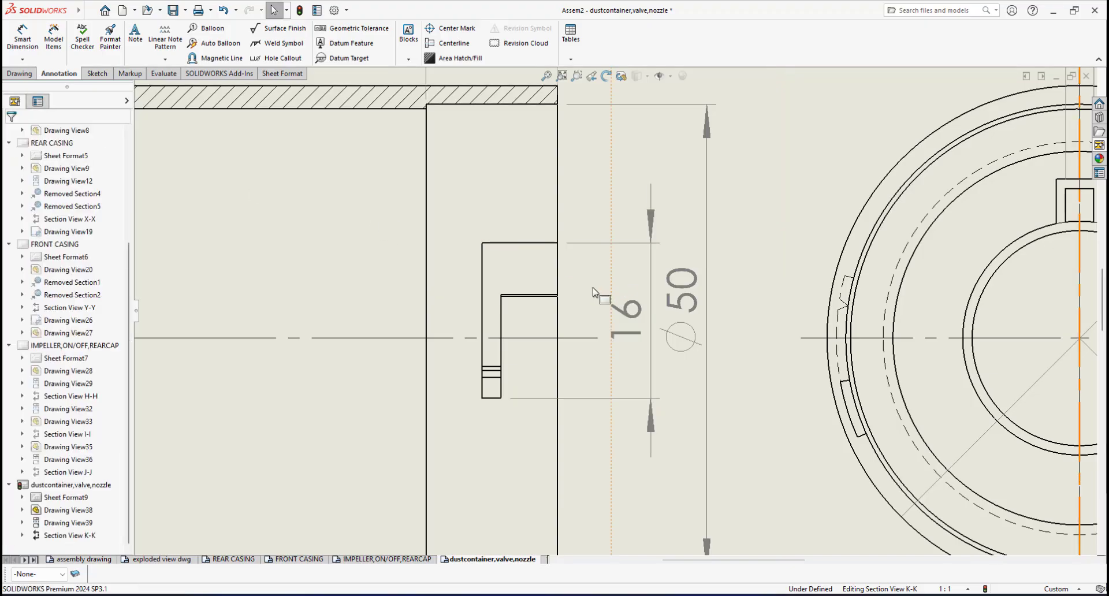
- Dimension the L-shaped slot's depth from the container's open end in Section K-K, place it above the slot and set its precision to None
click(23, 41)
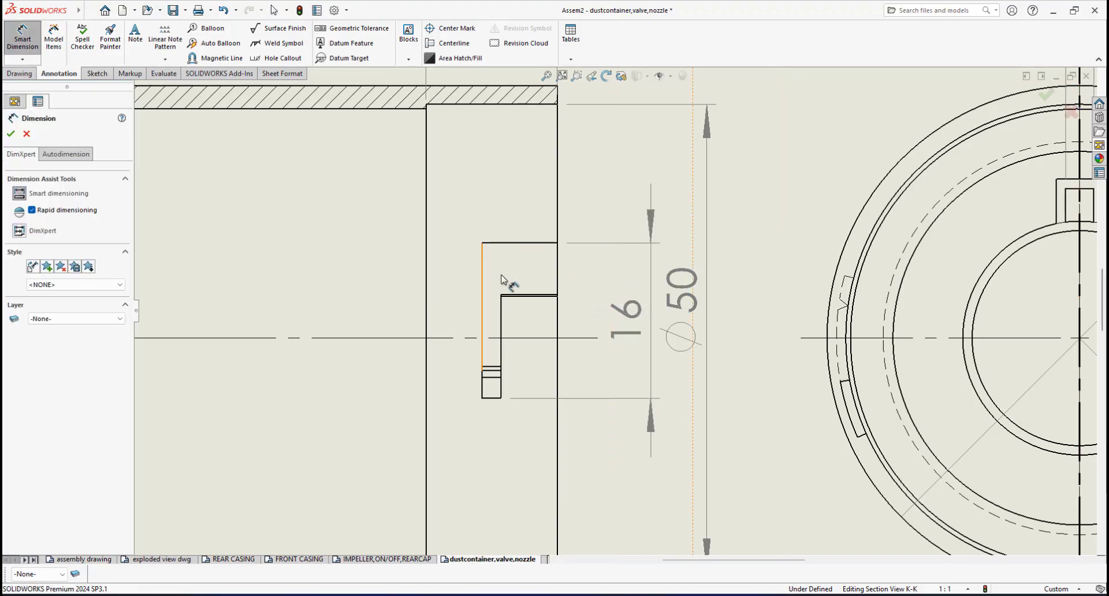
click(484, 260)
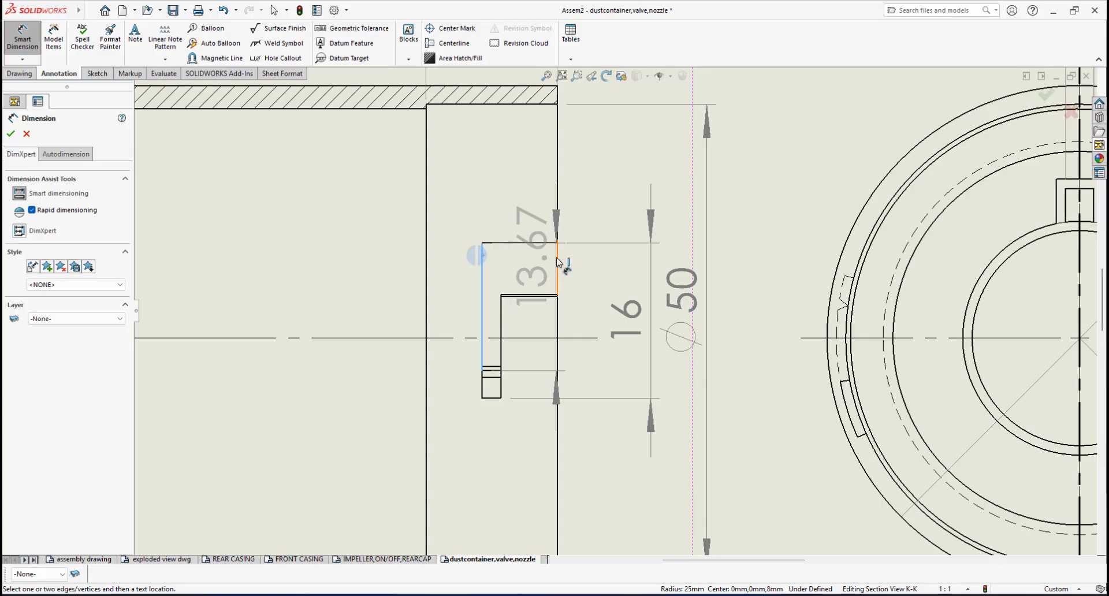
click(557, 261)
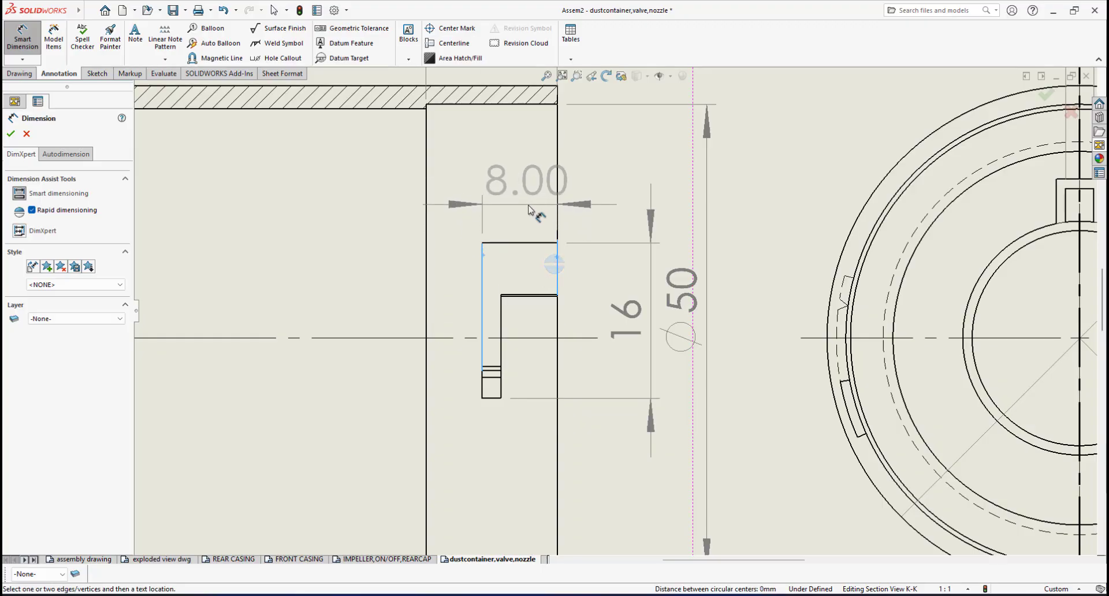
click(529, 210)
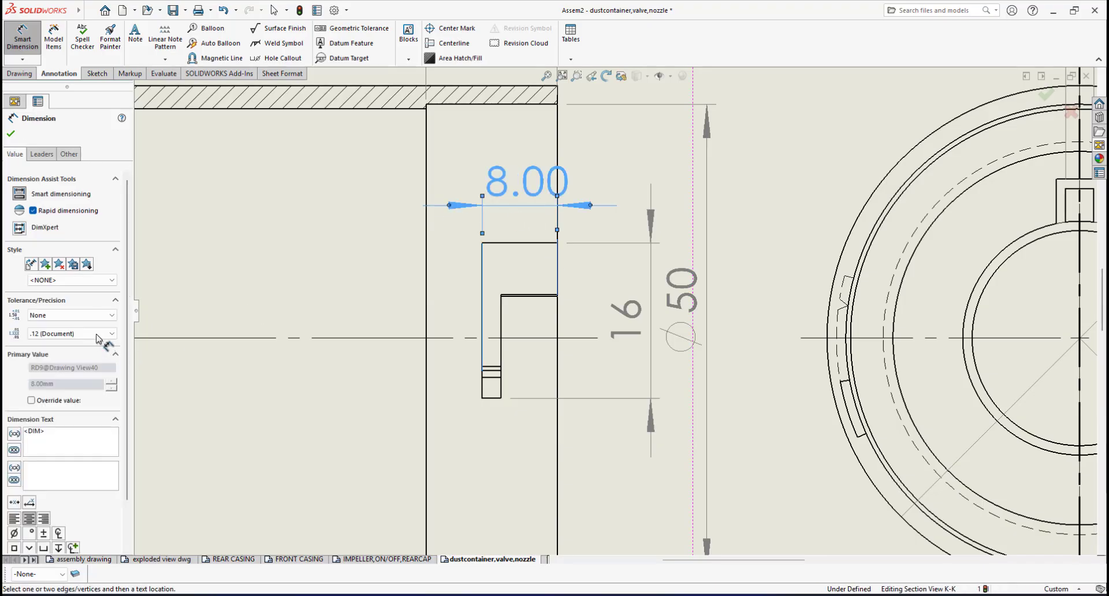
click(97, 335)
scroll(97, 358, up, 1)
click(69, 343)
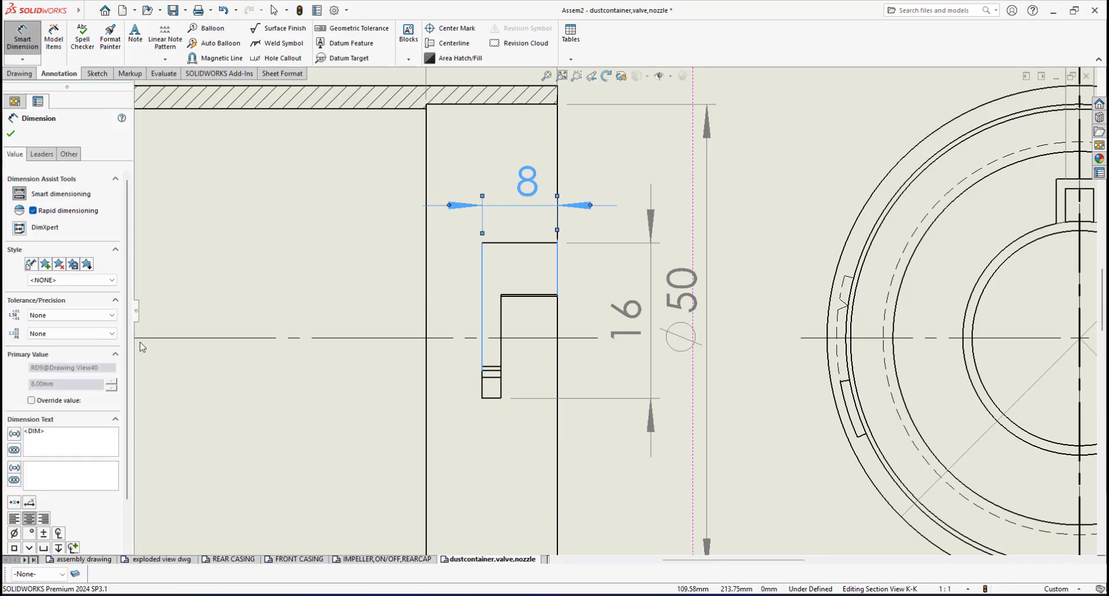
key(Escape)
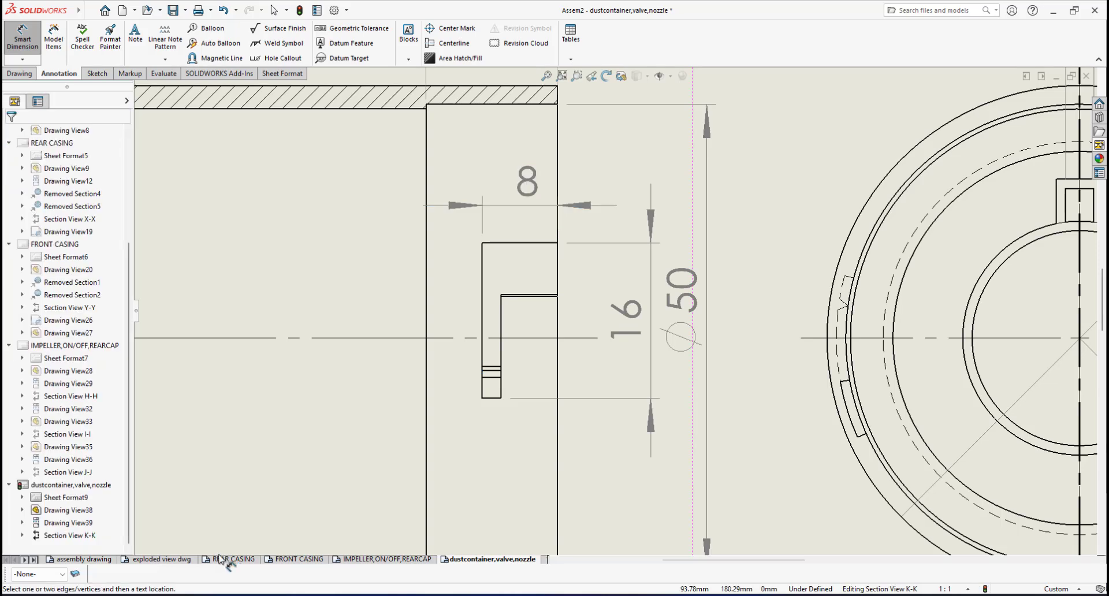
- Open the REAR CASING sheet and examine which L-shaped slot dimensions the cropped back view of key features contains
click(223, 560)
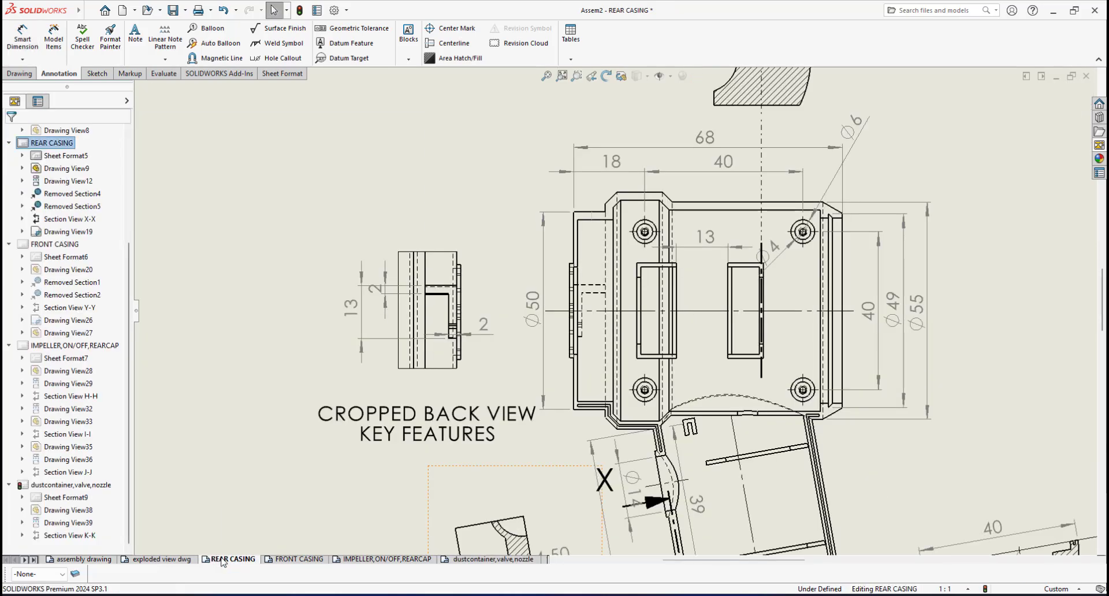
scroll(466, 283, up, 4)
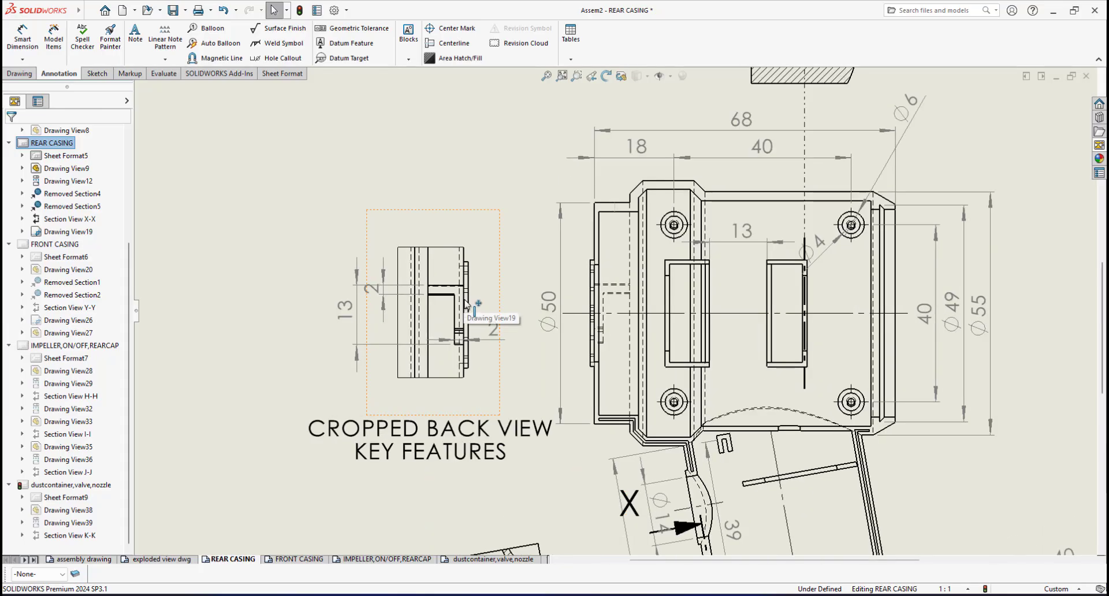
scroll(566, 298, down, 5)
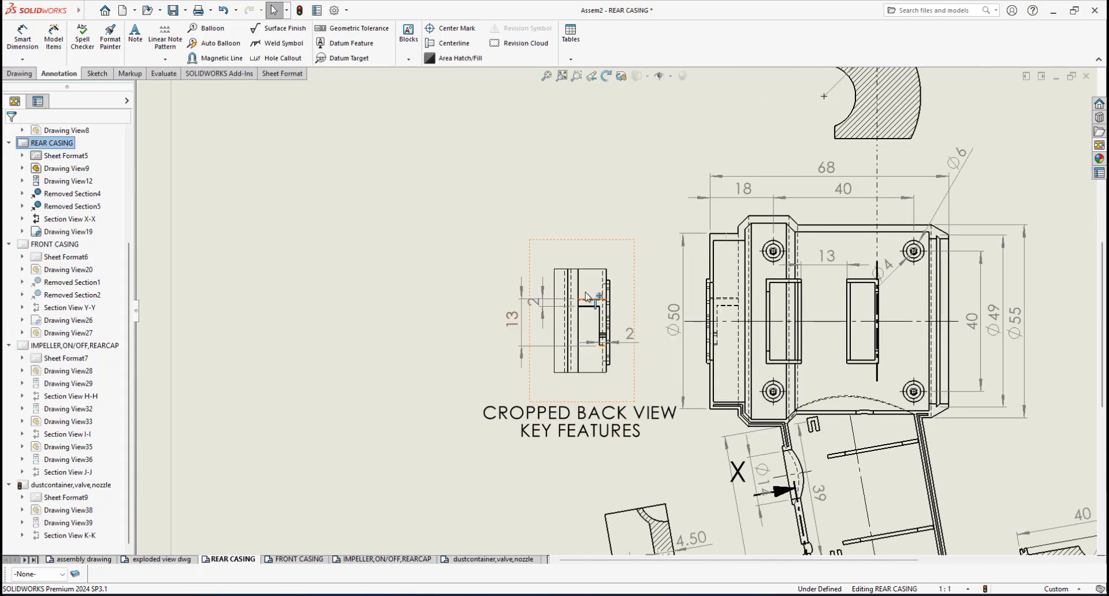
scroll(638, 308, up, 1)
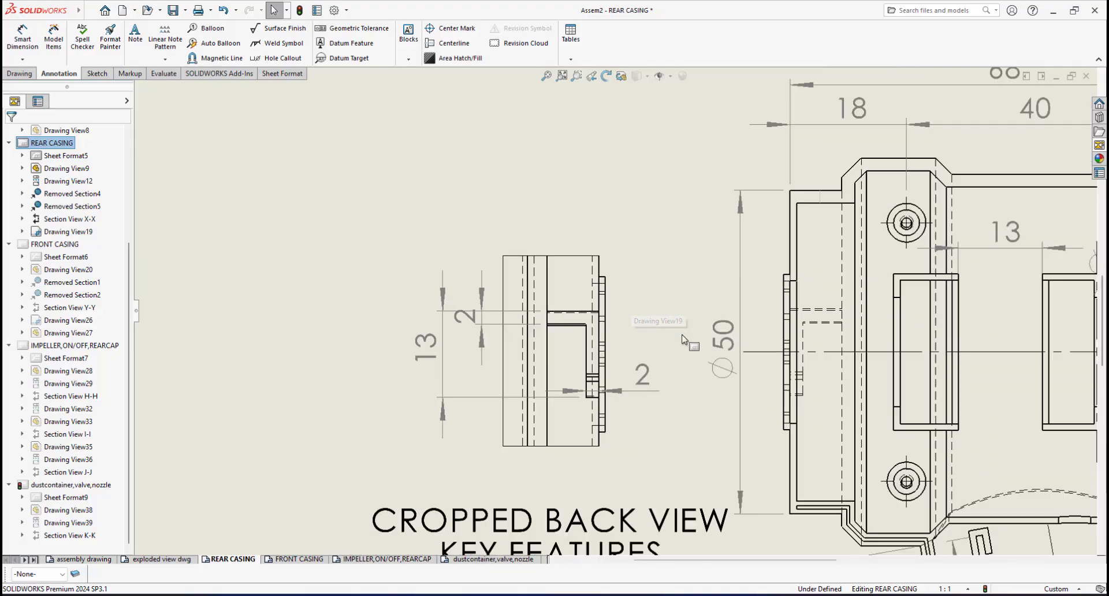
scroll(719, 333, up, 4)
scroll(616, 315, down, 6)
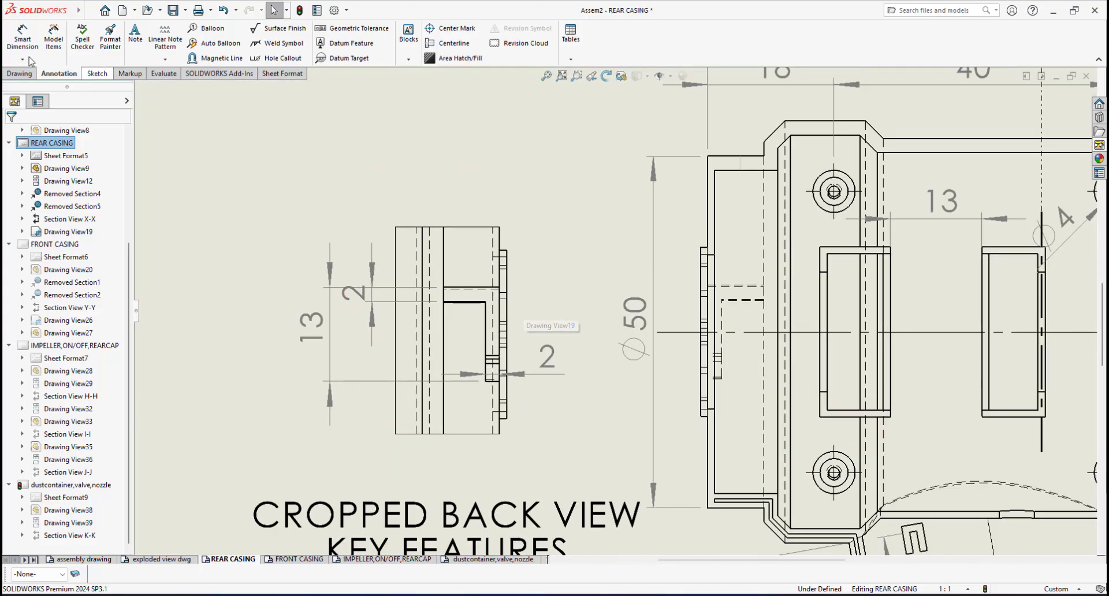
- Dimension the L-shaped slot's horizontal depth between its two vertical boundary edges in the REAR CASING sheet's cropped back view
click(23, 39)
scroll(543, 330, down, 4)
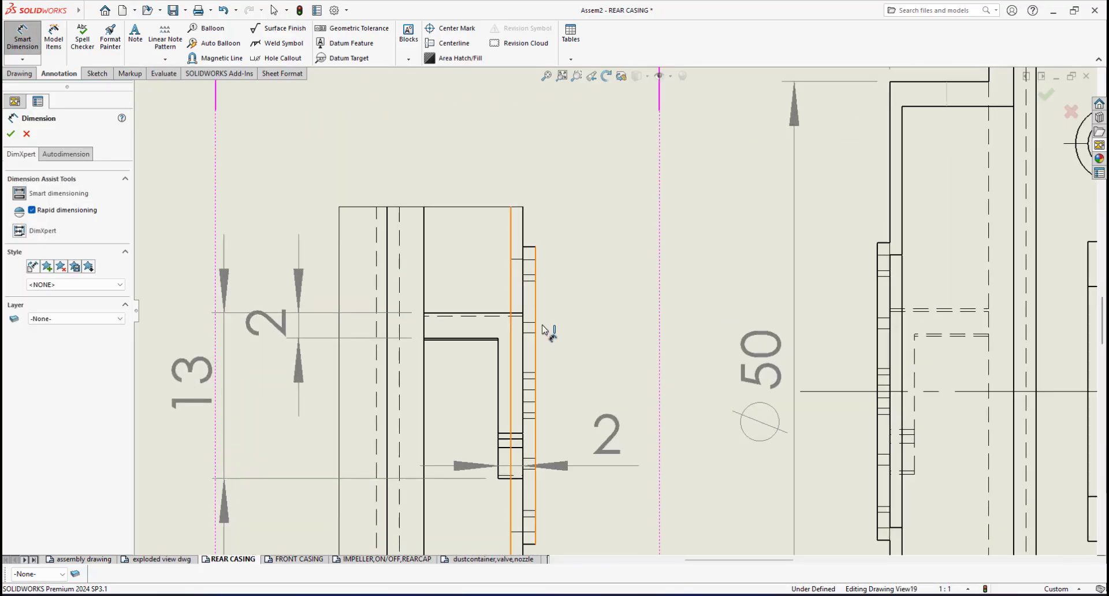
scroll(545, 306, up, 4)
scroll(624, 296, up, 3)
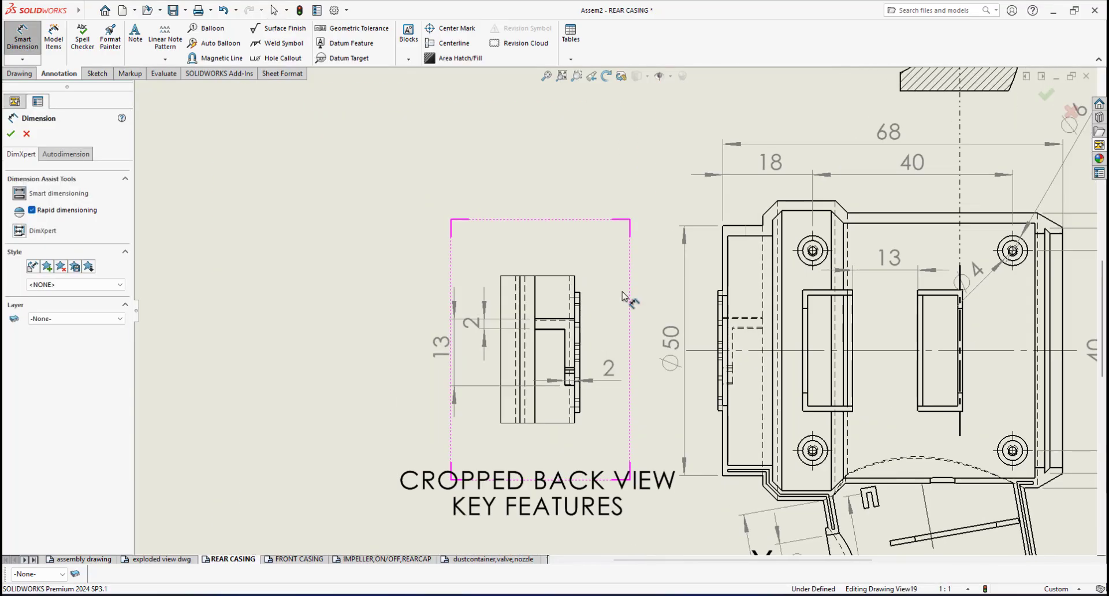
scroll(641, 283, down, 5)
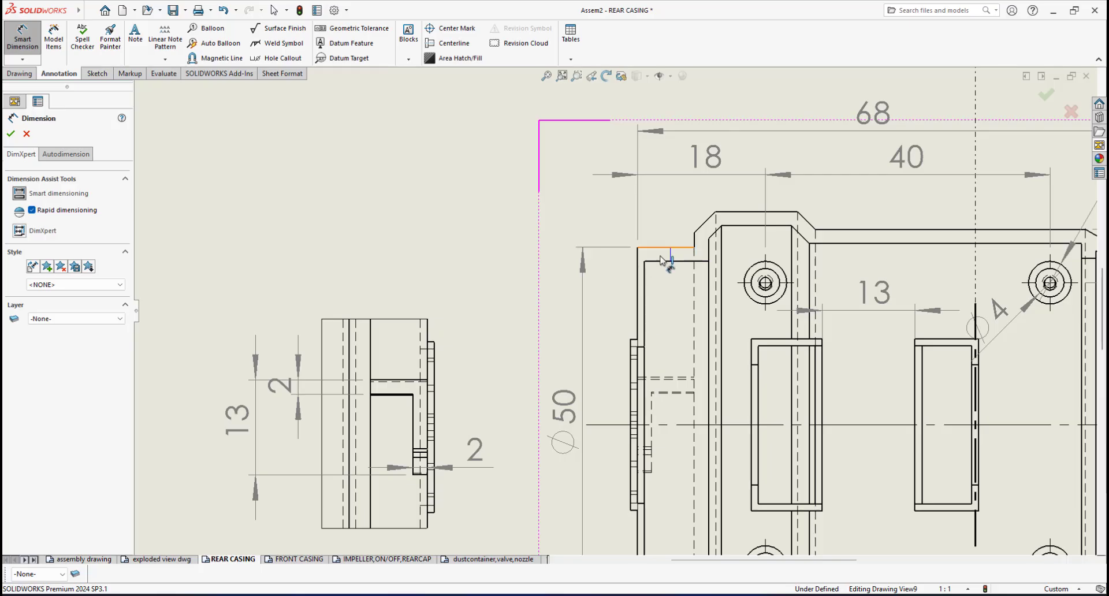
scroll(578, 277, up, 4)
scroll(491, 292, down, 1)
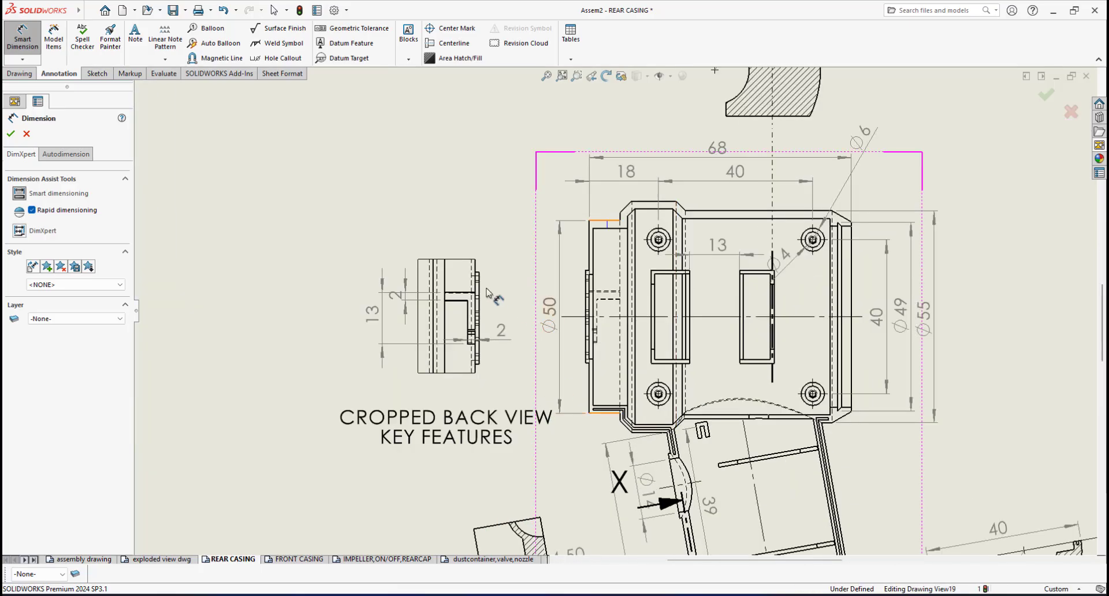
scroll(487, 293, down, 5)
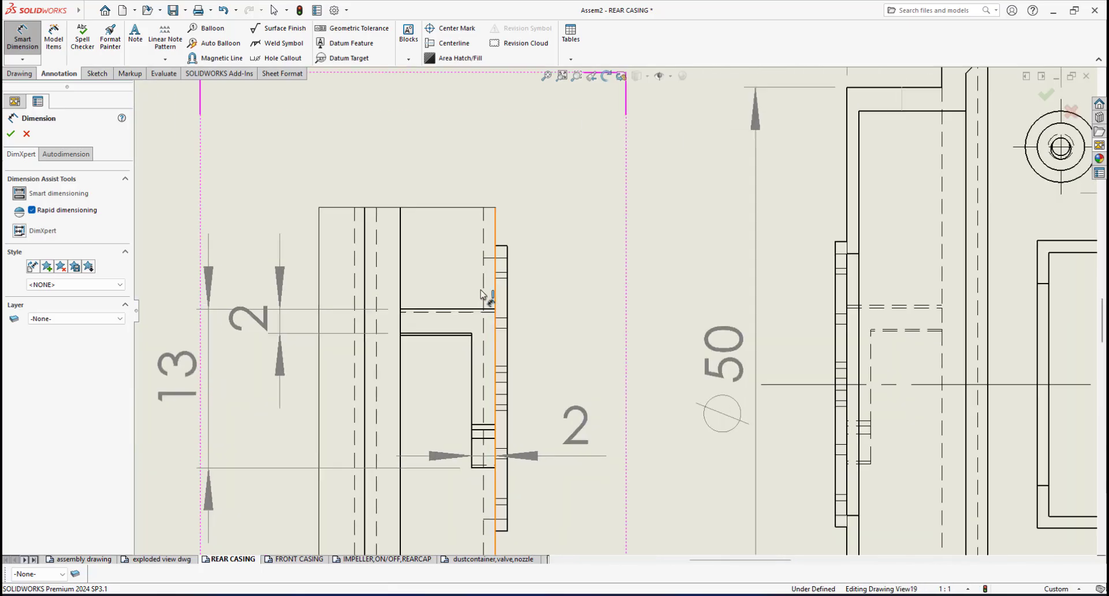
click(397, 327)
click(505, 329)
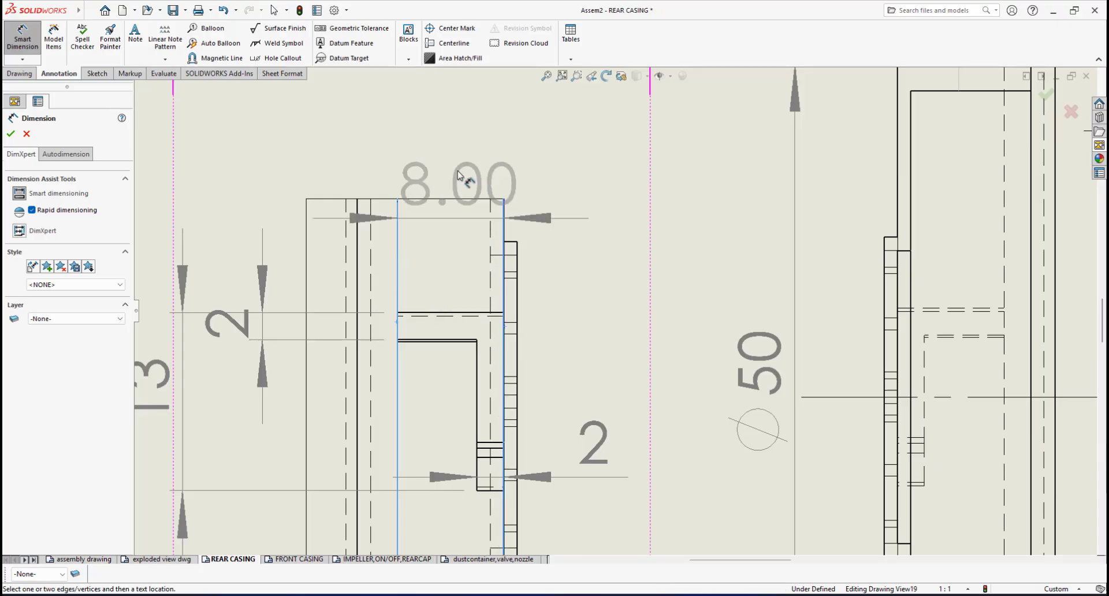
scroll(462, 179, up, 3)
scroll(549, 220, down, 2)
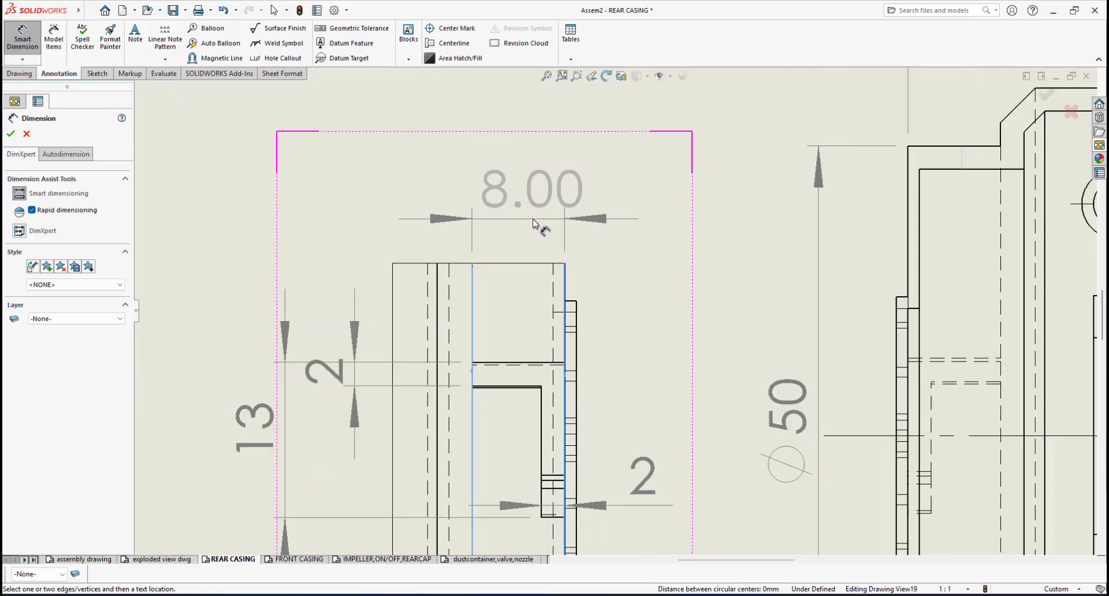
click(533, 220)
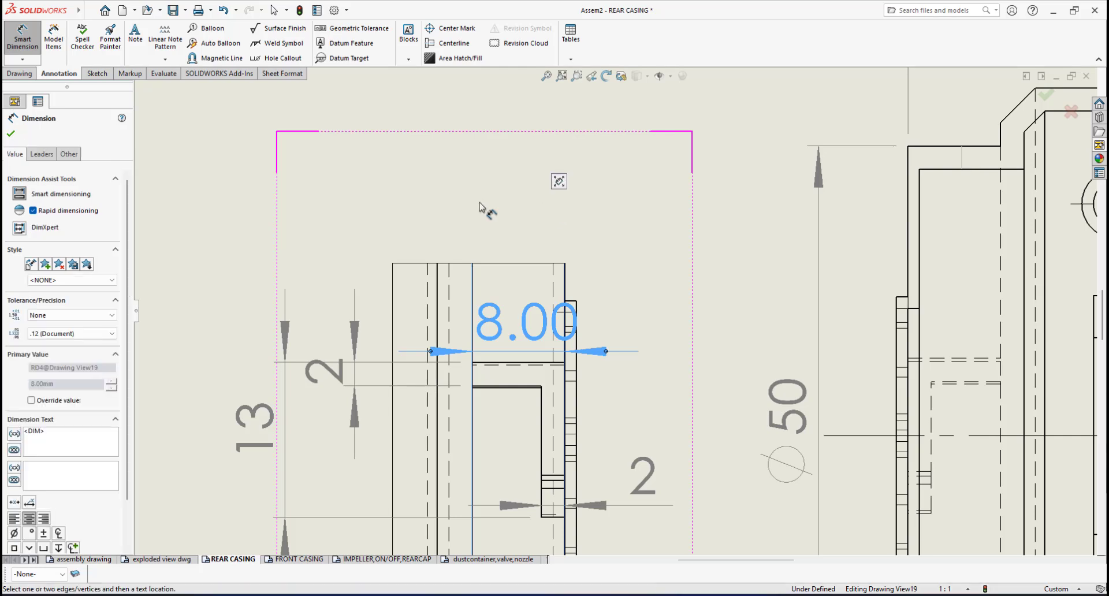
- Set the new slot depth dimension's precision to None and move it above the cropped back view
click(85, 334)
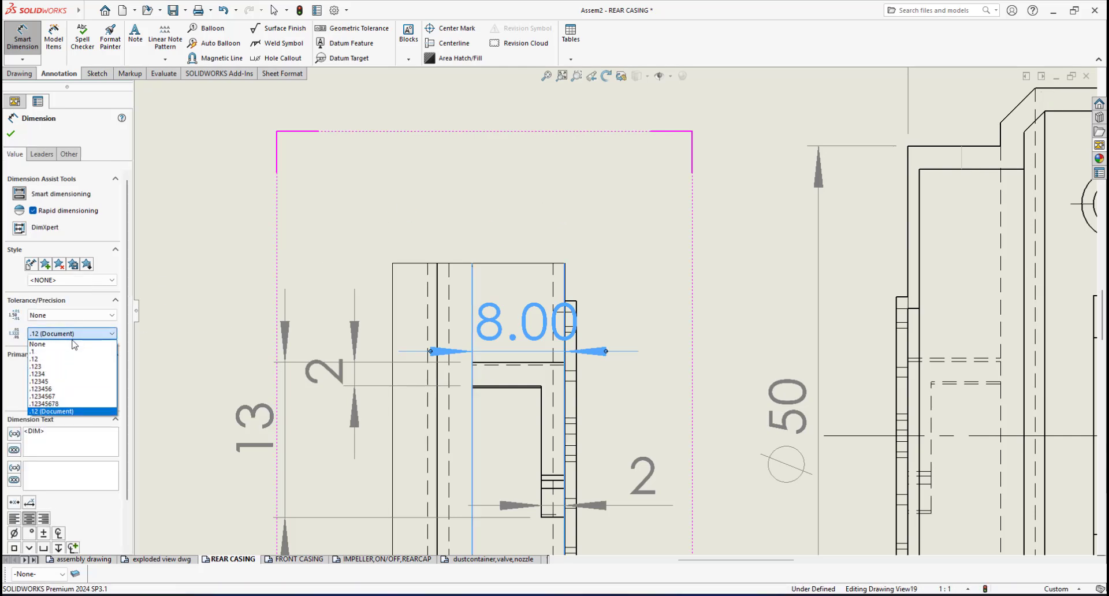
click(52, 345)
click(11, 134)
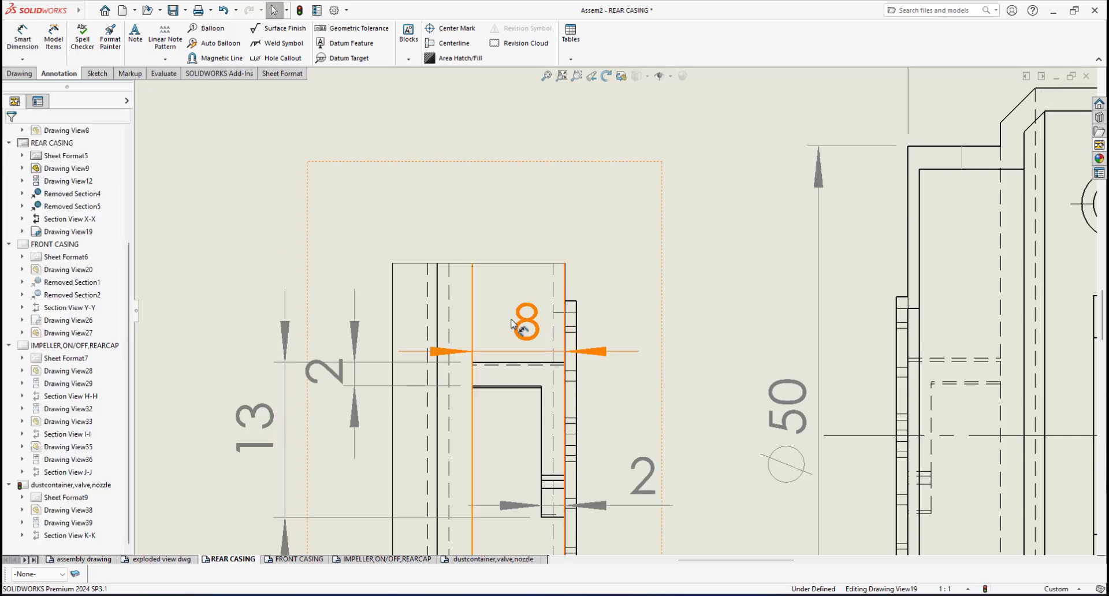
drag(532, 300, 528, 186)
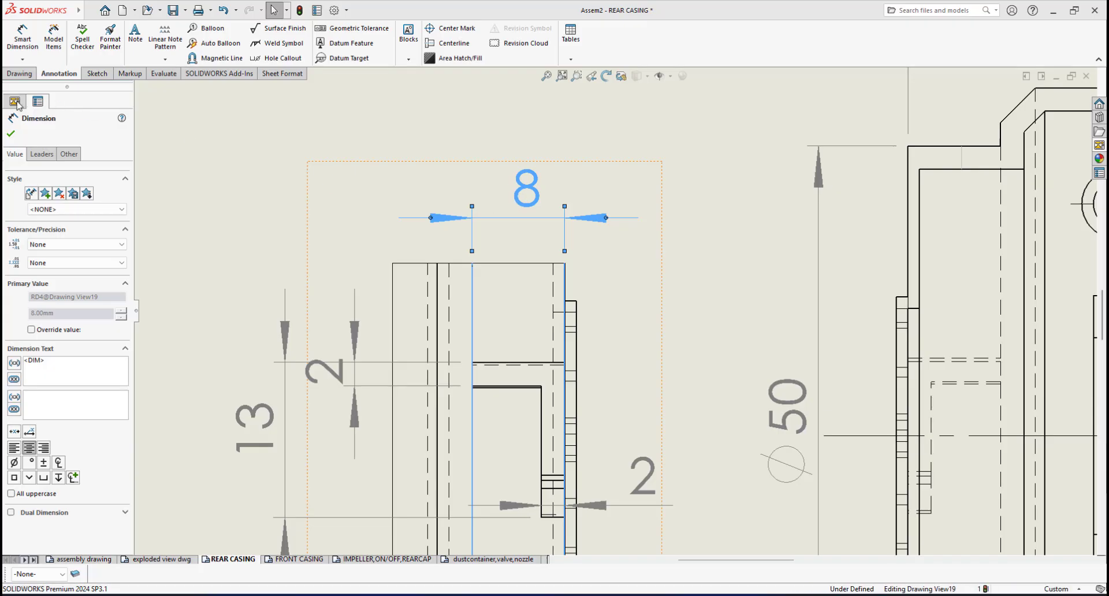
click(11, 134)
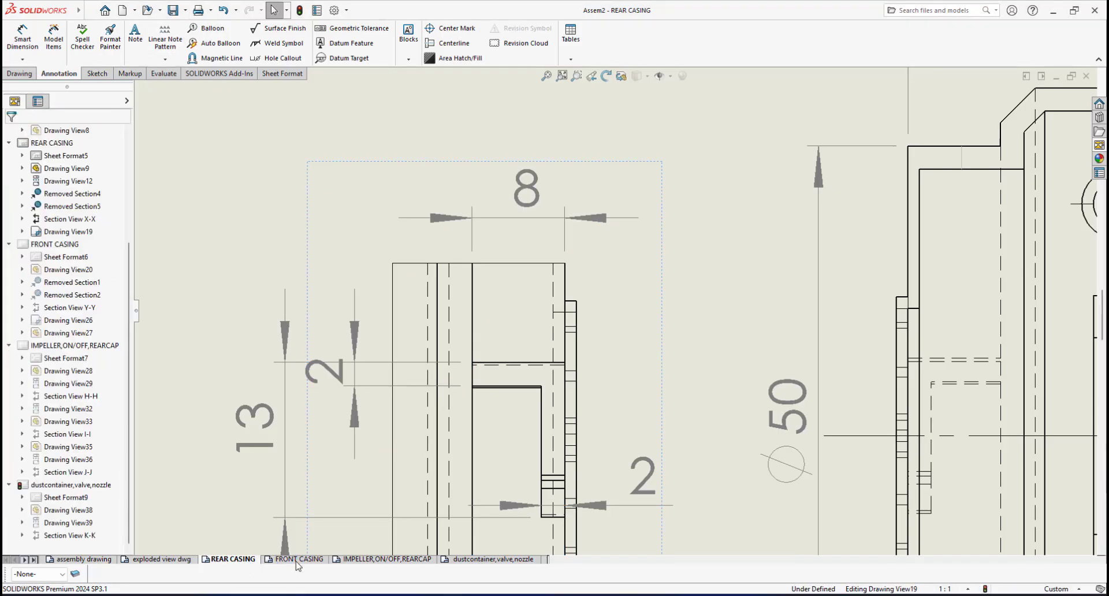
- Dimension the L-shaped slot's horizontal depth in the cropped back view on the FRONT CASING sheet
click(298, 559)
scroll(745, 283, down, 4)
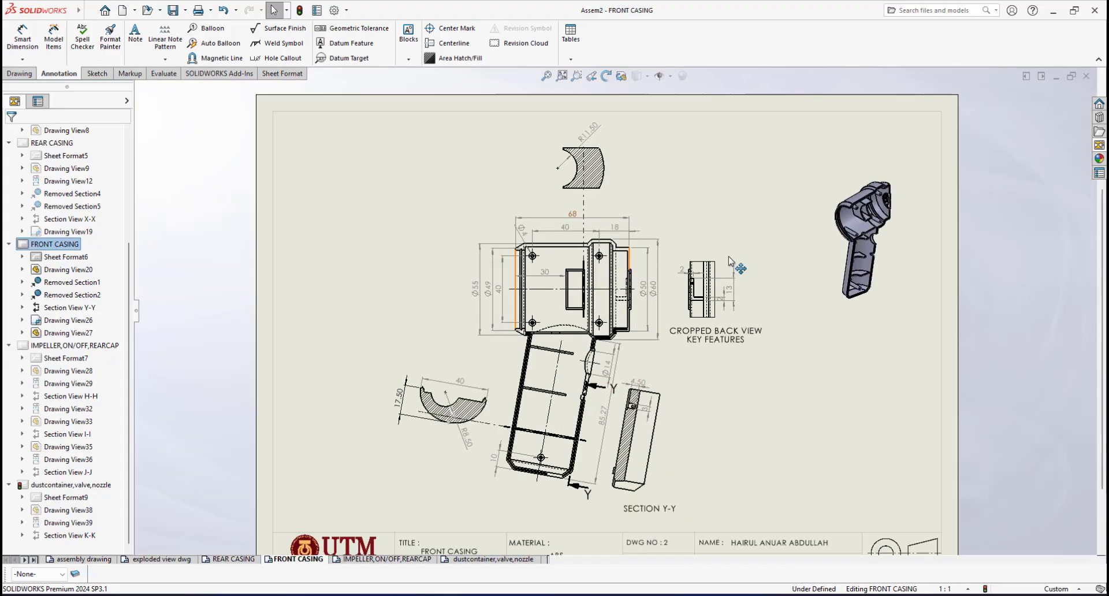
scroll(759, 296, down, 5)
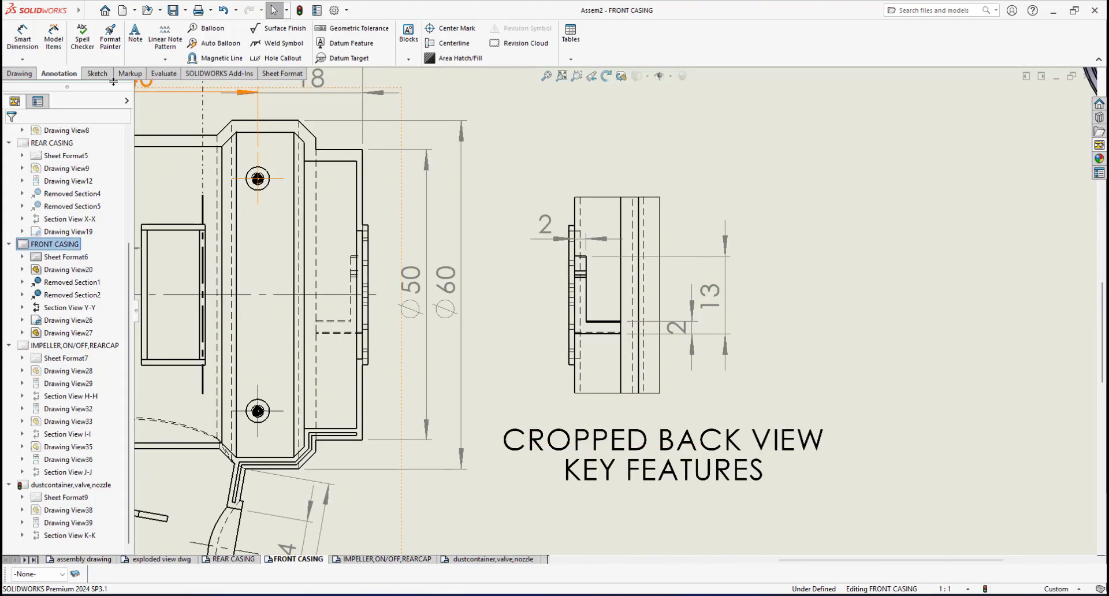
scroll(629, 264, down, 4)
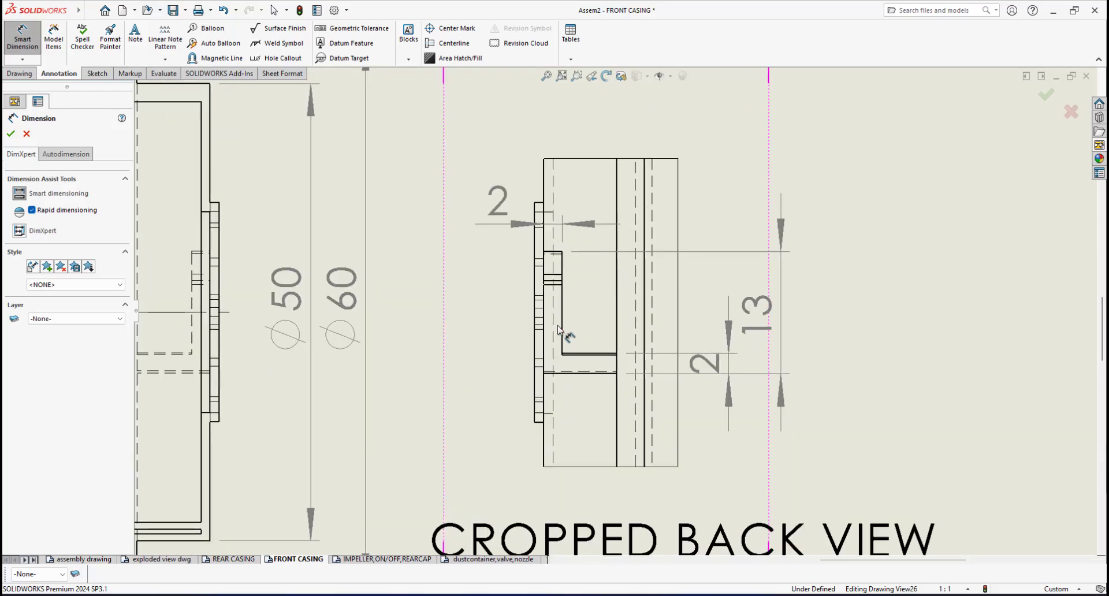
click(544, 319)
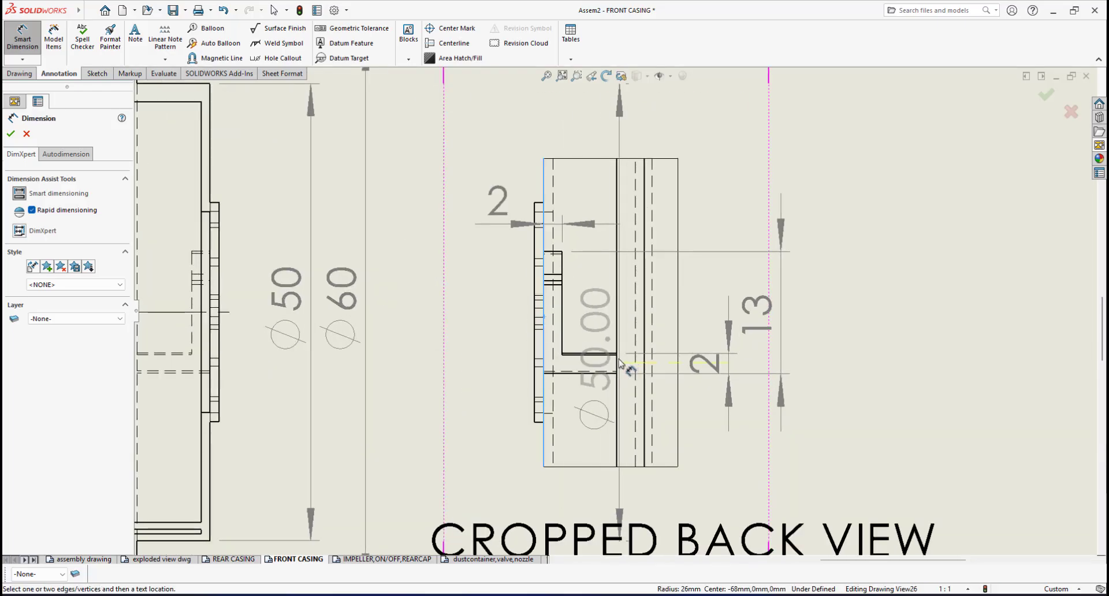
- Dimension the slot's horizontal depth from the casing's outer edge to the inner vertical line in the cropped back view, showing no decimals
click(617, 359)
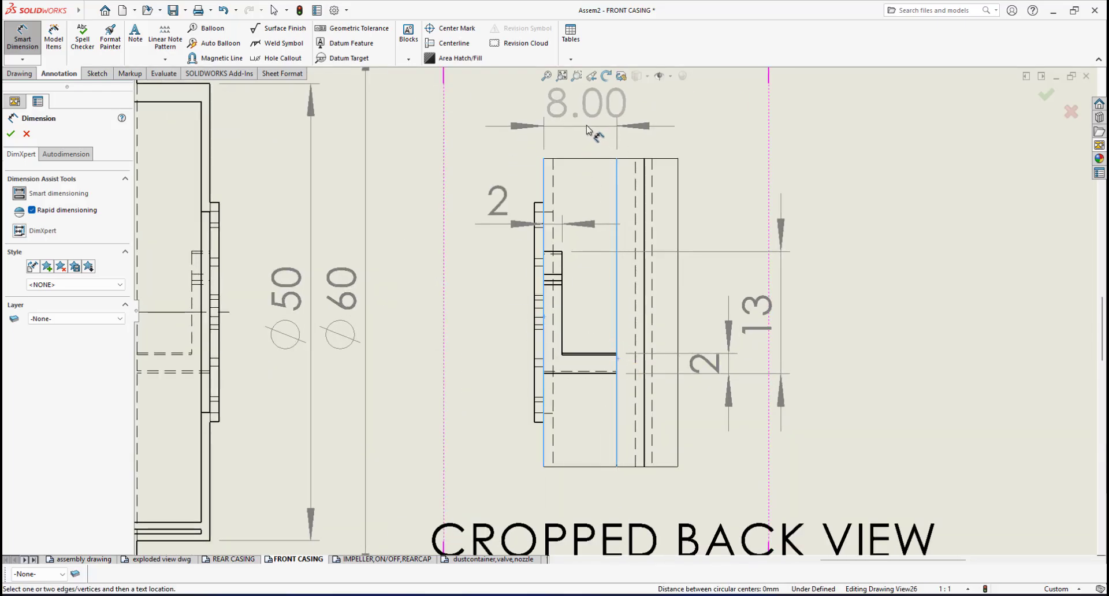
click(588, 129)
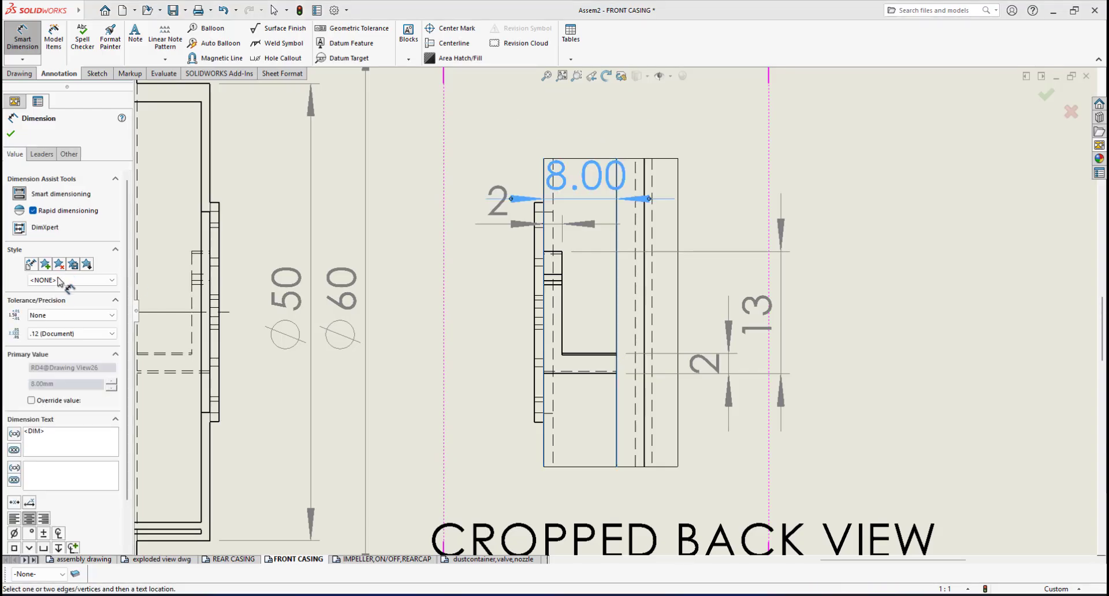
click(72, 333)
click(69, 340)
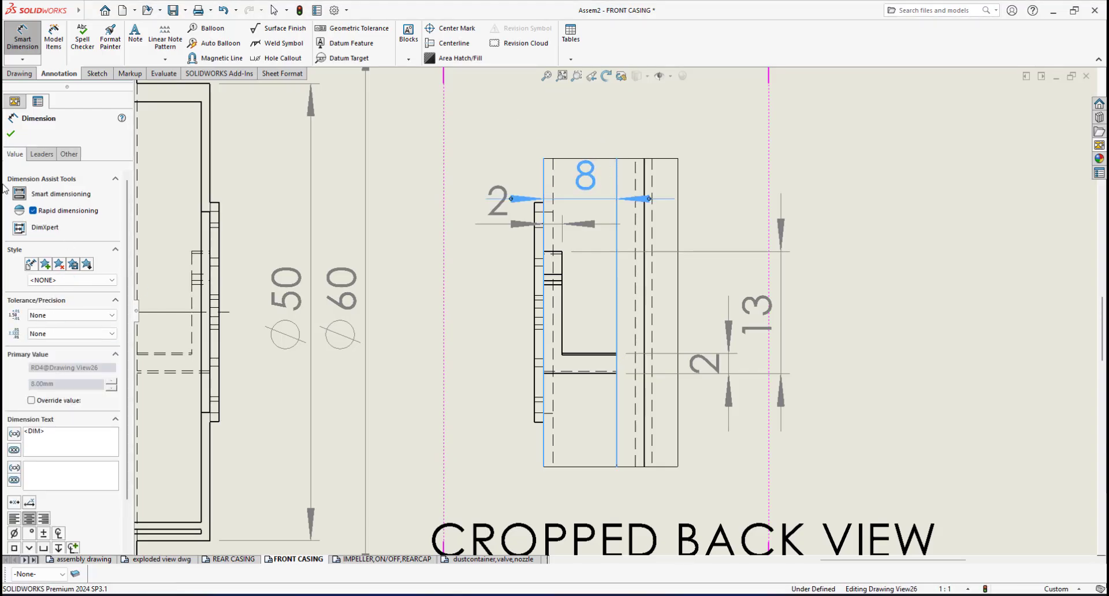
click(11, 135)
- Move the new slot depth dimension above the outline of the cropped back view
drag(584, 188, 585, 104)
scroll(595, 190, up, 2)
scroll(604, 269, down, 3)
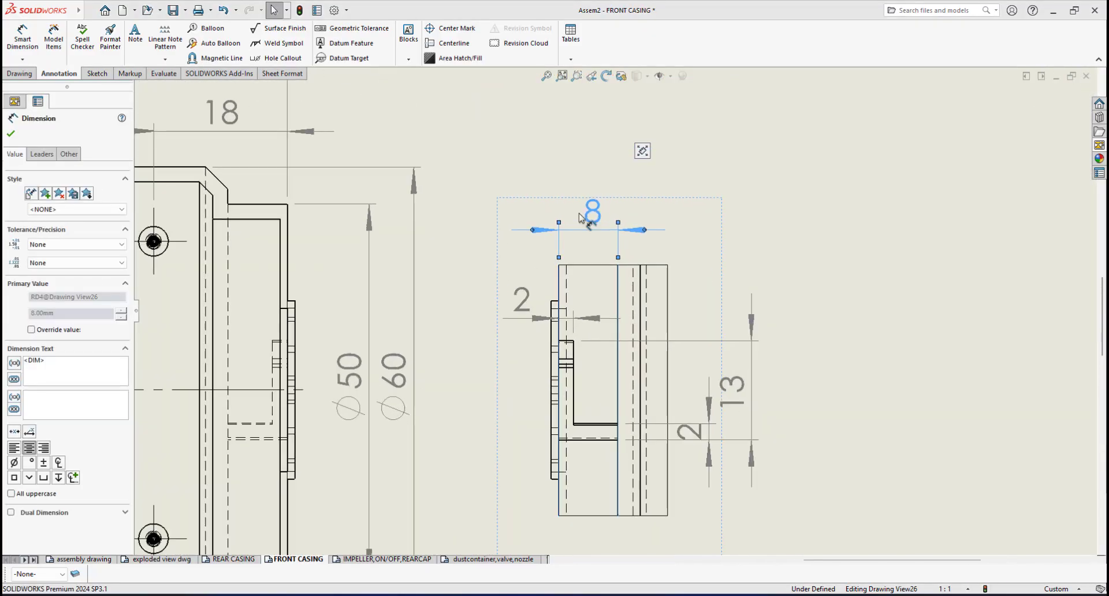
scroll(603, 260, down, 2)
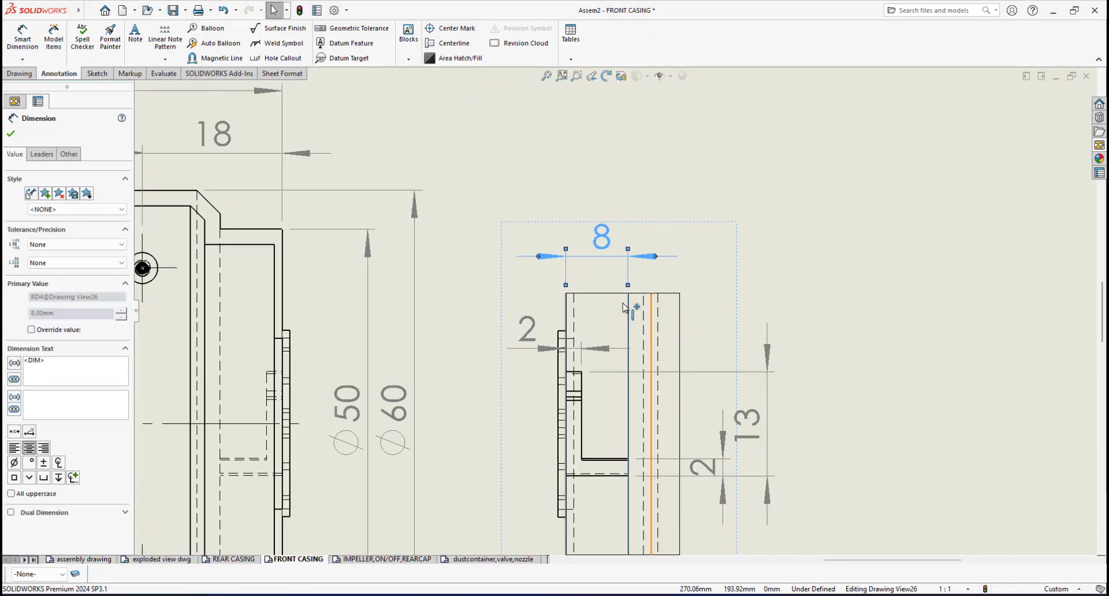
click(10, 134)
scroll(554, 317, up, 4)
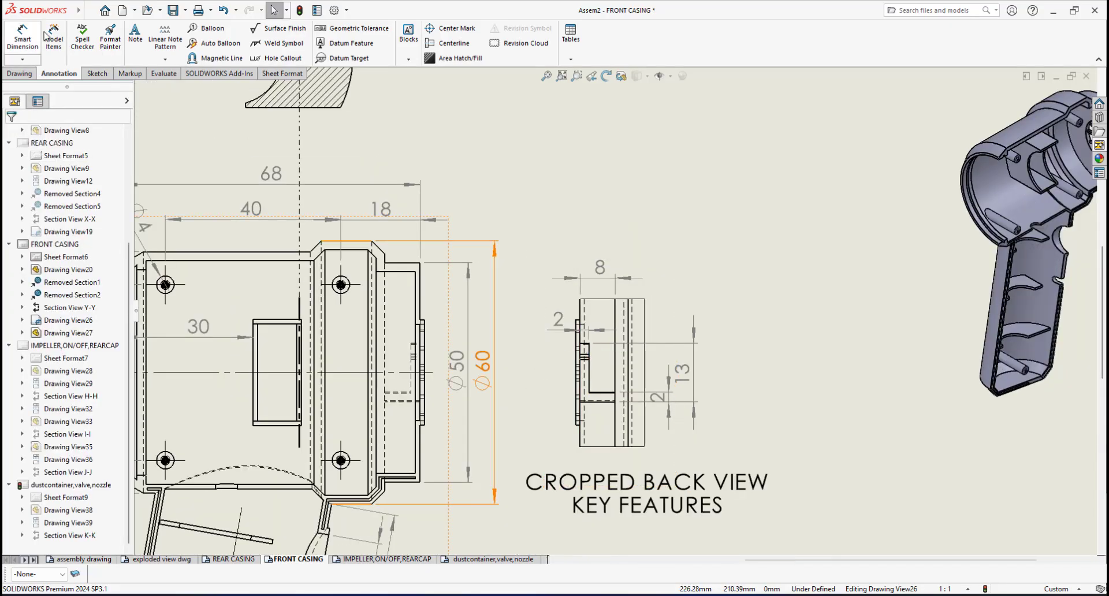
- Save the drawing and switch to the dustcontainer,valve,nozzle sheet
click(155, 11)
click(211, 11)
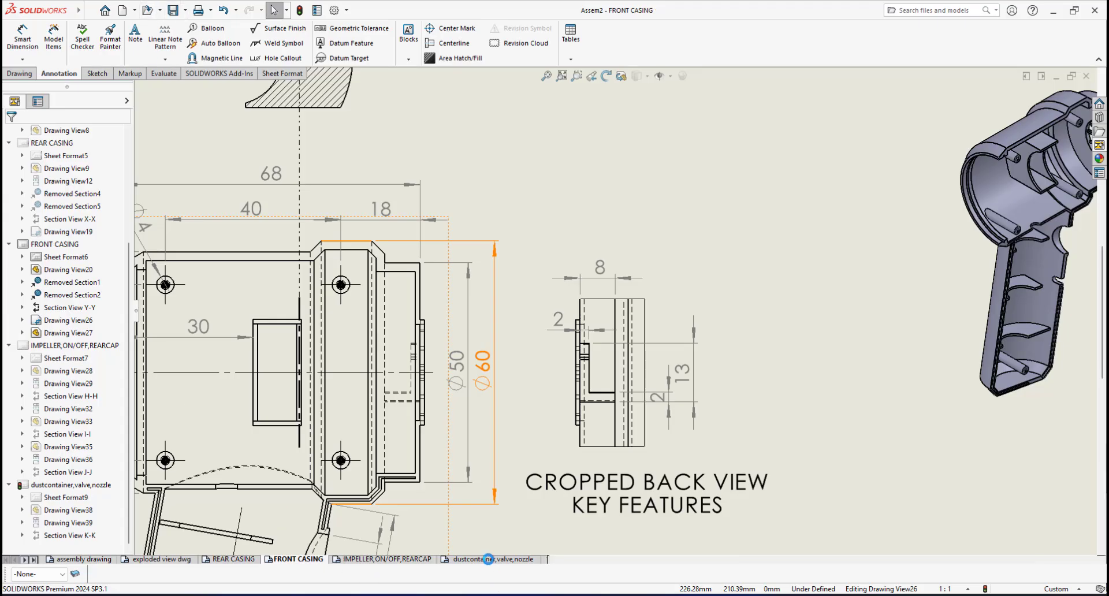
click(488, 559)
- Dimension the vertical width of the L-shaped slot's opening in Section K-K, between its two horizontal edges
scroll(539, 237, up, 3)
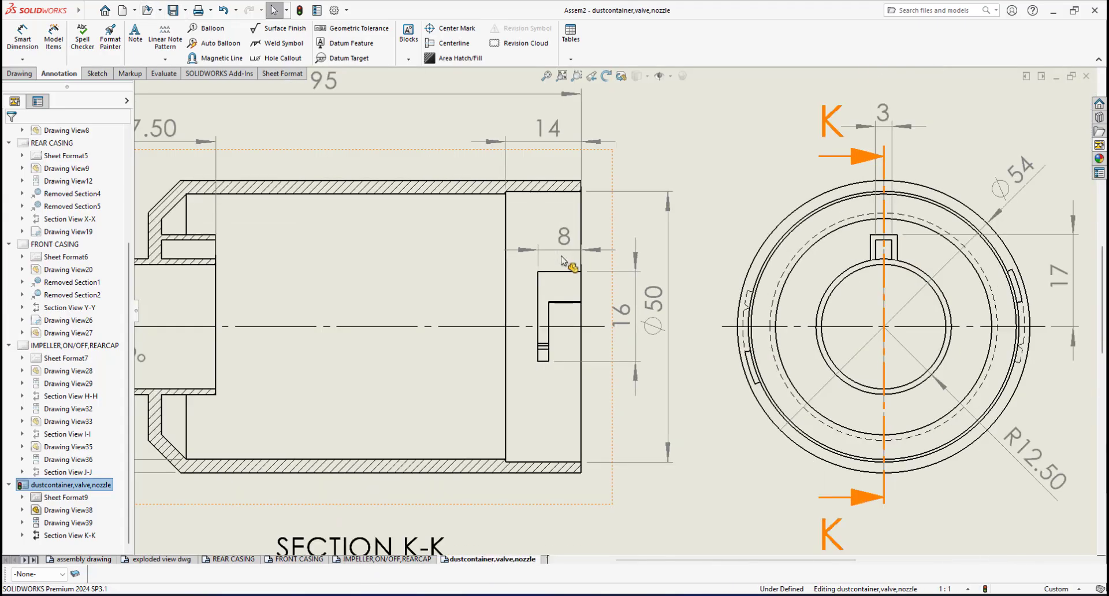
scroll(598, 275, down, 3)
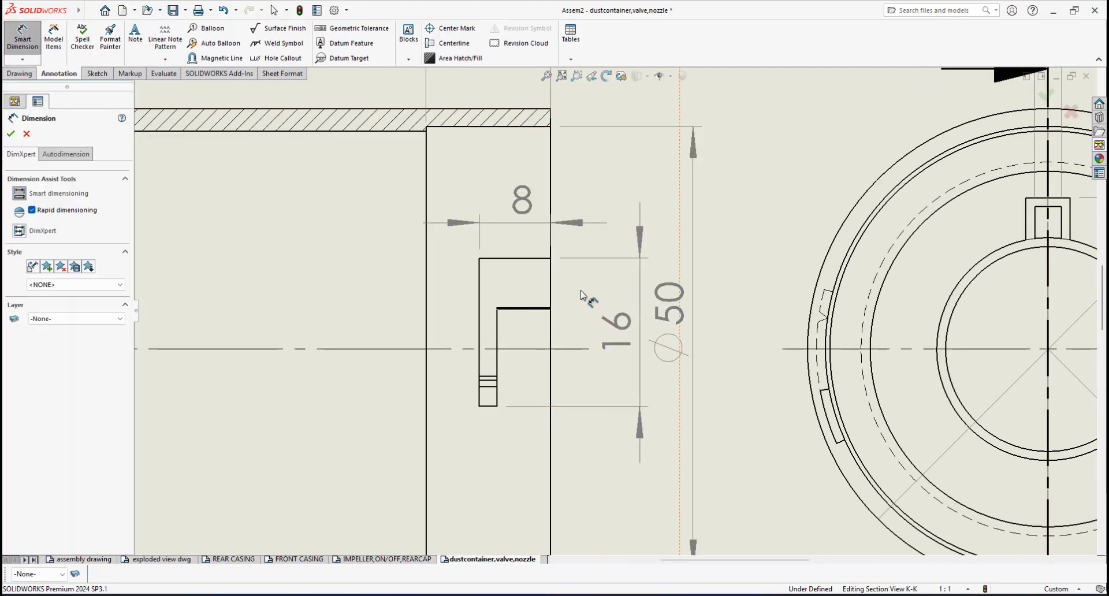
scroll(572, 288, down, 3)
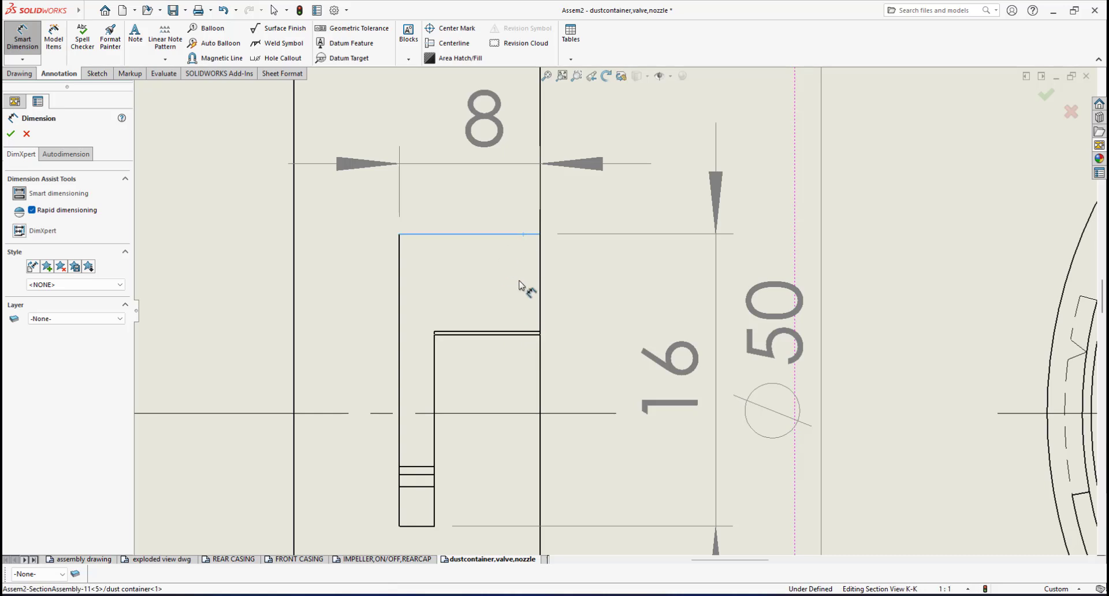
click(527, 333)
scroll(685, 294, up, 2)
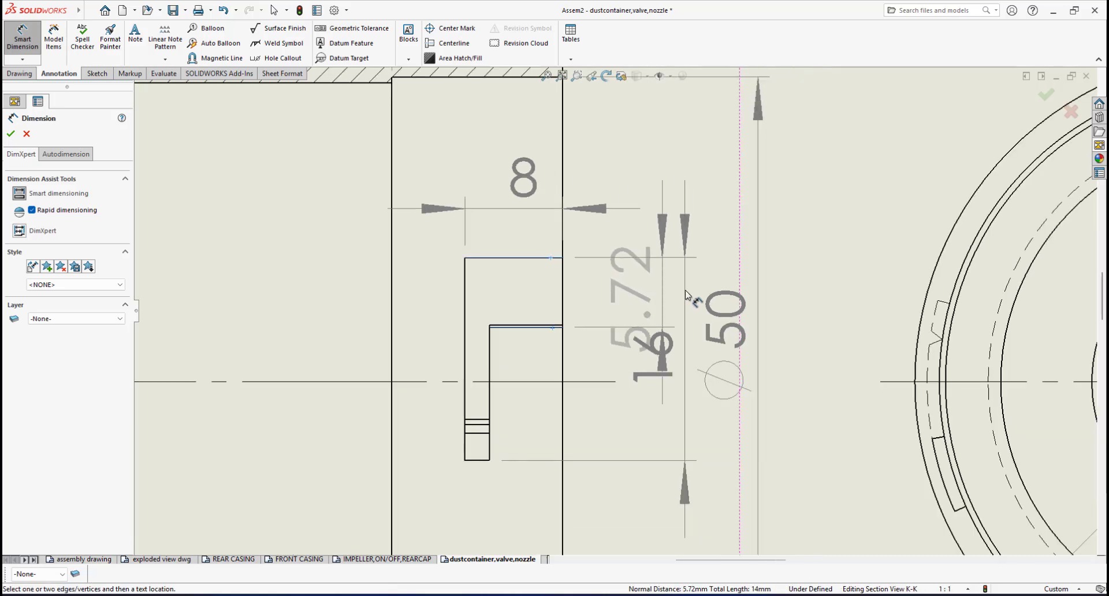
scroll(674, 297, up, 2)
scroll(677, 296, down, 2)
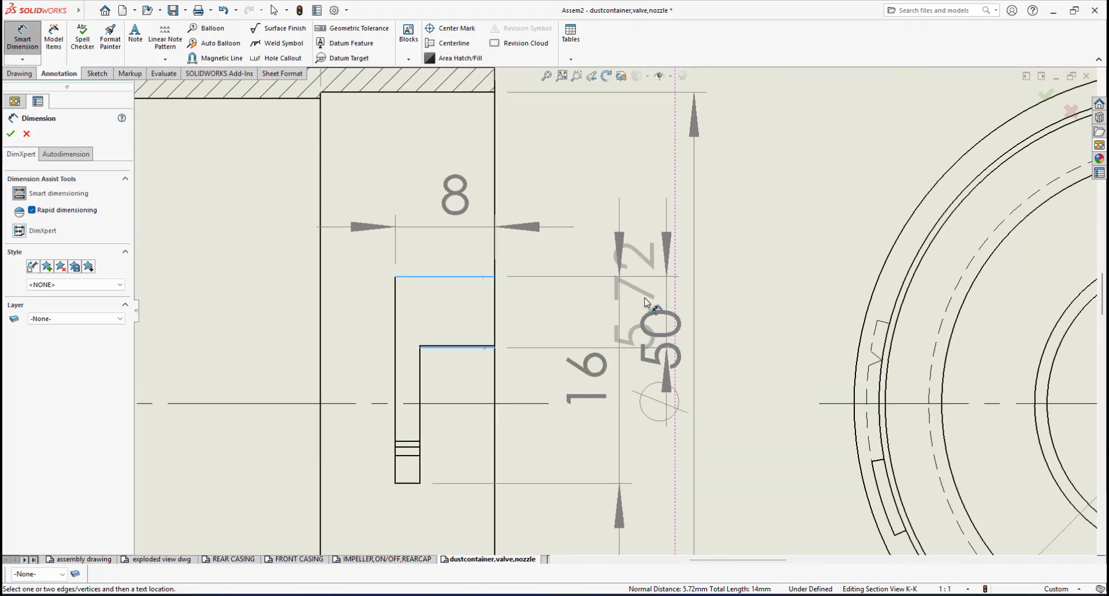
click(609, 306)
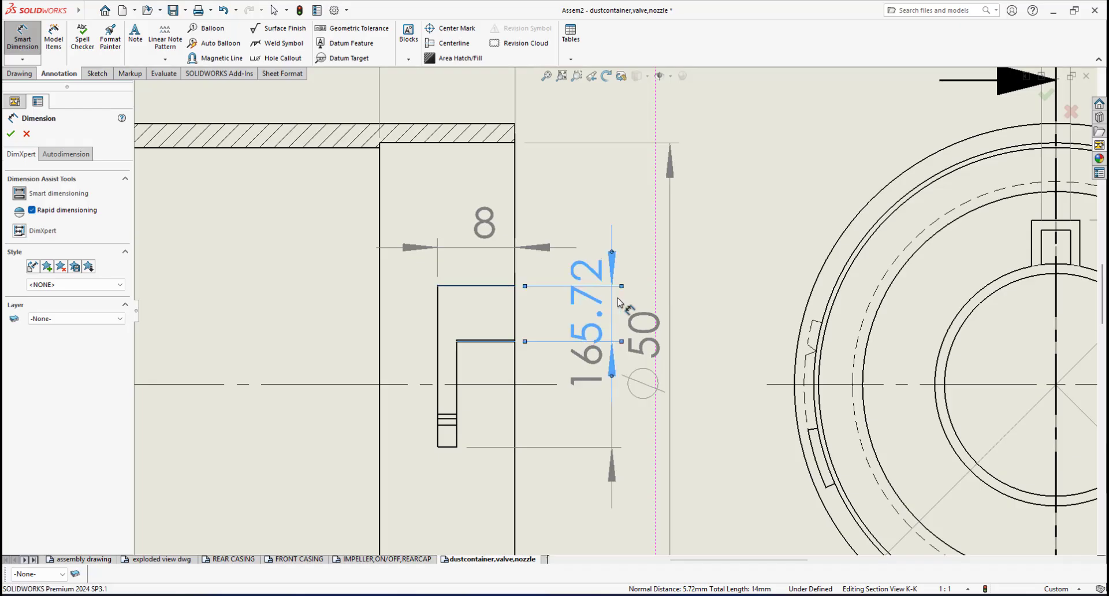
click(13, 135)
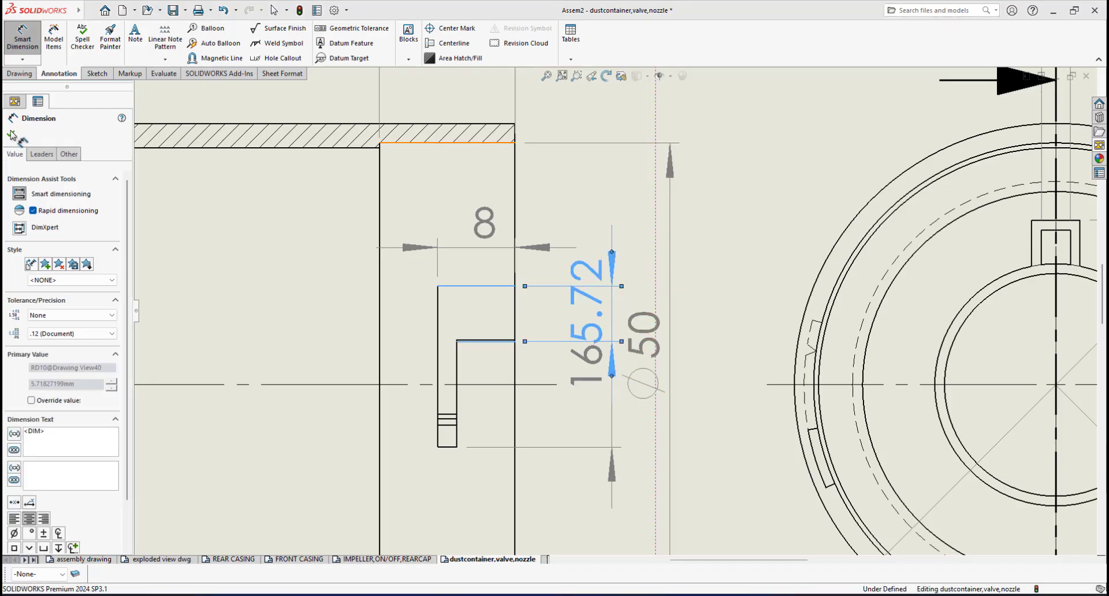
click(13, 136)
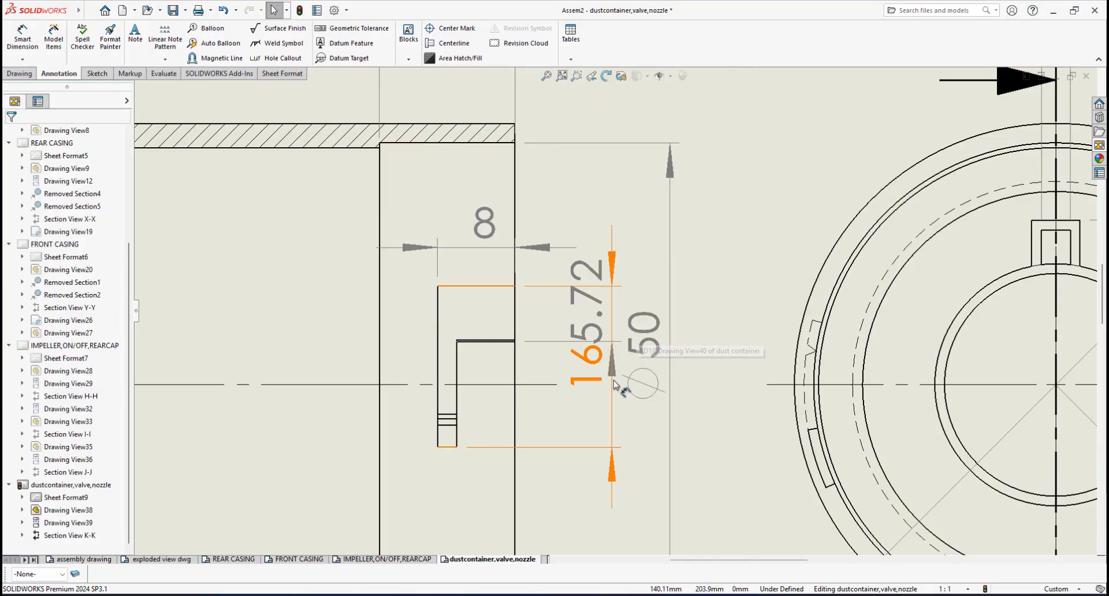
- Move the Ø50 and 16 dimensions in Section K-K farther outward to clear the slot opening dimension
drag(654, 340, 705, 342)
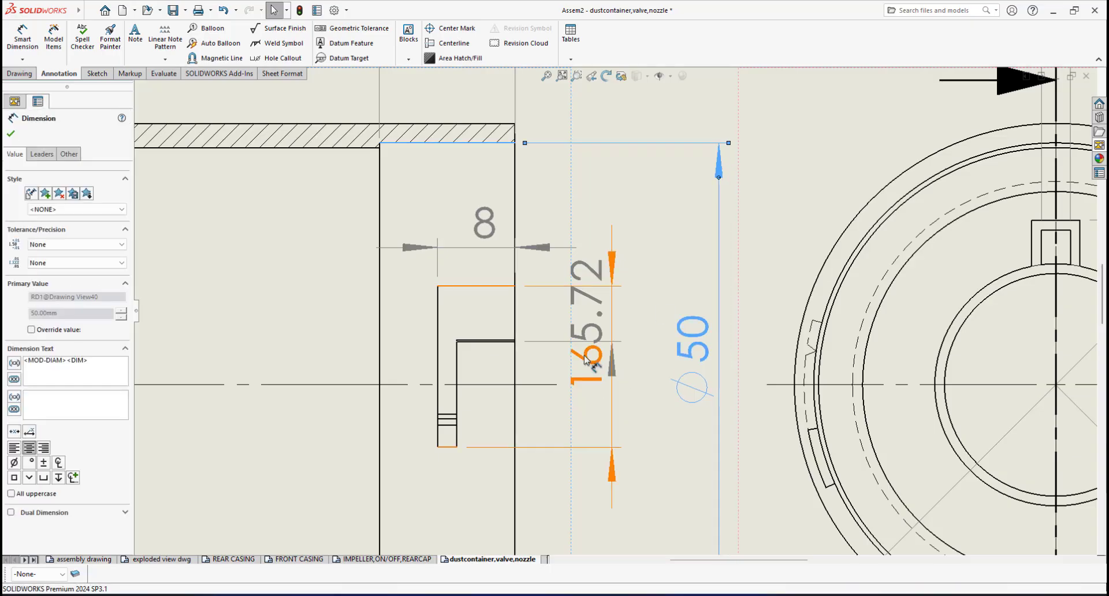
drag(586, 364, 629, 367)
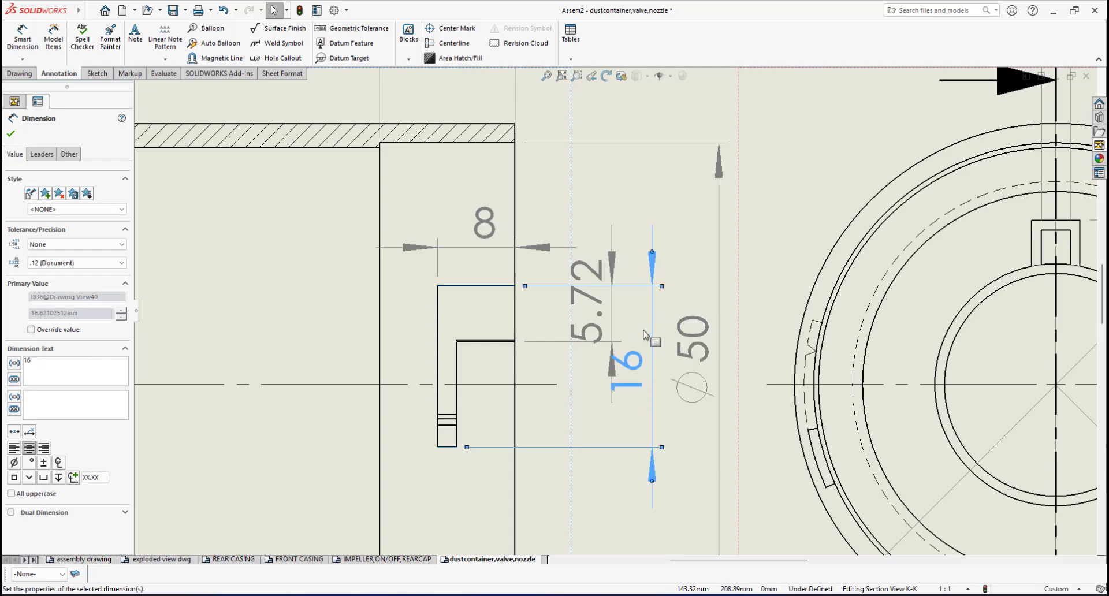
- Examine the L-shaped slot's dimensions in Section K-K at close range and compare them with the drawn geometry
scroll(645, 335, down, 3)
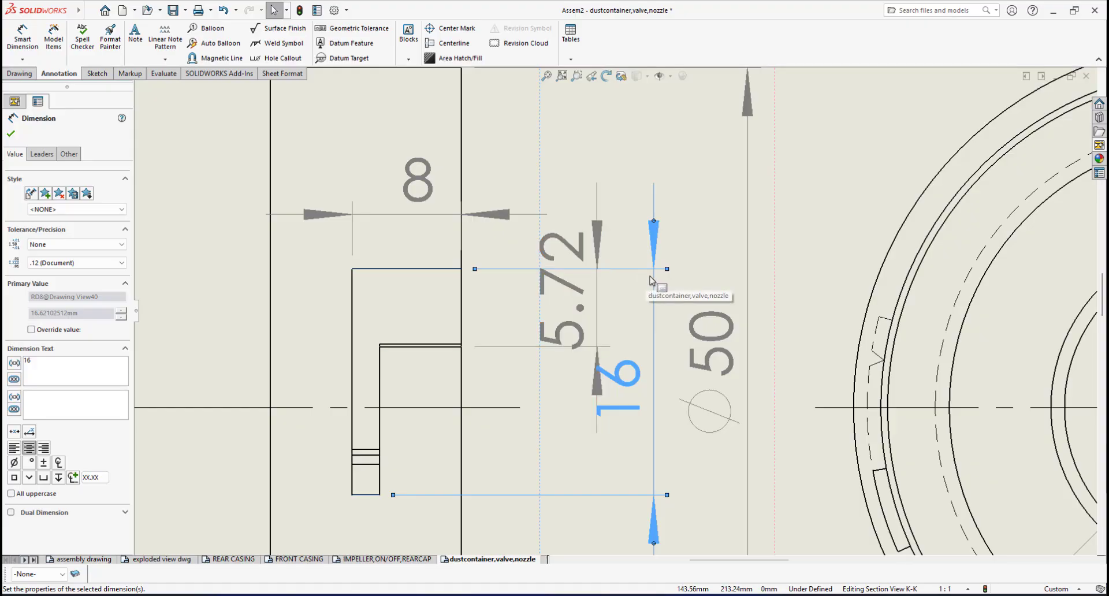
scroll(606, 264, down, 2)
scroll(624, 292, up, 3)
scroll(625, 295, down, 4)
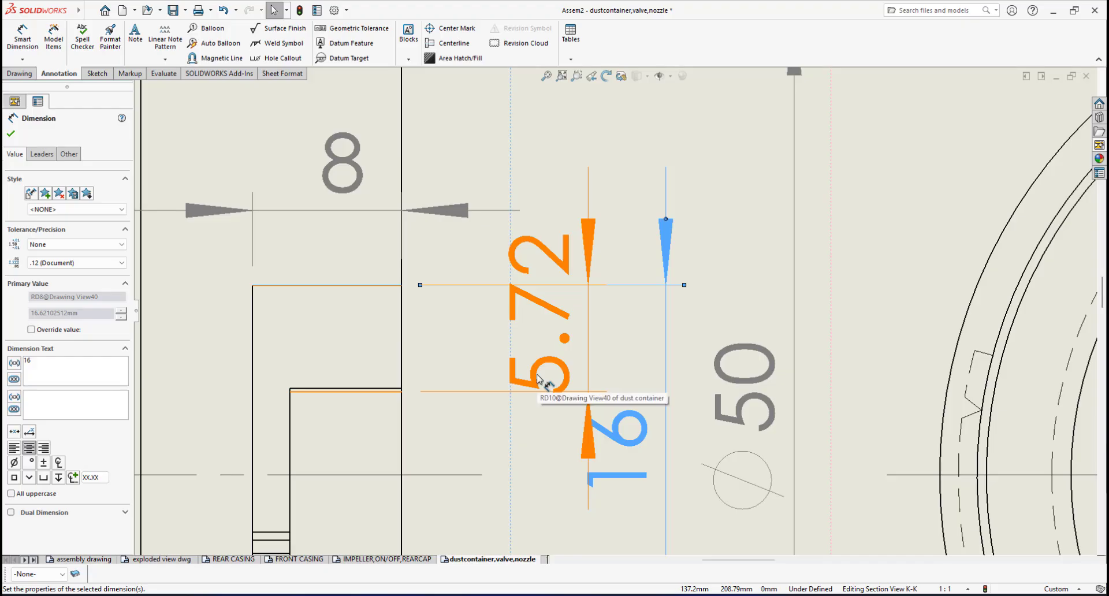
scroll(608, 349, up, 2)
scroll(639, 311, up, 1)
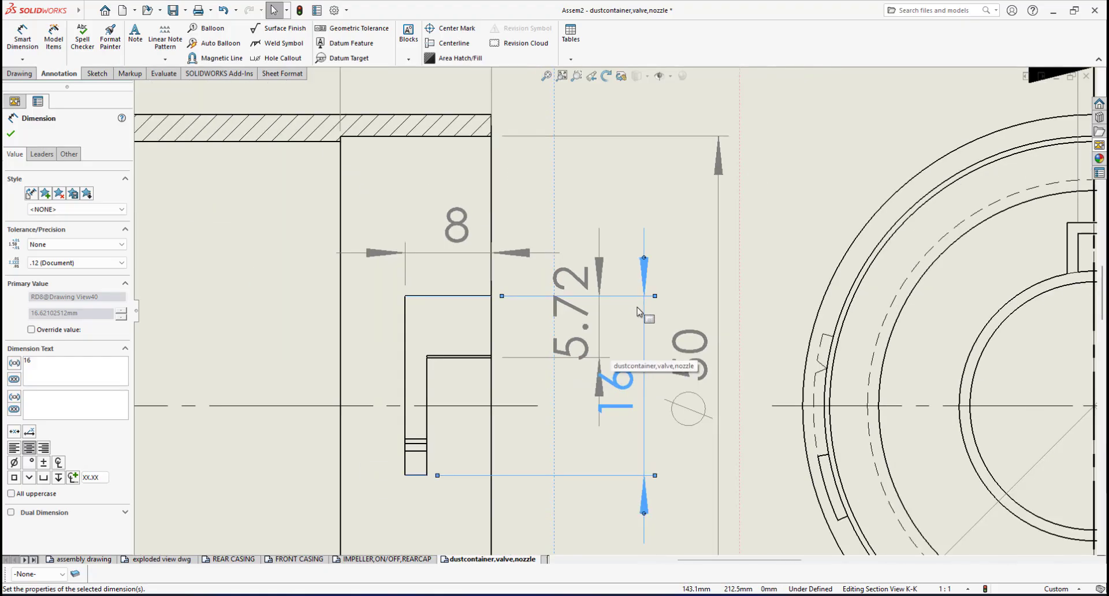
scroll(640, 304, down, 1)
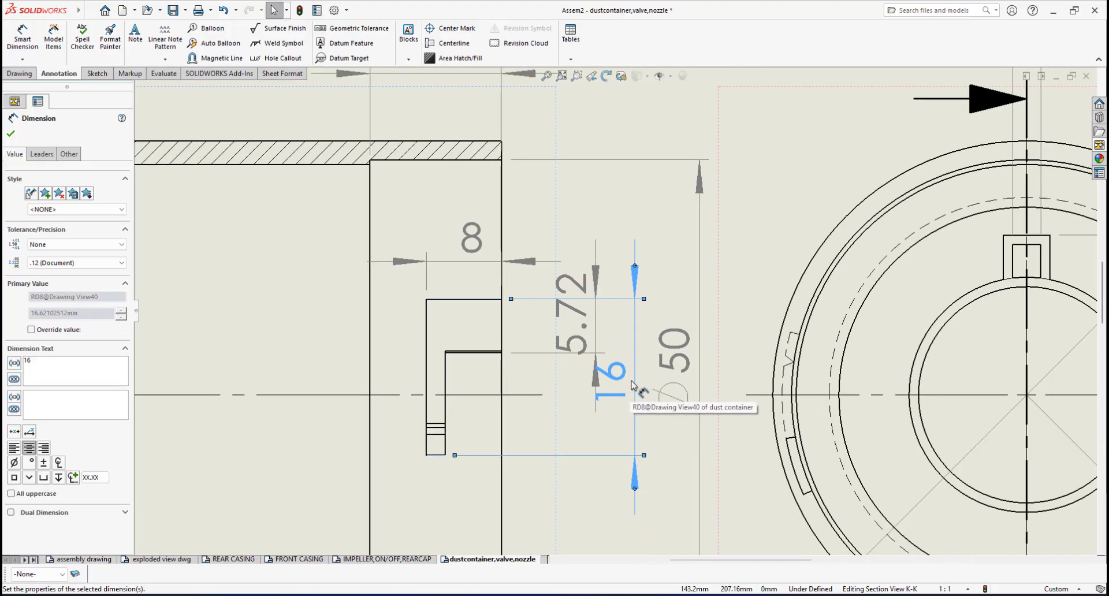
scroll(613, 401, up, 4)
scroll(616, 353, up, 1)
key(Escape)
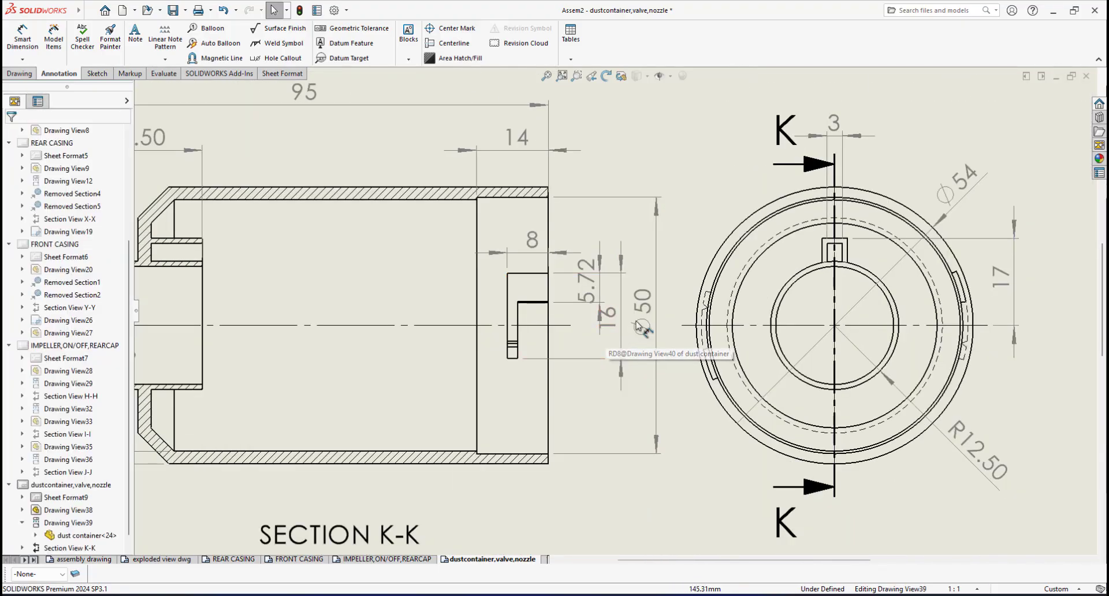
scroll(564, 314, down, 2)
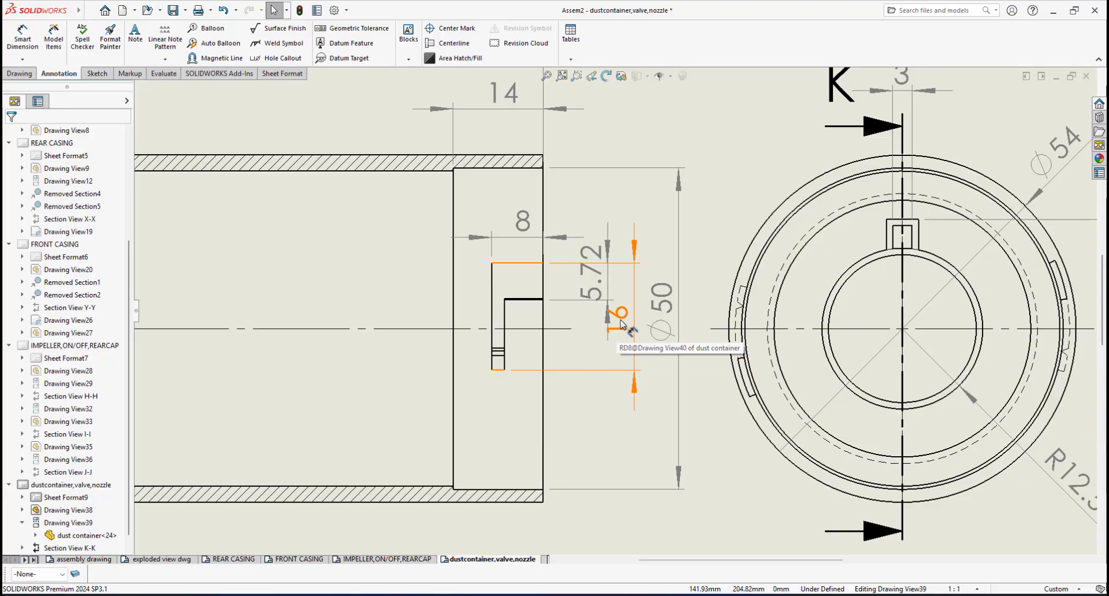
- Open the dust container part from its shaded isometric drawing view
scroll(635, 327, up, 10)
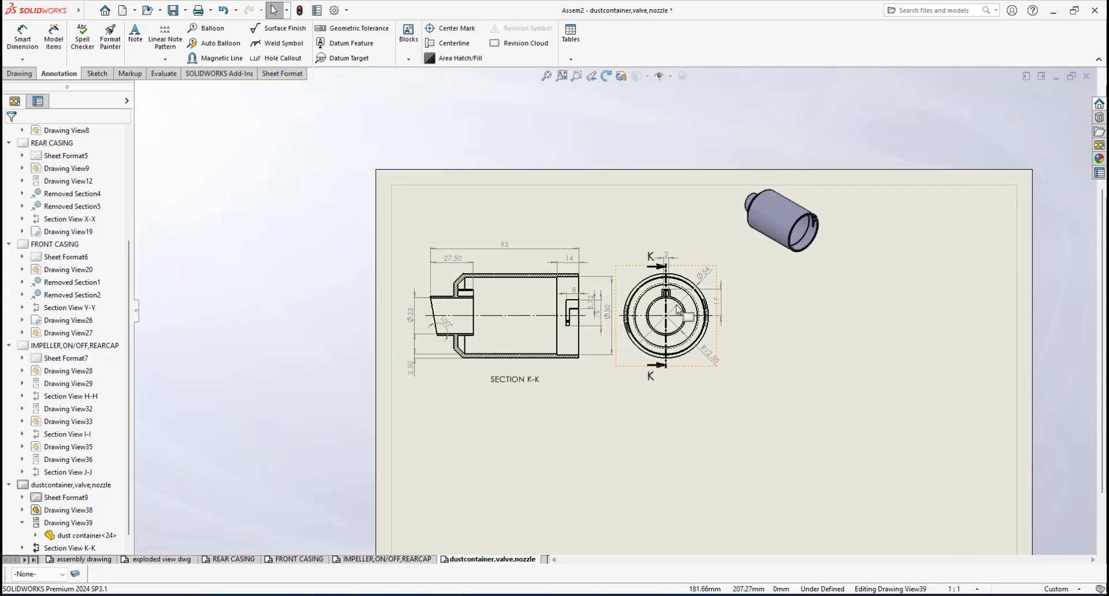
click(772, 224)
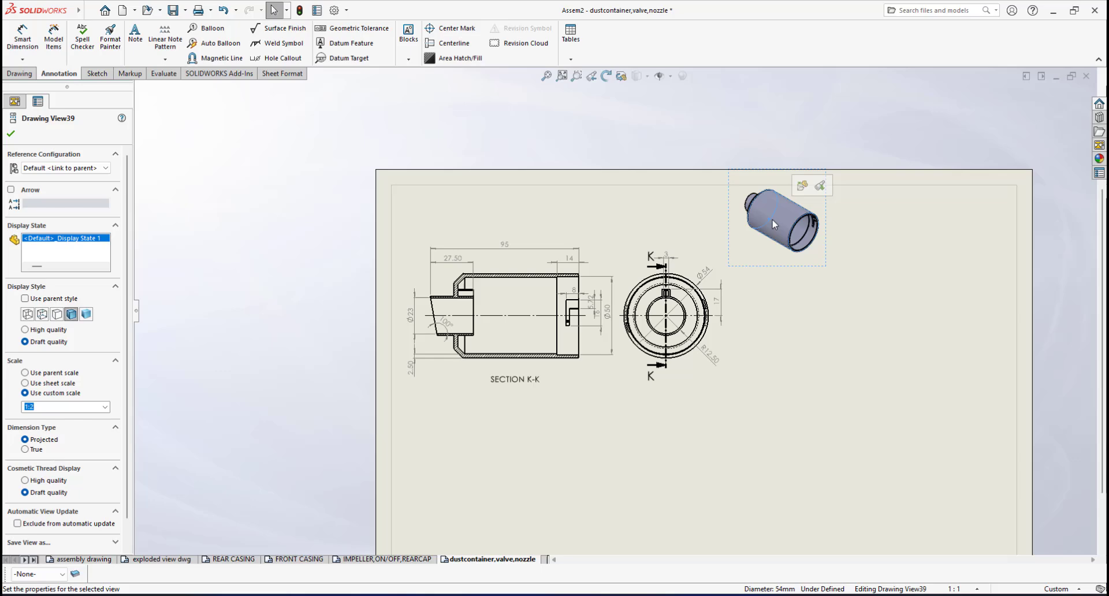
click(820, 192)
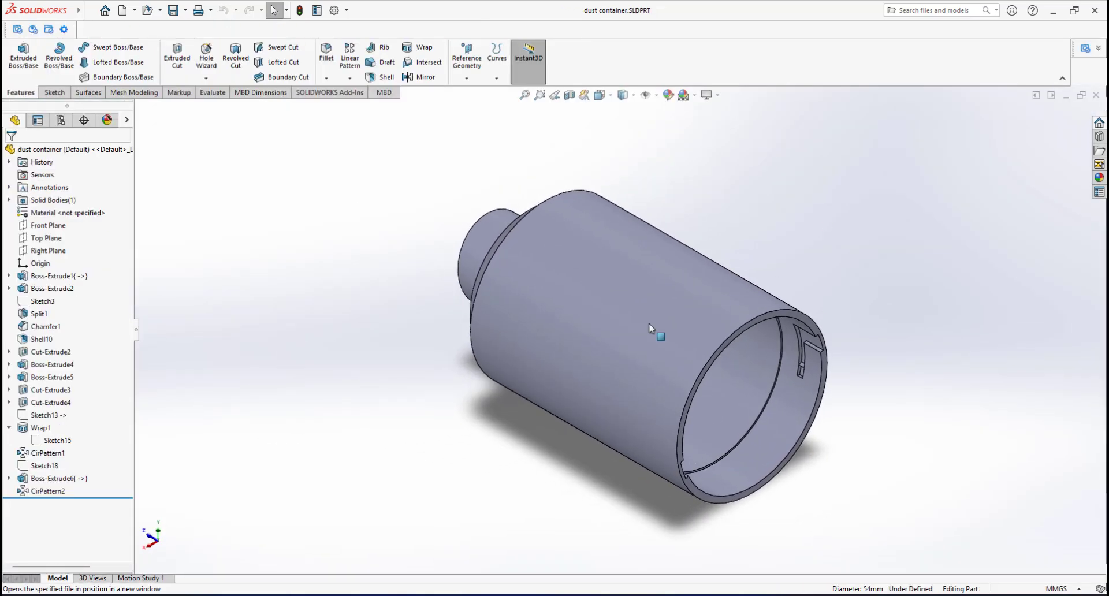
- Open Sketch15 of the Wrap1 feature for editing
middle_drag(749, 306, 674, 362)
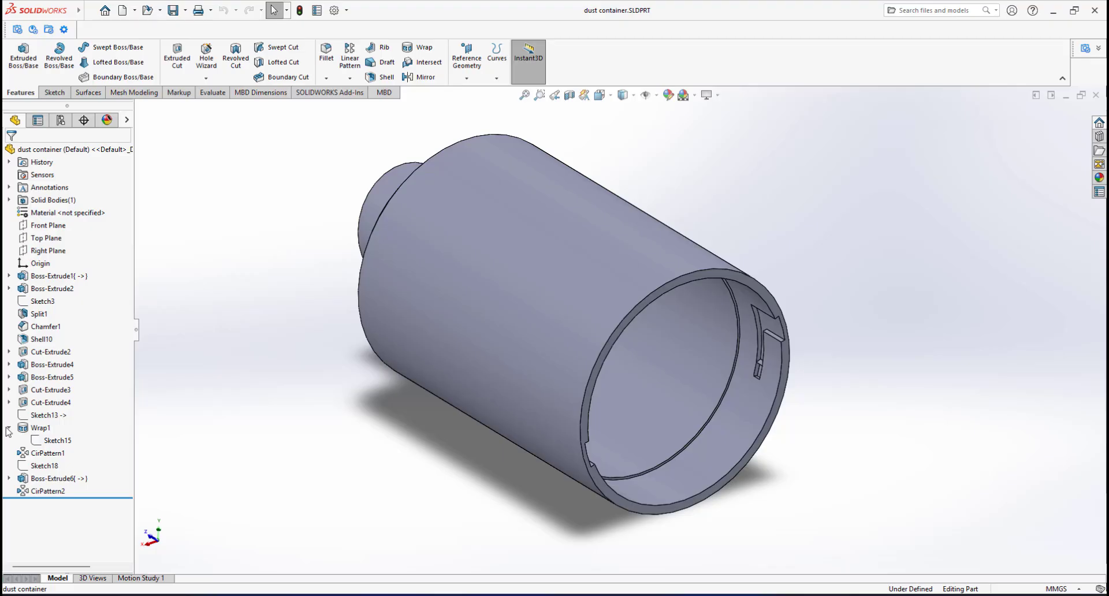
click(60, 443)
click(68, 409)
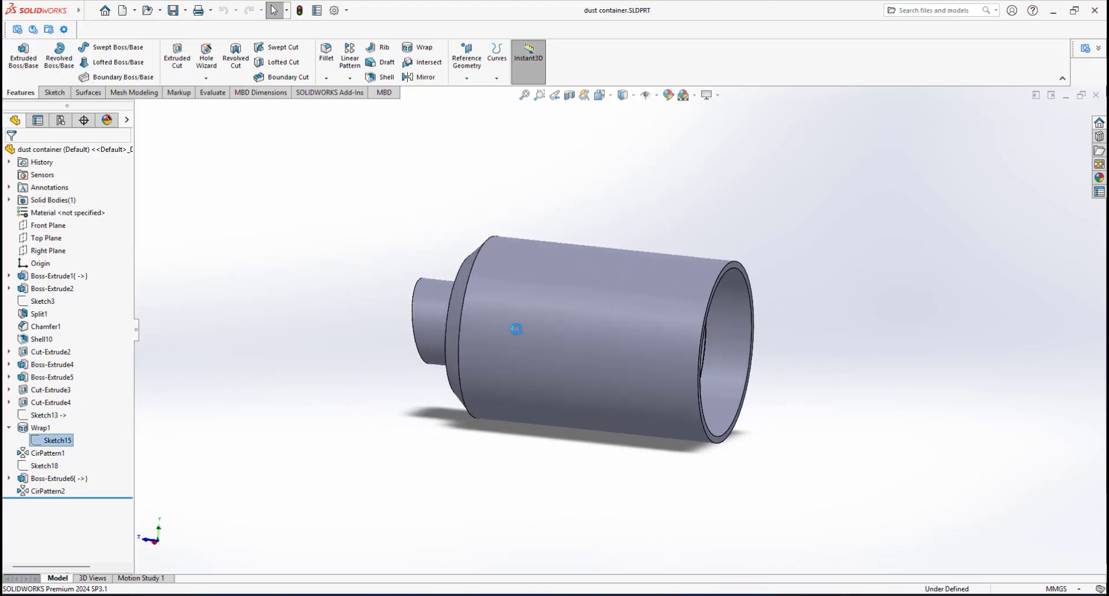
- Check the length of the L-shaped slot's vertical opening edge with Smart Dimension, without placing a dimension
scroll(722, 361, down, 3)
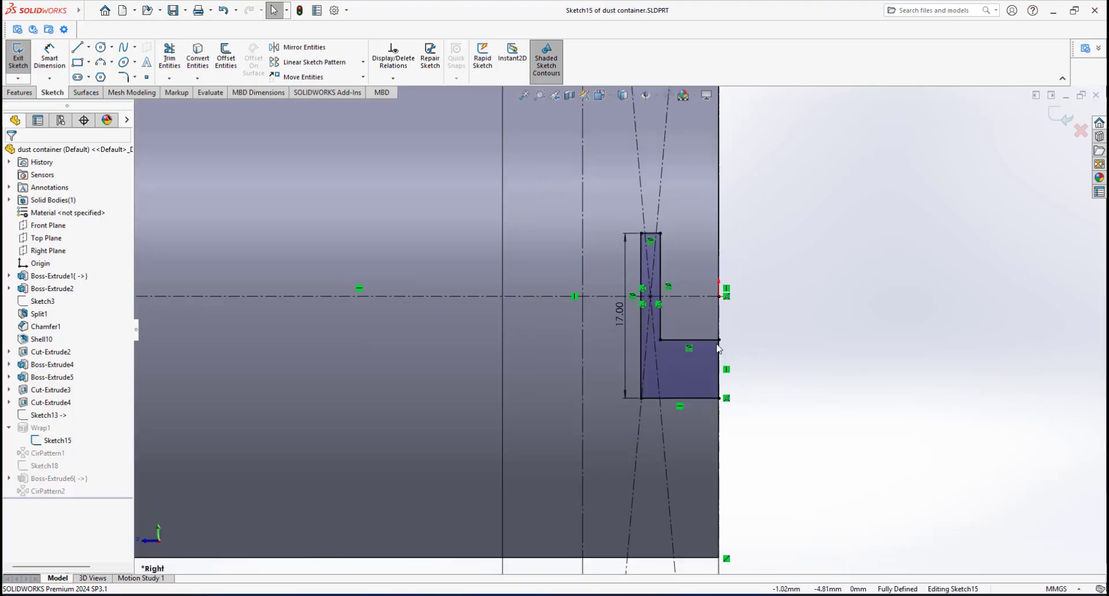
scroll(589, 329, up, 4)
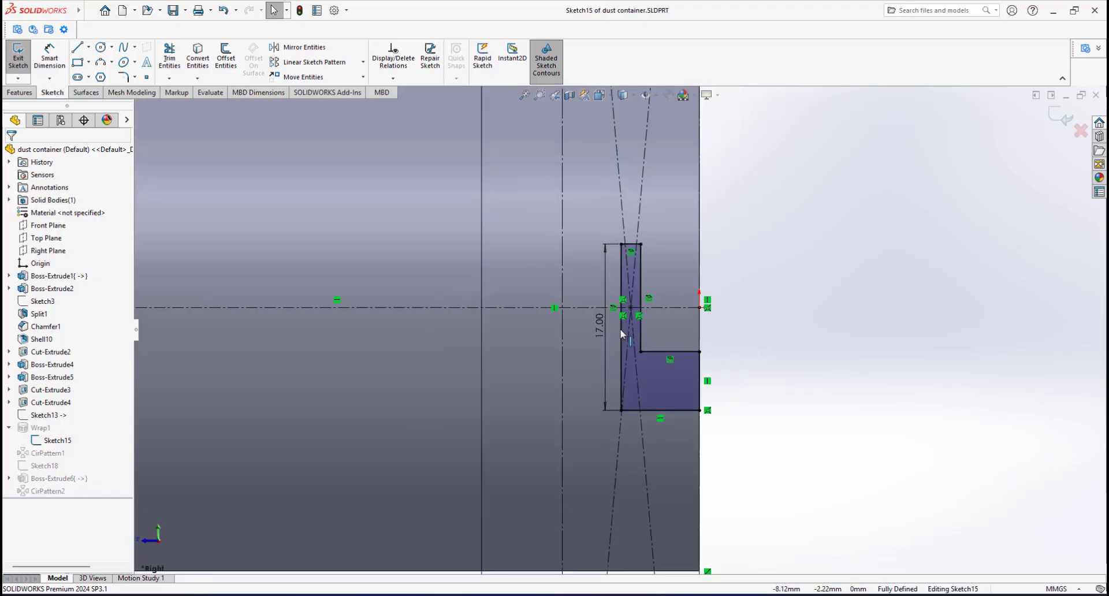
scroll(645, 394, down, 3)
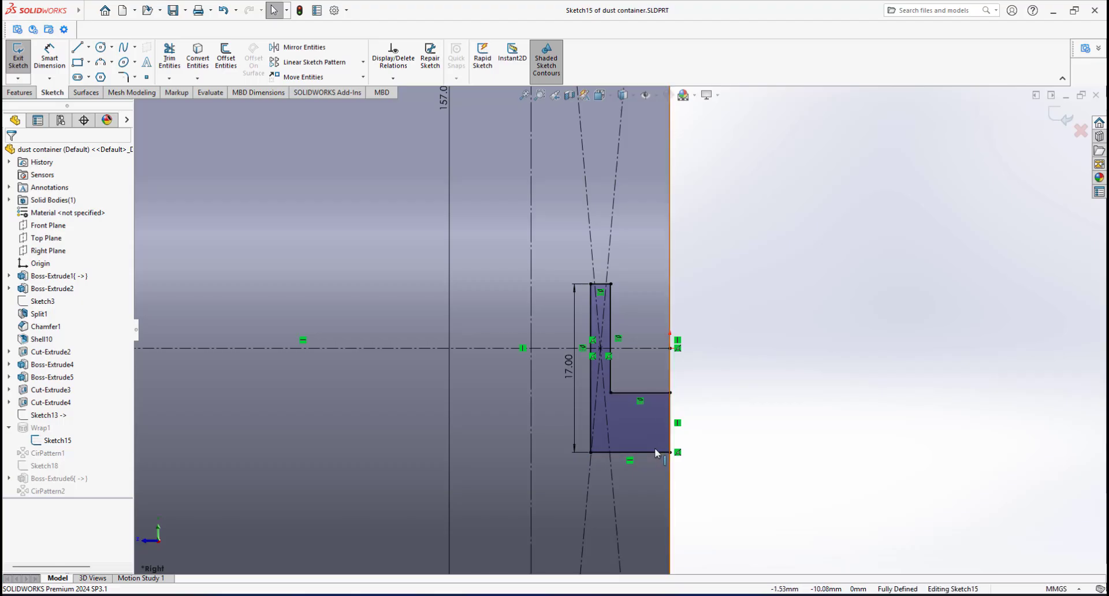
scroll(658, 404, up, 3)
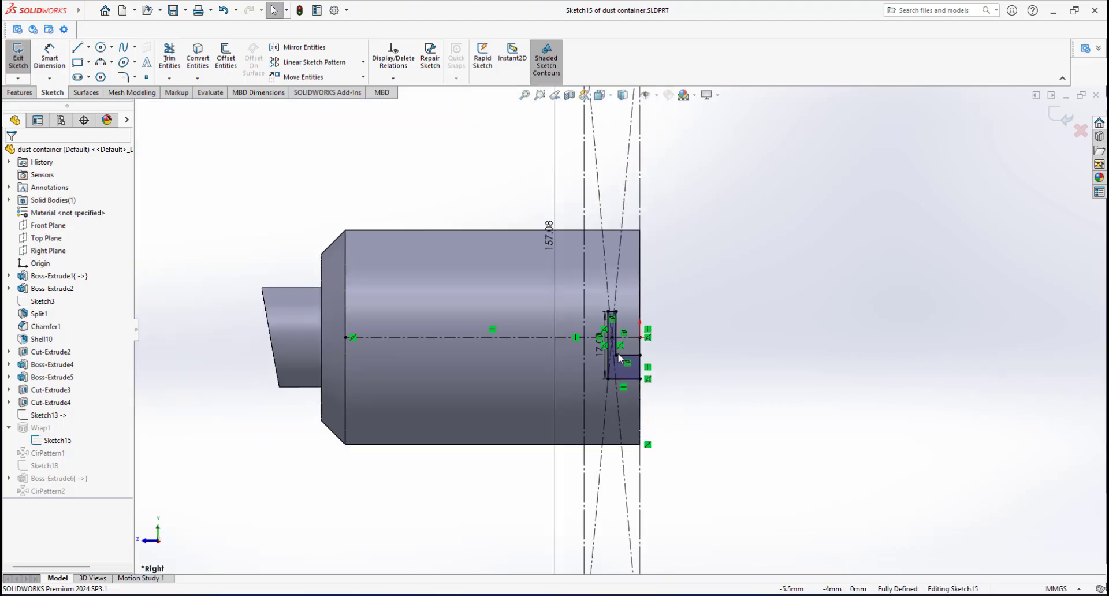
scroll(649, 398, down, 3)
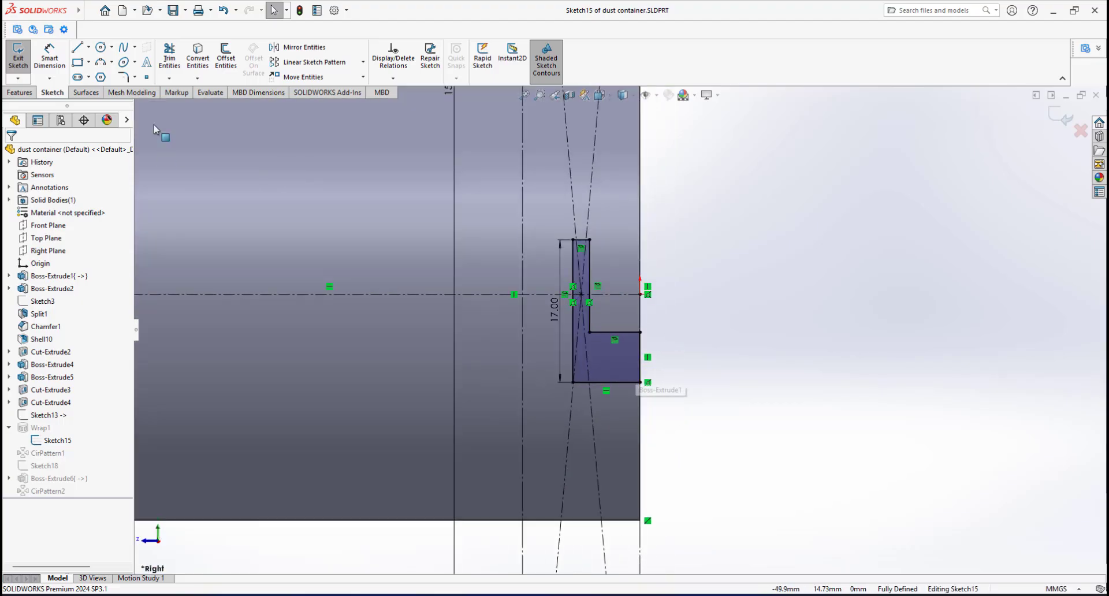
click(49, 55)
click(640, 356)
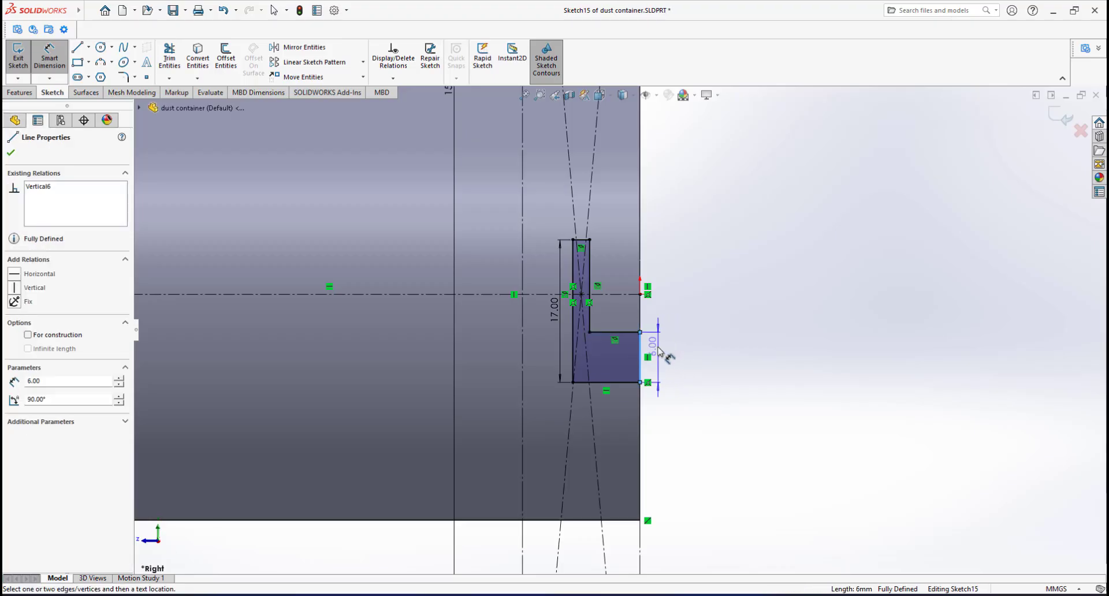
key(Escape)
scroll(646, 322, up, 3)
scroll(634, 259, down, 2)
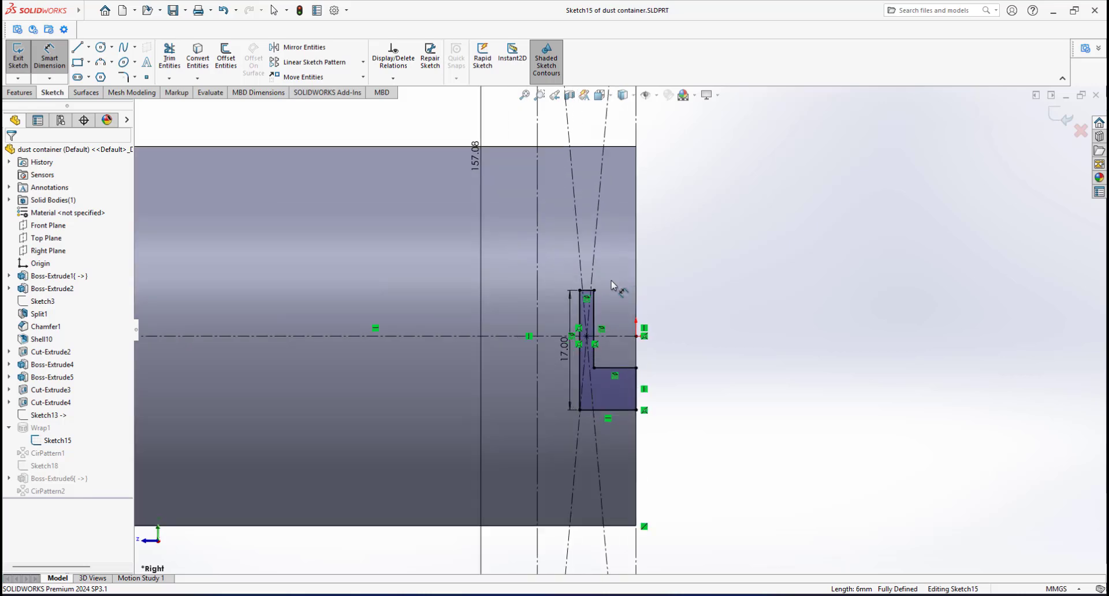
- Check the length of the L-shaped slot's short upper edge in the sketch with Smart Dimension, without placing a dimension
scroll(594, 297, down, 2)
click(591, 285)
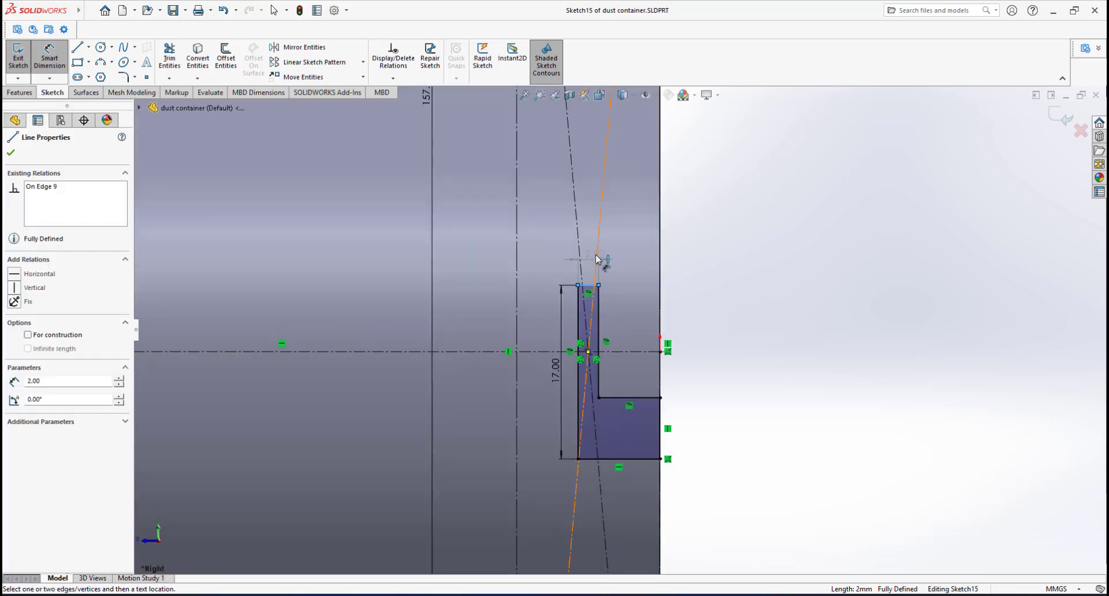
key(Escape)
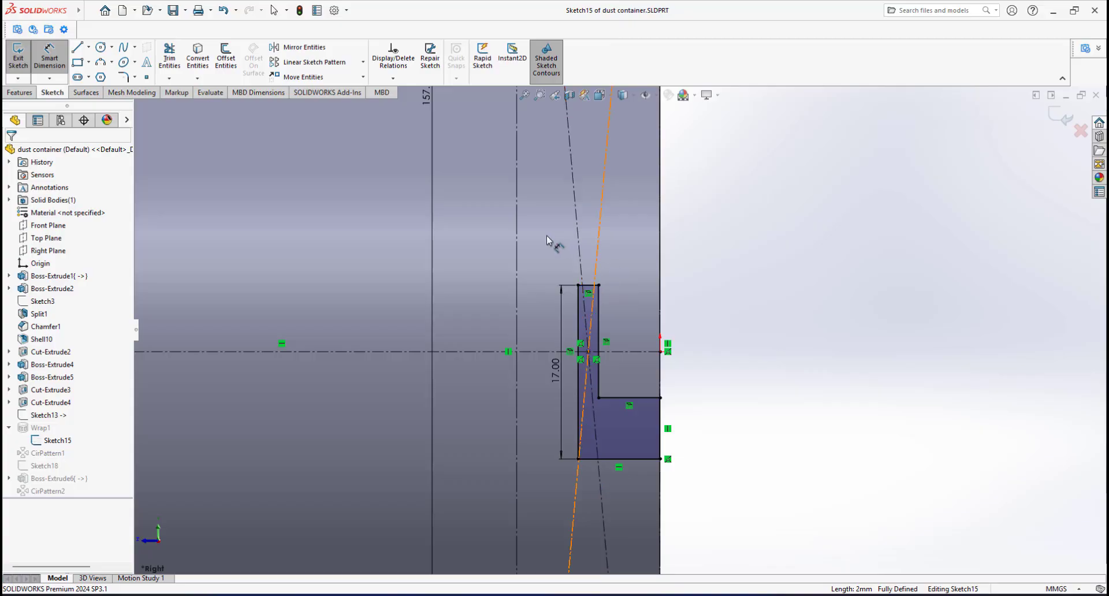
- Exit the slot sketch and switch back to the Assem2 drawing sheet with the dust container
click(1056, 115)
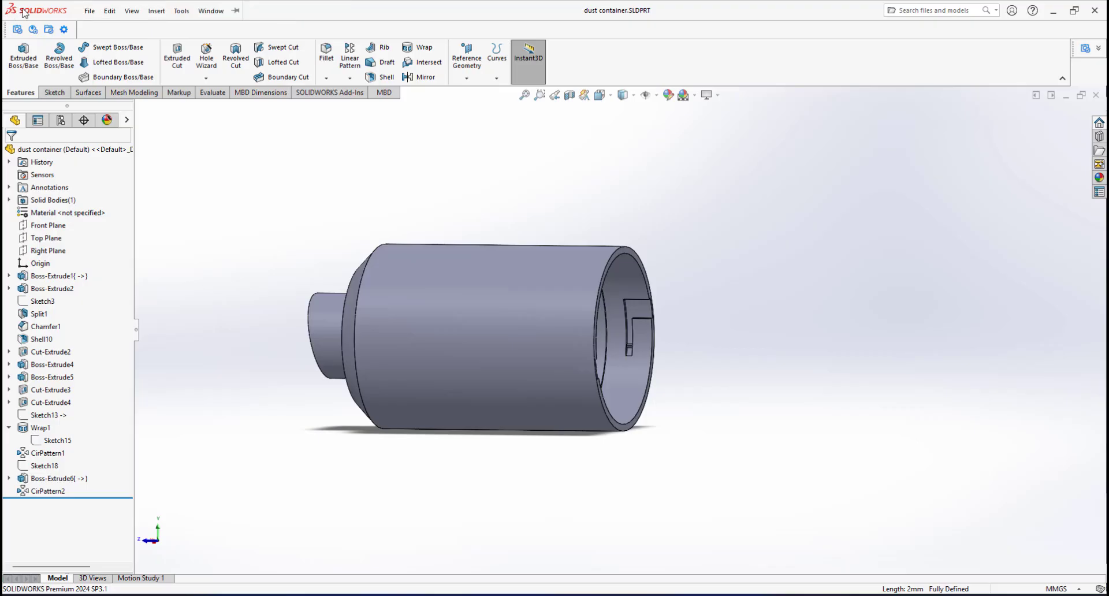
click(210, 11)
click(232, 133)
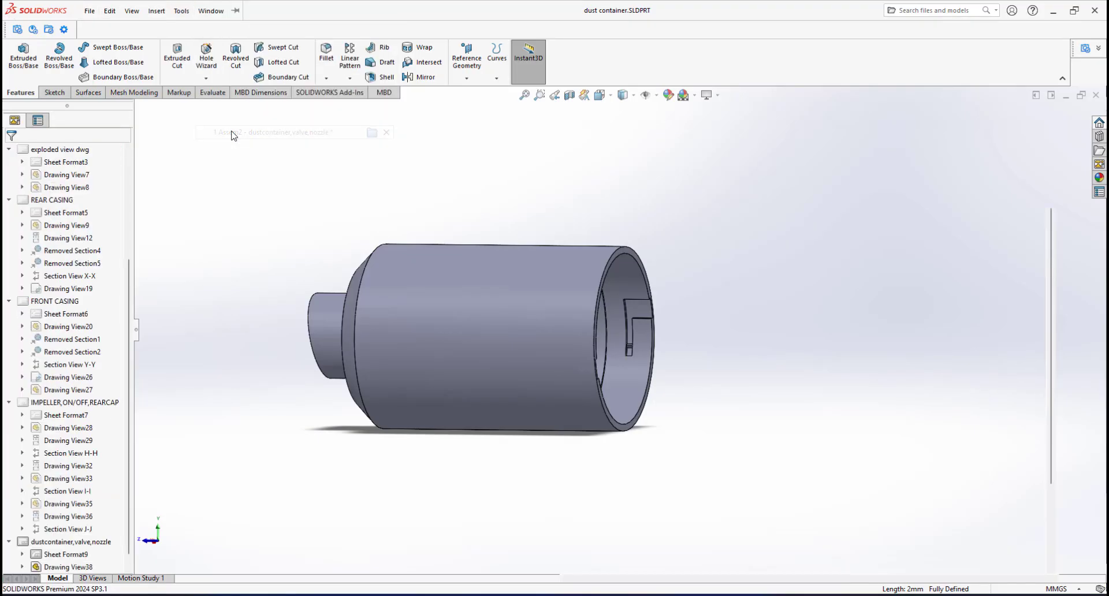
- Replace the text of the L-shaped slot's overall height dimension in Section K-K with 17
scroll(601, 311, down, 5)
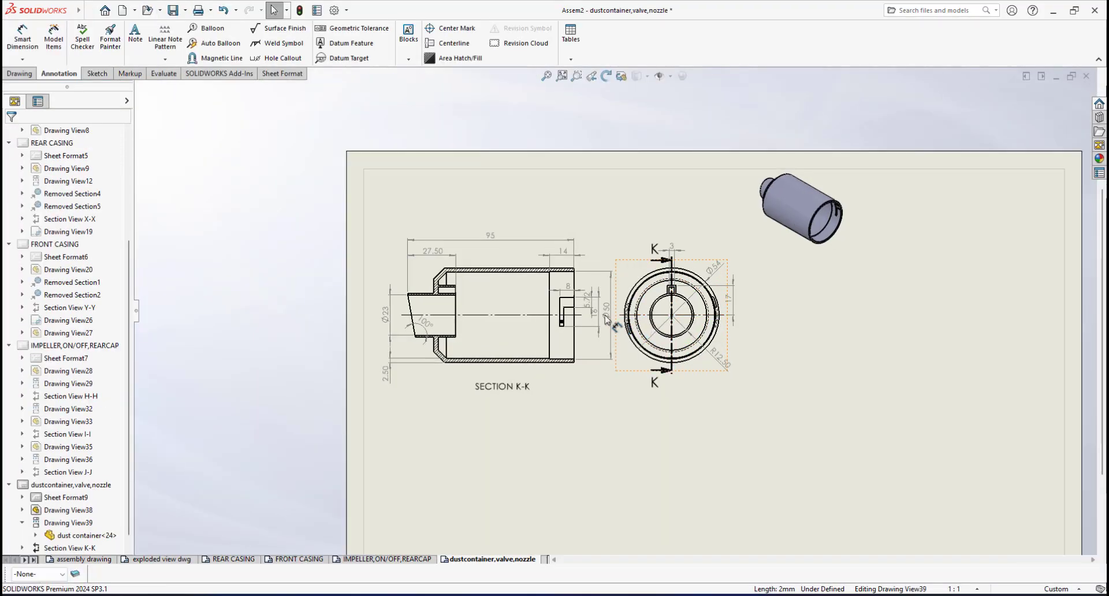
scroll(600, 309, down, 1)
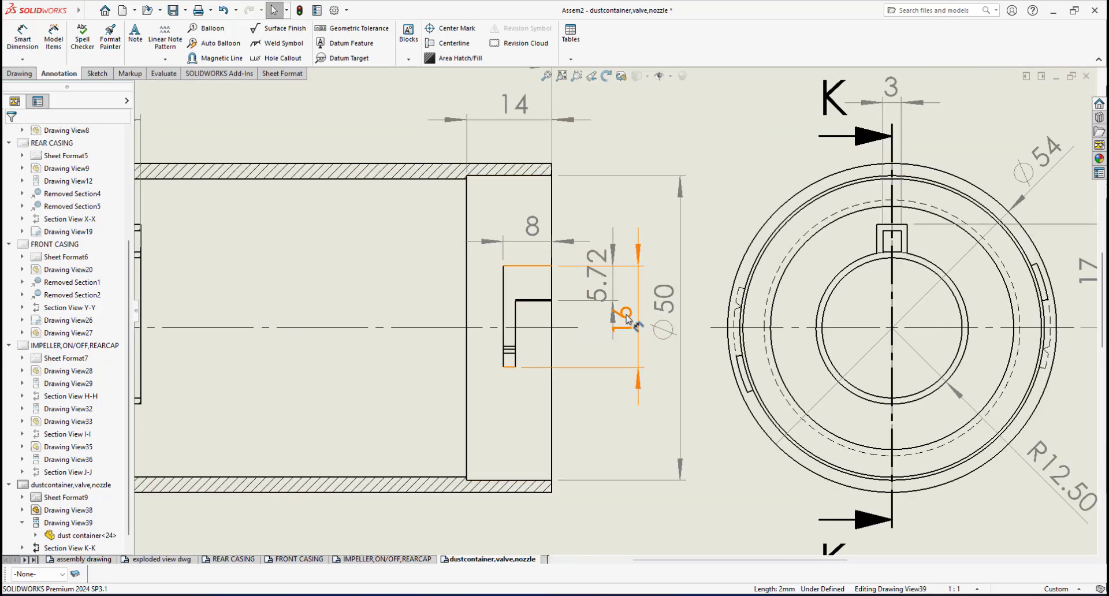
click(628, 319)
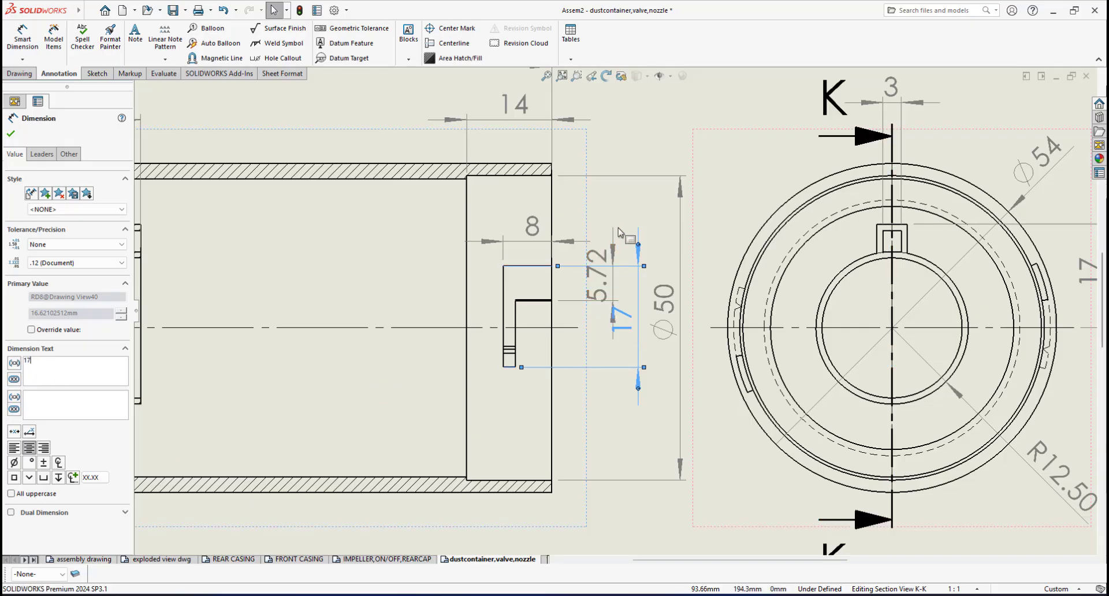
- Replace the text of the slot's opening height dimension at the container's open end with 6
scroll(595, 272, down, 2)
click(597, 283)
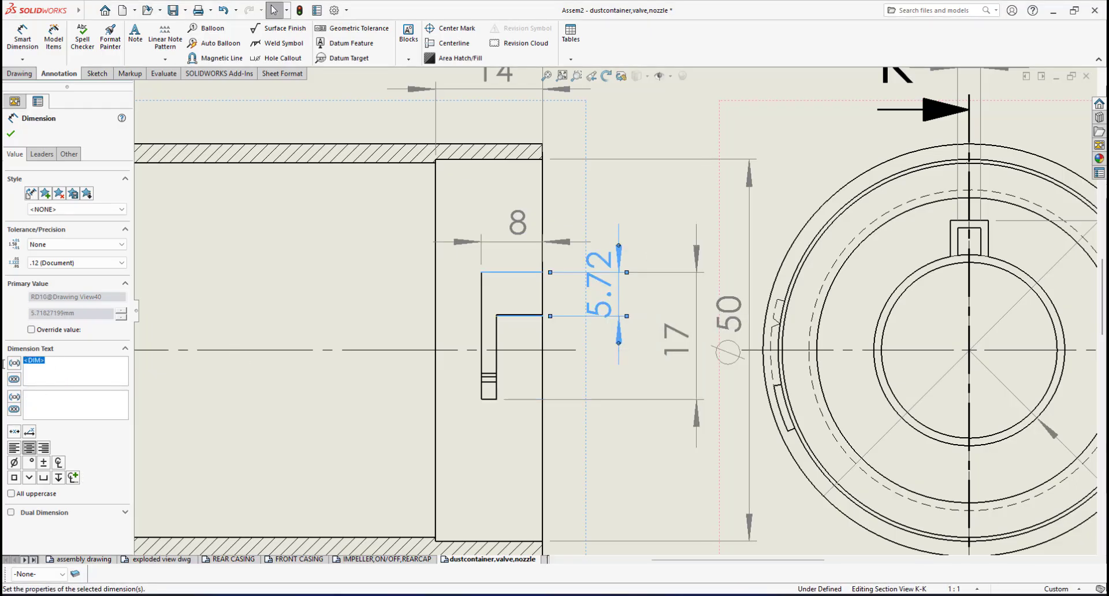
text(6)
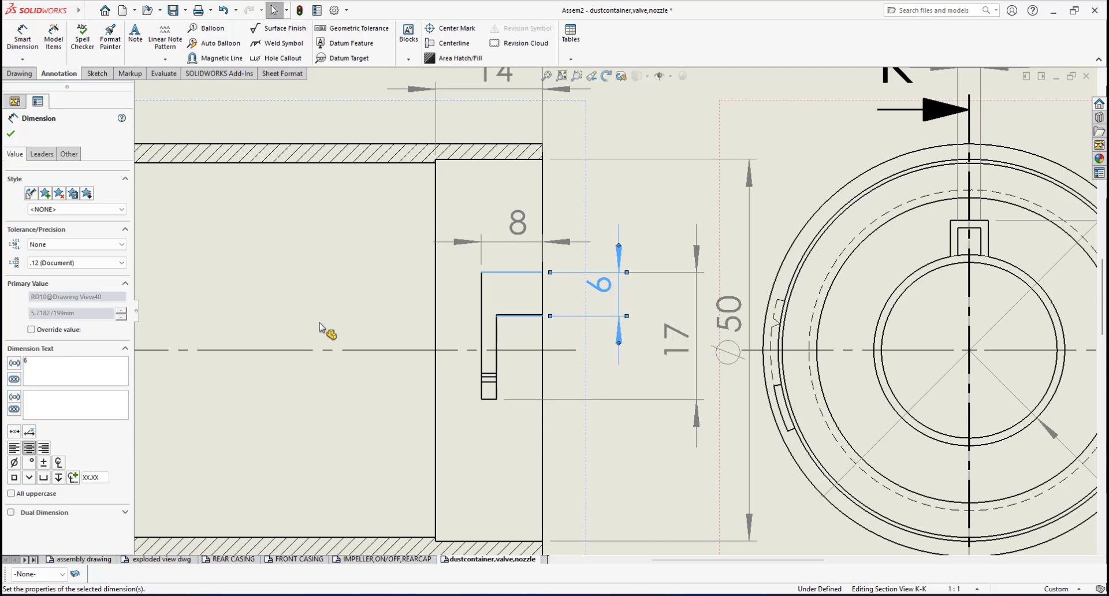
scroll(595, 347, up, 3)
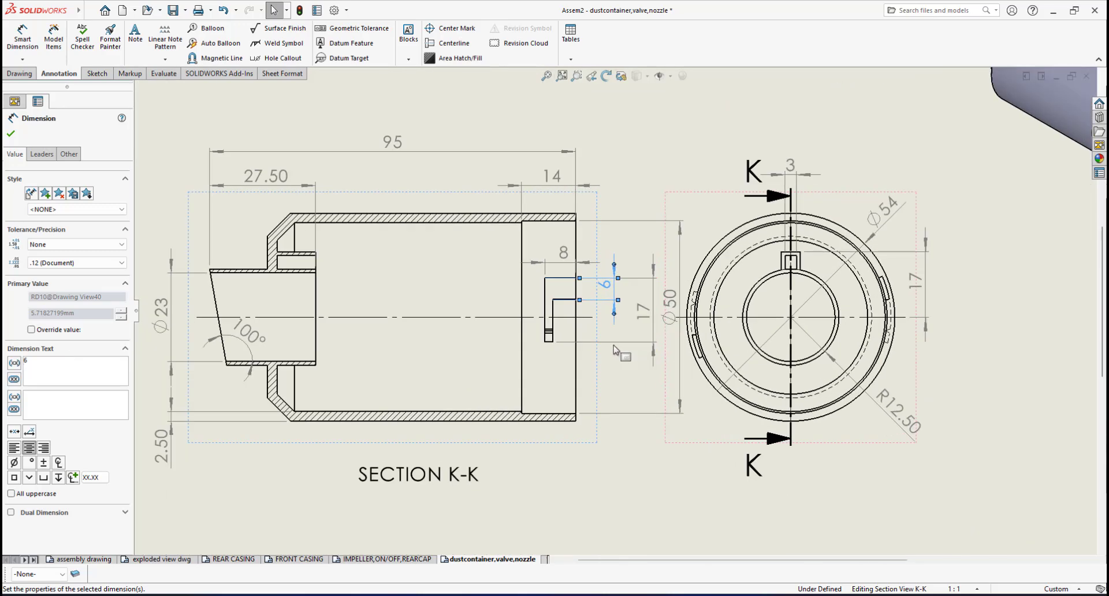
- Dimension the width of the slot's narrow vertical leg in Section K-K, placing the dimension below the slot
scroll(615, 349, down, 2)
click(23, 35)
scroll(546, 341, down, 3)
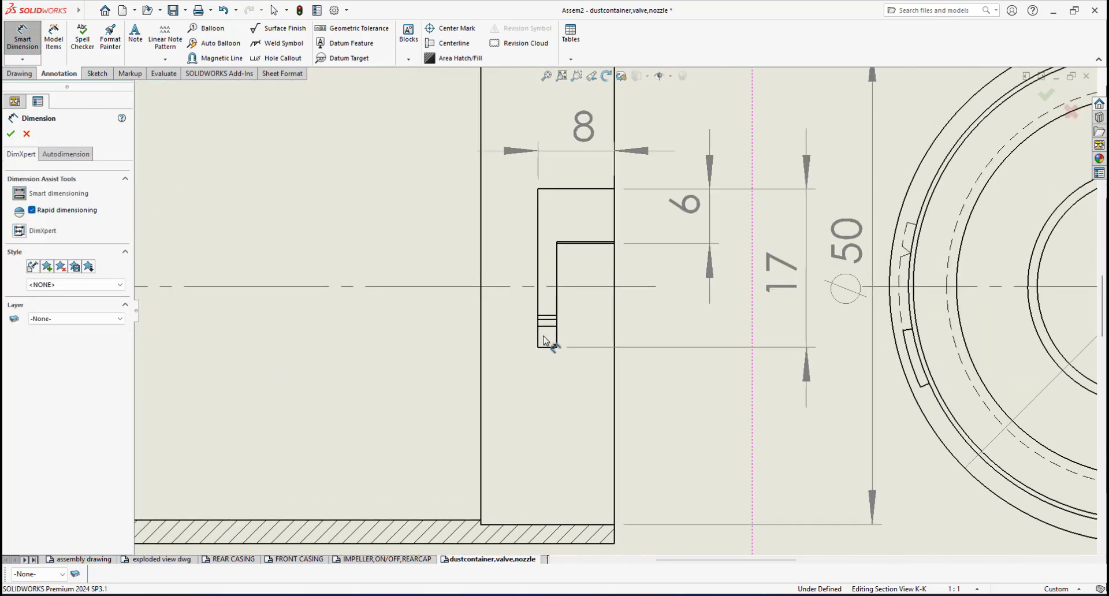
click(542, 339)
click(556, 332)
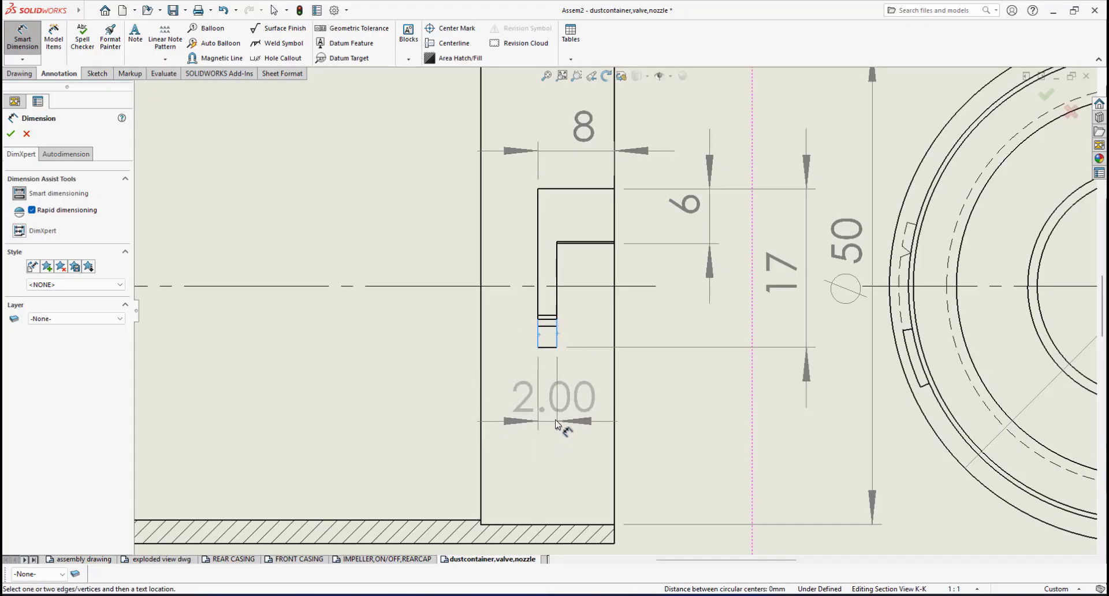
click(555, 426)
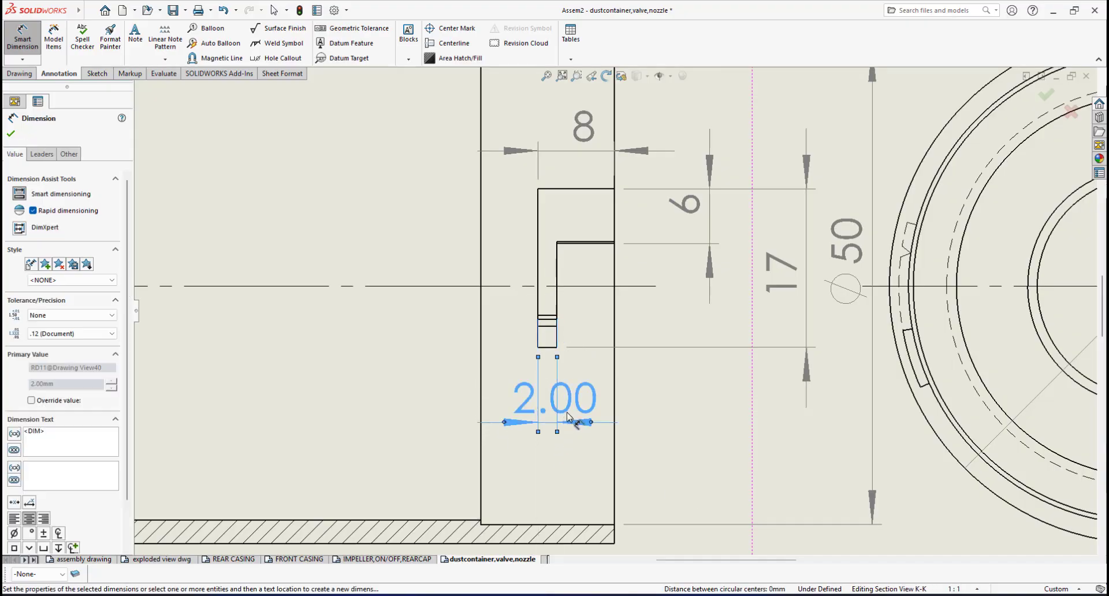
- Set the slot leg width dimension's precision to None and shift its text slightly to the right
click(103, 335)
click(73, 345)
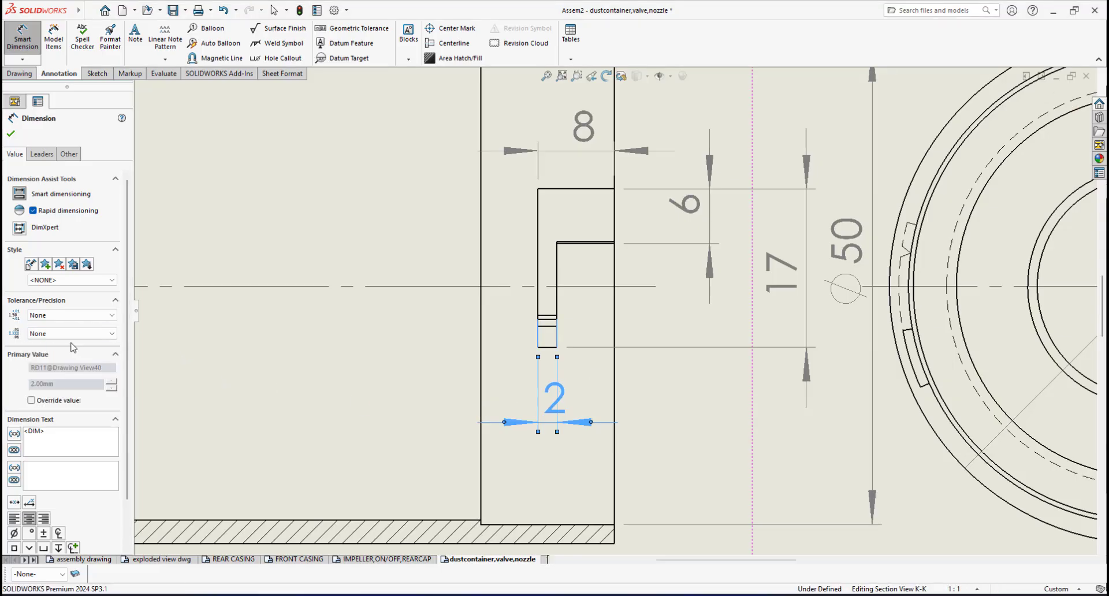
drag(561, 398, 581, 396)
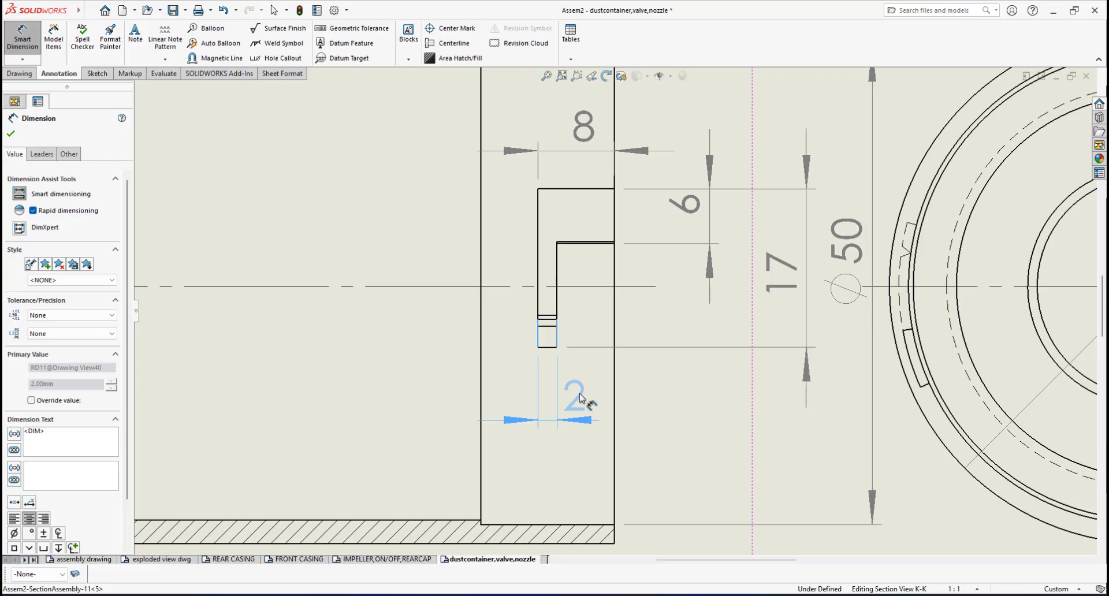
click(11, 132)
scroll(574, 315, down, 3)
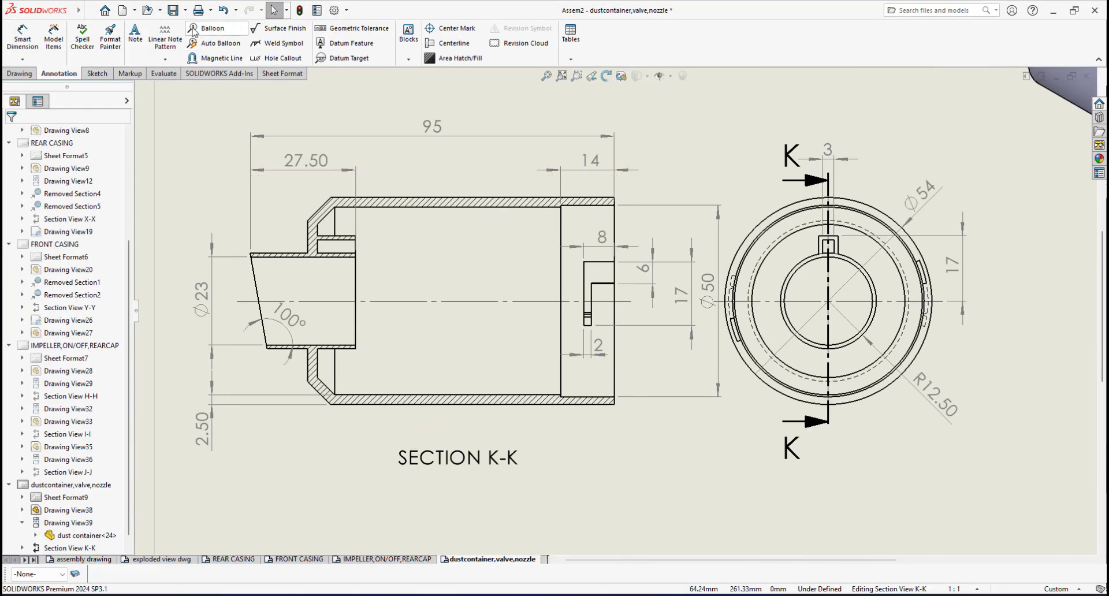
- Move the slot's overall height dimension and the Ø50 dimension closer to the open end of Section K-K
scroll(689, 198, down, 4)
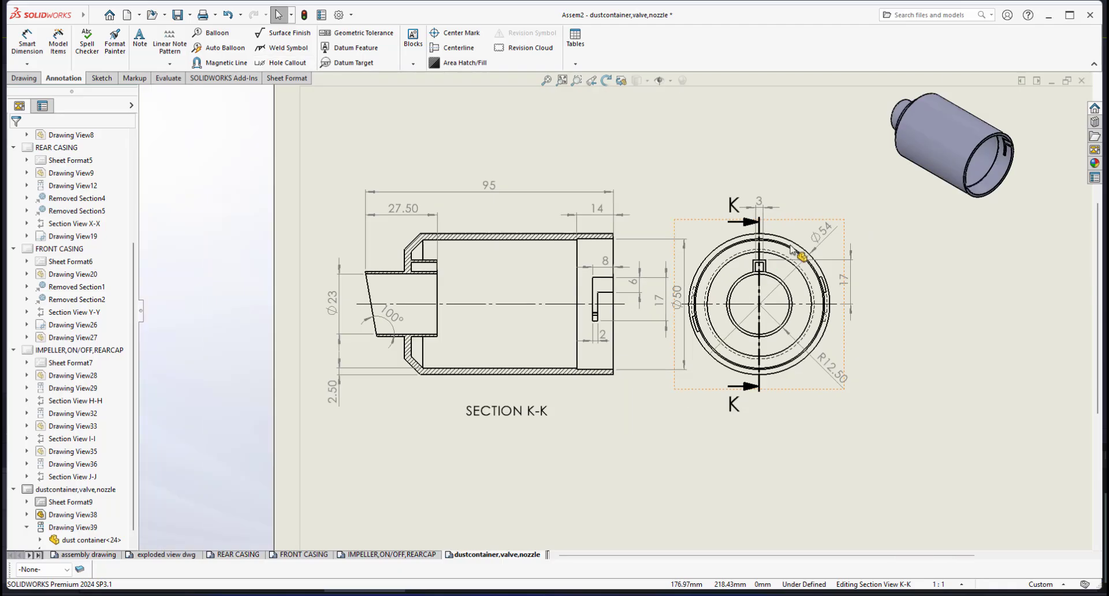
scroll(422, 368, up, 2)
scroll(422, 369, down, 2)
scroll(481, 357, up, 2)
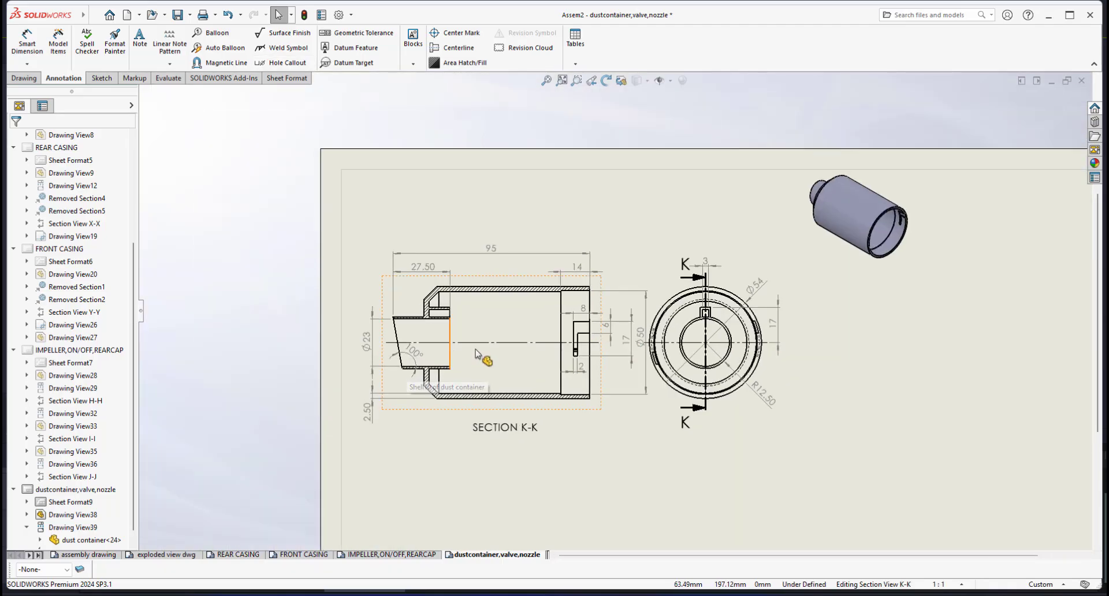
scroll(729, 338, up, 1)
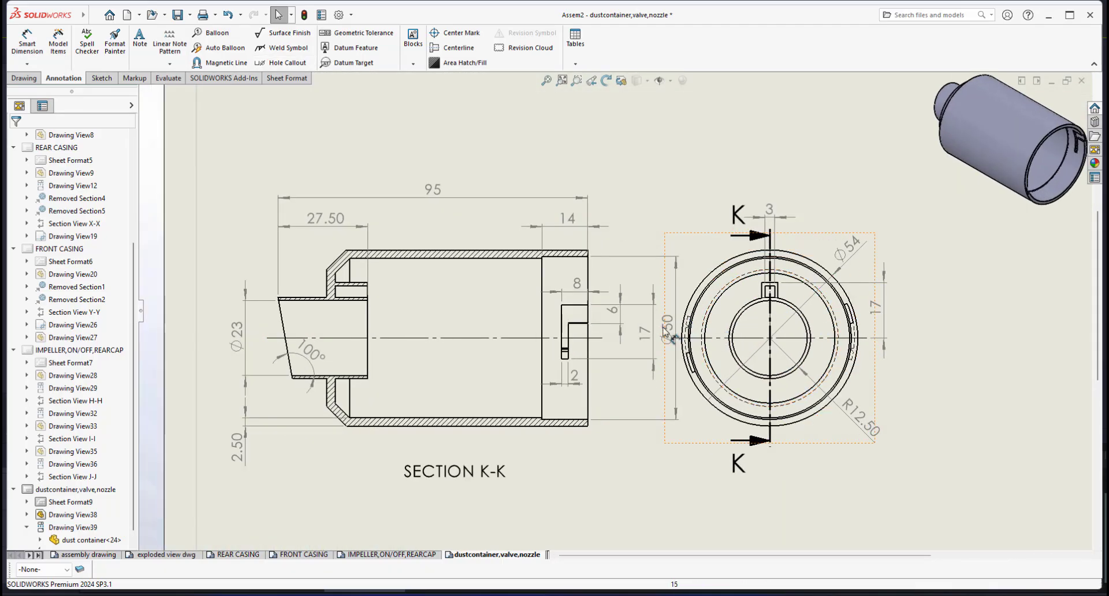
scroll(656, 349, up, 1)
mouse_move(645, 332)
mouse_down()
mouse_move(625, 332)
mouse_move(647, 316)
mouse_up()
scroll(635, 316, up, 4)
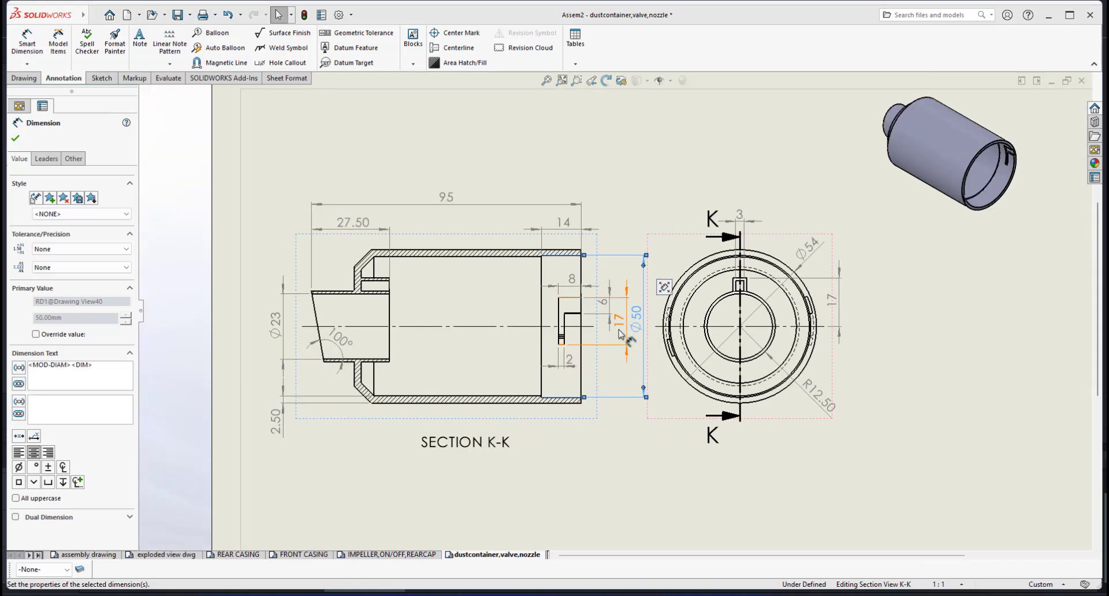
click(604, 450)
- Examine the dust container views and the dimensions around the chamfered inlet end of Section K-K
scroll(604, 451, up, 3)
scroll(640, 400, down, 3)
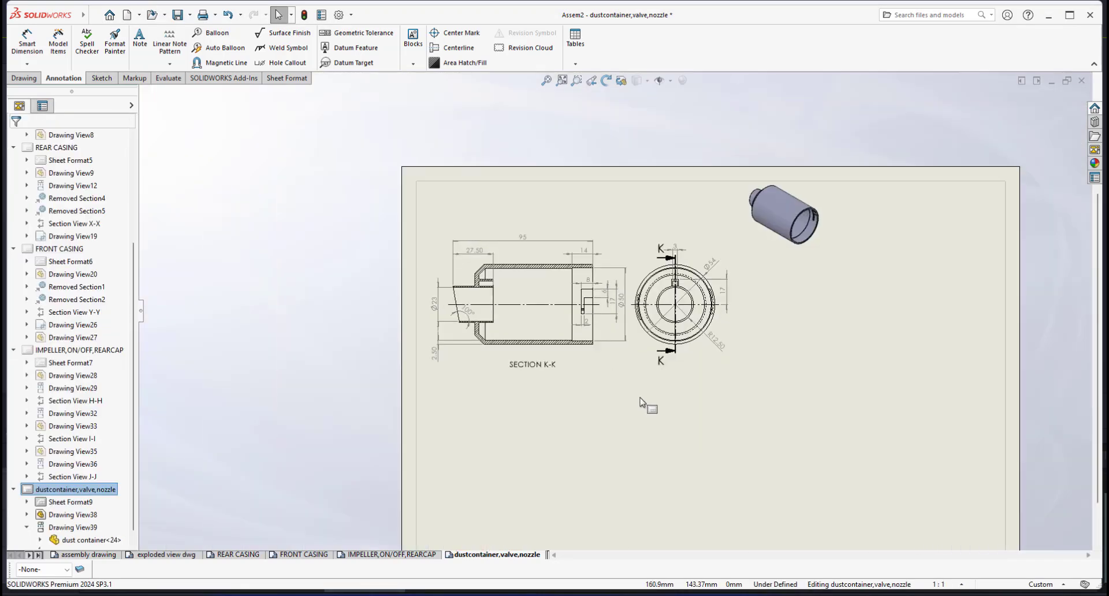
scroll(681, 248, down, 2)
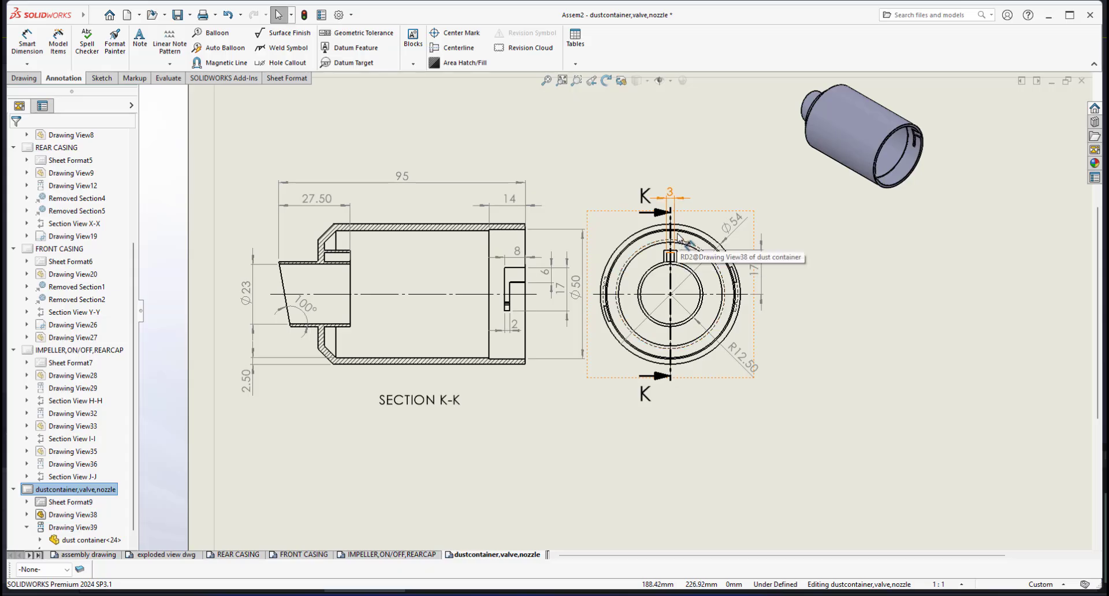
scroll(404, 297, down, 2)
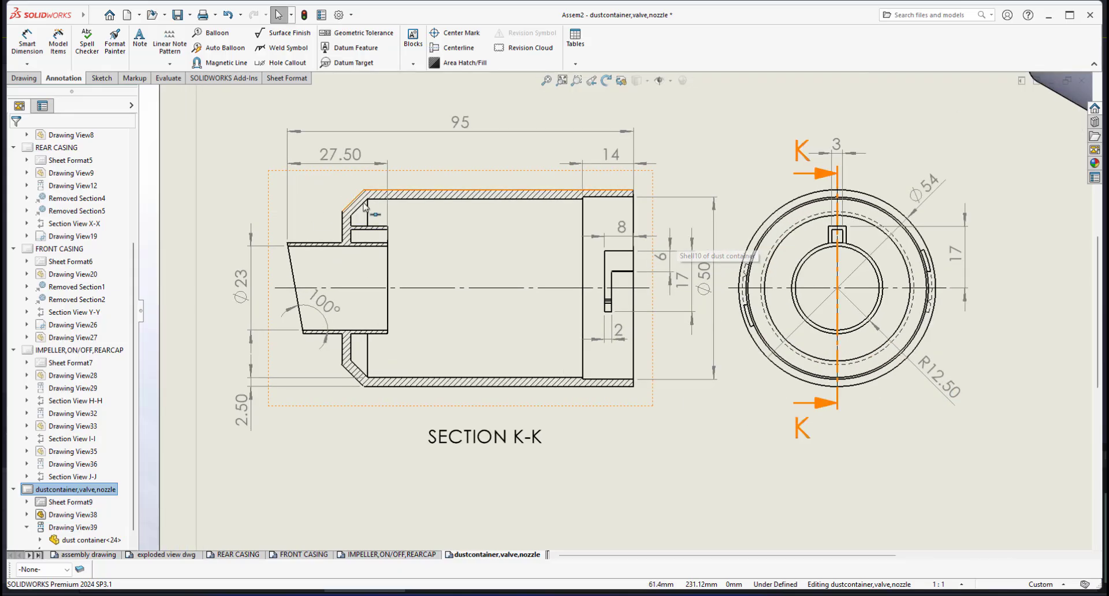
scroll(376, 184, down, 1)
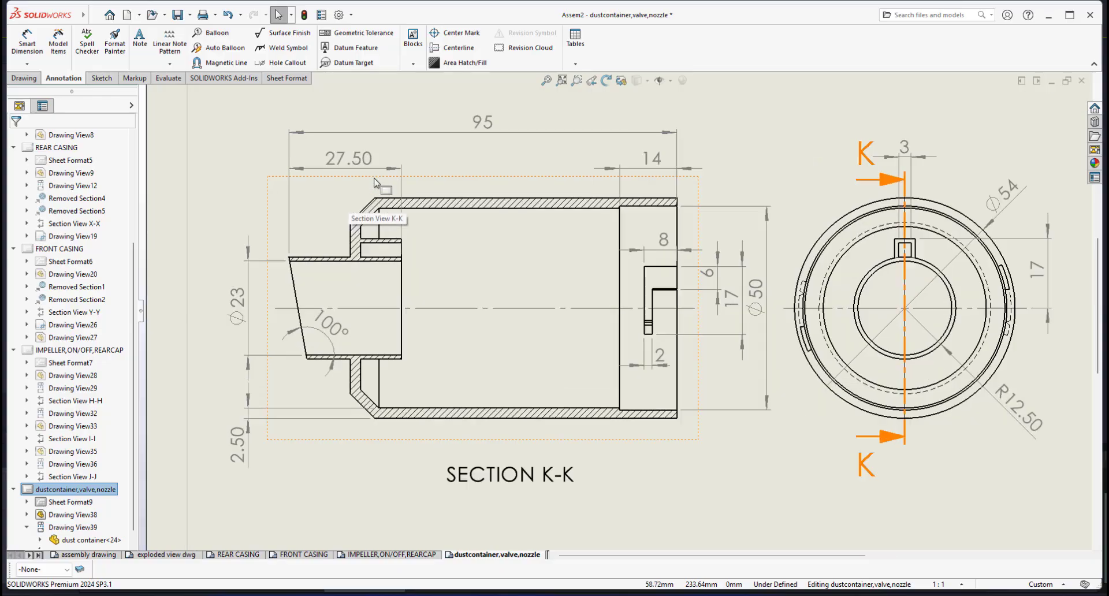
scroll(376, 183, down, 1)
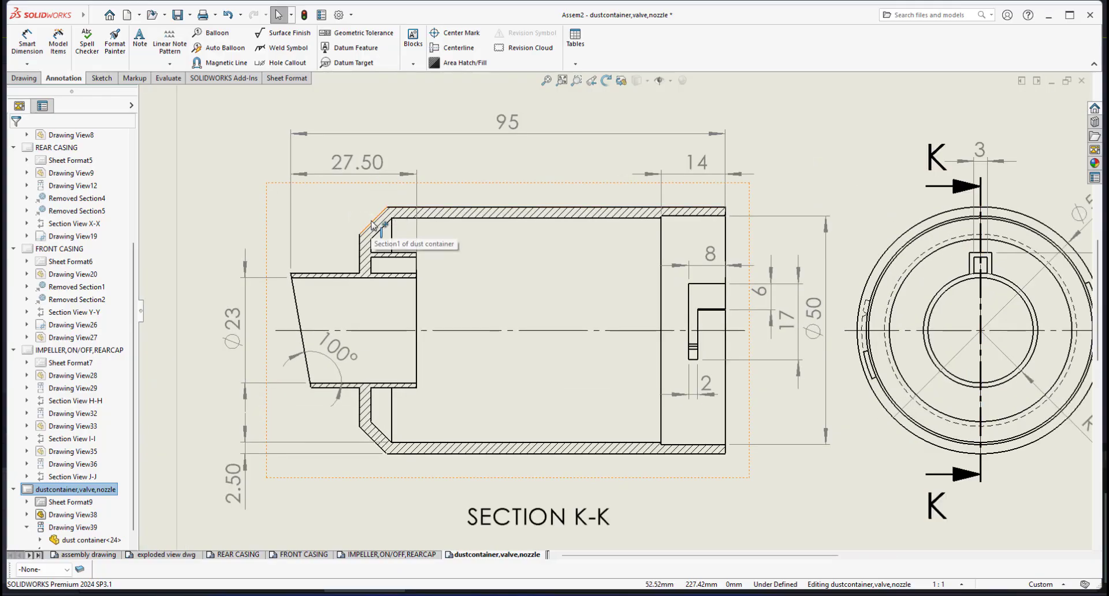
scroll(604, 282, up, 2)
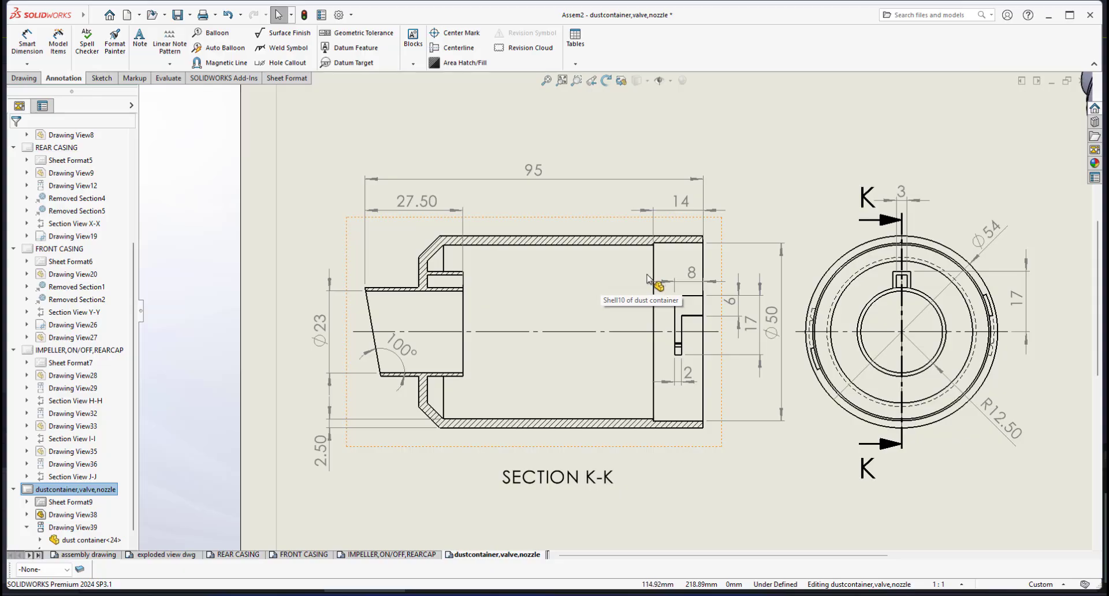
- Examine the L-shaped slot's dimensions in Section K-K at close range and compare the slot with the circular end view
scroll(647, 278, down, 1)
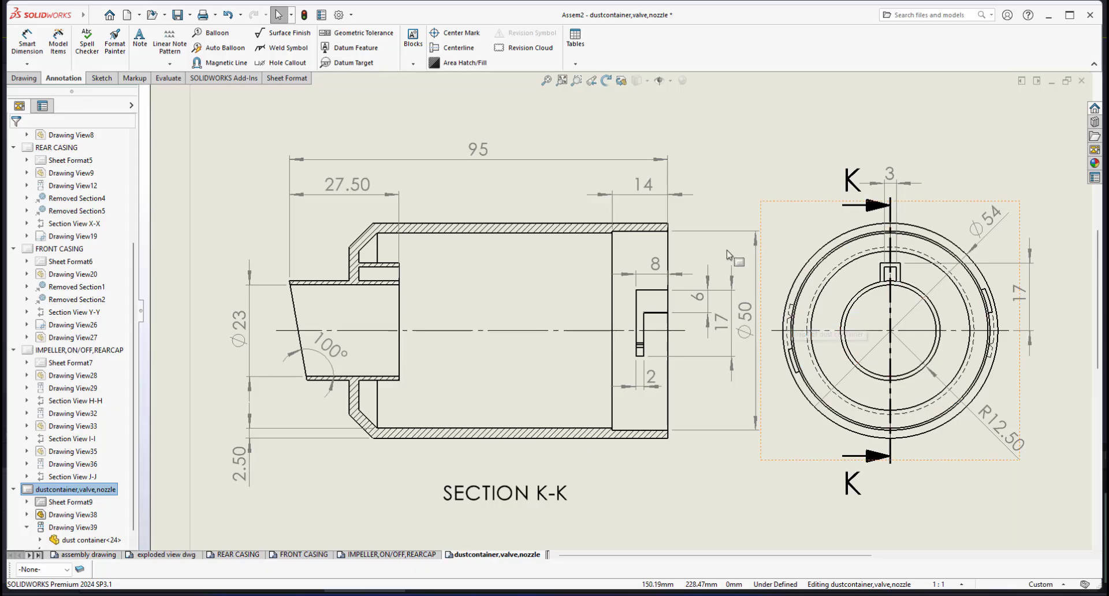
scroll(588, 306, down, 3)
scroll(609, 300, up, 1)
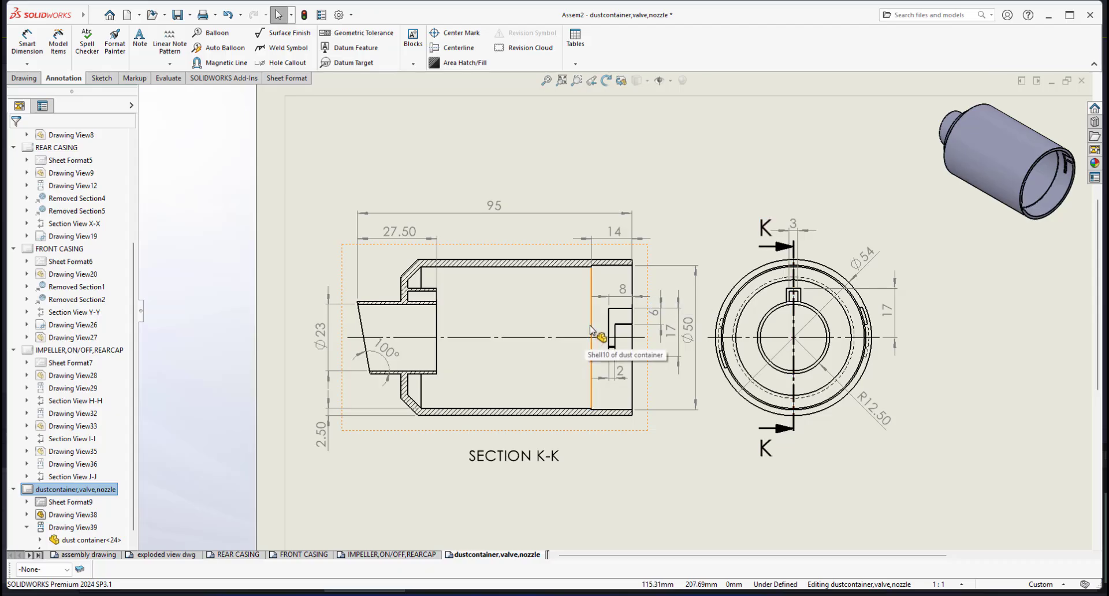
scroll(726, 361, down, 1)
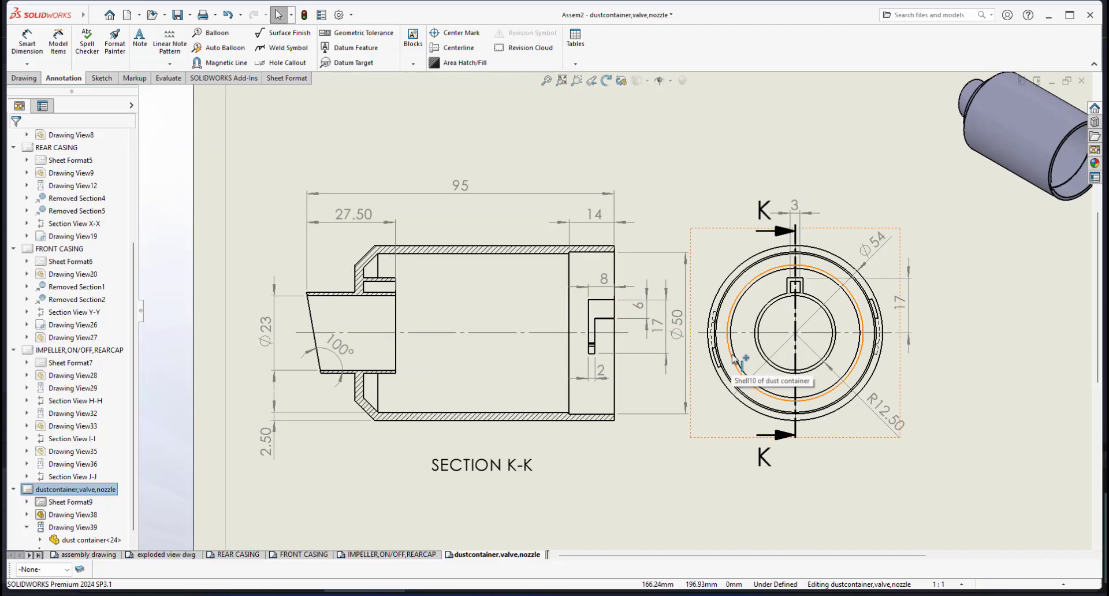
scroll(733, 359, down, 2)
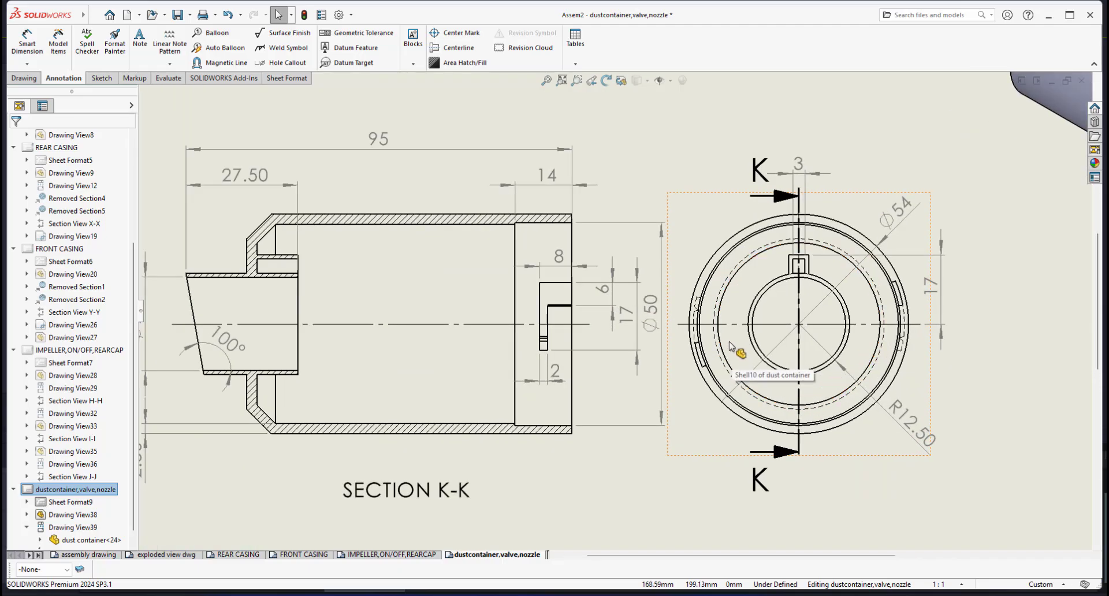
scroll(729, 346, down, 6)
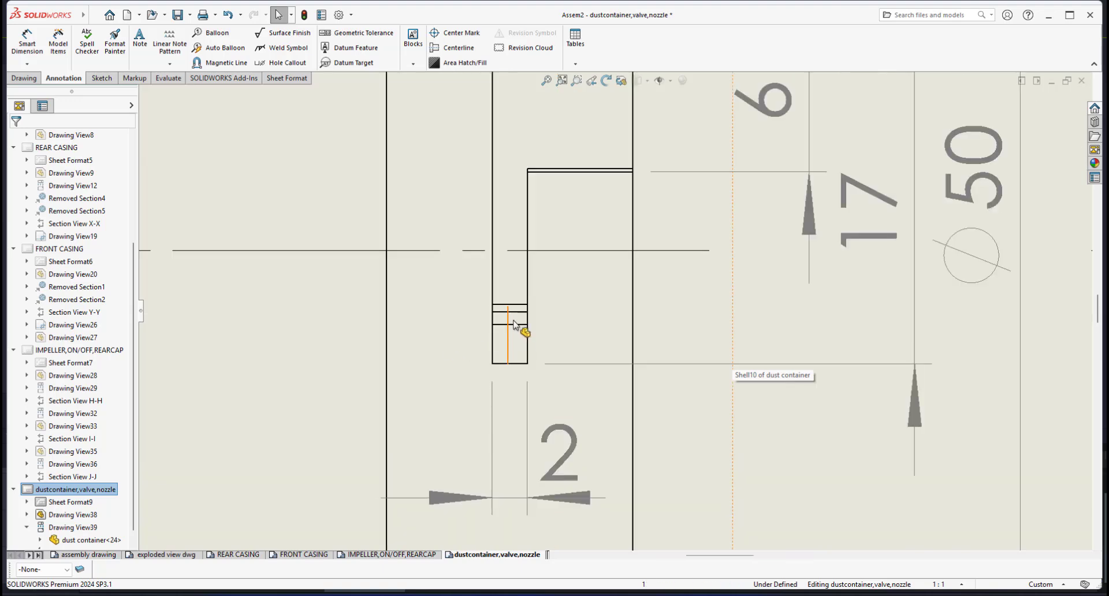
scroll(523, 313, down, 1)
scroll(633, 321, up, 6)
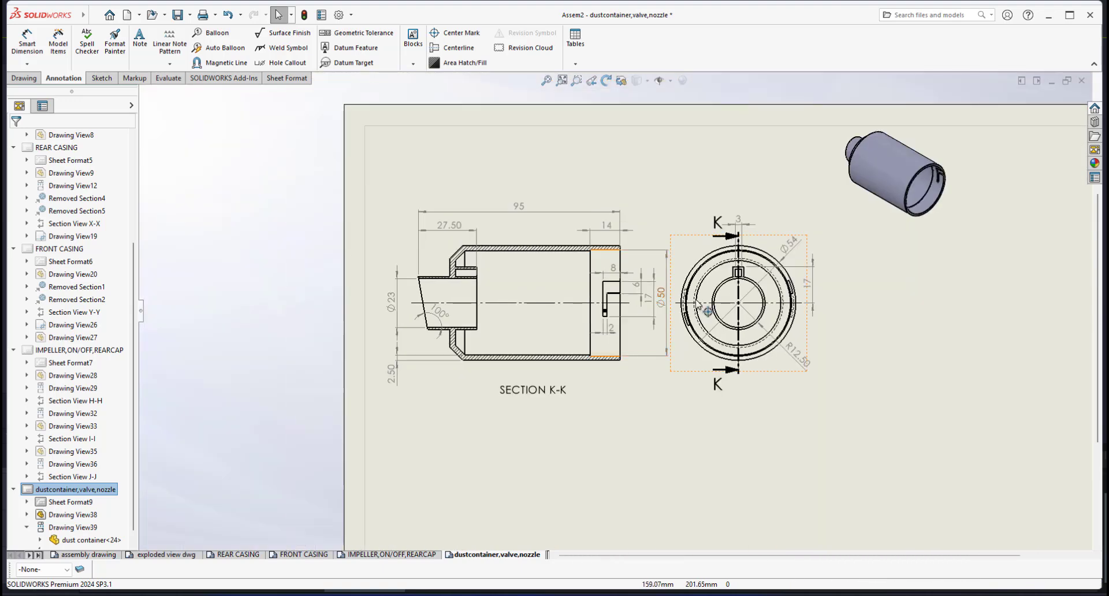
scroll(615, 321, down, 3)
scroll(616, 321, down, 1)
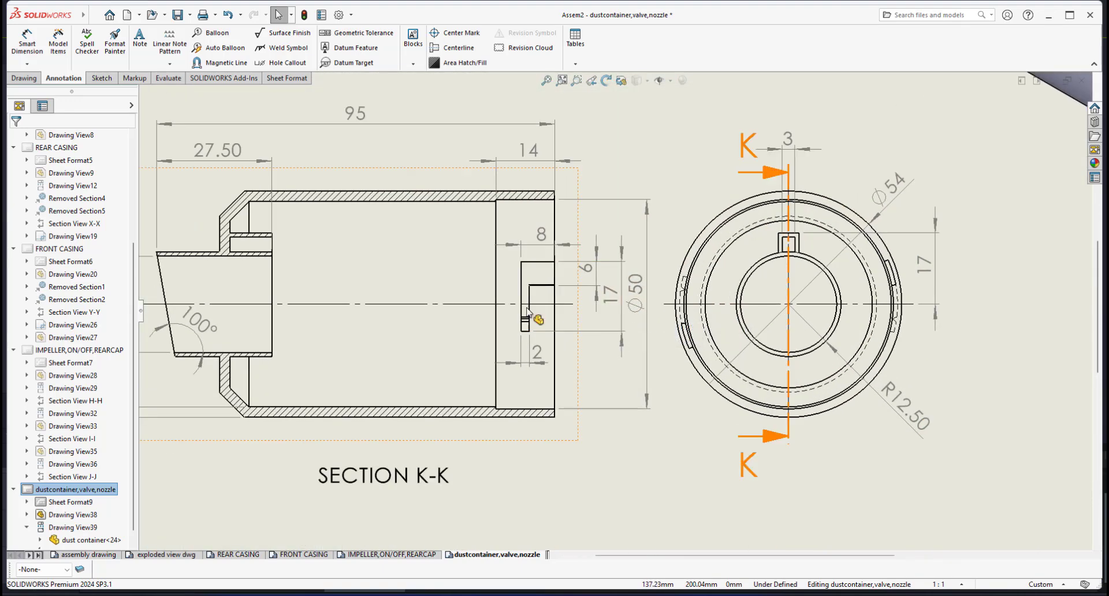
scroll(548, 332, down, 4)
scroll(572, 356, up, 4)
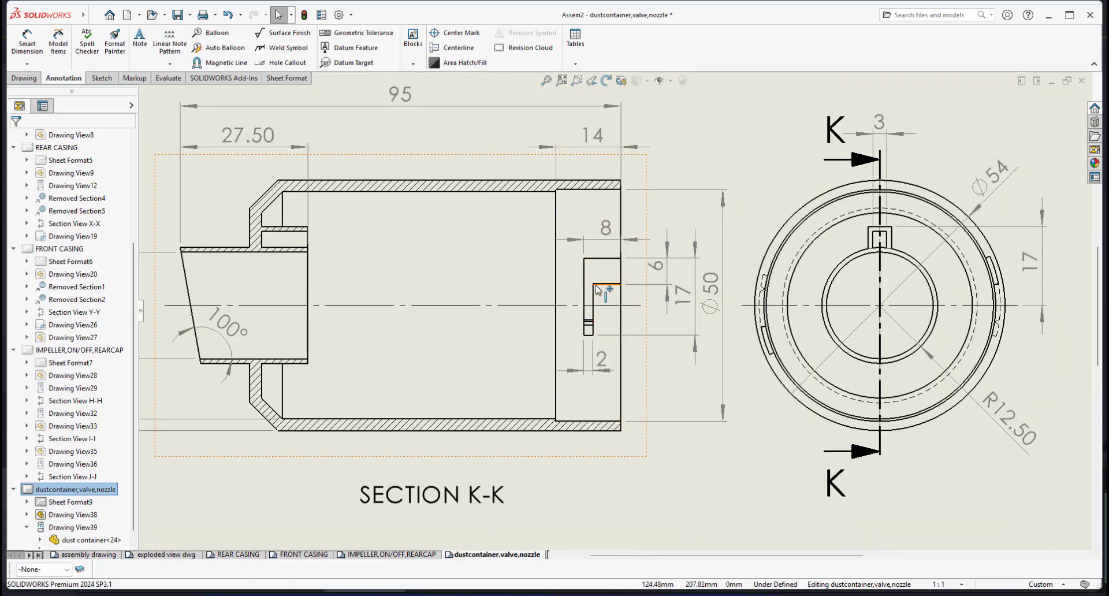
scroll(601, 291, up, 2)
scroll(602, 294, up, 2)
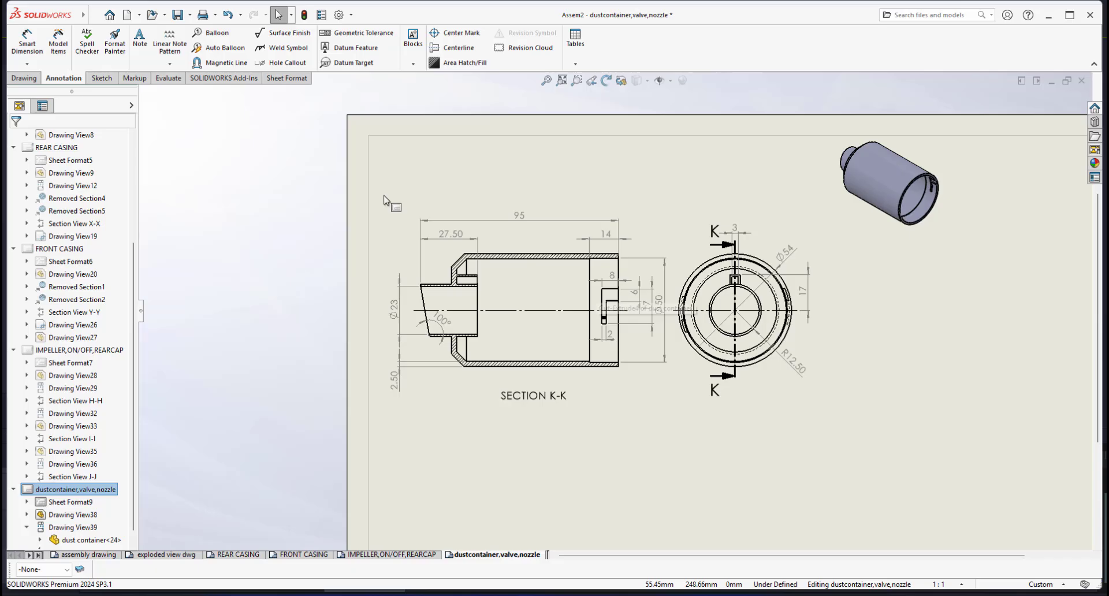
- Save the drawing with the finished dust container views
click(177, 14)
click(234, 178)
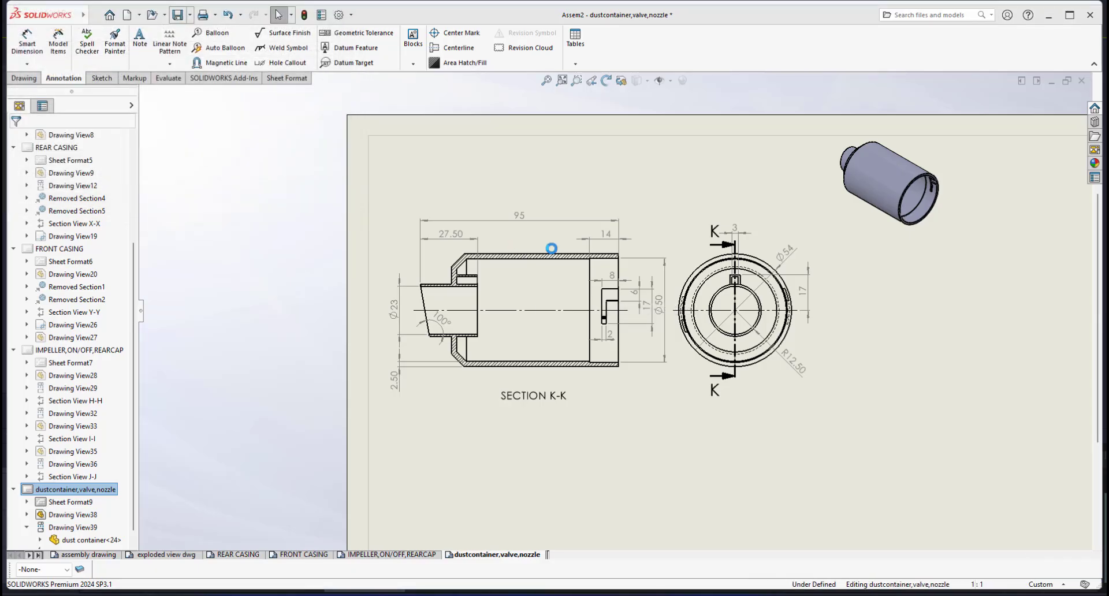
scroll(652, 316, down, 1)
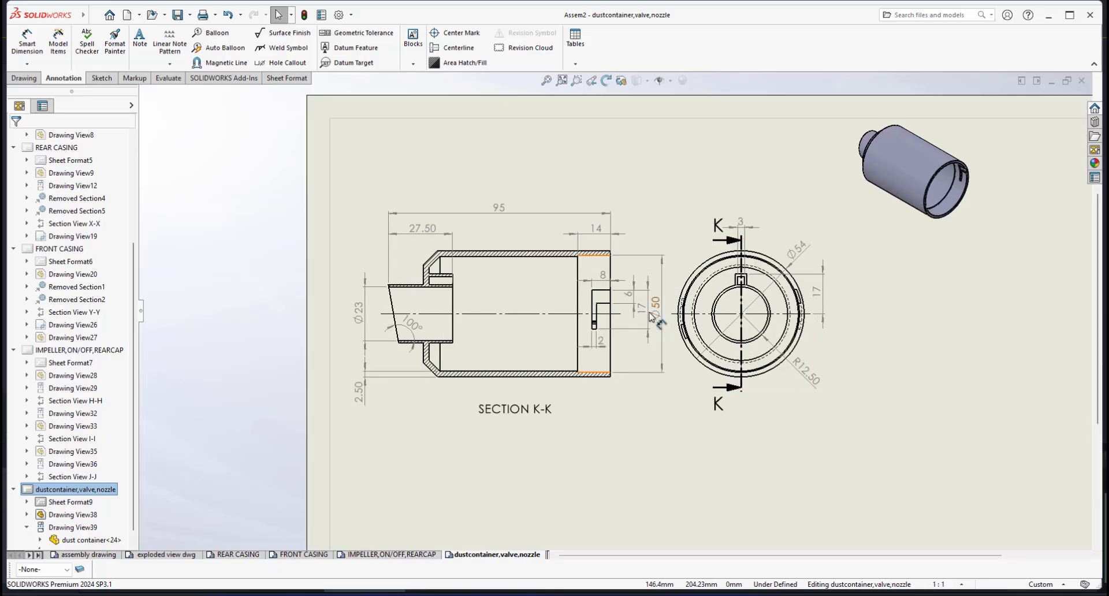
- Copy the ON/OFF BUTTON balloon and note from the IMPELLER,ON/OFF,REARCAP sheet and paste them onto the dustcontainer,valve,nozzle sheet
scroll(614, 383, up, 3)
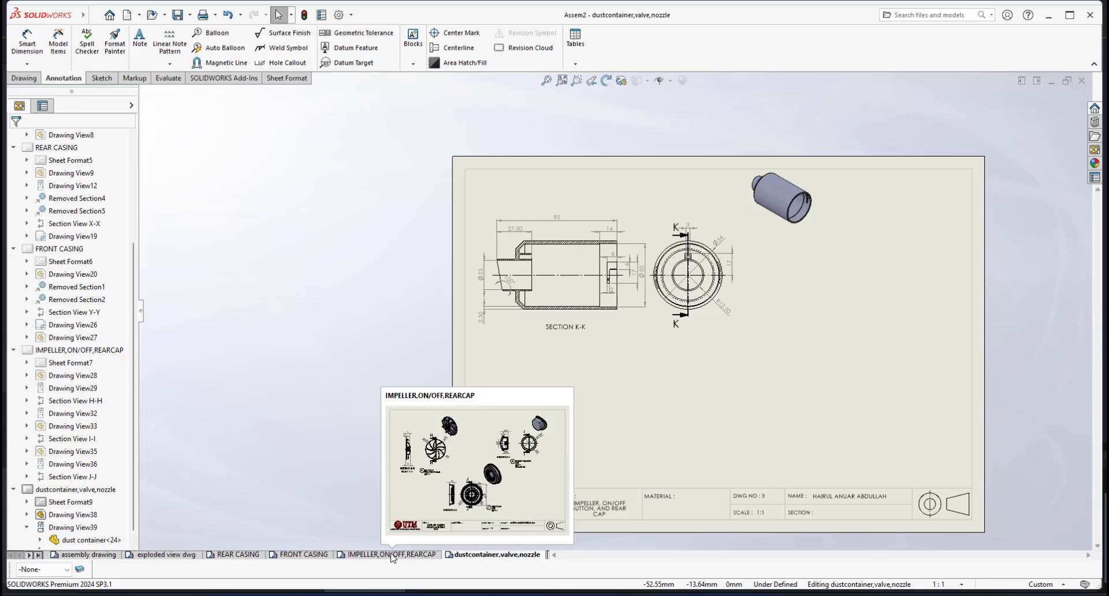
click(391, 555)
scroll(686, 319, down, 1)
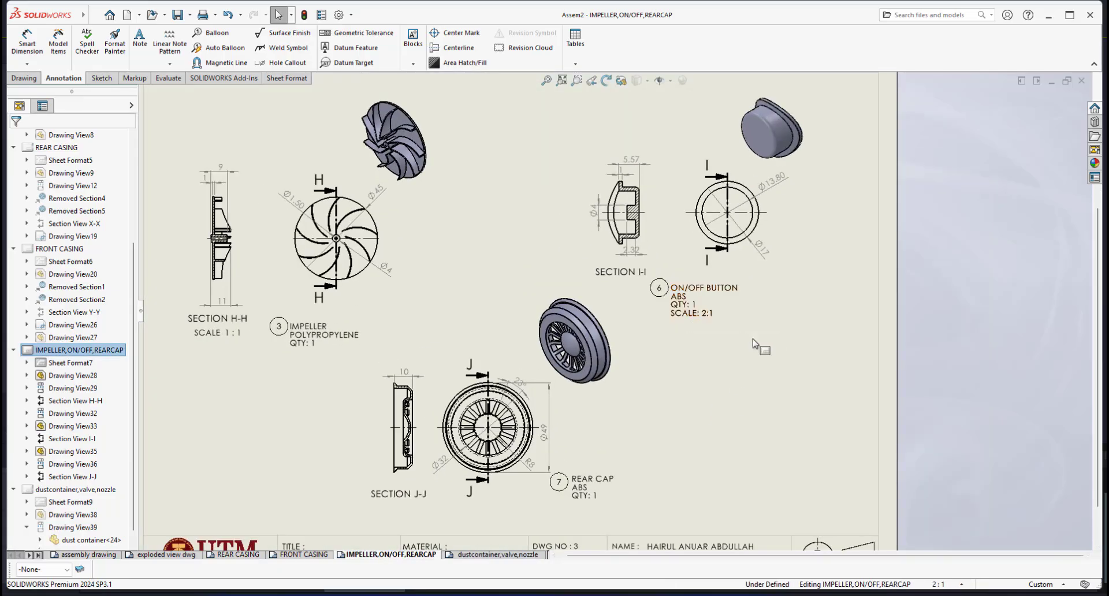
drag(754, 338, 654, 275)
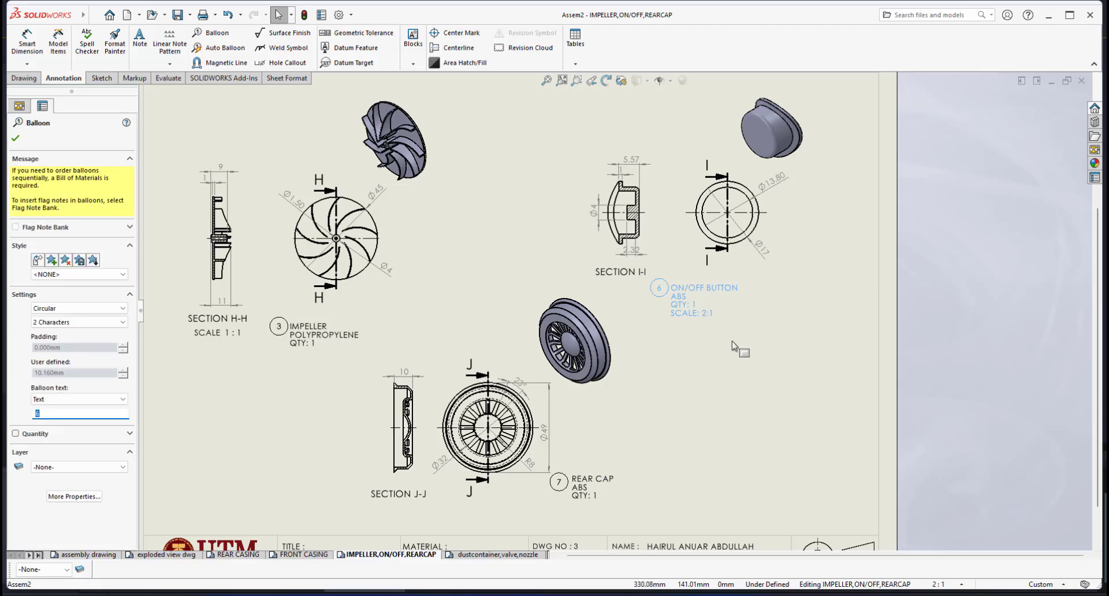
click(449, 556)
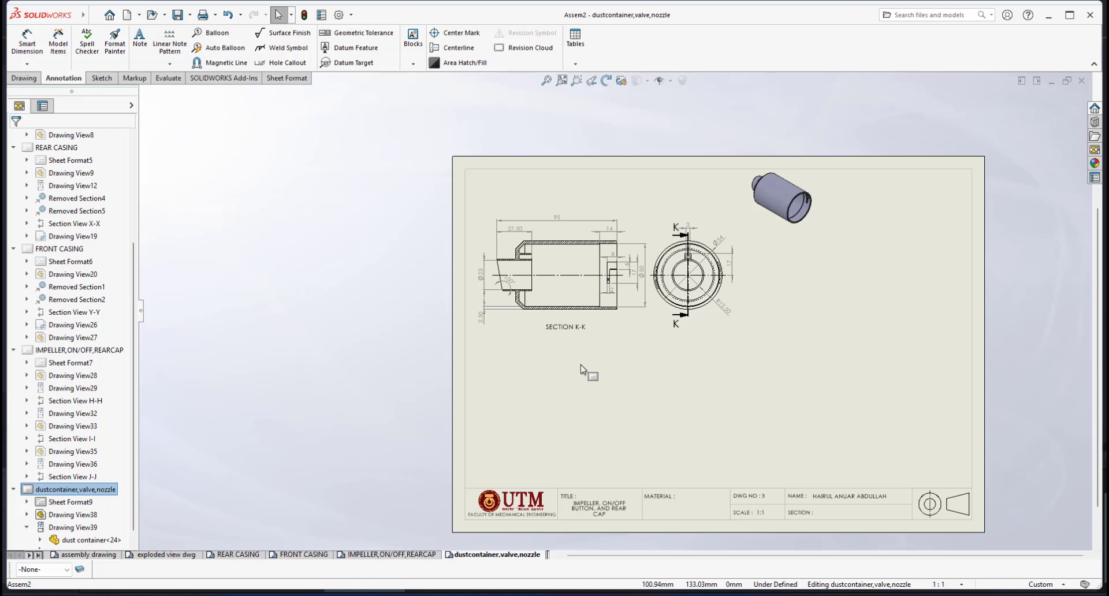
key(ctrl+v)
- Move the pasted part note just below the Section K-K label and place its balloon directly beside it
scroll(531, 381, down, 4)
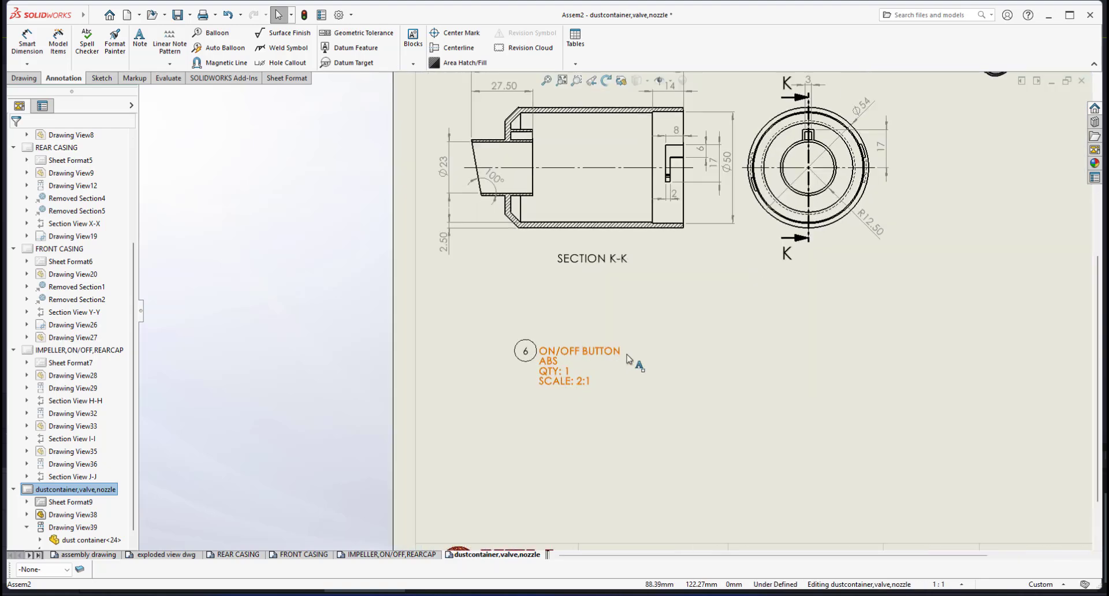
drag(587, 357, 669, 295)
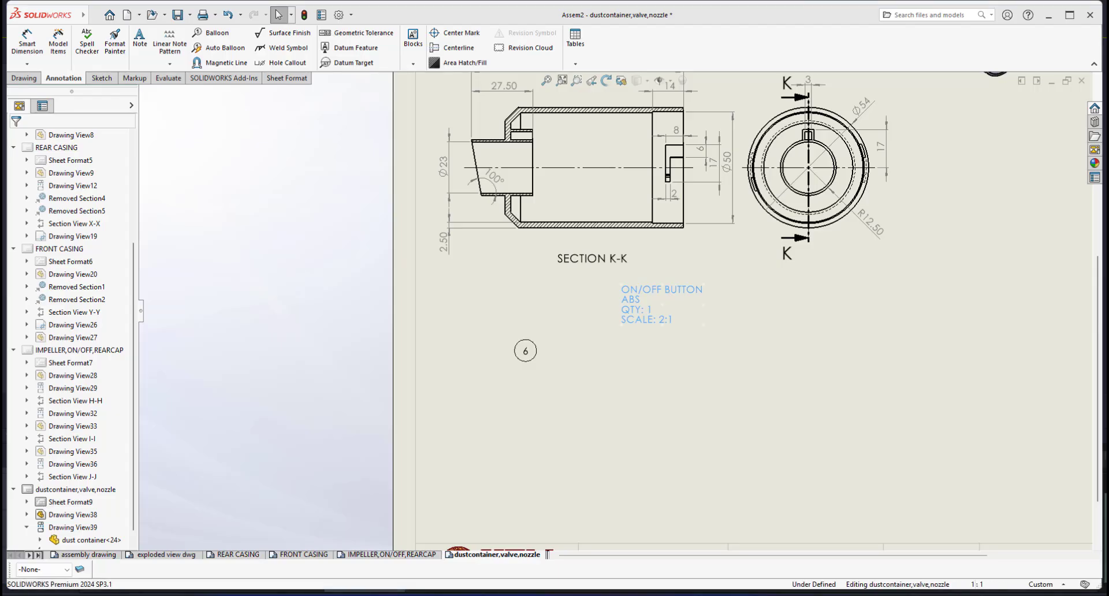
scroll(808, 312, up, 3)
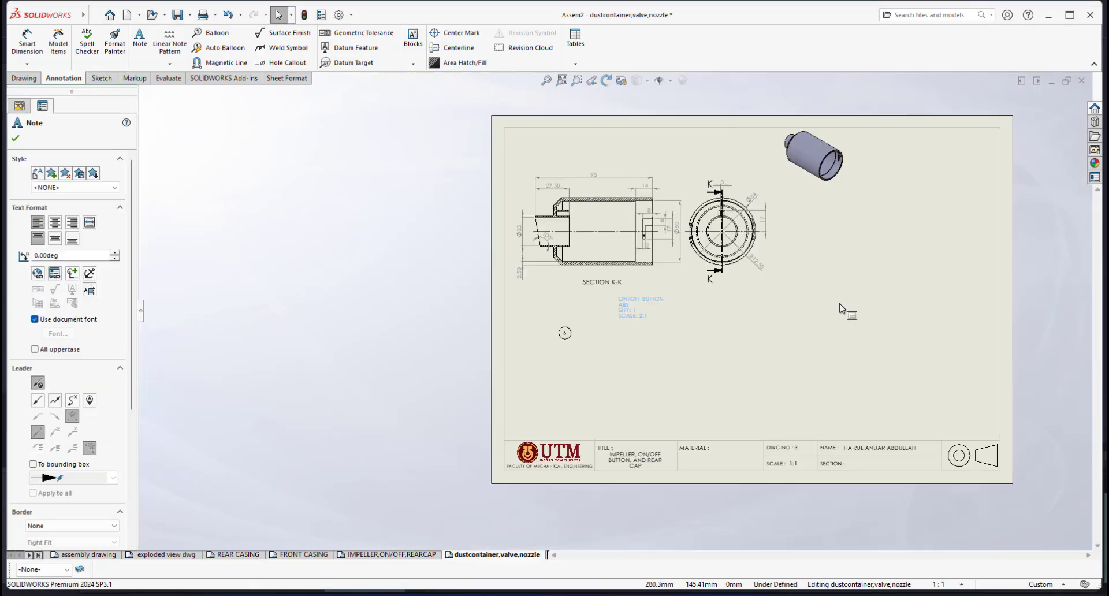
scroll(837, 303, up, 1)
scroll(830, 293, down, 2)
scroll(573, 289, down, 1)
scroll(571, 315, down, 2)
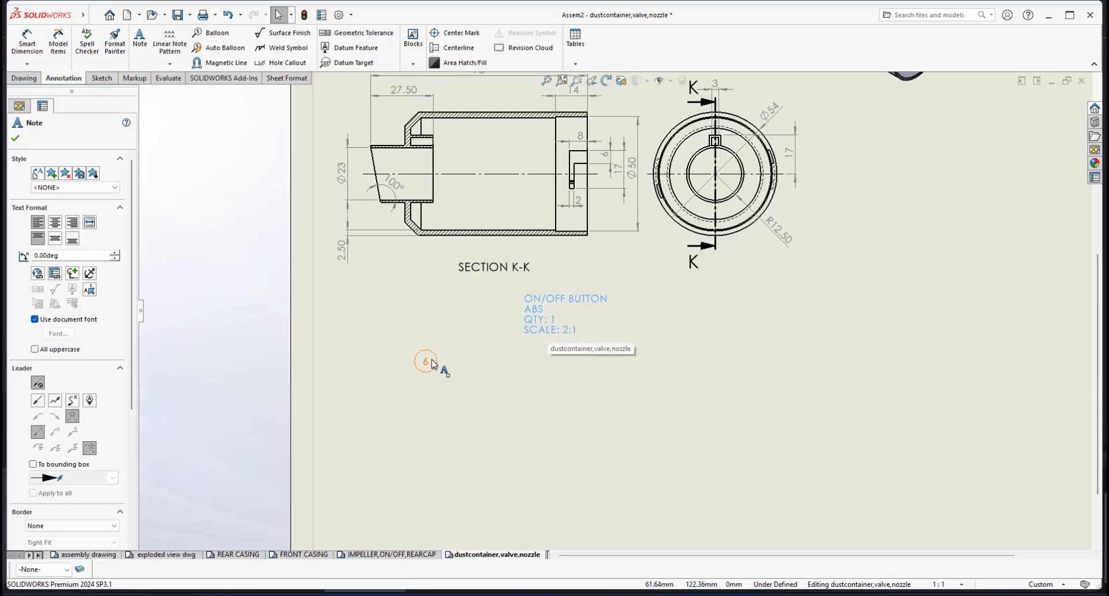
drag(432, 365, 497, 310)
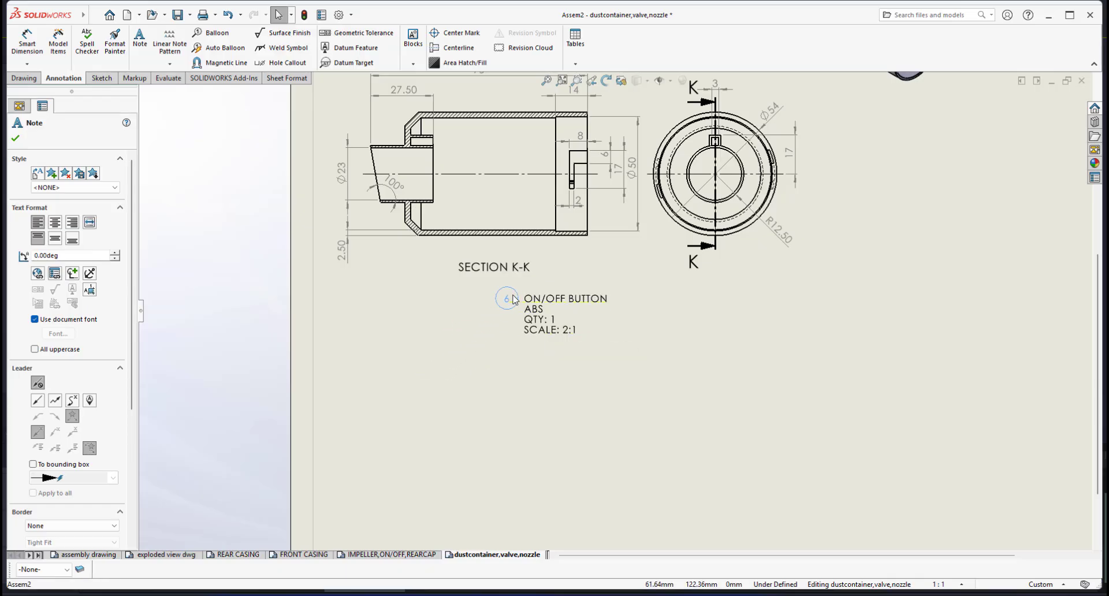
- Look up the dust container's item number in the exploded view sheet's parts table and set the pasted balloon's text to 10
click(513, 299)
scroll(531, 319, up, 1)
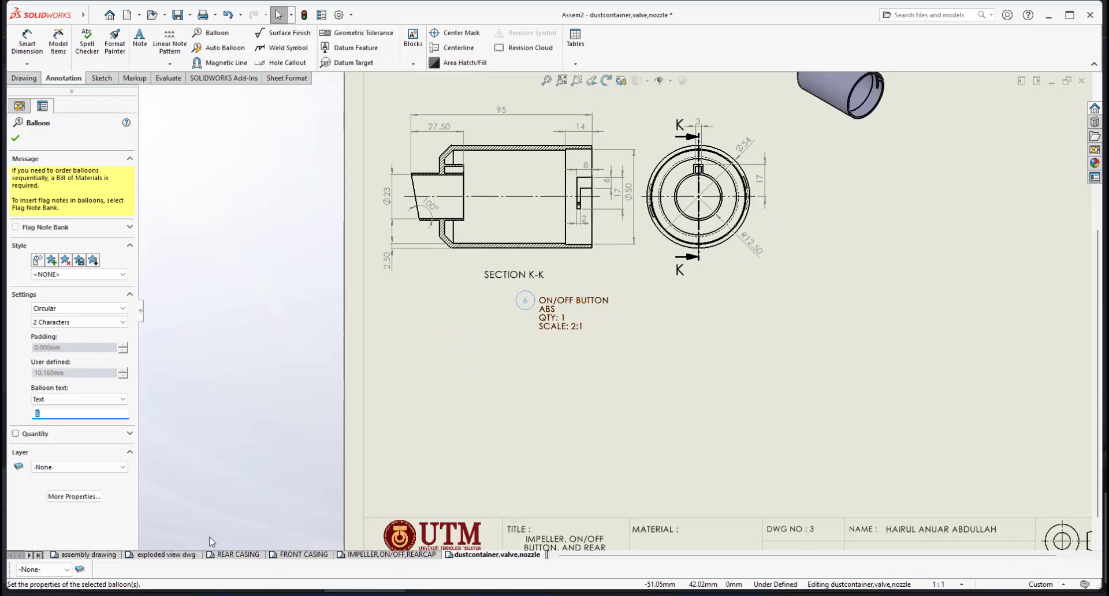
key(Escape)
click(169, 554)
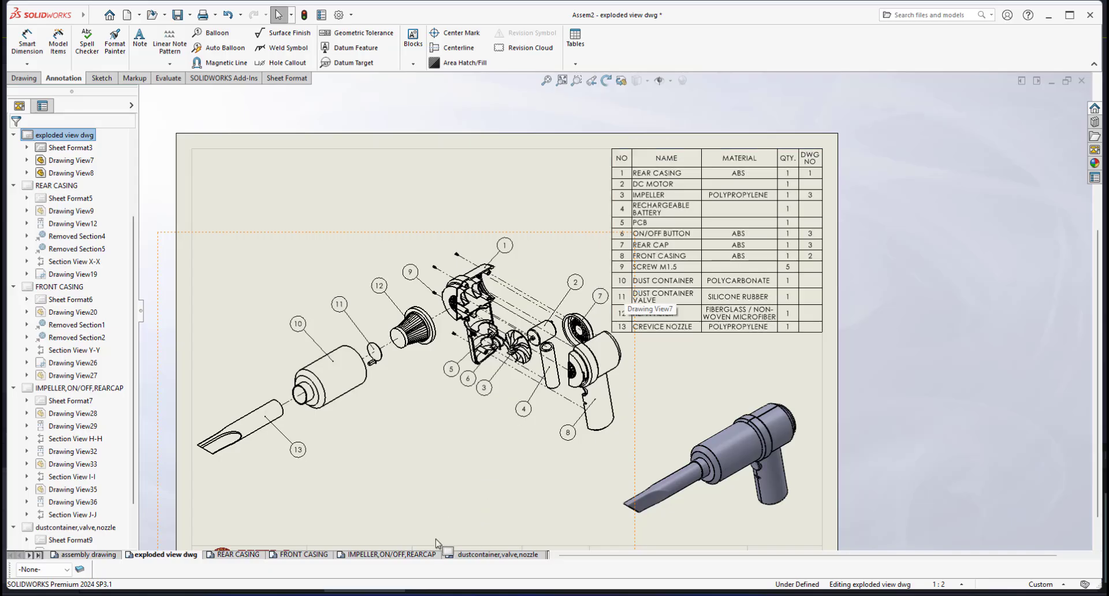
click(468, 551)
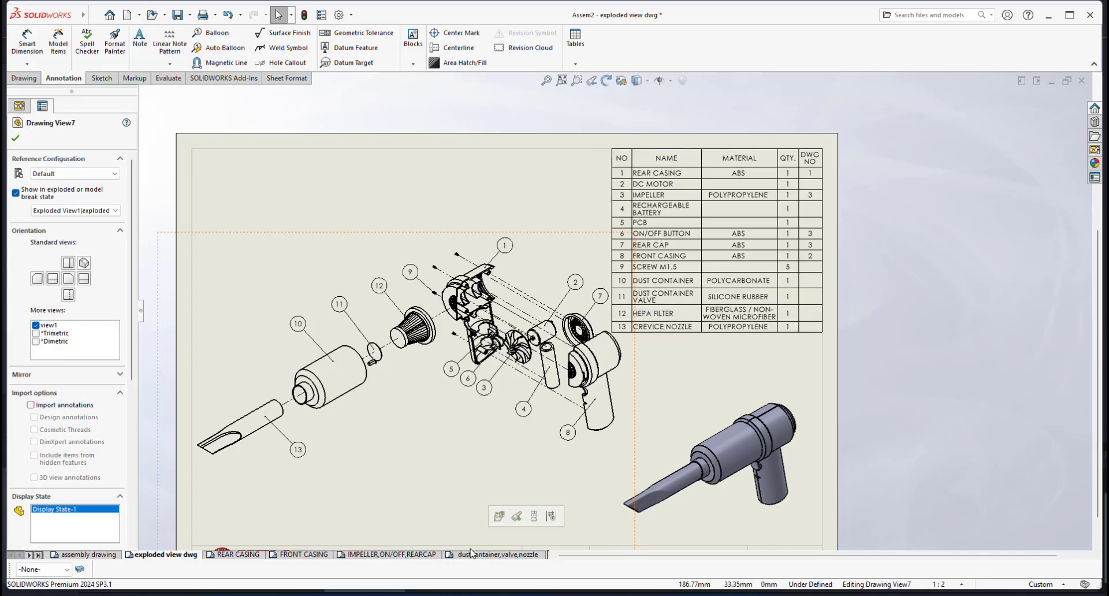
click(473, 557)
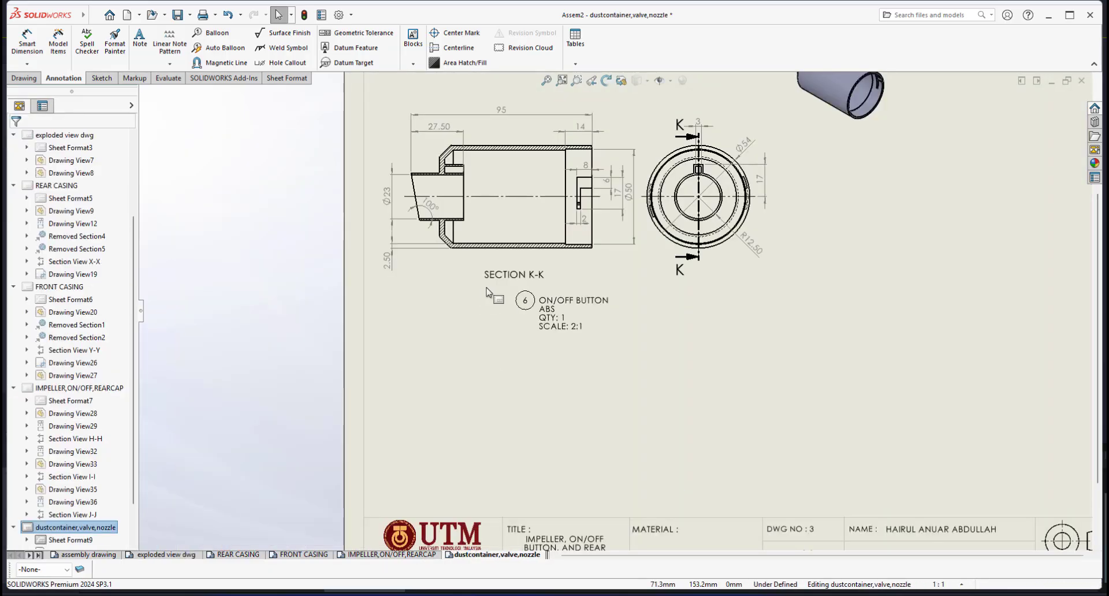
click(526, 302)
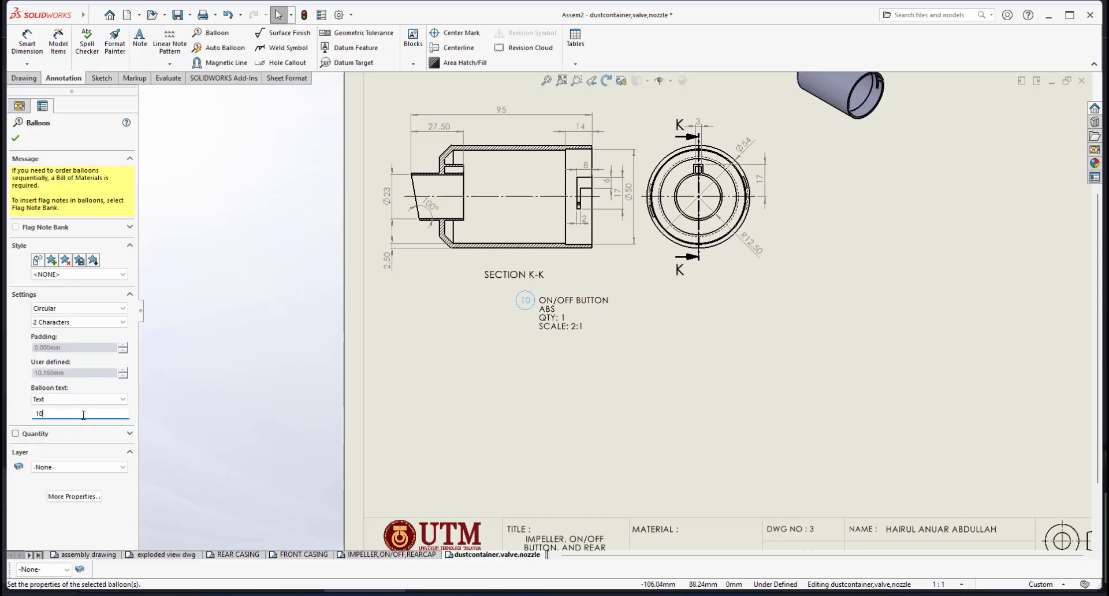
click(15, 138)
- Replace the part name in the first line of the pasted note with DUST CONTAINER
scroll(565, 261, down, 1)
click(582, 318)
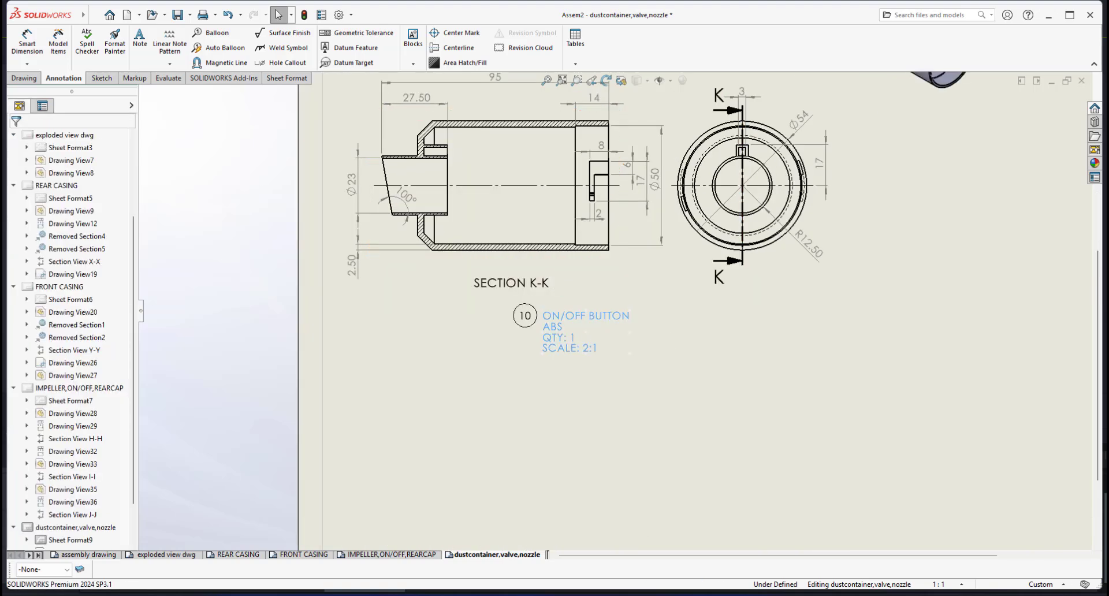
double_click(567, 317)
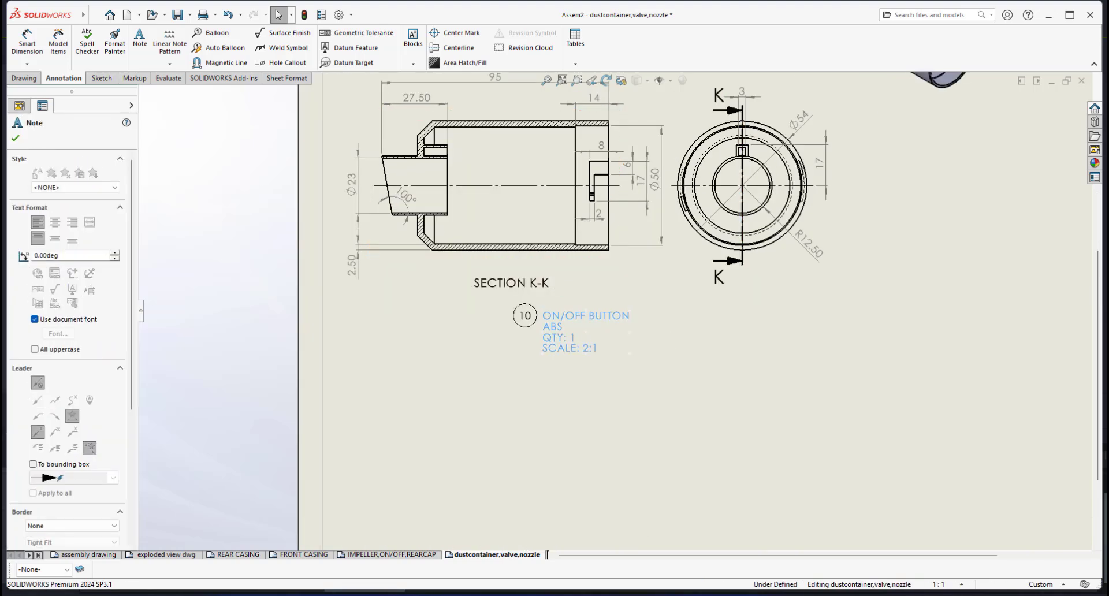
drag(546, 317, 631, 318)
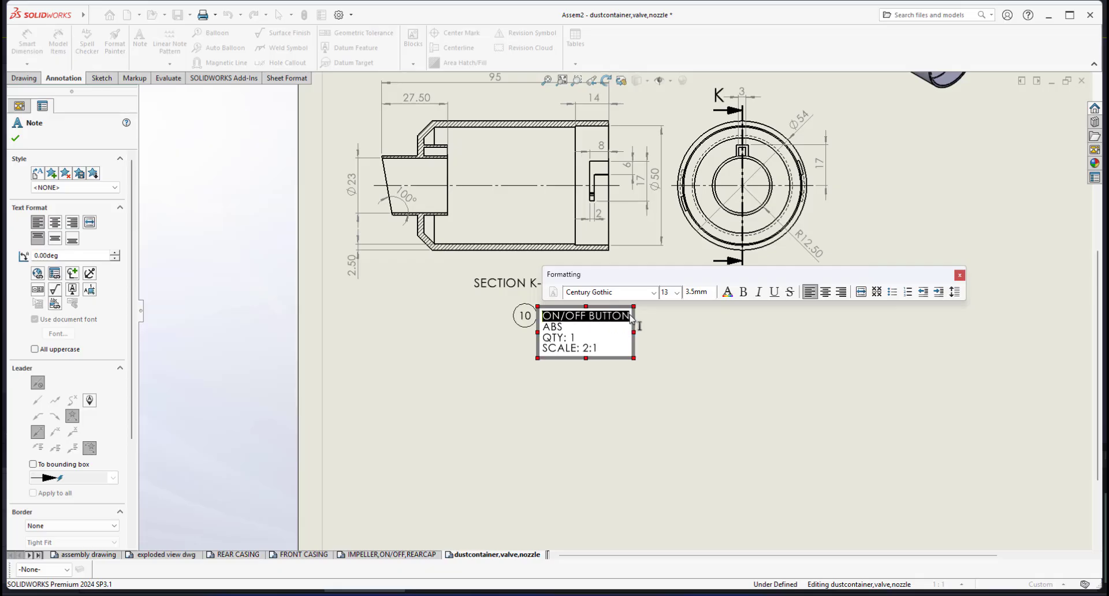
text(DUST CP)
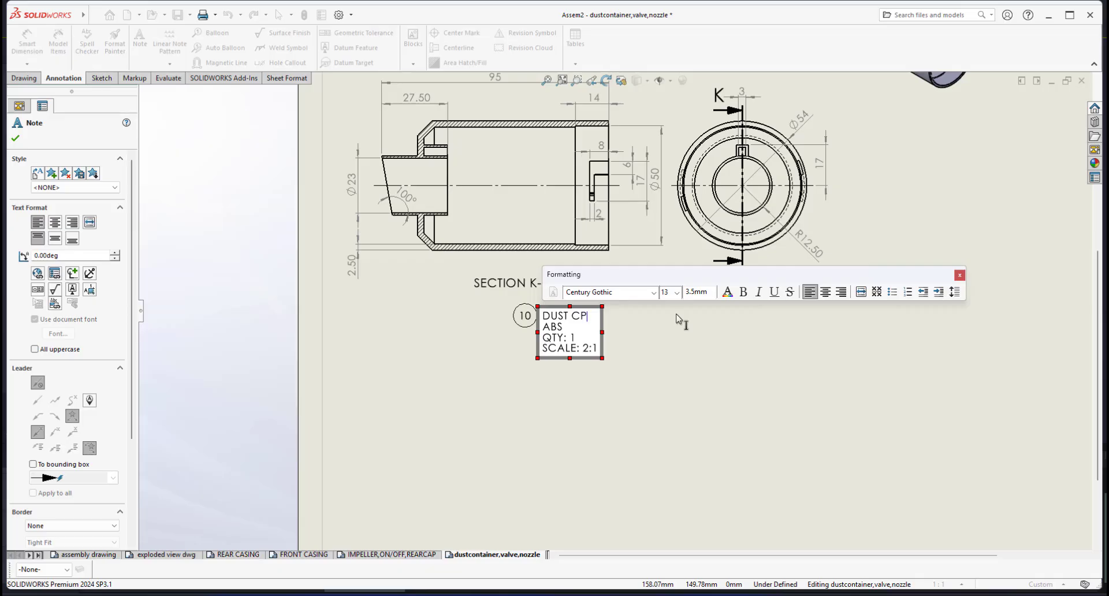
text(TAINER)
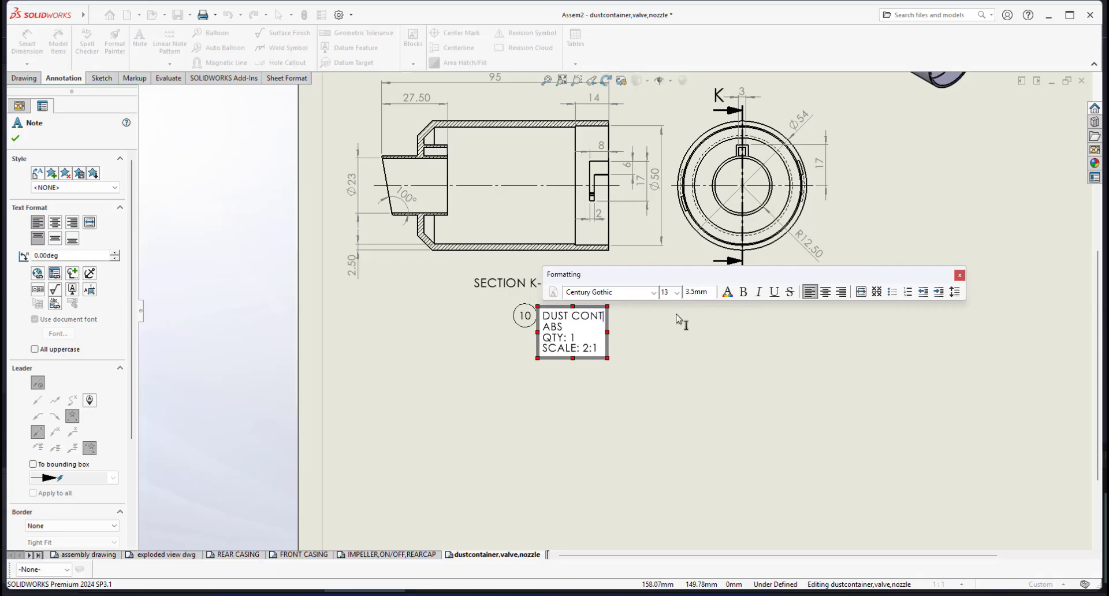
click(617, 412)
- Change the note's material line to POLYCARBONATE in capitals, as given for the dust container in the exploded view sheet's parts table
click(162, 555)
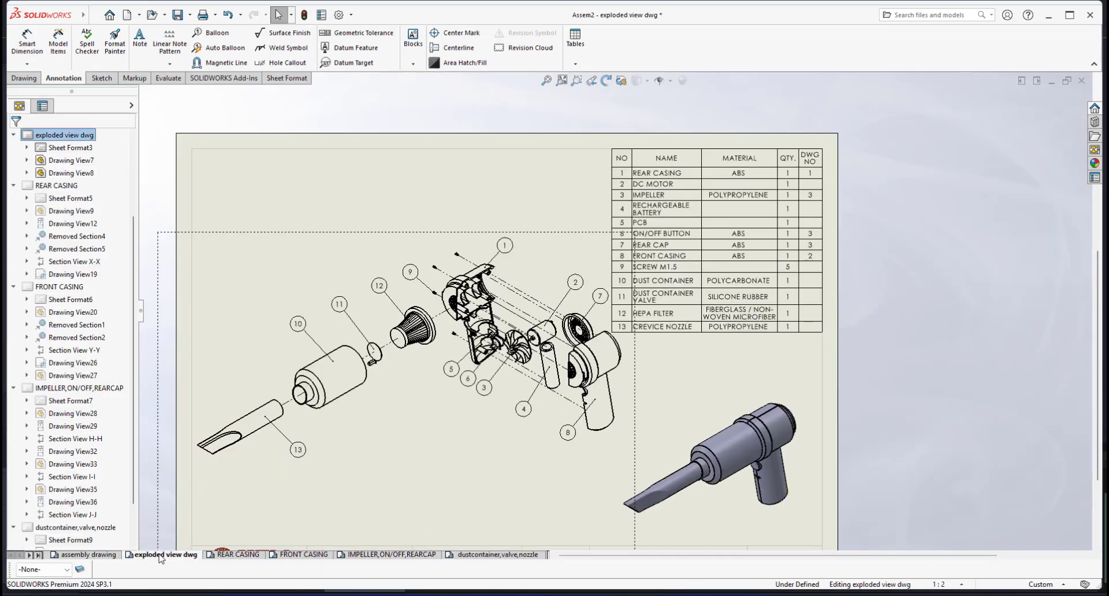
click(751, 283)
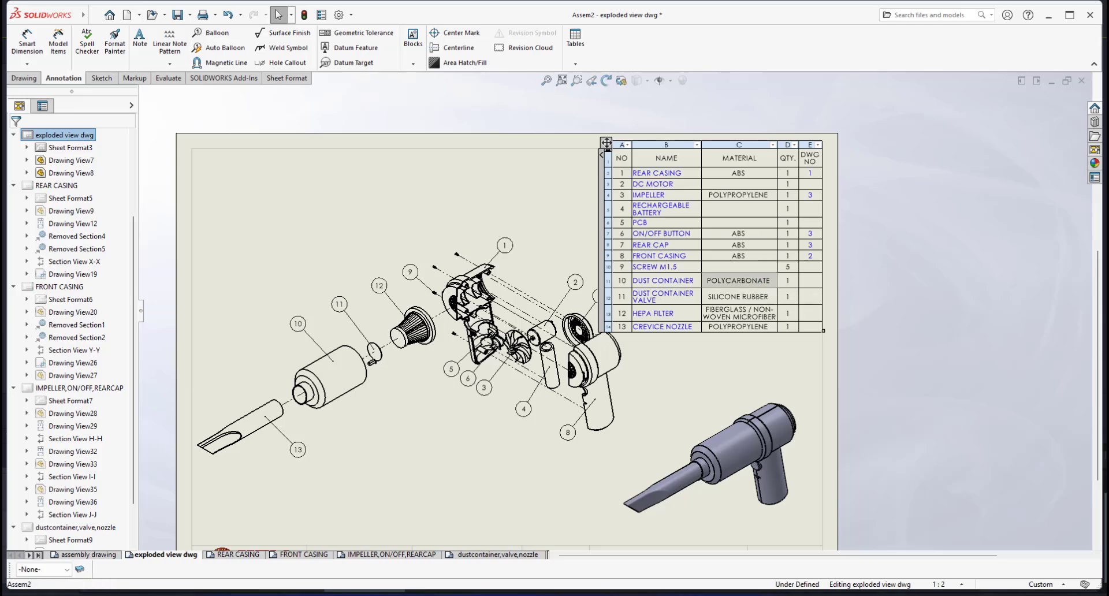
double_click(741, 280)
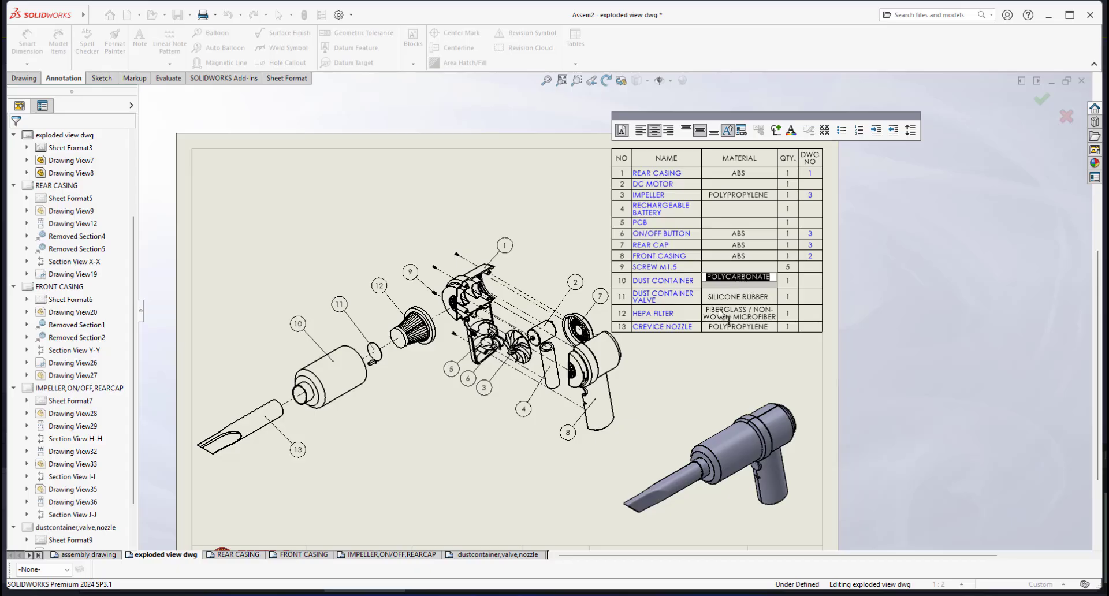
click(455, 556)
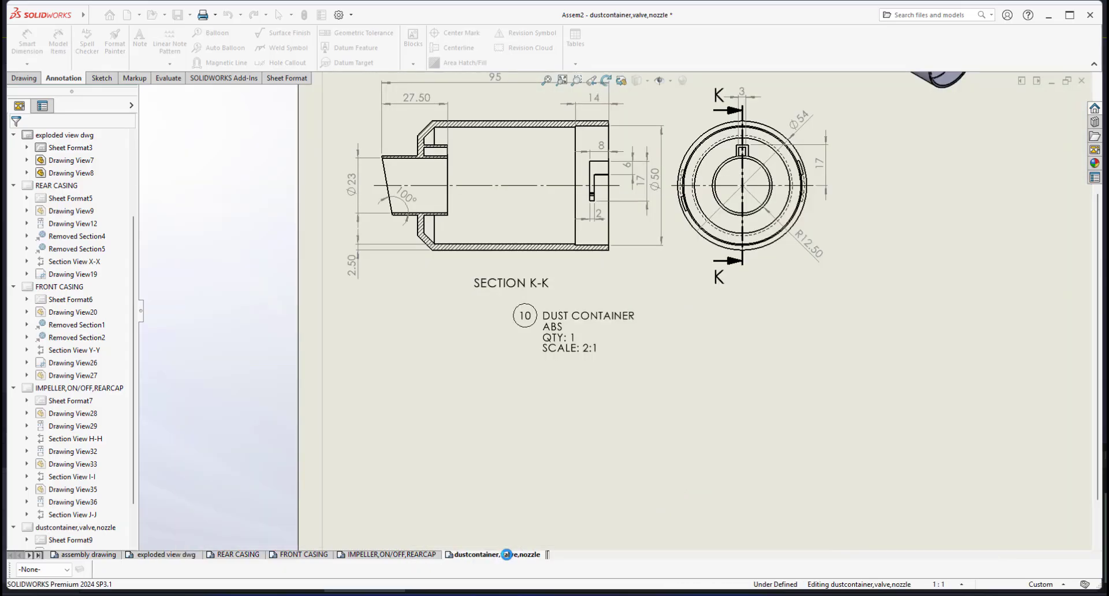
click(556, 328)
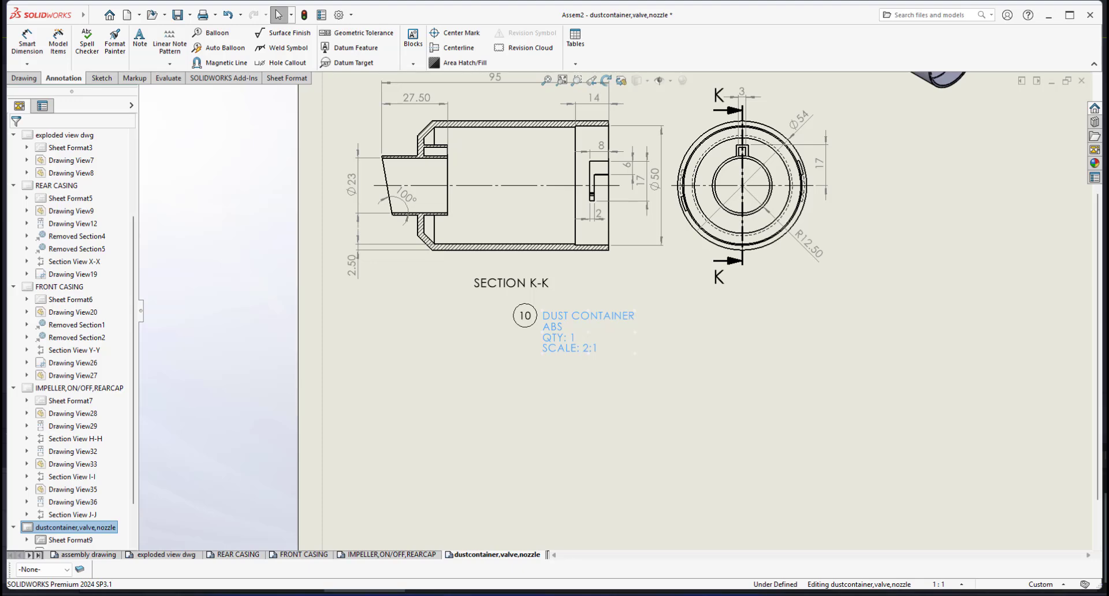
double_click(564, 328)
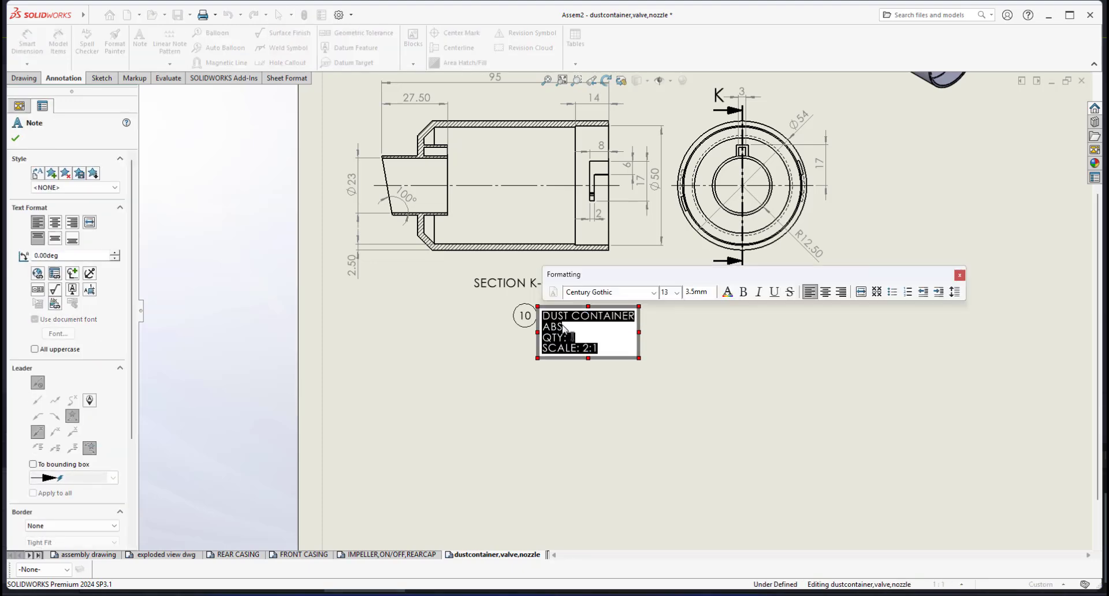
text(Polycarbonate)
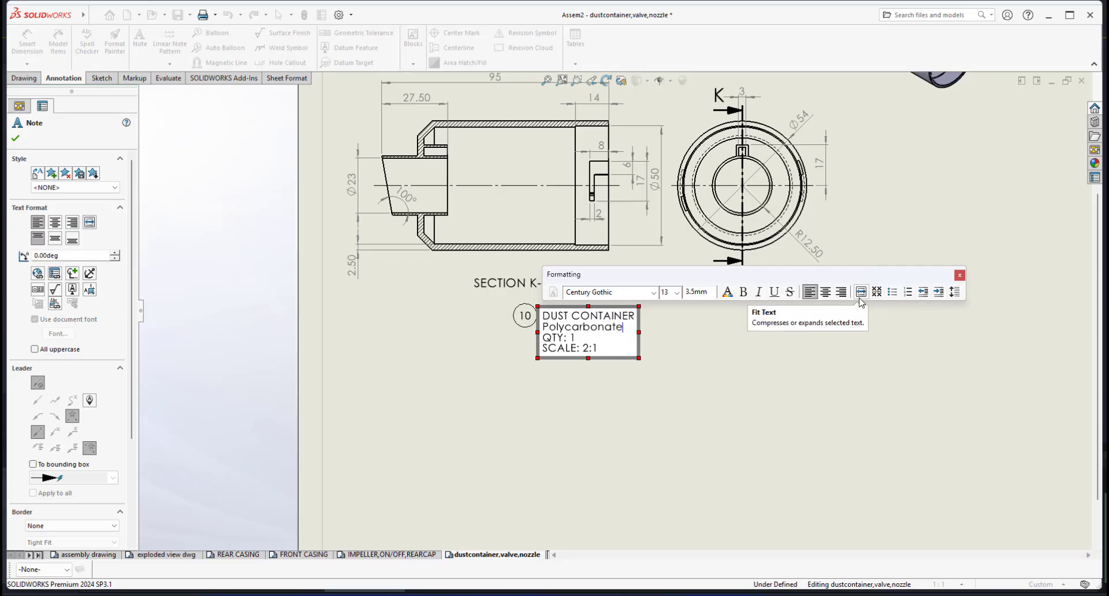
drag(624, 329, 527, 333)
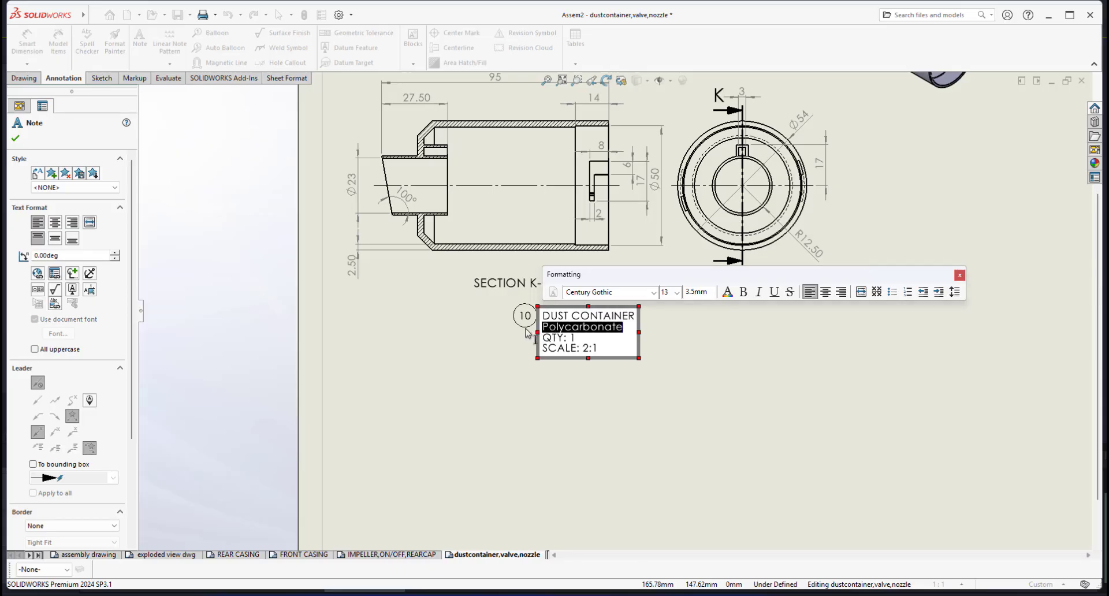
text(POLYCARBONATE)
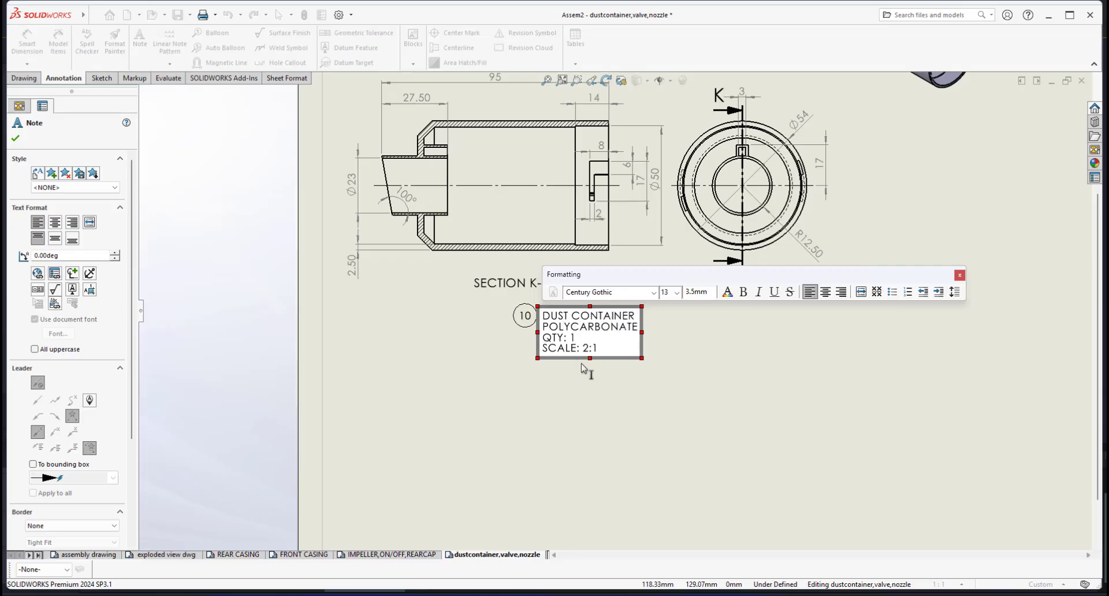
click(636, 388)
- Switch Section View K-K from the parent scale to a custom scale of 1:1
scroll(614, 311, up, 3)
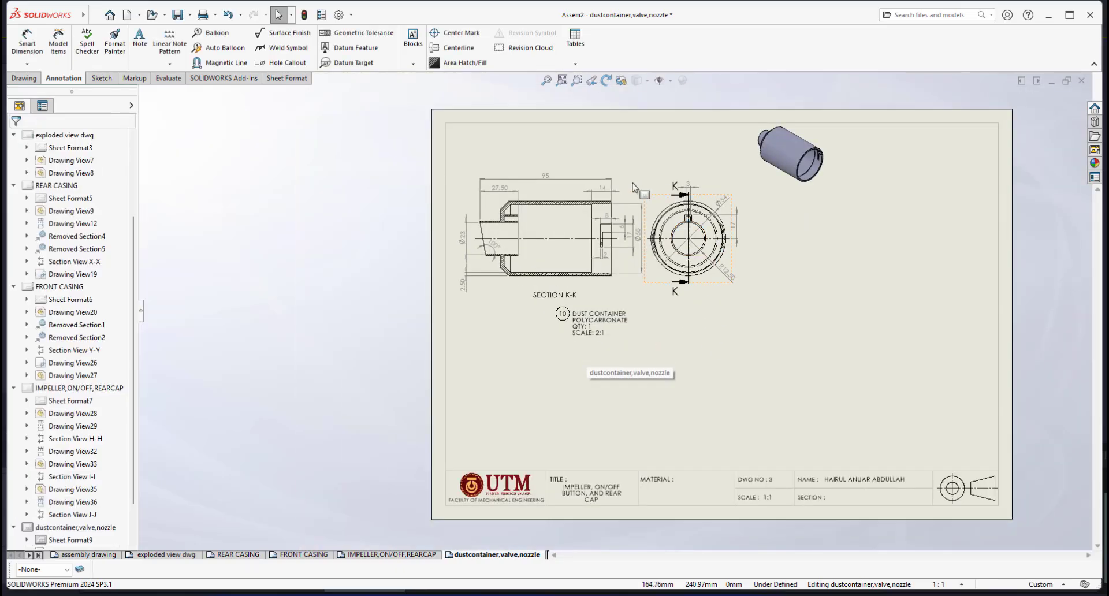
click(612, 284)
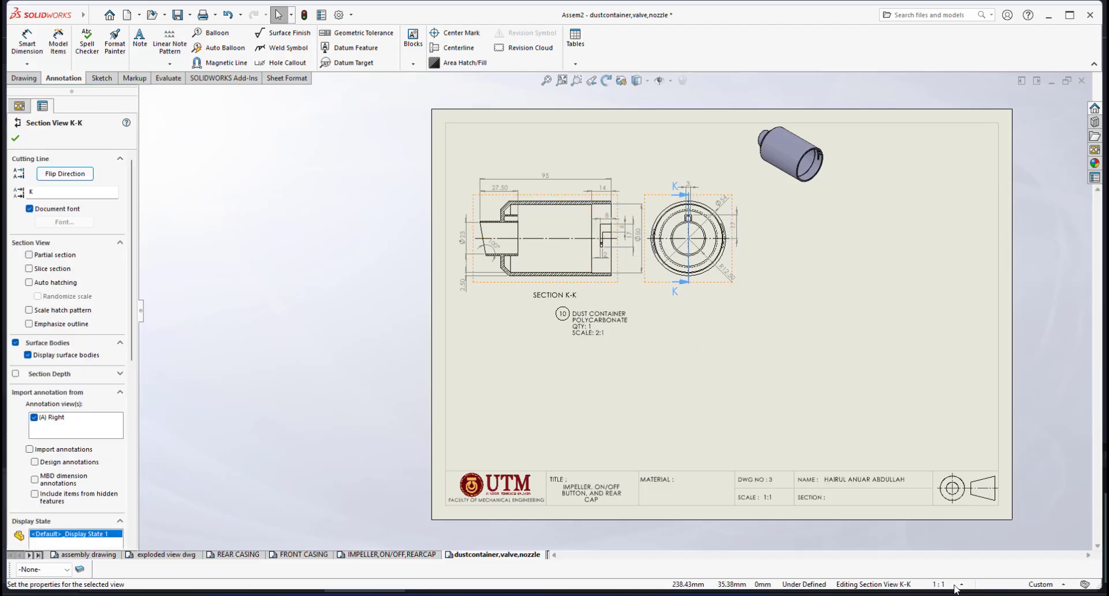
drag(133, 301, 132, 462)
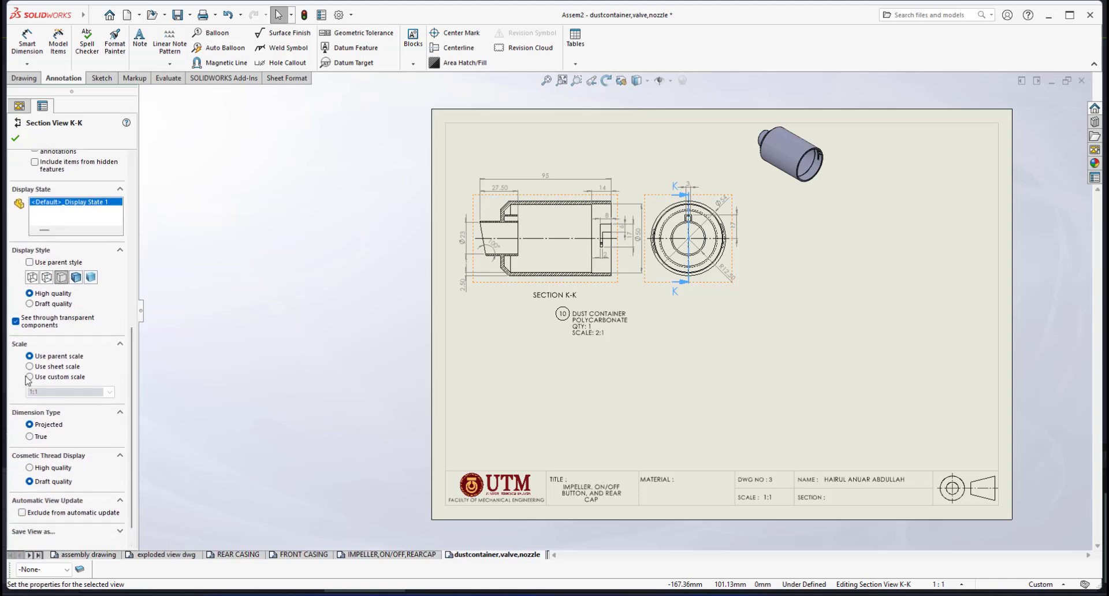
click(30, 376)
click(109, 392)
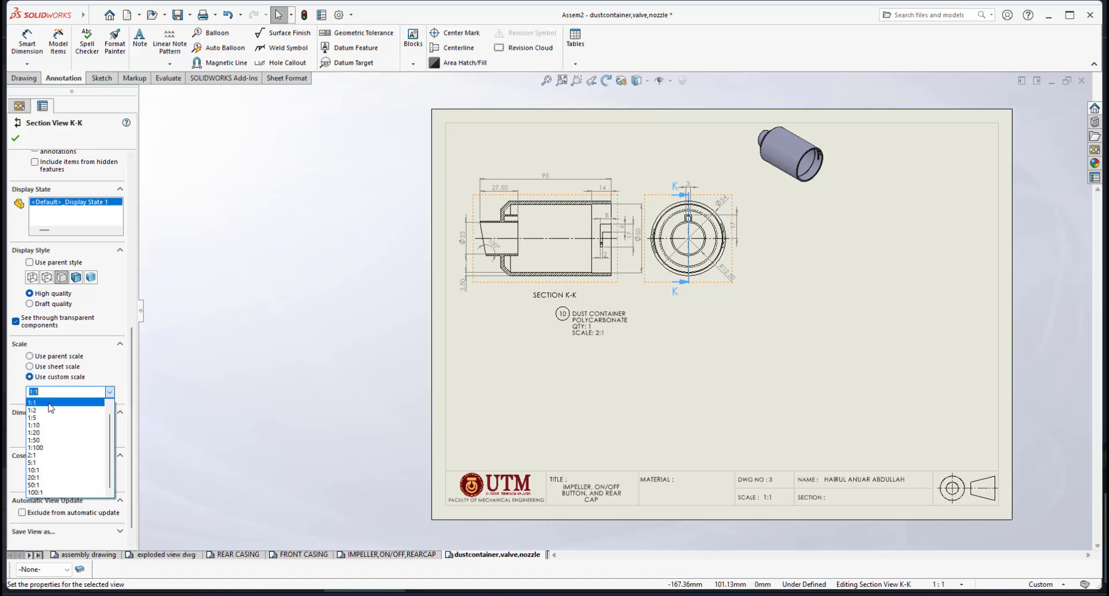
click(621, 281)
scroll(660, 258, down, 3)
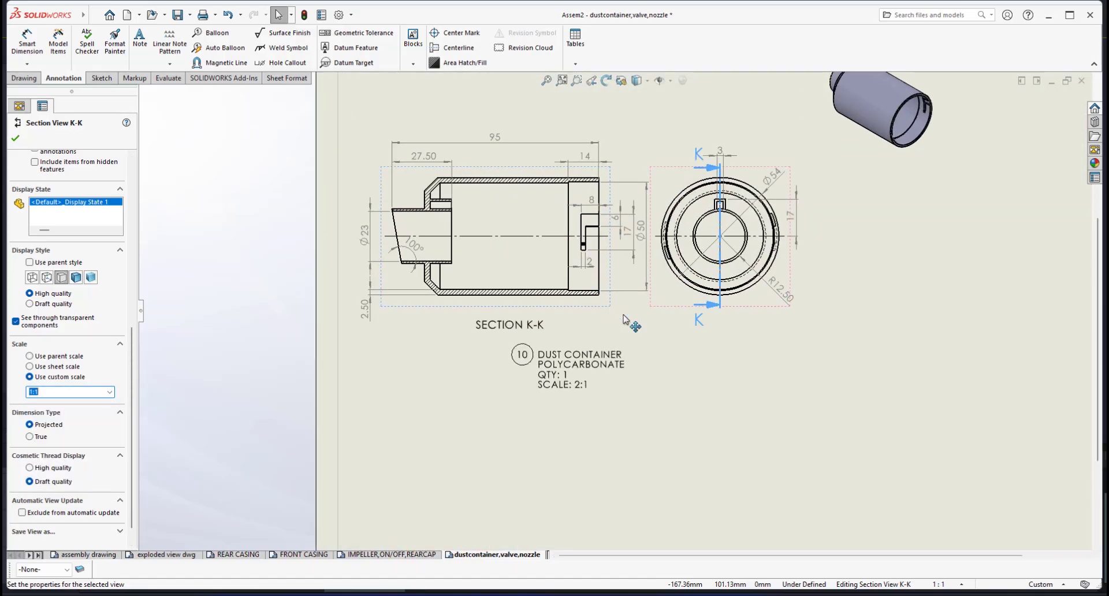
- Remove the scale line from the dust container's note, leaving the name, material and quantity lines
scroll(631, 316, up, 2)
scroll(607, 374, down, 1)
scroll(607, 374, down, 3)
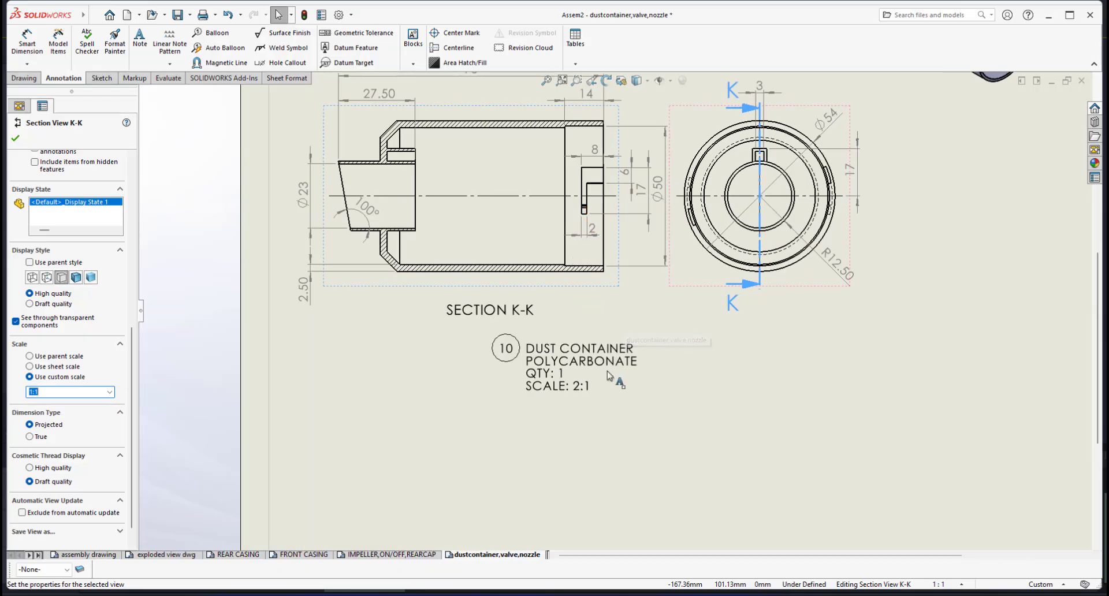
click(578, 390)
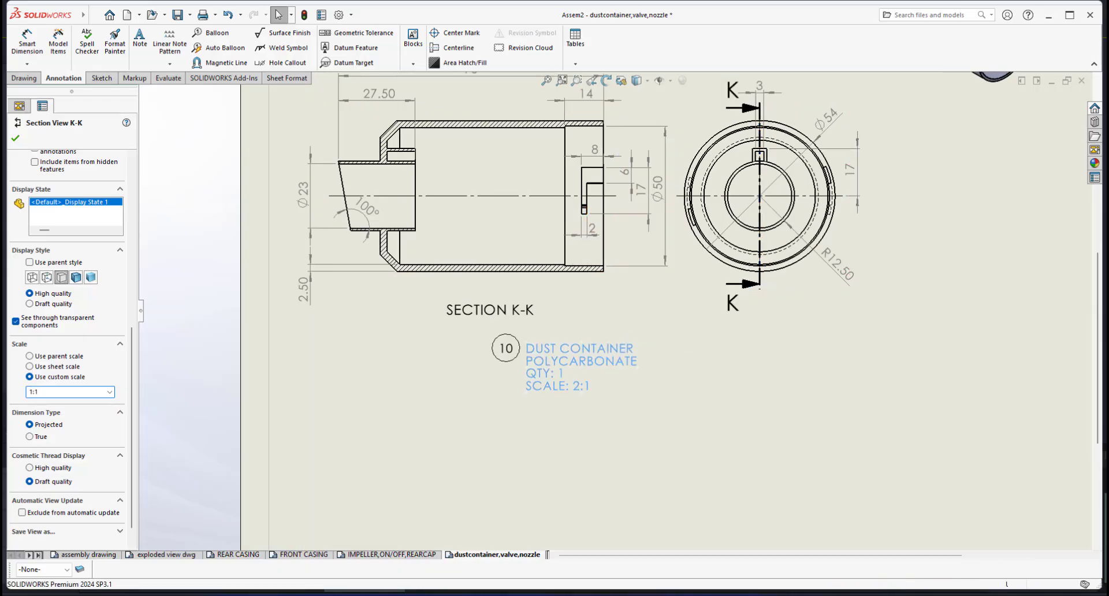
double_click(578, 390)
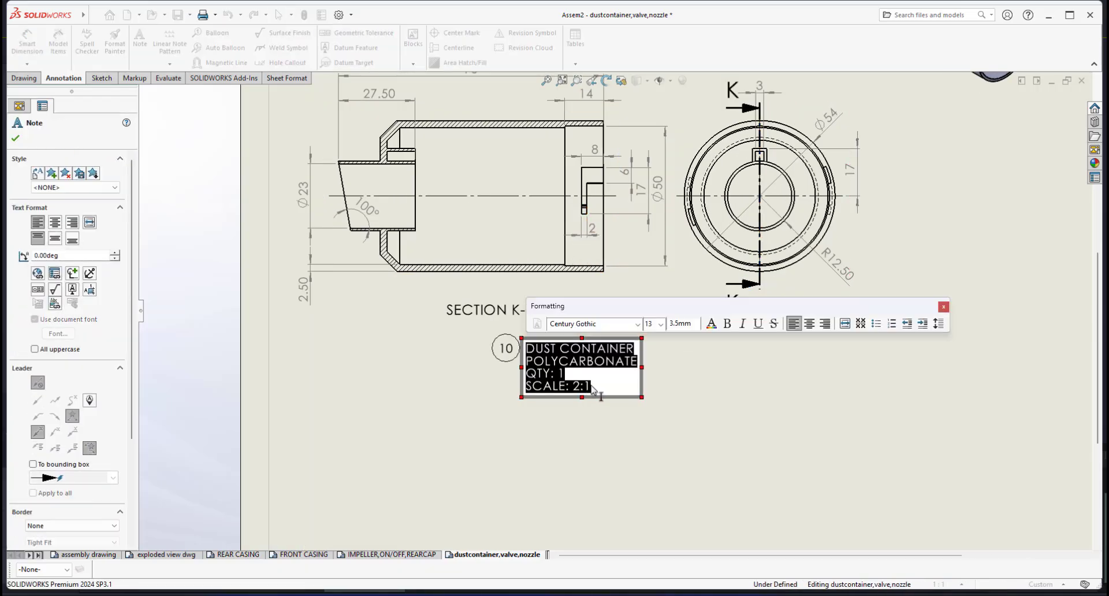
drag(592, 386, 518, 397)
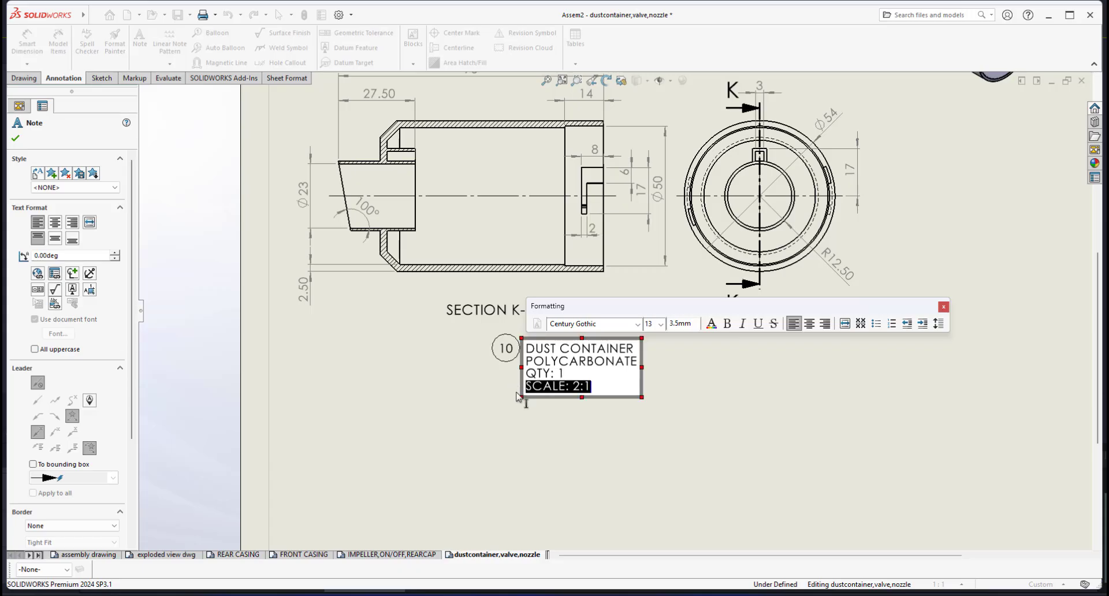
key(Delete)
key(BackSpace)
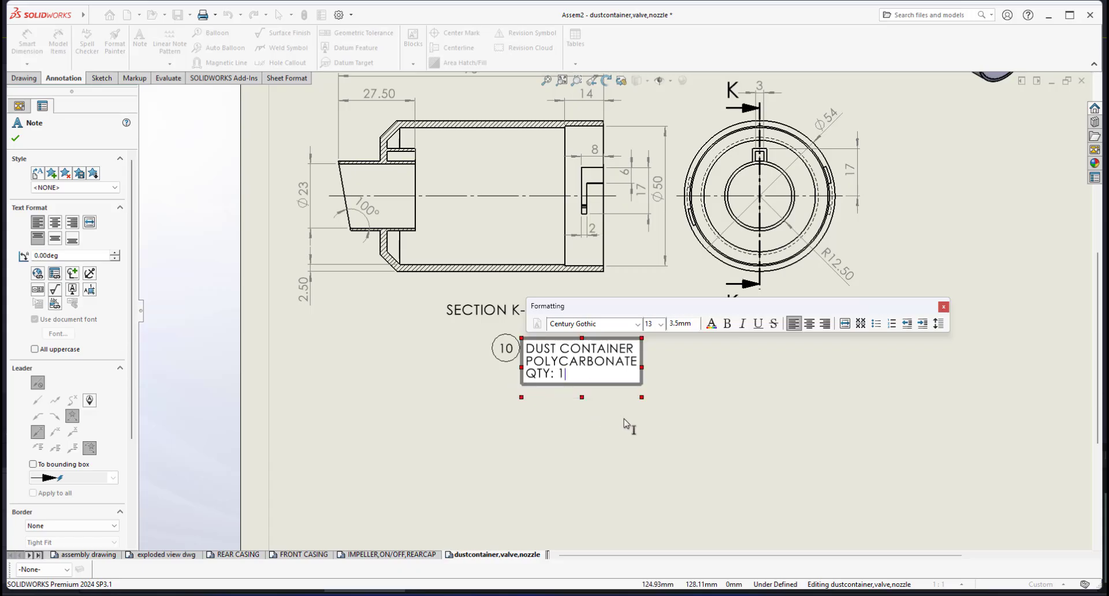
click(627, 430)
scroll(527, 339, down, 2)
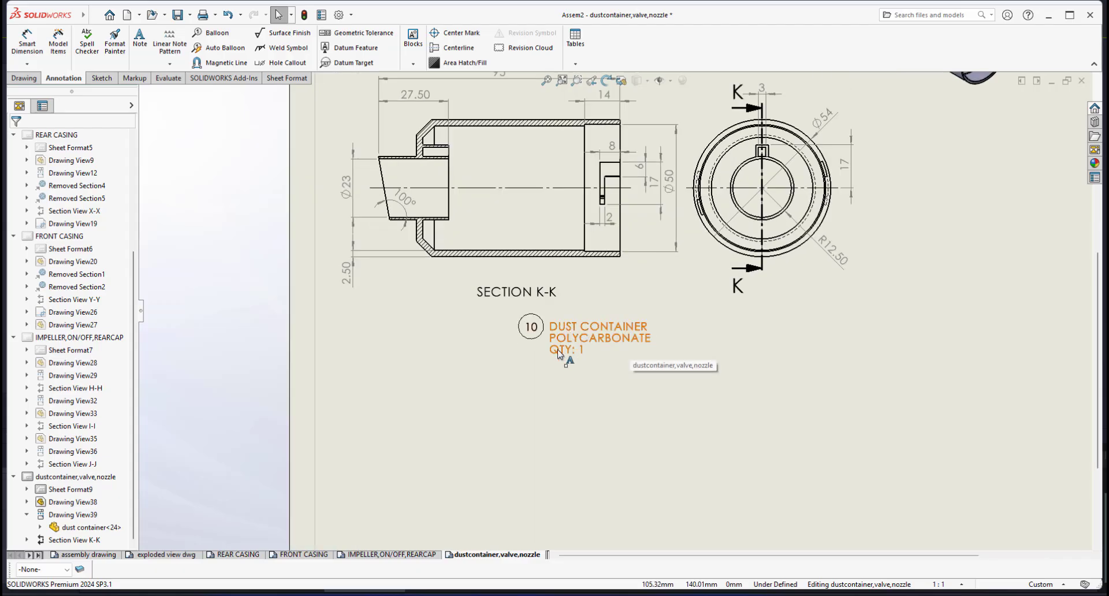
- Check the scale in the sheet's title block and save the drawing
scroll(673, 332, up, 5)
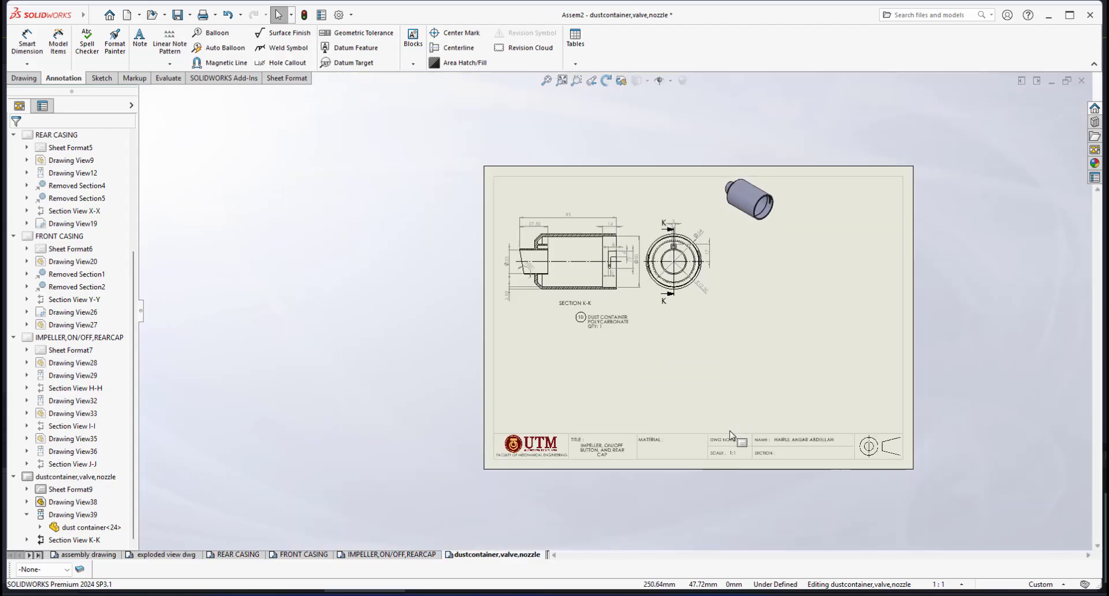
scroll(712, 432, down, 4)
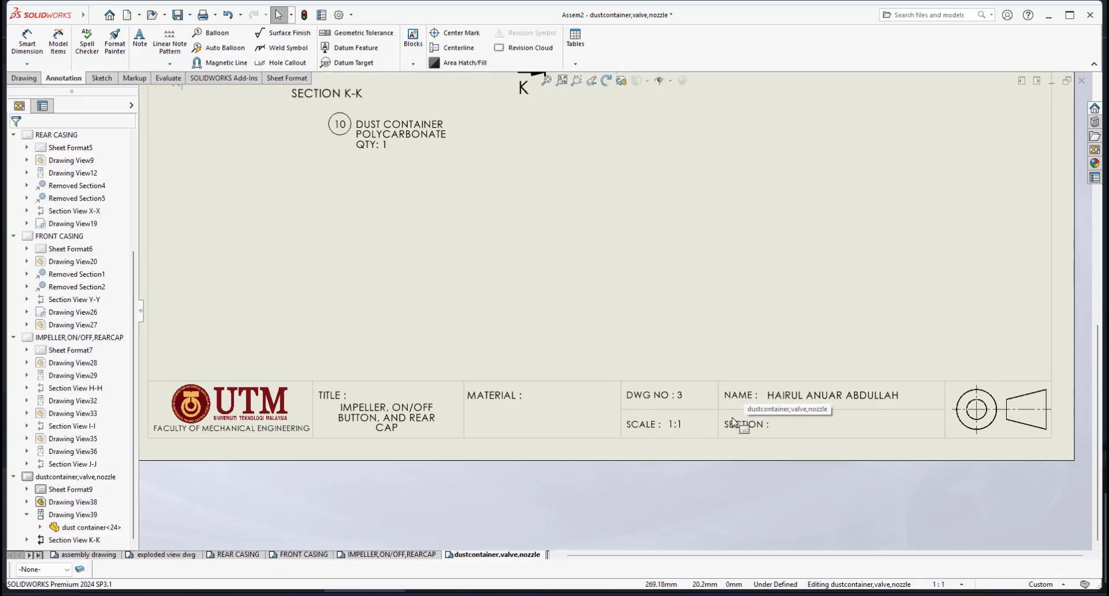
scroll(730, 425, up, 5)
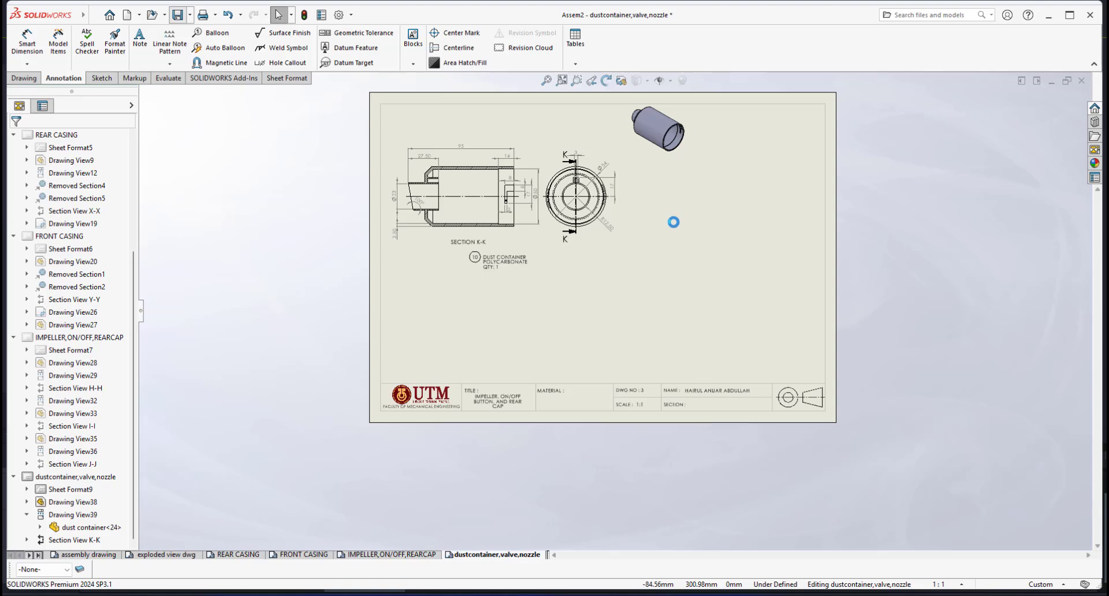
- Move the dust container's shaded isometric view closer to the space directly above its end view
scroll(604, 179, down, 3)
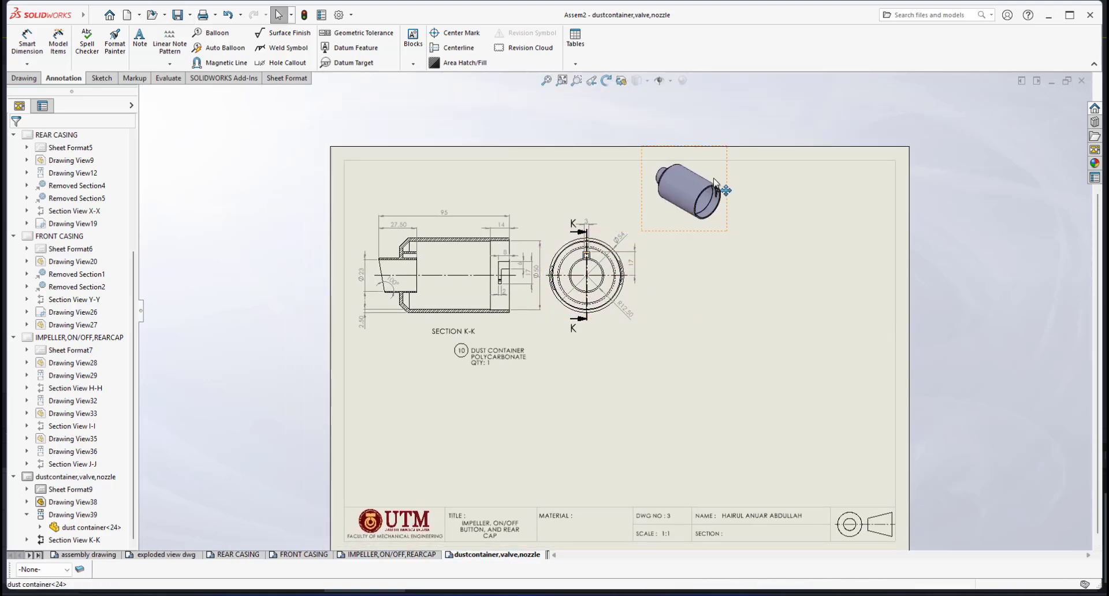
drag(722, 178, 691, 180)
click(770, 331)
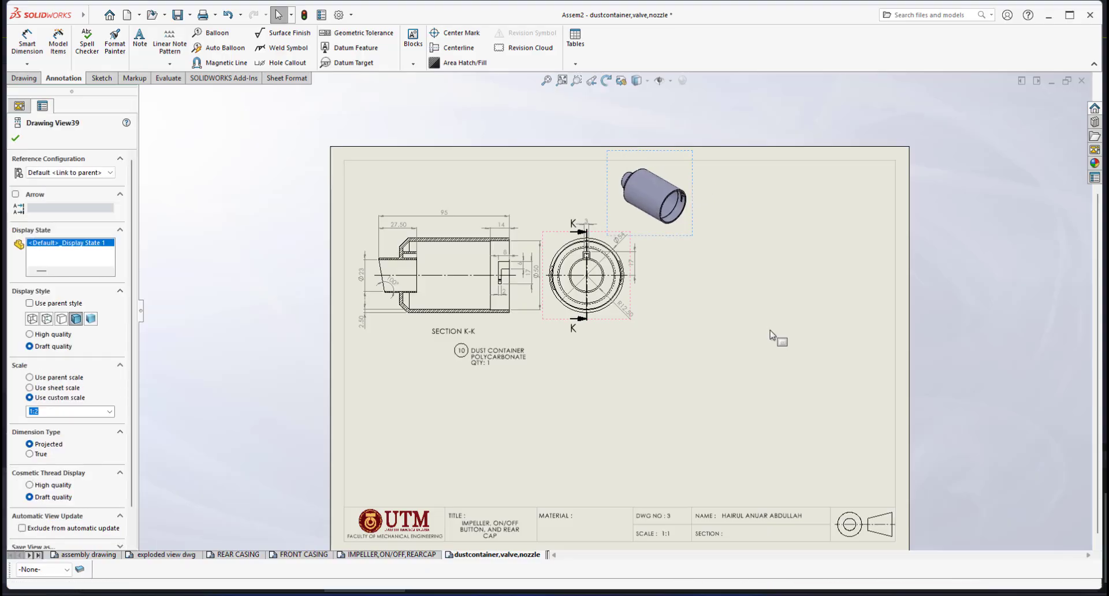
scroll(770, 331, up, 3)
scroll(769, 331, down, 1)
scroll(771, 334, down, 1)
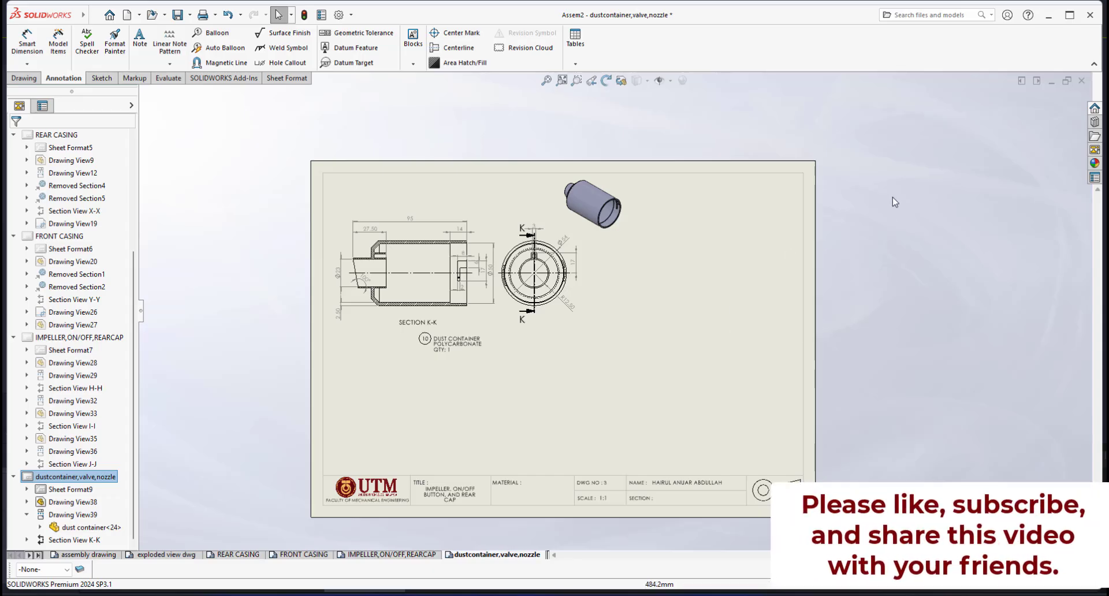
- Load the part container valve.SLDPRT as the source for new drawing views
click(1094, 151)
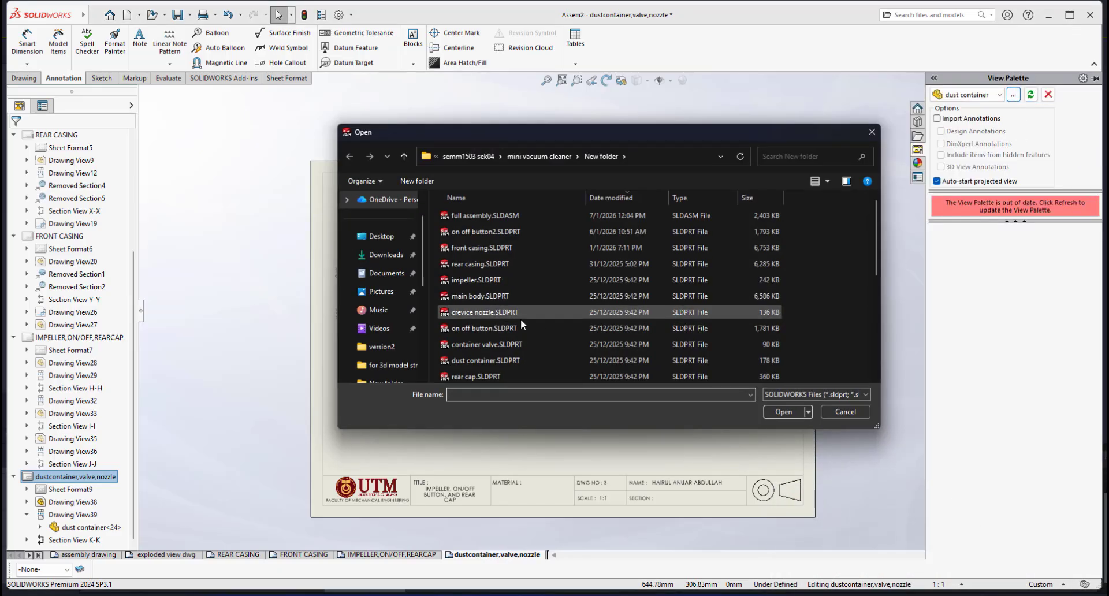
click(497, 334)
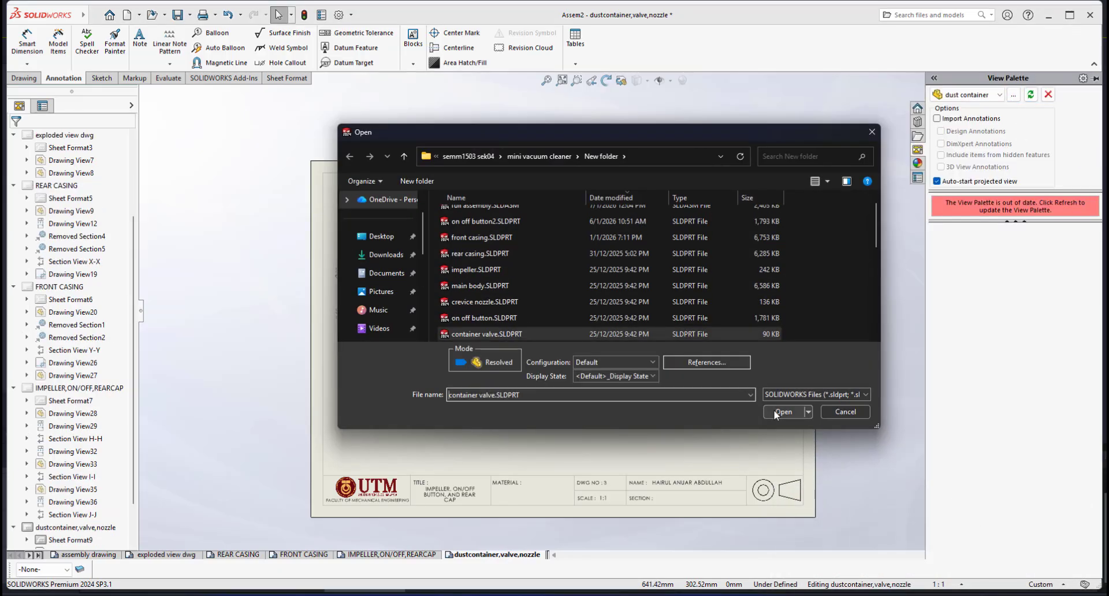
click(783, 412)
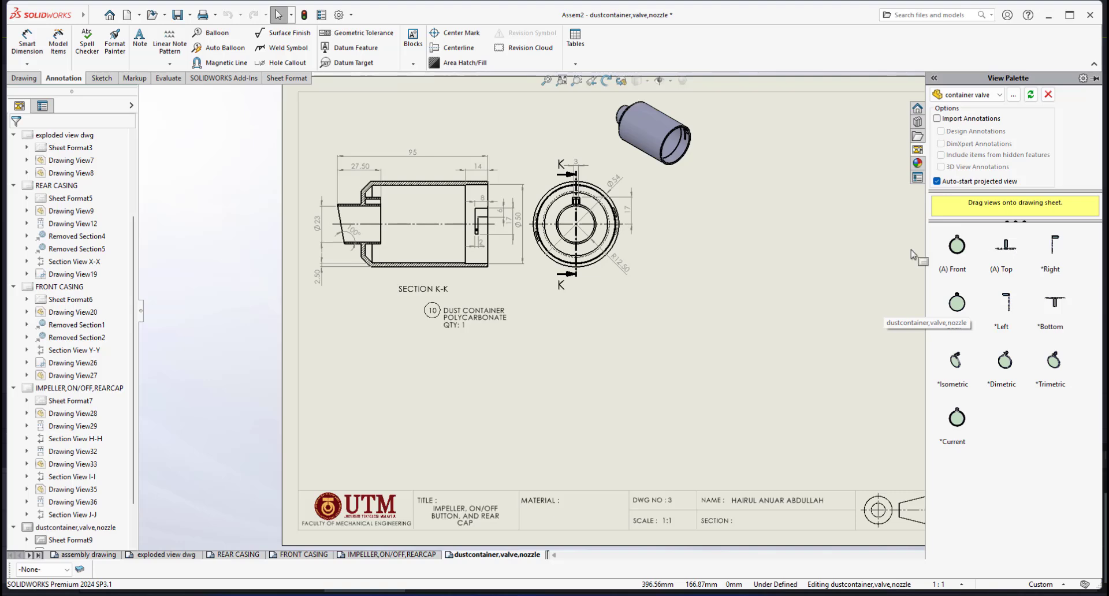
- Place the container valve's Back view in the empty area beside the dust container views, with a projected side view between them
mouse_move(835, 233)
middle_down()
mouse_move(750, 281)
mouse_move(755, 267)
middle_up()
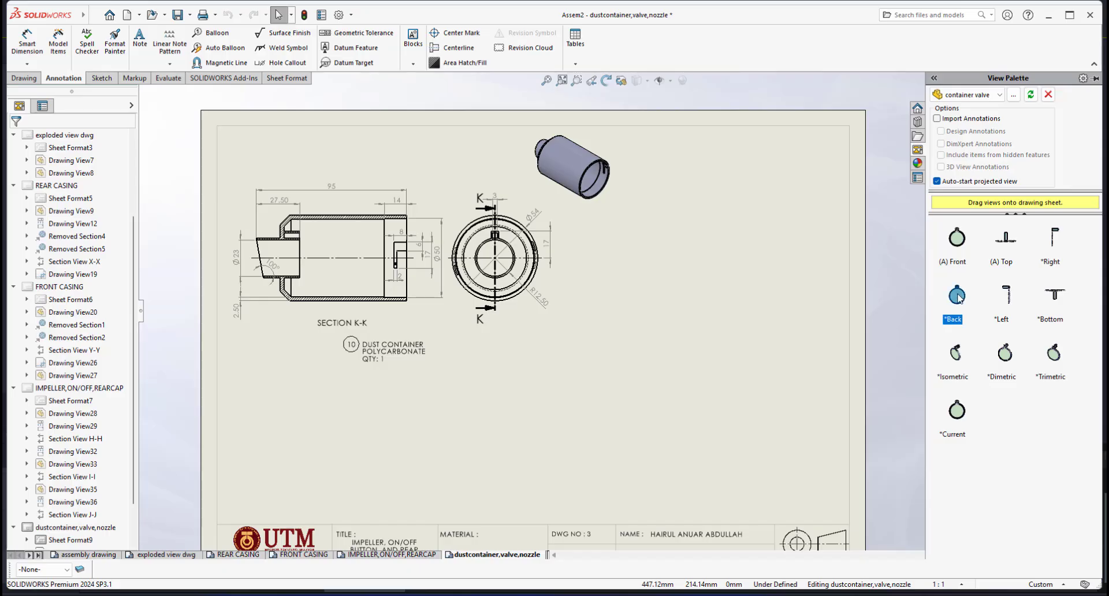
drag(957, 297, 757, 314)
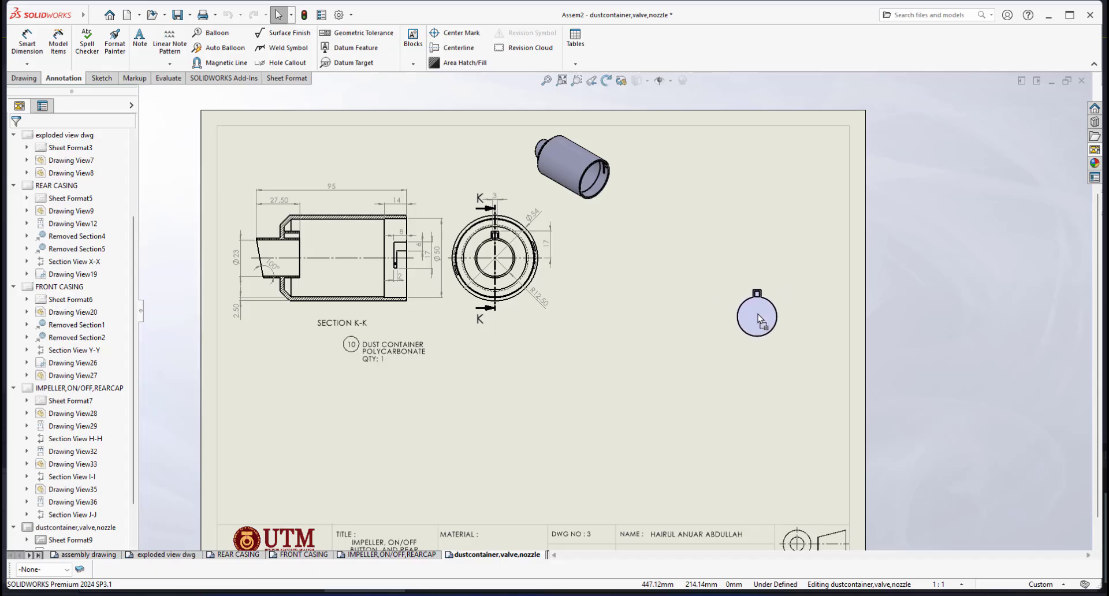
click(761, 334)
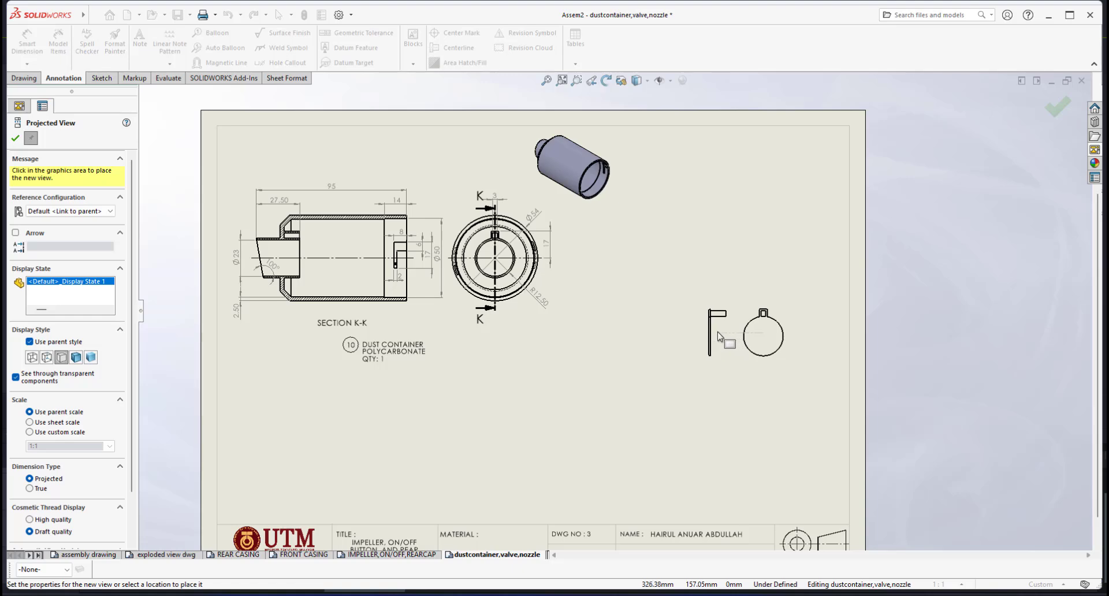
click(712, 332)
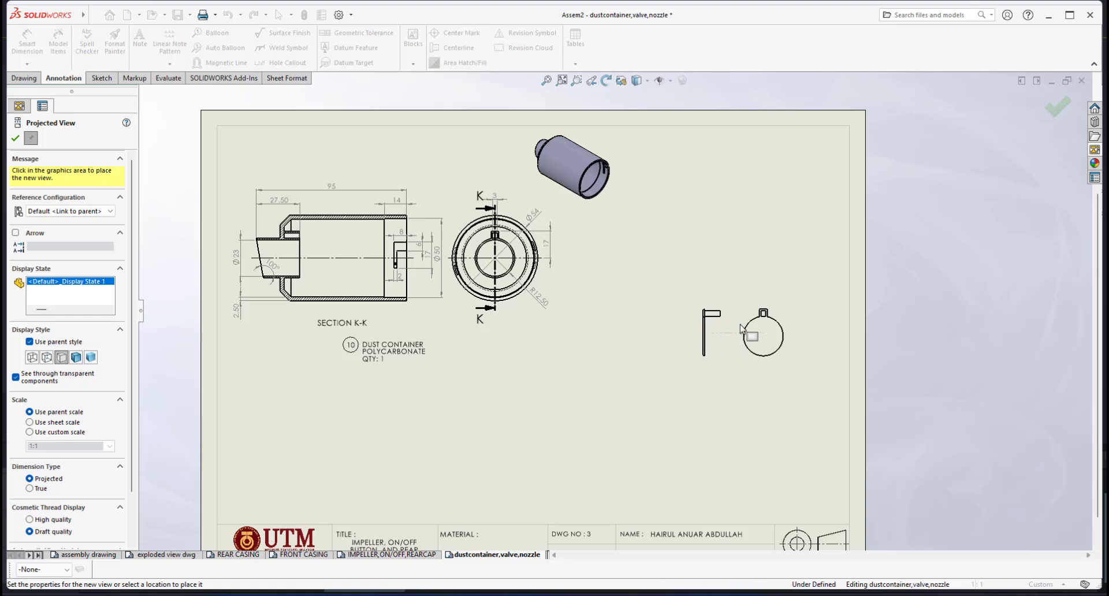
key(Escape)
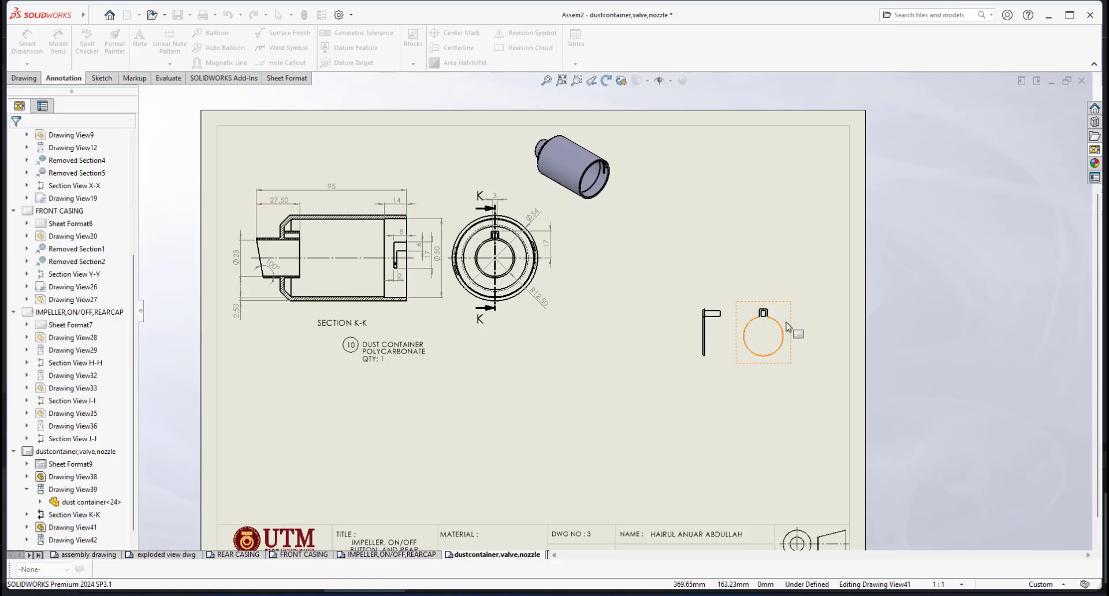
- Move the container valve's Back view and its aligned side view slightly higher on the sheet
scroll(813, 317, down, 2)
scroll(771, 306, down, 1)
drag(785, 293, 793, 250)
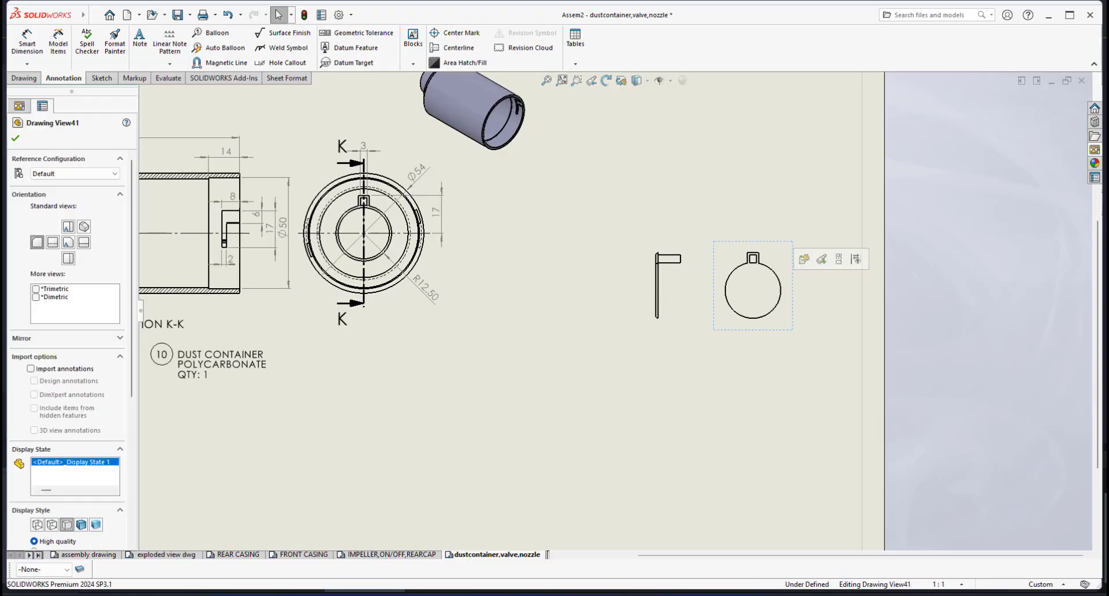
scroll(793, 254, down, 1)
scroll(761, 263, up, 2)
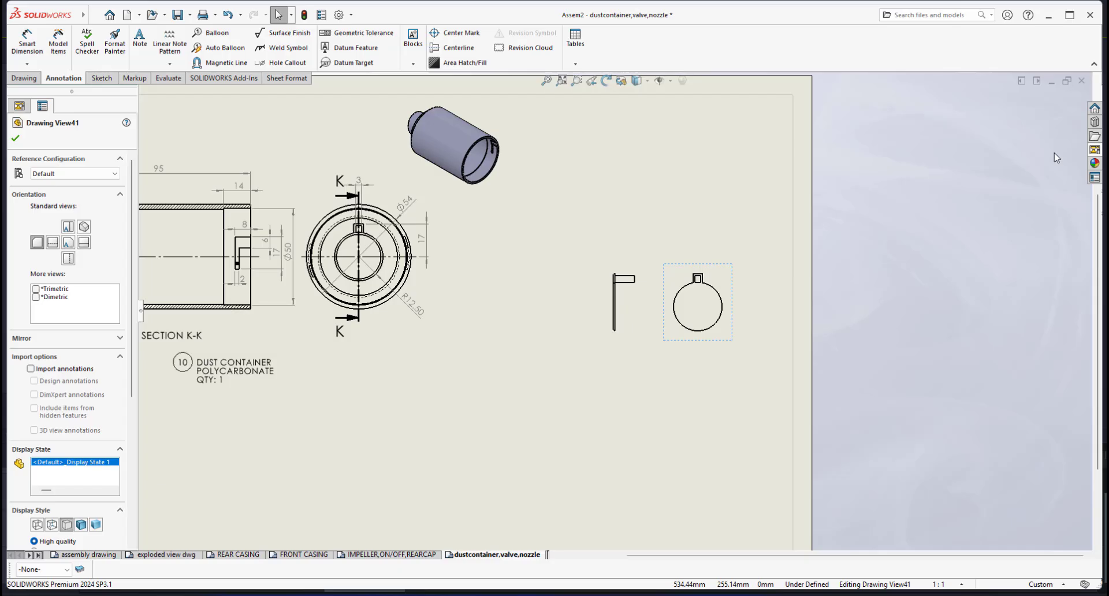
- Place the container valve's Isometric view above its Back view
click(1094, 151)
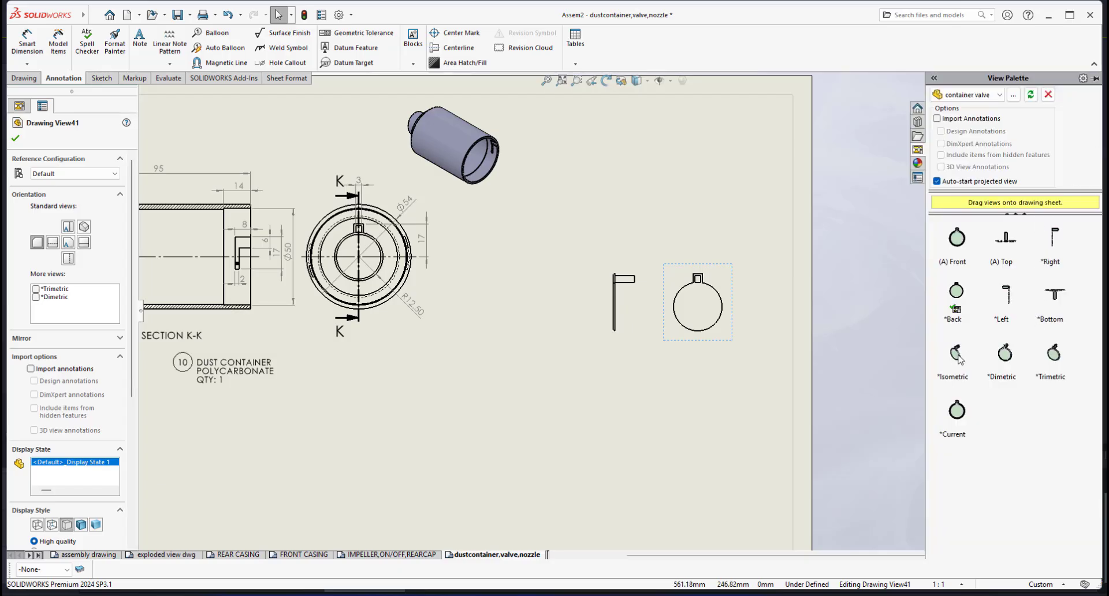
mouse_move(957, 358)
mouse_down()
mouse_move(733, 191)
mouse_move(720, 198)
mouse_up()
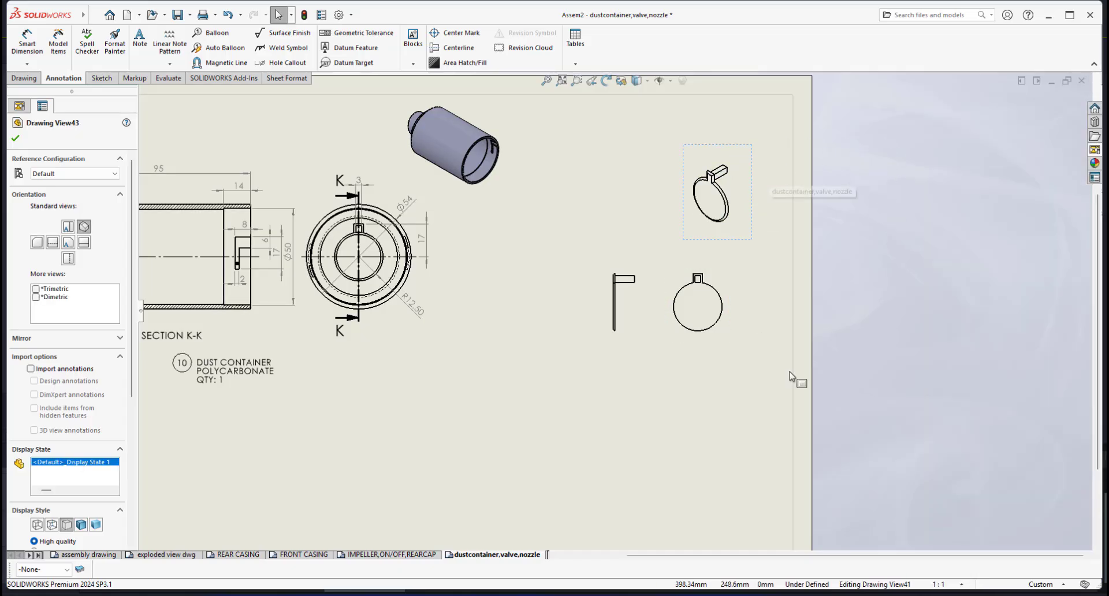
scroll(710, 279, down, 4)
scroll(699, 305, up, 1)
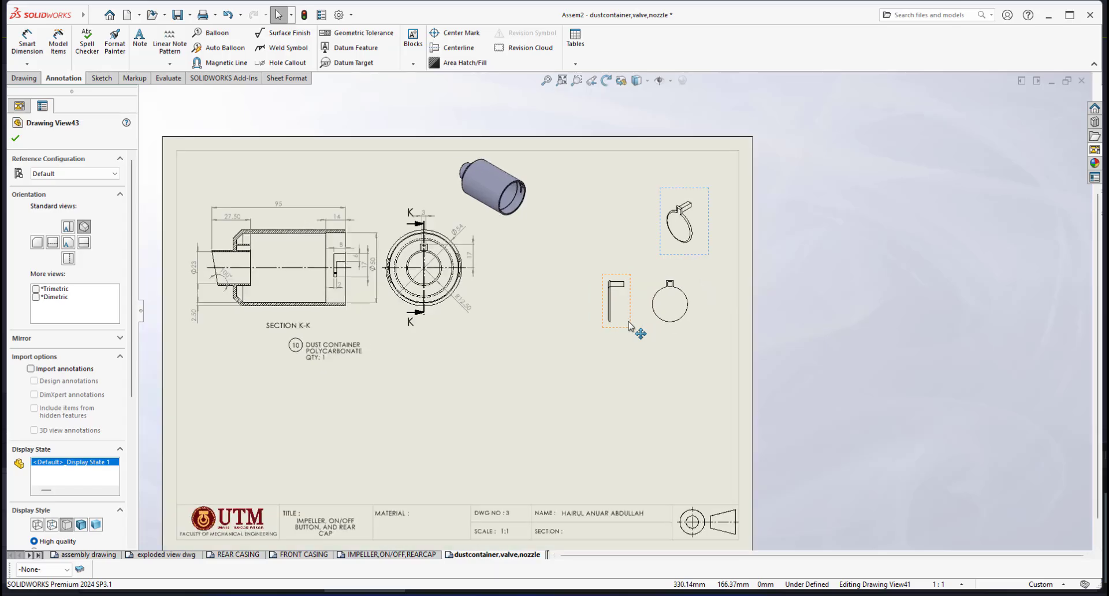
- Switch the container valve's Back view from the sheet scale to a custom scale of 2:1
click(696, 301)
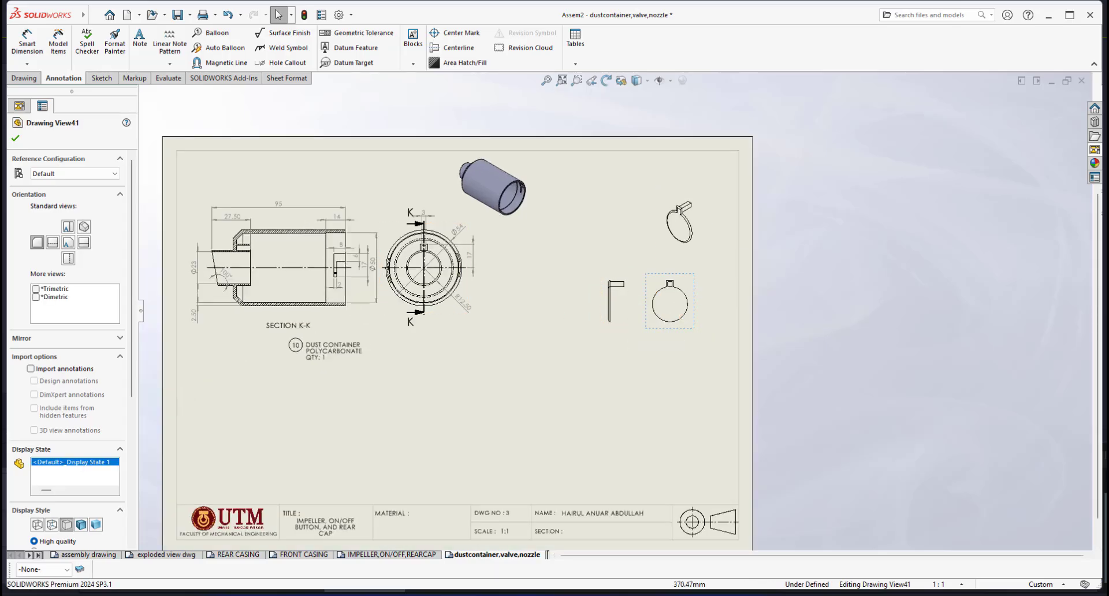
scroll(48, 388, down, 5)
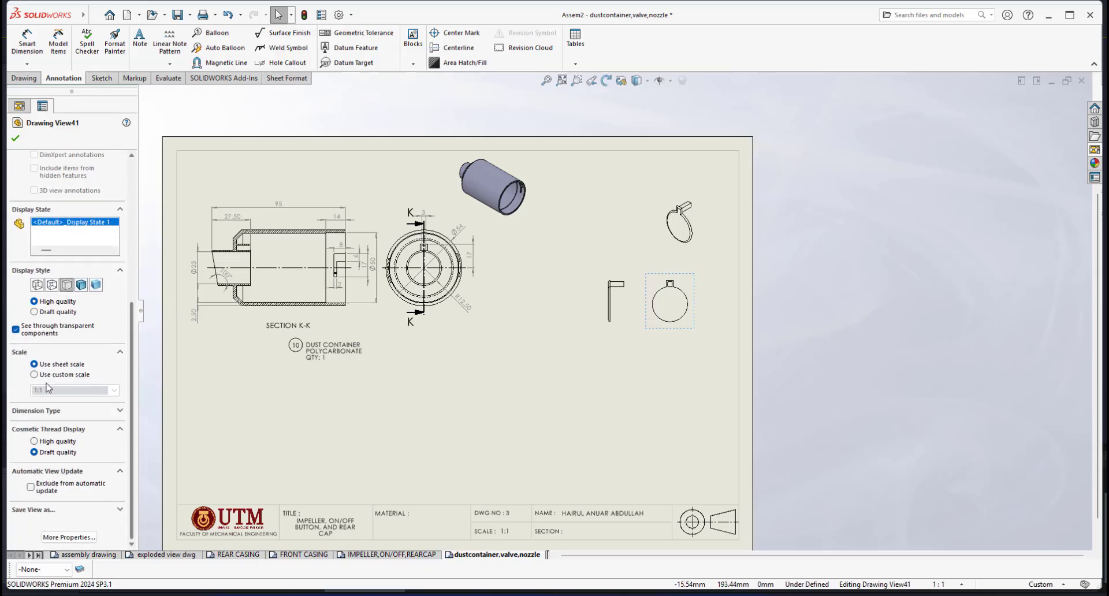
click(34, 375)
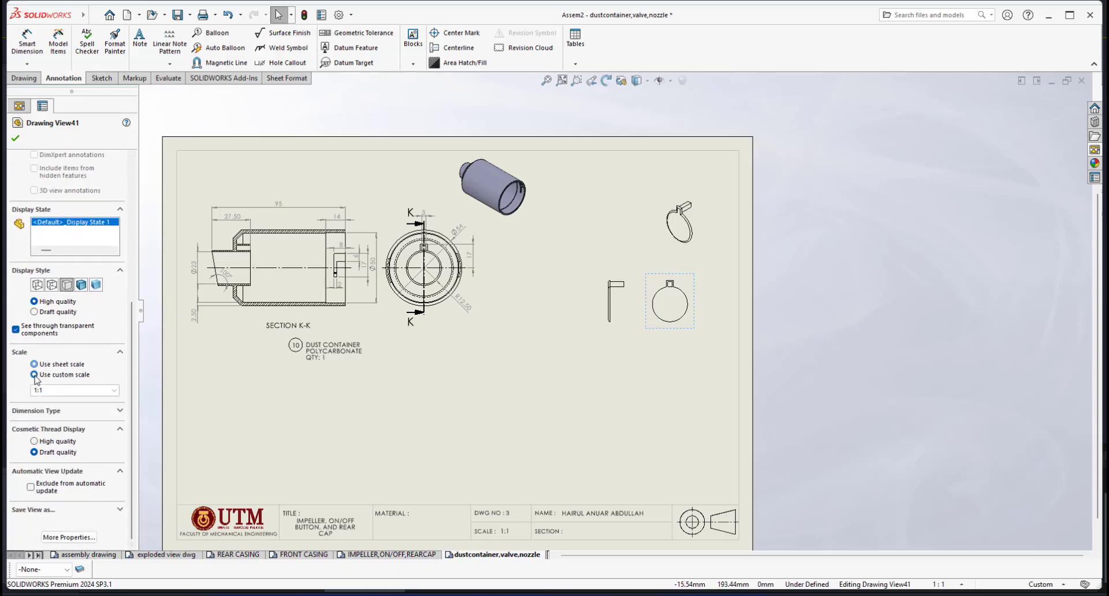
click(115, 391)
click(58, 454)
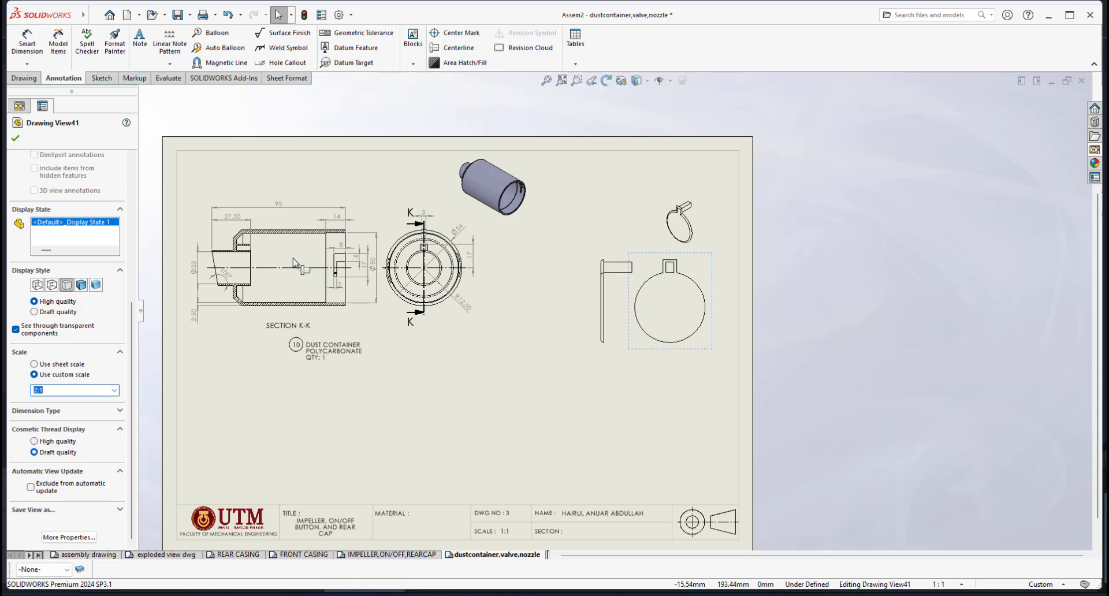
- Give the container valve's isometric view a custom scale of 2:1
click(712, 207)
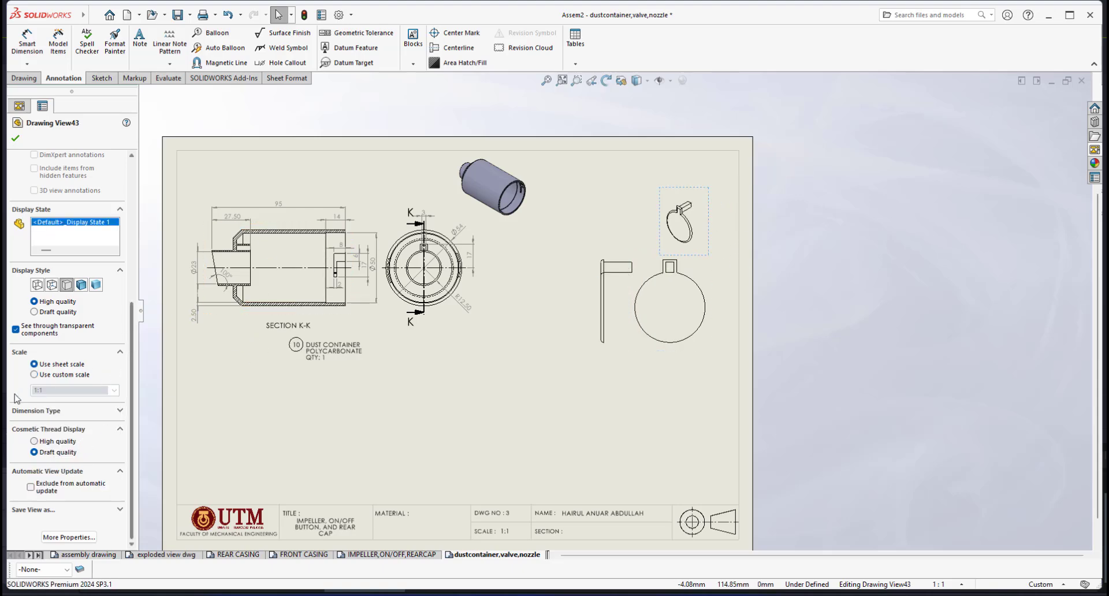
click(34, 374)
click(115, 391)
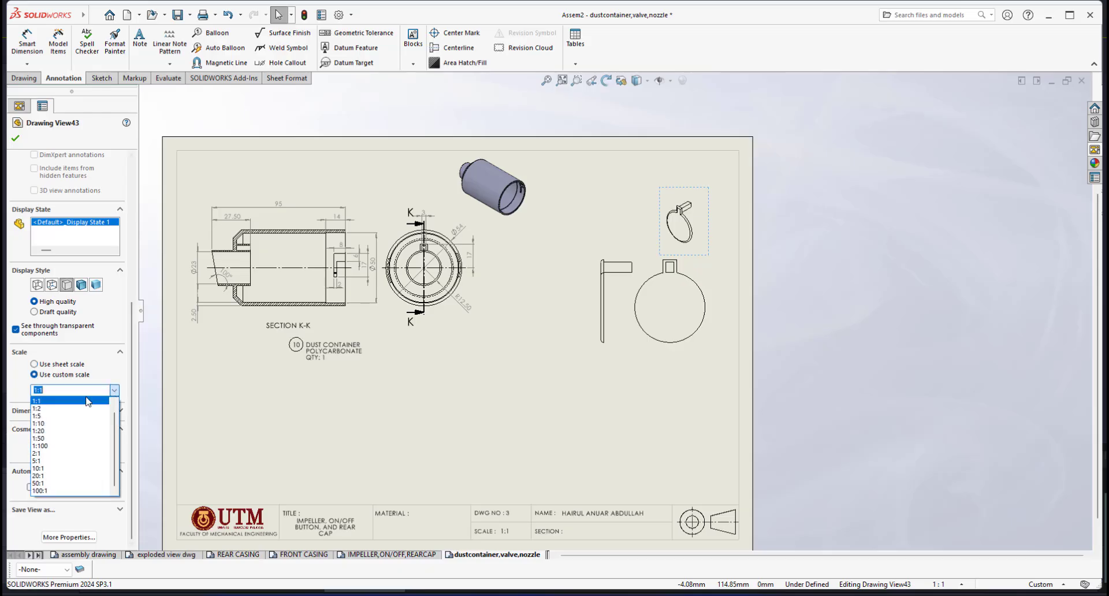
click(69, 453)
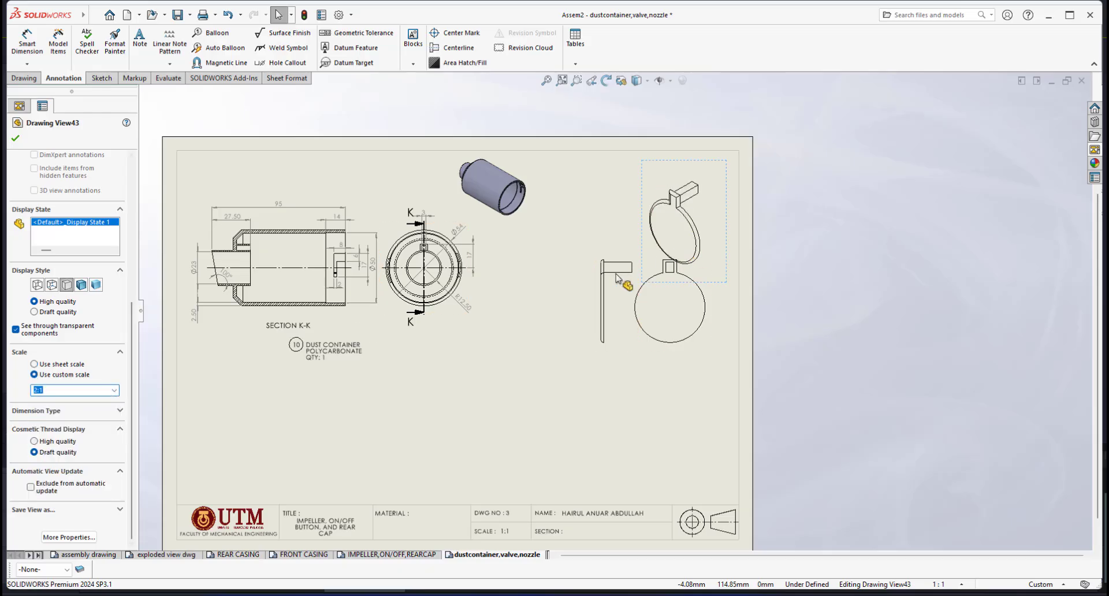
- Set the display style of the container valve's isometric view to Shaded With Edges
middle_drag(616, 280, 504, 322)
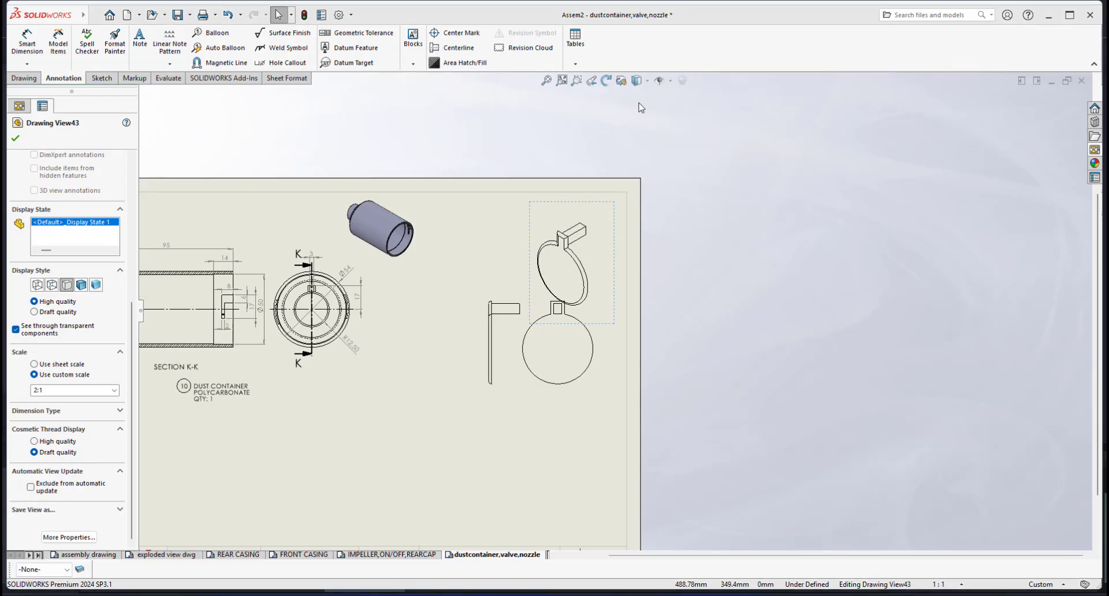
click(637, 80)
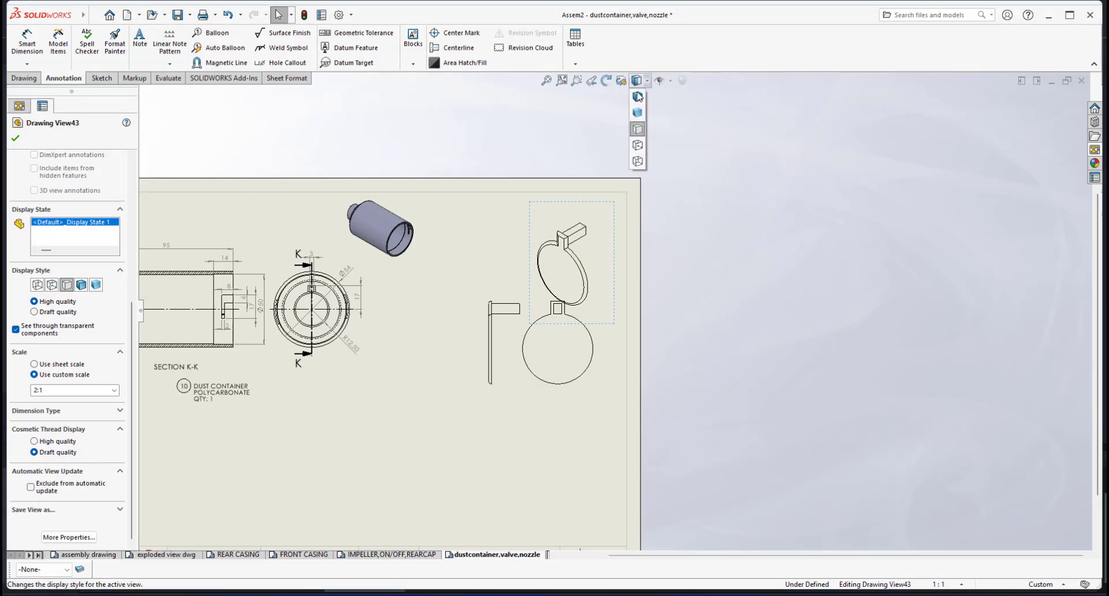
click(638, 96)
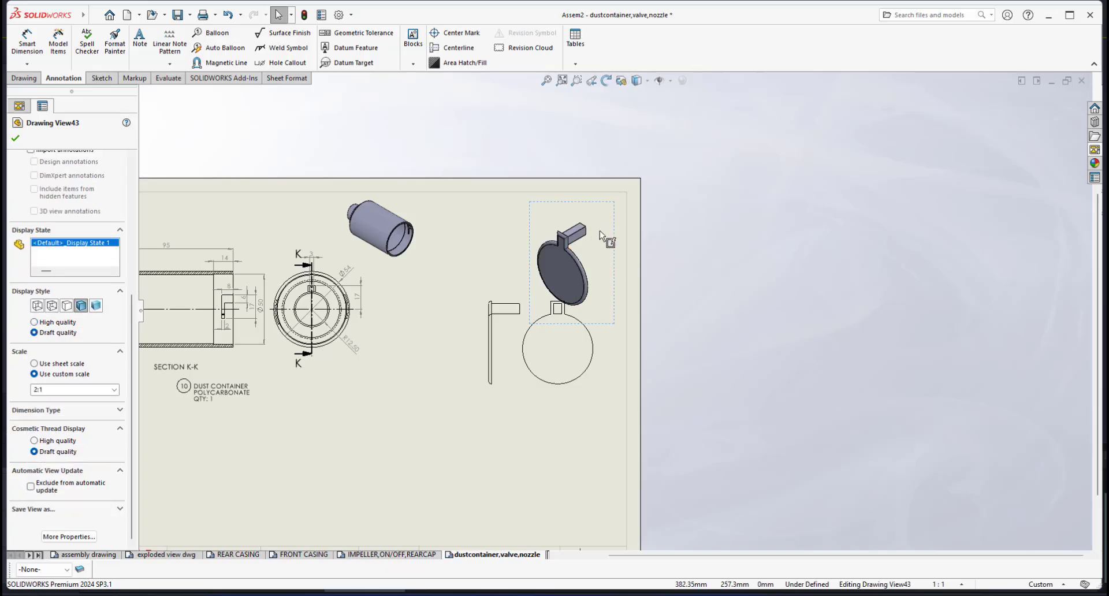
- Set the container valve's isometric view to Tangent Edges Removed
right_click(617, 222)
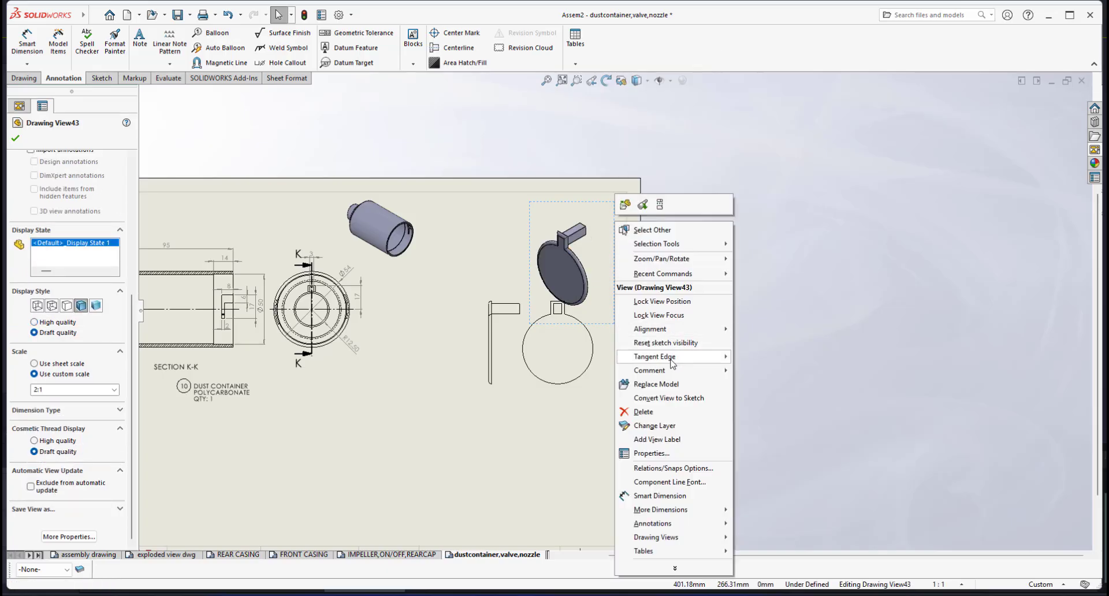
mouse_move(671, 363)
click(768, 387)
- Shift the container valve's Back view slightly down and left, and set it to Tangent Edges Removed
scroll(623, 349, up, 2)
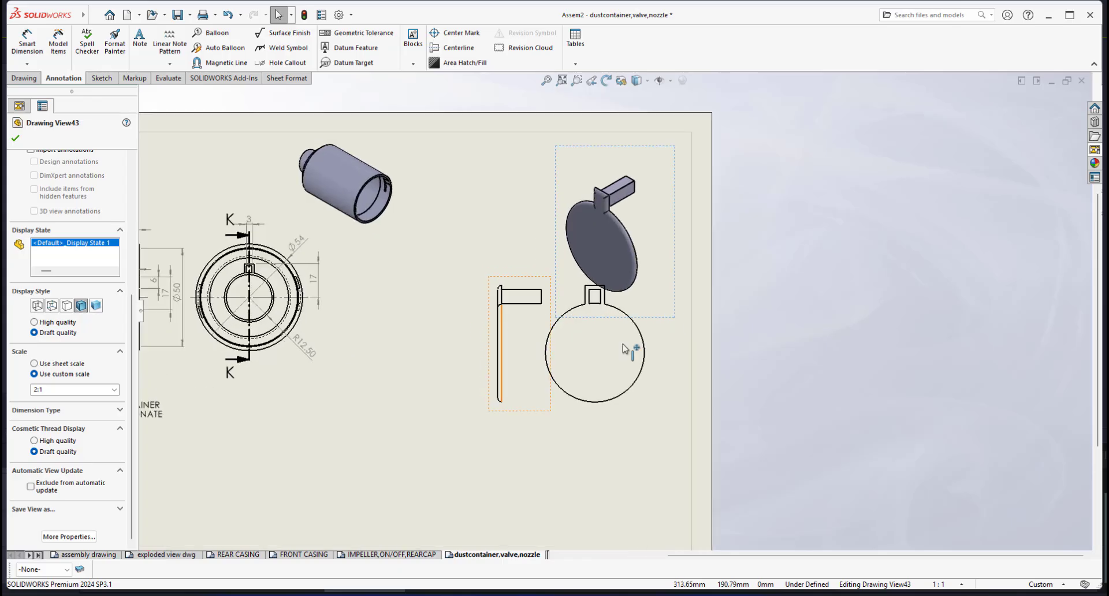
drag(652, 341, 642, 356)
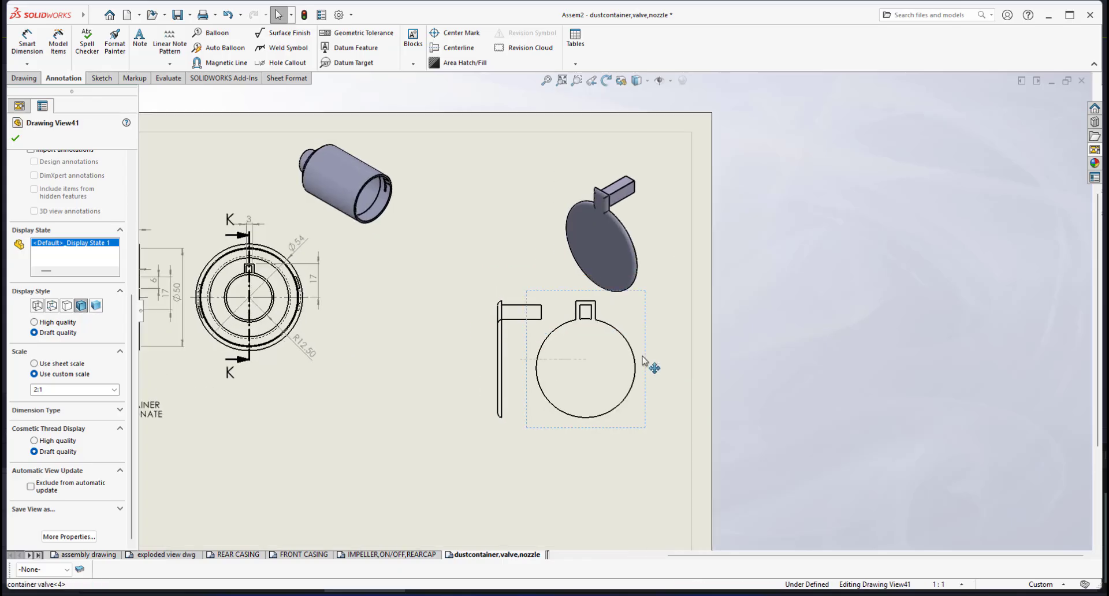
right_click(642, 361)
mouse_move(704, 404)
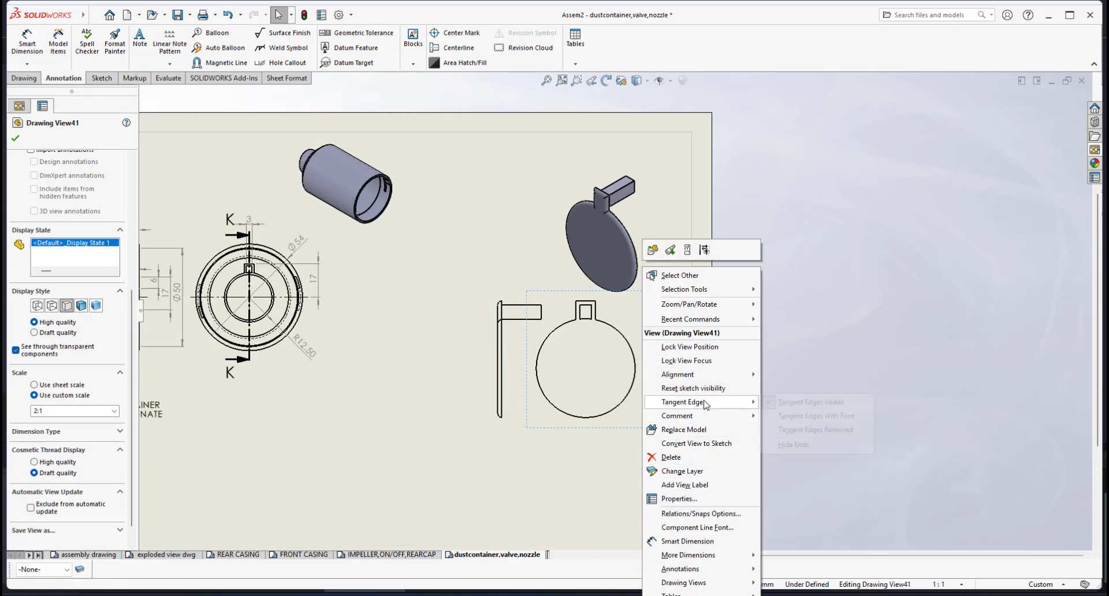
click(803, 430)
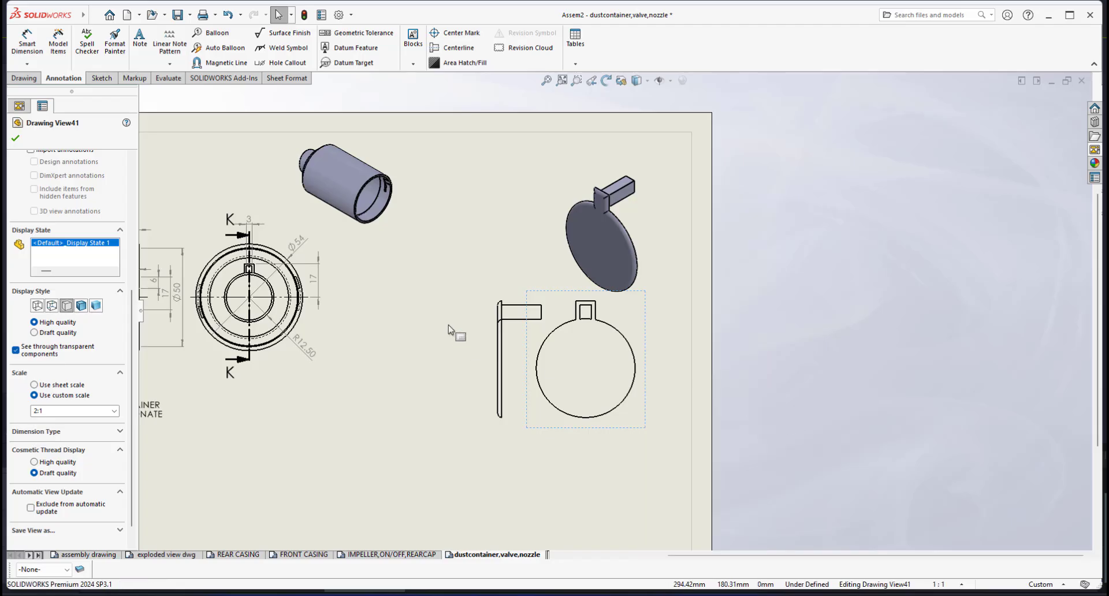
- Set the container valve's projected side view to Tangent Edges Removed and move it farther from the Back view
click(501, 297)
right_click(500, 297)
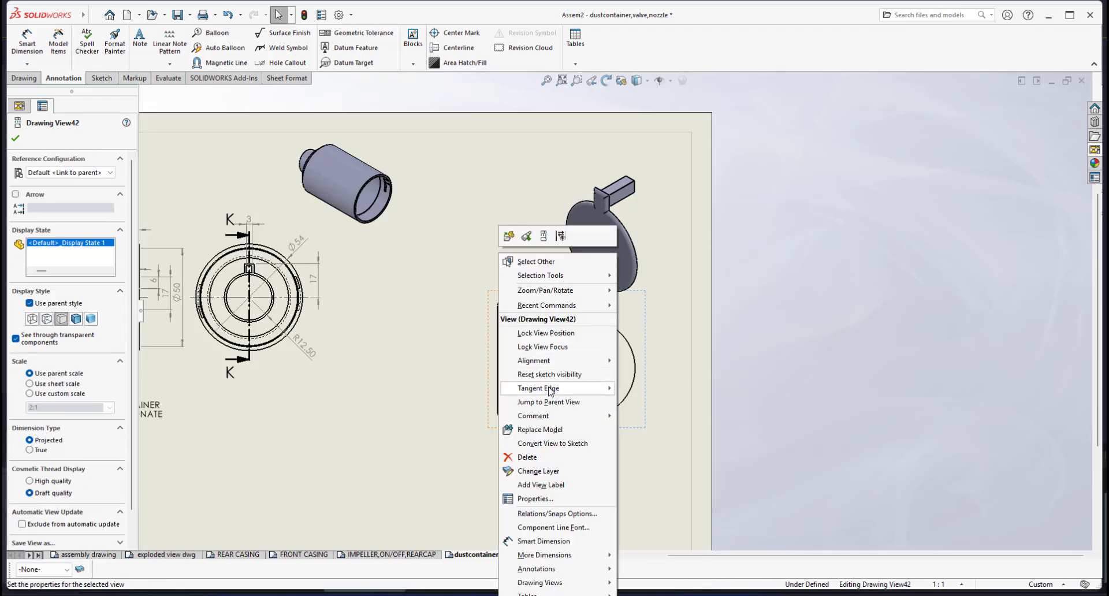
mouse_move(535, 387)
click(676, 417)
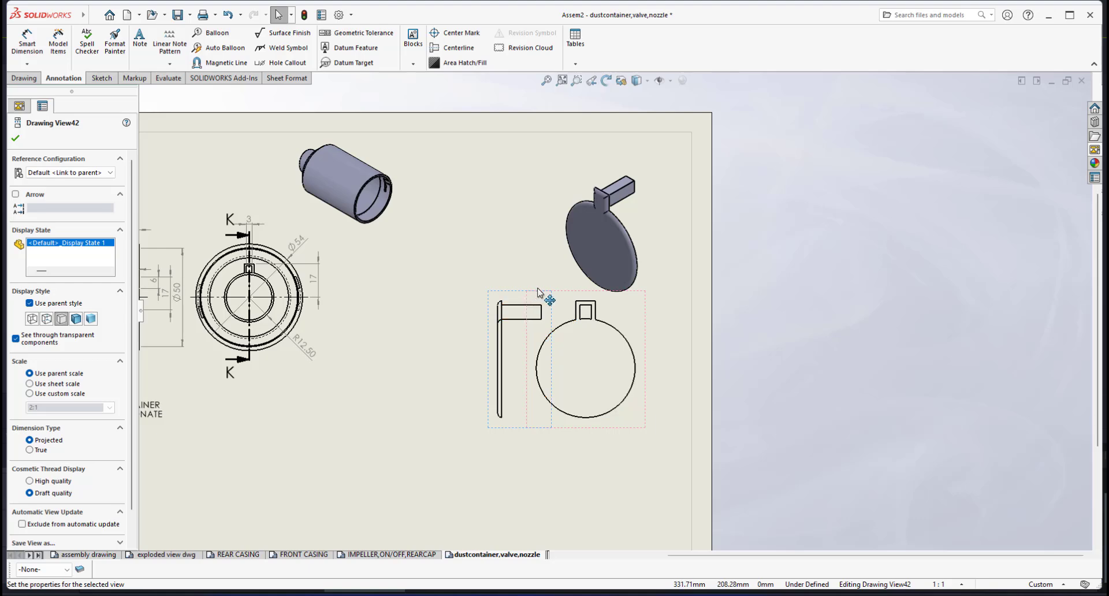
drag(539, 304, 491, 306)
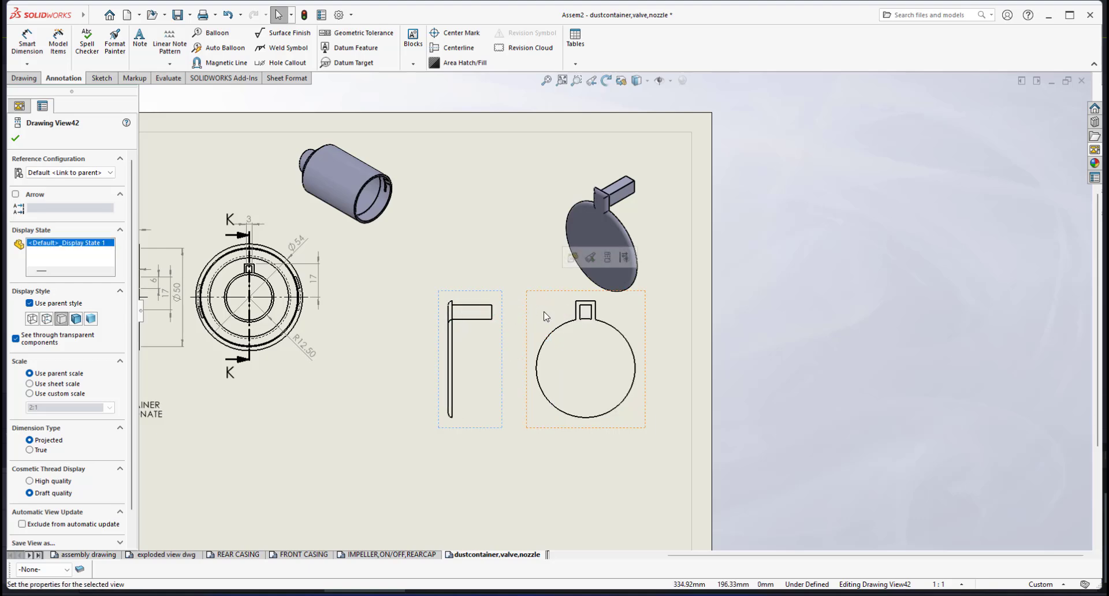
- Delete the container valve's projected side view
scroll(544, 317, down, 3)
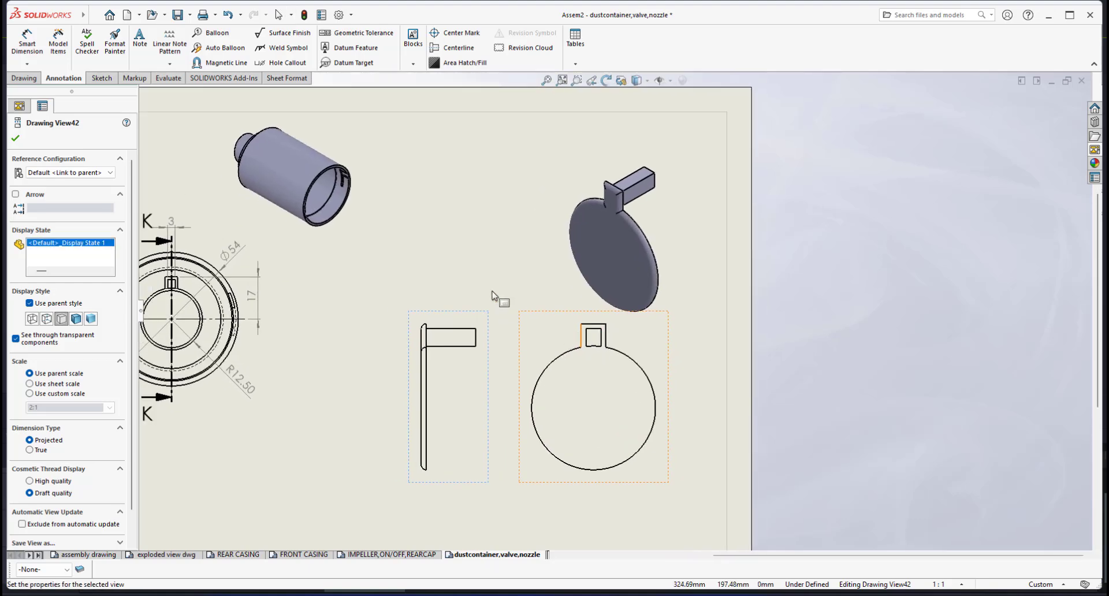
click(480, 318)
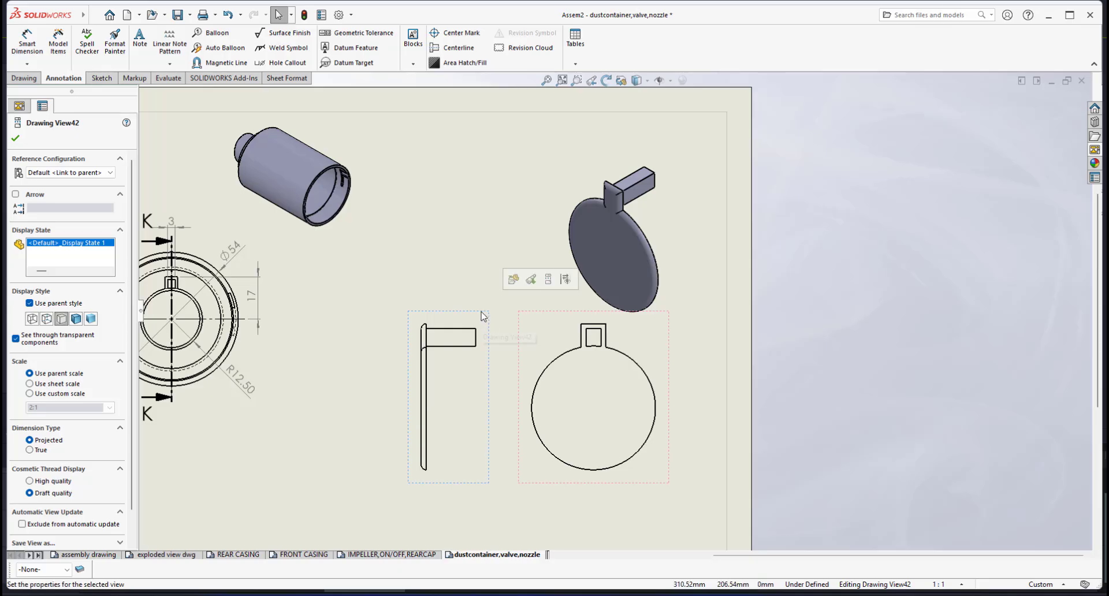
key(Delete)
click(794, 209)
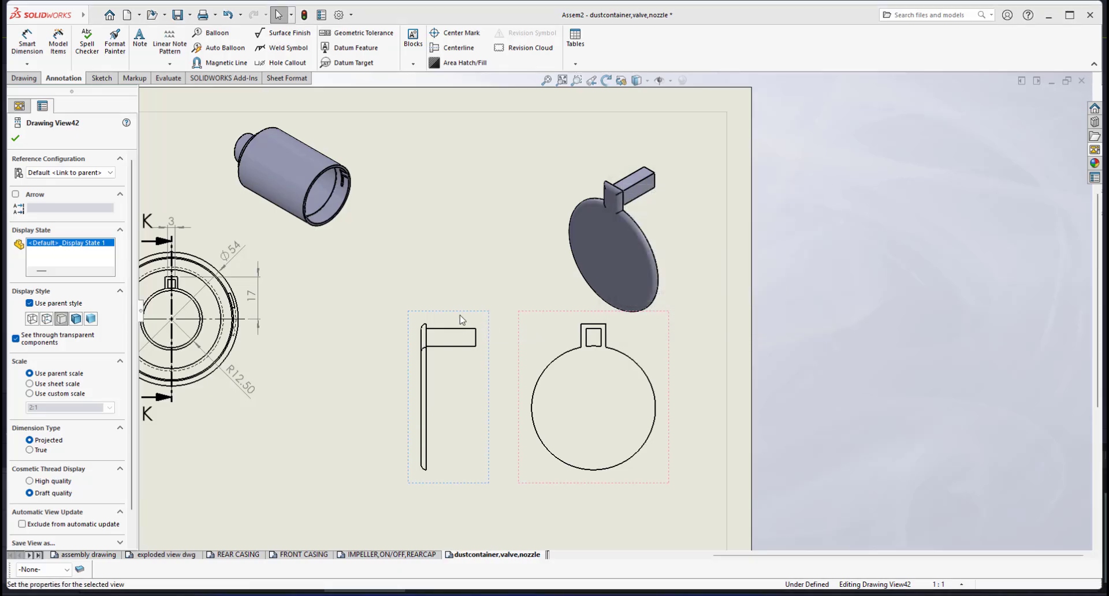
scroll(633, 354, up, 1)
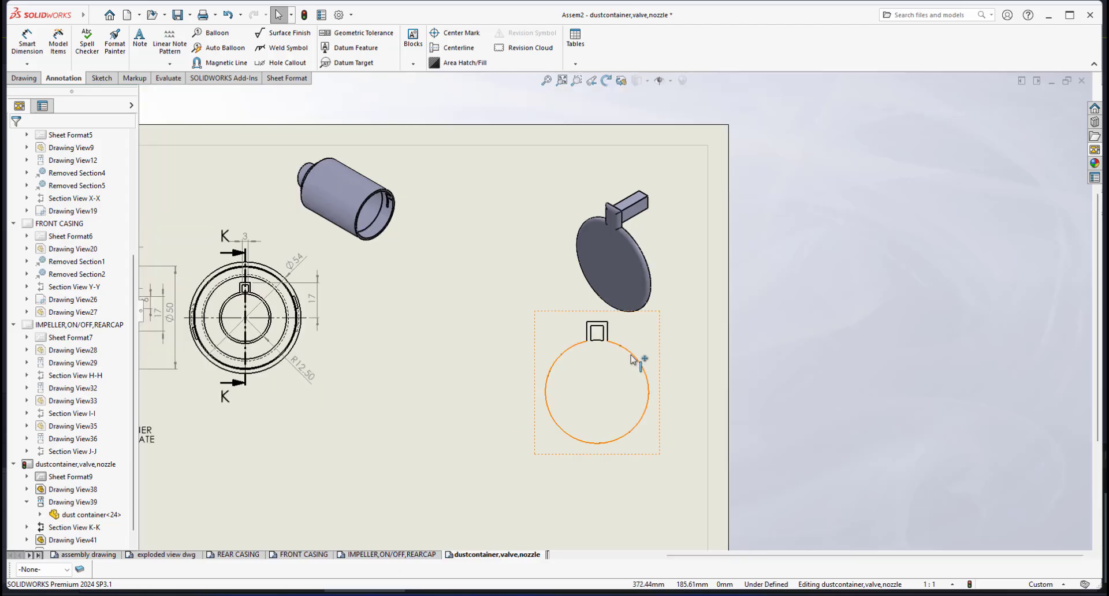
- Nudge the container valve's Back view down and left, and change its display style to Hidden Lines Visible
scroll(636, 356, down, 1)
drag(662, 345, 641, 354)
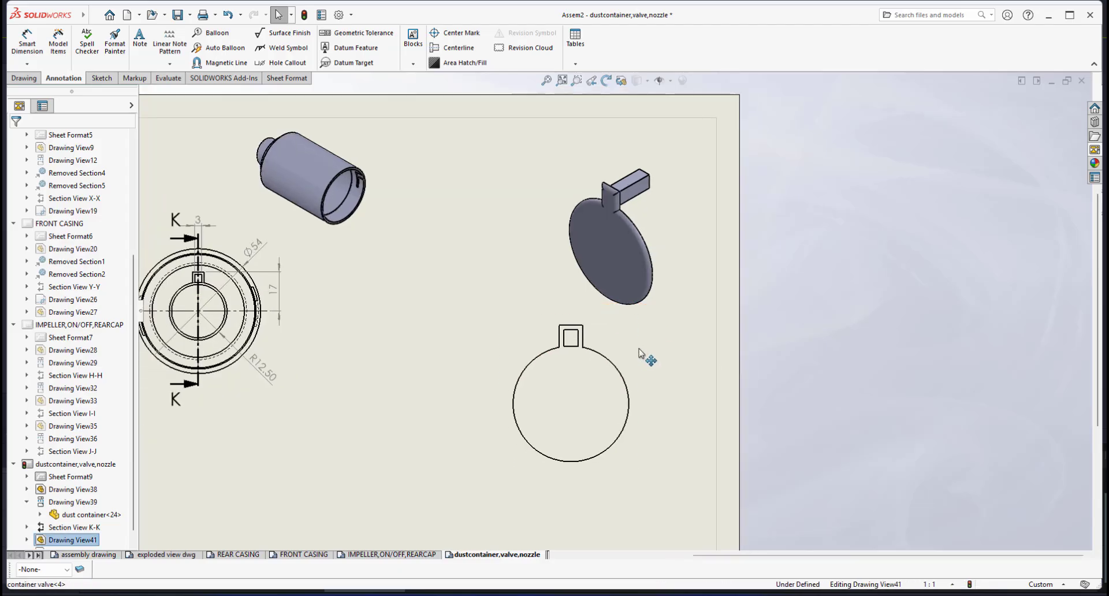
click(637, 80)
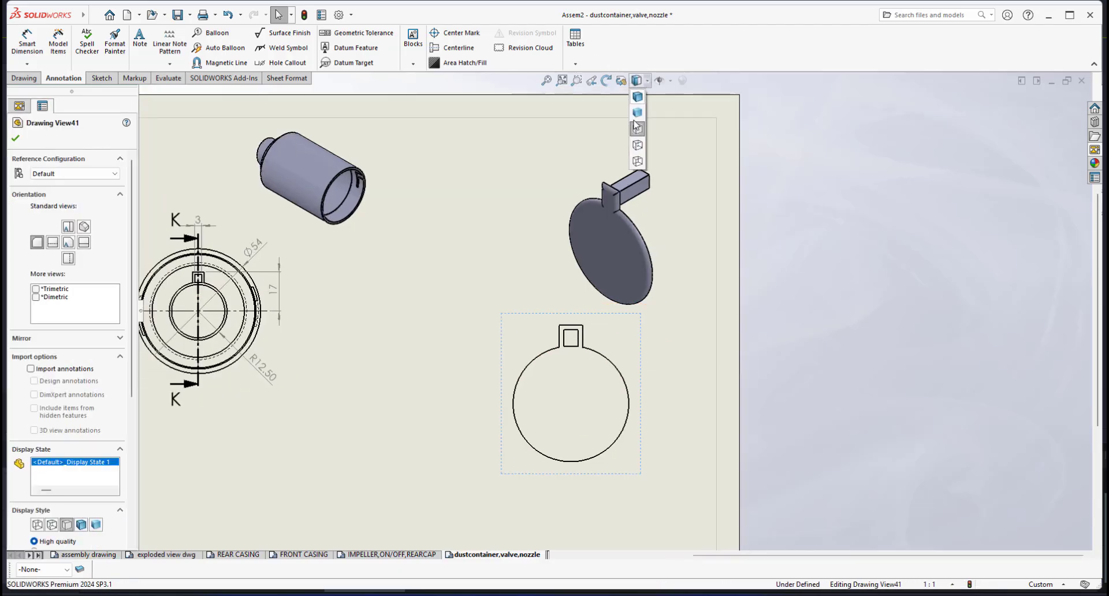
click(639, 147)
- Examine the hidden lines around the square stem in the container valve's Back view
scroll(601, 344, down, 2)
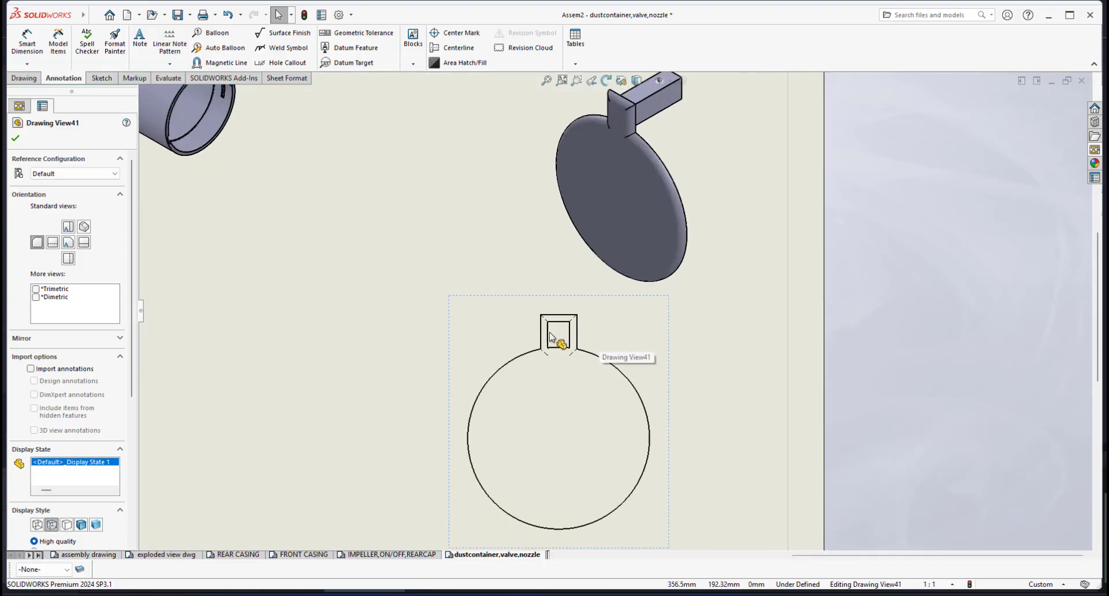
scroll(624, 113, down, 1)
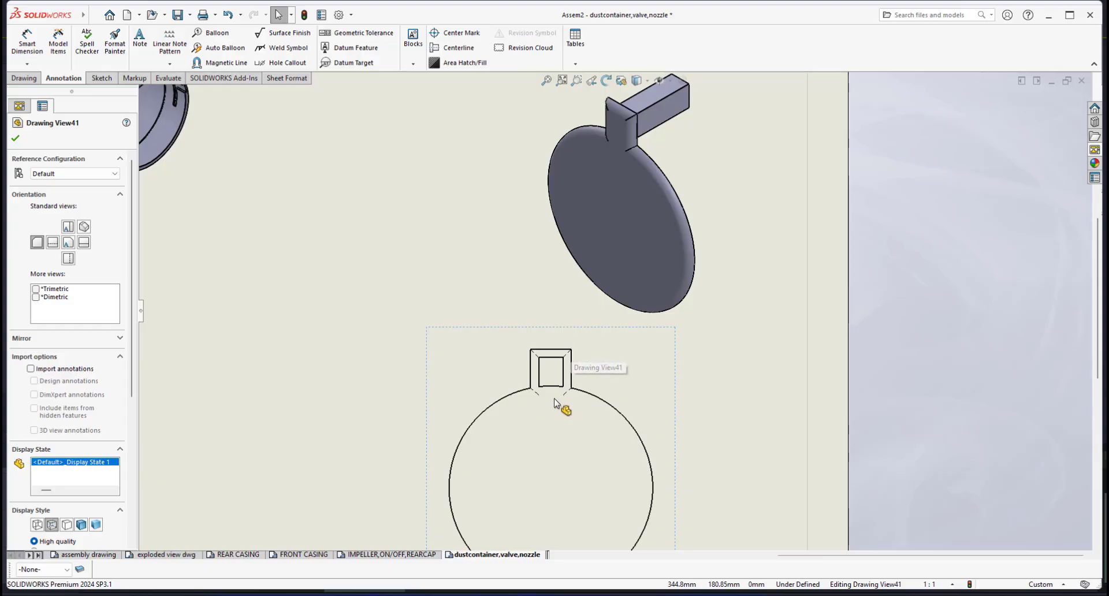
scroll(560, 403, up, 3)
scroll(577, 372, down, 5)
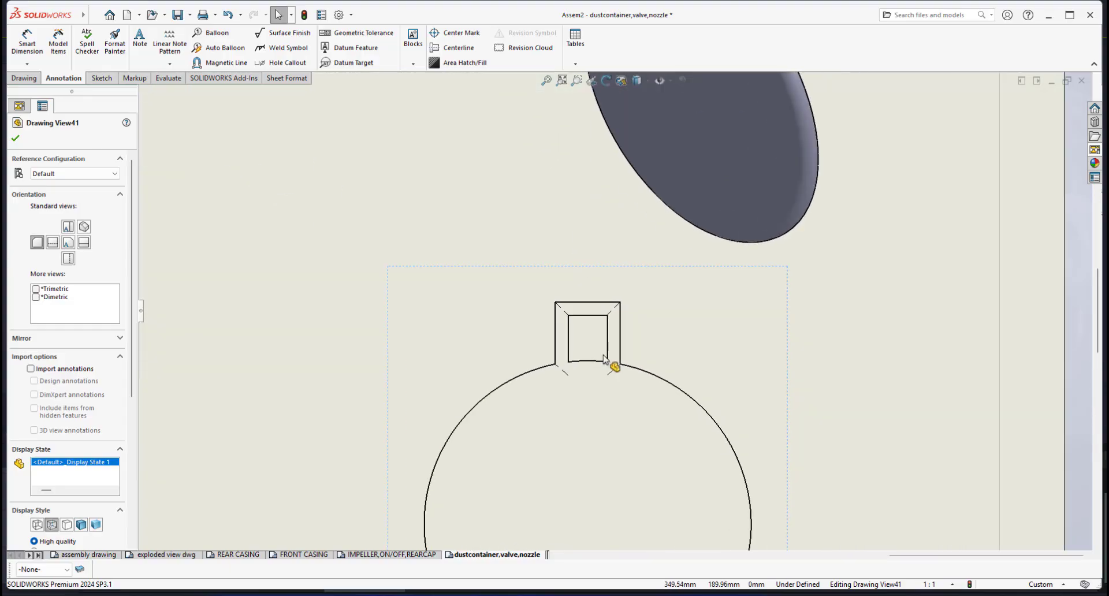
scroll(585, 302, down, 2)
scroll(626, 376, up, 5)
scroll(617, 368, up, 2)
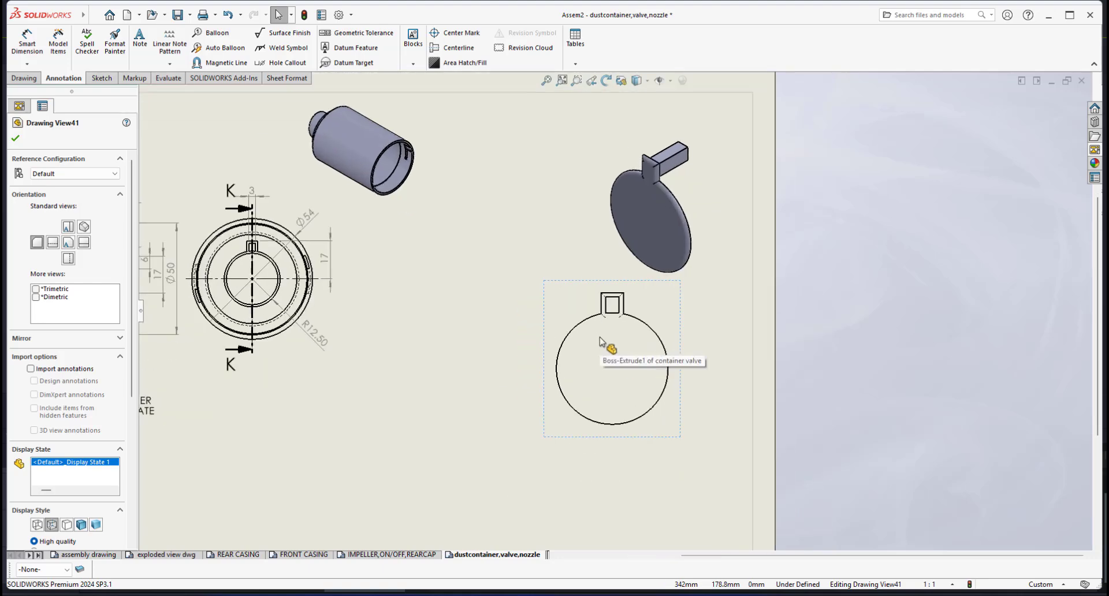
middle_drag(613, 327, 608, 343)
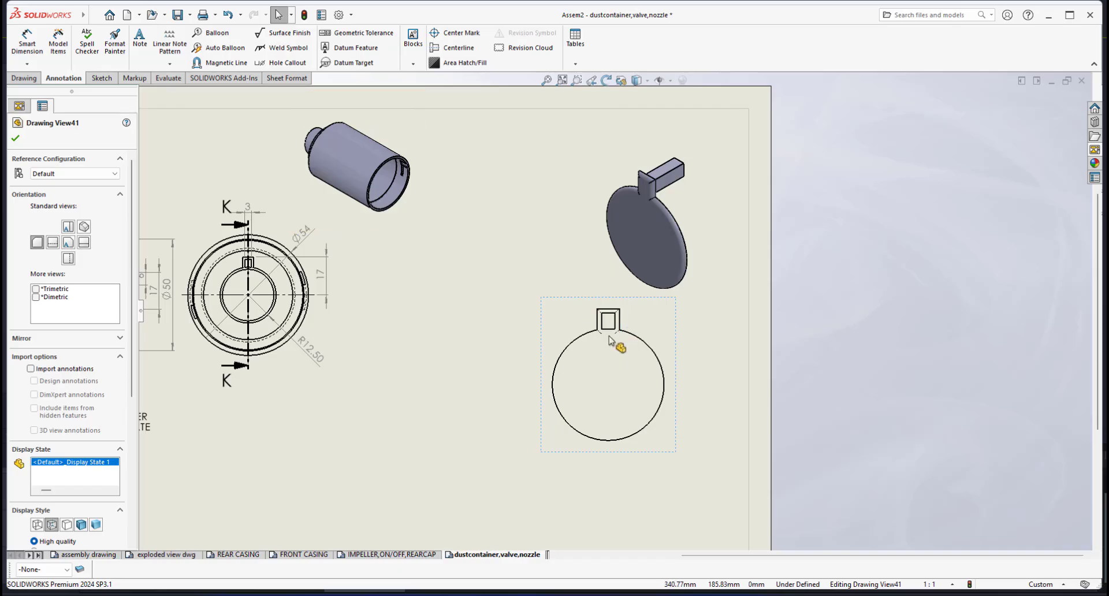
- Add a center mark to the large circle in the valve's Back view, overriding the document defaults with a 1.00 mm mark size
click(658, 373)
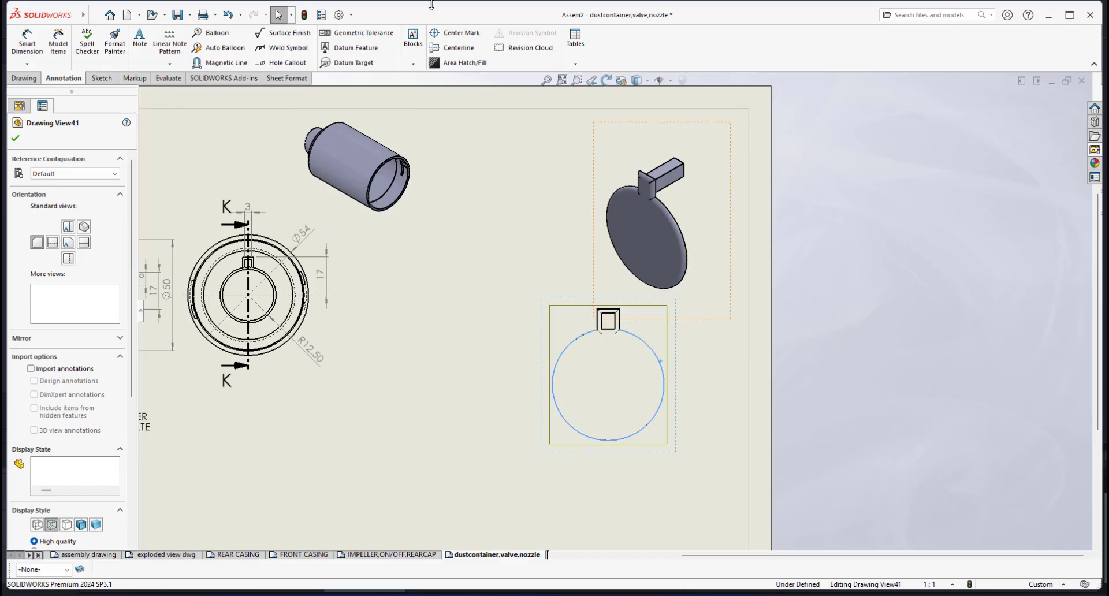
click(456, 33)
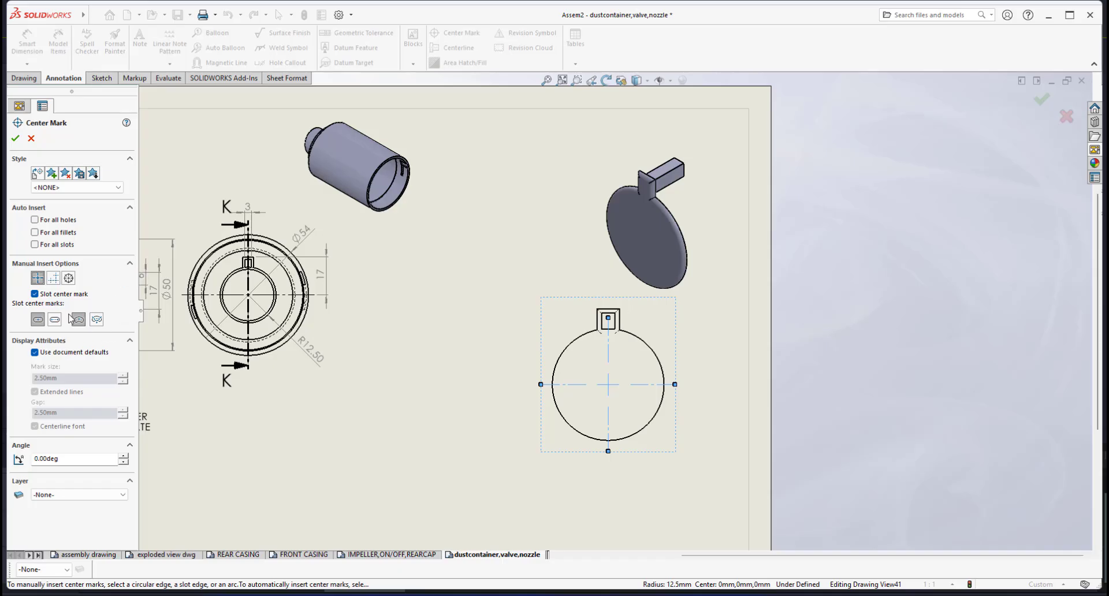
click(35, 353)
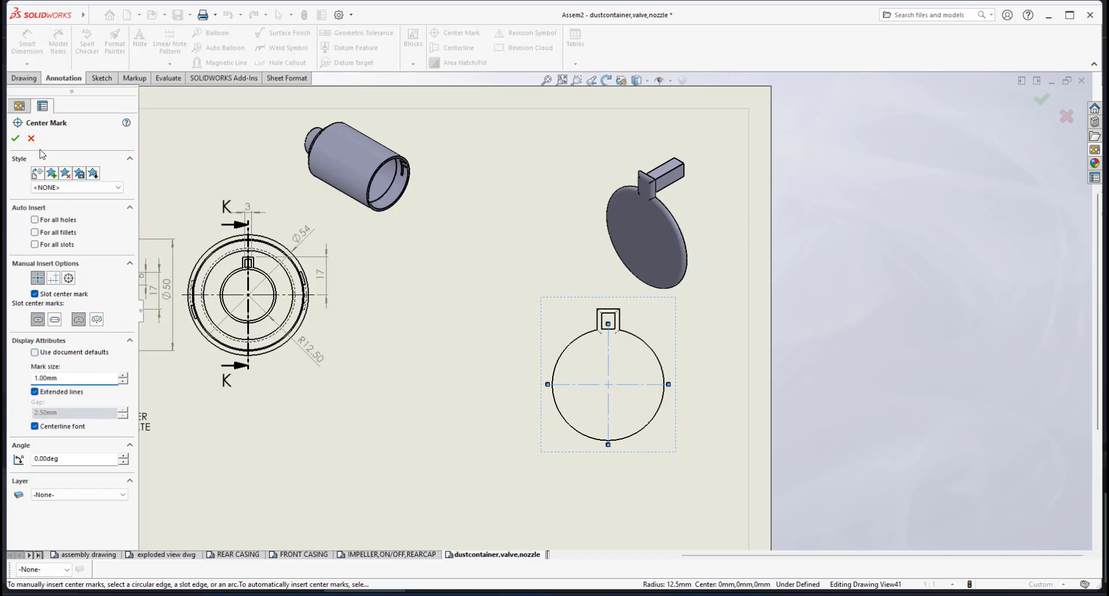
click(15, 138)
- Create a vertical section view through the valve circle's center, place it left of the Back view, and flip the cutting direction
middle_drag(556, 306, 581, 310)
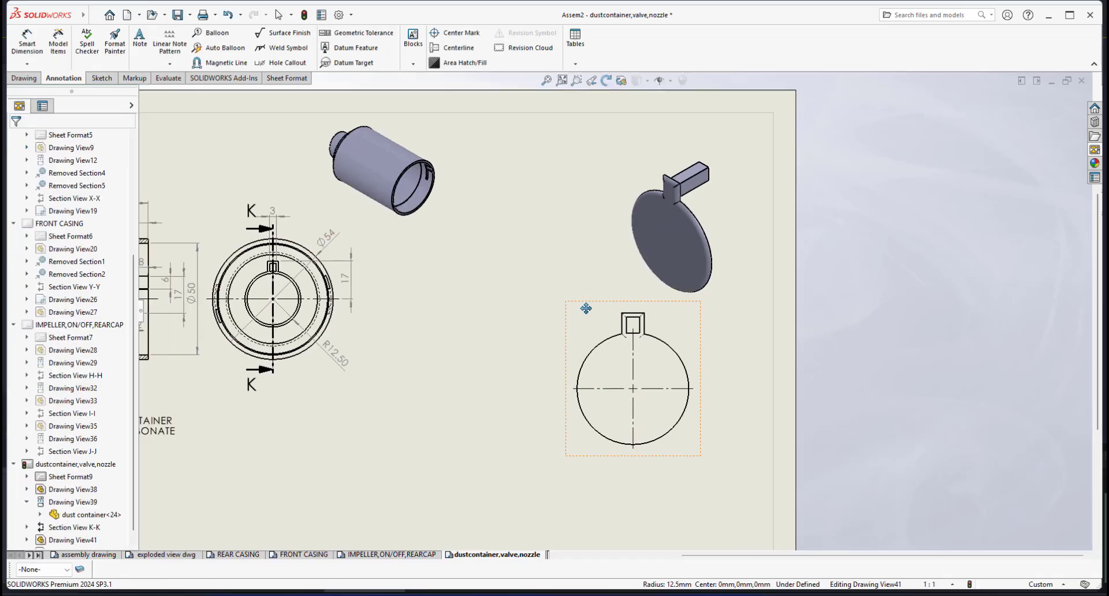
click(22, 79)
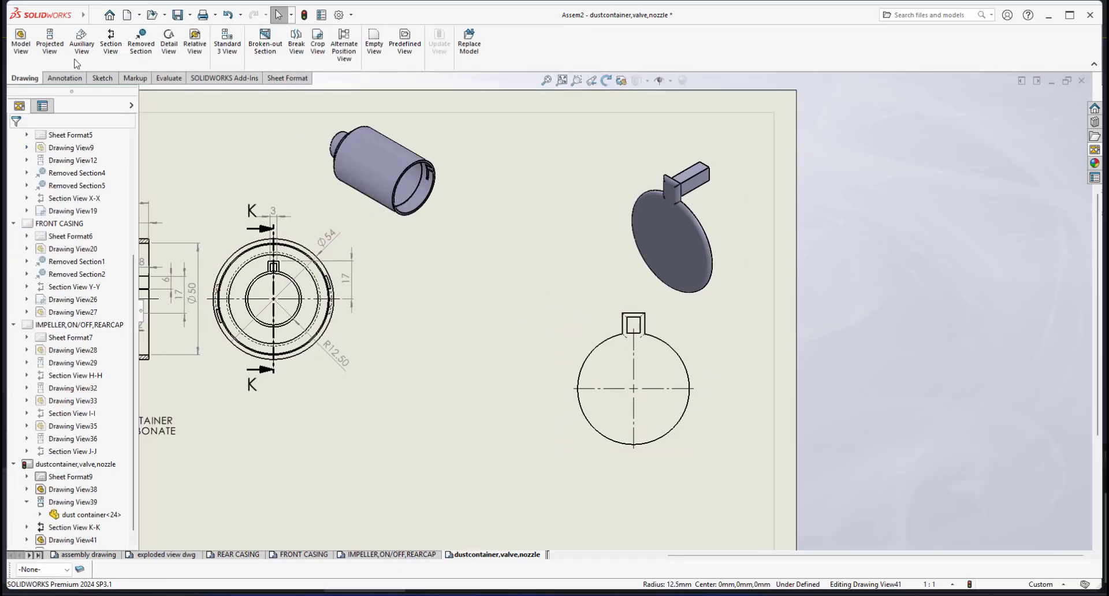
click(111, 43)
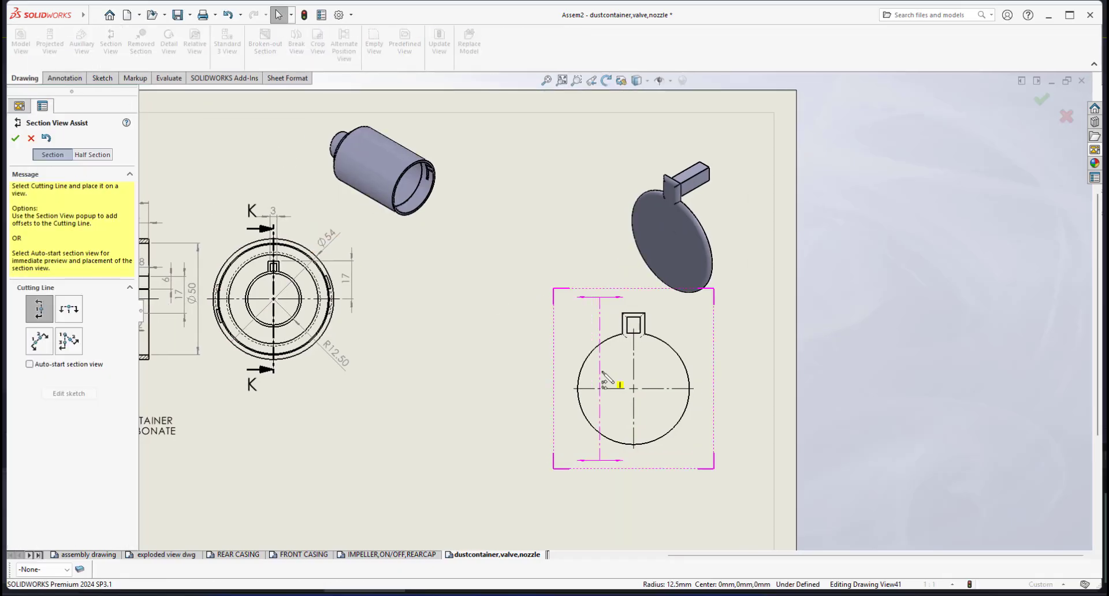
click(634, 389)
click(733, 410)
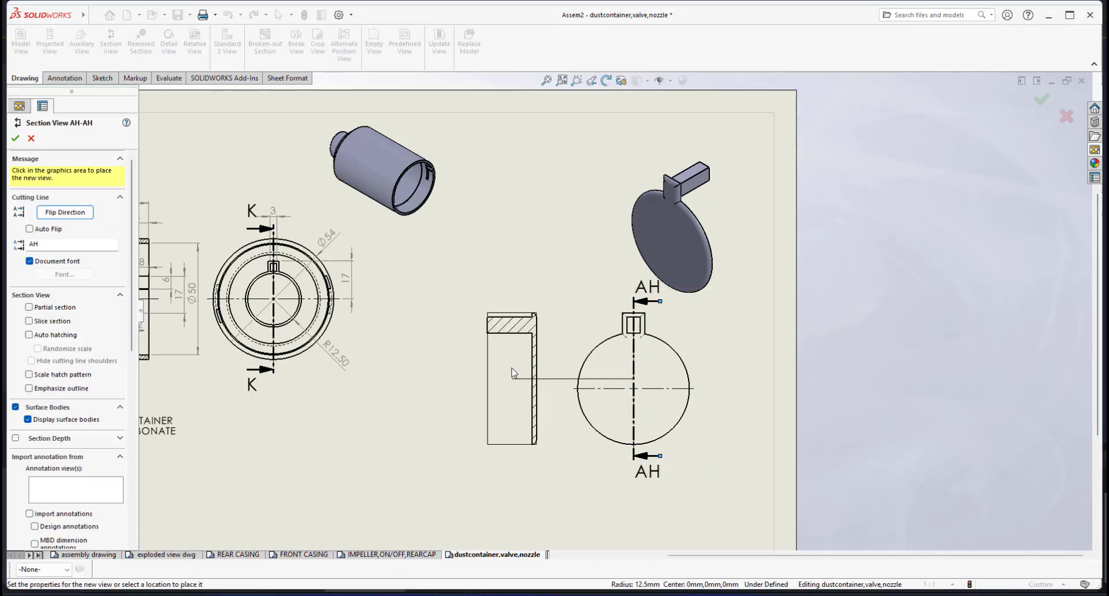
click(508, 372)
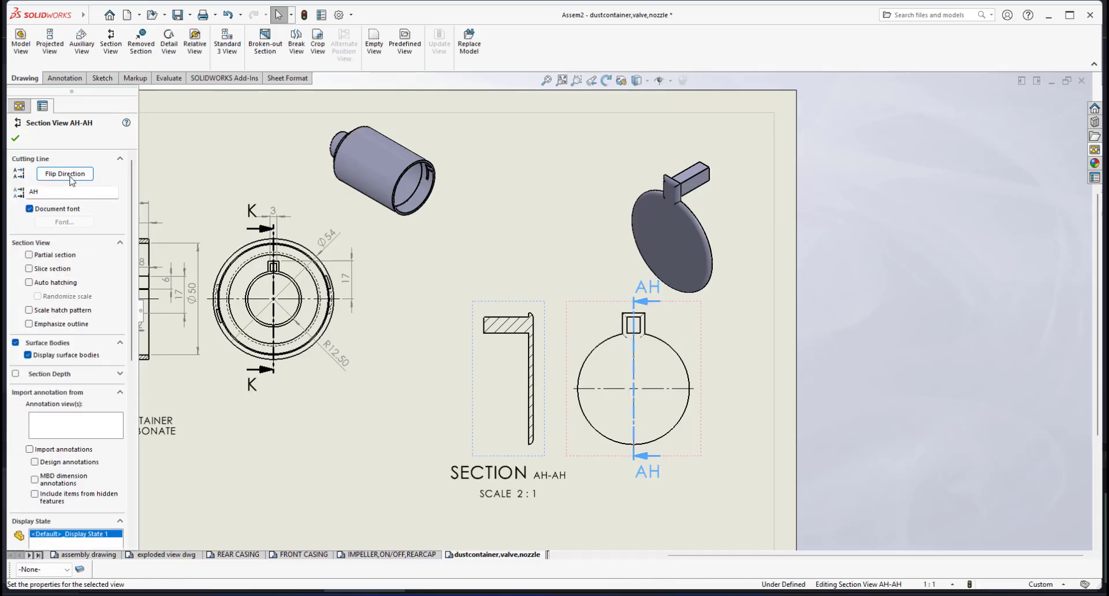
click(70, 176)
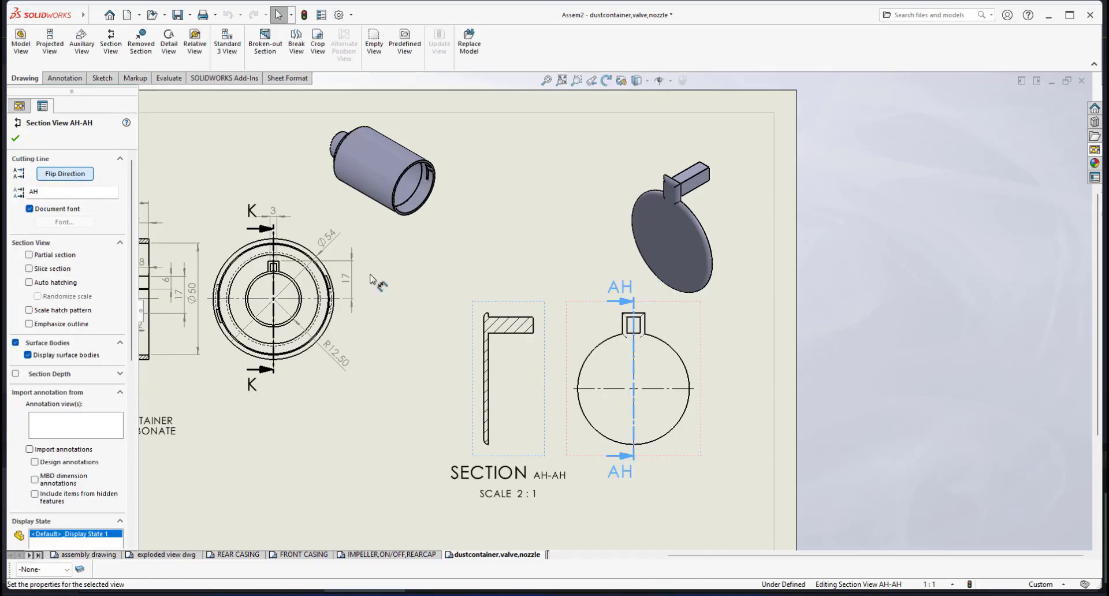
click(16, 140)
- Change the label of the container valve's section line to L
mouse_move(406, 347)
middle_down()
mouse_move(613, 337)
mouse_move(432, 341)
mouse_move(503, 328)
mouse_move(508, 316)
middle_up()
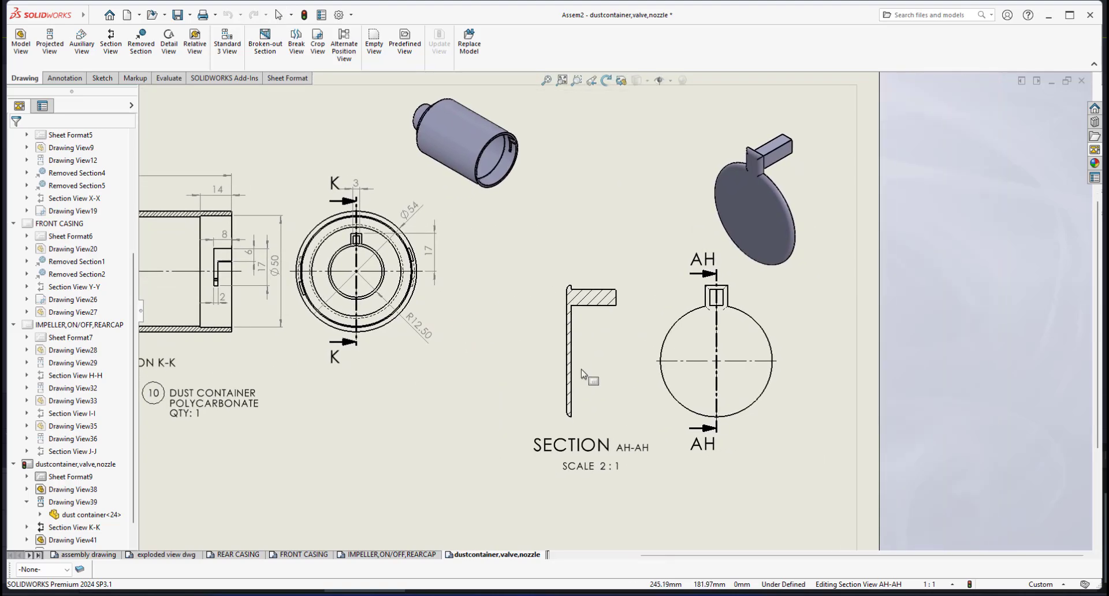
click(711, 445)
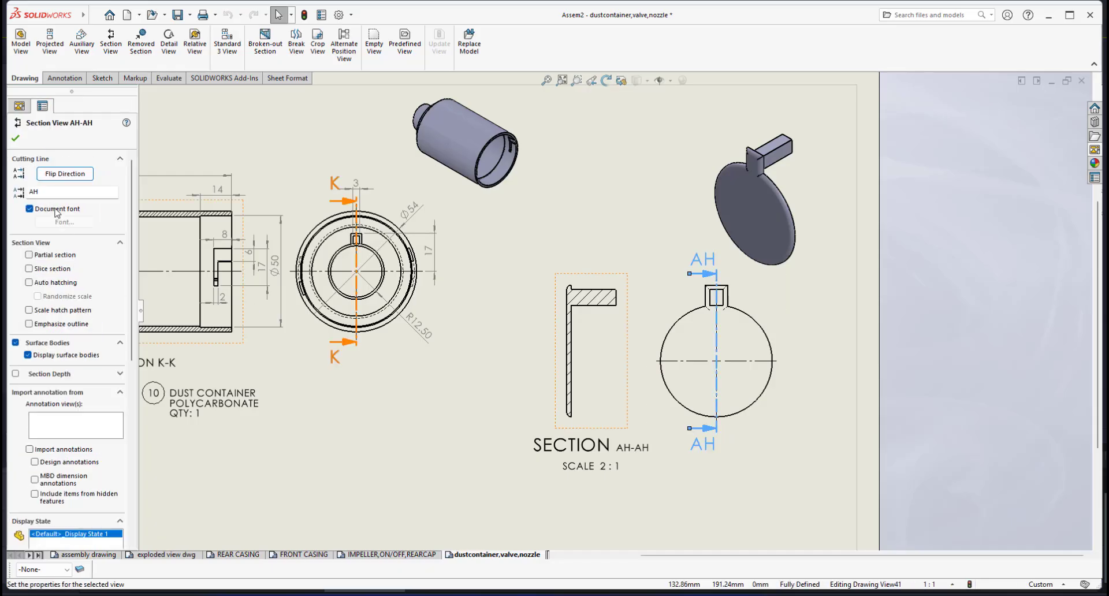
text(L)
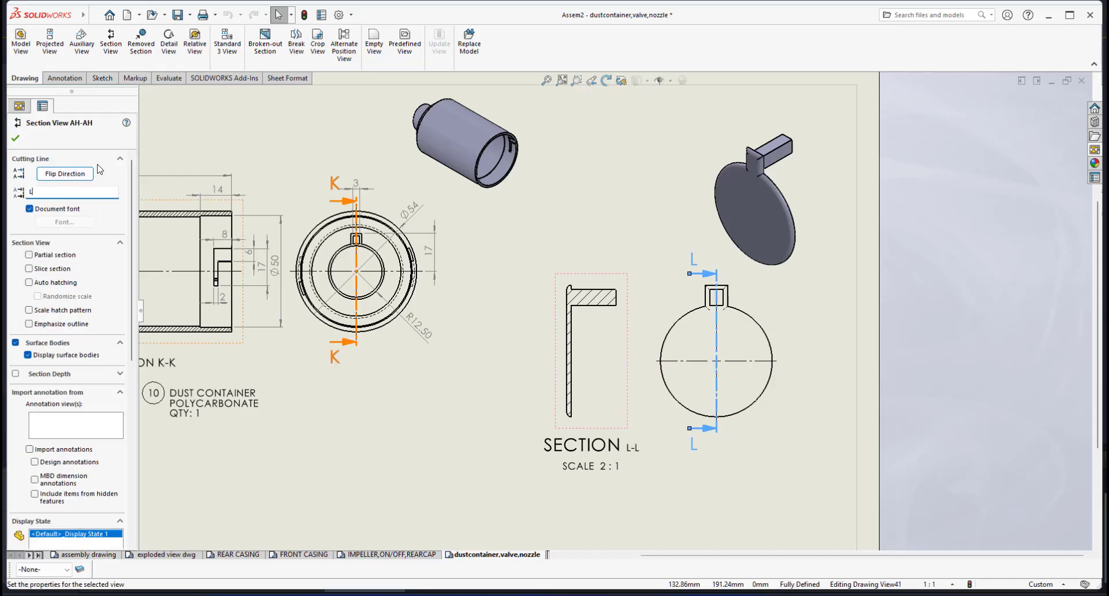
click(15, 138)
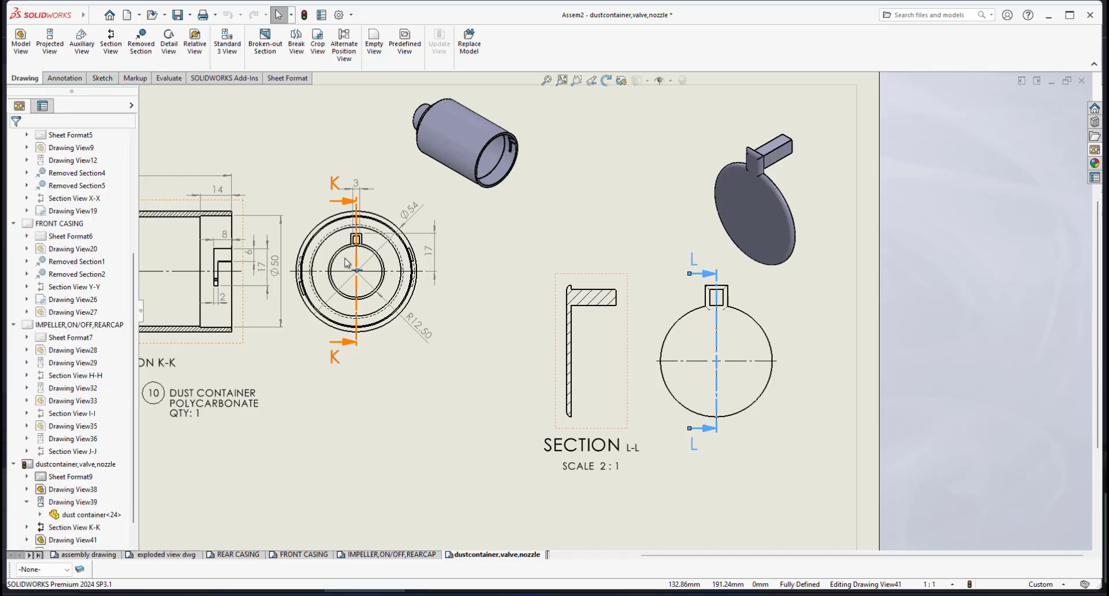
- Replace the valve section view's label text with "SECTION L-L", leaving out the scale line
scroll(590, 484, down, 2)
click(615, 442)
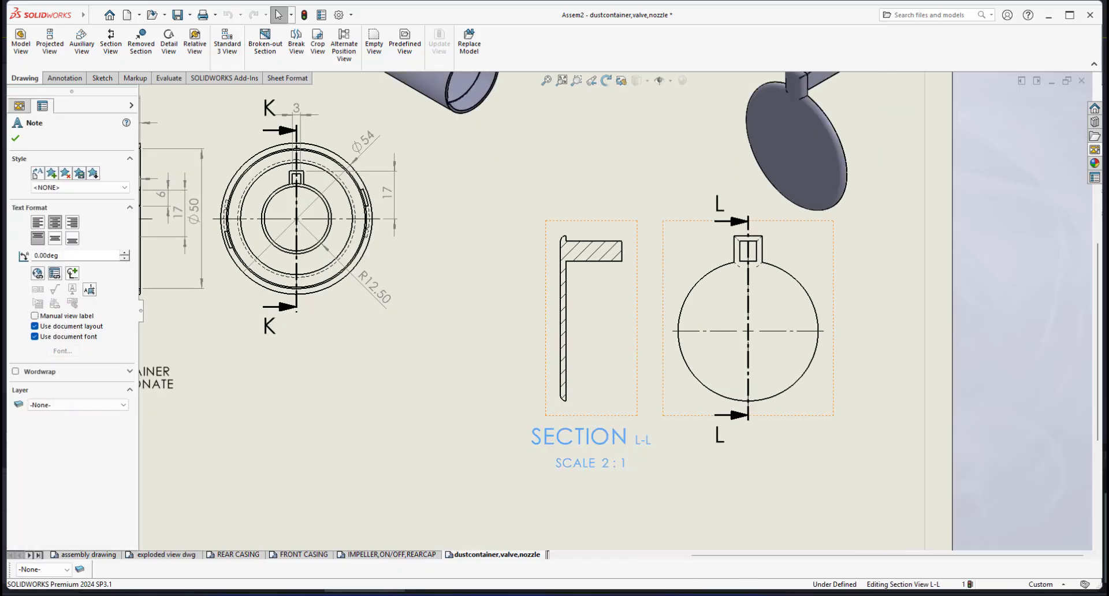
double_click(536, 443)
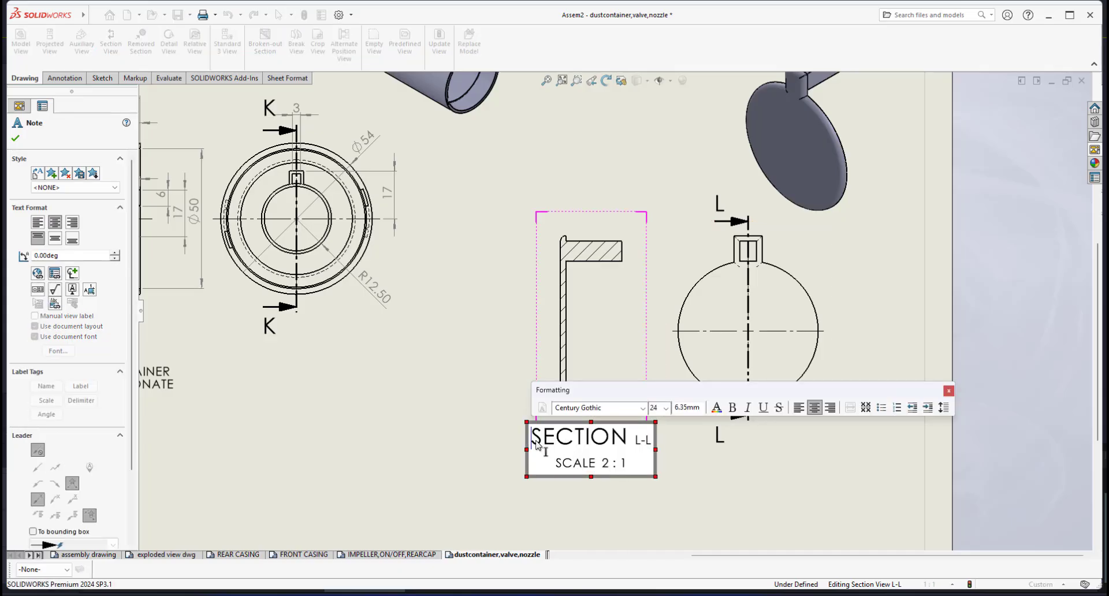
drag(534, 440, 646, 468)
text(SECTION )
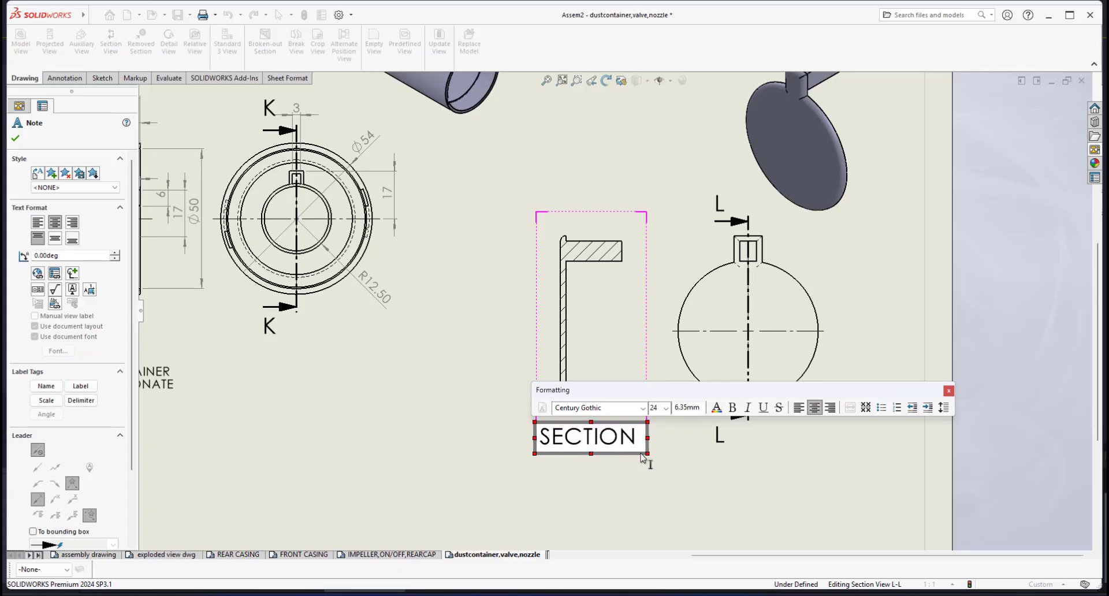
text(L-L)
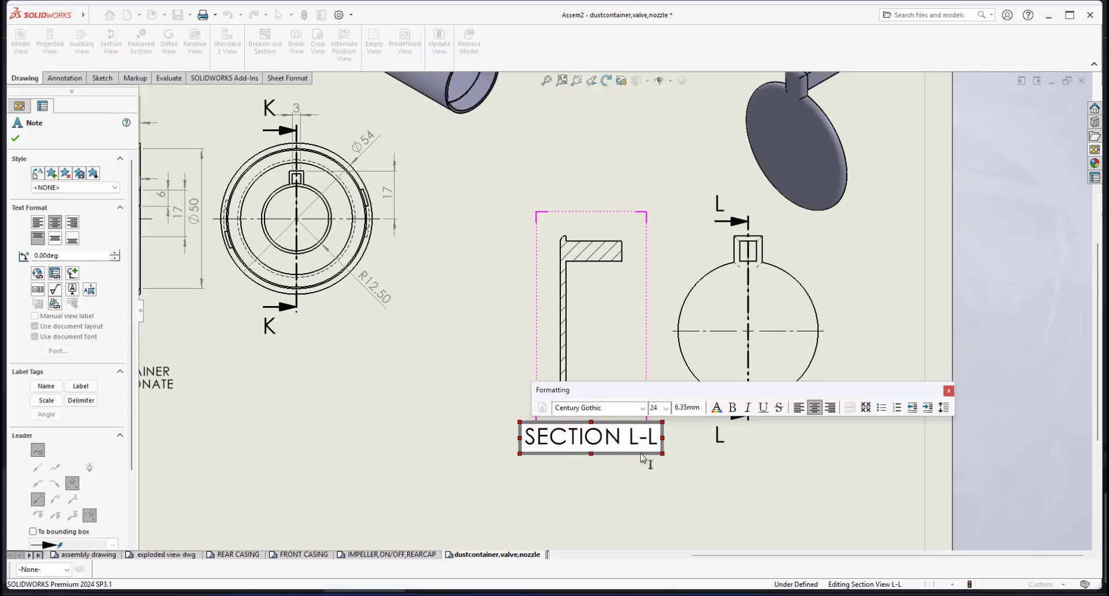
click(659, 477)
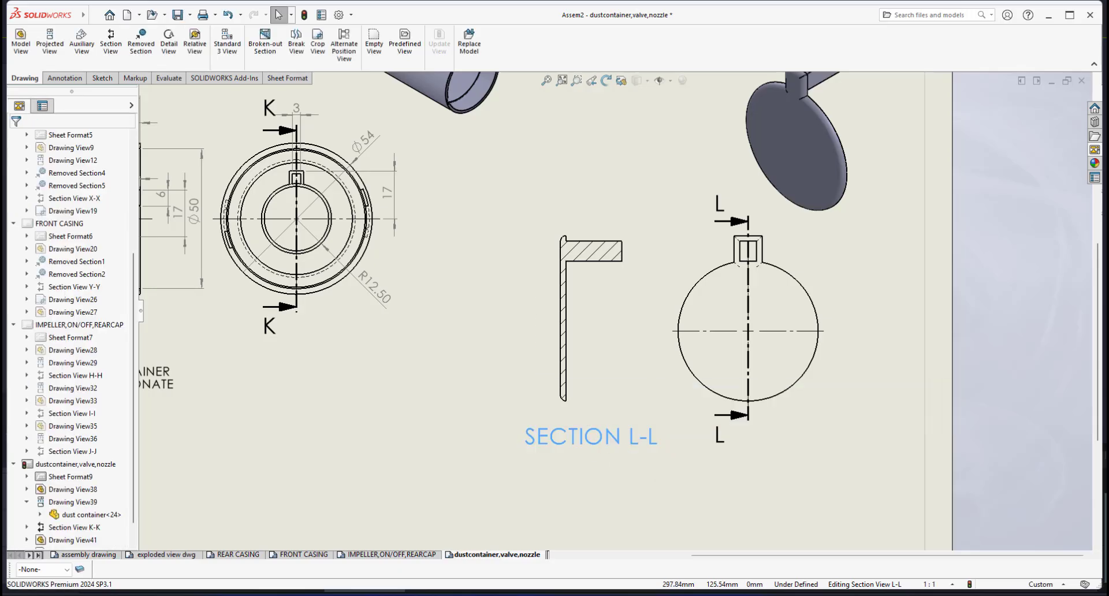
- Set the SECTION L-L label's text height to 4 mm and move the label slightly lower beneath the section view
double_click(601, 437)
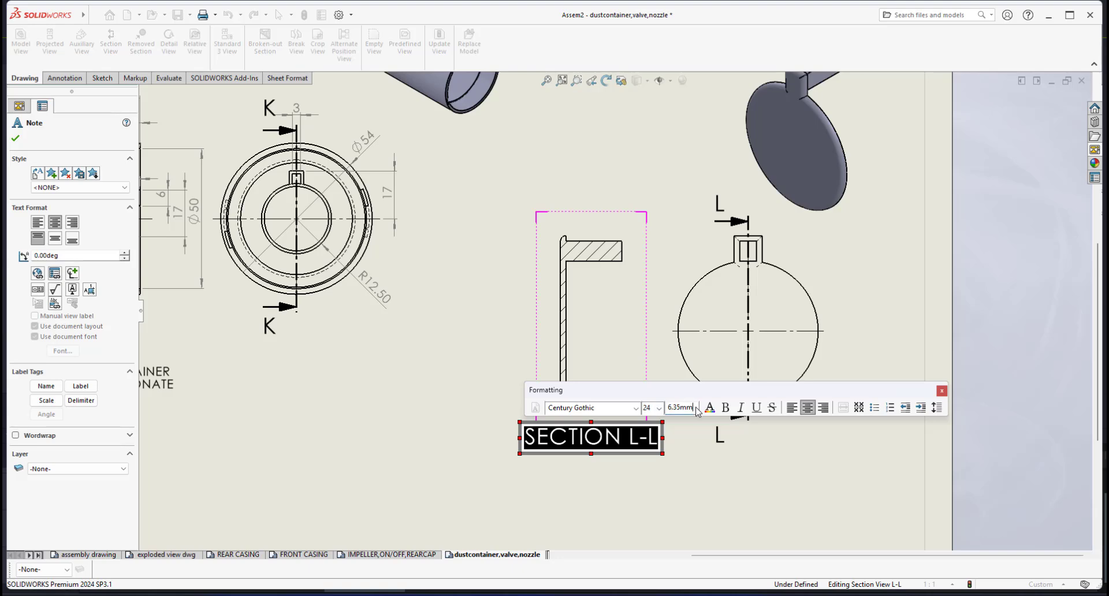
key(Return)
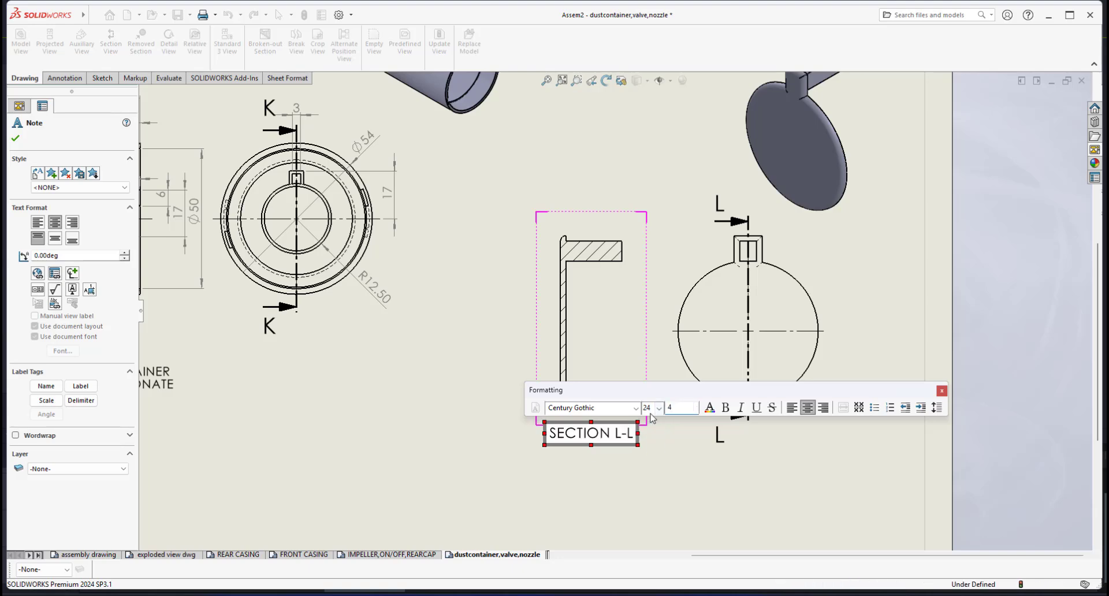
click(637, 515)
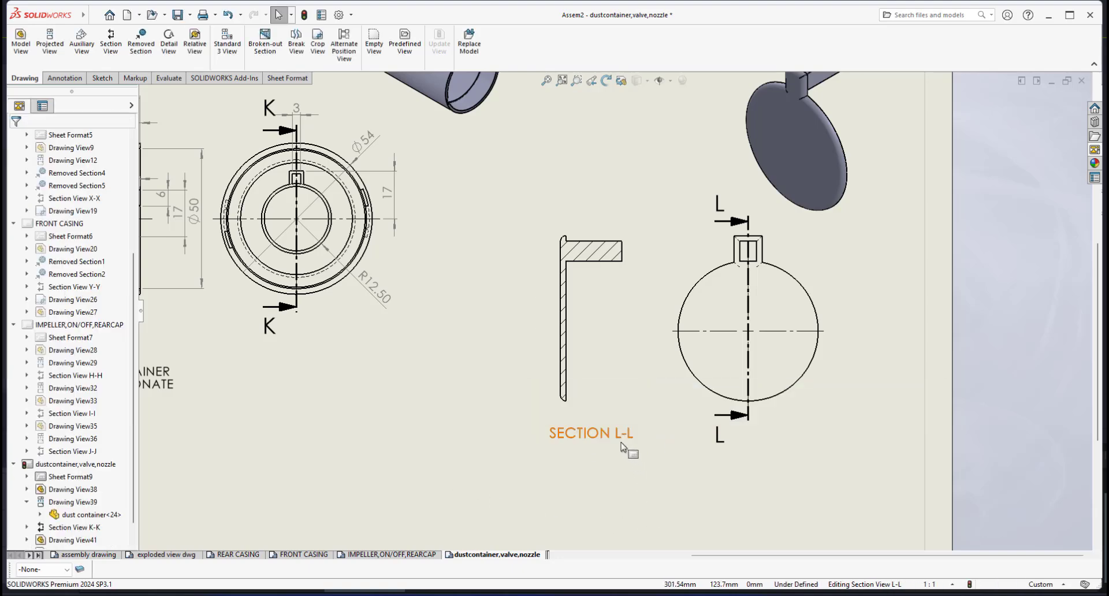
drag(617, 435, 611, 450)
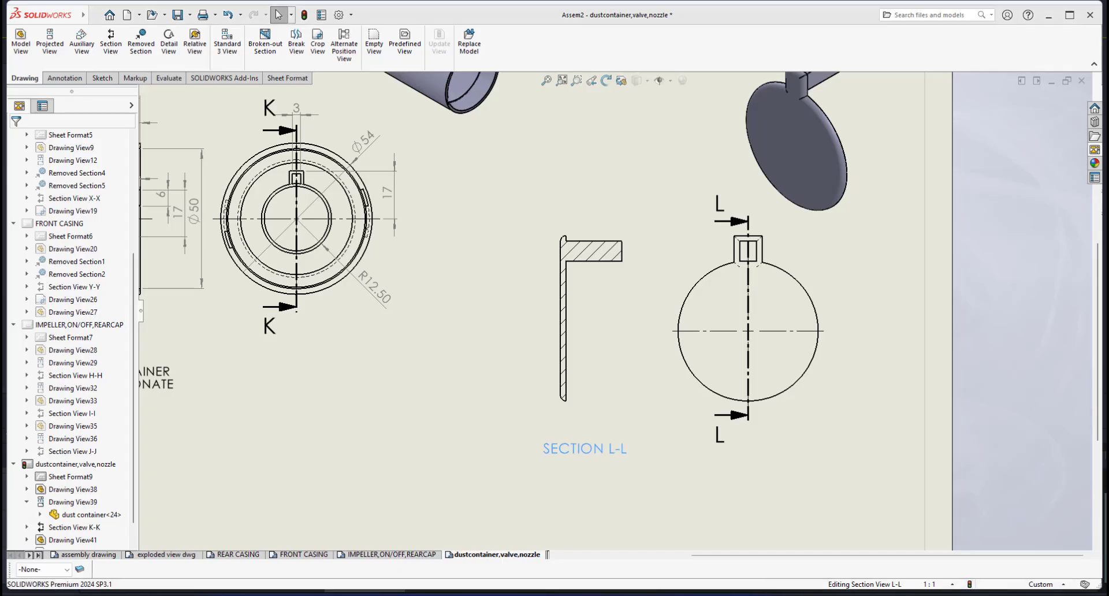
- Change the valve section's hatch to the Parallel Lines pattern with scale 3 and a 45° angle
key(f)
scroll(599, 295, down, 4)
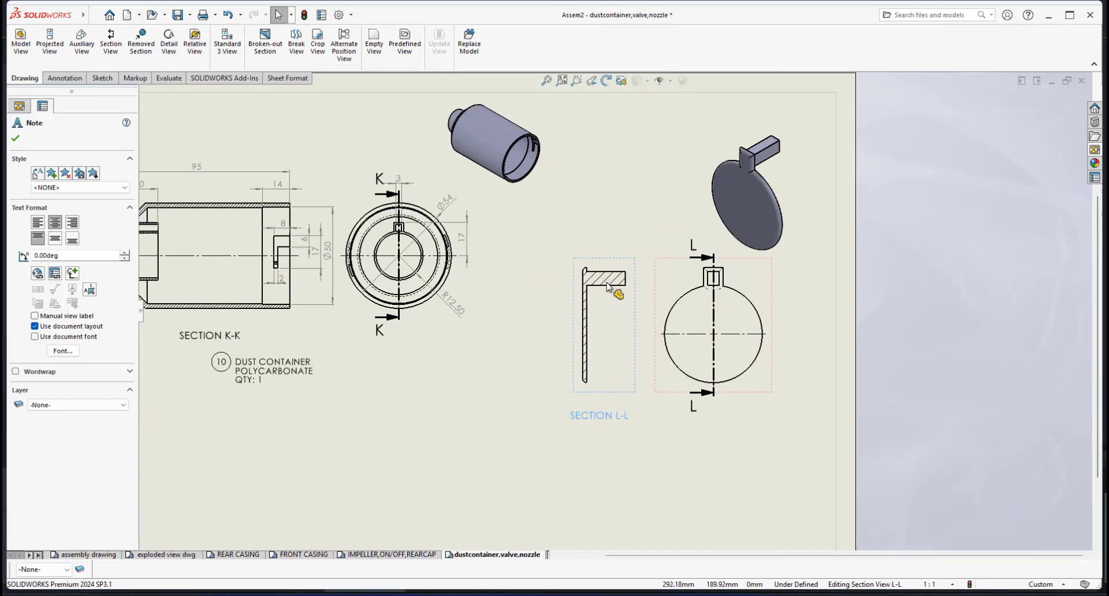
click(599, 284)
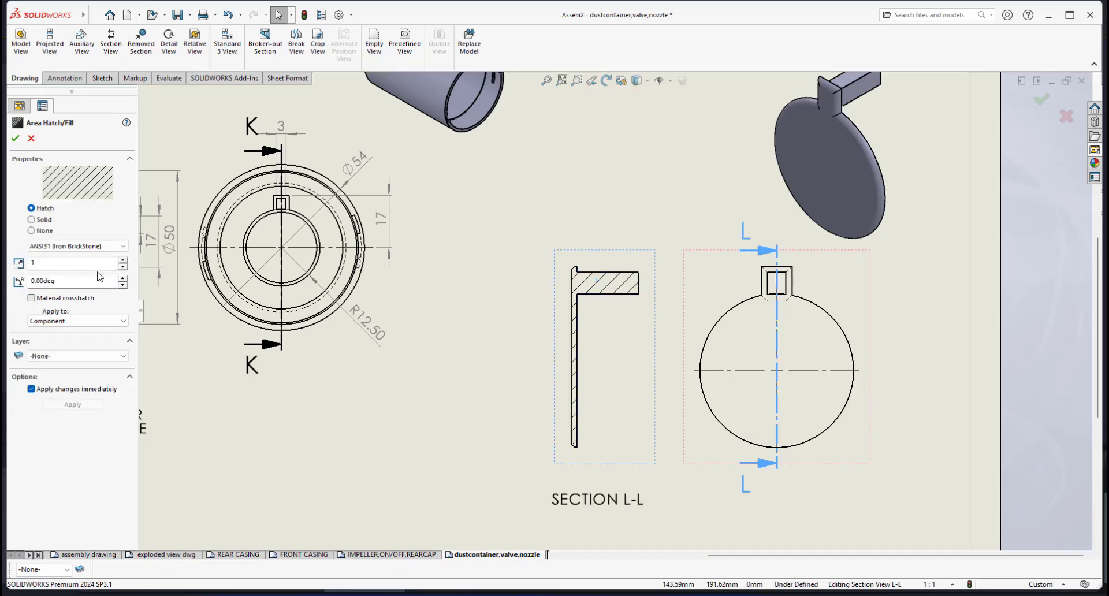
click(115, 246)
drag(123, 333, 110, 469)
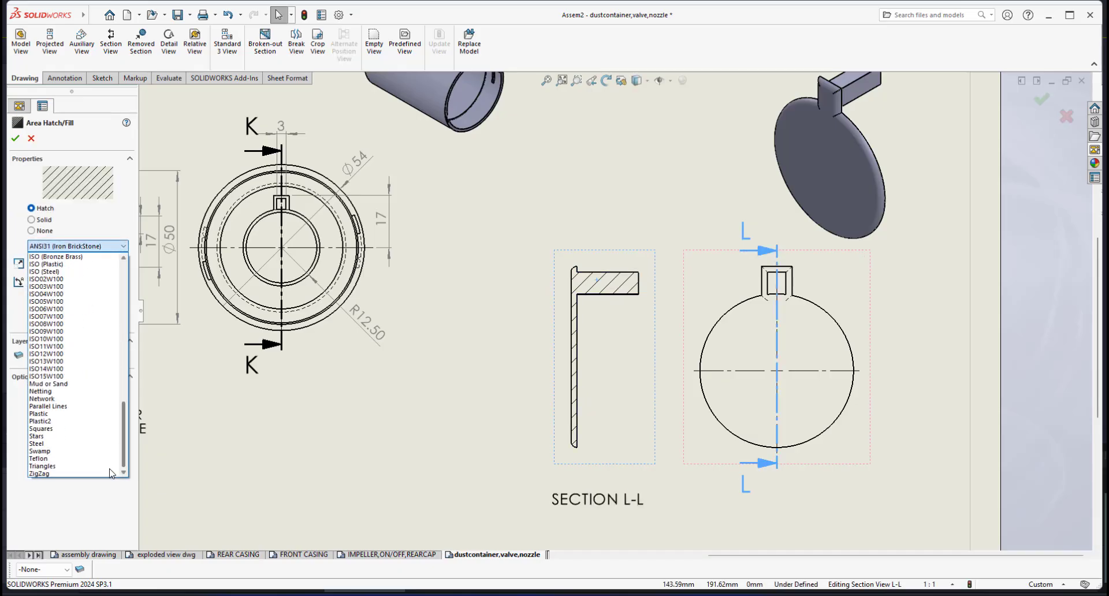
click(49, 405)
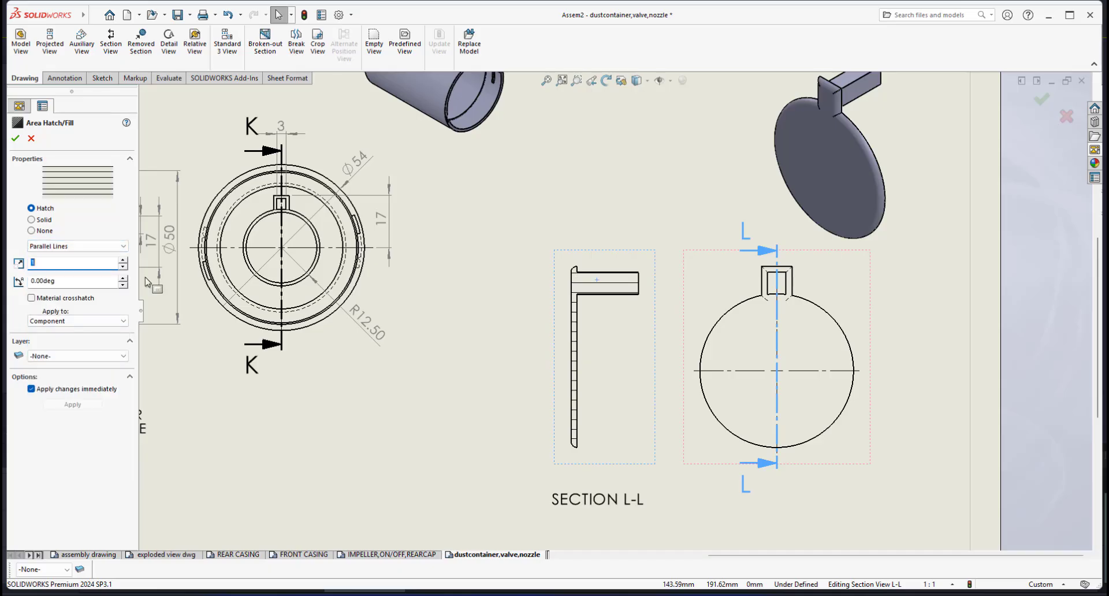
text(3)
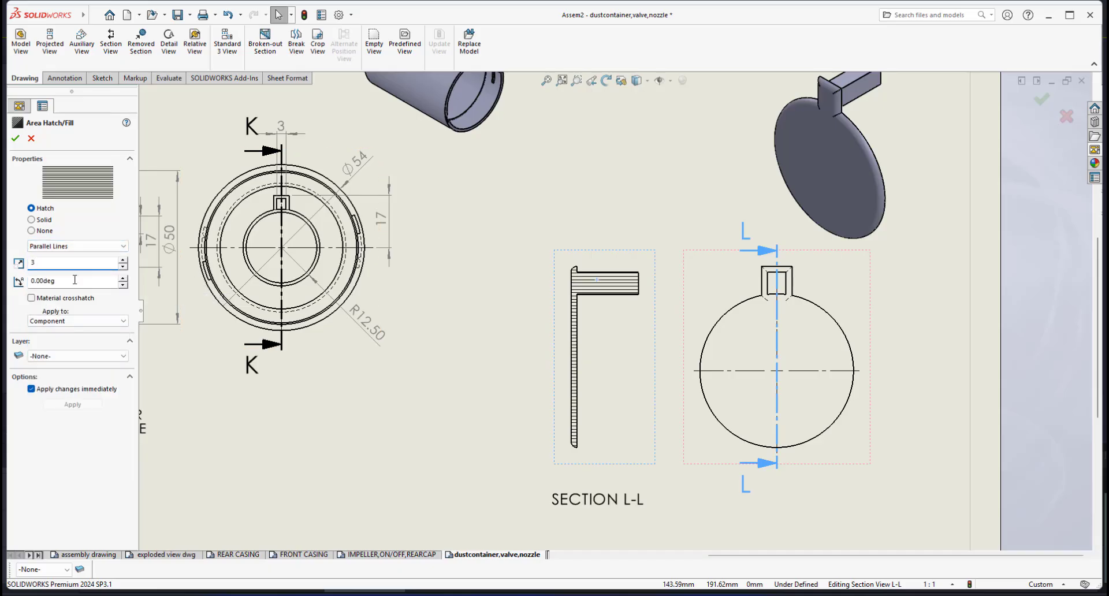
text(45)
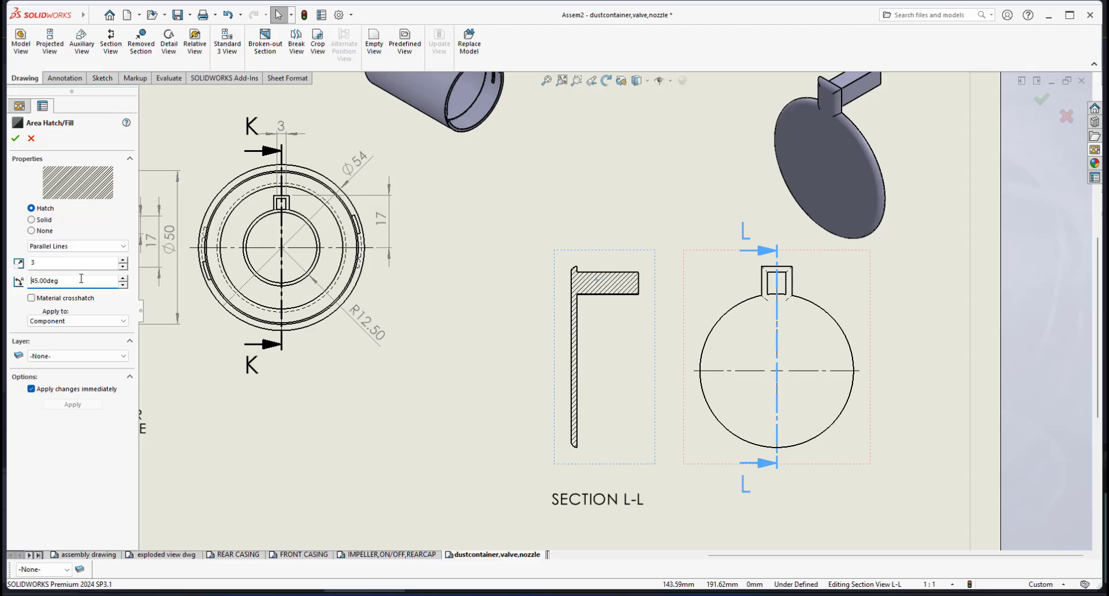
click(15, 140)
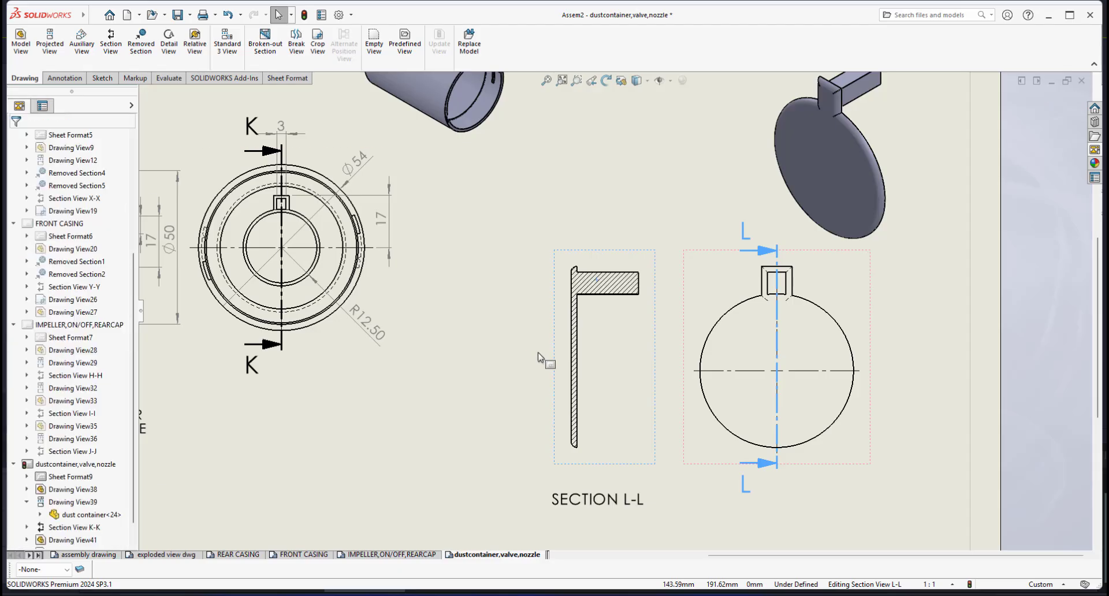
- Dimension the large circle in the valve's Back view and display the dimension as a diameter
scroll(634, 371, down, 1)
middle_drag(705, 346, 606, 352)
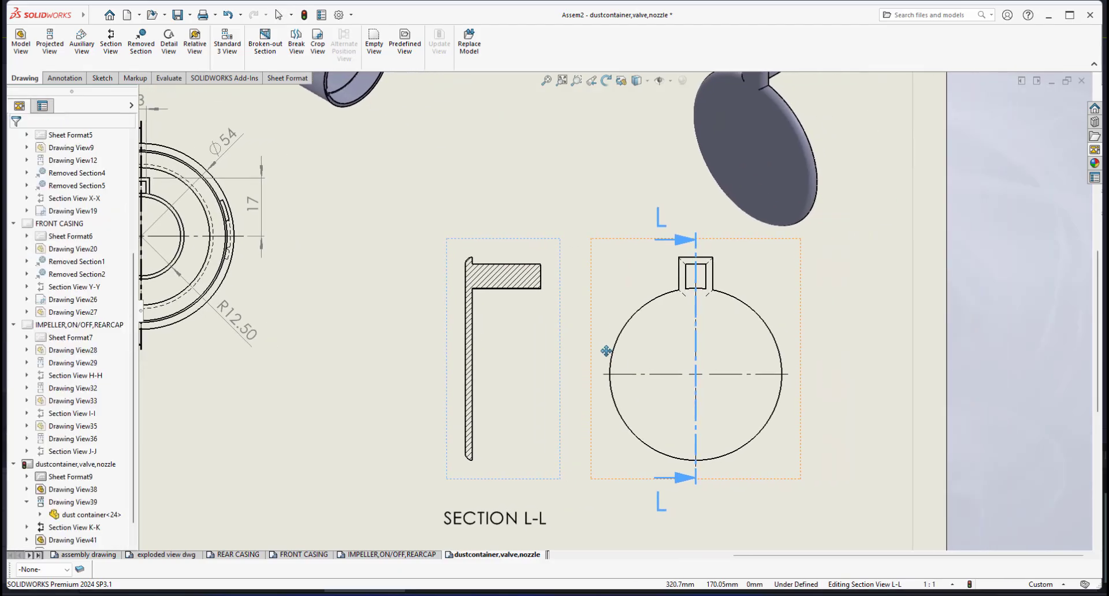
scroll(615, 316, up, 1)
click(64, 78)
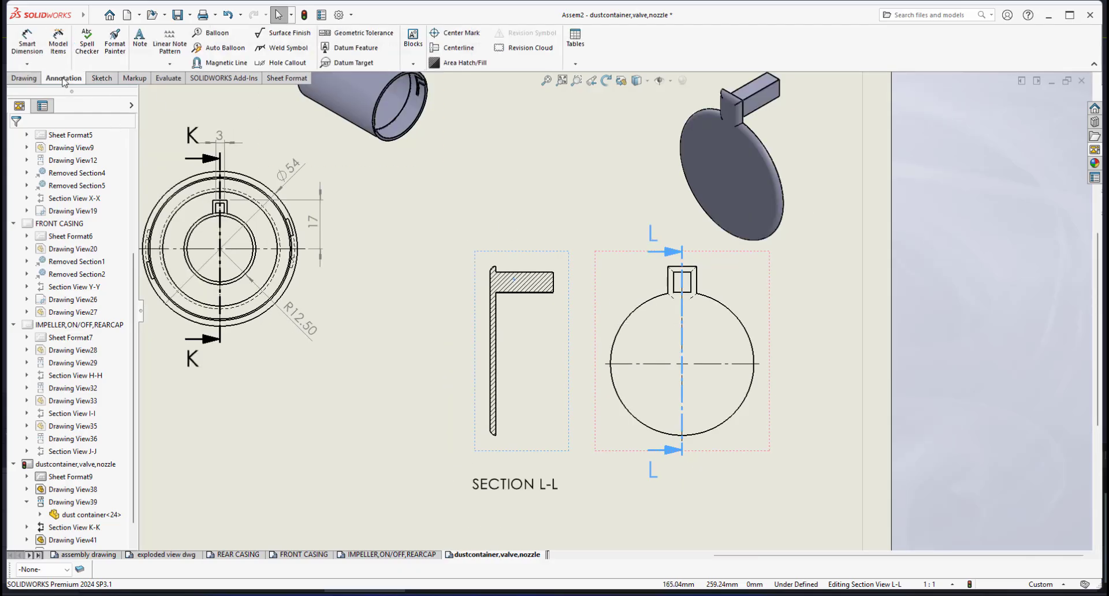
click(27, 40)
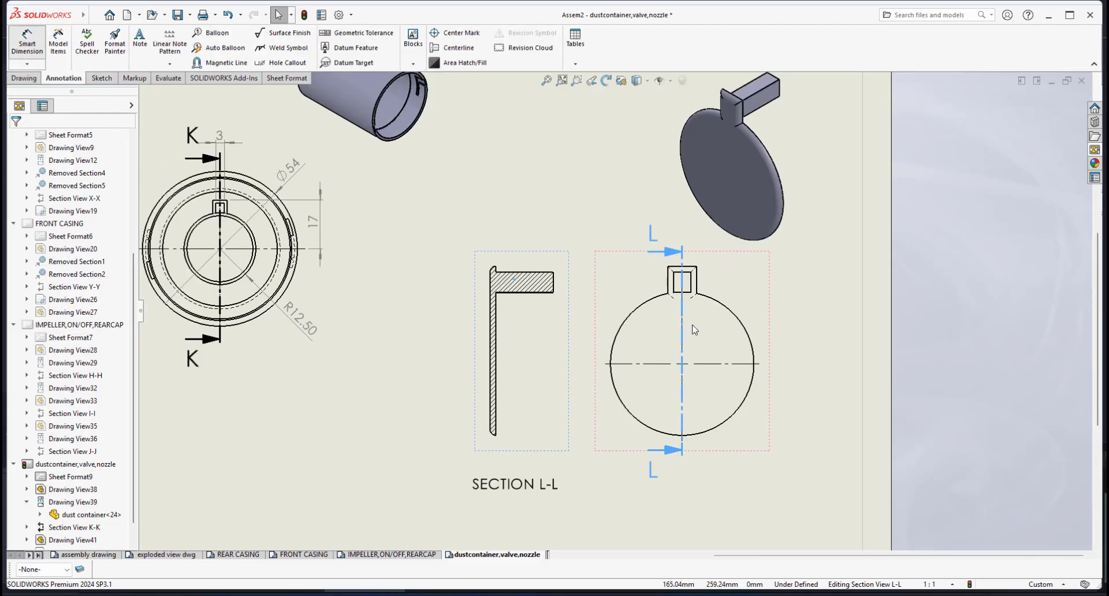
click(736, 322)
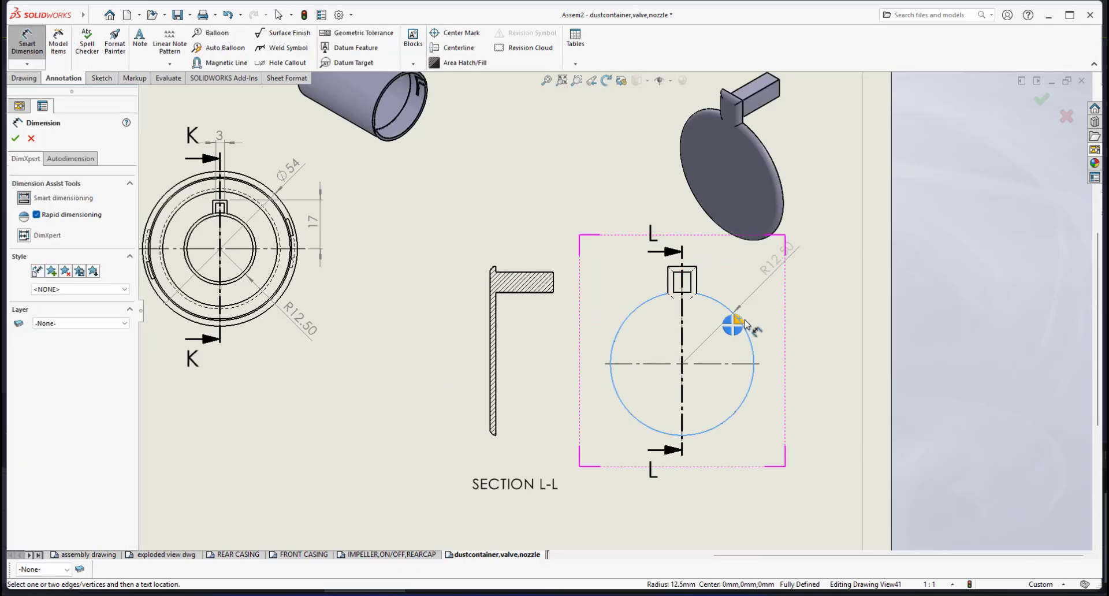
click(774, 315)
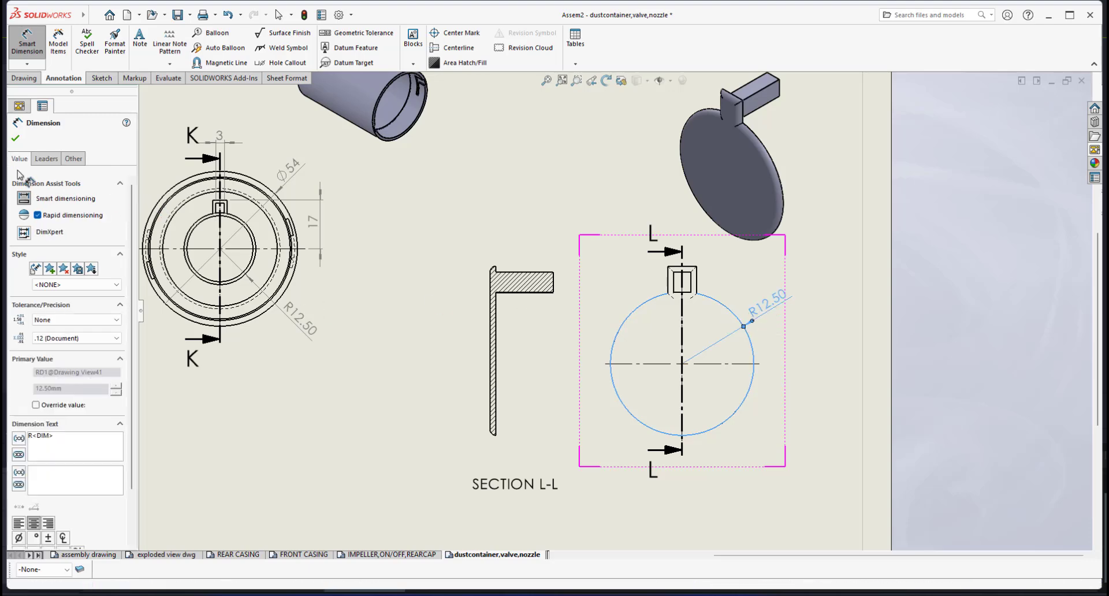
click(46, 158)
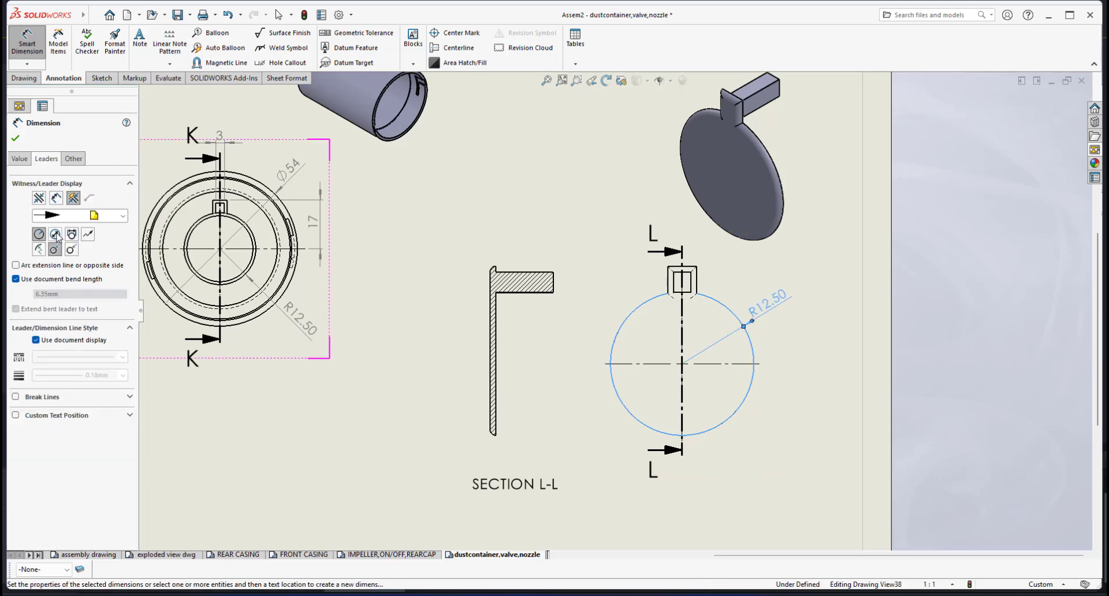
click(55, 234)
click(15, 139)
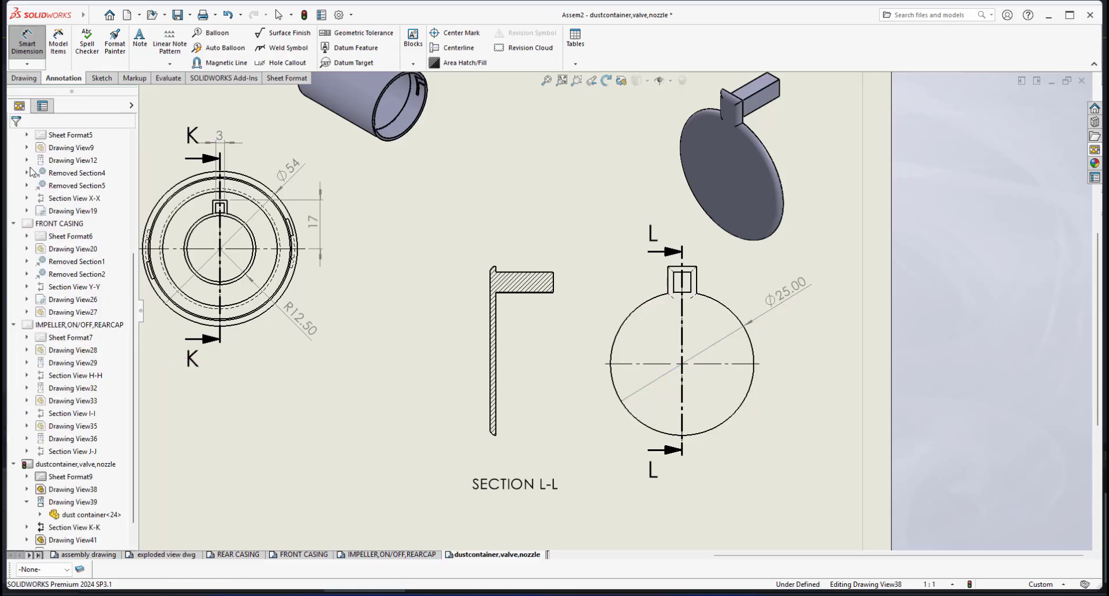
- Set the precision of the valve circle's diameter dimension to None
click(787, 300)
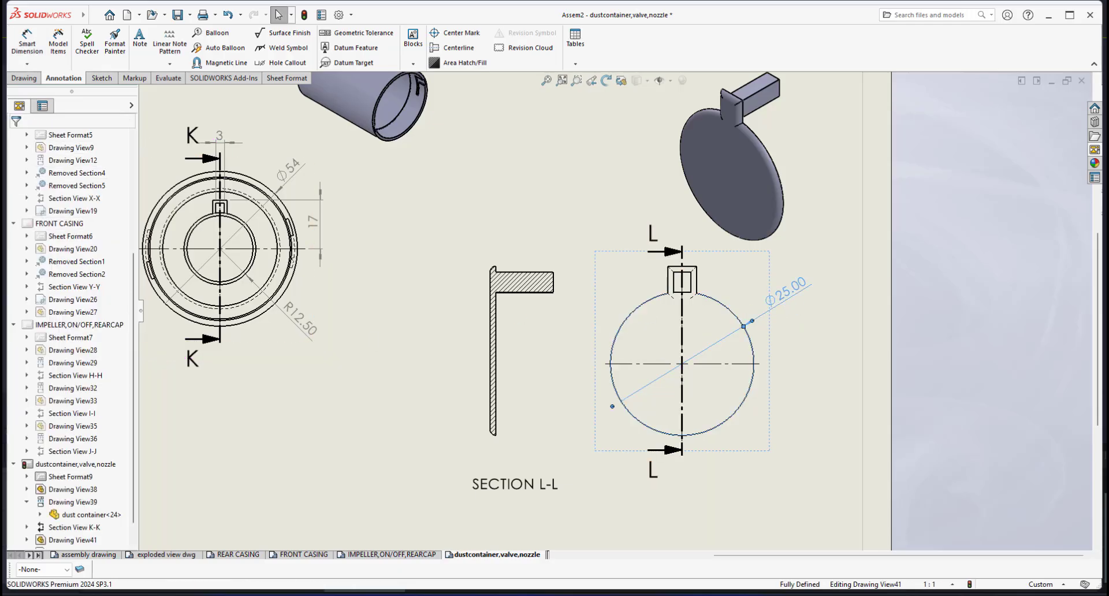
click(96, 268)
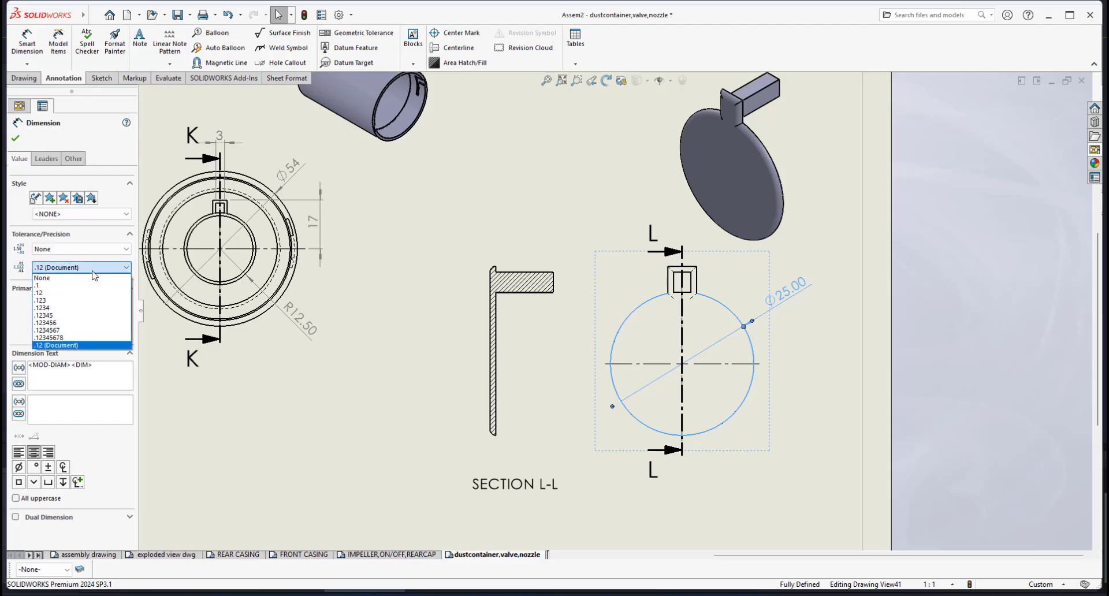
click(79, 280)
click(16, 139)
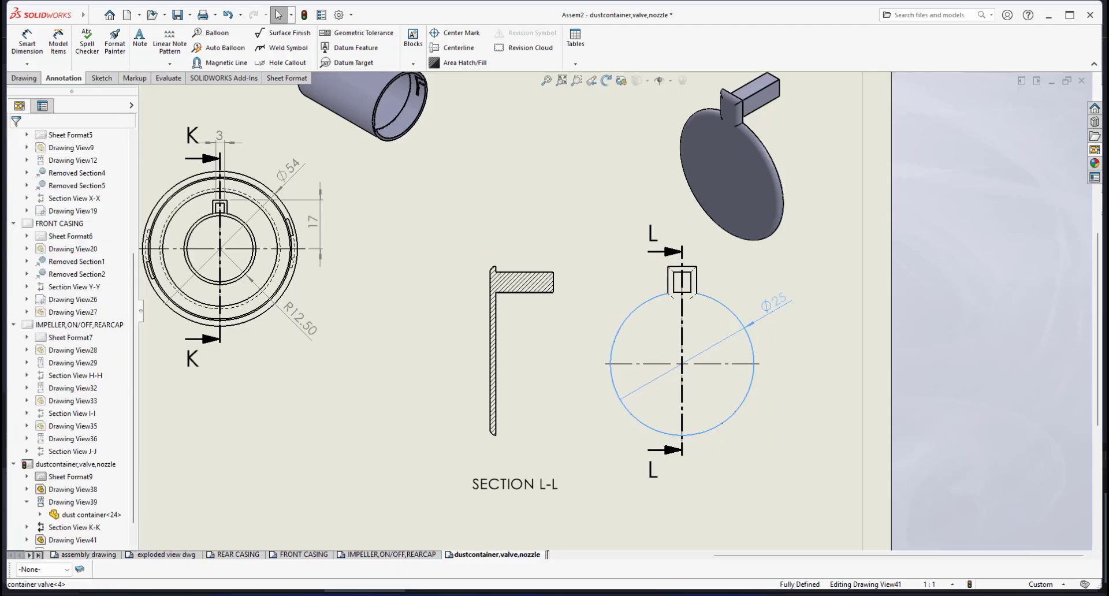
click(789, 300)
- Examine the dust container's section K-K and end view against the valve's section L-L and Back view, with Smart Dimension active
scroll(563, 319, down, 2)
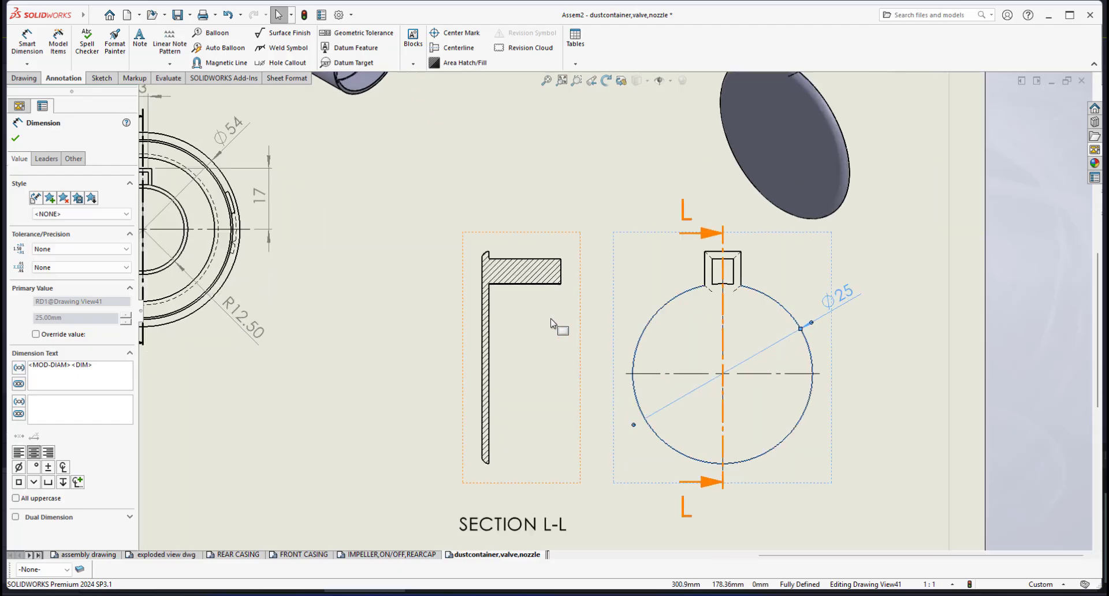
click(28, 43)
scroll(617, 315, up, 5)
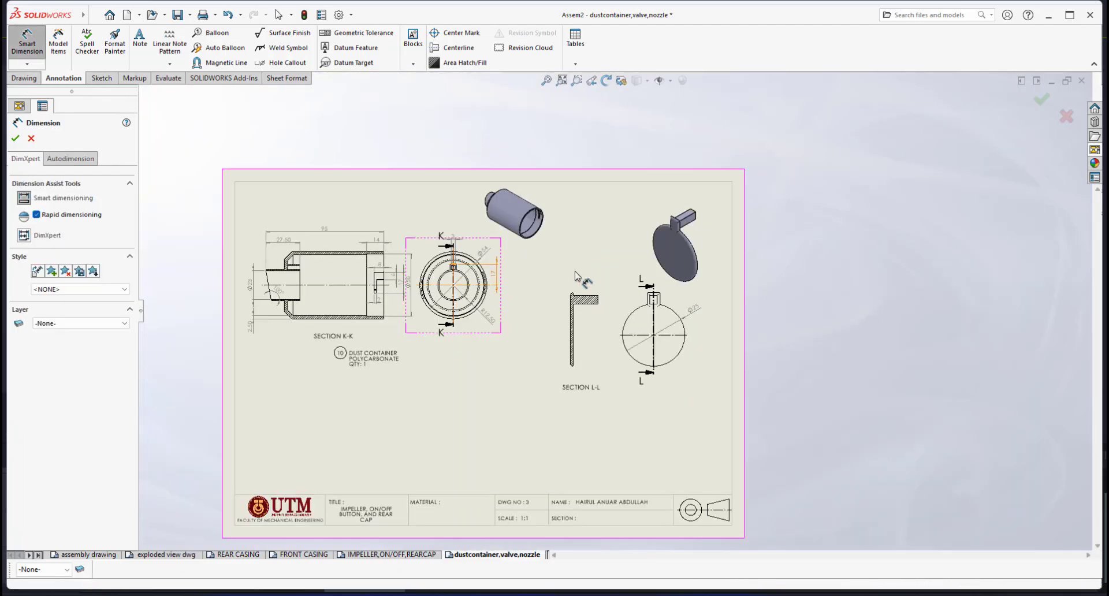
scroll(575, 272, down, 3)
scroll(572, 279, up, 3)
scroll(570, 283, down, 2)
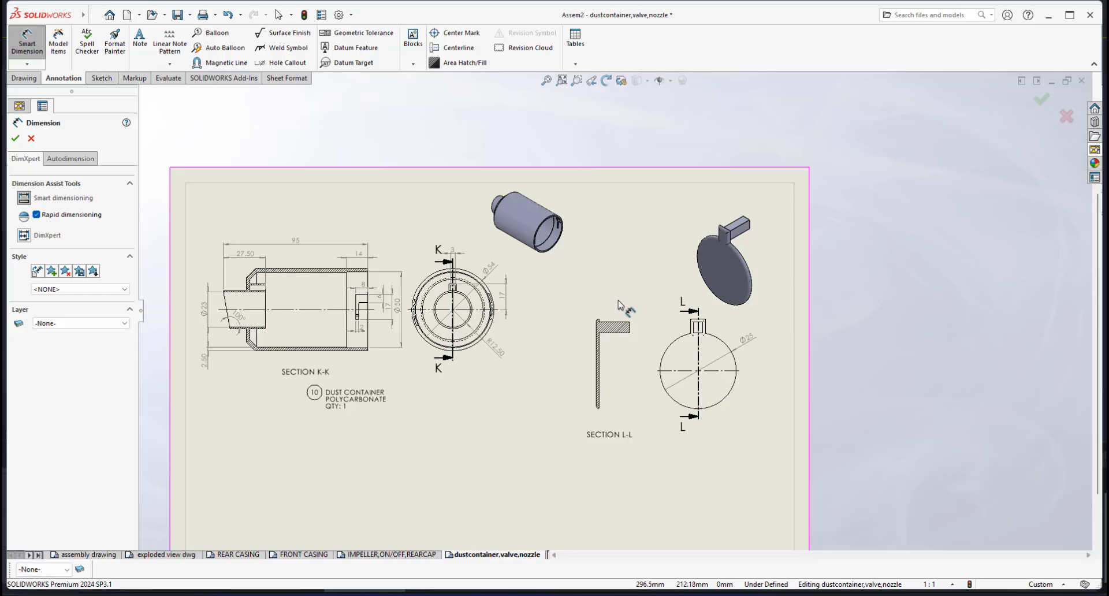
scroll(619, 305, up, 2)
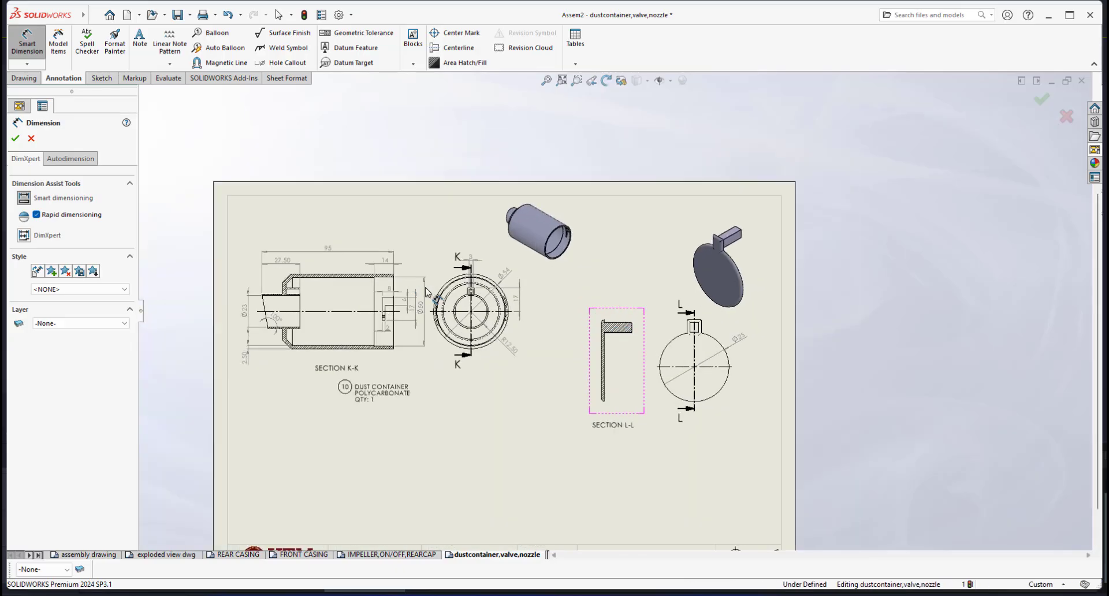
scroll(424, 292, down, 1)
scroll(439, 312, down, 3)
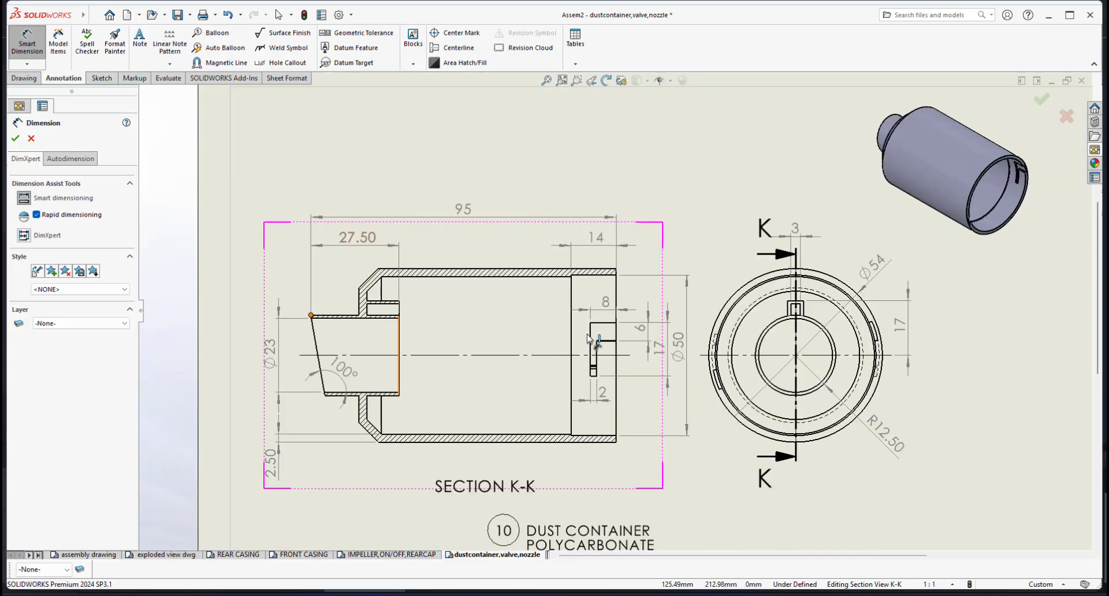
scroll(588, 335, up, 4)
scroll(469, 284, down, 3)
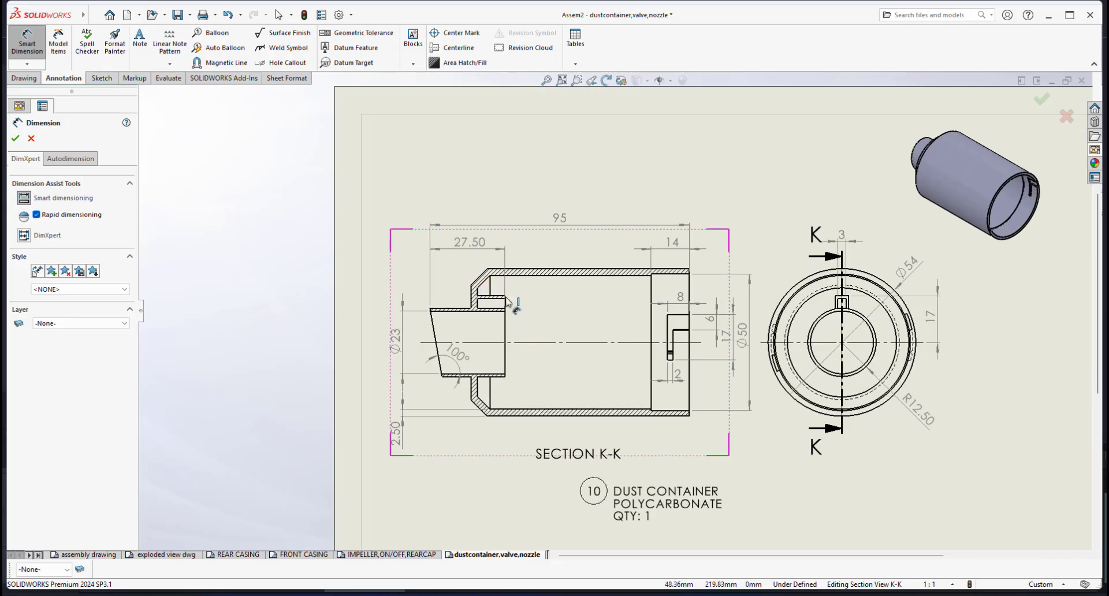
scroll(644, 317, up, 4)
scroll(722, 338, down, 1)
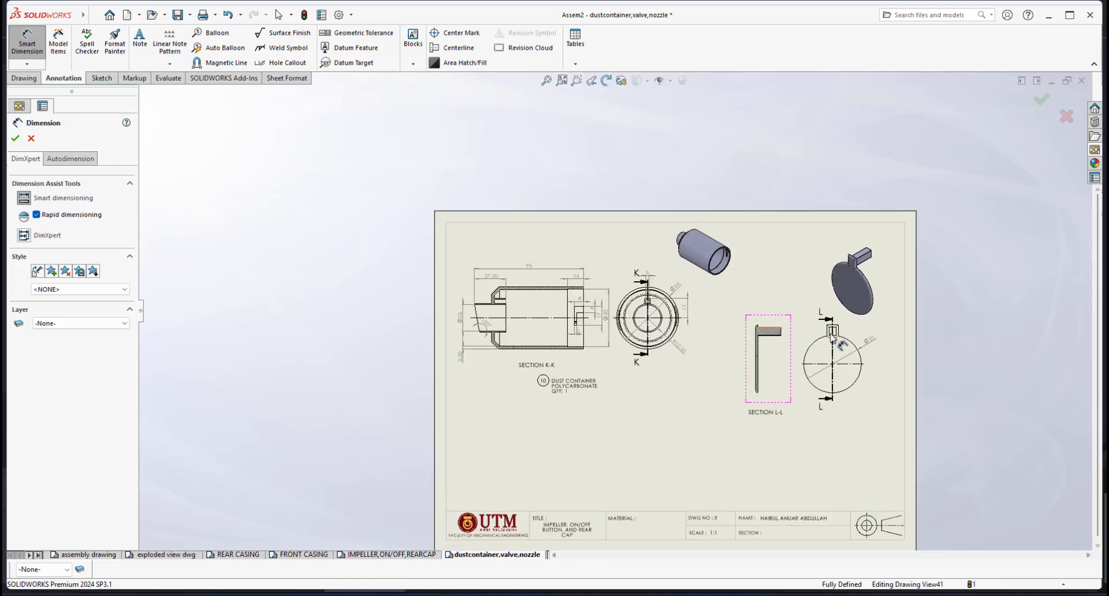
scroll(720, 338, up, 2)
scroll(721, 338, down, 3)
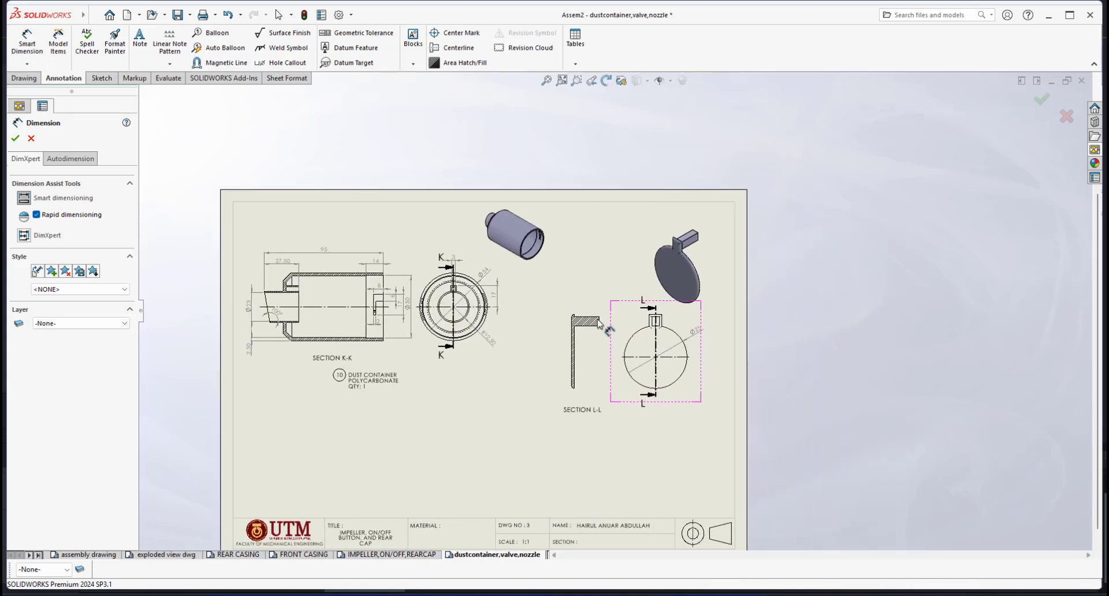
scroll(590, 312, down, 2)
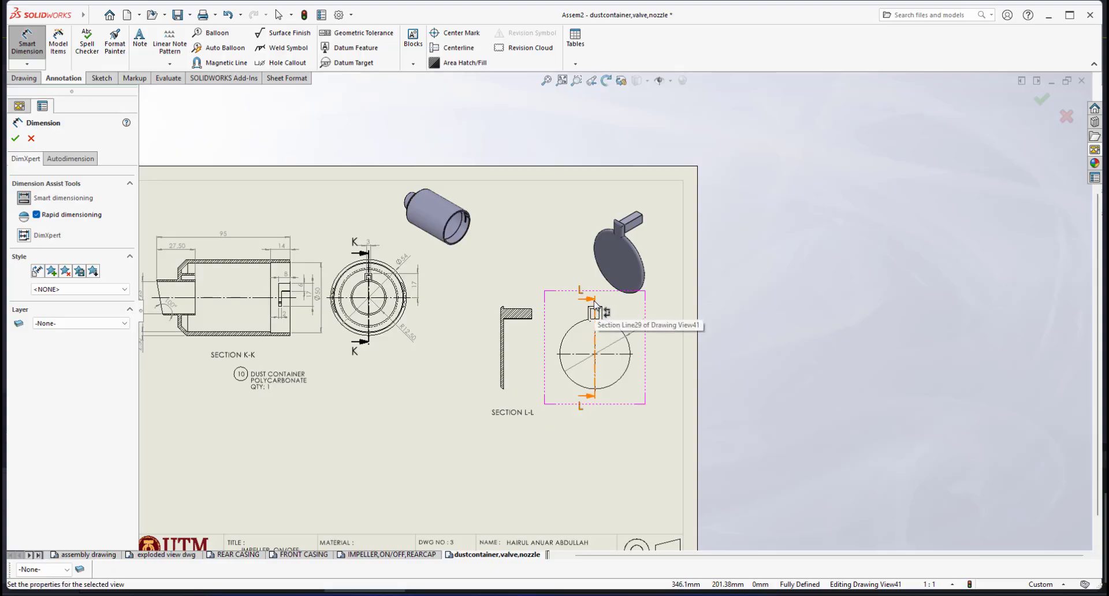
click(595, 304)
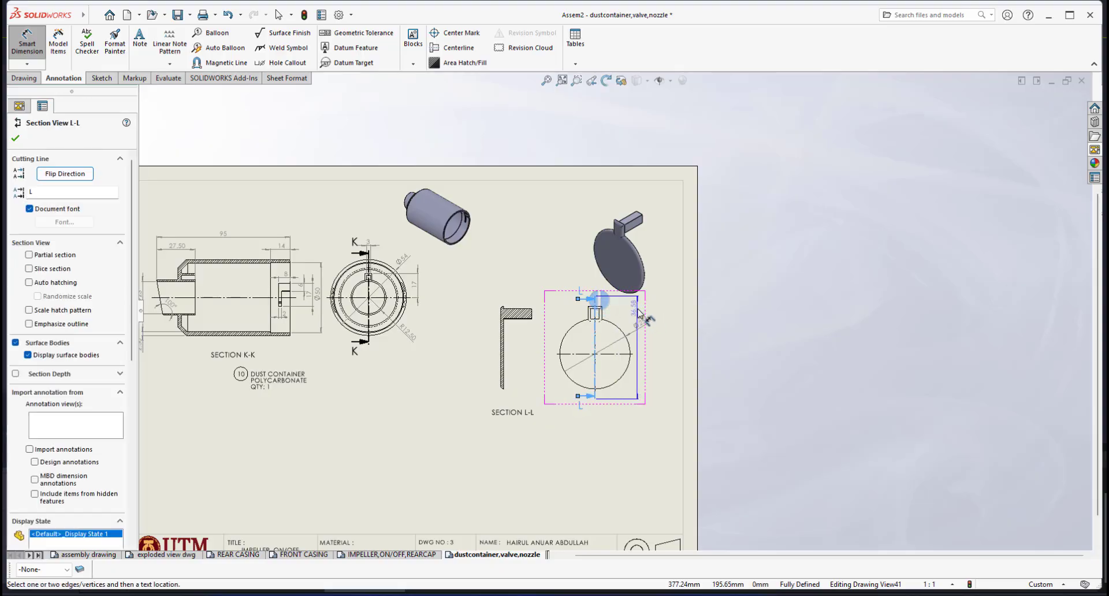
key(Escape)
key(Escape)
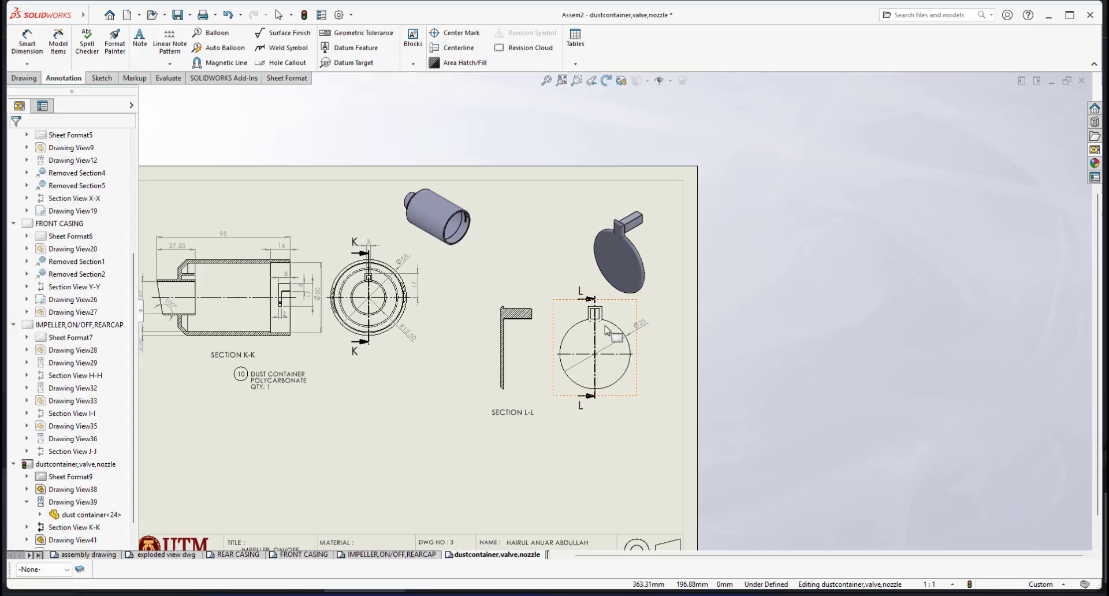
- Flip the cutting direction of the valve's section L-L and move the section view to the other side of the Back view
click(595, 340)
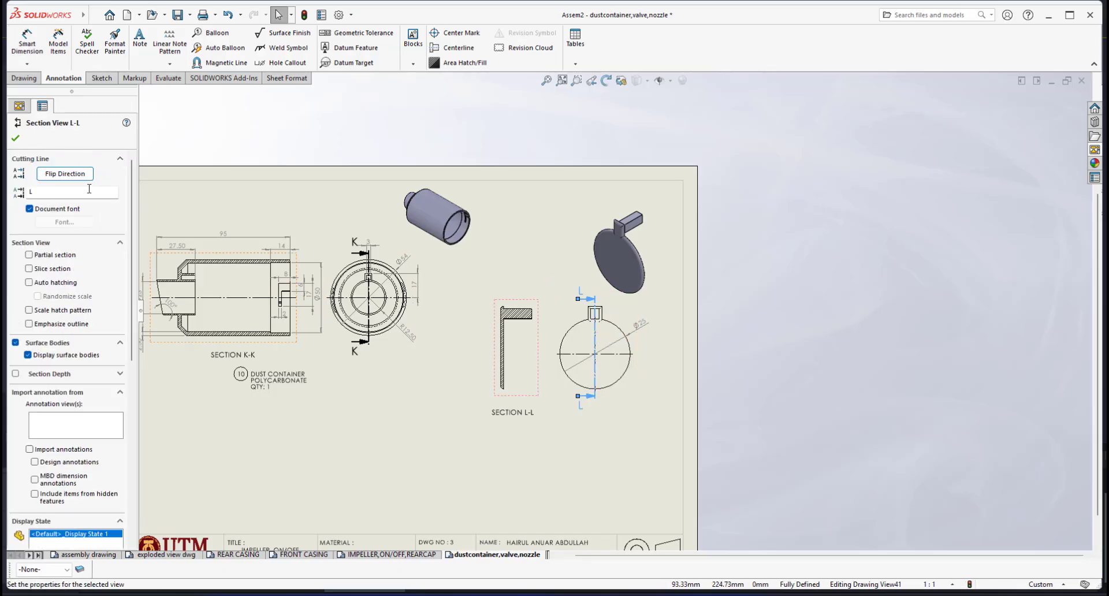
click(65, 174)
middle_drag(458, 351, 314, 341)
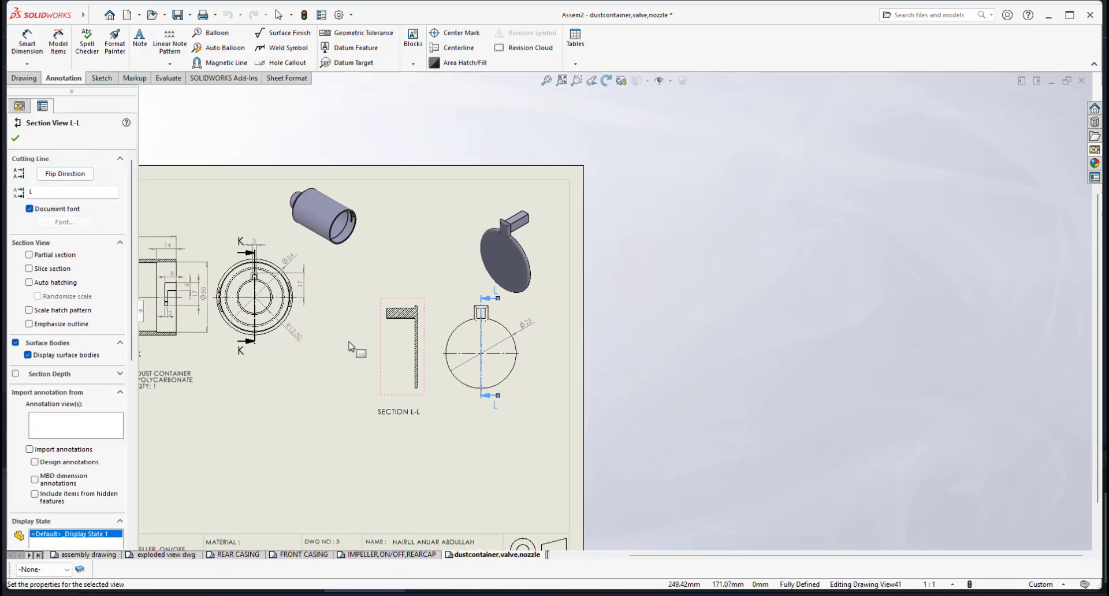
mouse_move(415, 347)
mouse_down()
mouse_move(609, 346)
mouse_move(578, 348)
mouse_up()
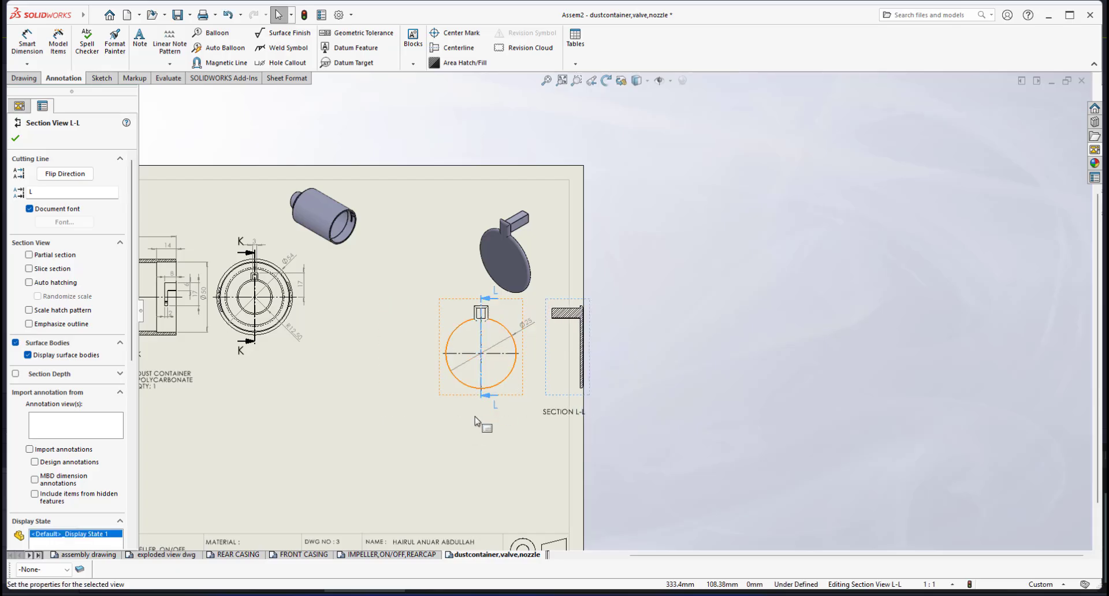
- Examine the dust container's section K-K against the valve's Back view and section L-L across the sheet
scroll(482, 358, up, 4)
scroll(483, 353, down, 3)
scroll(669, 289, down, 1)
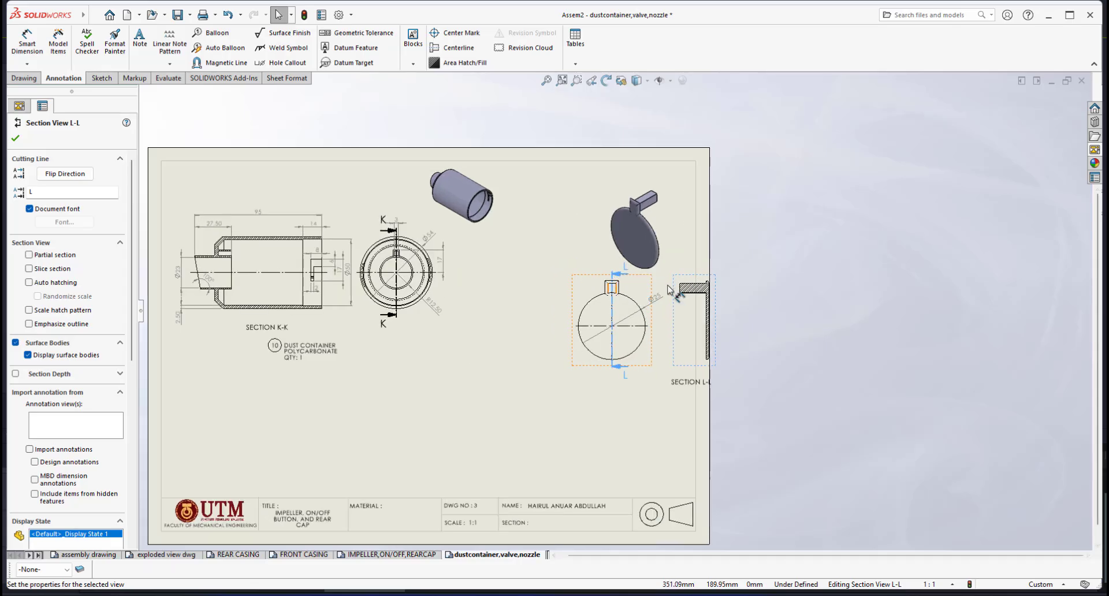
middle_drag(712, 319, 717, 345)
scroll(717, 347, up, 1)
scroll(716, 327, down, 2)
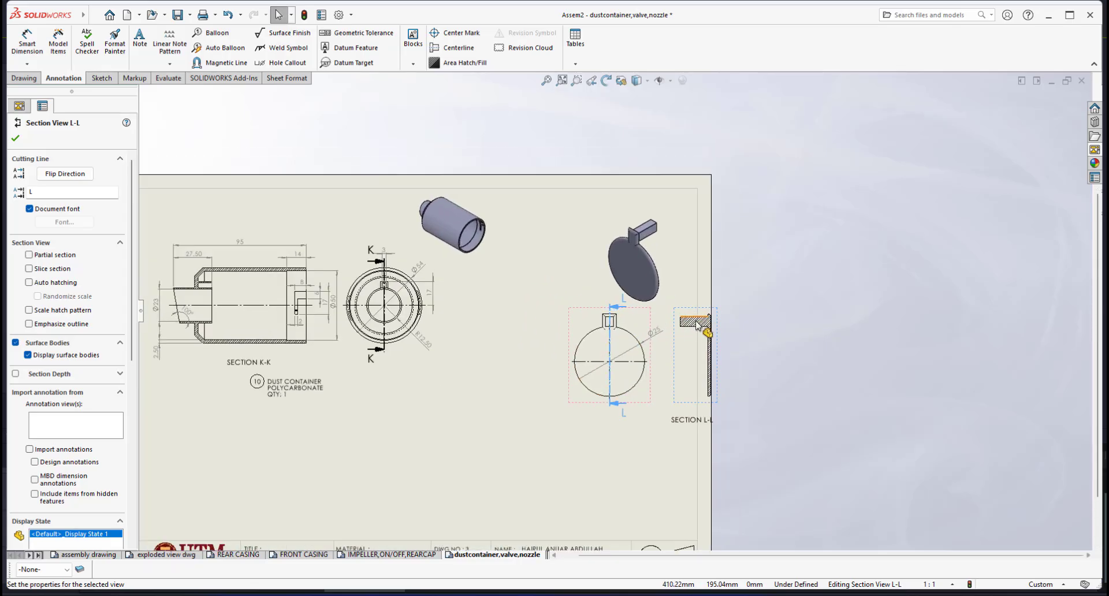
scroll(322, 292, up, 3)
scroll(526, 312, down, 3)
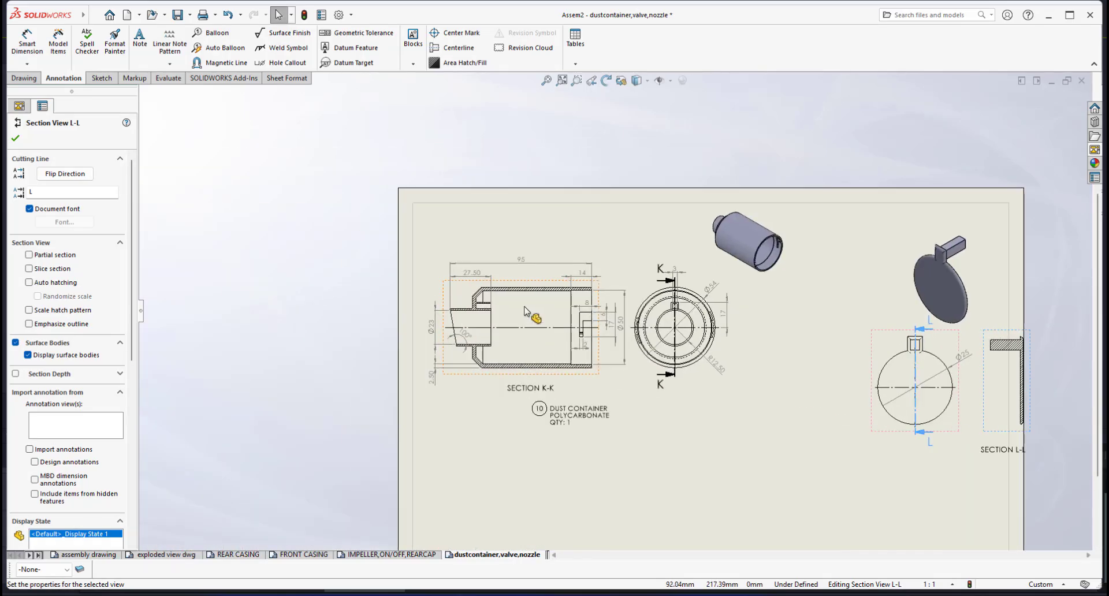
scroll(512, 314, down, 2)
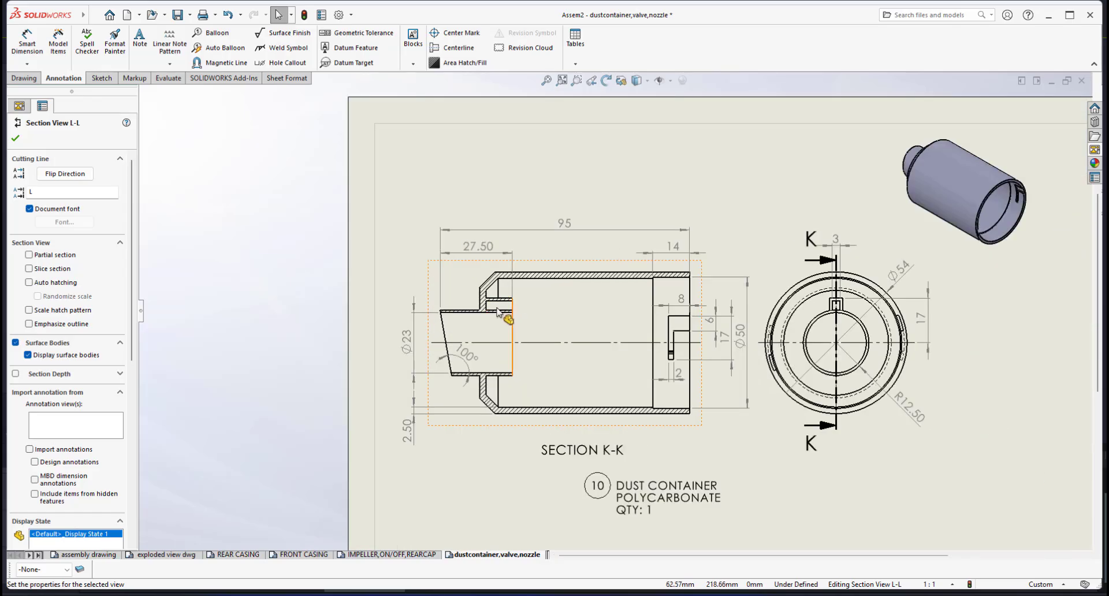
scroll(499, 312, up, 4)
scroll(685, 331, down, 3)
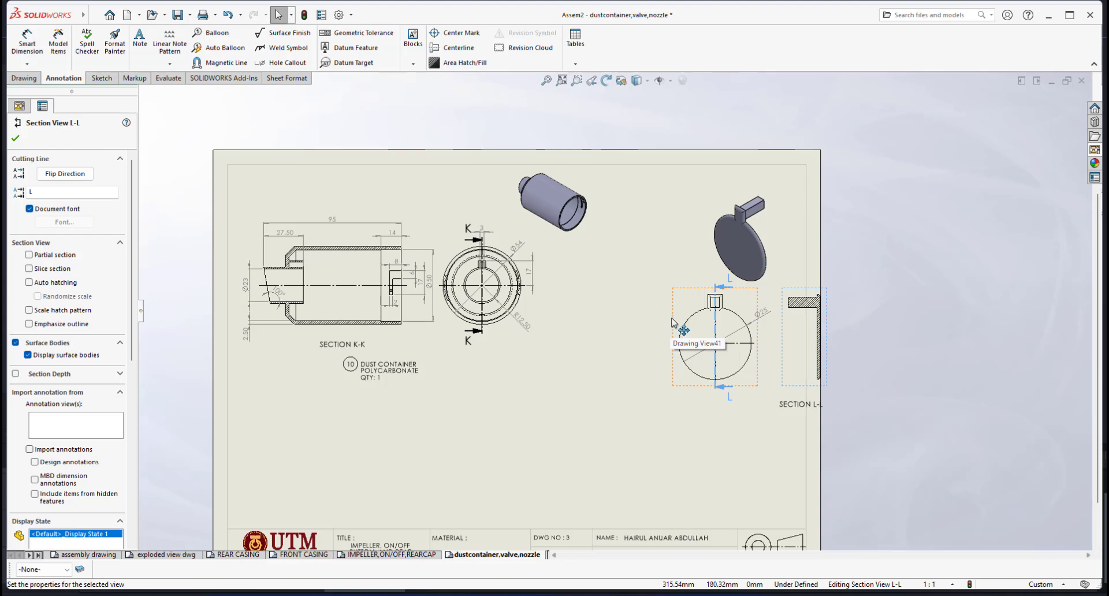
- Move the valve's Back view toward the dust container views and bring section L-L close beside it, inside the sheet border
drag(684, 330, 621, 319)
scroll(615, 314, up, 2)
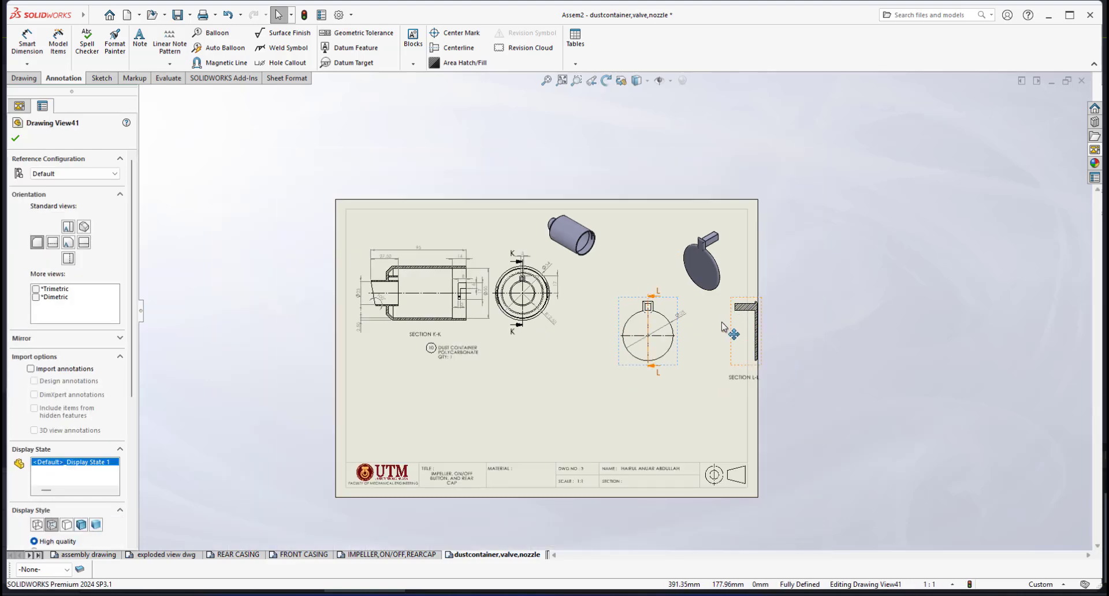
drag(722, 326, 700, 322)
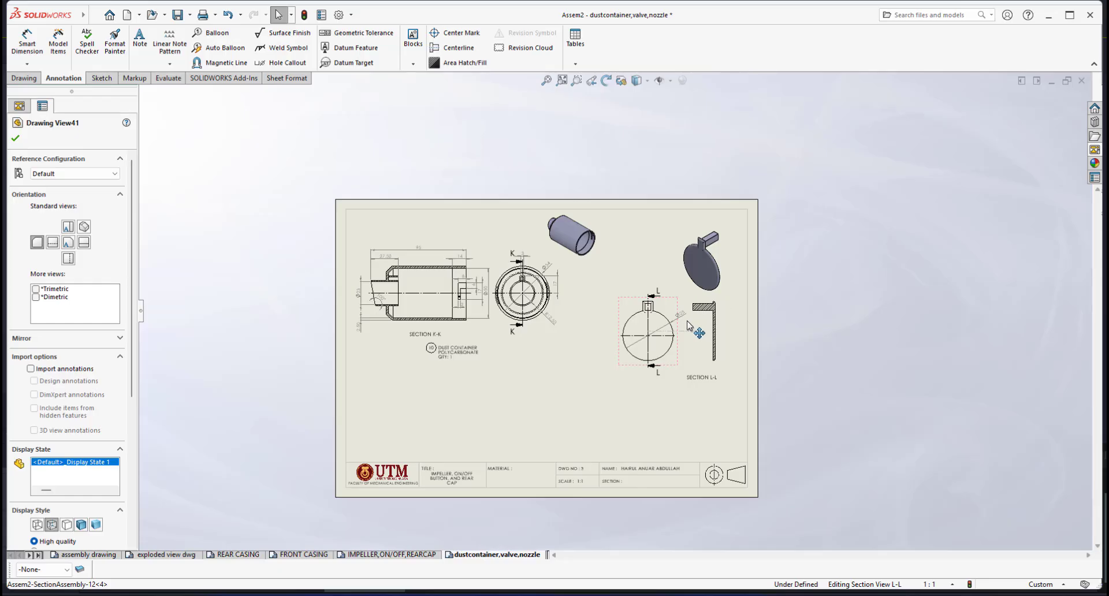
- Compare the valve's handle in section L-L with the small slot above the inlet tube in the dust container's section K-K
scroll(687, 327, down, 4)
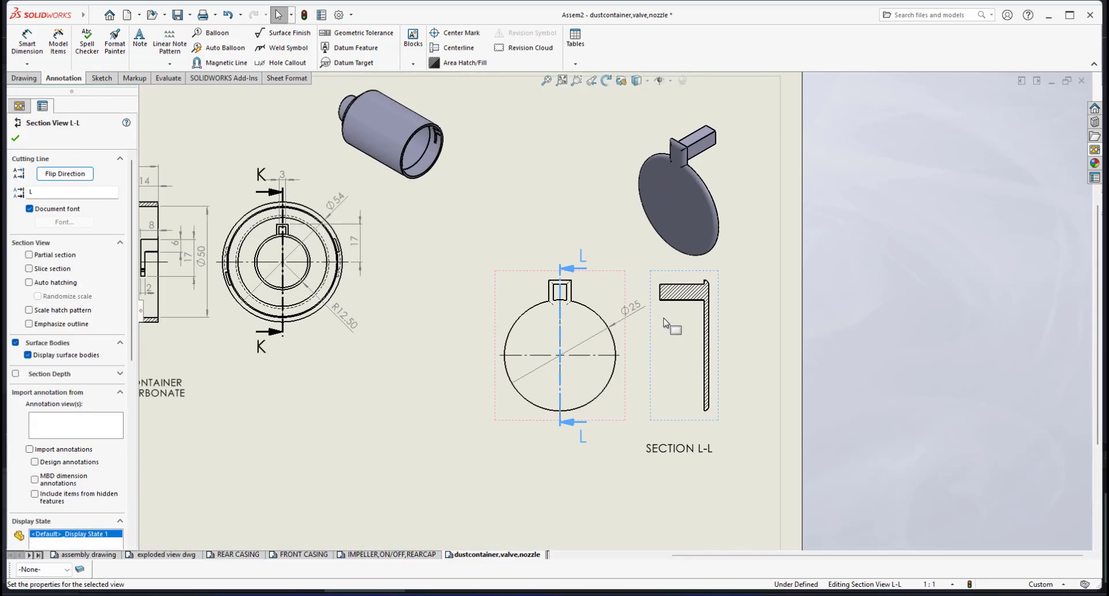
scroll(616, 331, down, 2)
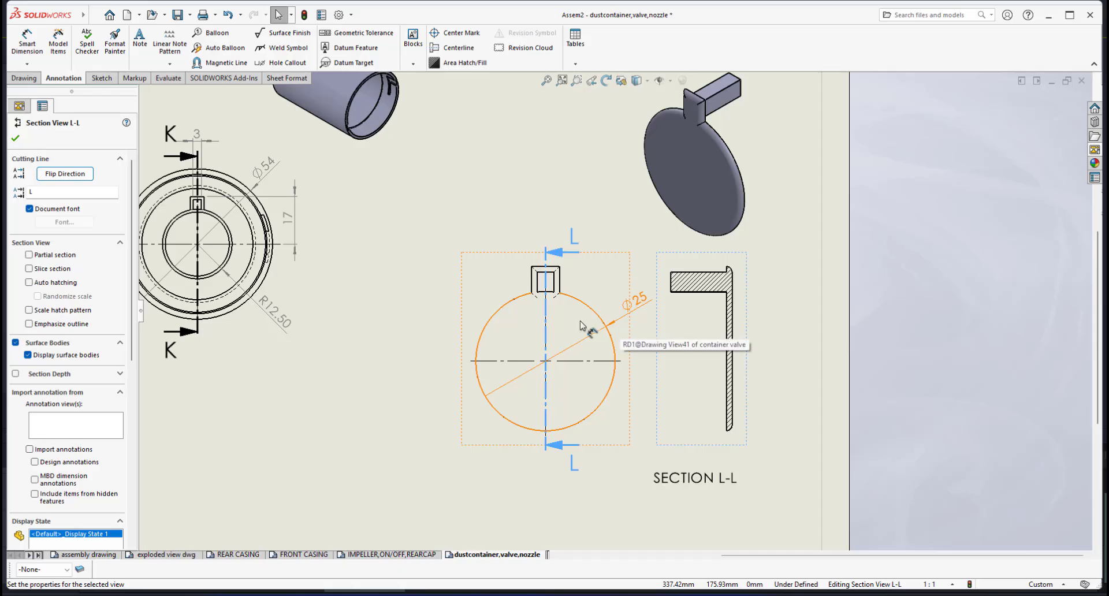
scroll(581, 325, up, 2)
scroll(583, 324, down, 1)
scroll(674, 309, up, 3)
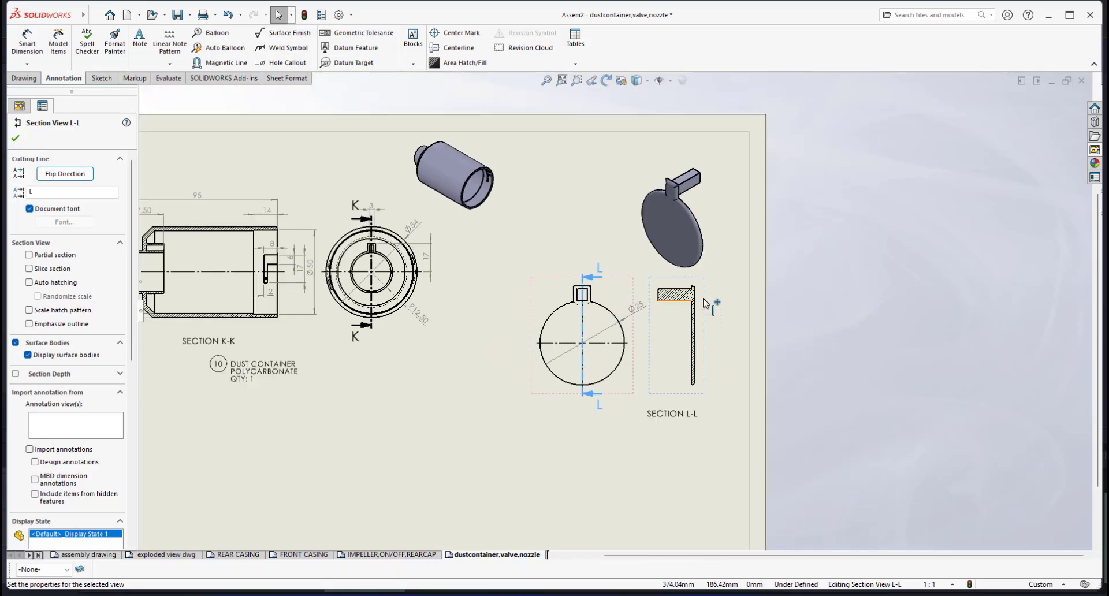
scroll(715, 300, down, 1)
scroll(613, 302, up, 5)
scroll(369, 260, down, 7)
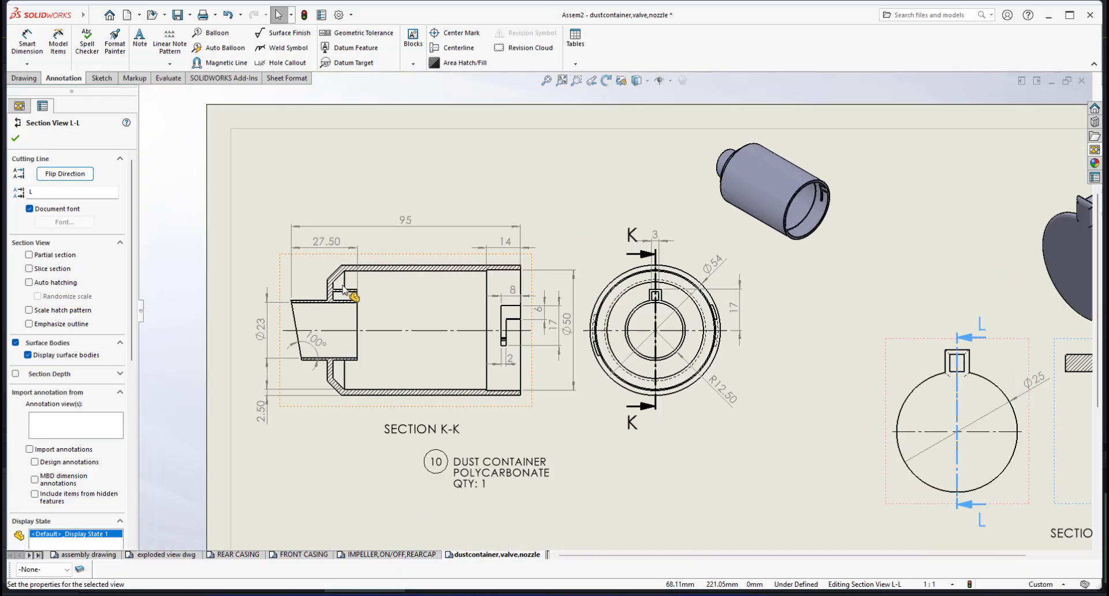
scroll(345, 291, down, 2)
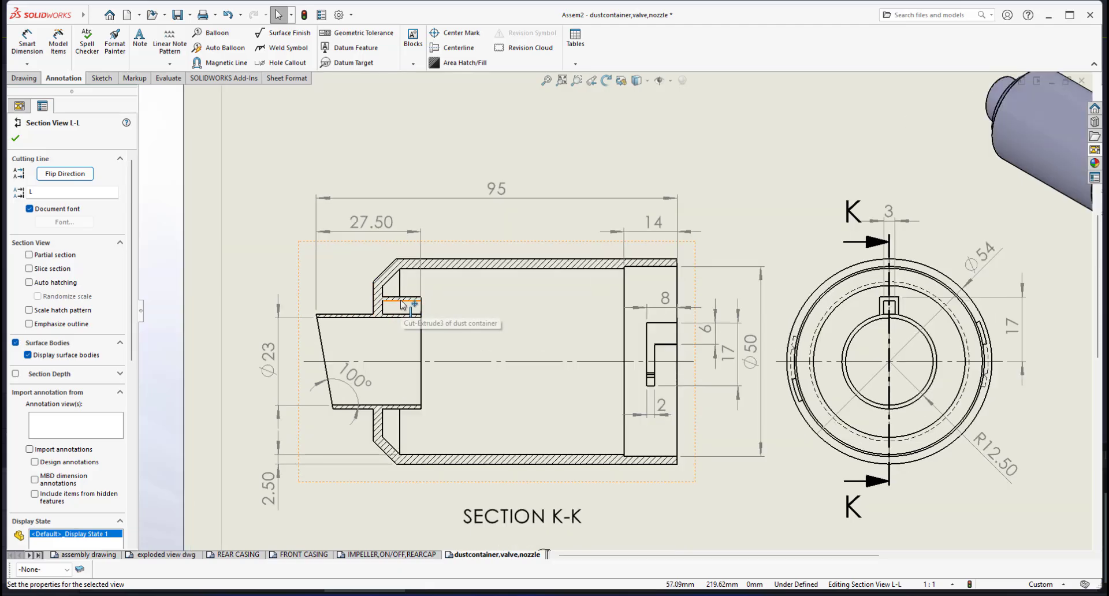
scroll(404, 312, up, 3)
scroll(563, 306, down, 3)
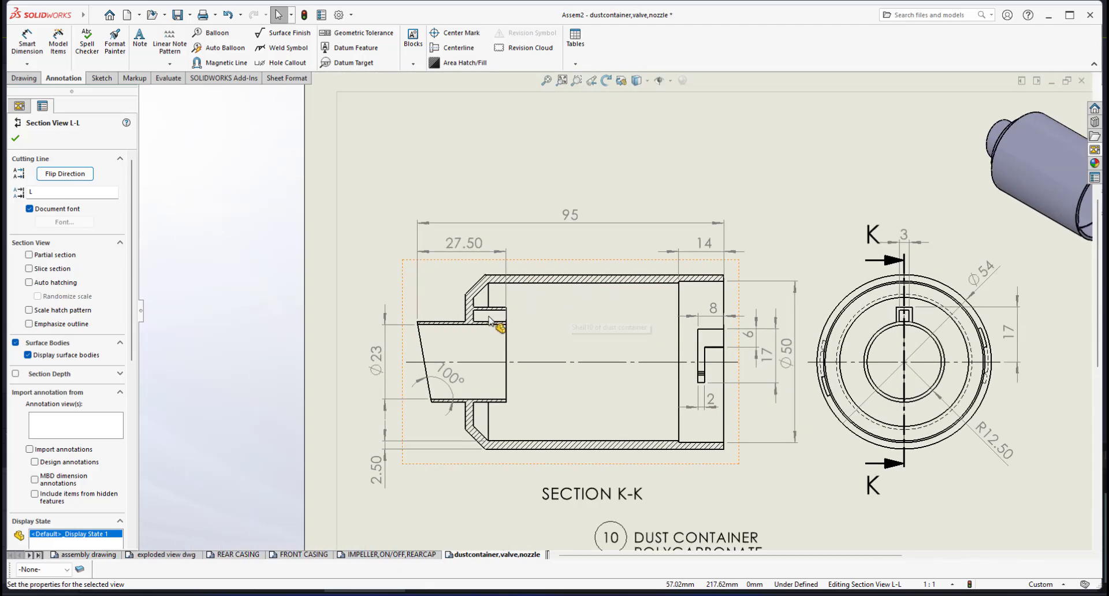
scroll(492, 319, down, 2)
scroll(607, 277, up, 3)
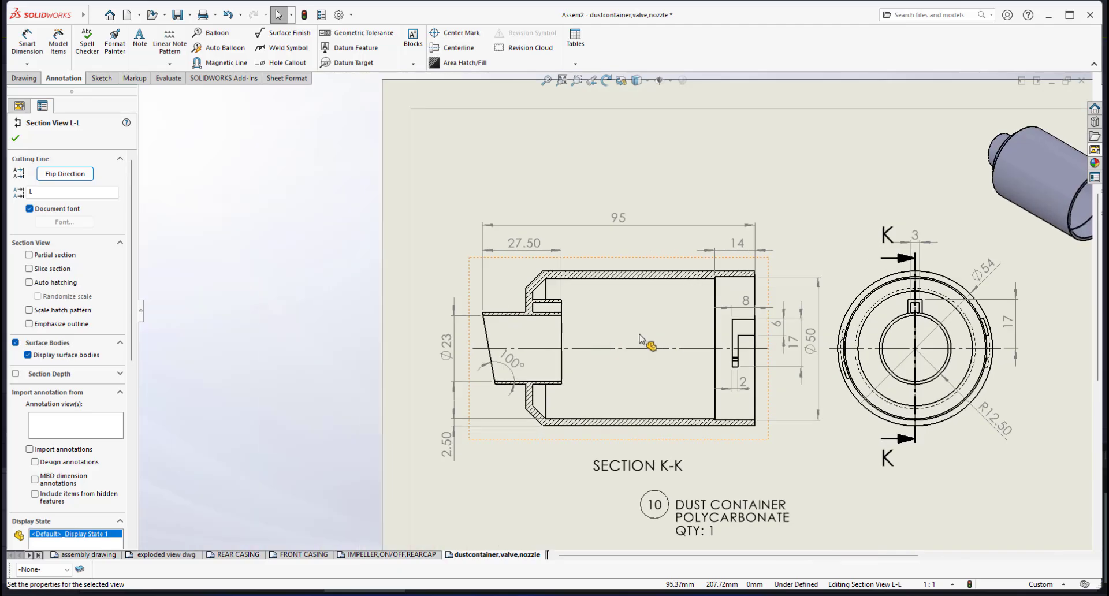
- Dimension the horizontal depth of the small slot above the inlet tube in section K-K, placing it above the container
click(28, 46)
scroll(569, 280, down, 4)
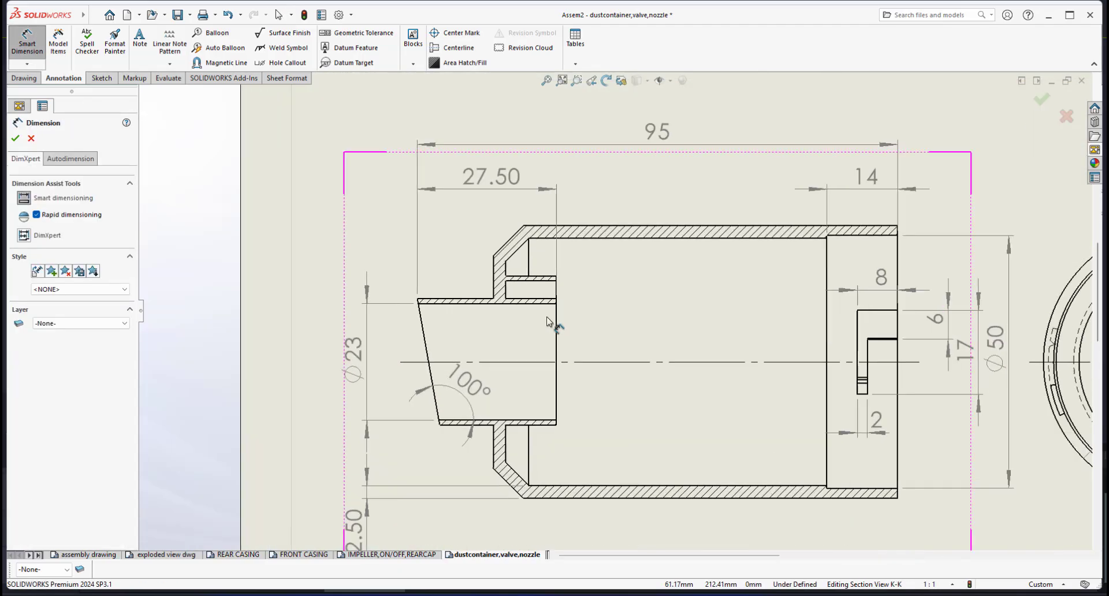
click(572, 281)
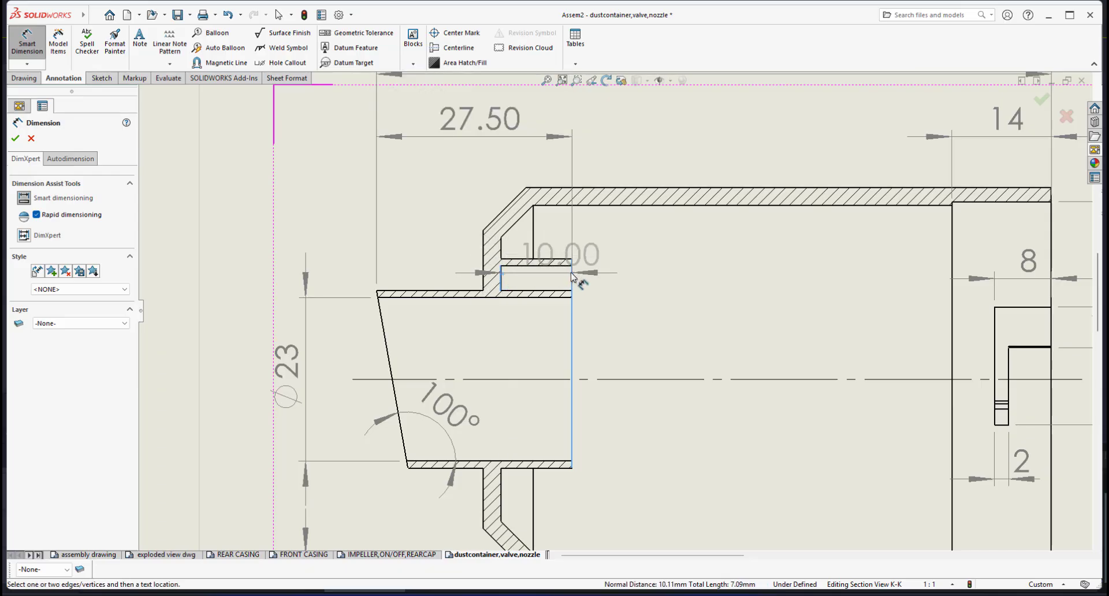
scroll(530, 255, up, 2)
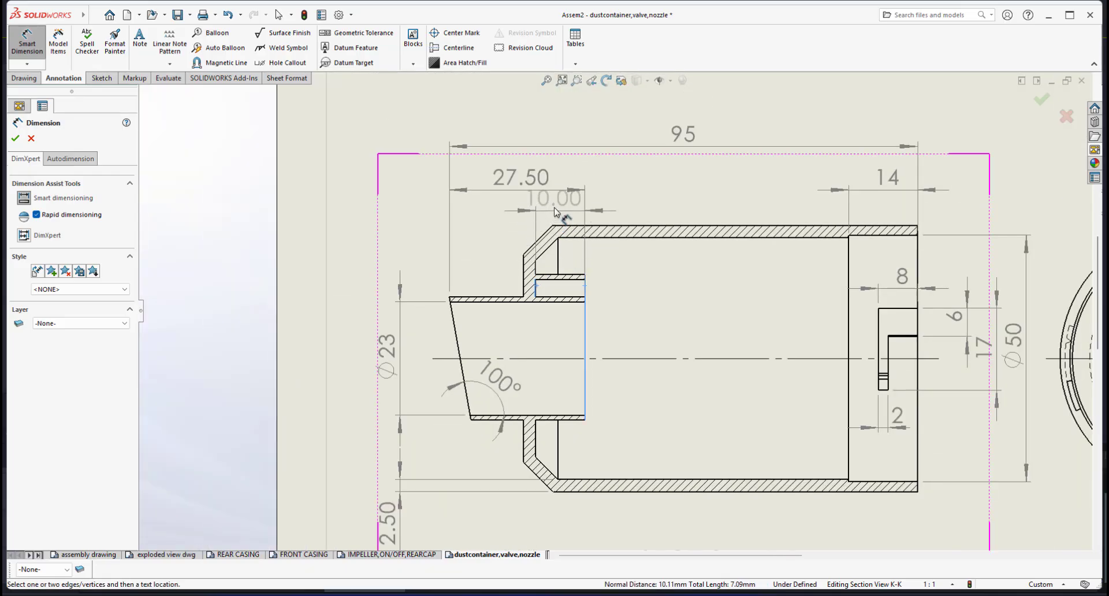
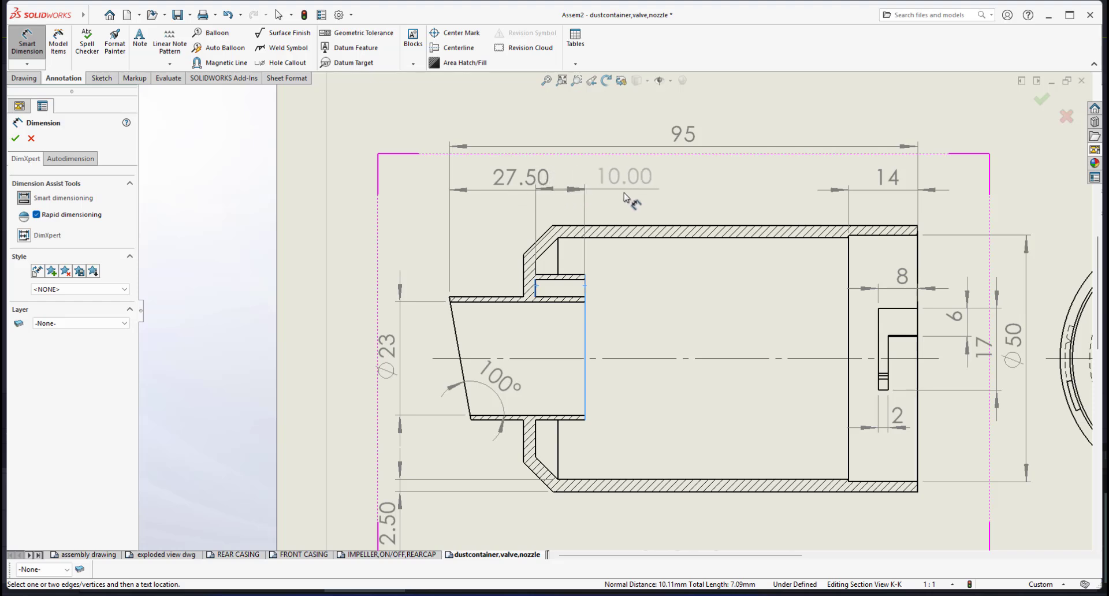
click(556, 214)
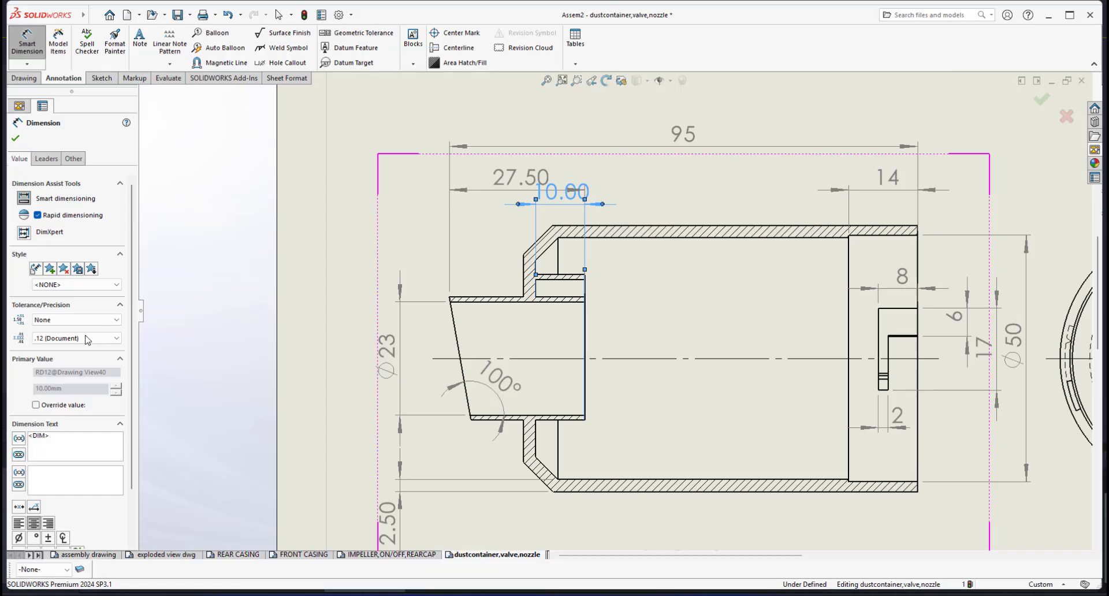
- Set the precision of the slot depth dimension to None
click(76, 338)
click(76, 349)
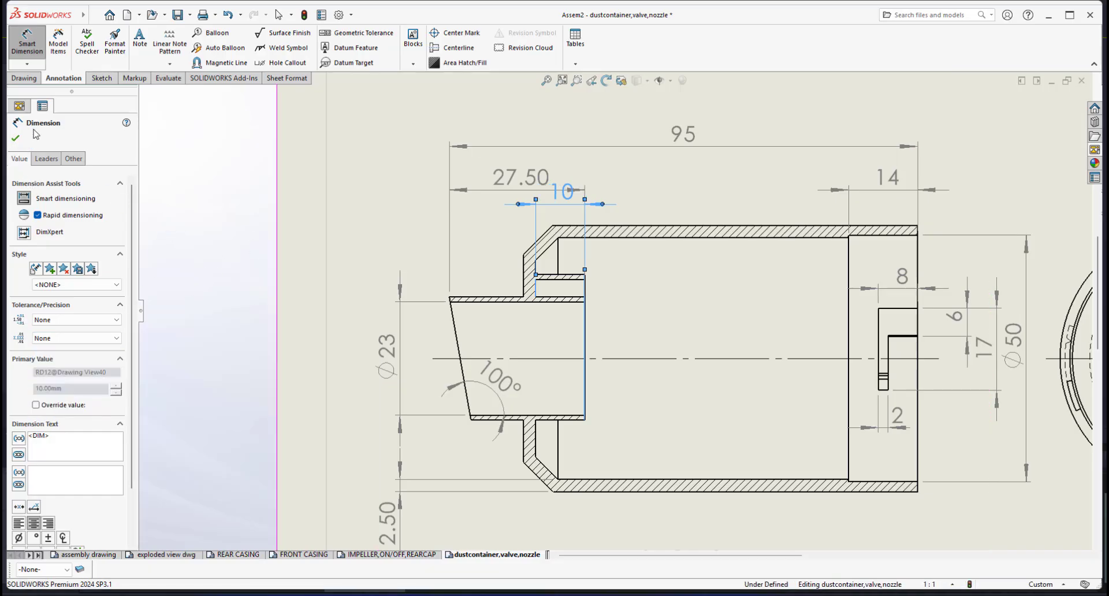
click(15, 138)
- Reposition the slot depth dimension just under the 27.50 dimension in section K-K and adjust the placement of the overall length dimension
scroll(644, 204, up, 1)
scroll(566, 280, down, 4)
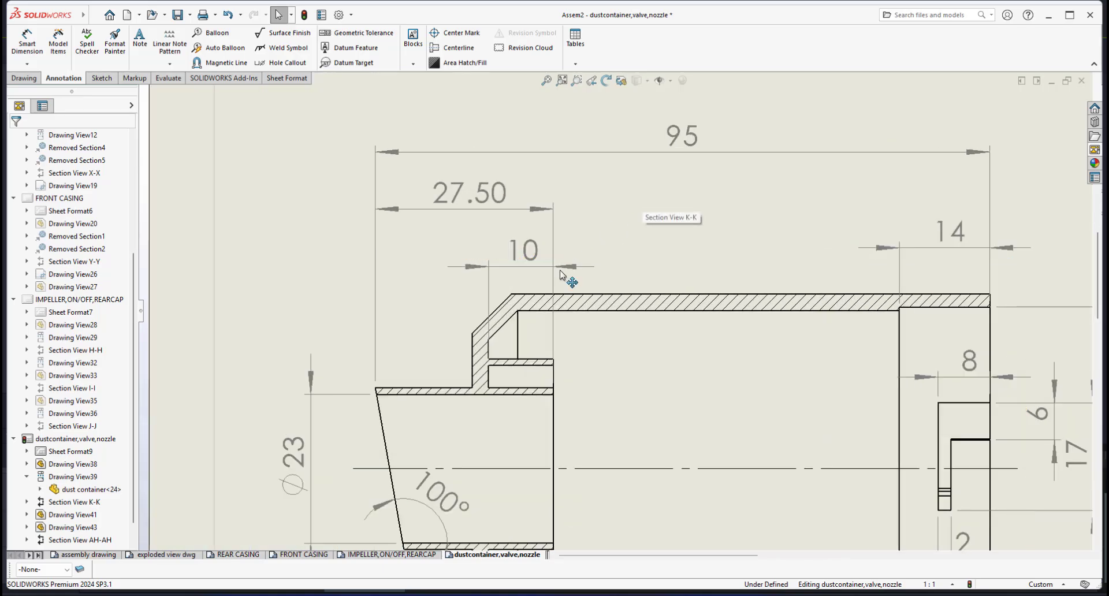
drag(532, 254, 525, 231)
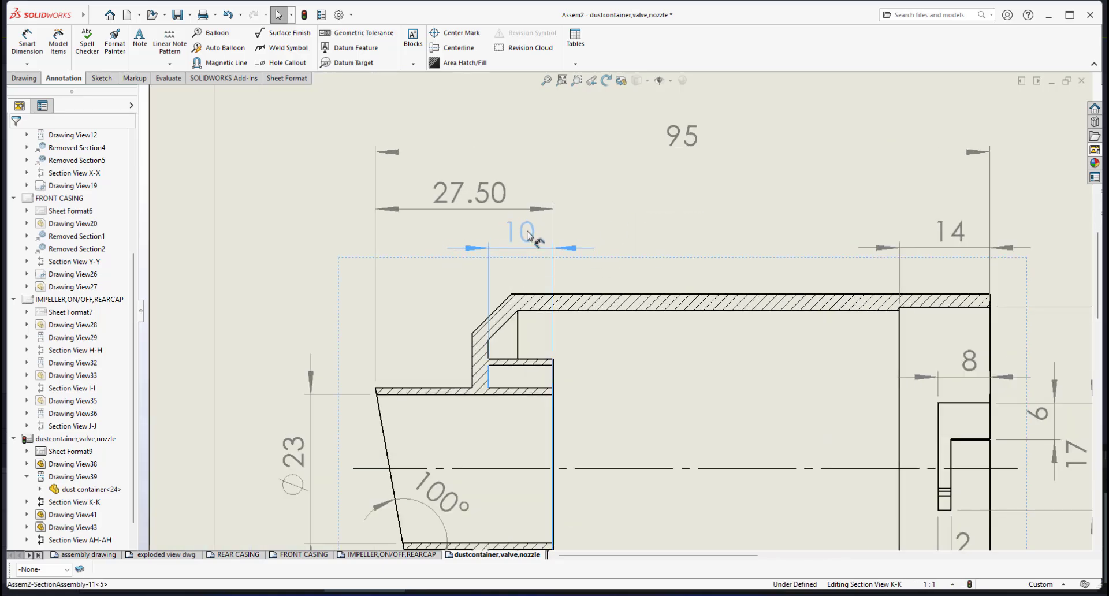
drag(527, 234, 526, 233)
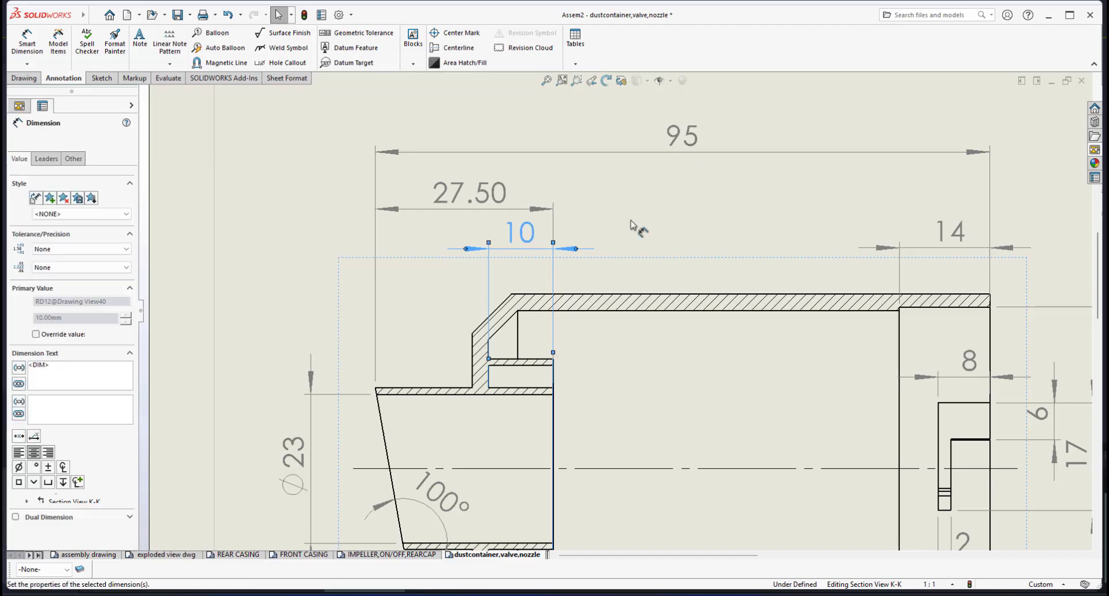
scroll(668, 237, up, 4)
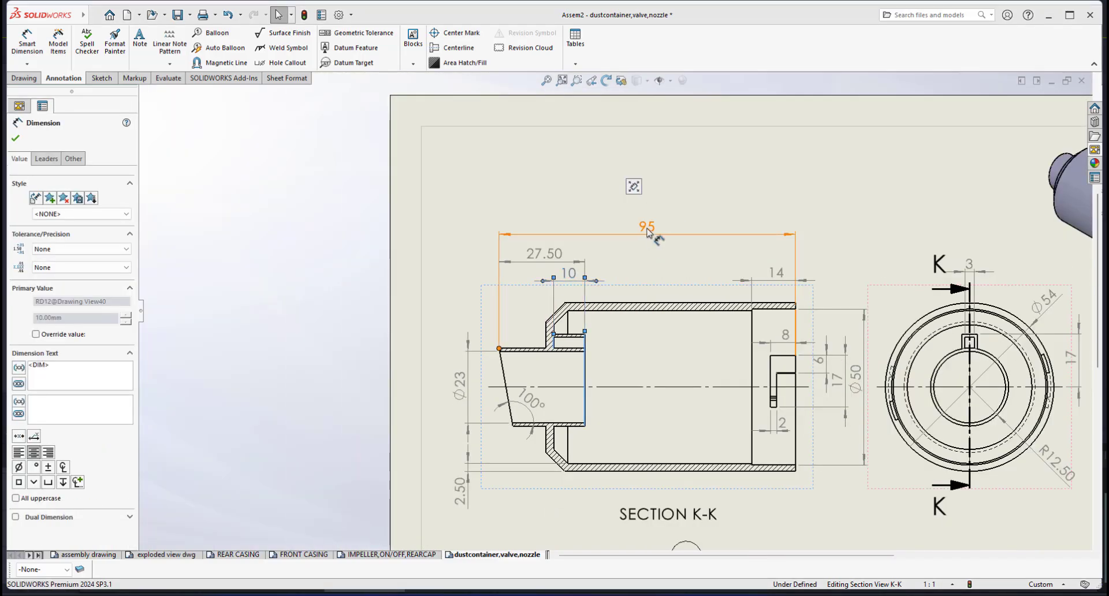
drag(645, 257, 639, 238)
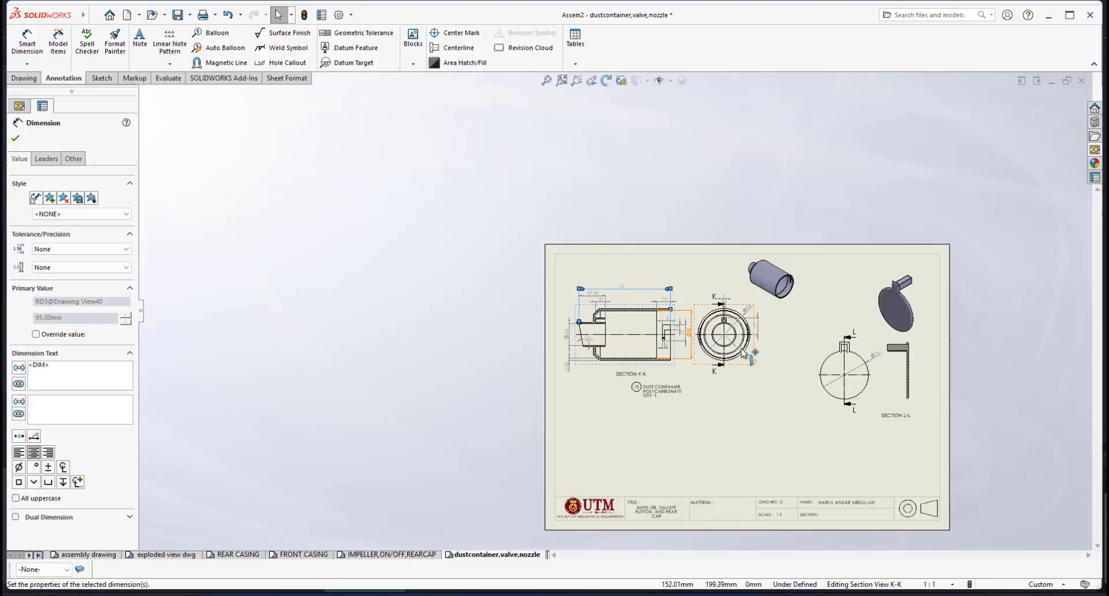
- Dimension the horizontal length of the valve's handle in section L-L, placing it above the section
scroll(634, 347, up, 5)
scroll(773, 329, down, 5)
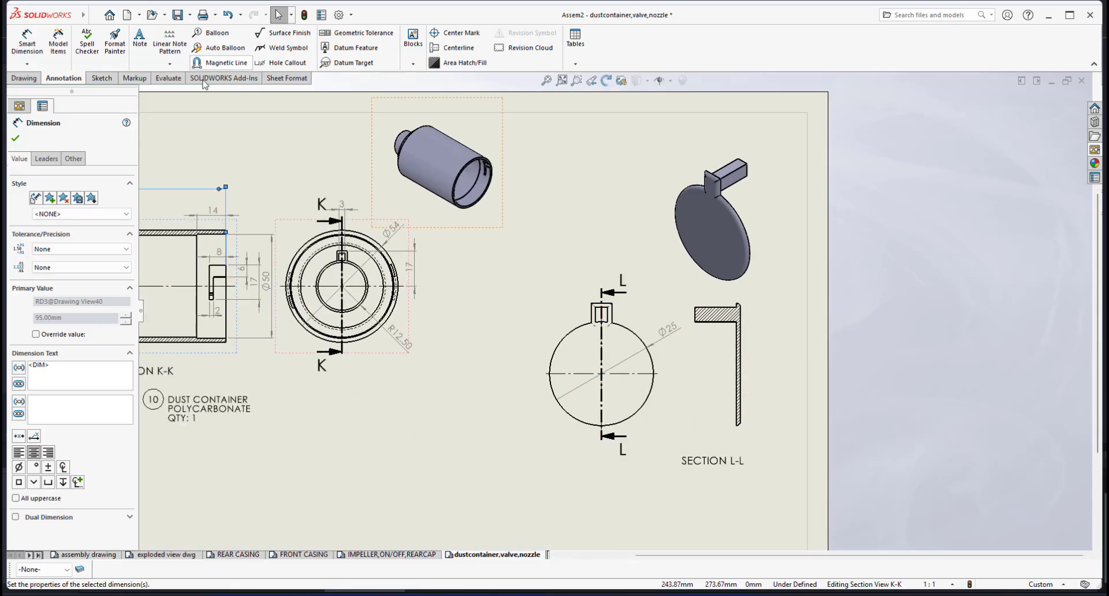
scroll(711, 306, down, 6)
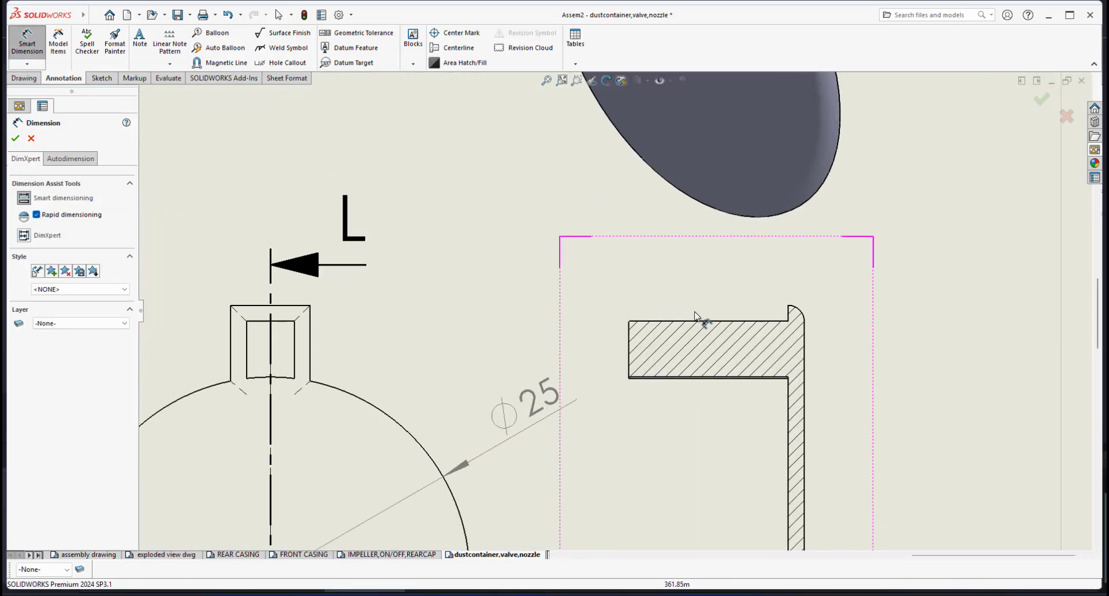
click(790, 313)
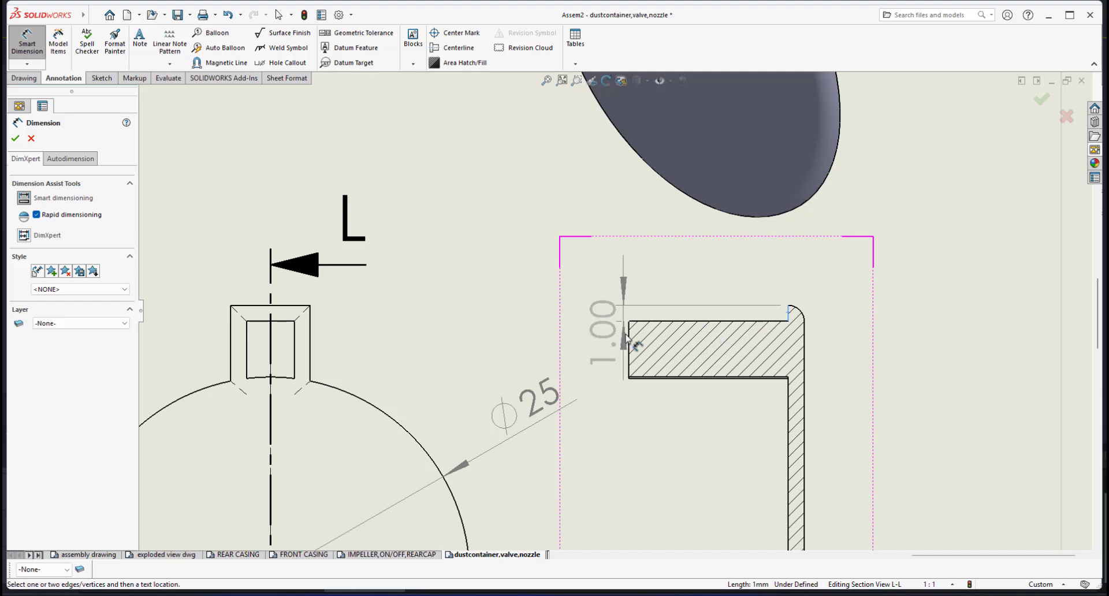
click(629, 338)
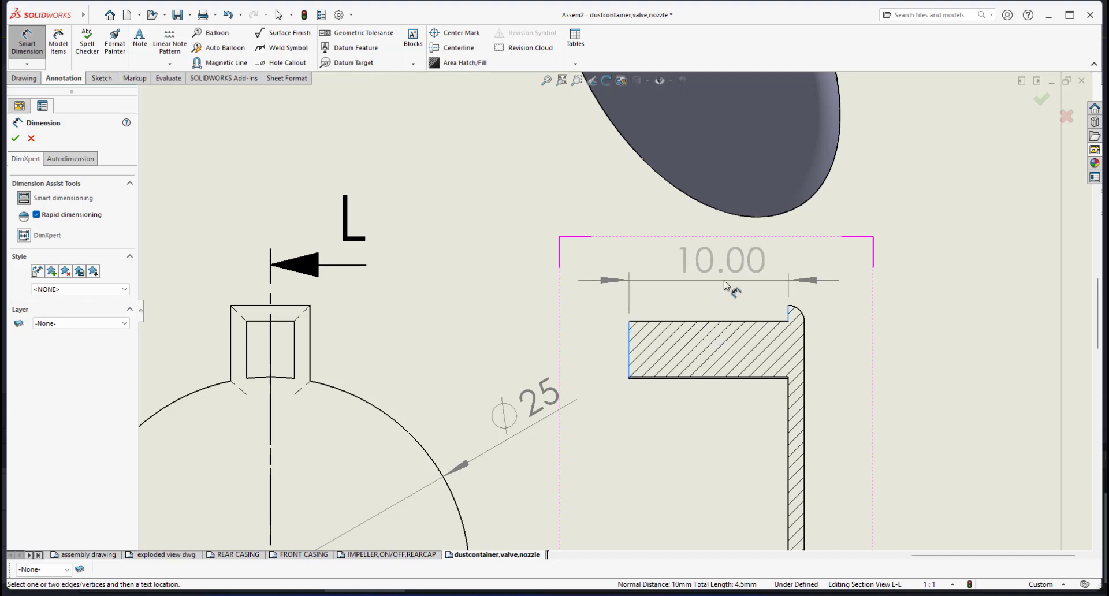
click(713, 278)
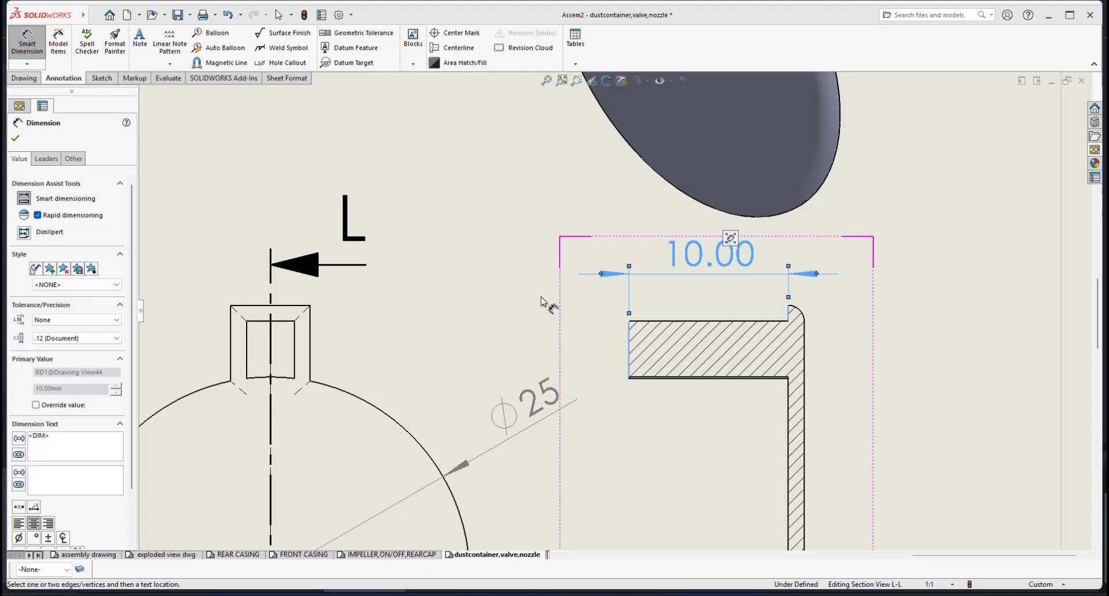
- Set the precision of the valve handle's length dimension in section L-L to None
click(61, 337)
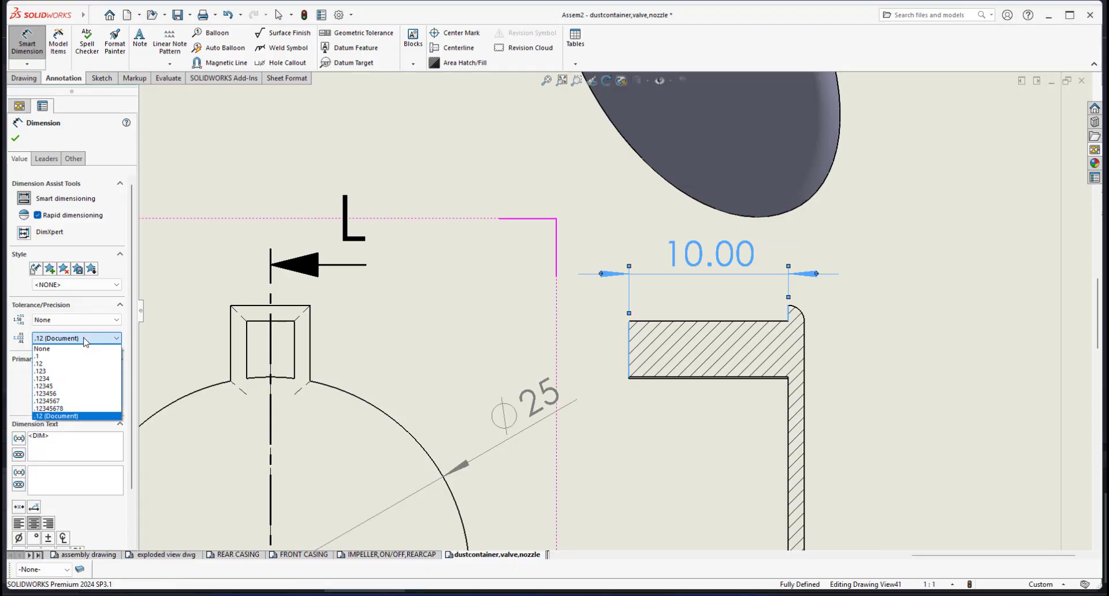
click(67, 350)
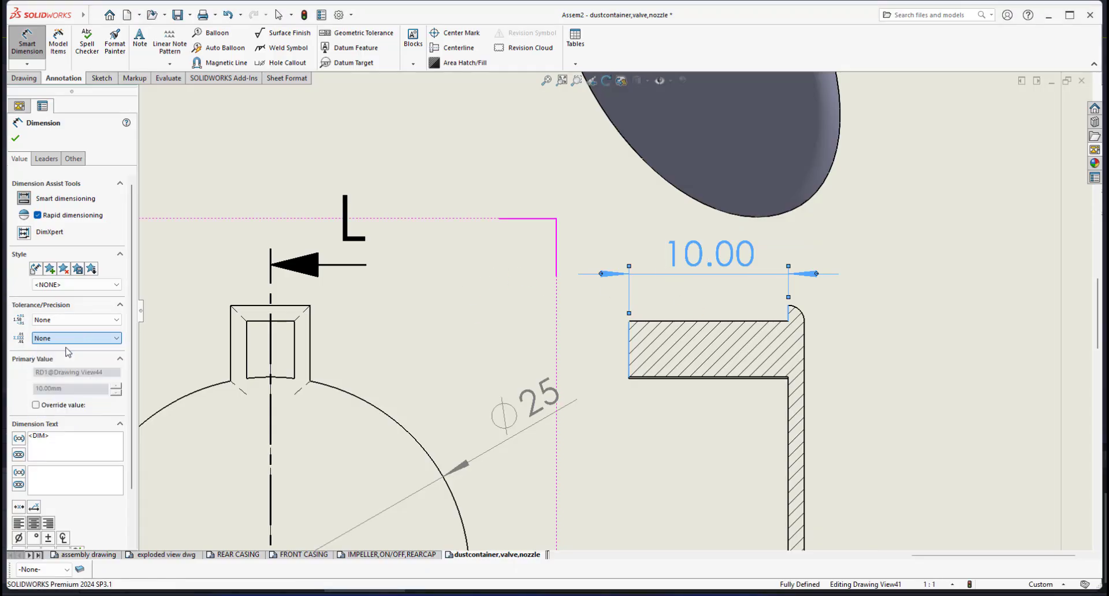
click(15, 139)
- Dimension the handle's vertical thickness beside its free end in section L-L, and move the valve's diameter dimension to the opposite upper side of the disc
scroll(645, 303, up, 2)
scroll(641, 305, up, 3)
scroll(608, 373, up, 2)
scroll(606, 372, down, 3)
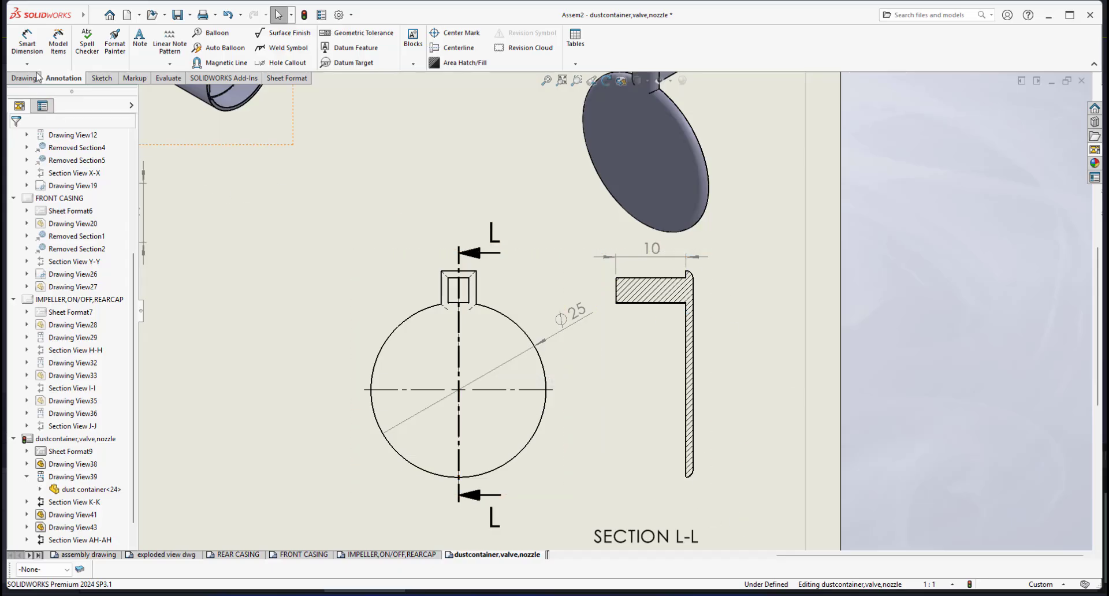
scroll(633, 369, up, 2)
click(27, 43)
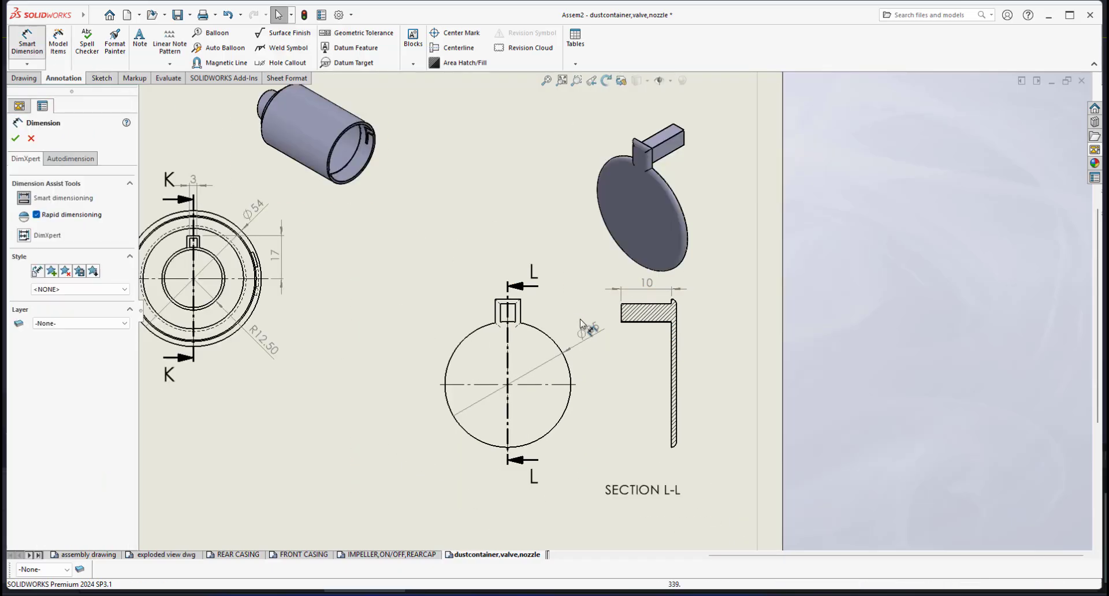
scroll(580, 320, down, 1)
scroll(580, 320, down, 1)
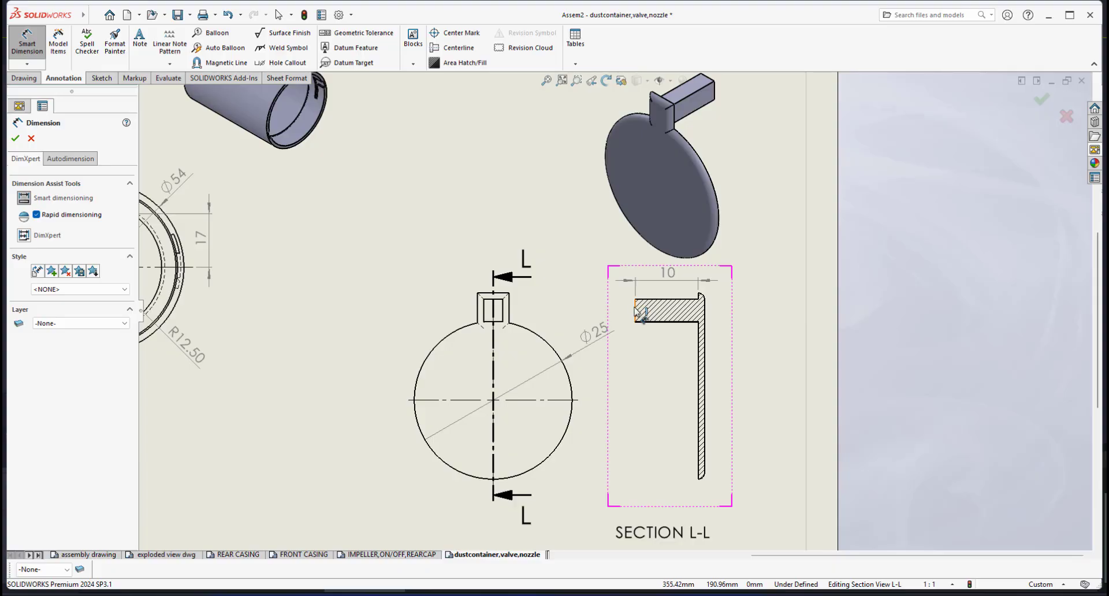
click(636, 311)
click(597, 306)
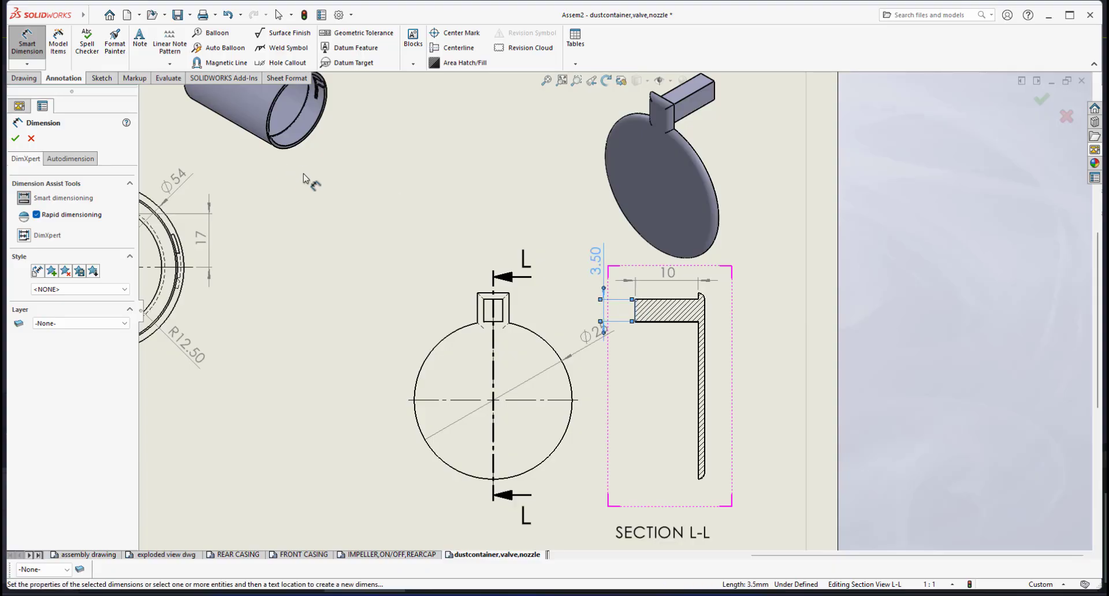
click(15, 139)
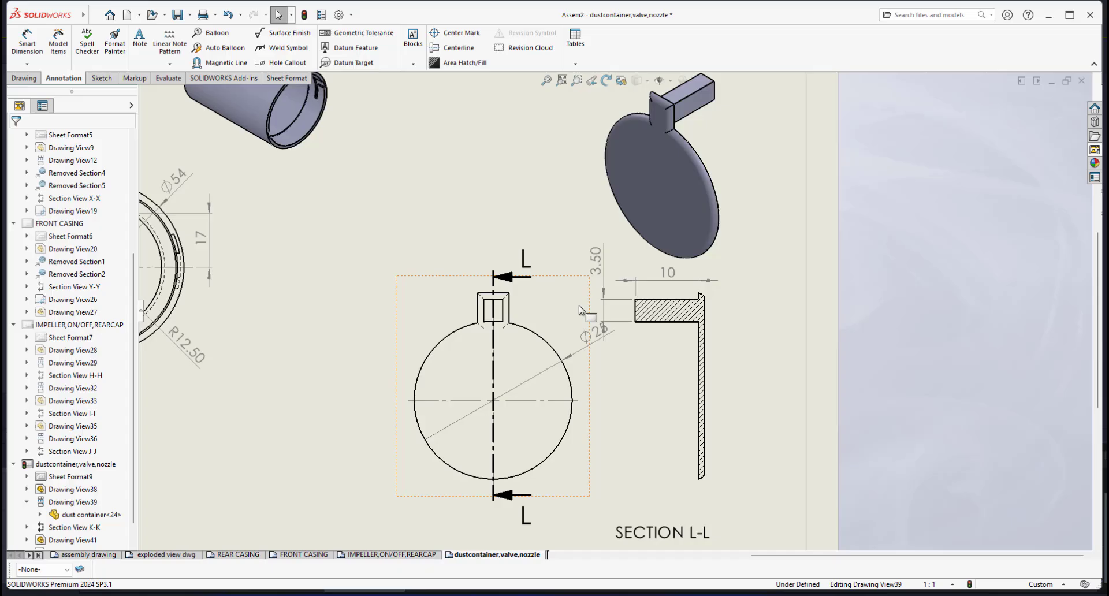
click(454, 338)
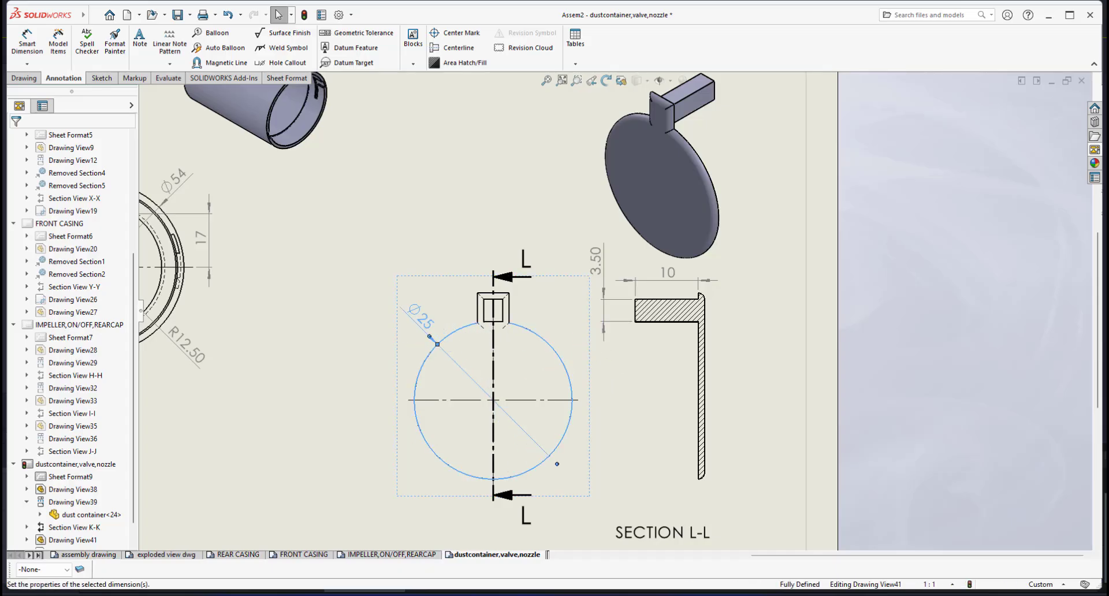
- Dimension the inner handle rectangle's width above the valve's front view and set that dimension's precision to None
scroll(614, 313, up, 2)
scroll(700, 332, down, 1)
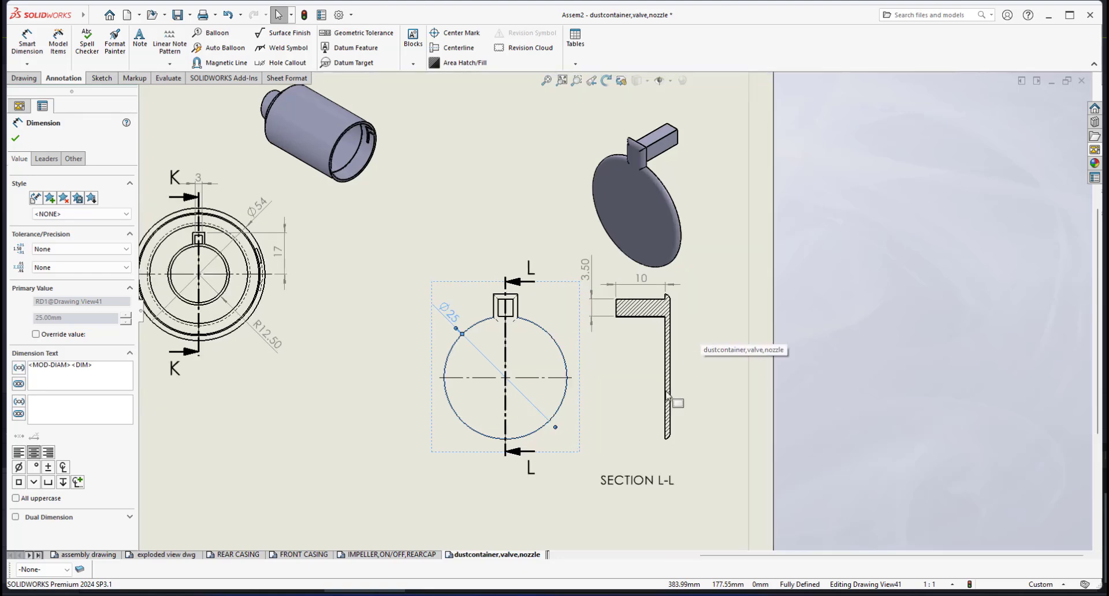
scroll(660, 394, down, 1)
scroll(582, 330, up, 3)
scroll(583, 326, down, 3)
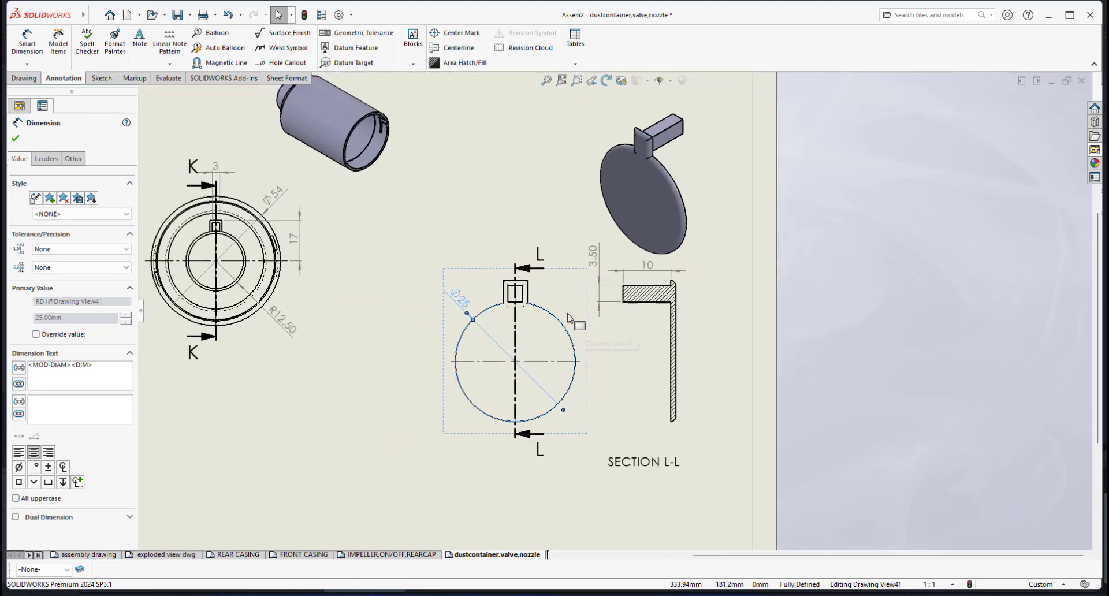
scroll(581, 288, down, 1)
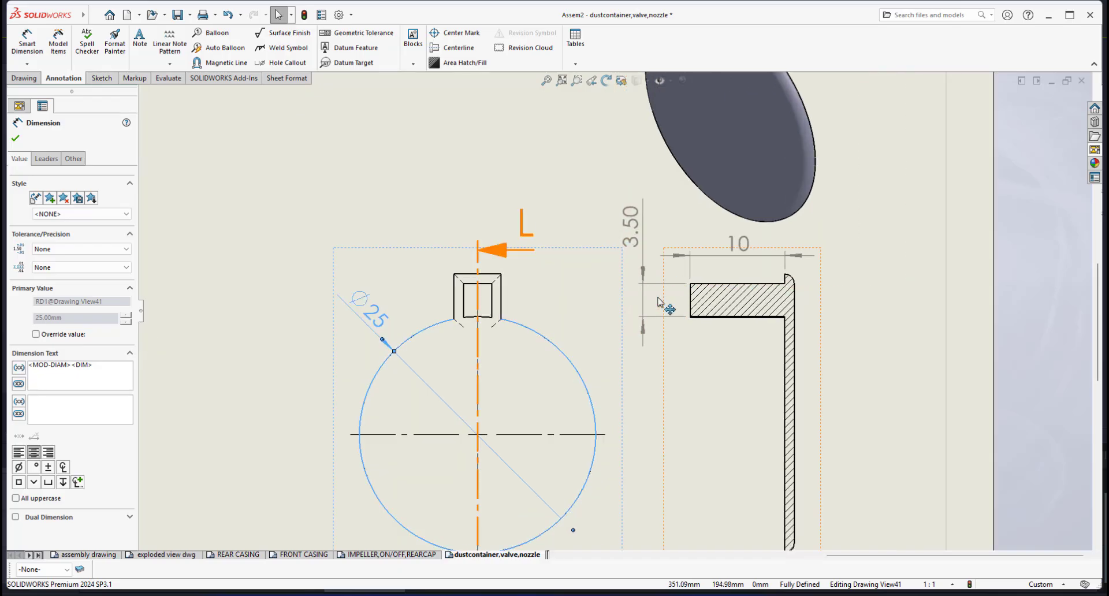
scroll(478, 292, down, 2)
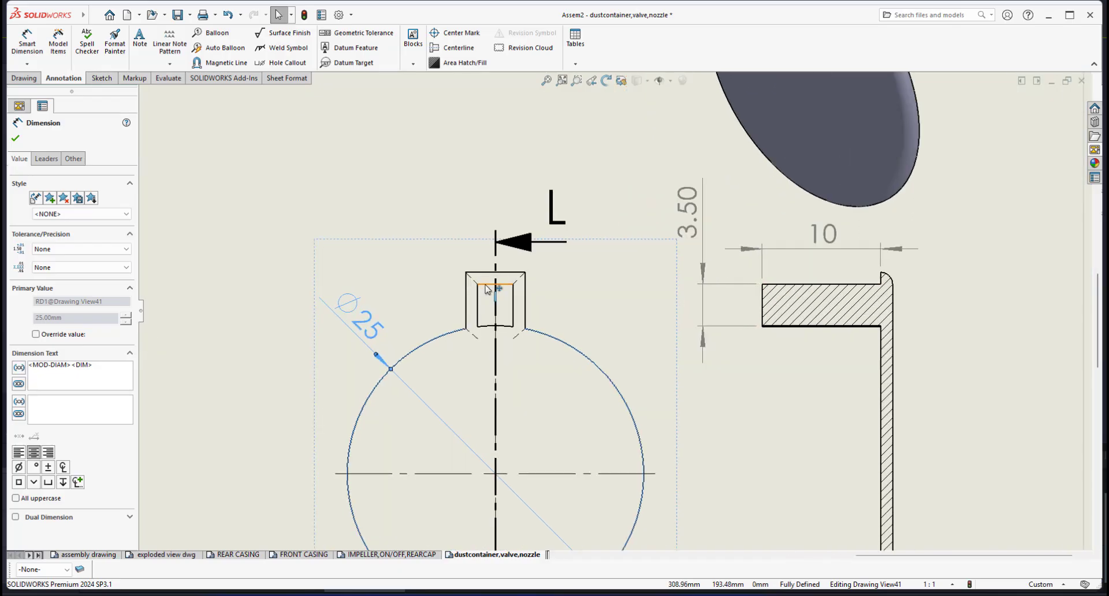
click(491, 286)
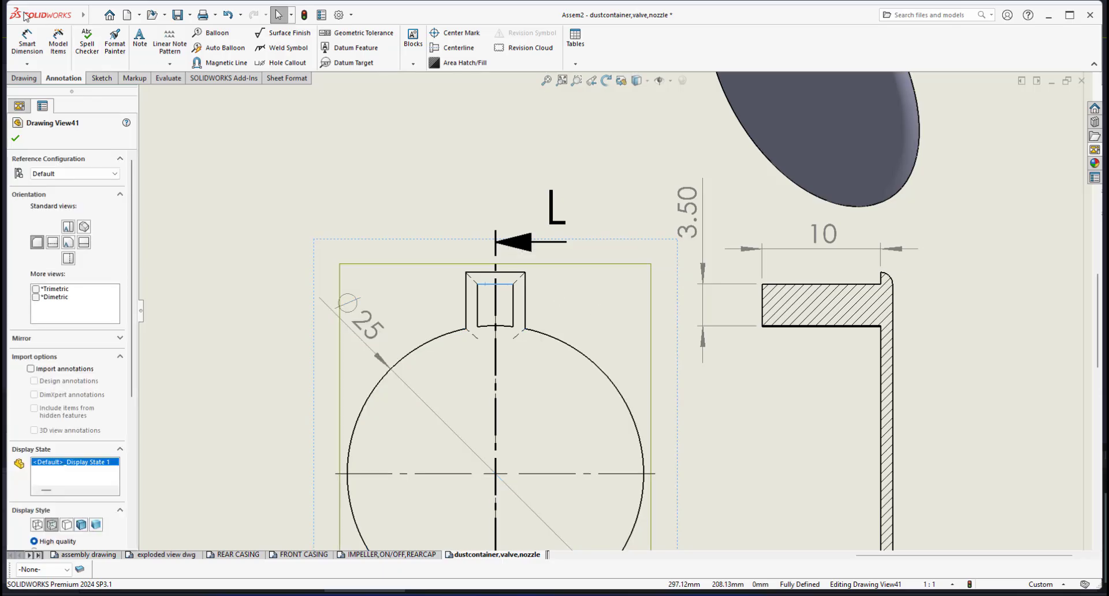
click(27, 39)
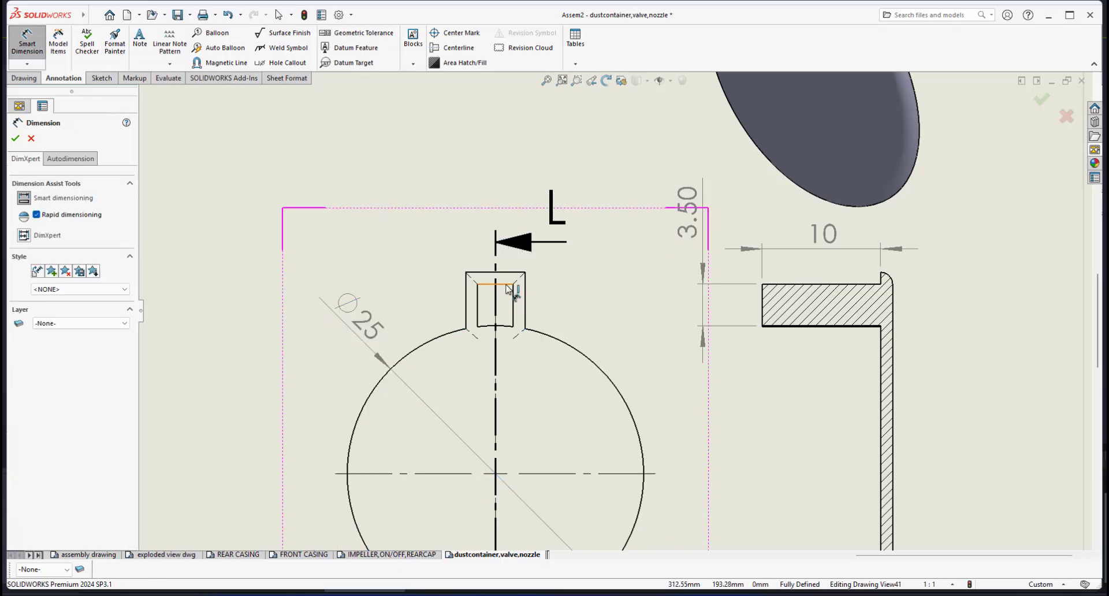
click(506, 284)
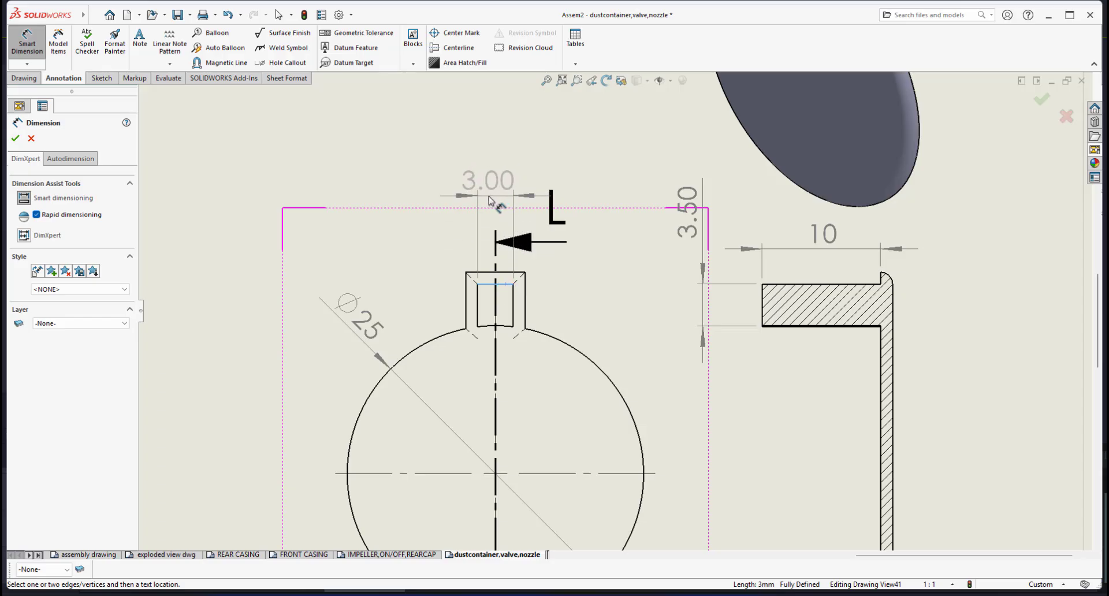
click(491, 199)
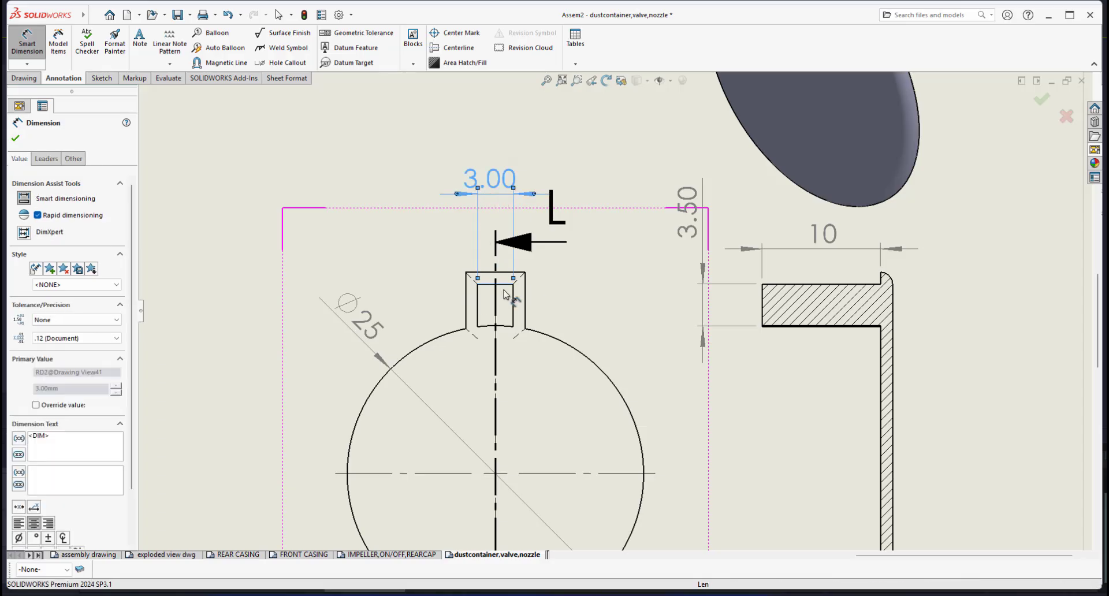
click(78, 338)
click(64, 349)
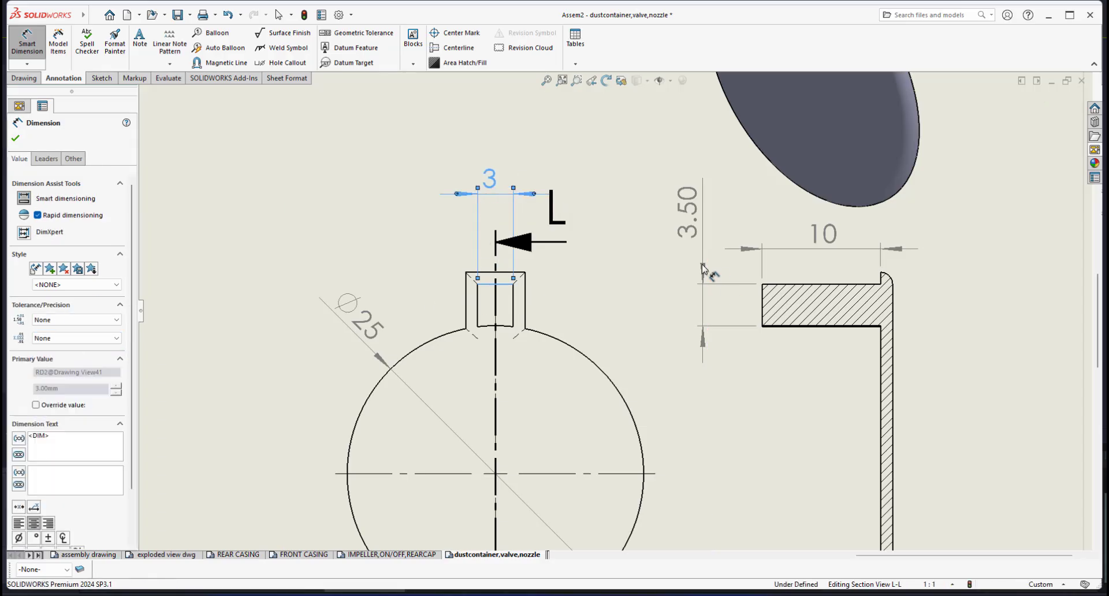
- Centre the handle thickness dimension's text between its extension lines beside section L-L
scroll(725, 283, down, 3)
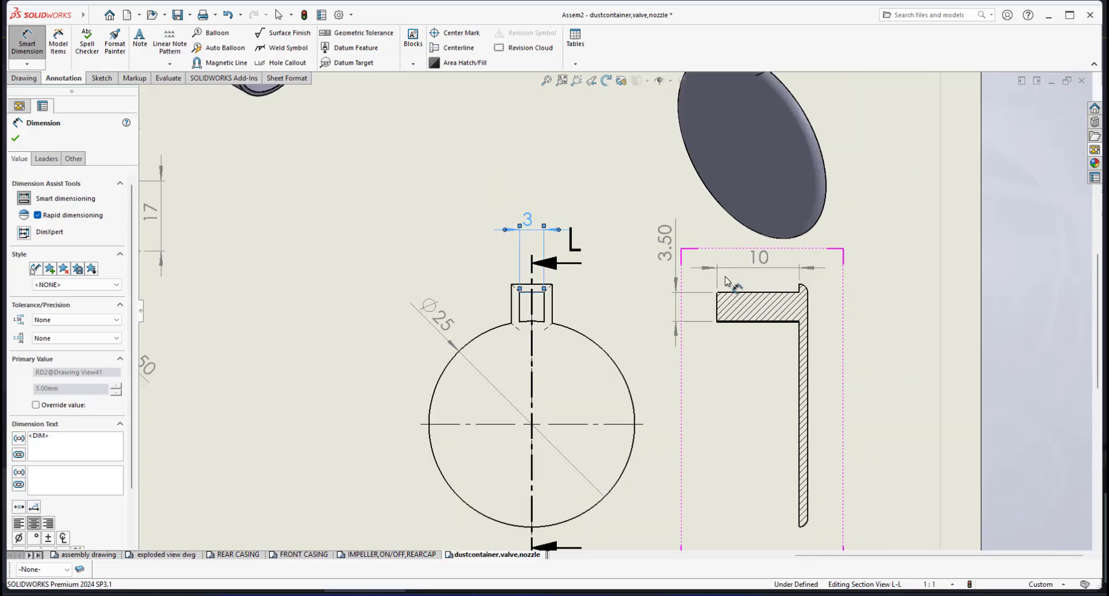
drag(654, 258, 654, 315)
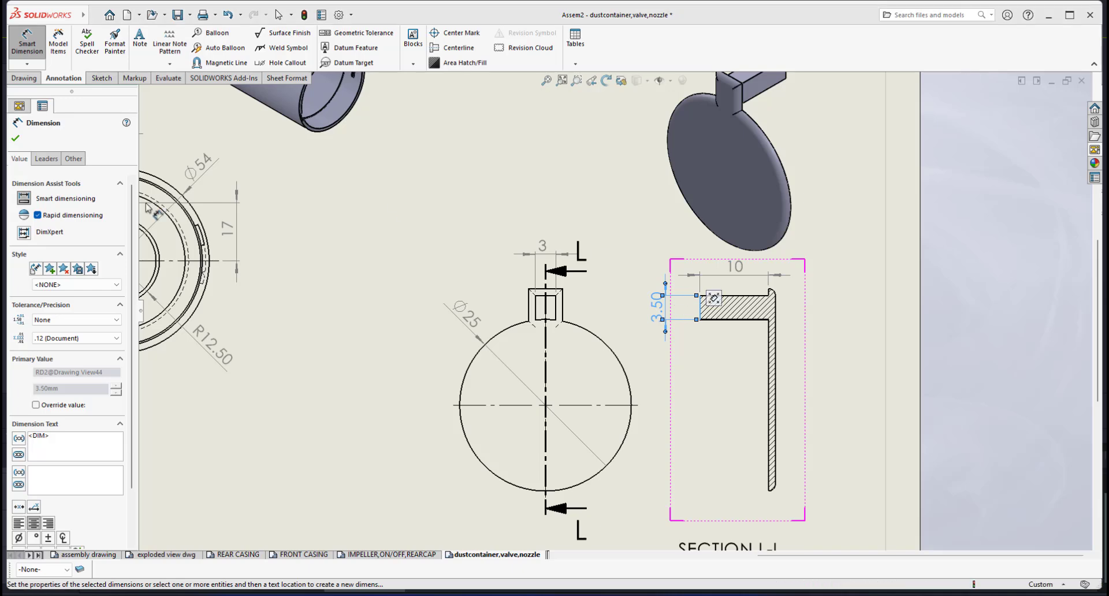
click(15, 139)
key(Escape)
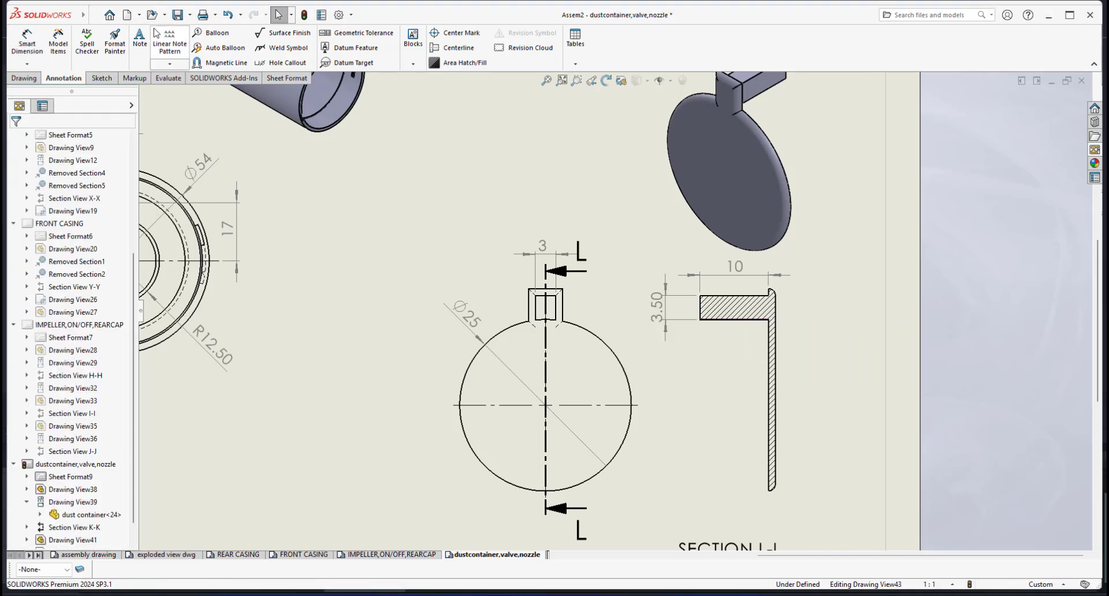
- Save the drawing together with the modified full assembly
click(180, 15)
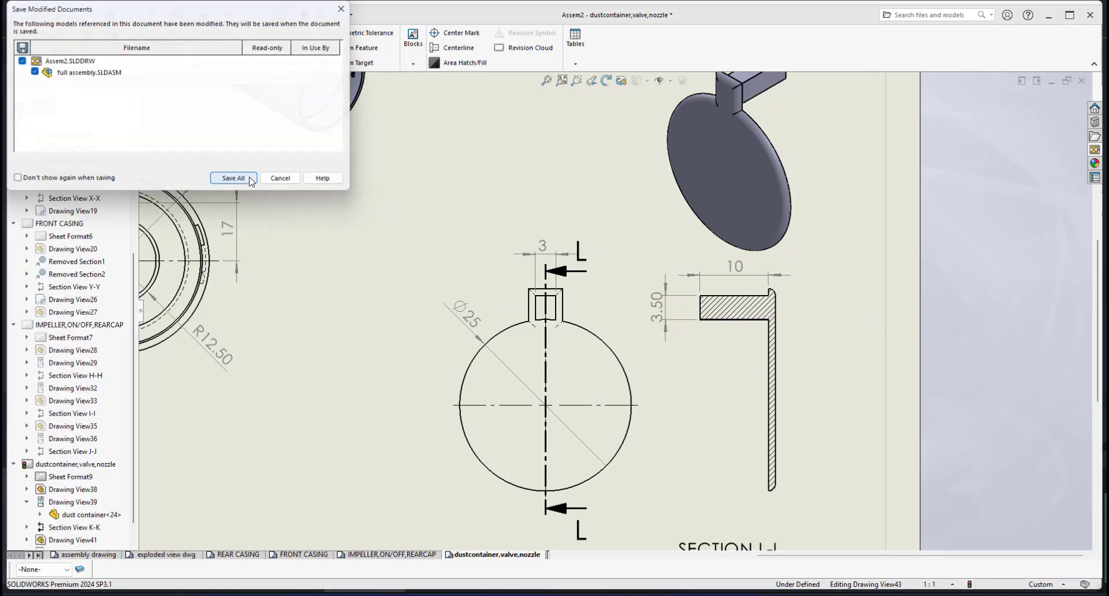
click(230, 177)
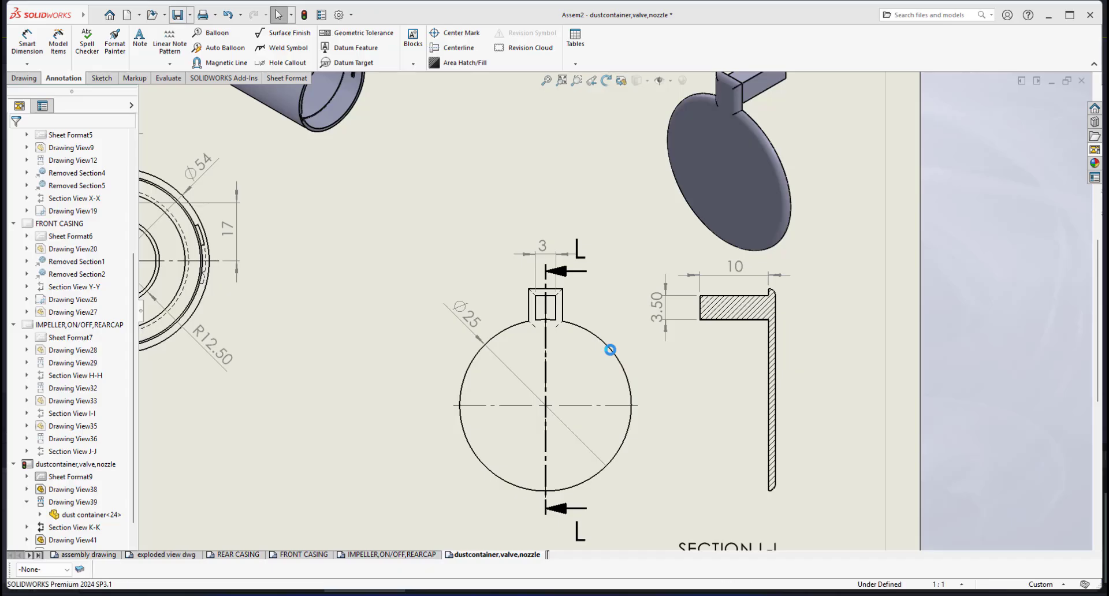
- Examine the valve's handle dimensions against the matching slot in the dust container's section K-K and end view
scroll(611, 351, up, 3)
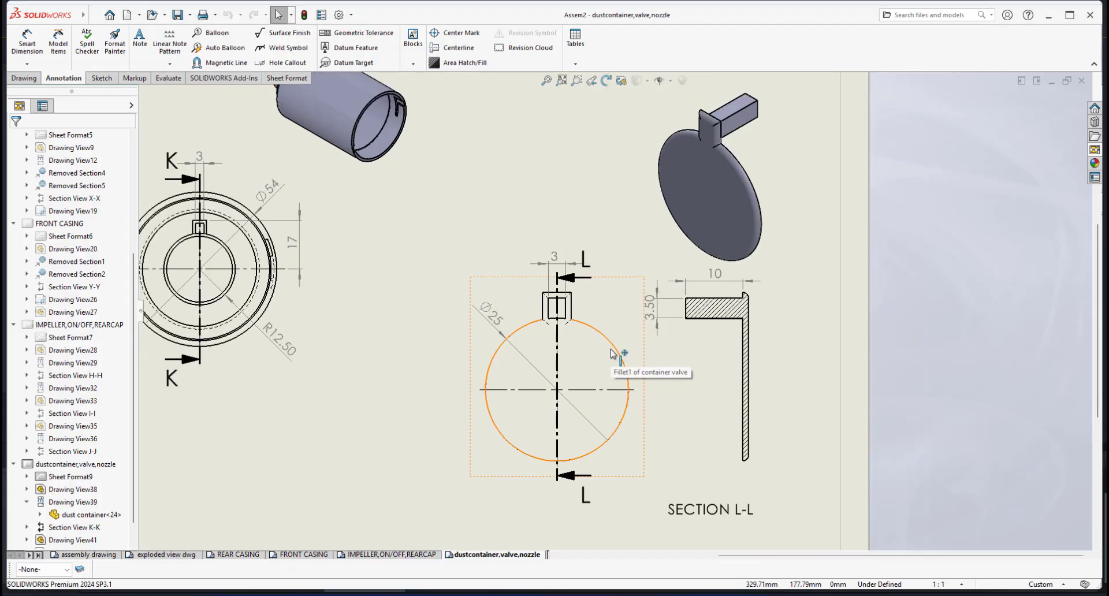
scroll(583, 356, down, 2)
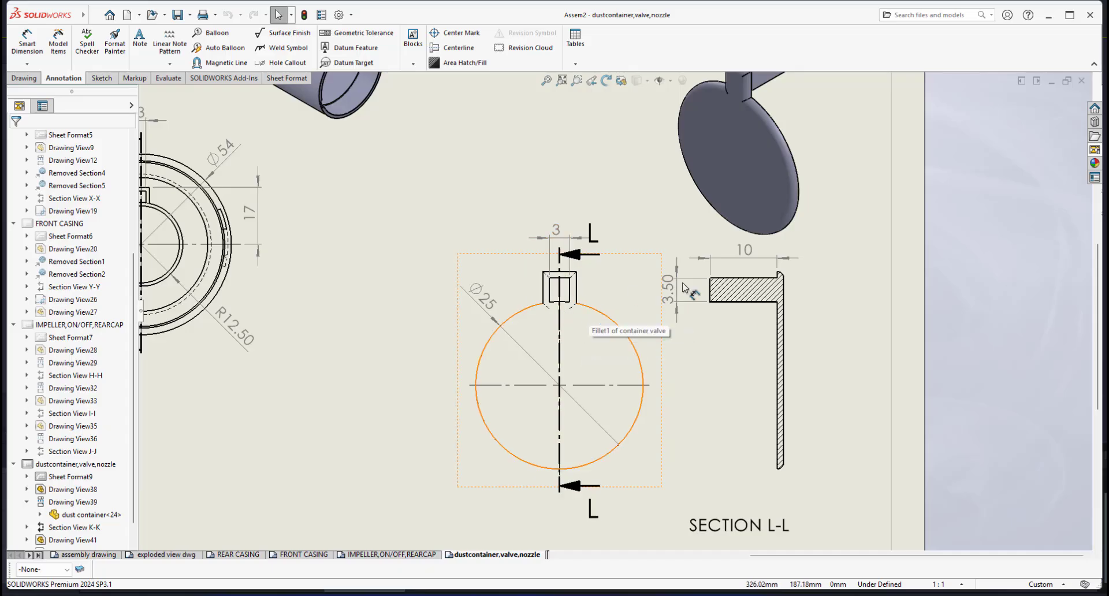
scroll(578, 297, down, 1)
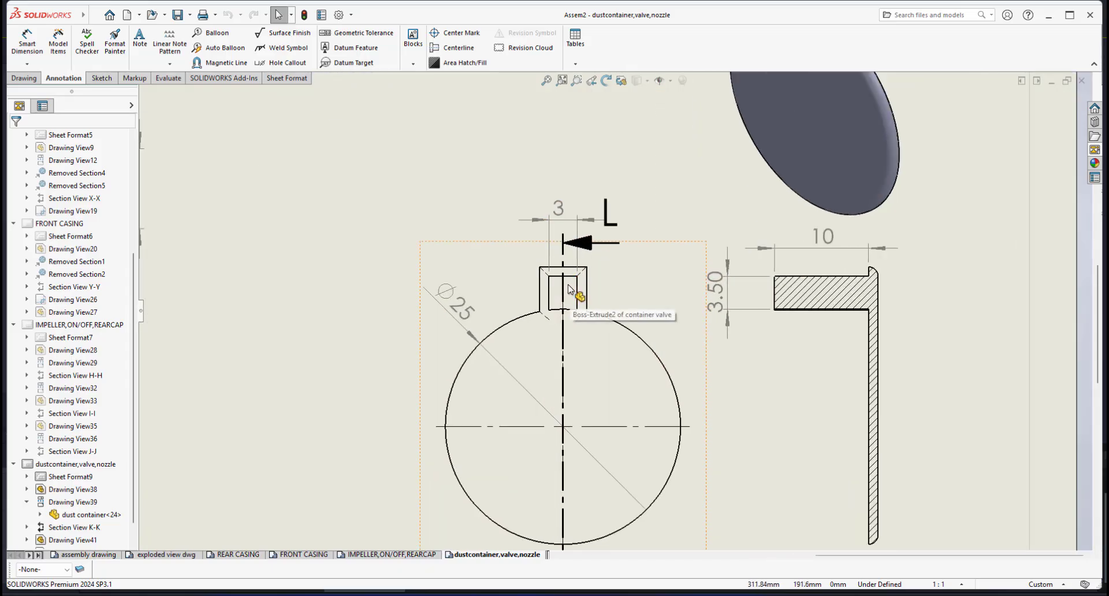
scroll(584, 309, down, 1)
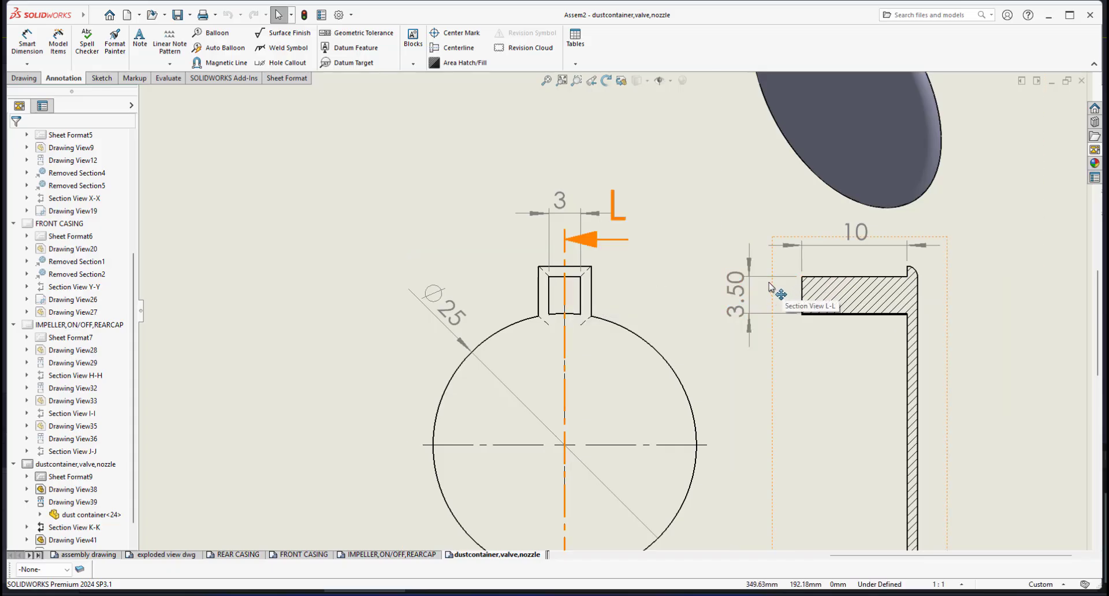
scroll(769, 288, up, 2)
scroll(578, 295, down, 2)
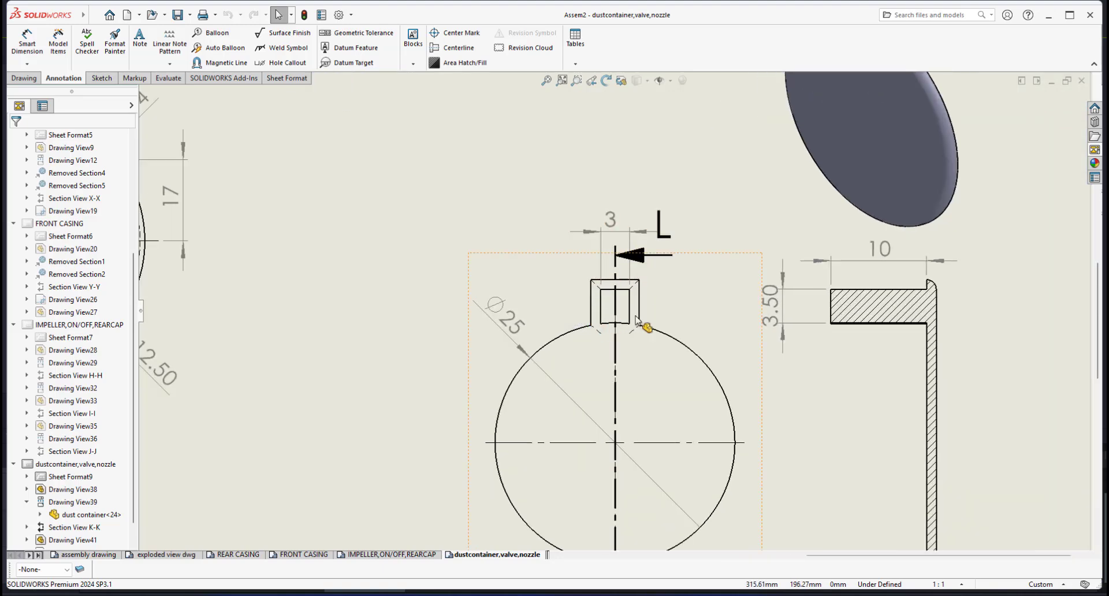
scroll(630, 302, down, 2)
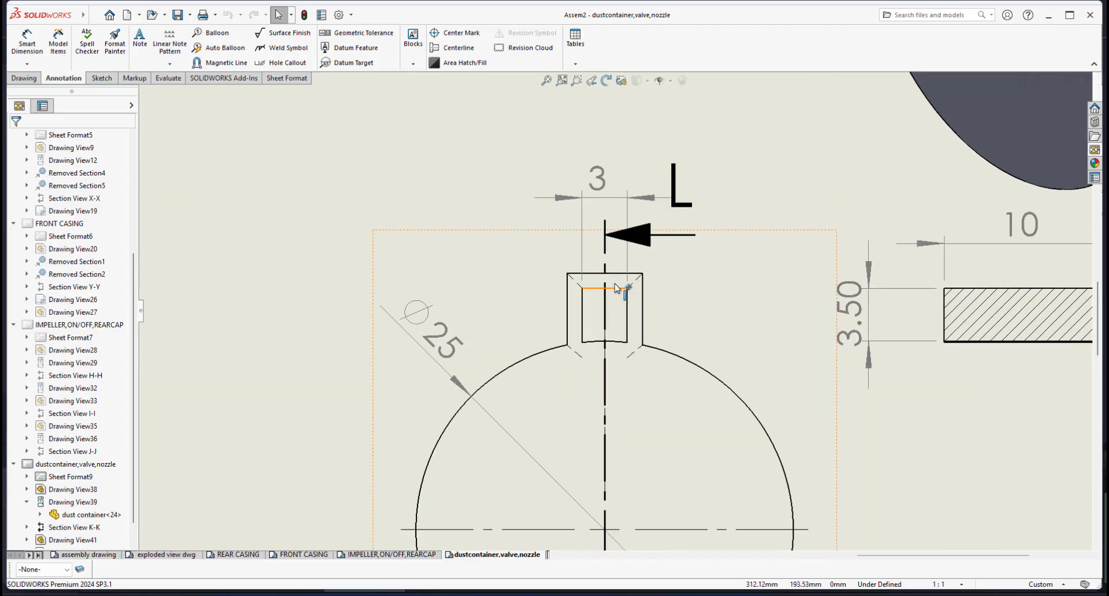
scroll(872, 345, up, 5)
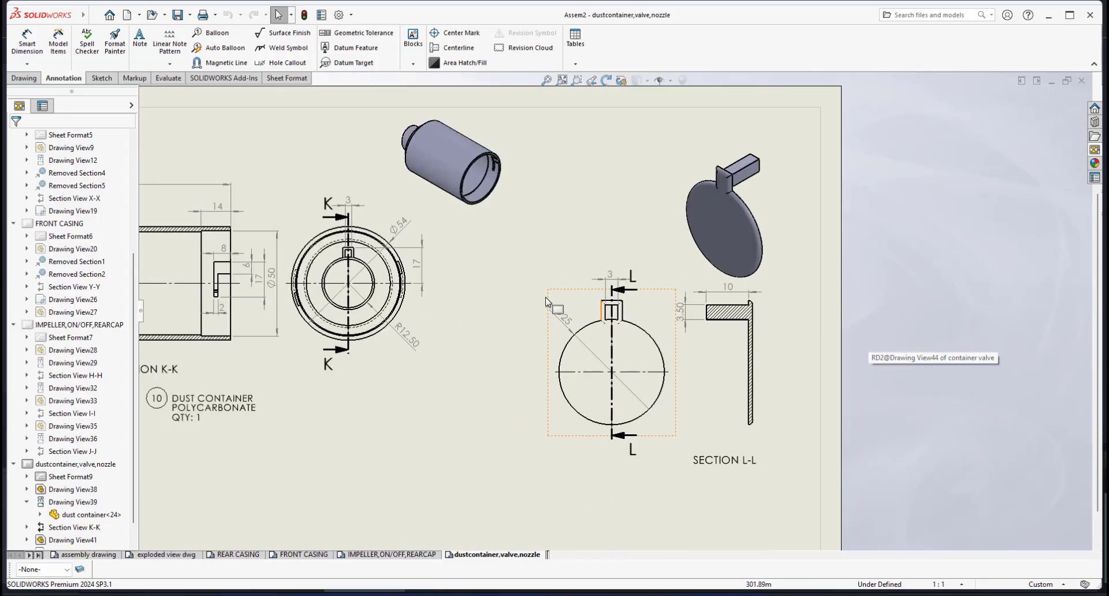
scroll(290, 272, down, 4)
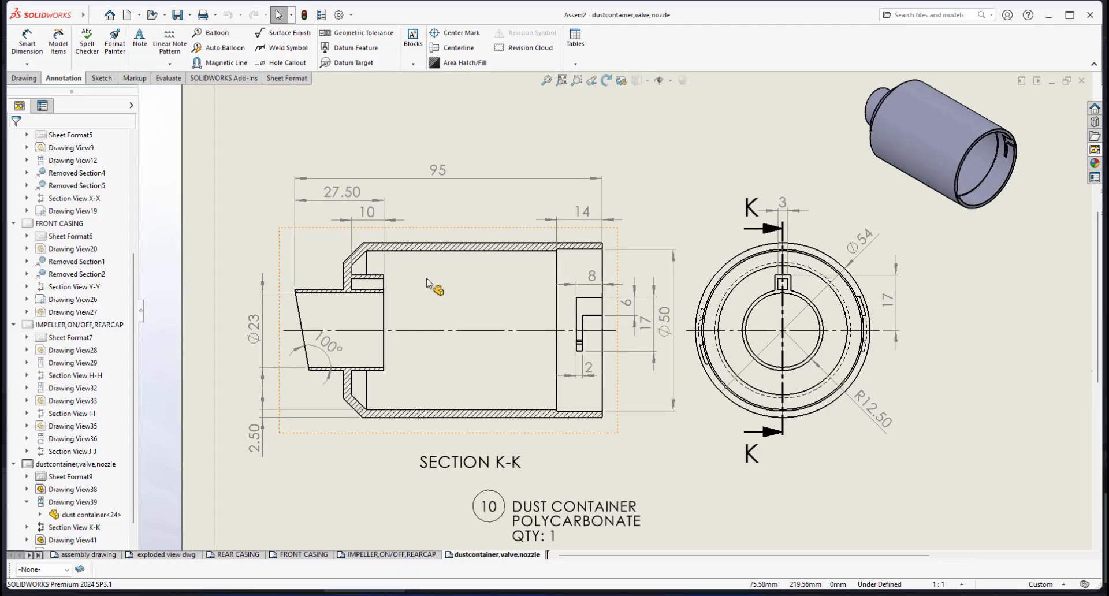
scroll(745, 289, down, 3)
scroll(504, 344, up, 4)
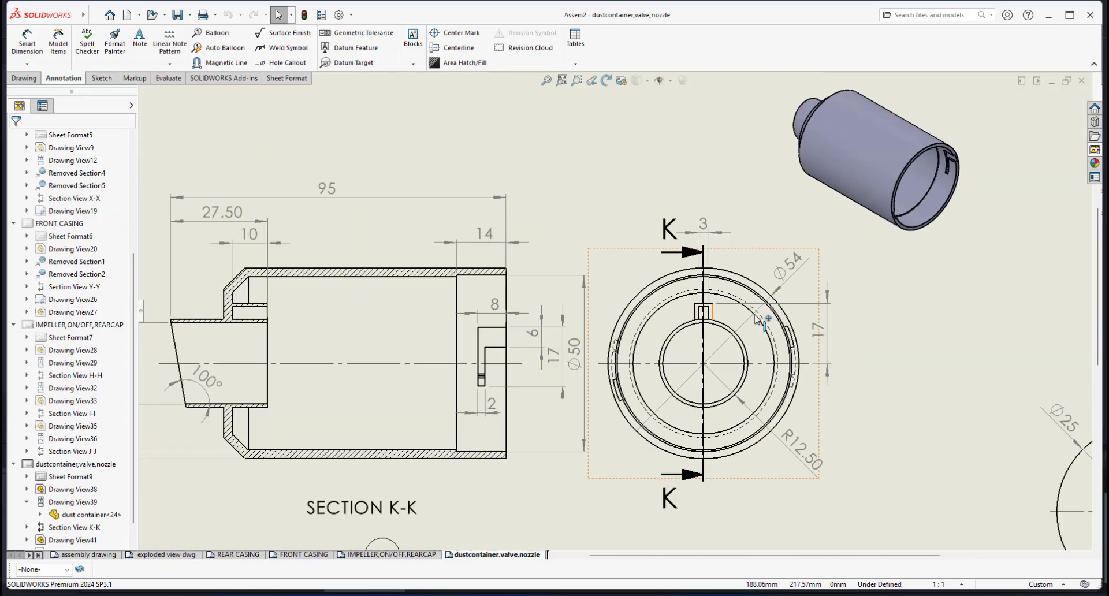
- Dimension the vertical height of the small slot above the inlet tube in section K-K, placing it inside the container beside the slot's open end
scroll(317, 326, down, 5)
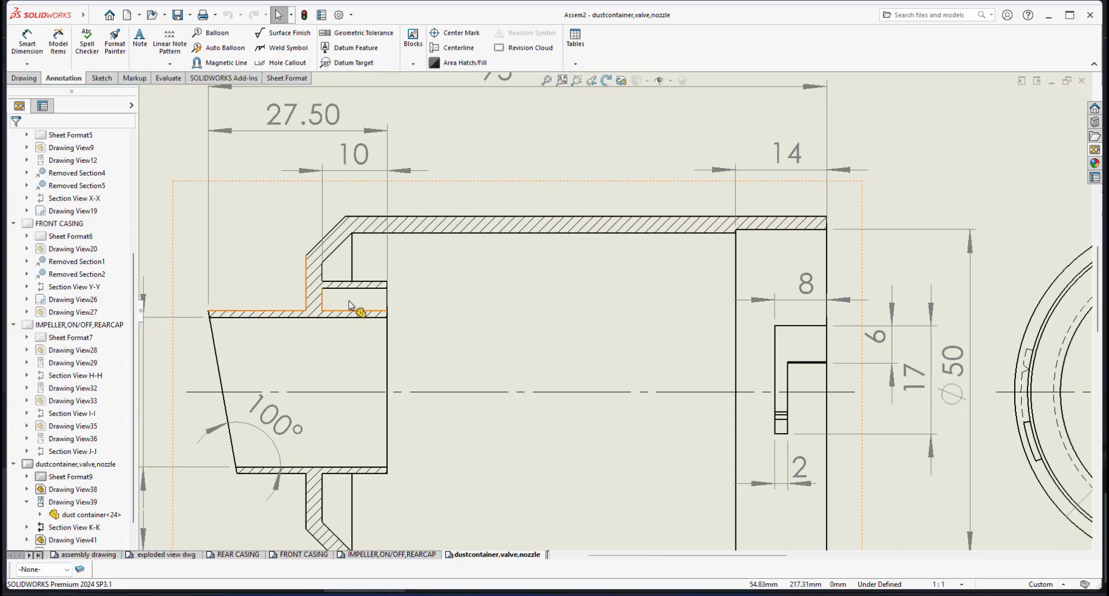
scroll(427, 303, down, 1)
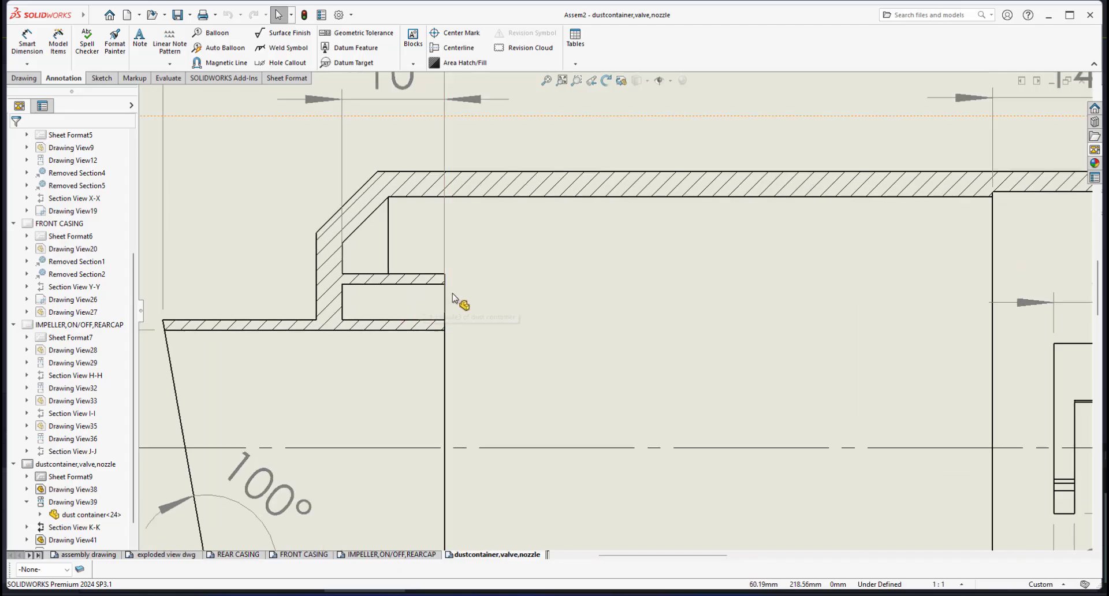
scroll(428, 290, up, 2)
scroll(441, 307, down, 2)
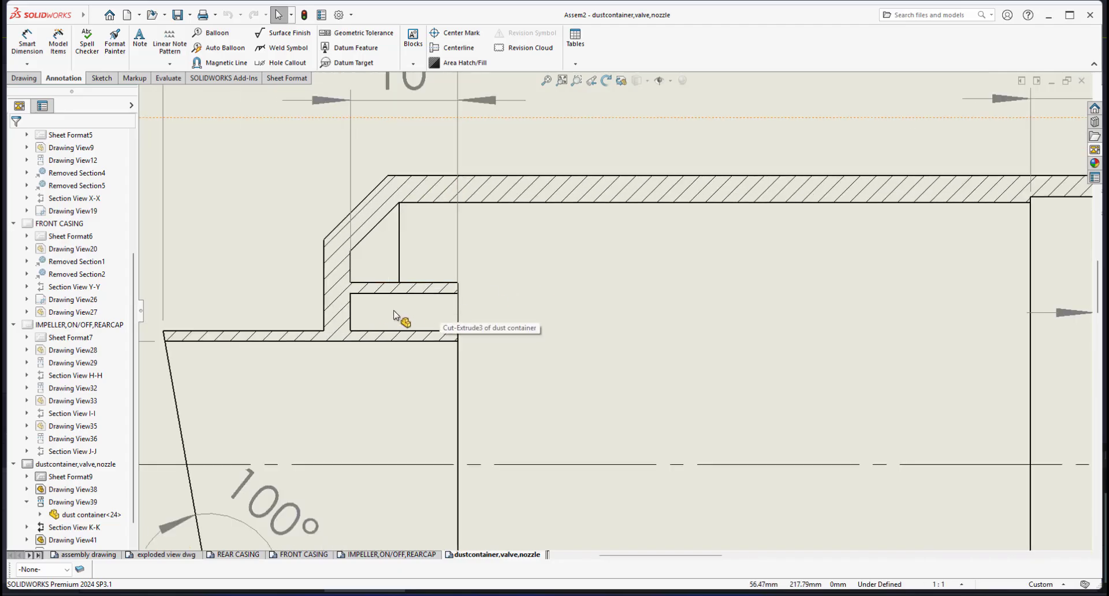
click(27, 40)
click(446, 294)
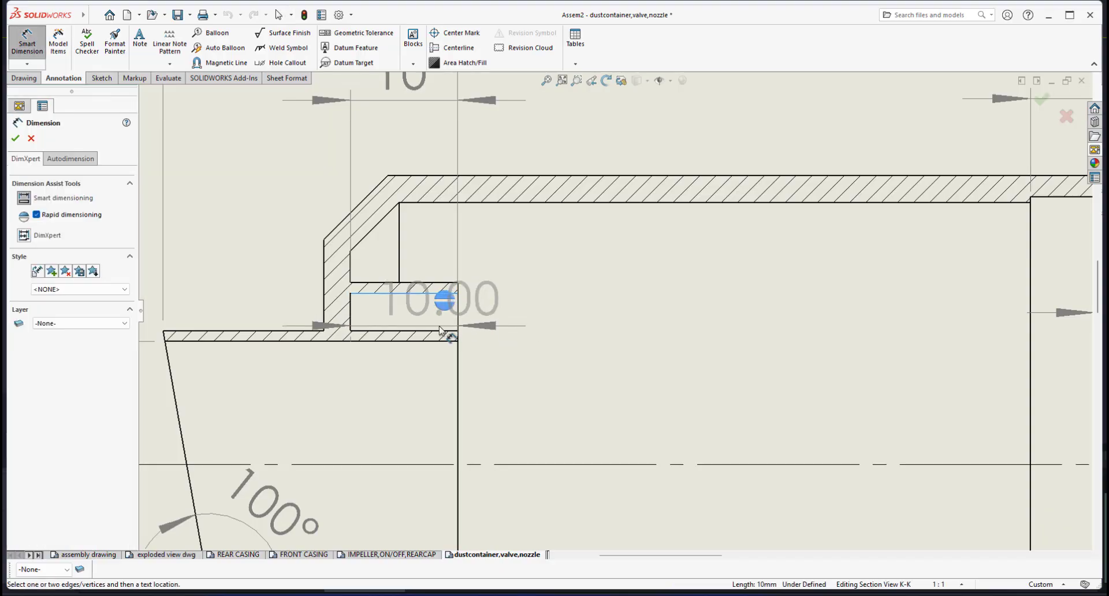
click(445, 331)
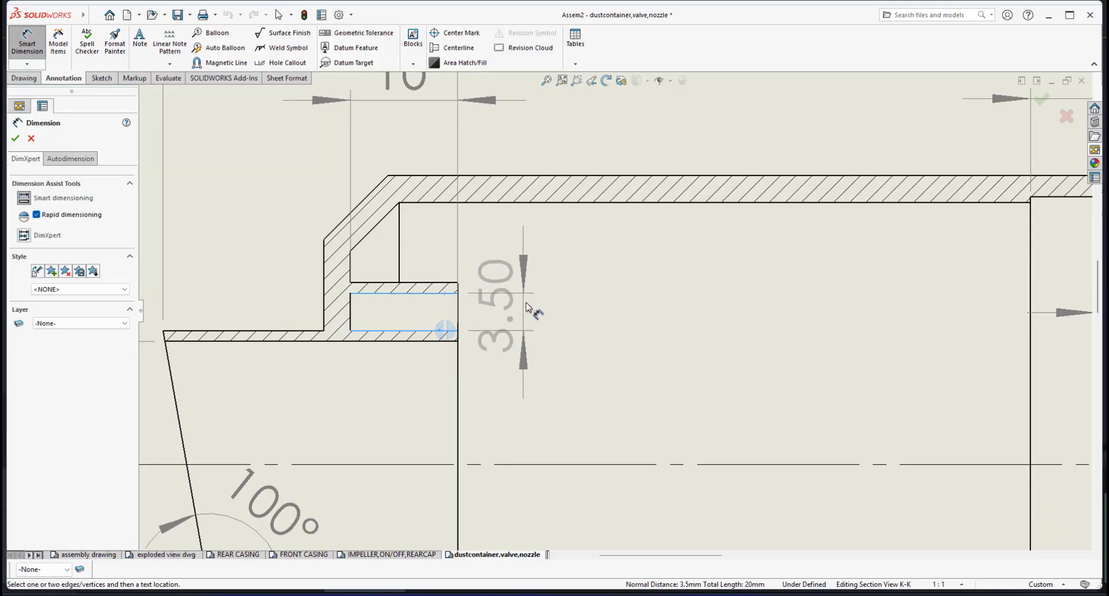
click(535, 307)
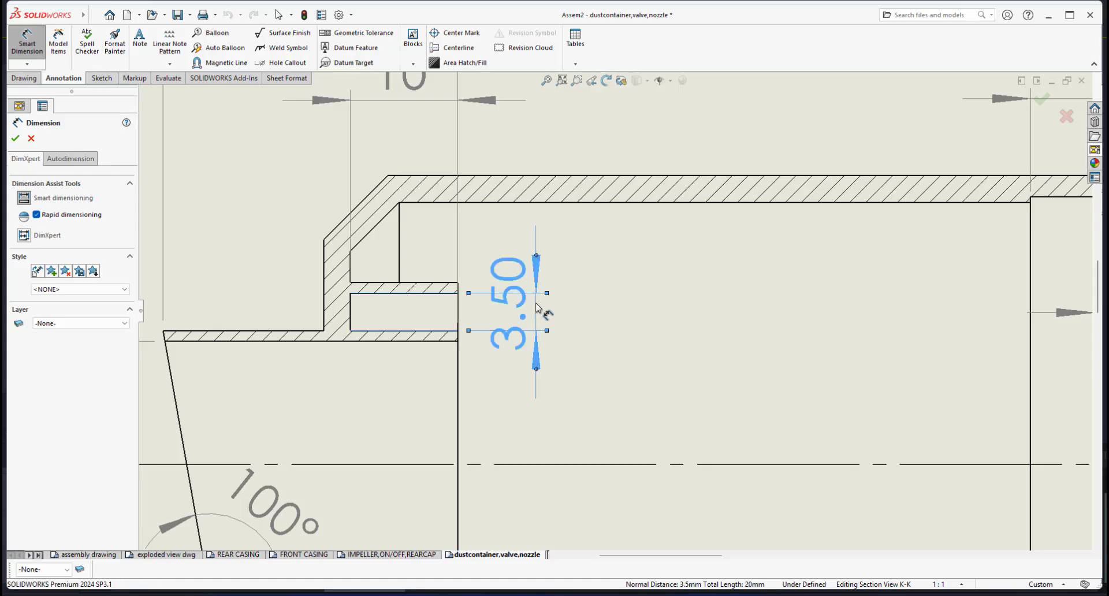
click(16, 138)
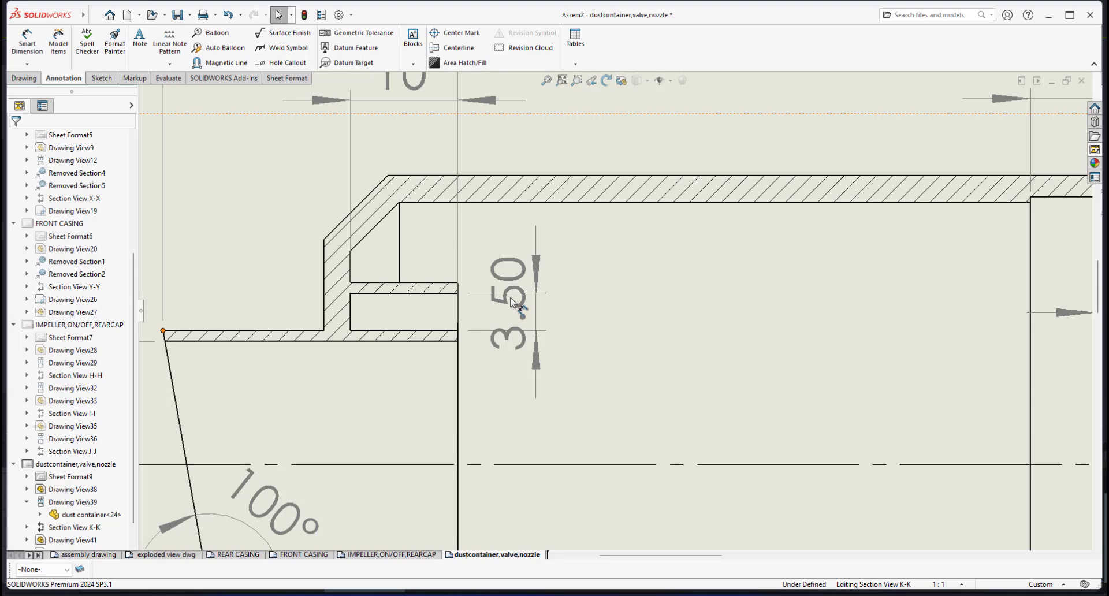
- Move the 3.50 dimension text in Section K-K below its extension lines so it clears the arrows
drag(516, 303, 516, 382)
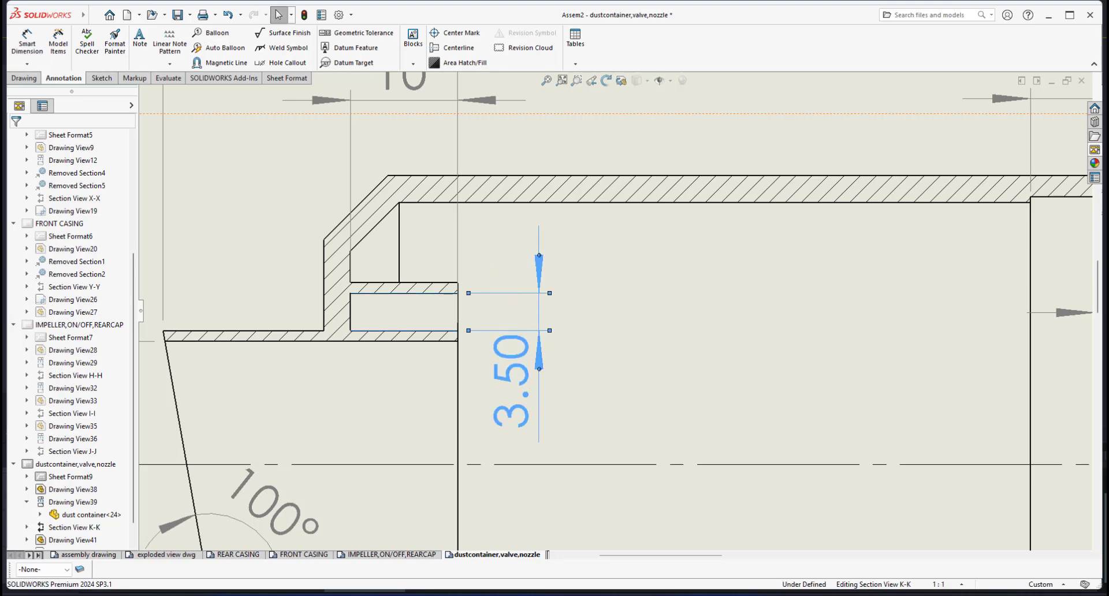
scroll(617, 349, up, 4)
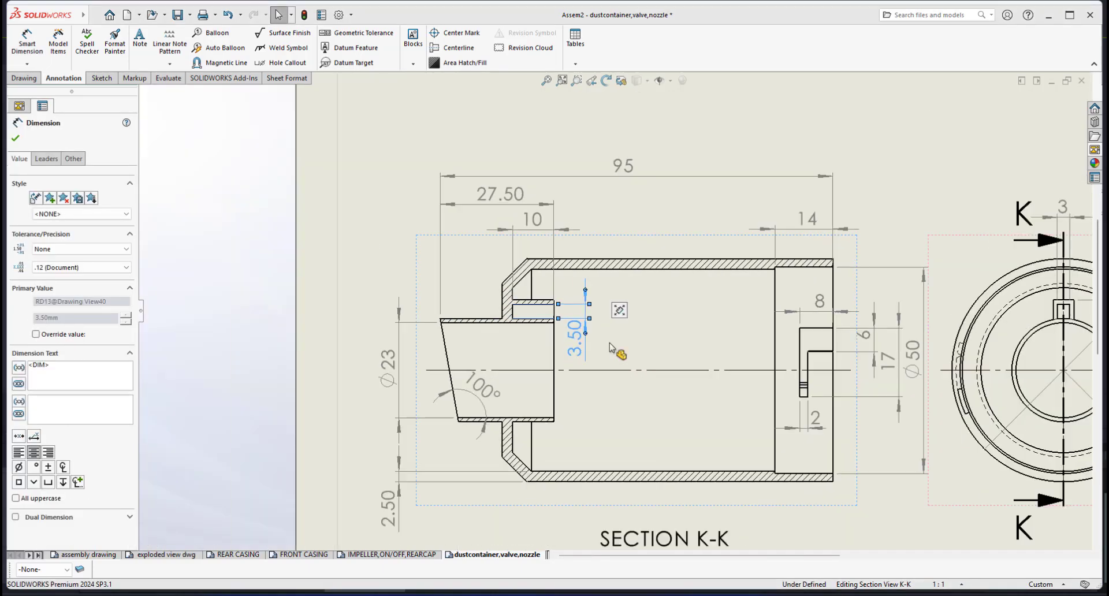
click(15, 138)
scroll(690, 331, up, 2)
scroll(689, 330, up, 3)
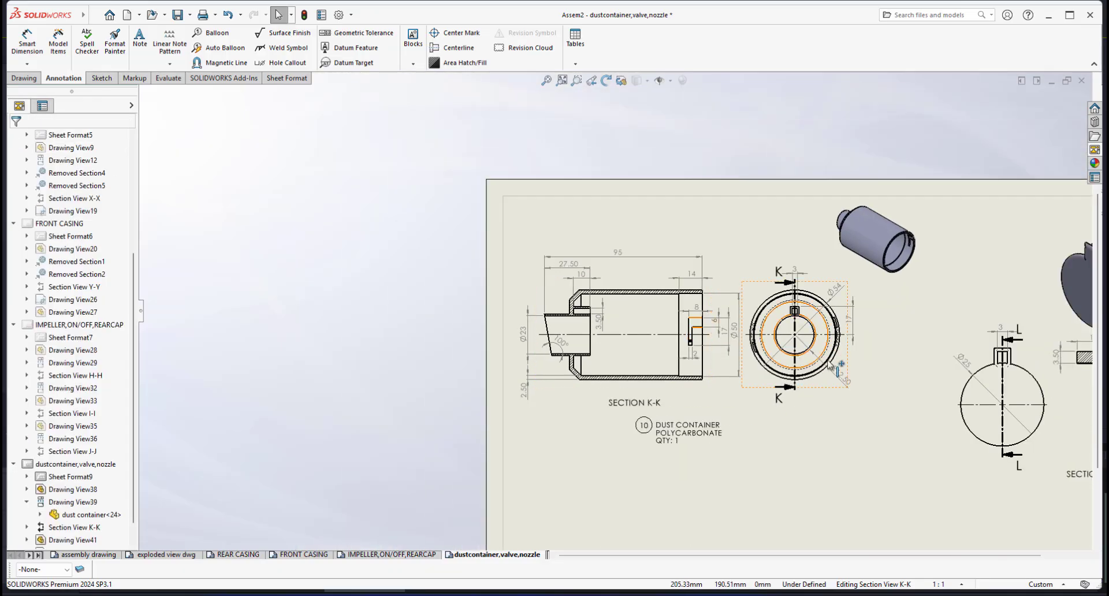
- Shift the 3.50 dimension in Section L-L slightly closer to the valve's stem
scroll(792, 350, down, 3)
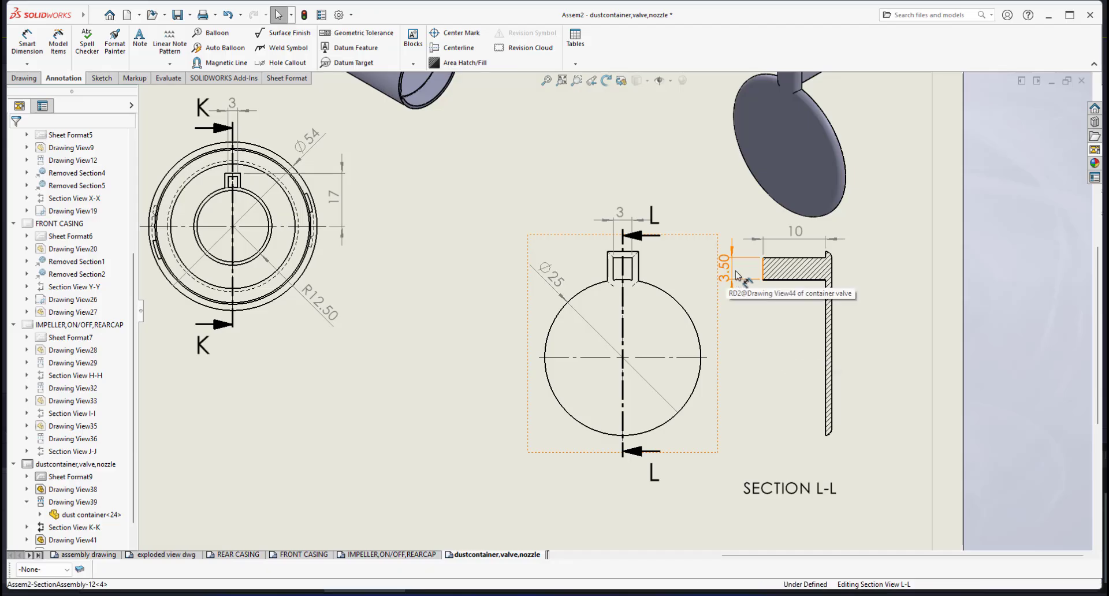
click(731, 277)
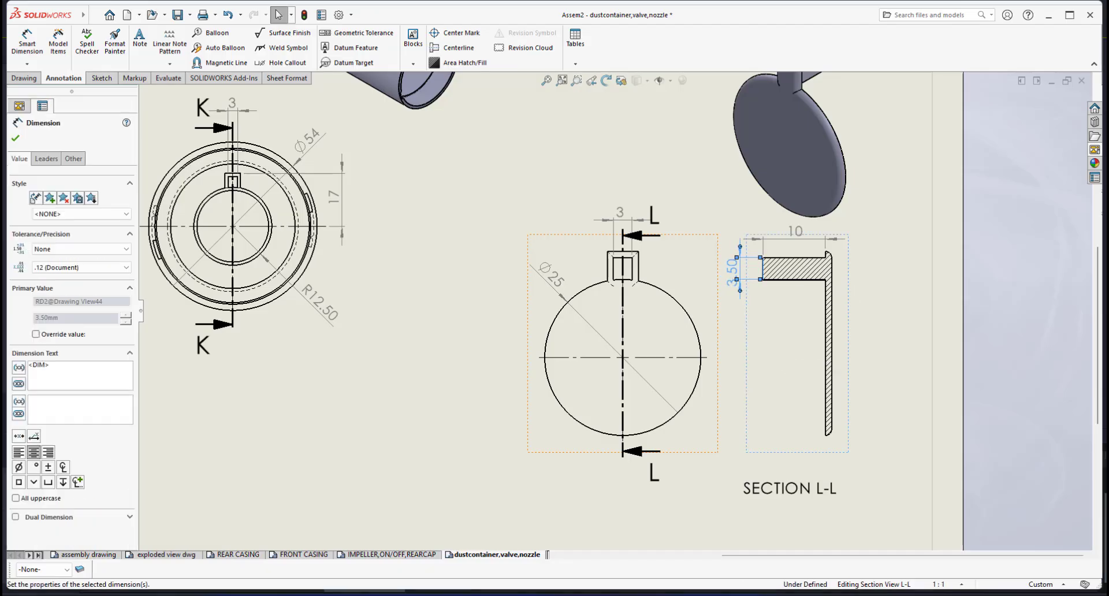
click(759, 323)
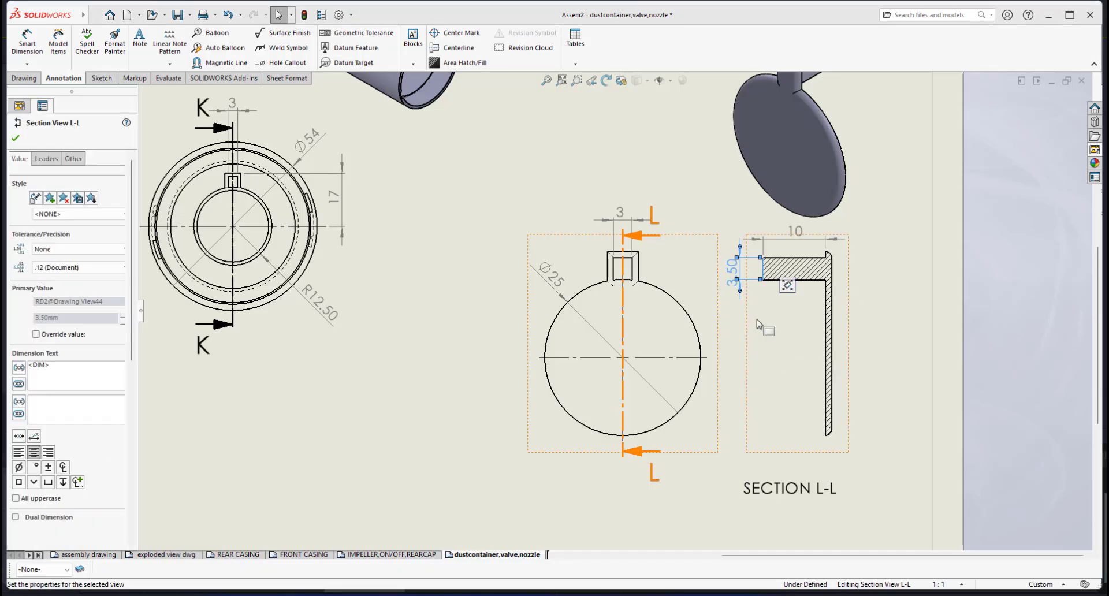
scroll(759, 323, up, 3)
- Dimension the valve disc's thickness in Section L-L, placing the dimension below the disc
scroll(732, 325, down, 1)
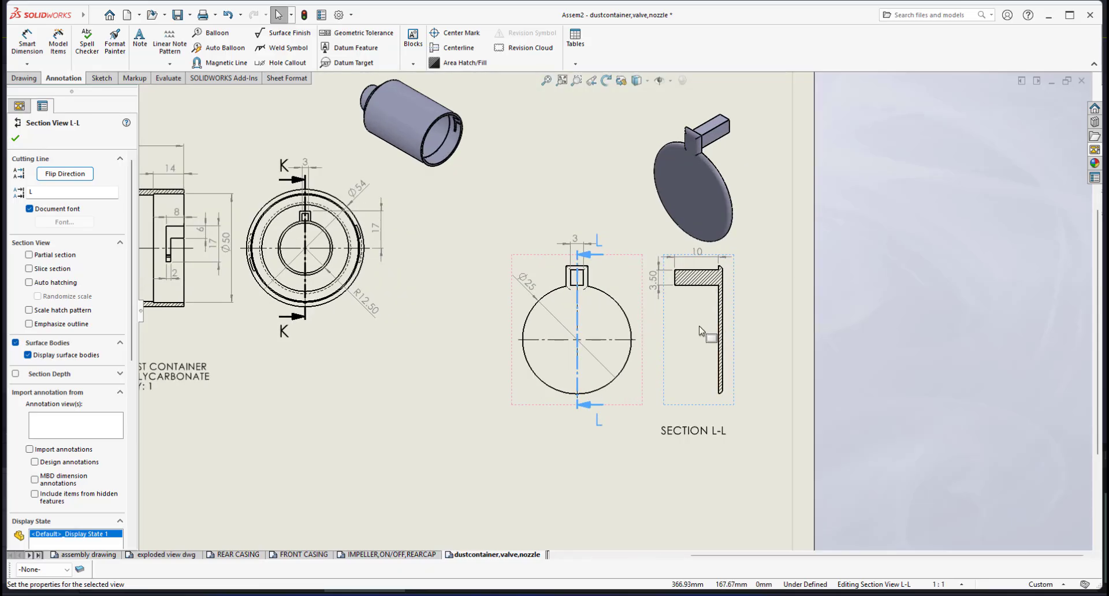
scroll(696, 333, down, 1)
scroll(708, 361, down, 1)
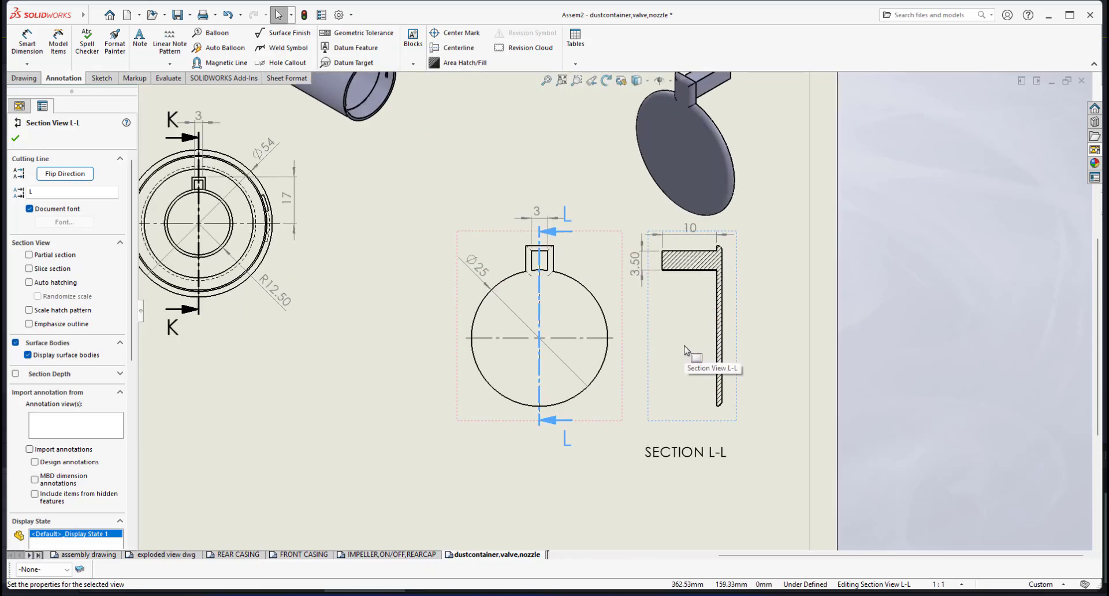
click(21, 46)
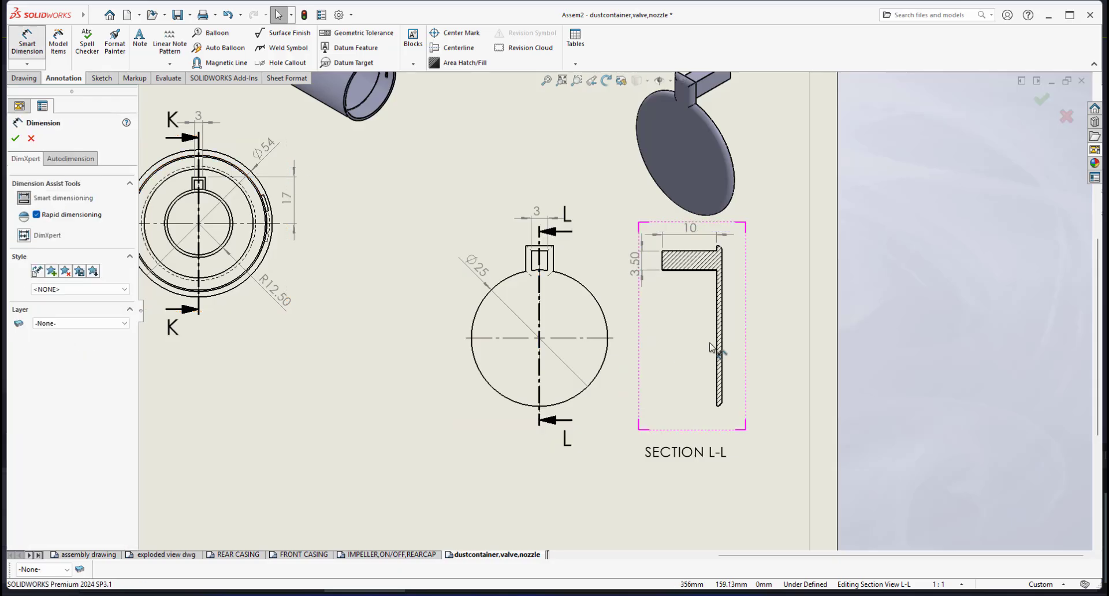
scroll(723, 347, down, 2)
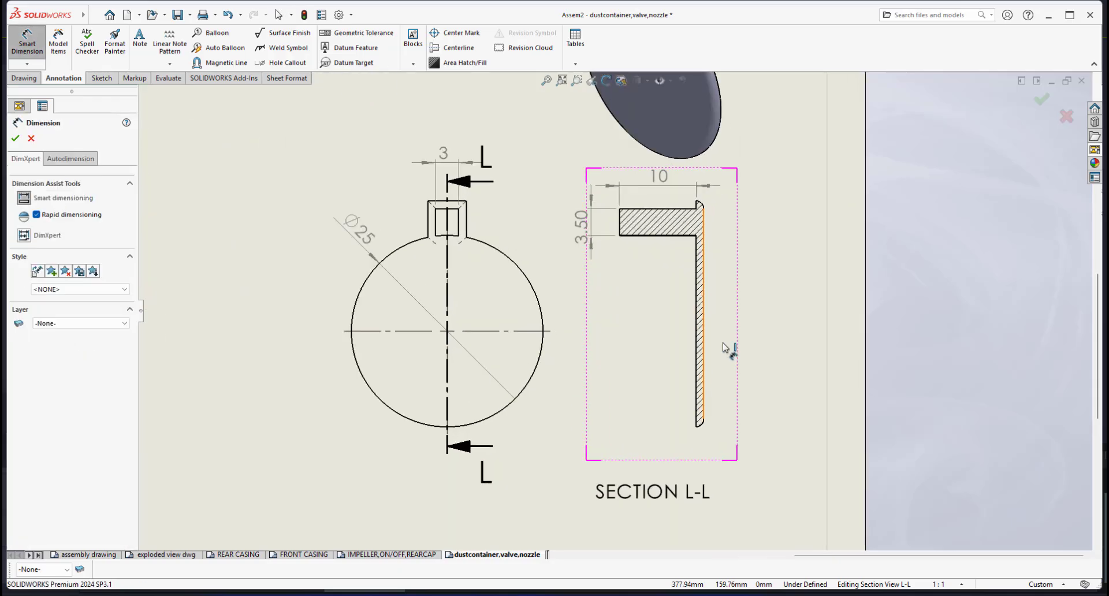
click(698, 360)
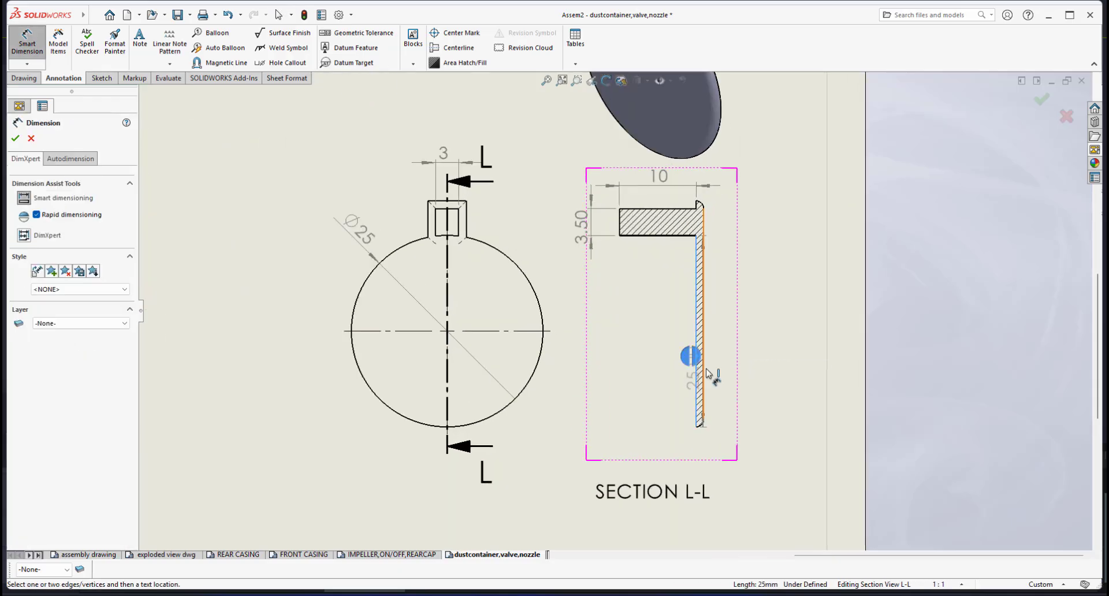
click(704, 365)
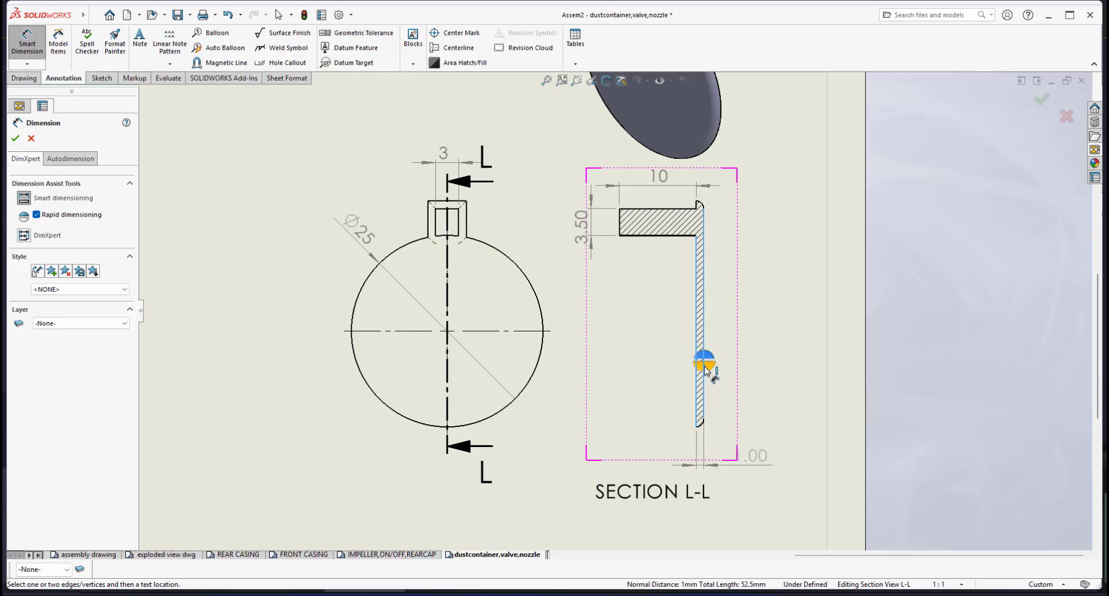
click(723, 455)
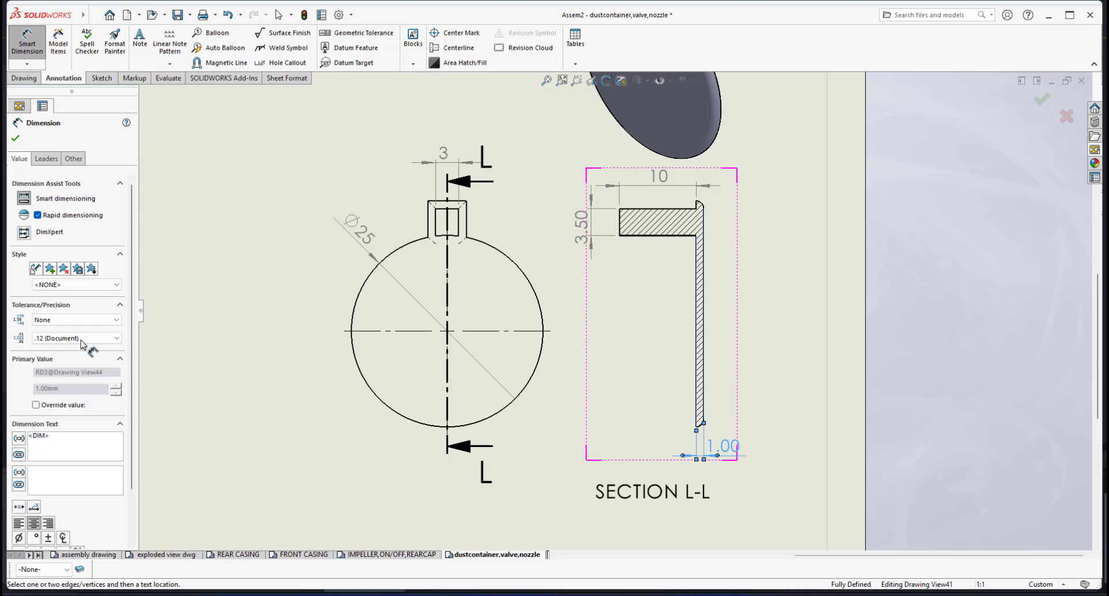
- Set the precision of the disc thickness dimension to None and save the drawing
click(82, 338)
click(43, 348)
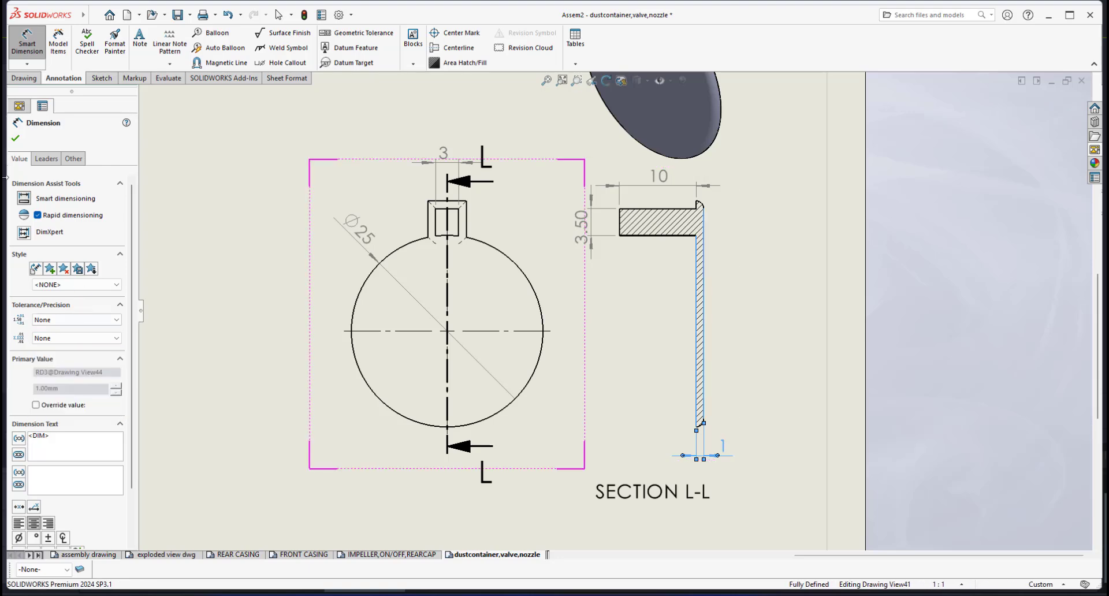
key(Escape)
scroll(475, 308, up, 5)
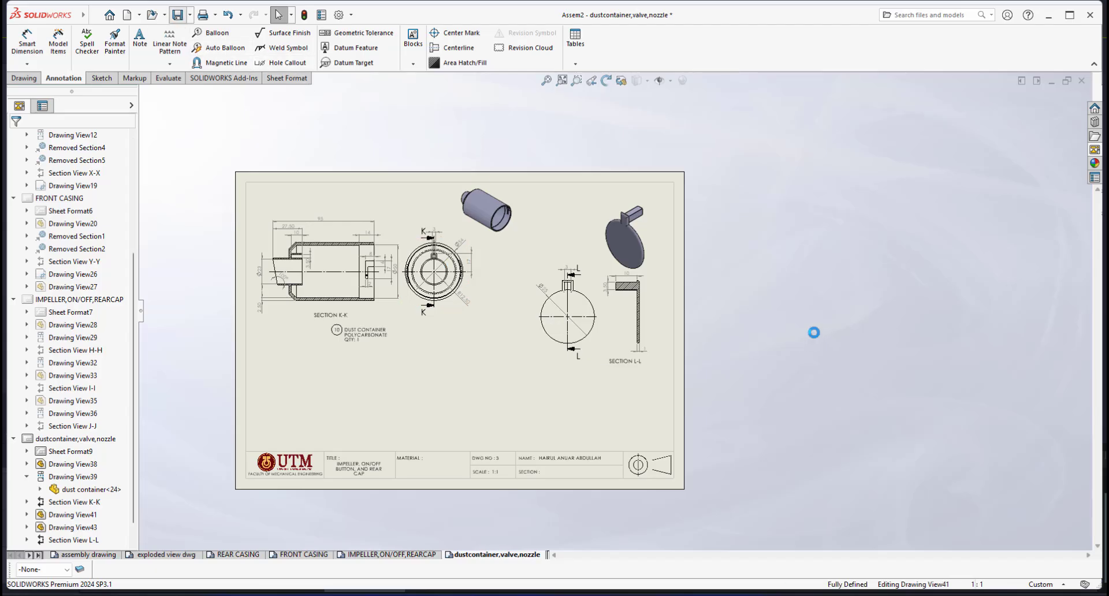
- Copy the dust container's balloon and note and paste them below the valve's front view
scroll(585, 302, down, 2)
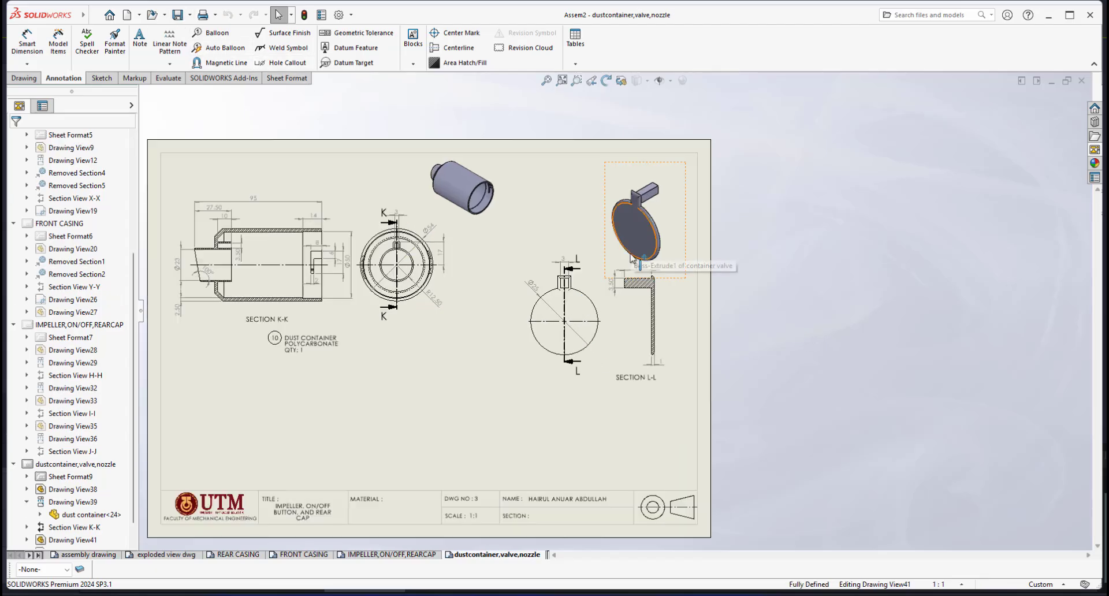
scroll(657, 230, down, 1)
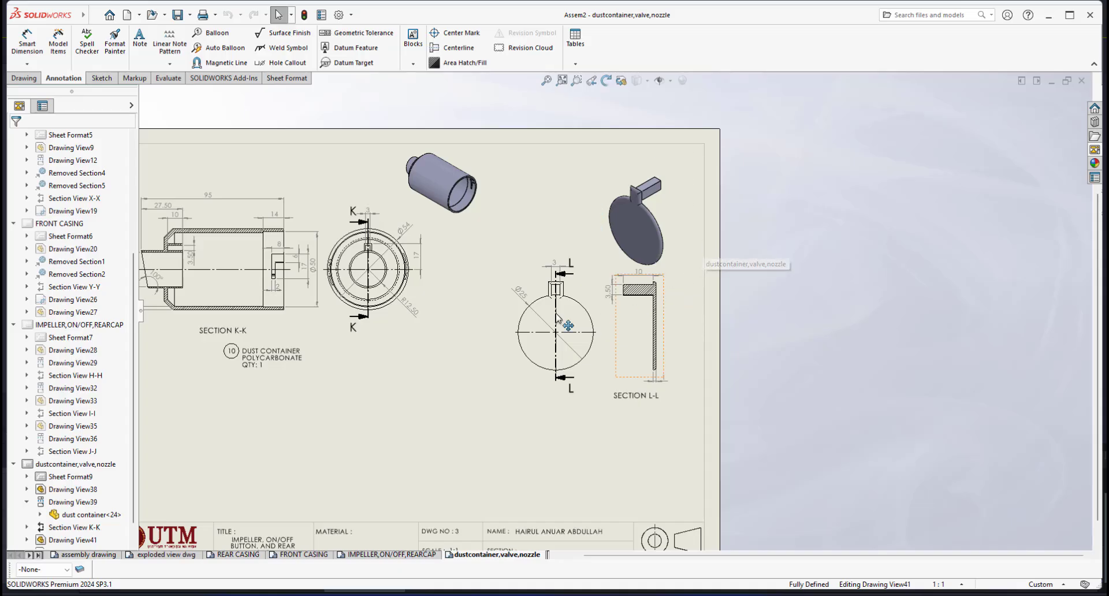
scroll(388, 344, up, 2)
scroll(385, 343, down, 2)
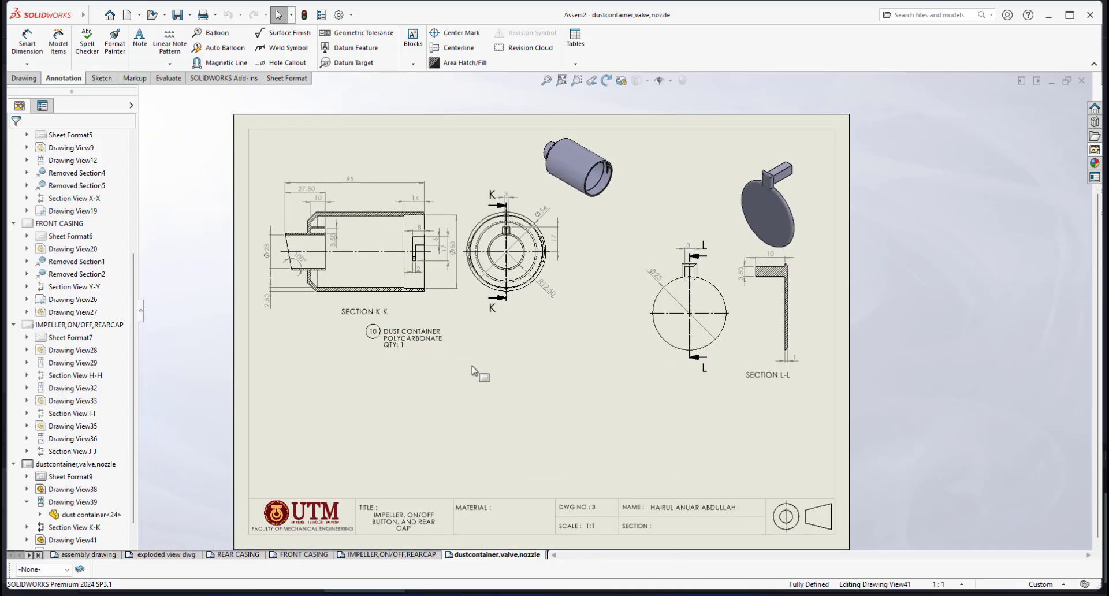
drag(472, 368, 343, 313)
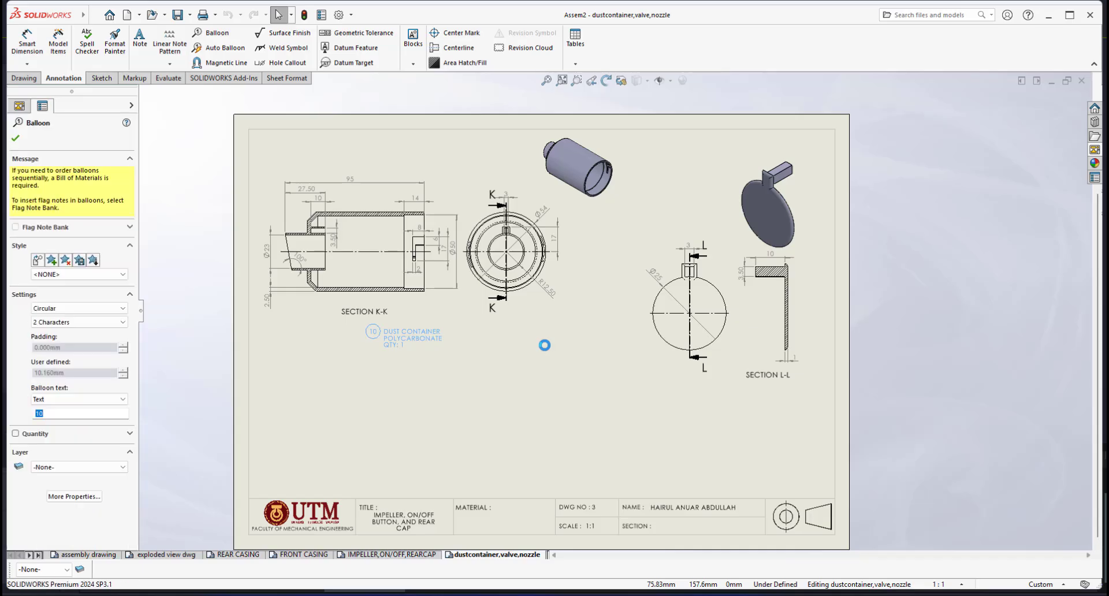
click(726, 415)
key(ctrl+v)
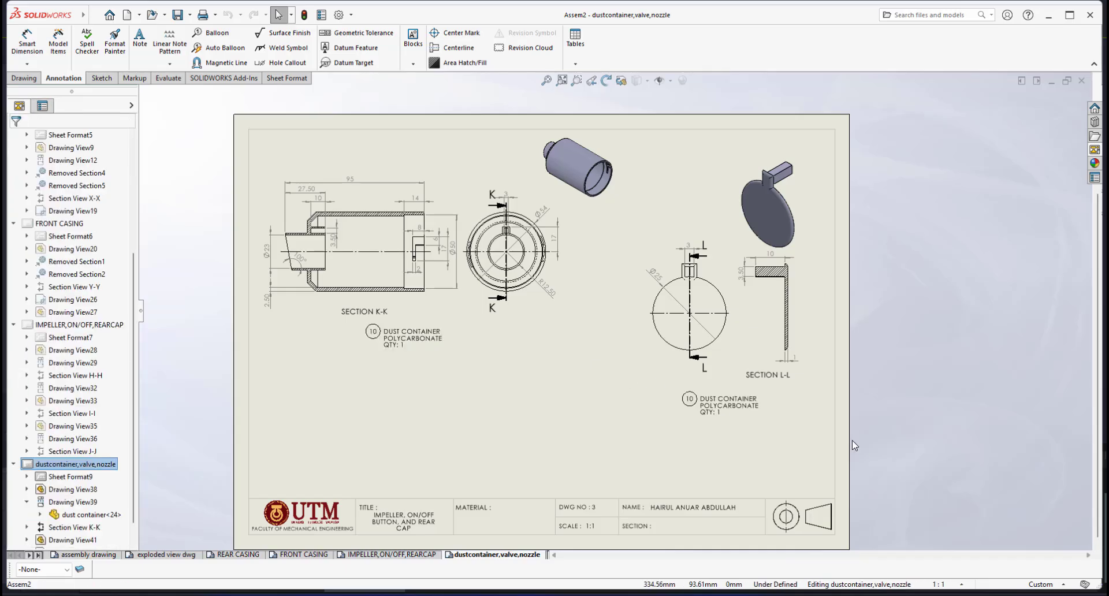
- Look up the dust container valve's item number in the parts list on the exploded view sheet
key(f)
click(221, 558)
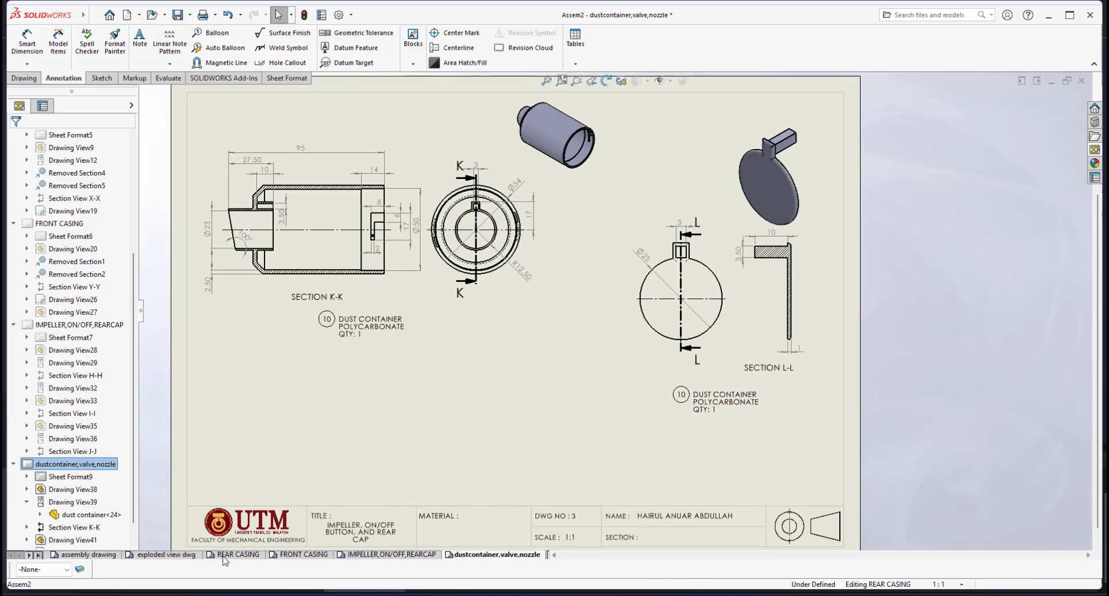
scroll(510, 364, up, 4)
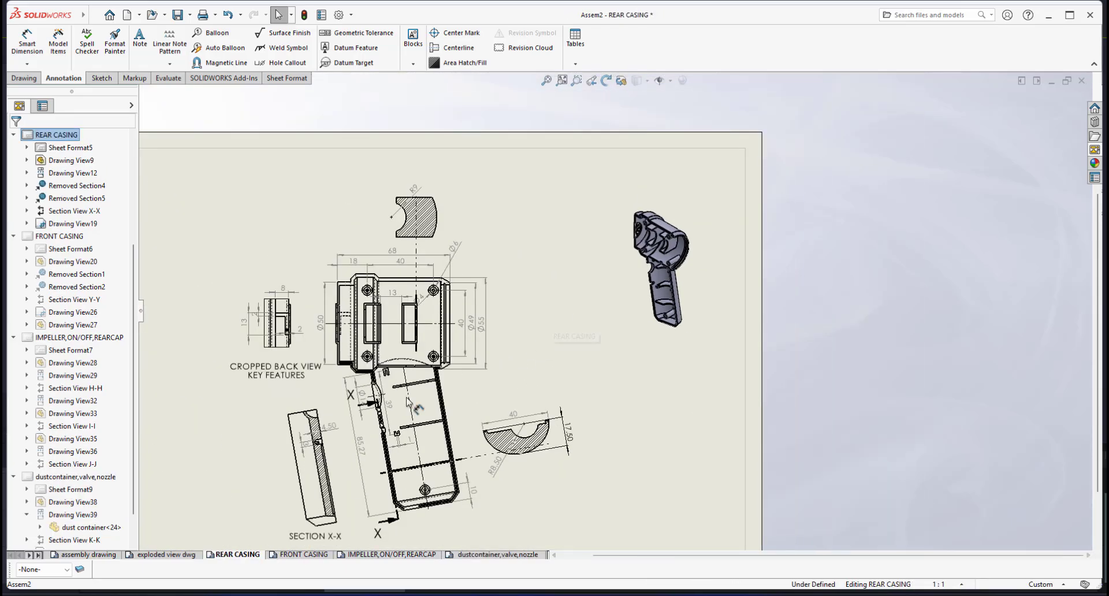
click(171, 558)
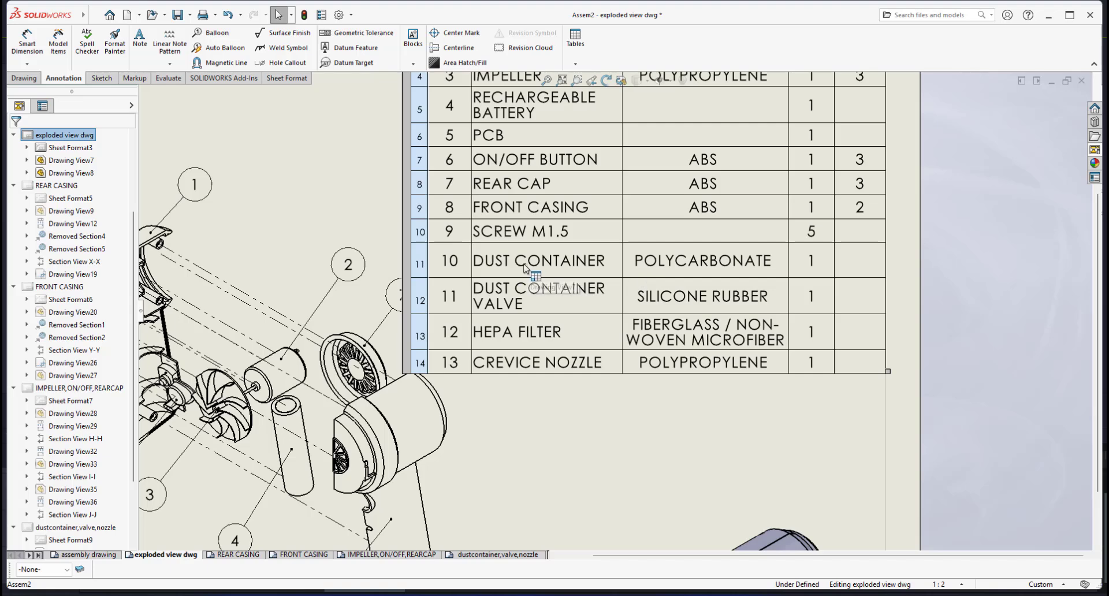
- Set the text of the copied balloon below the valve view on the dustcontainer,valve,nozzle sheet to 11
click(481, 555)
click(681, 394)
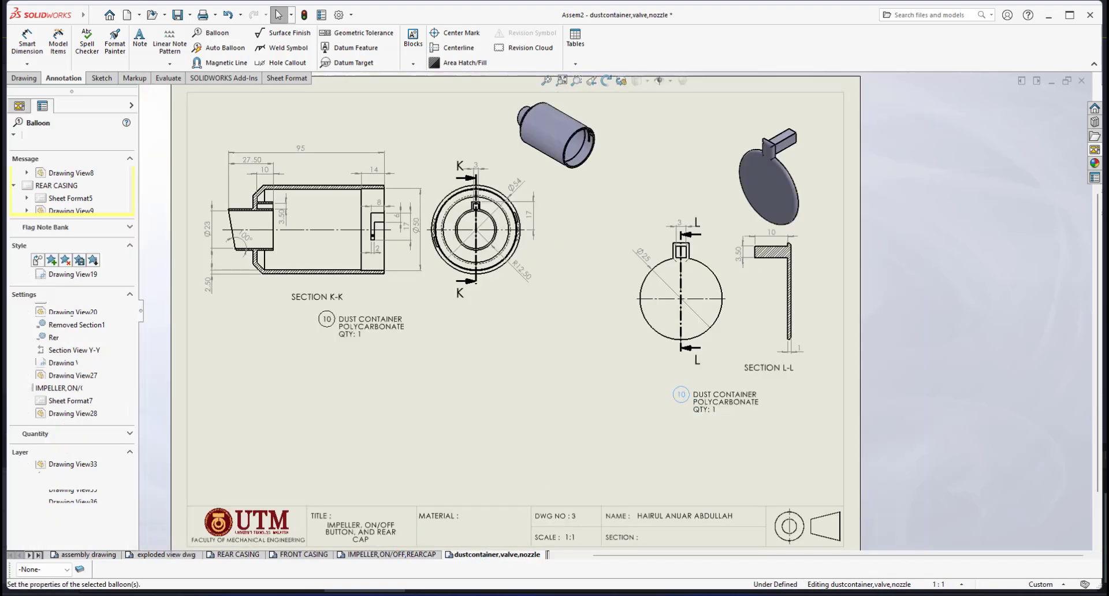
double_click(45, 411)
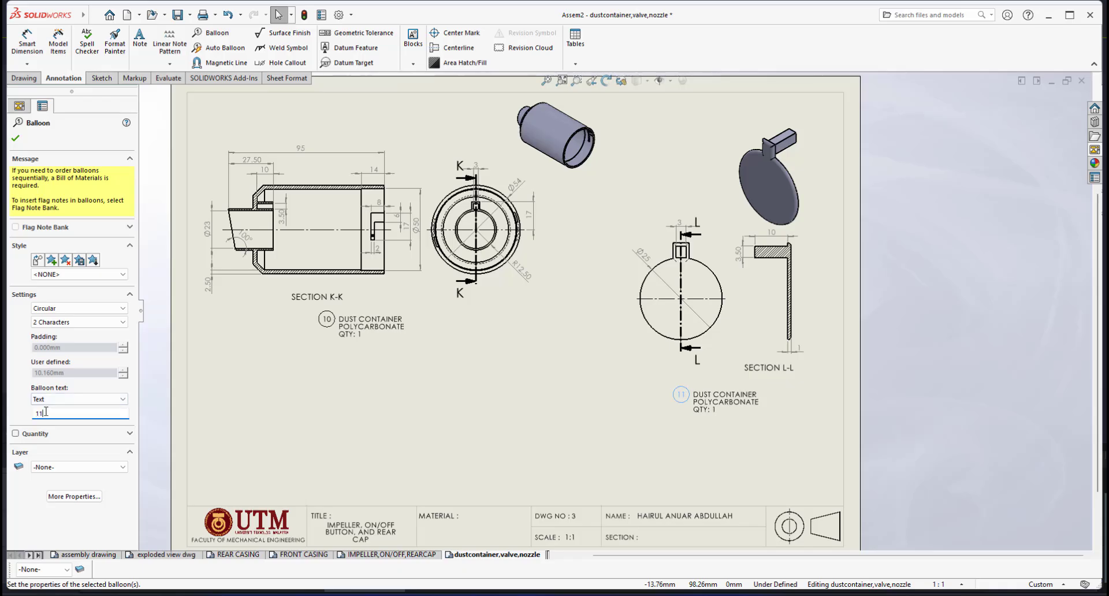
click(335, 423)
- Extend the first line of the copied note beside balloon 11 to read DUST CONTAINER VALVE
scroll(736, 394, down, 1)
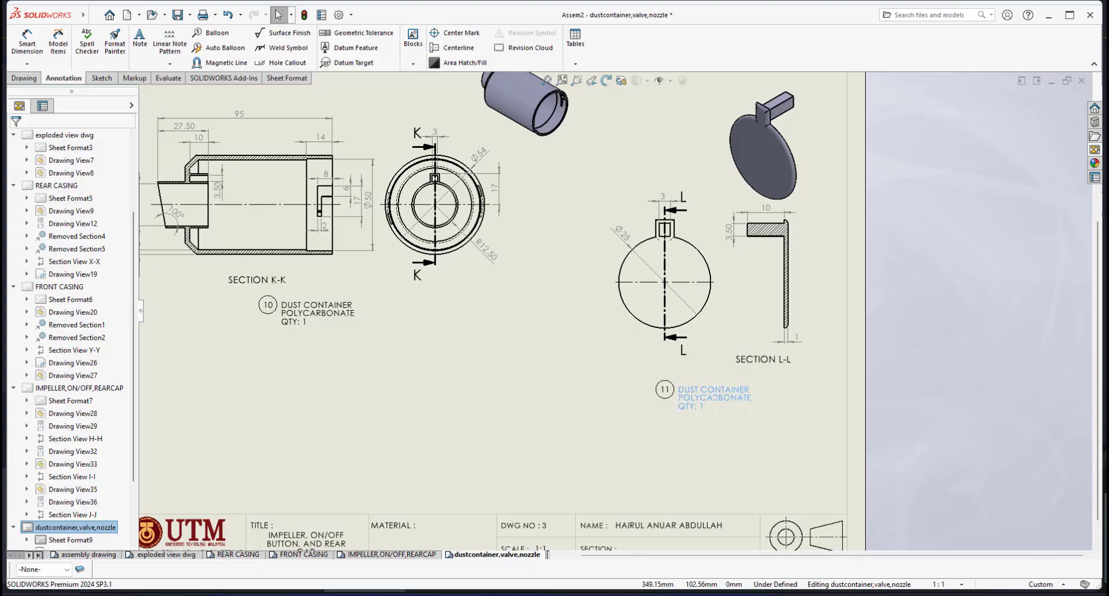
double_click(706, 397)
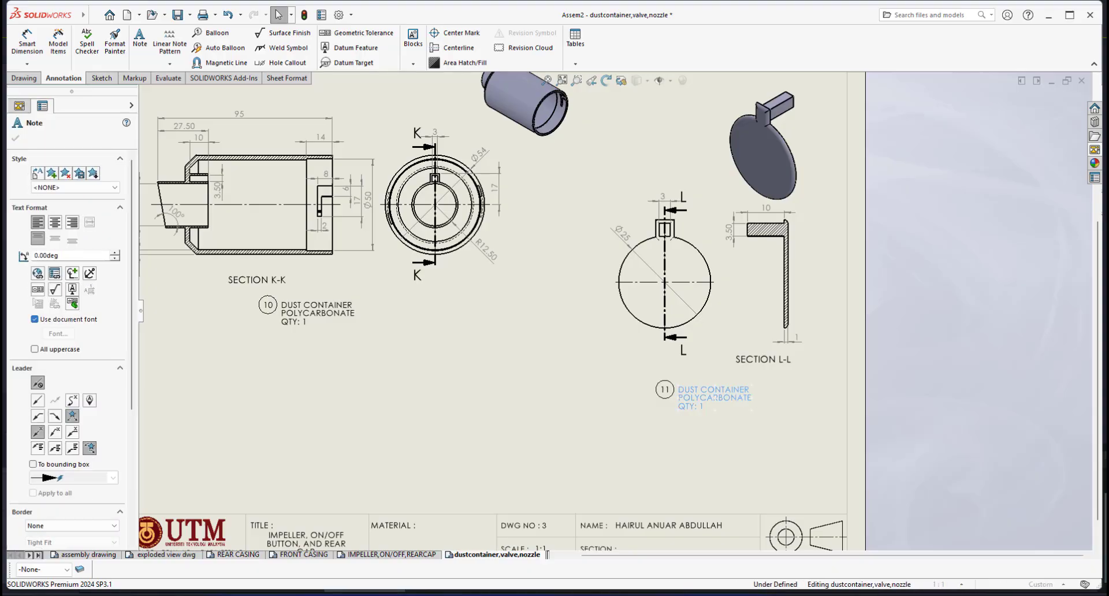
click(757, 401)
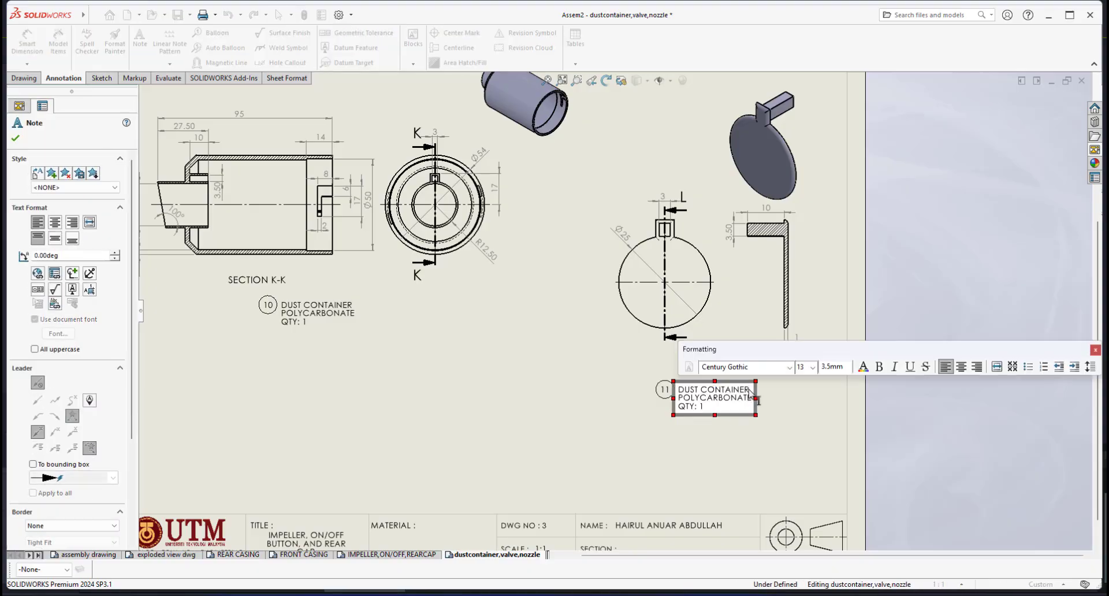
text(VALVE)
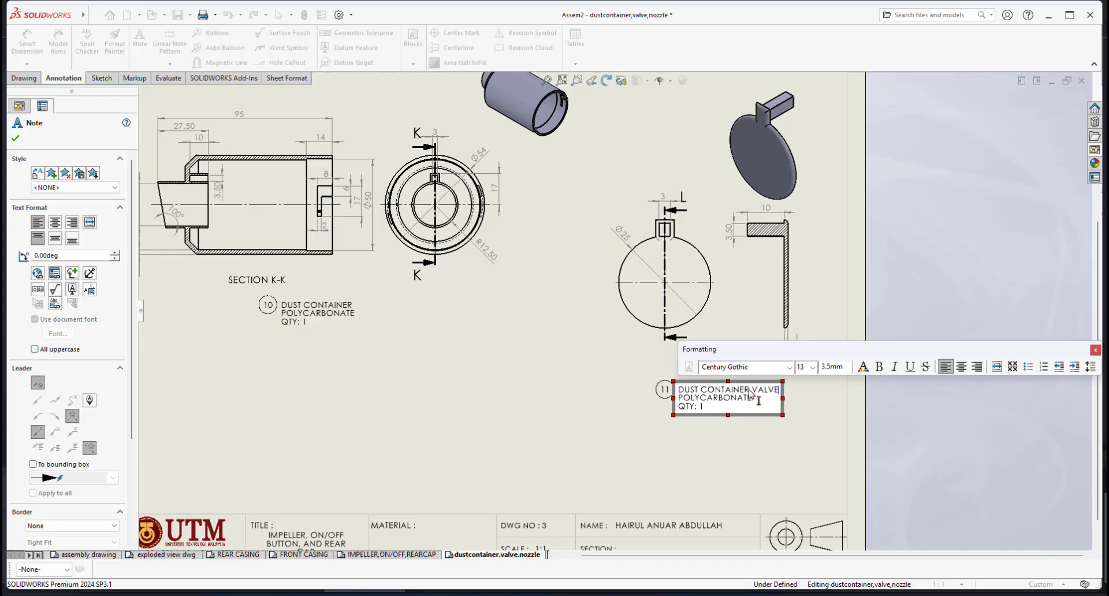
click(749, 444)
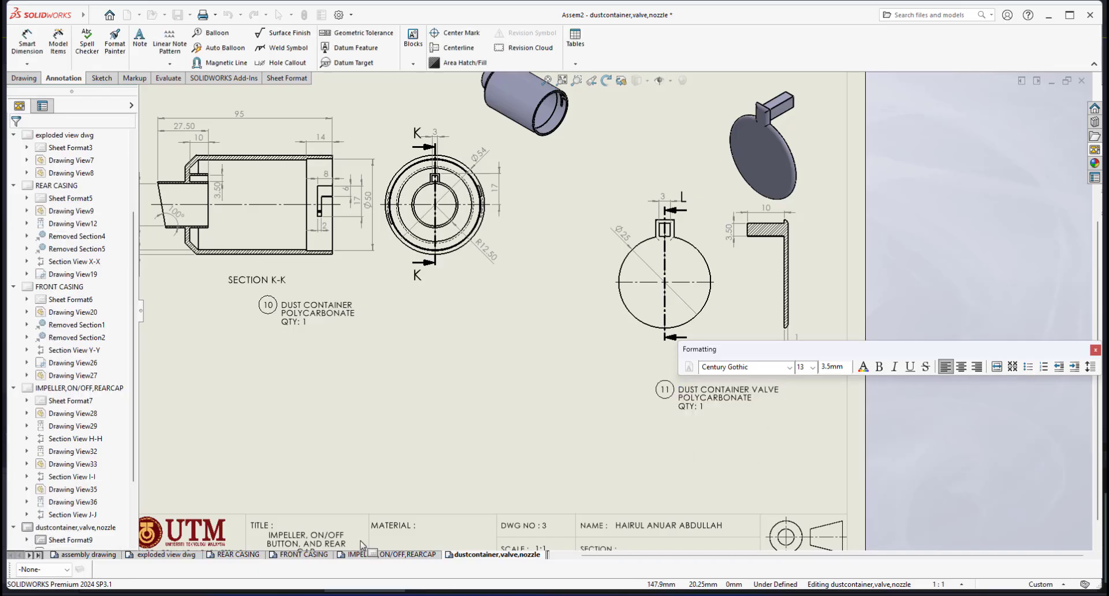
- Copy the SILICONE RUBBER material text of item 11 from the parts list on the exploded view sheet
click(173, 555)
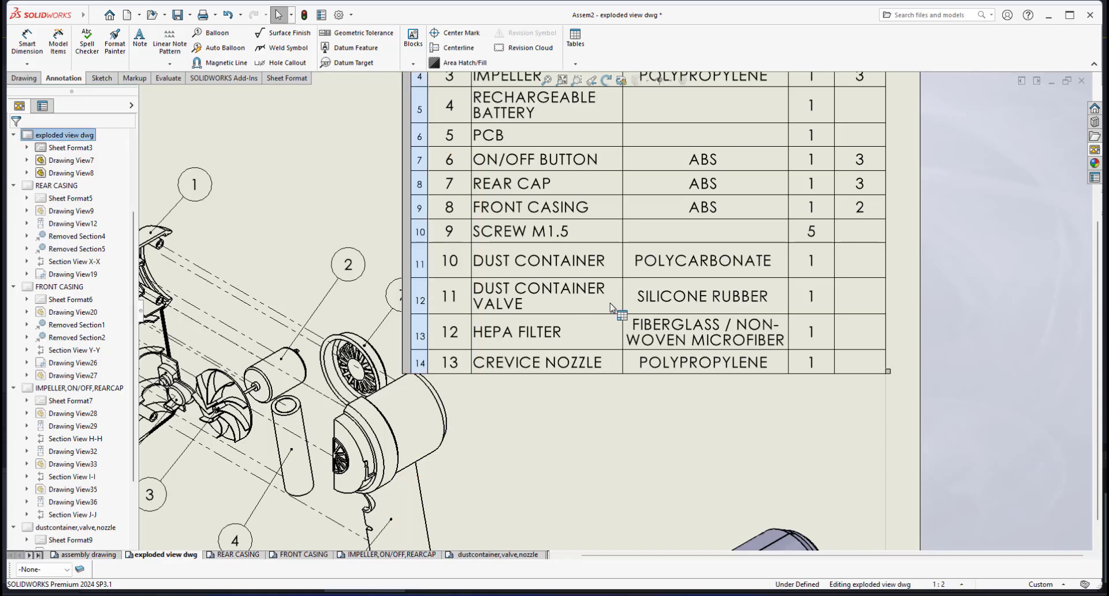
click(637, 298)
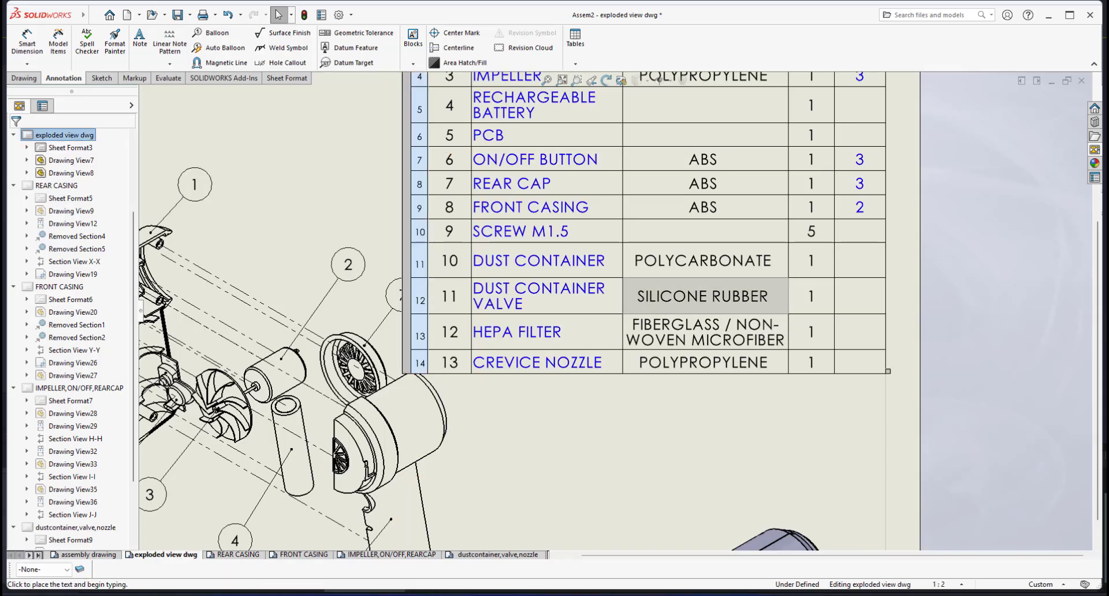
double_click(637, 288)
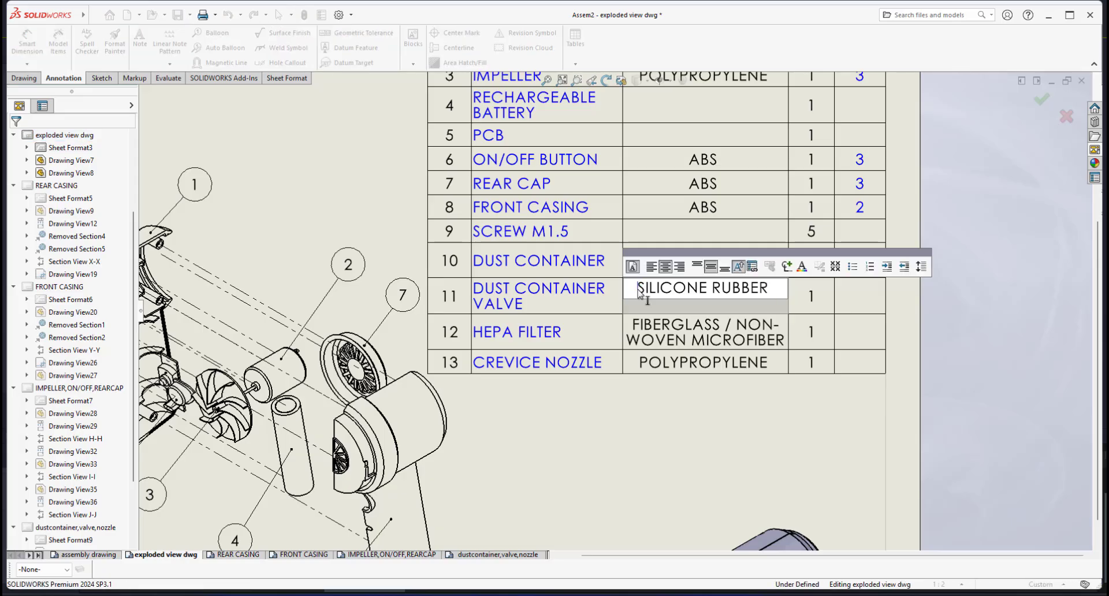
drag(637, 289, 773, 291)
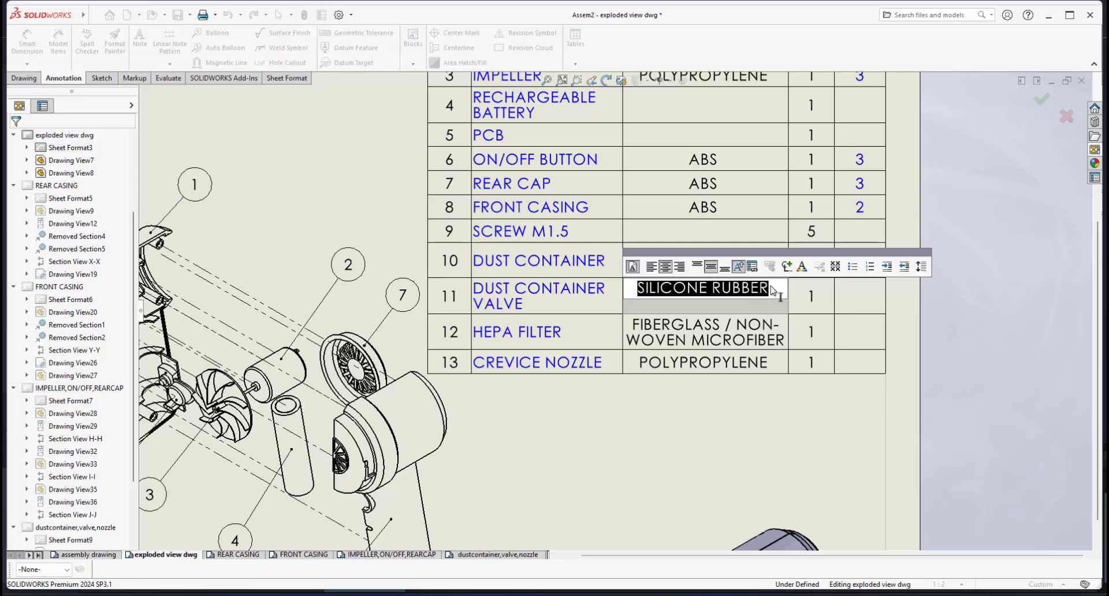
- Replace POLYCARBONATE in the note beside balloon 11 on the dustcontainer,valve,nozzle sheet with the copied Silicone Rubber text
click(489, 555)
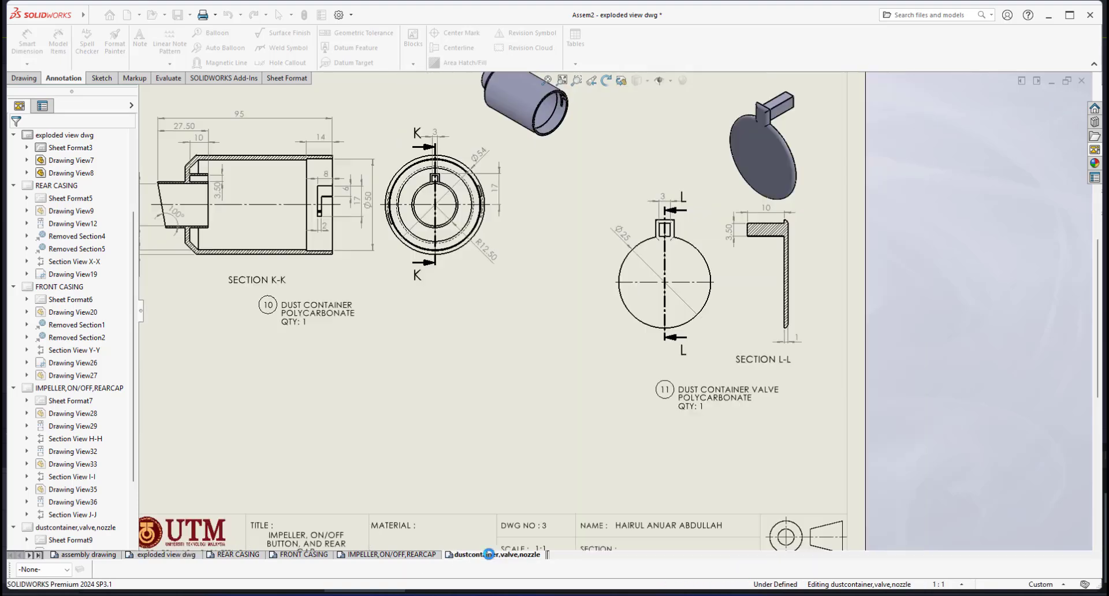
click(743, 405)
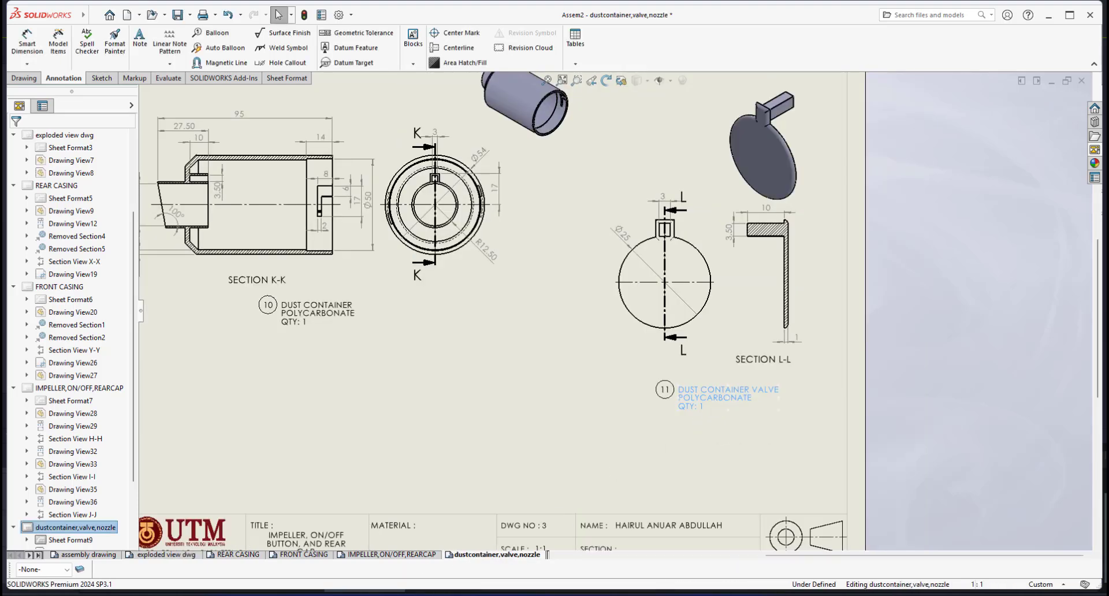
double_click(697, 403)
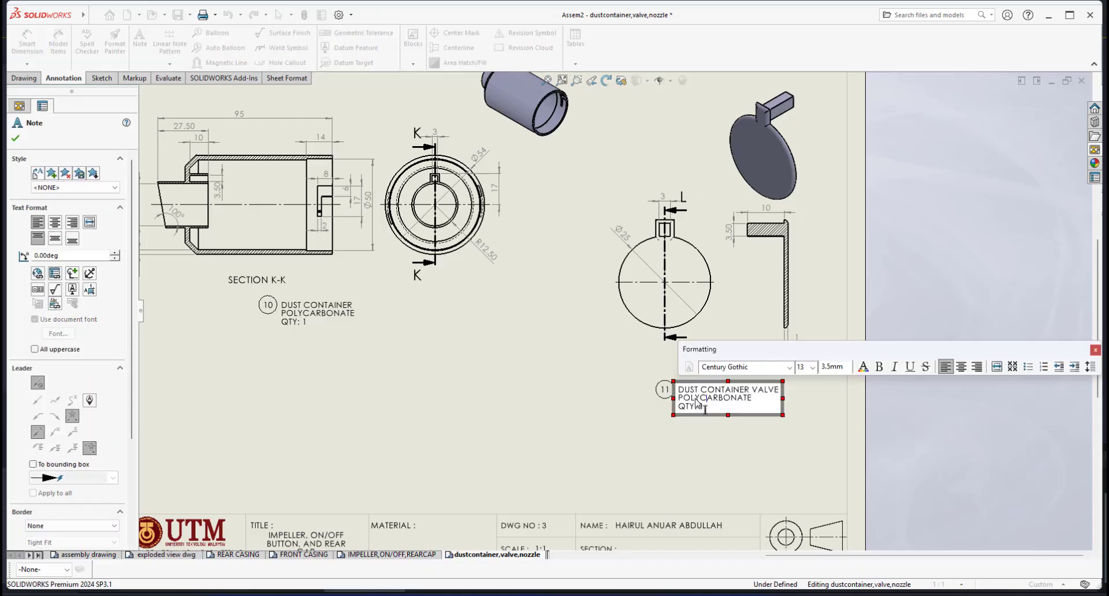
drag(680, 401, 752, 403)
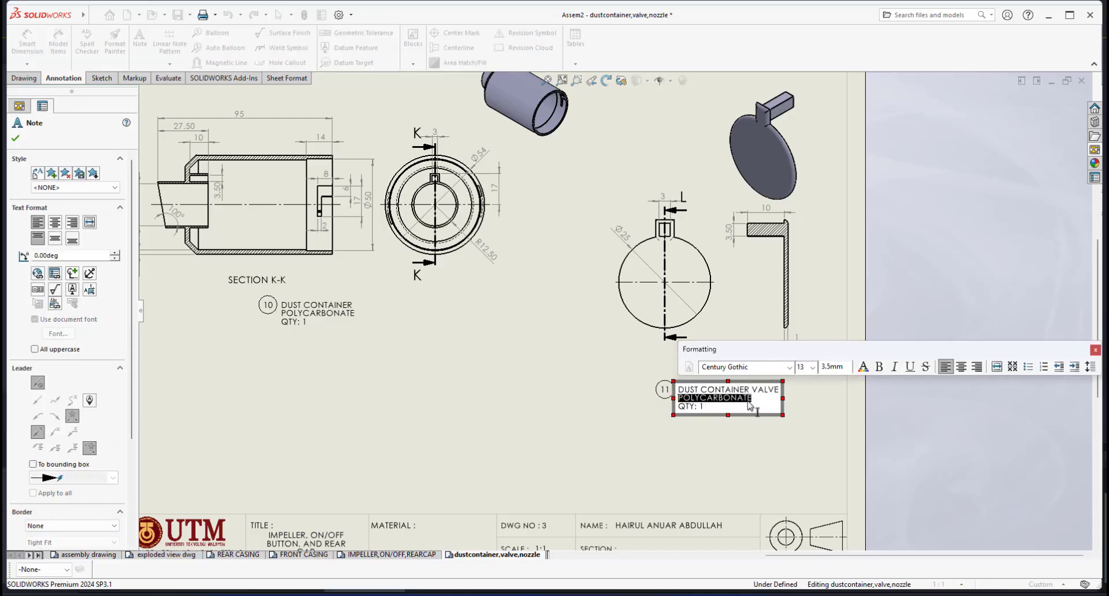
text(Silicone Rubber)
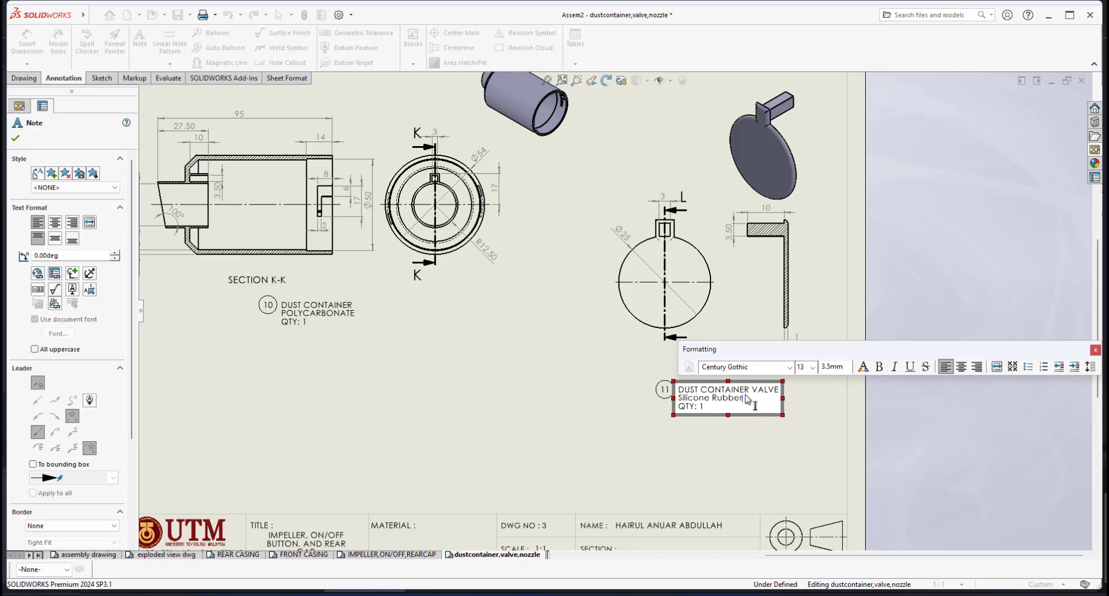
- Rewrite the material line of the dust container valve note in capitals as SILICONE RUBBER and finish editing the note
drag(745, 395, 738, 399)
click(750, 404)
drag(889, 345, 785, 321)
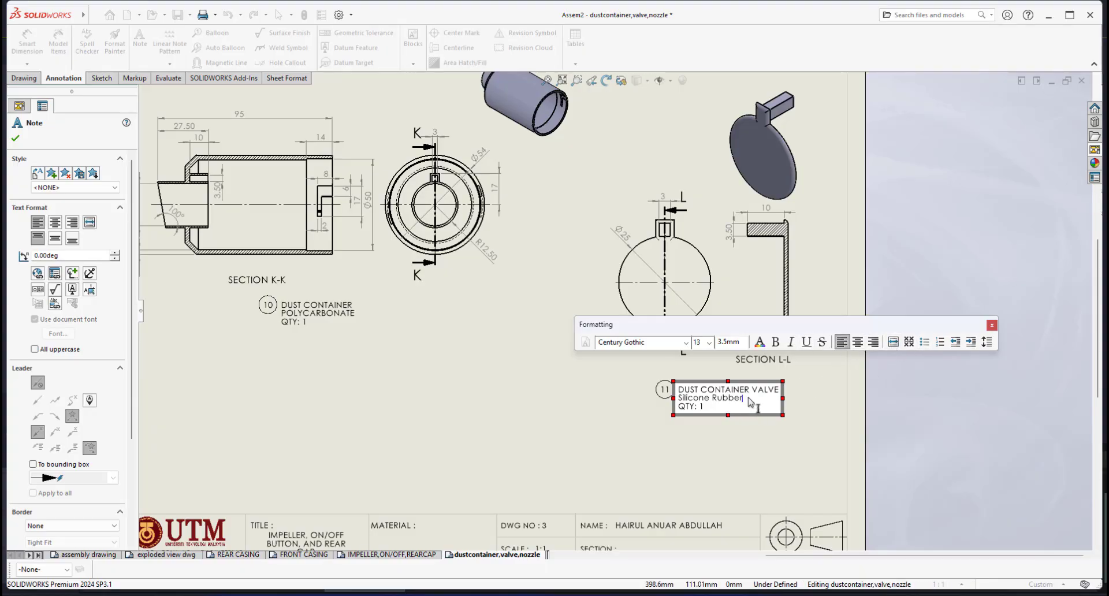
drag(723, 402, 672, 398)
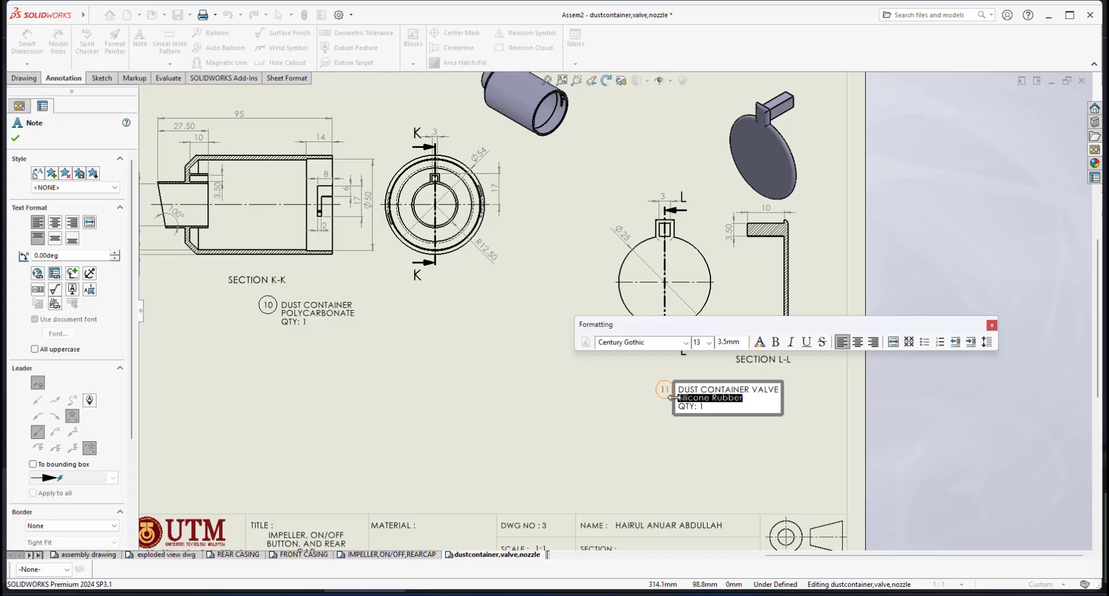
text(Sil)
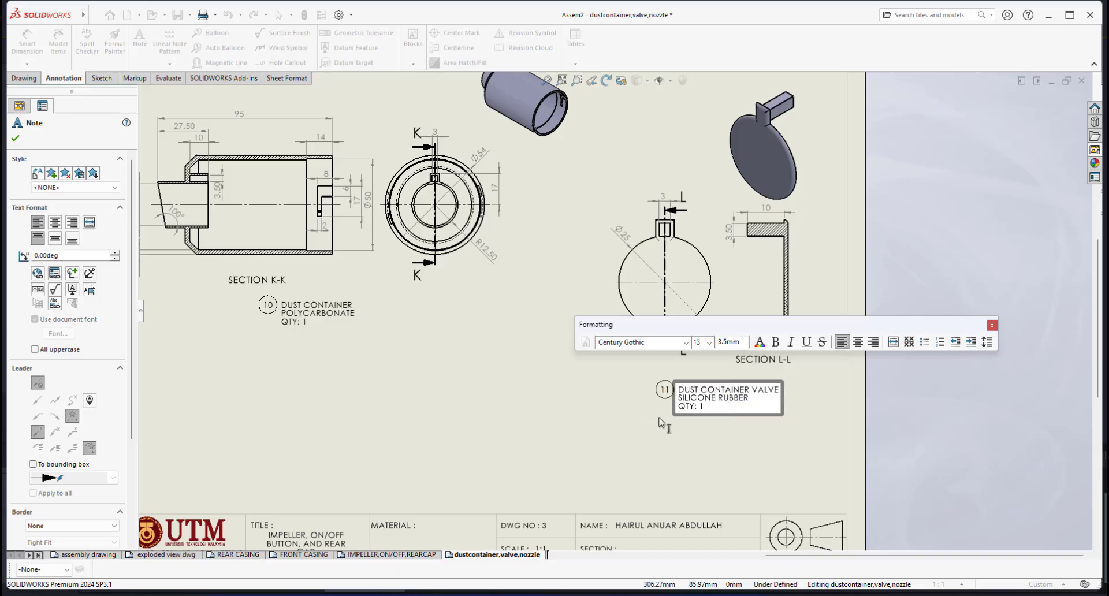
click(708, 434)
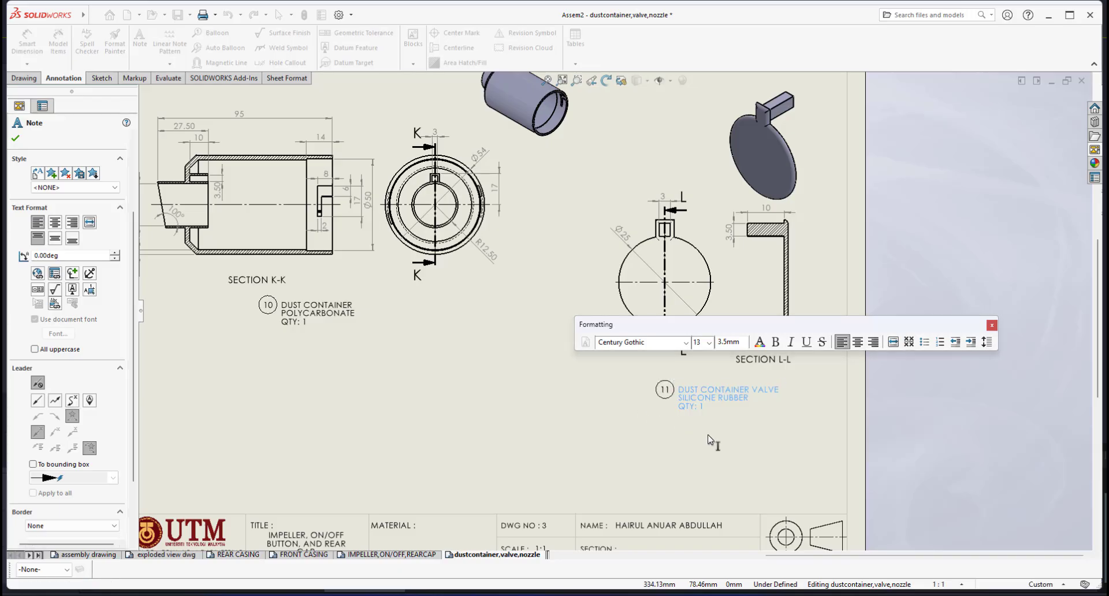
- Shift balloon 11 slightly away from its note and save the drawing
click(668, 397)
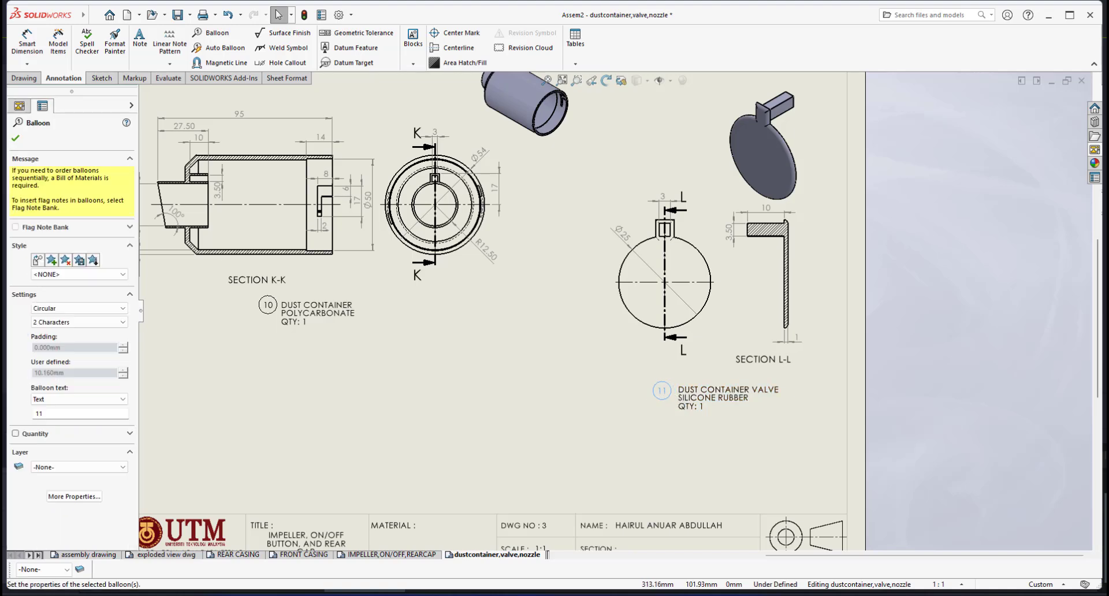
scroll(714, 283, down, 3)
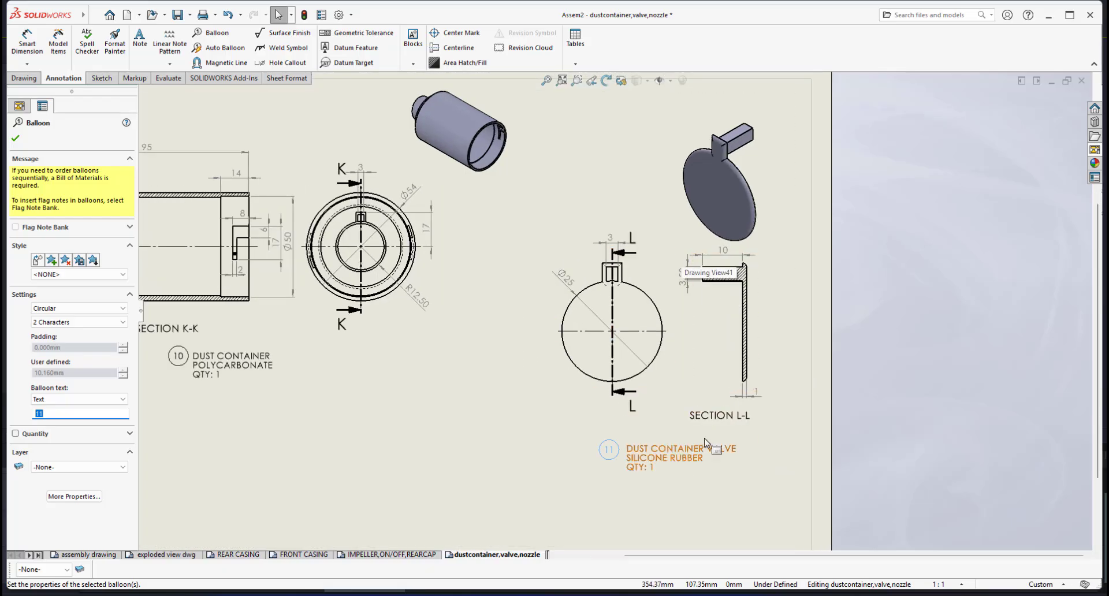
scroll(596, 385, up, 3)
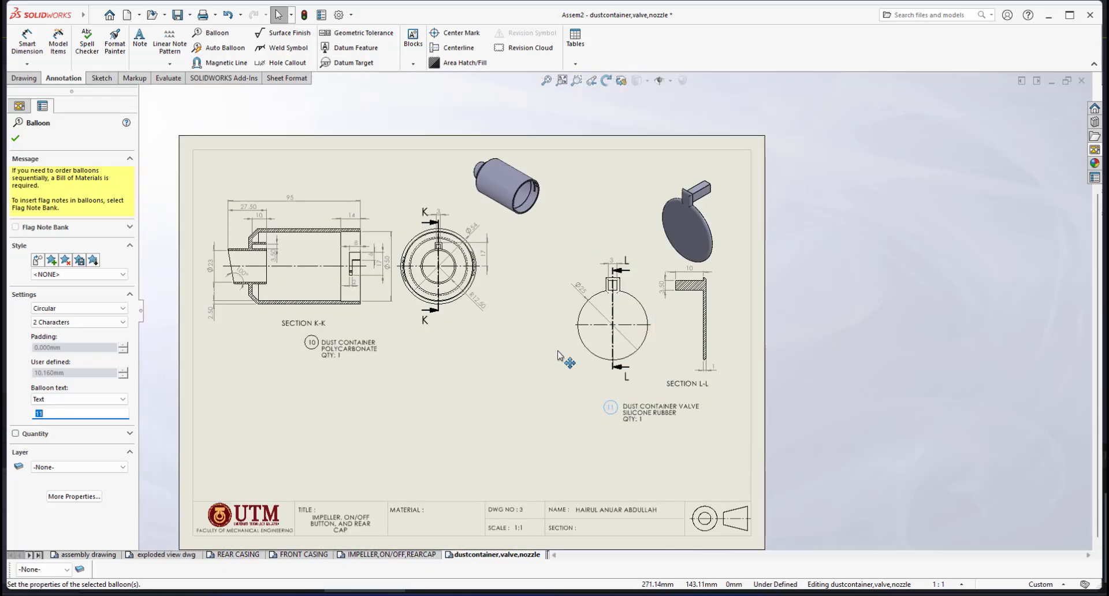
click(179, 15)
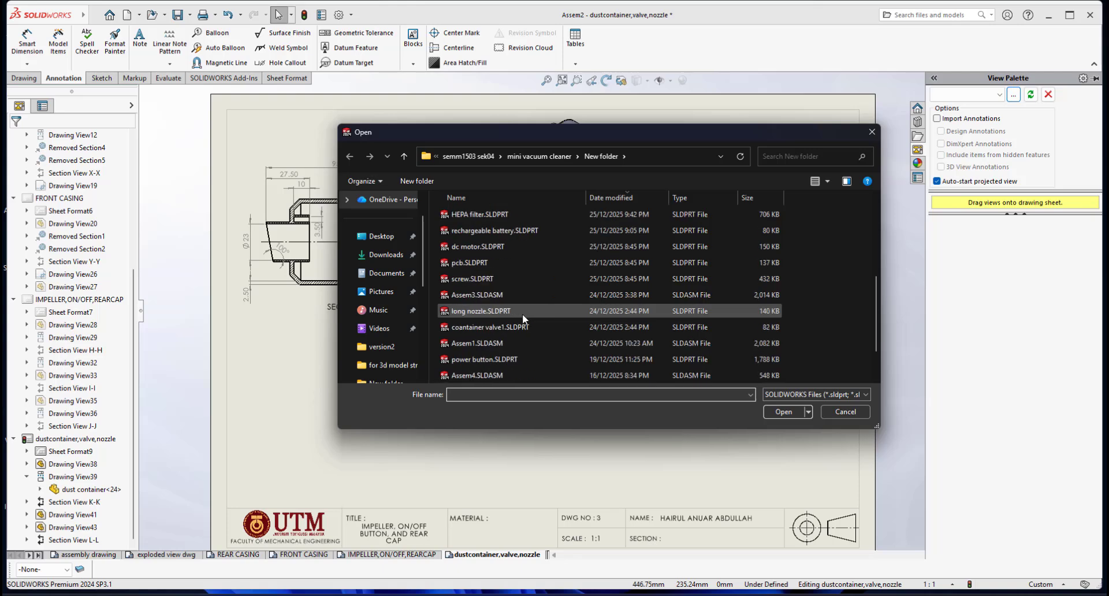
- Insert the Top view of crevice nozzle.SLDPRT partly off the sheet's lower-left edge, without adding any projected views
click(479, 312)
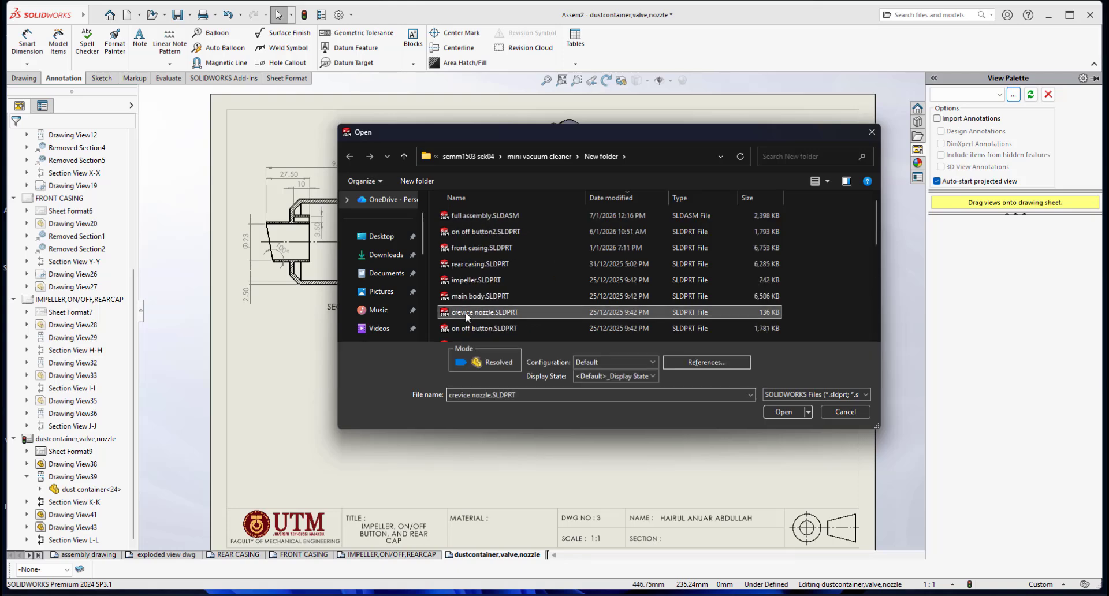
click(784, 411)
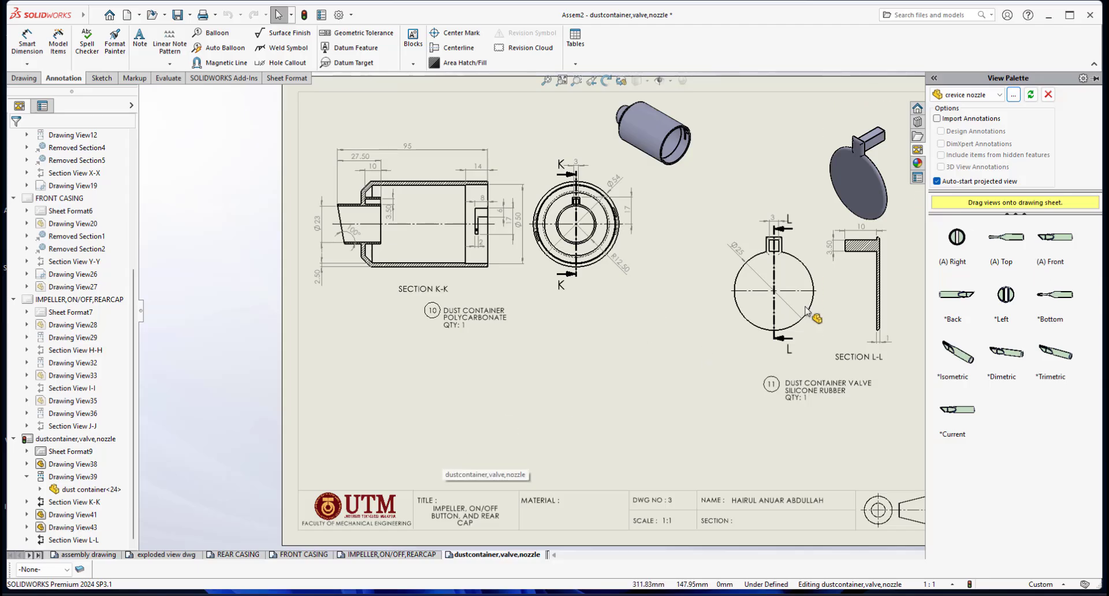
click(1017, 243)
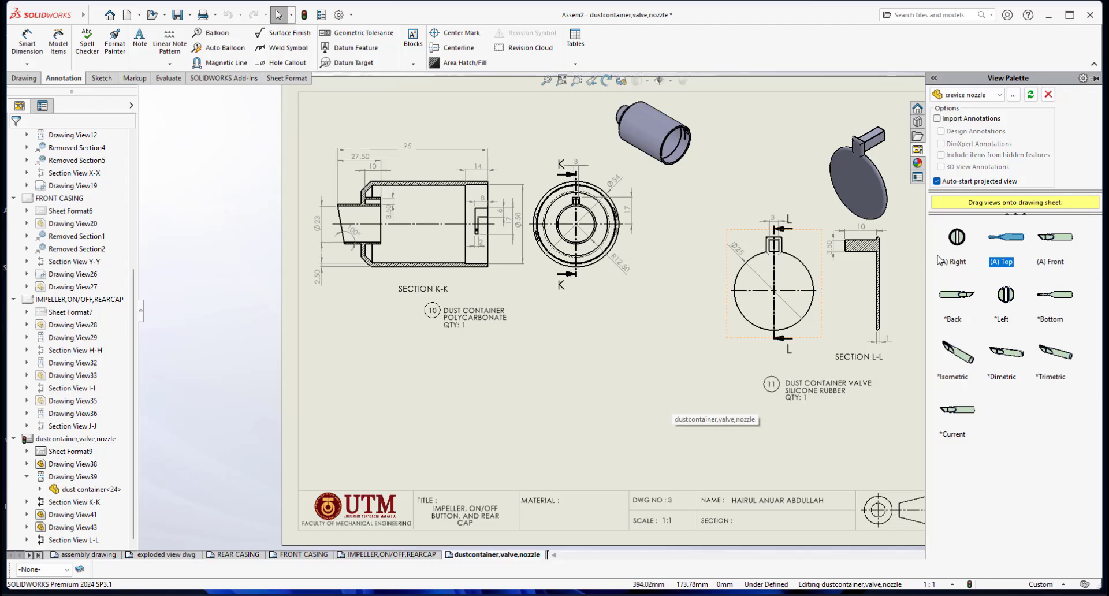
drag(521, 292, 621, 263)
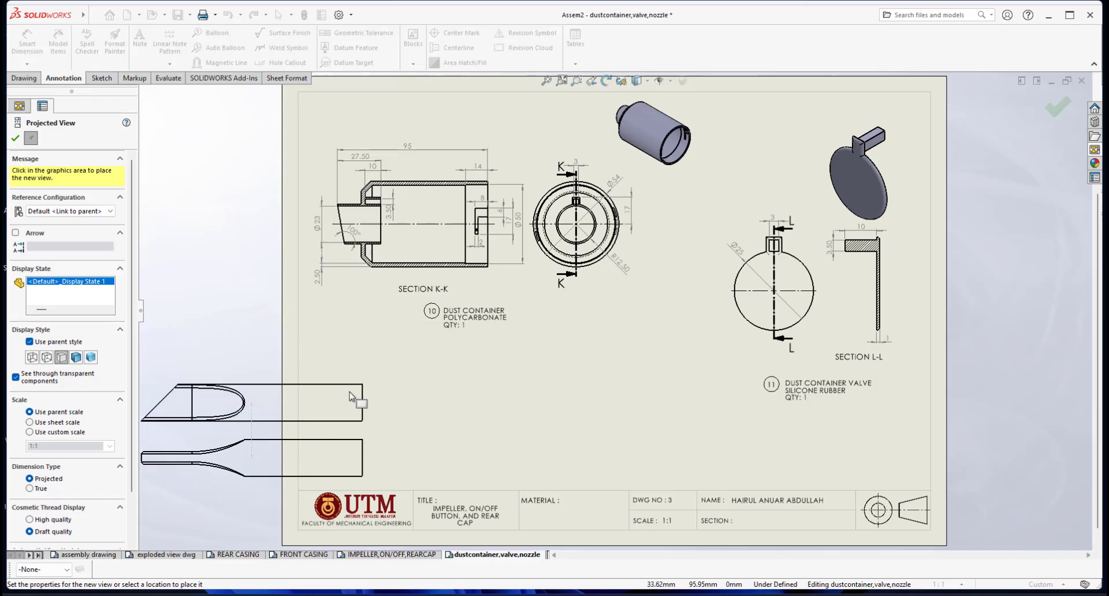
scroll(368, 393, up, 4)
scroll(546, 349, down, 2)
scroll(594, 328, down, 2)
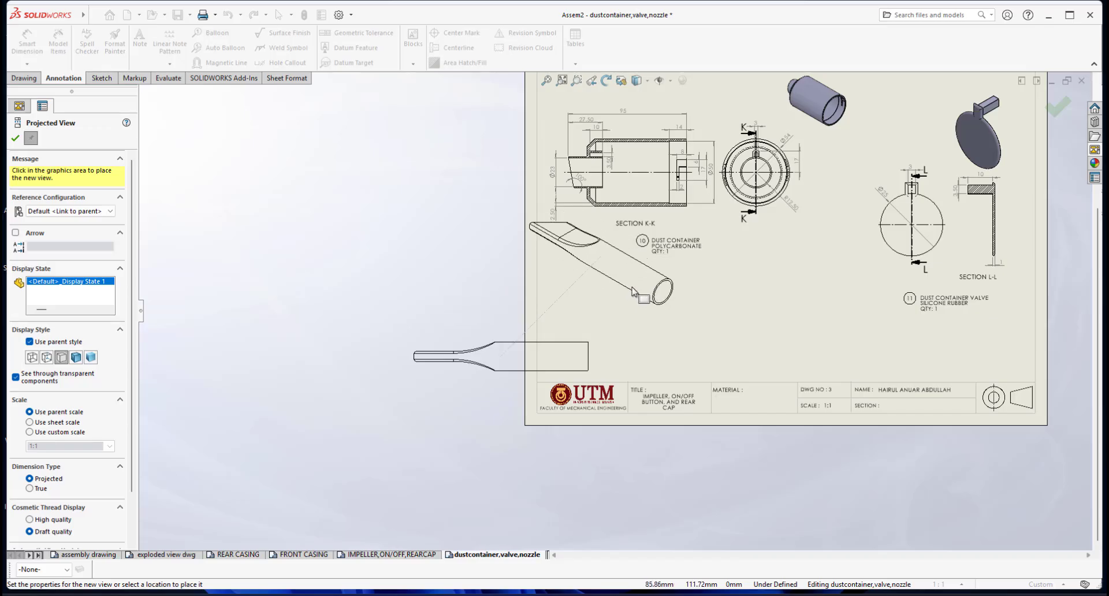
key(Escape)
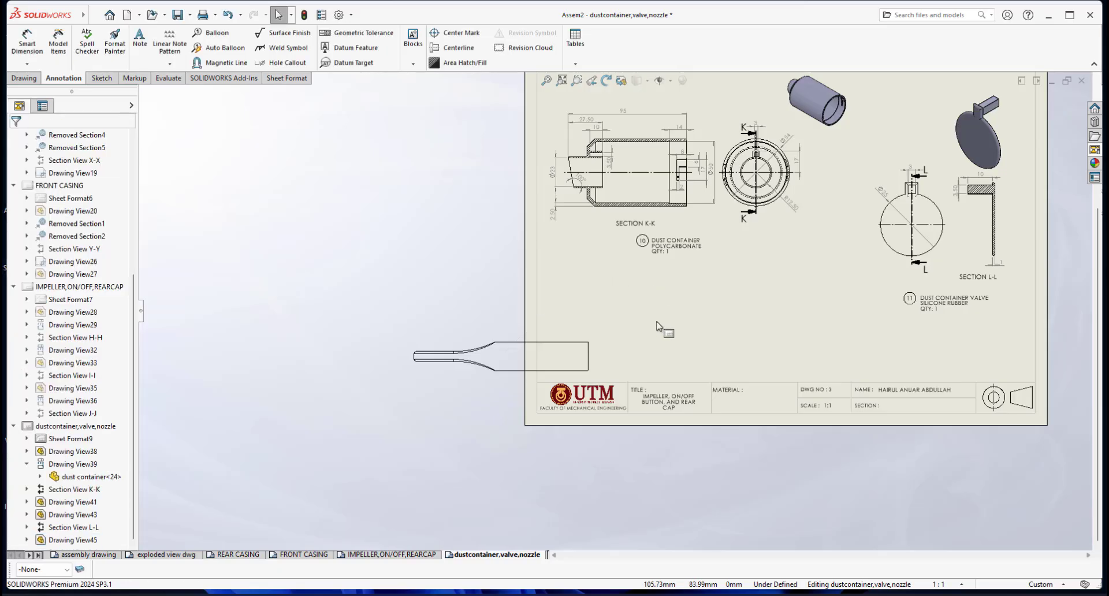
- Move the crevice nozzle view onto the sheet, into the free space below the dust container's views and note
scroll(658, 324, down, 2)
mouse_move(564, 349)
mouse_down()
mouse_move(791, 293)
mouse_move(888, 252)
mouse_up()
mouse_move(856, 259)
middle_down()
mouse_move(793, 311)
mouse_move(673, 353)
middle_up()
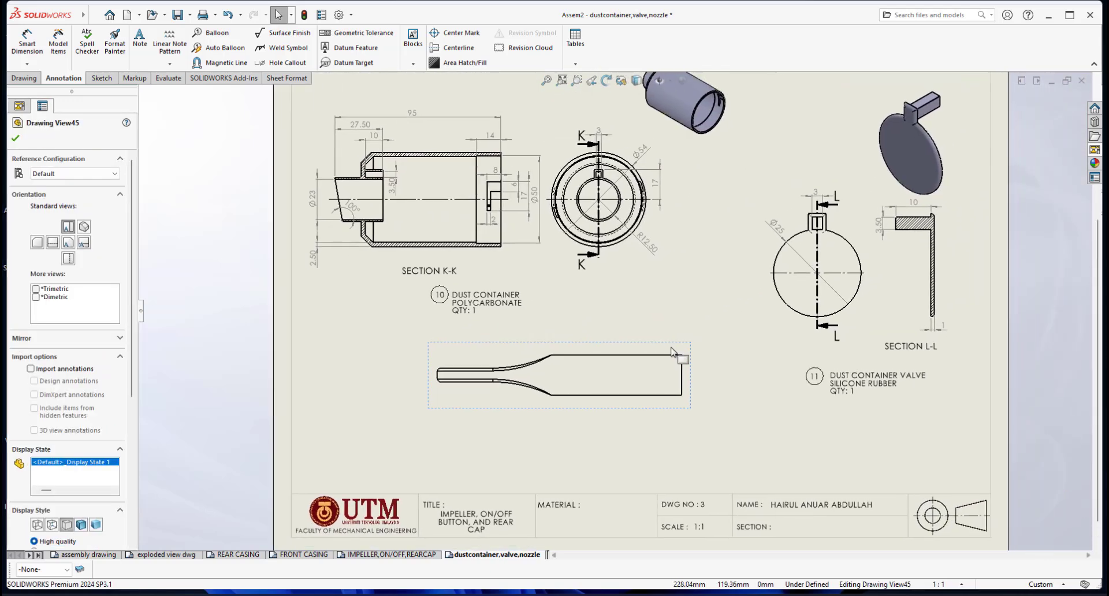
mouse_move(664, 346)
mouse_down()
mouse_move(712, 324)
mouse_move(692, 324)
mouse_up()
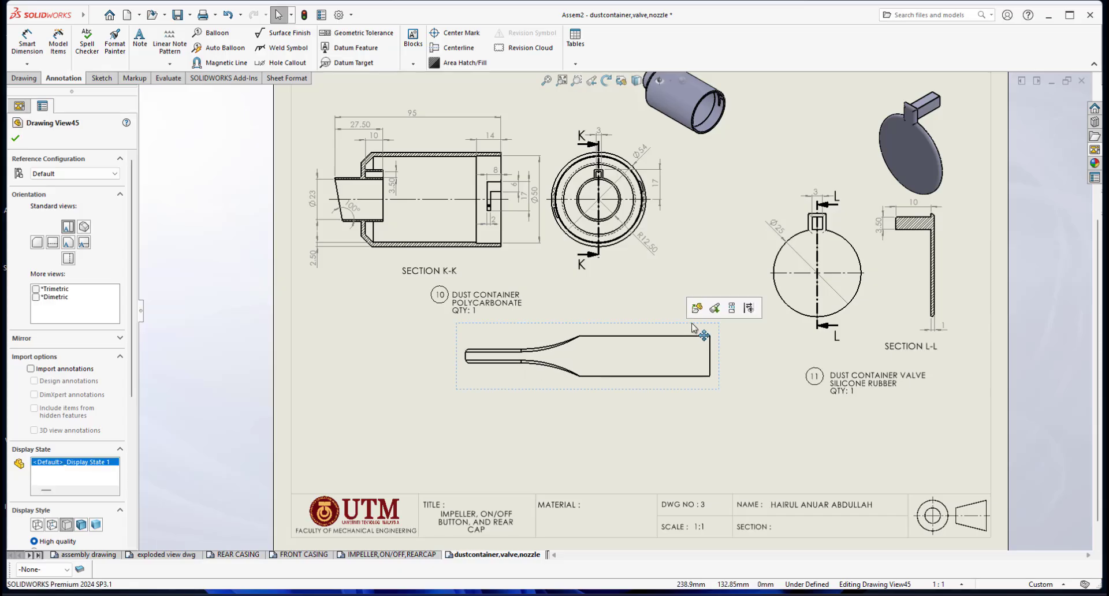
- Switch the crevice nozzle view from the sheet scale to a custom scale of 1:1
right_click(660, 327)
click(618, 330)
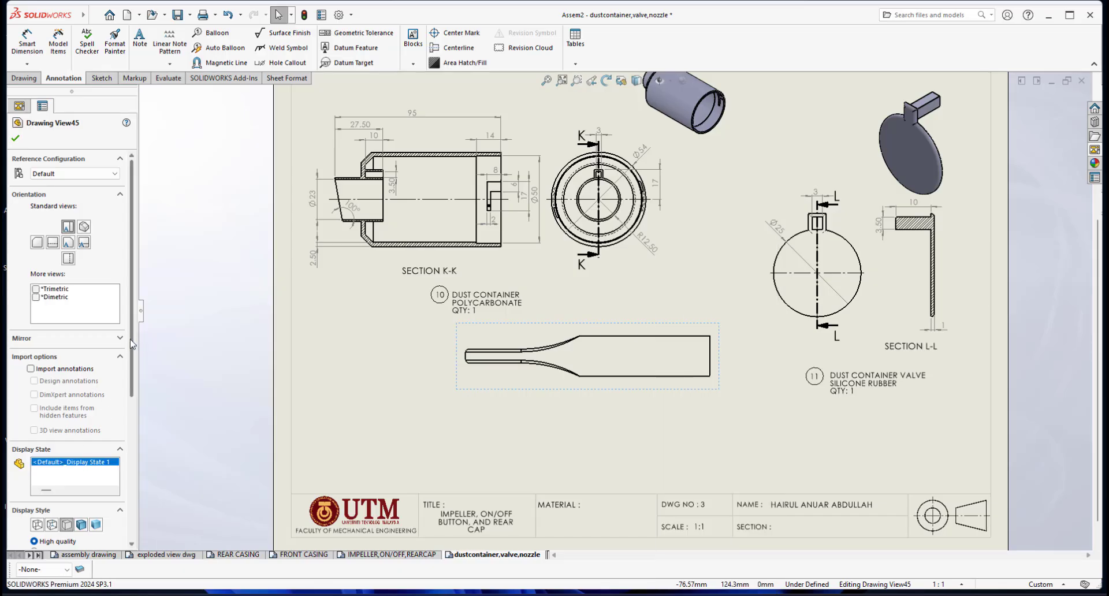
scroll(70, 439, down, 5)
click(34, 384)
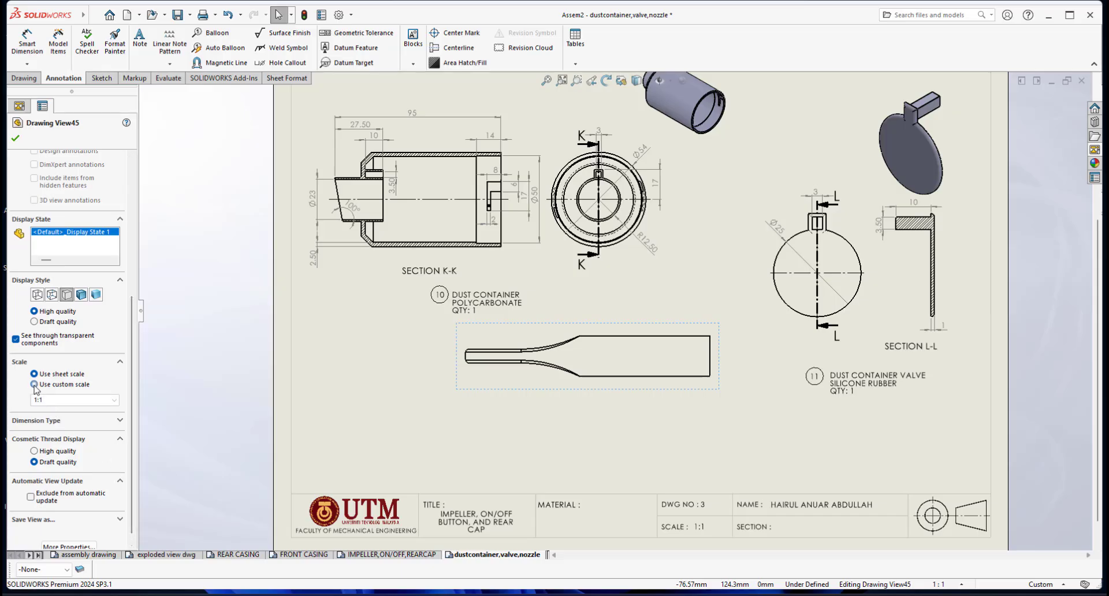
click(114, 400)
click(102, 411)
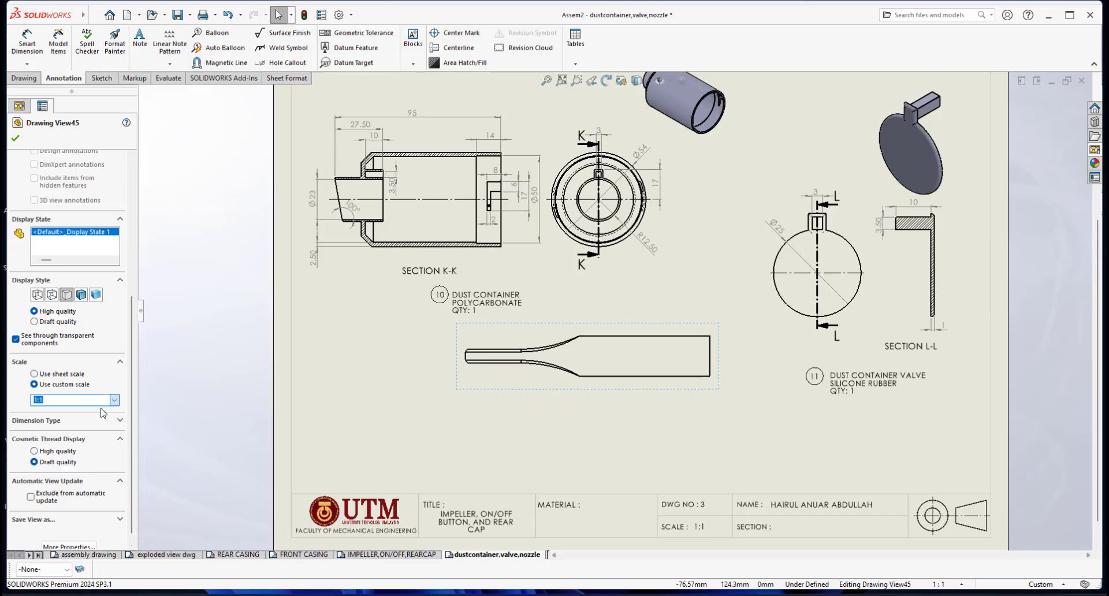
click(15, 138)
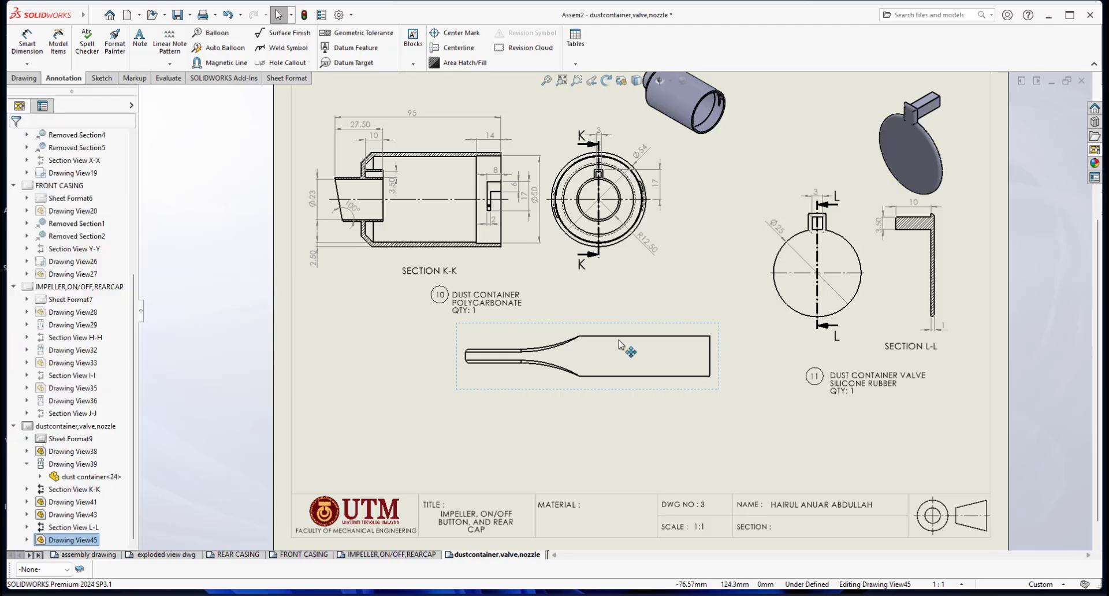
- Move the dust container's front view and its aligned Section K-K slightly up the sheet
mouse_move(630, 321)
middle_down()
mouse_move(601, 361)
mouse_move(630, 367)
middle_up()
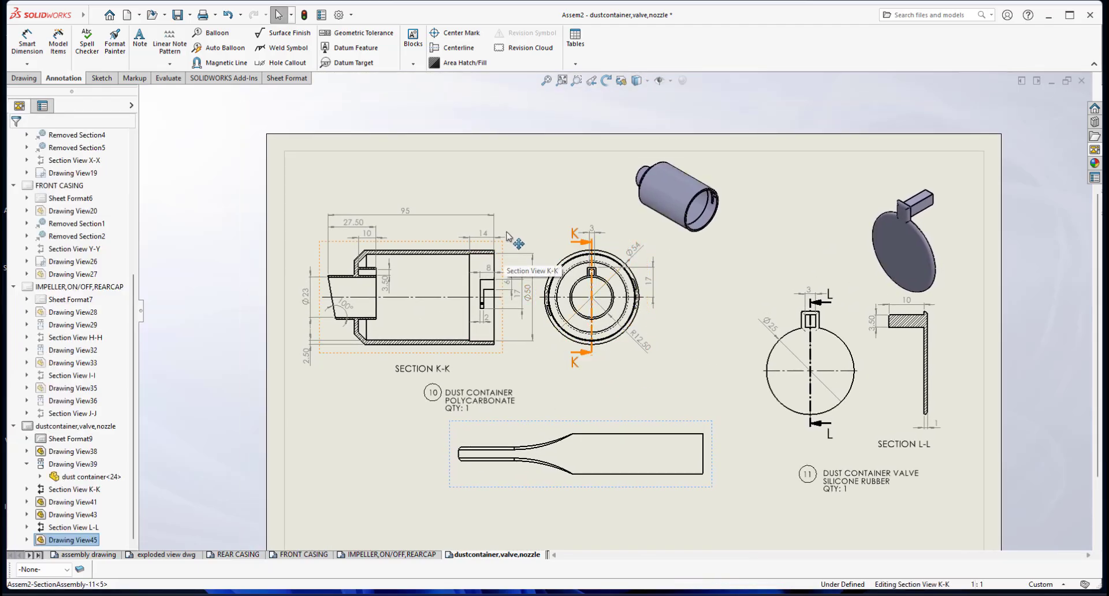
click(506, 252)
click(698, 289)
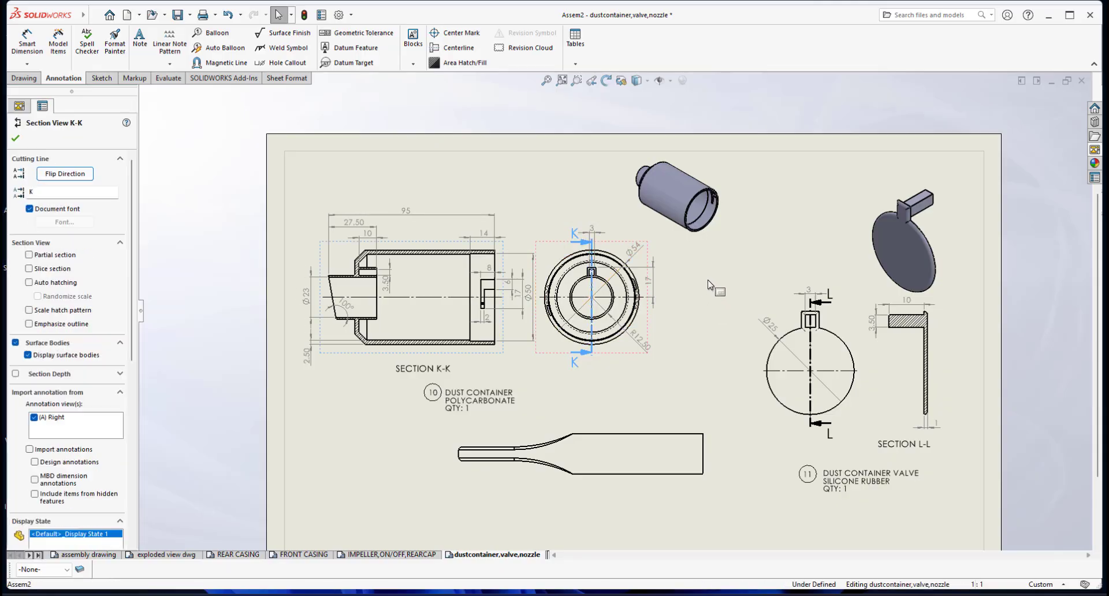
mouse_move(553, 247)
mouse_down()
mouse_move(547, 226)
mouse_move(558, 230)
mouse_up()
drag(559, 233, 561, 235)
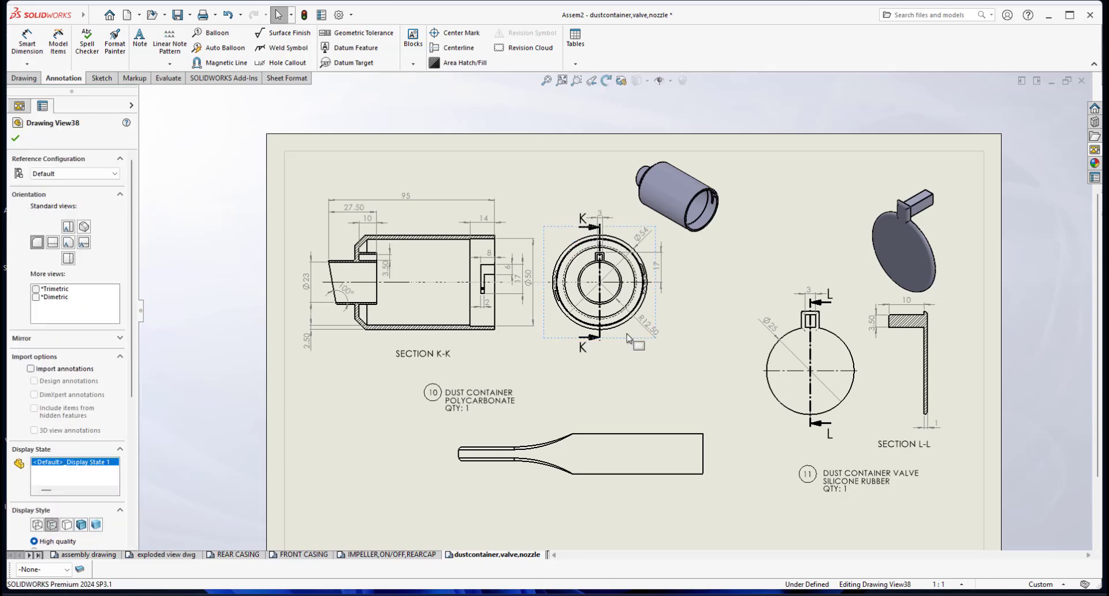
click(676, 362)
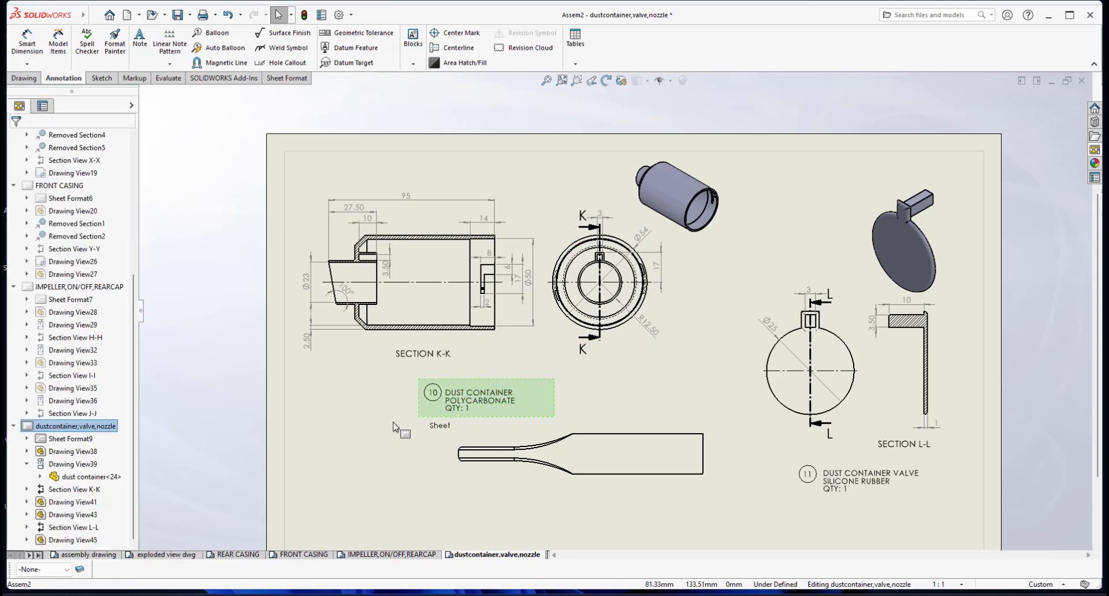
- Move balloon 10 and the dust container note together up closer to the SECTION K-K label
click(462, 399)
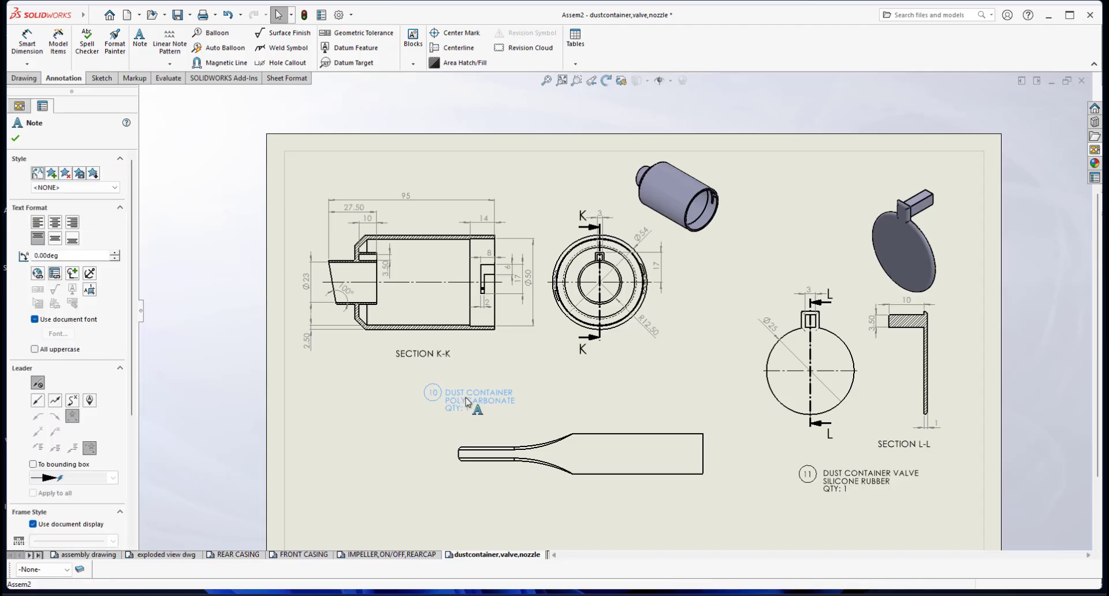
drag(464, 397, 464, 385)
scroll(632, 442, down, 3)
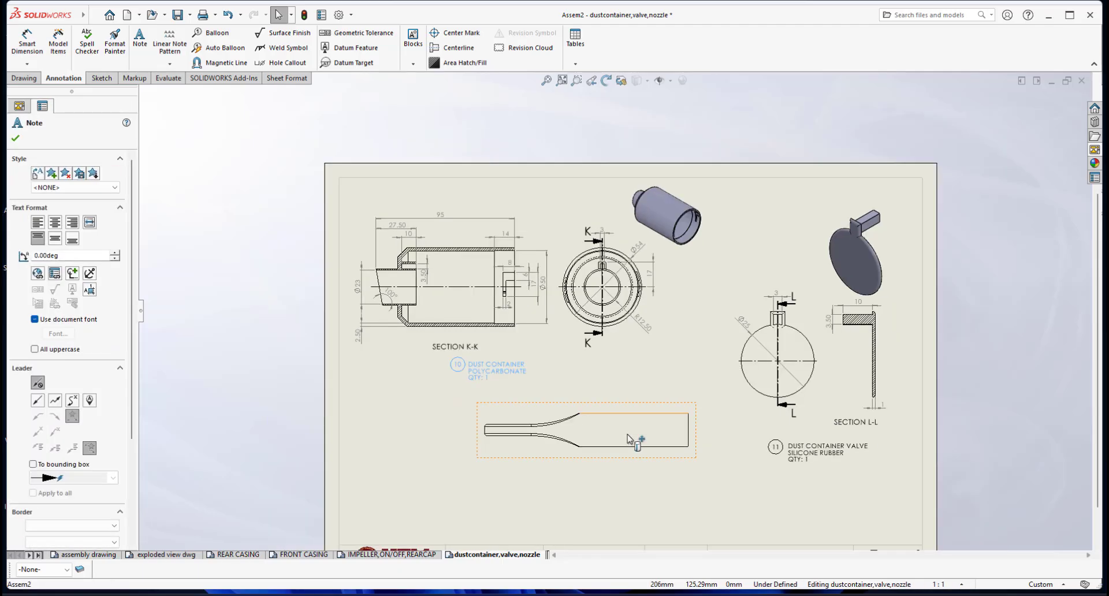
- Shift the crevice nozzle view left on the sheet and display it with tangent edges removed and hidden lines visible
click(631, 316)
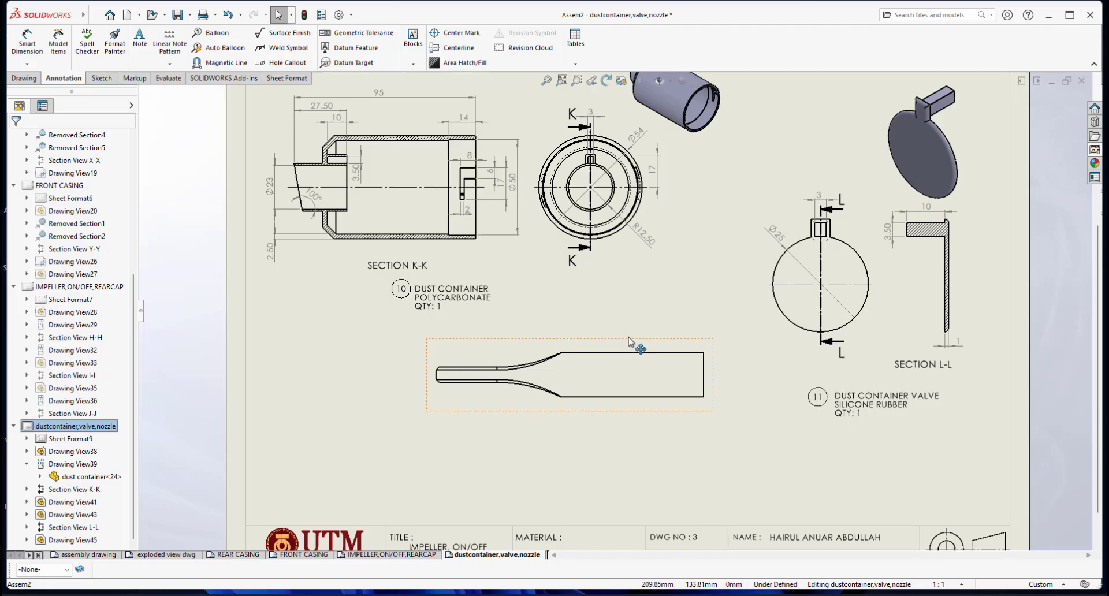
mouse_move(628, 337)
mouse_down()
mouse_move(585, 350)
mouse_move(580, 367)
mouse_move(573, 339)
mouse_up()
right_click(579, 340)
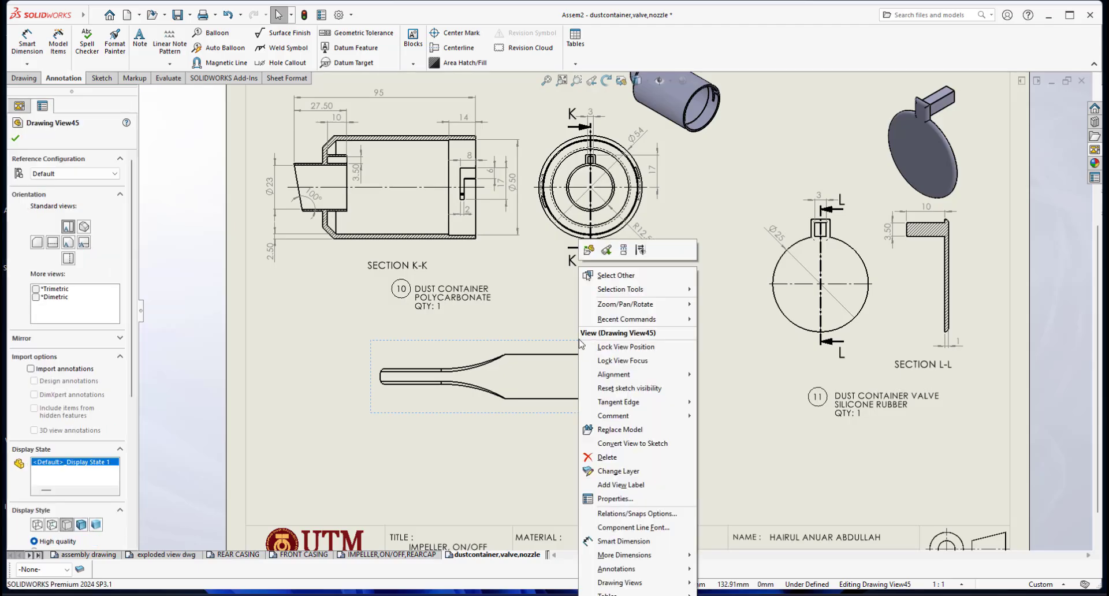
mouse_move(647, 402)
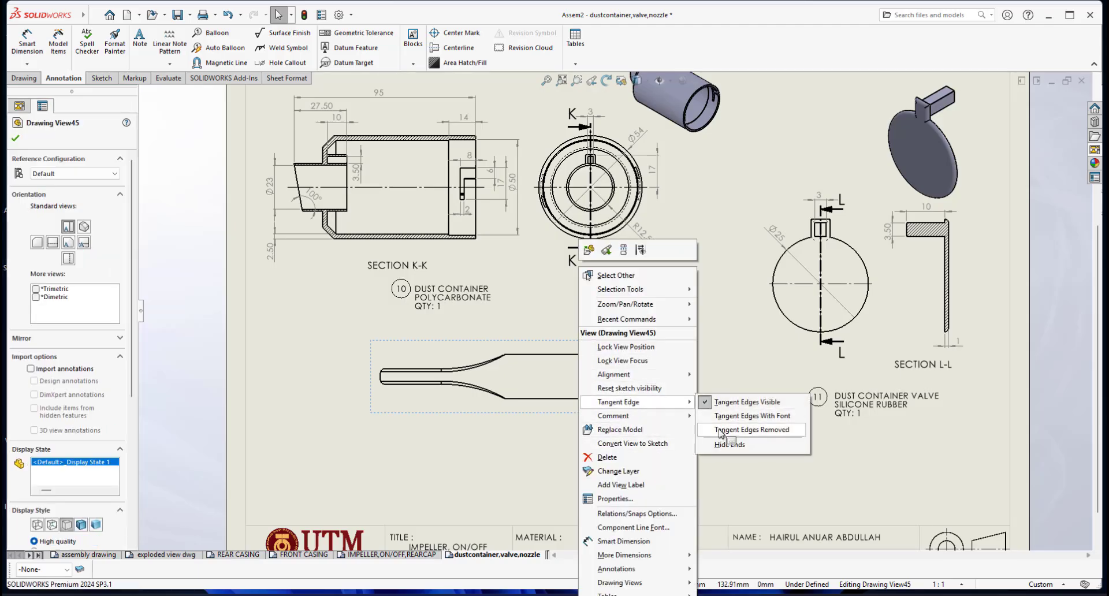
click(720, 434)
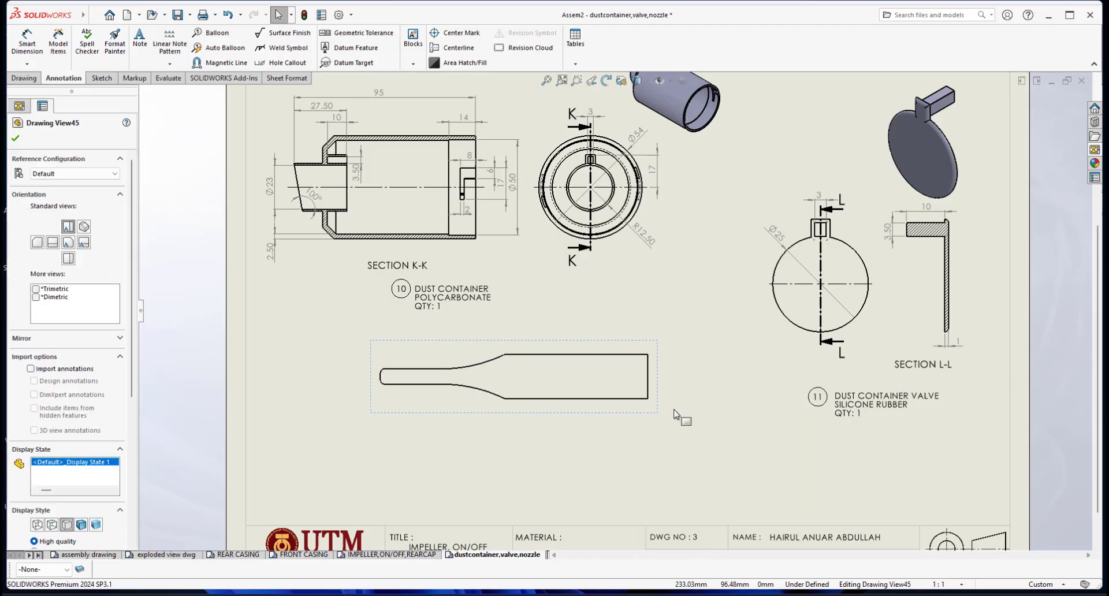
click(636, 80)
click(637, 146)
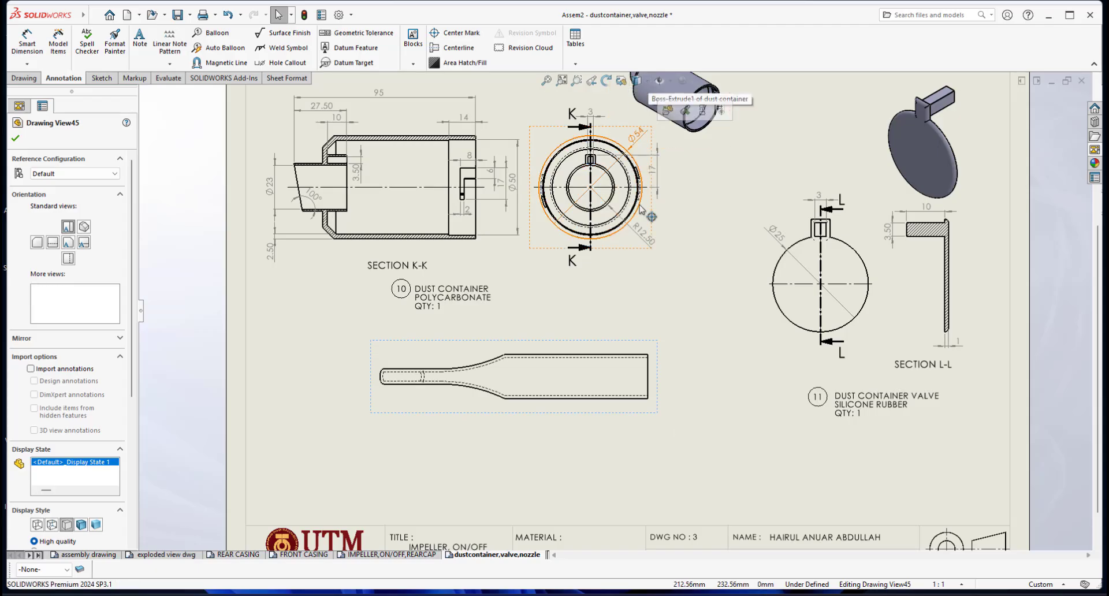
- Add an isometric view of the crevice nozzle to the sheet and give it a custom scale of 1:2
mouse_move(691, 325)
middle_down()
mouse_move(662, 324)
mouse_move(663, 334)
middle_up()
click(1094, 151)
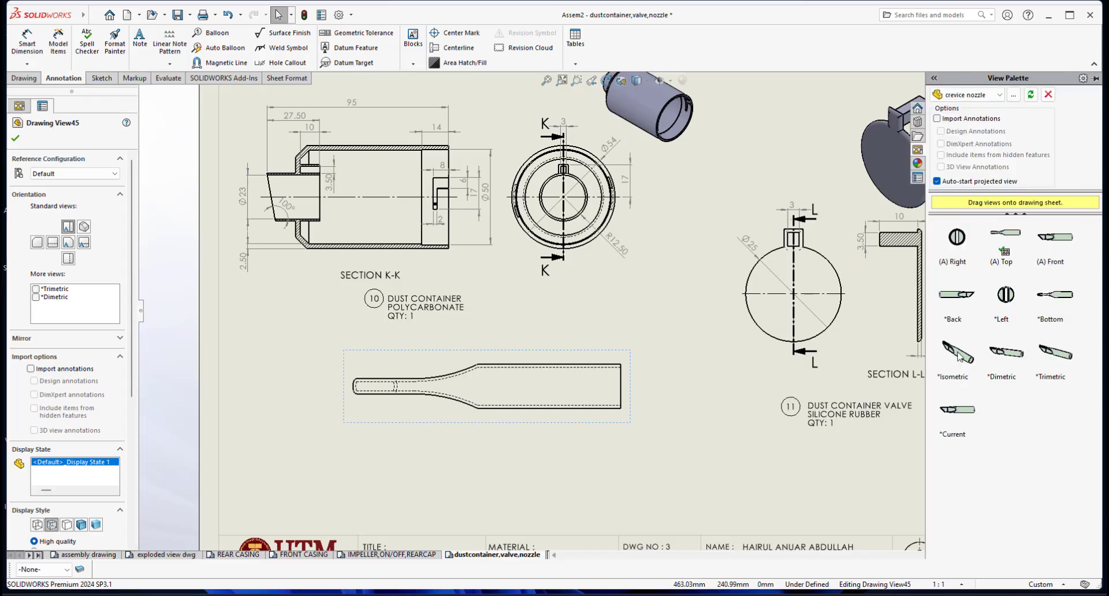
mouse_move(961, 357)
mouse_down()
mouse_move(890, 326)
mouse_move(589, 421)
mouse_move(678, 472)
mouse_move(670, 499)
mouse_move(679, 484)
mouse_up()
key(f)
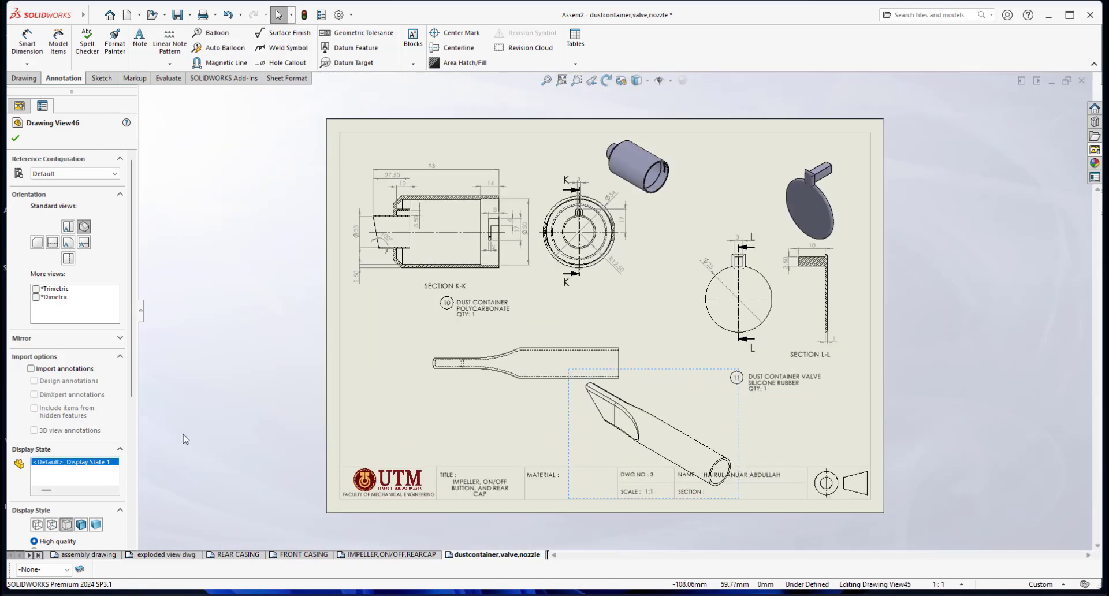
scroll(81, 404, down, 5)
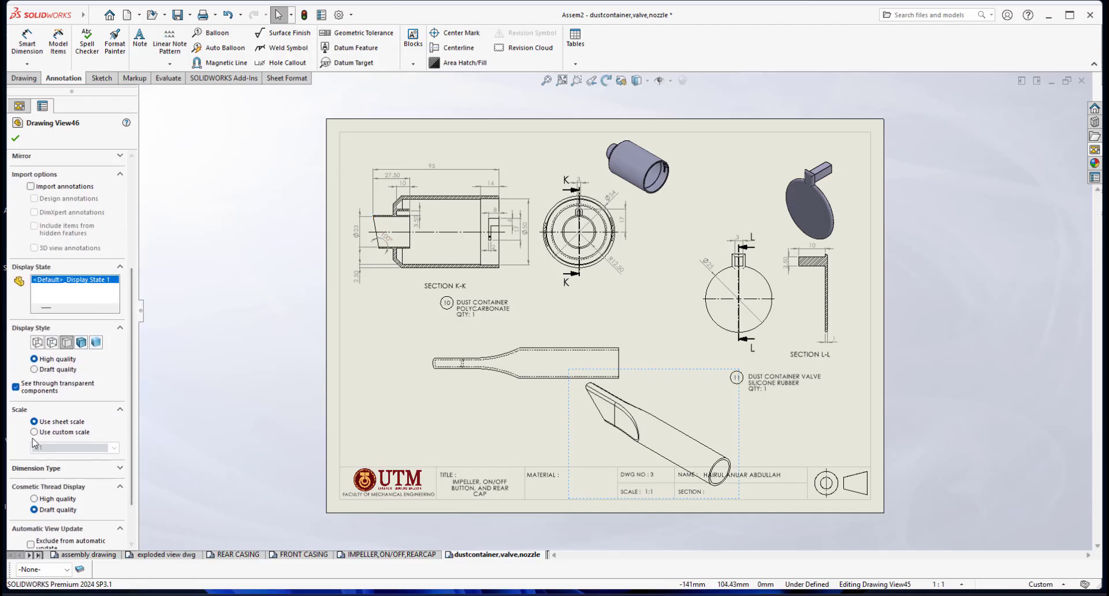
click(114, 448)
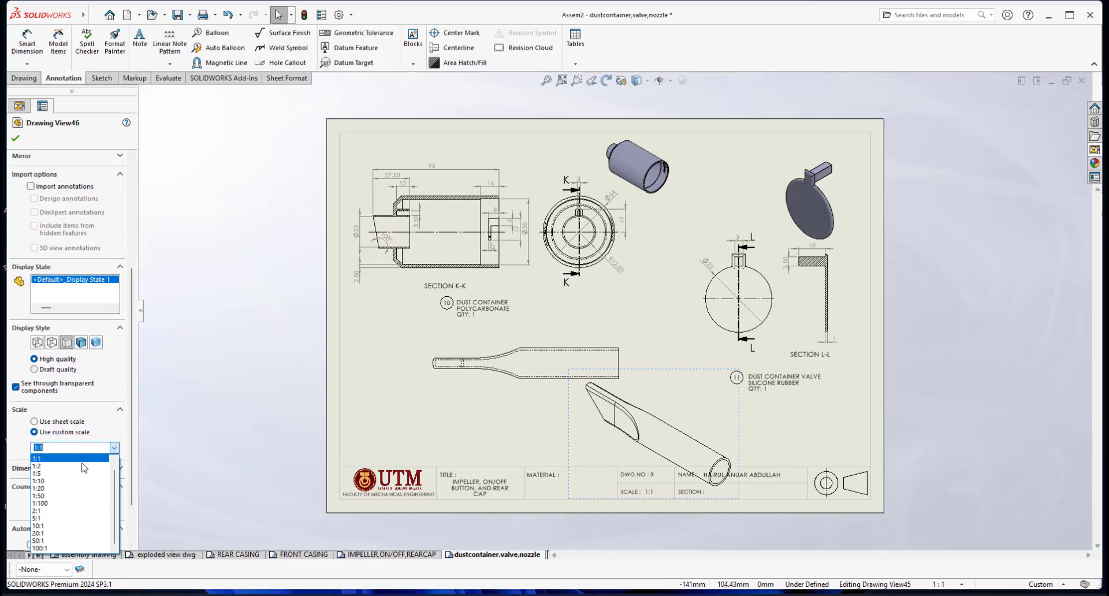
click(58, 468)
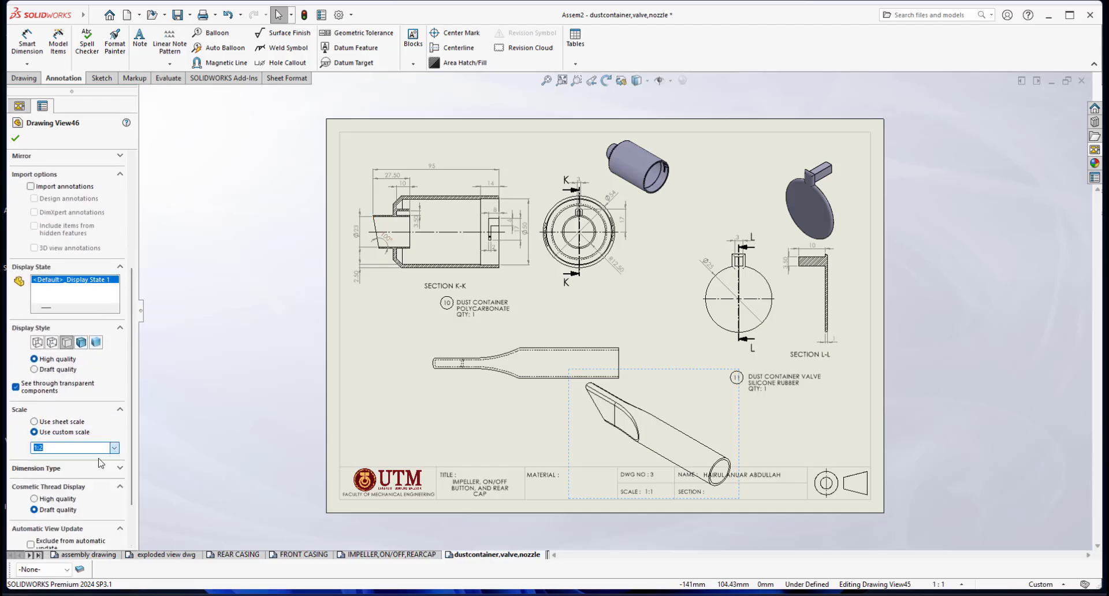
- Remove the tangent edges from the isometric nozzle view and move it up between the dust container and valve views
right_click(678, 403)
mouse_move(716, 403)
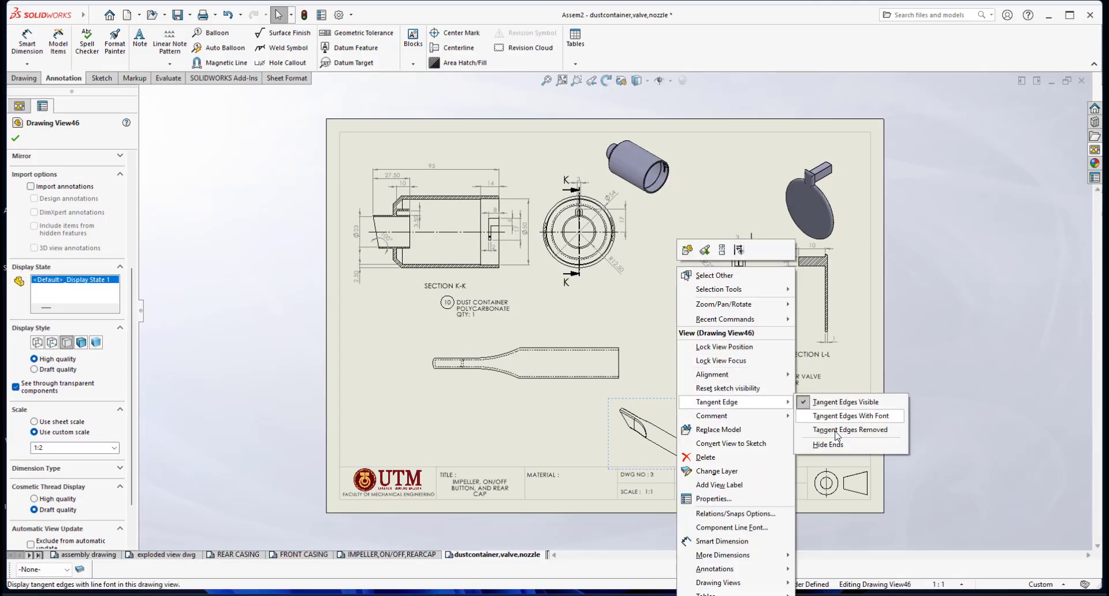
click(835, 433)
mouse_move(685, 404)
mouse_down()
mouse_move(688, 326)
mouse_move(675, 304)
mouse_up()
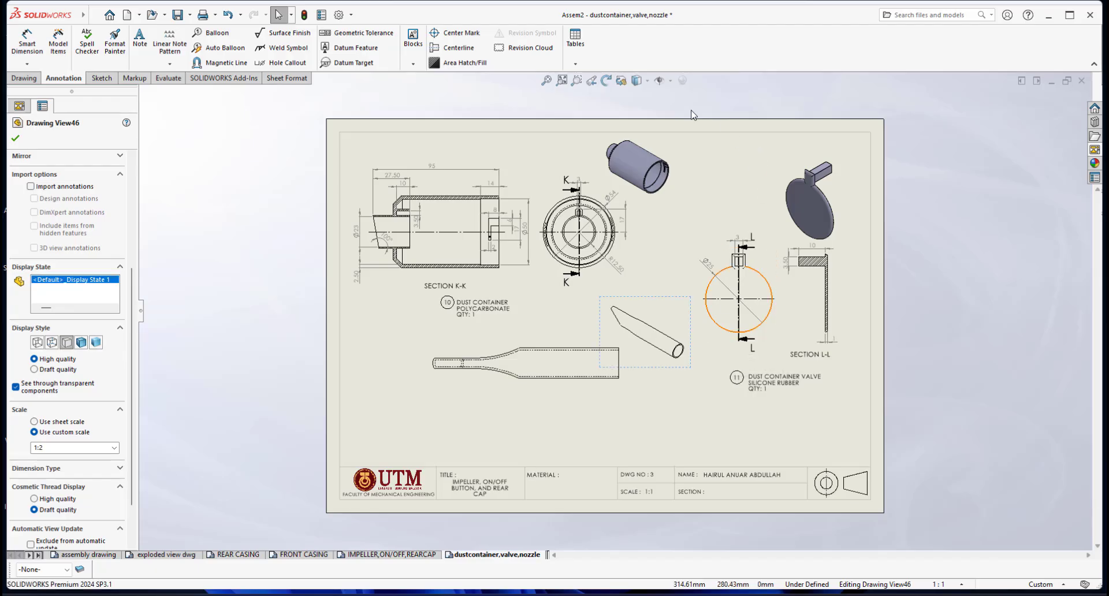
- Display the isometric nozzle view as Shaded With Edges and shift the 1:1 nozzle view slightly left, away from it
click(646, 81)
click(638, 99)
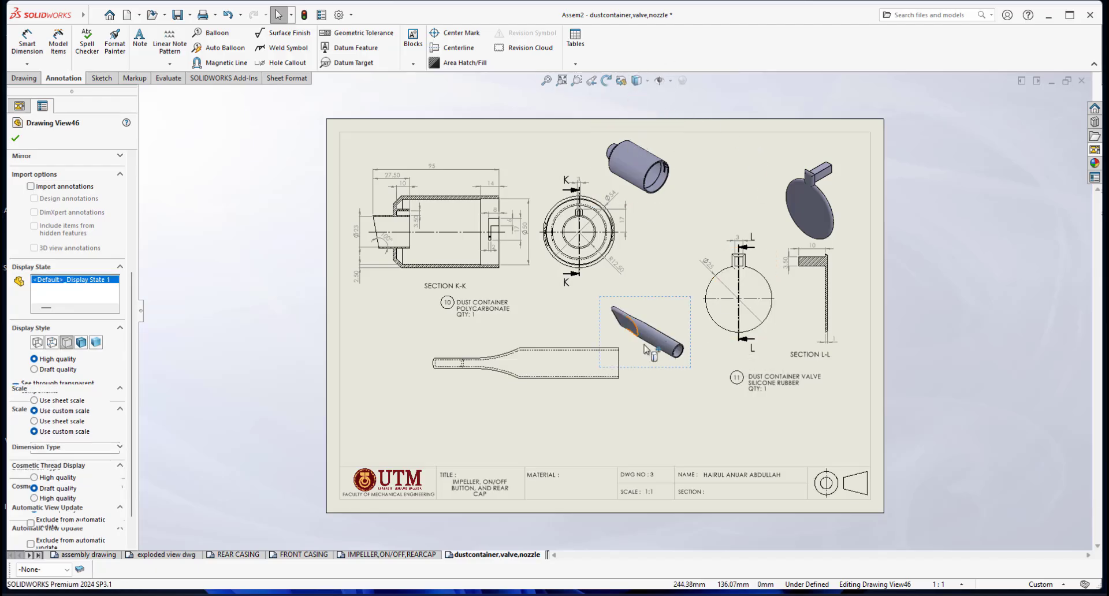
scroll(623, 354, down, 3)
scroll(613, 342, down, 2)
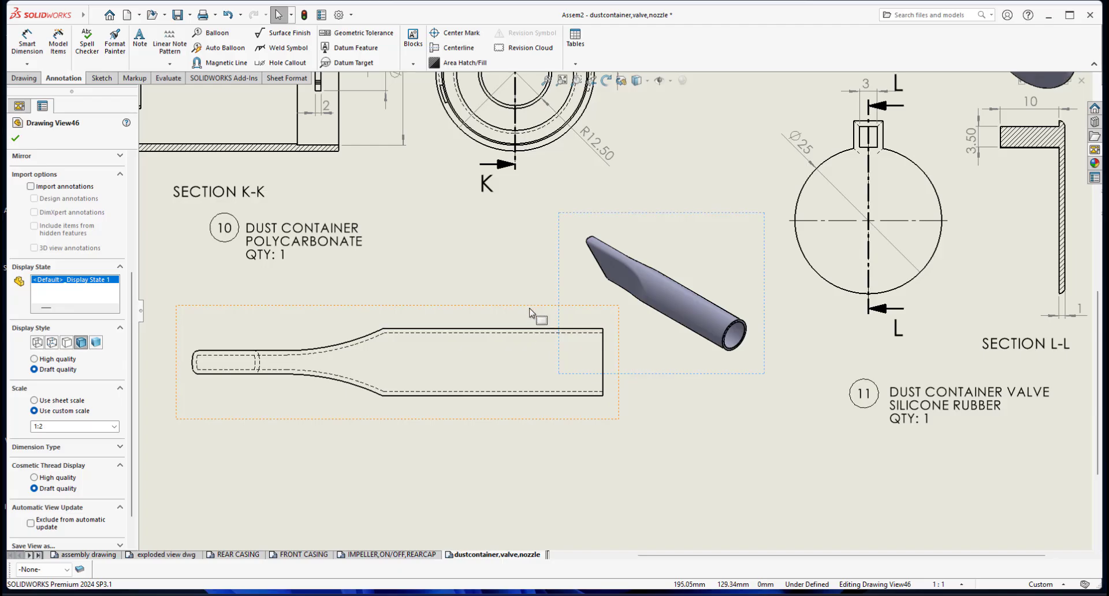
drag(525, 306, 476, 306)
- Add a centerline between the straight edges of the 1:1 nozzle view and extend it past both ends of the nozzle
mouse_move(487, 344)
middle_down()
mouse_move(683, 282)
mouse_move(673, 296)
middle_up()
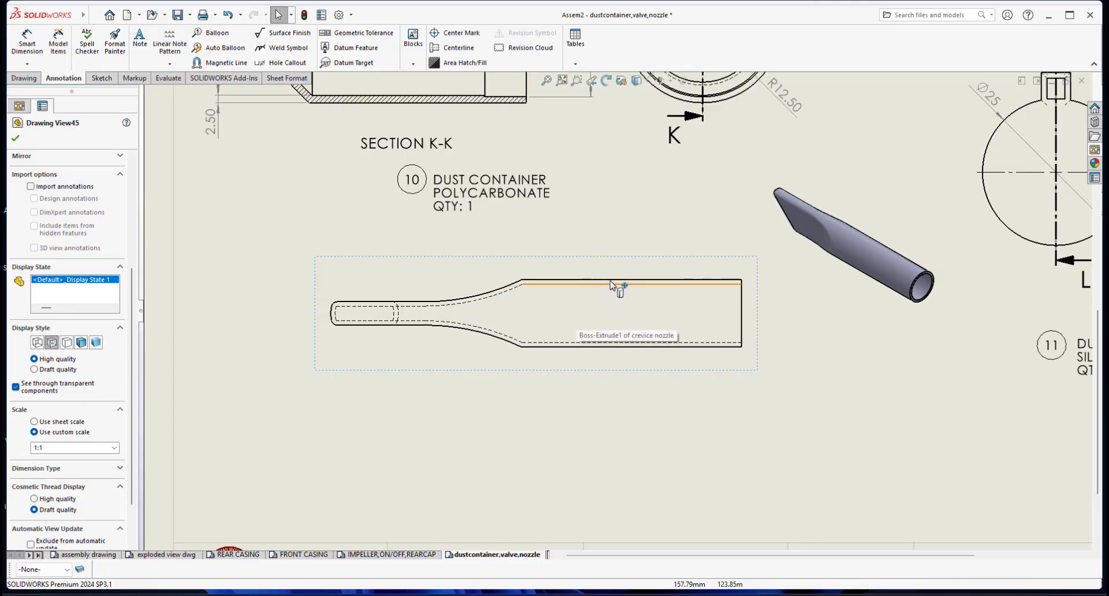
click(458, 51)
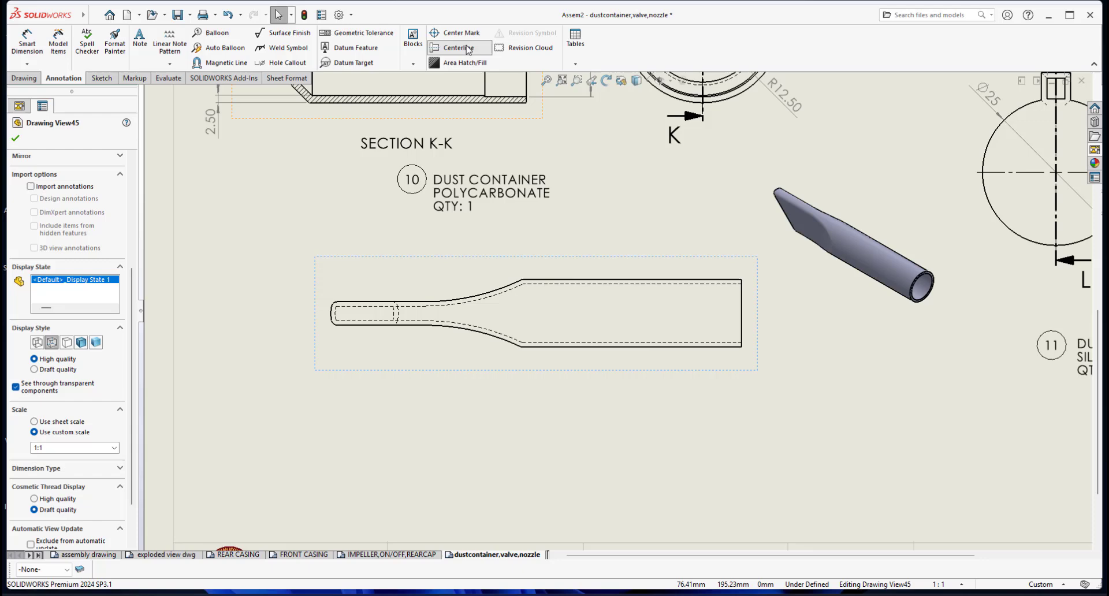
click(620, 284)
click(624, 347)
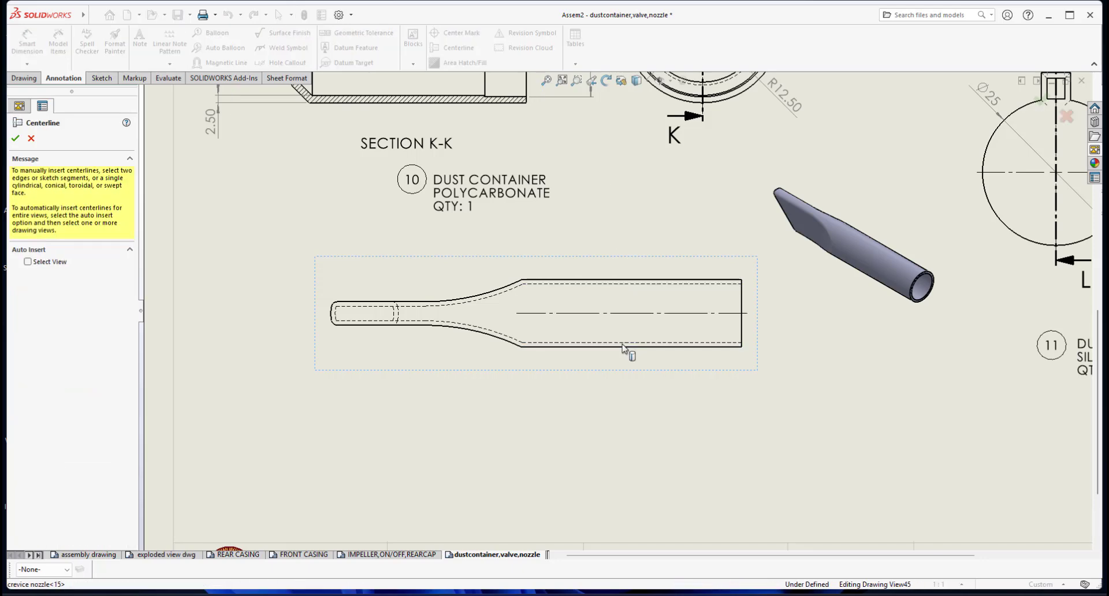
key(Return)
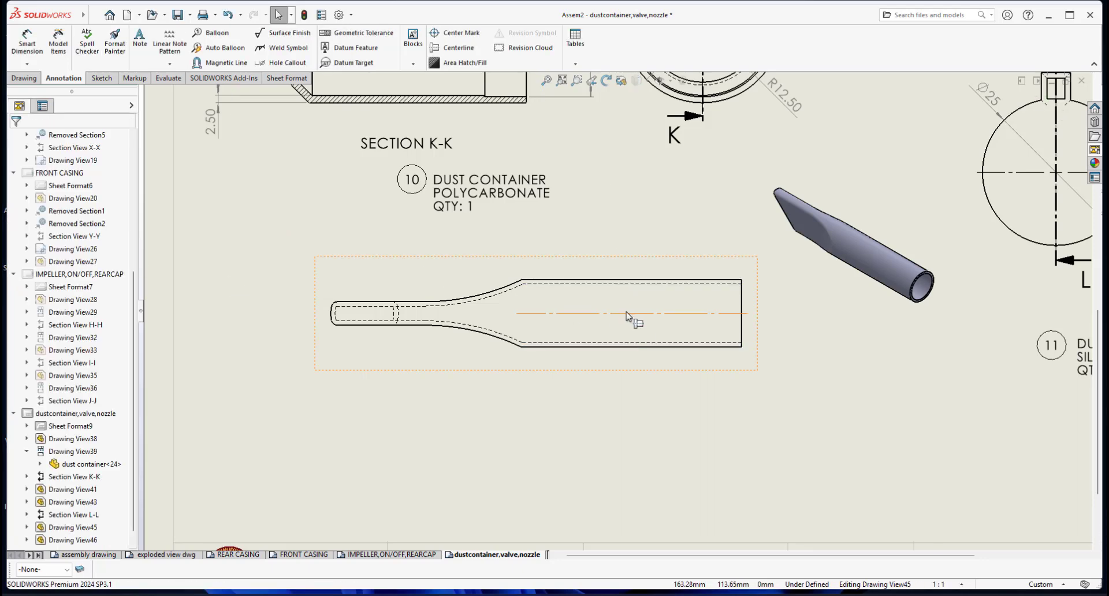
click(518, 315)
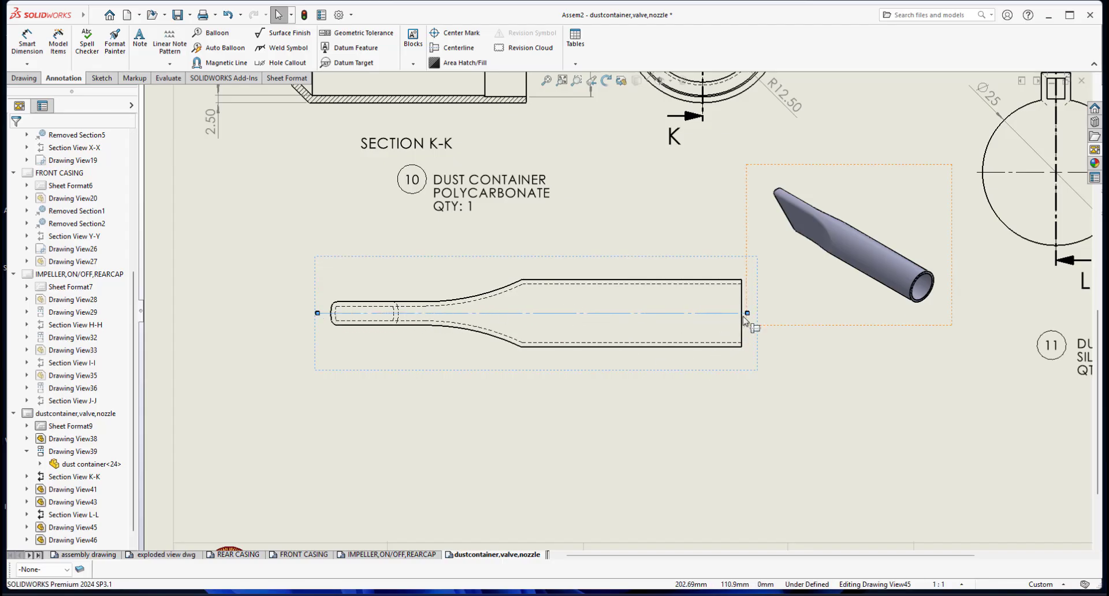
drag(748, 314, 762, 317)
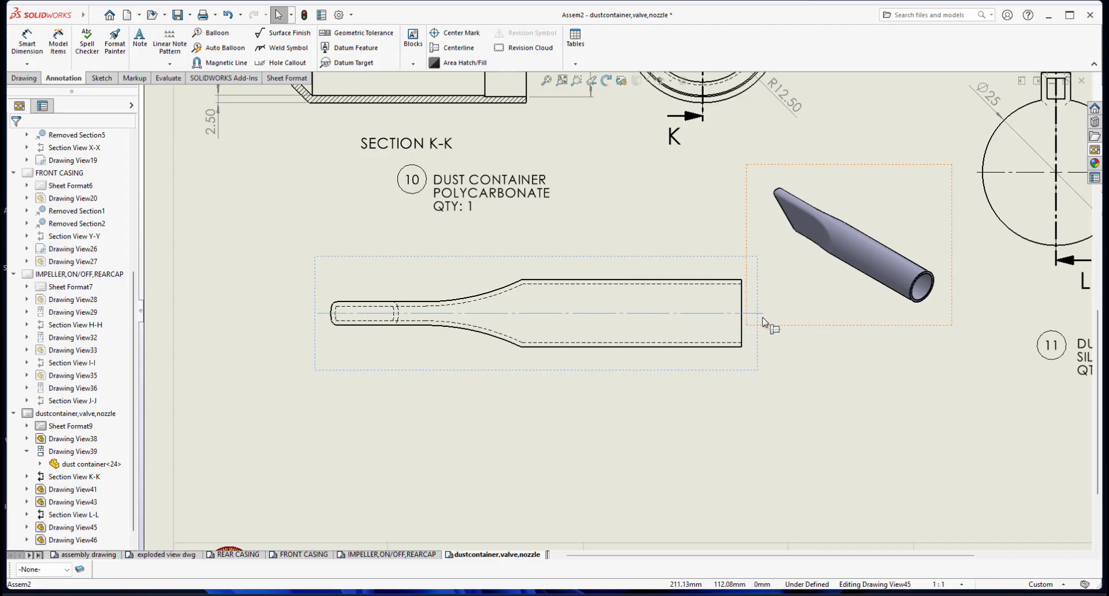
click(745, 388)
- Create a section view of the crevice nozzle with a horizontal cutting line along its centerline, placed below the parent view
scroll(664, 322, up, 2)
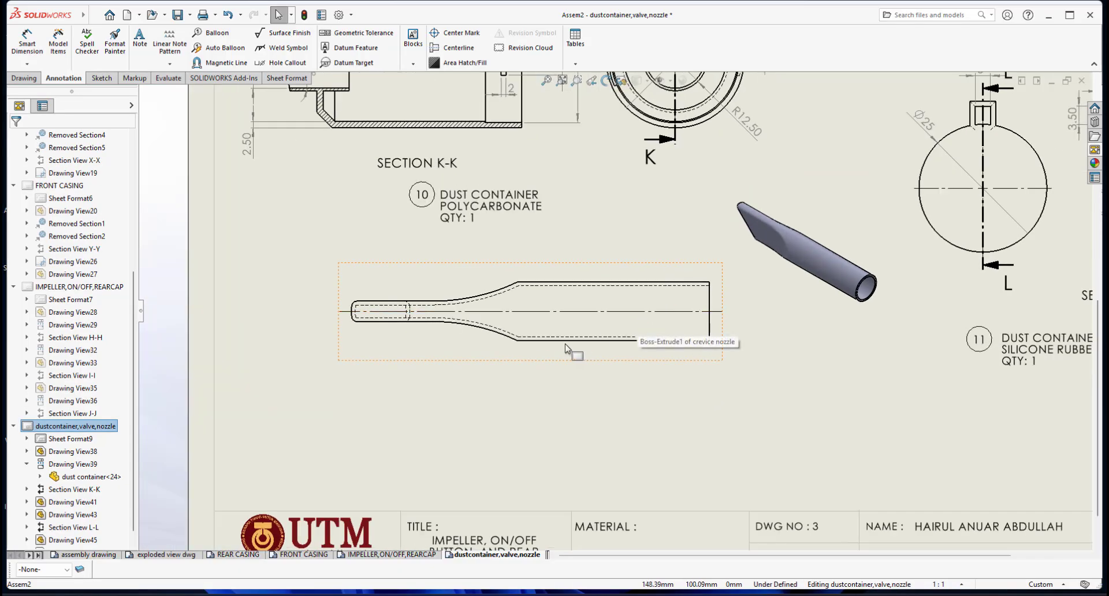
click(23, 78)
click(111, 42)
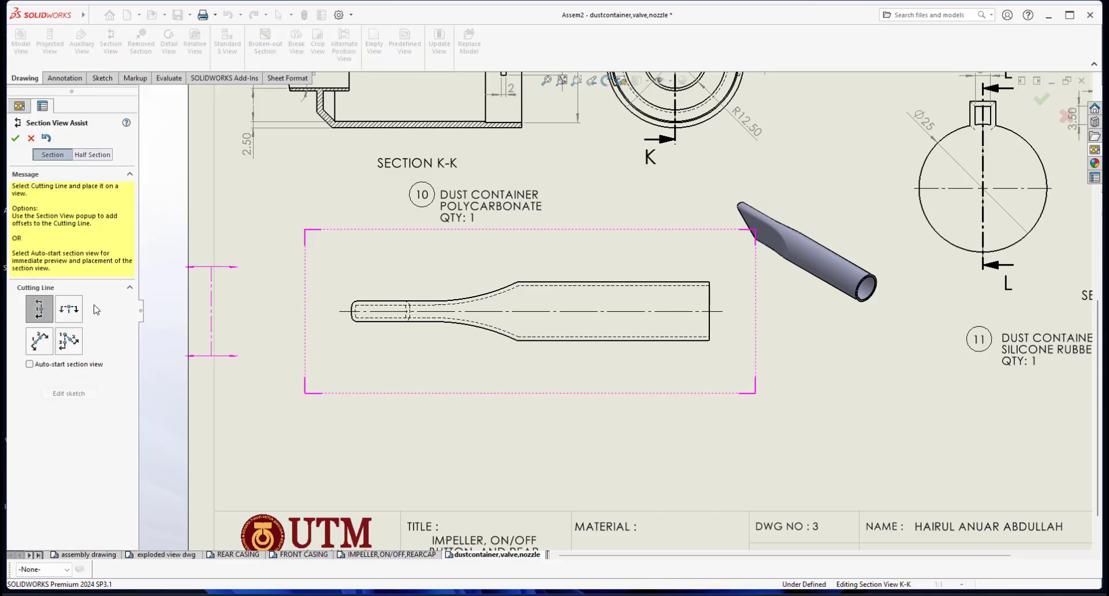
click(69, 309)
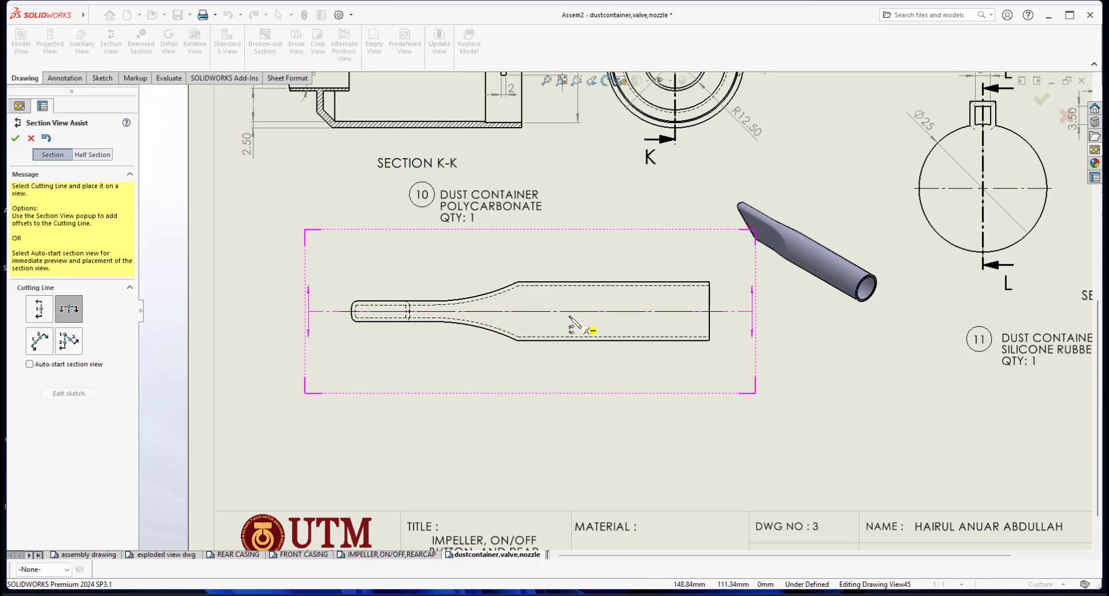
click(569, 312)
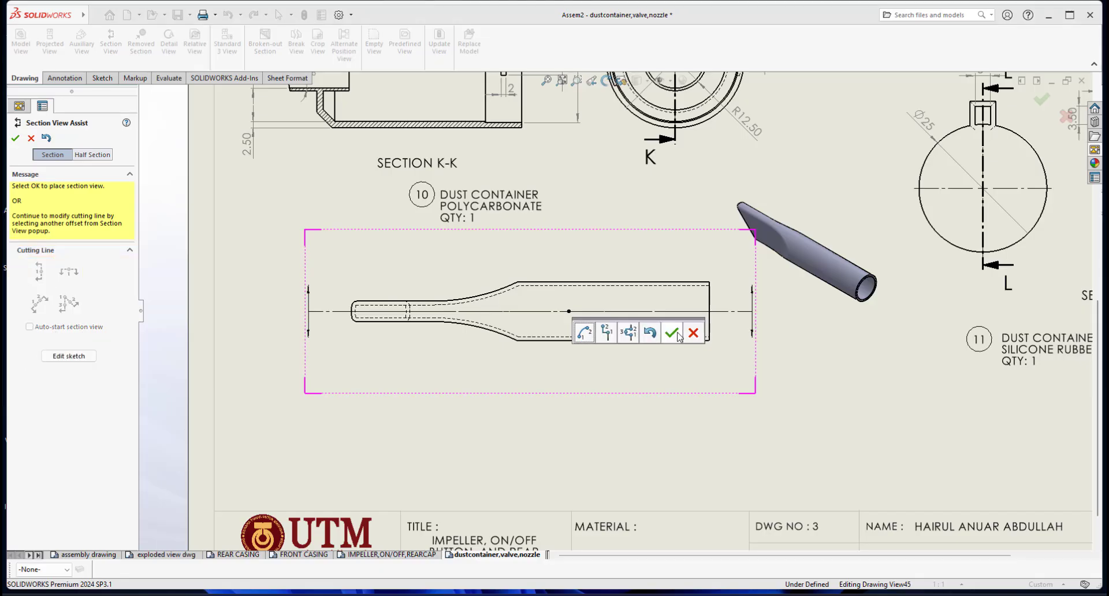
click(672, 334)
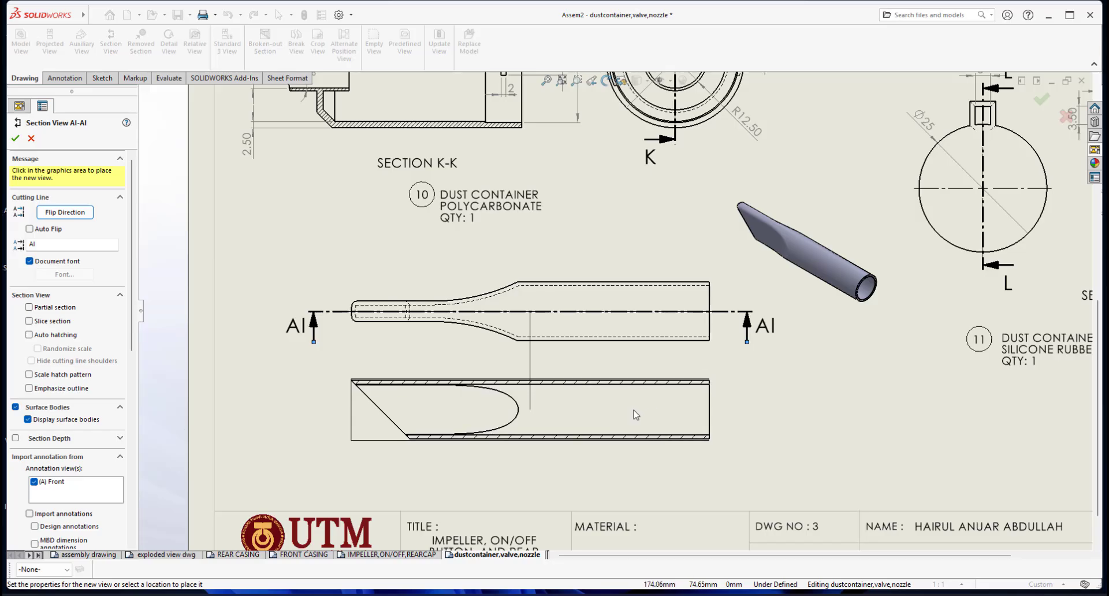
click(635, 416)
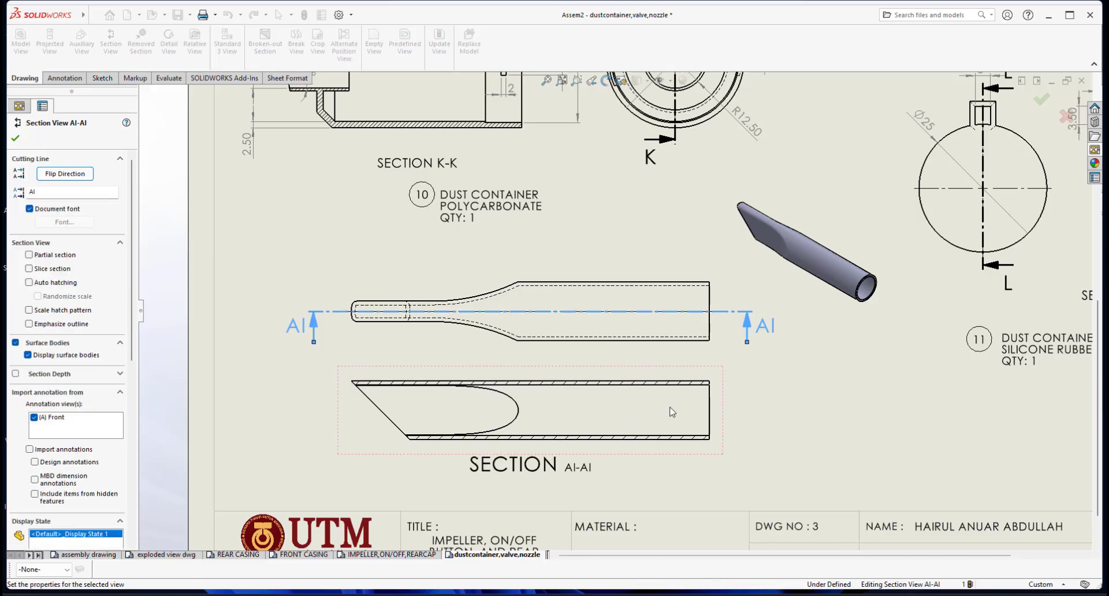
- Change the label of the crevice nozzle's section line to M
scroll(674, 408, up, 3)
scroll(721, 314, down, 1)
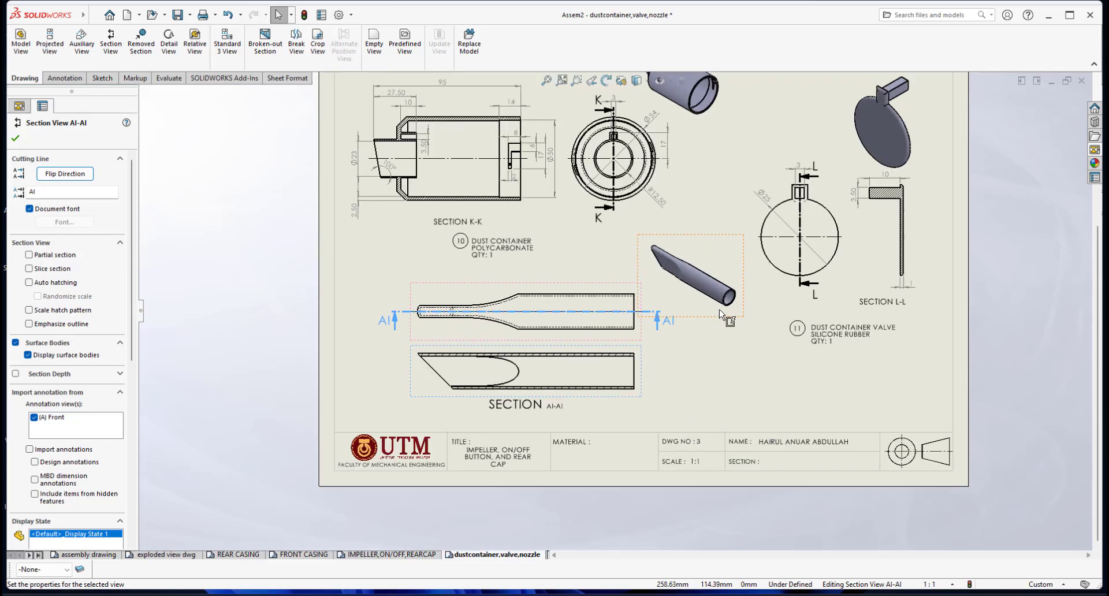
scroll(873, 317, down, 1)
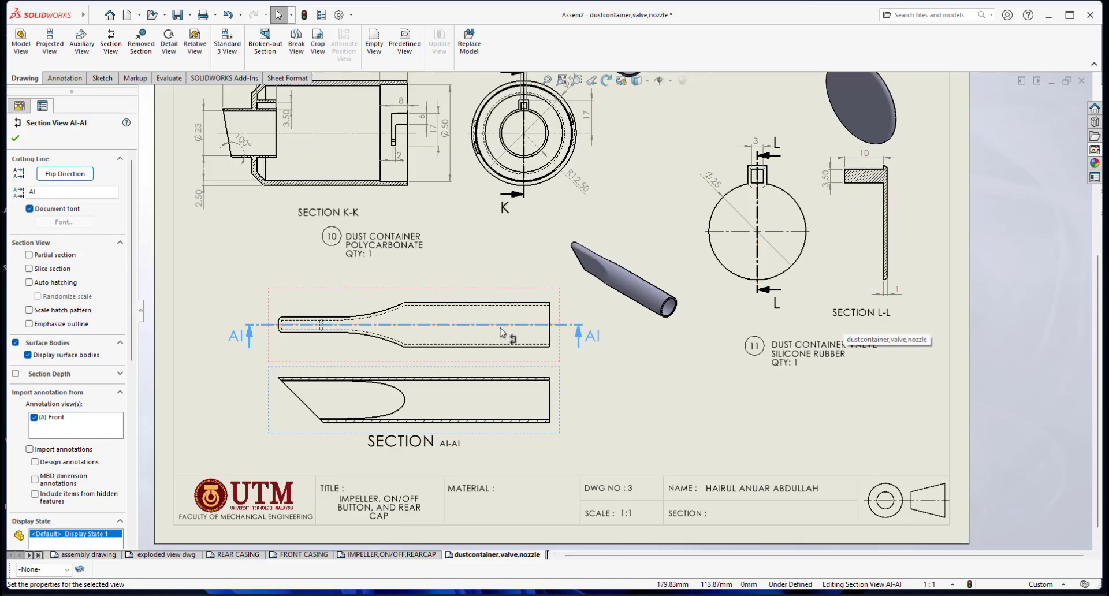
scroll(501, 333, up, 2)
scroll(497, 335, down, 2)
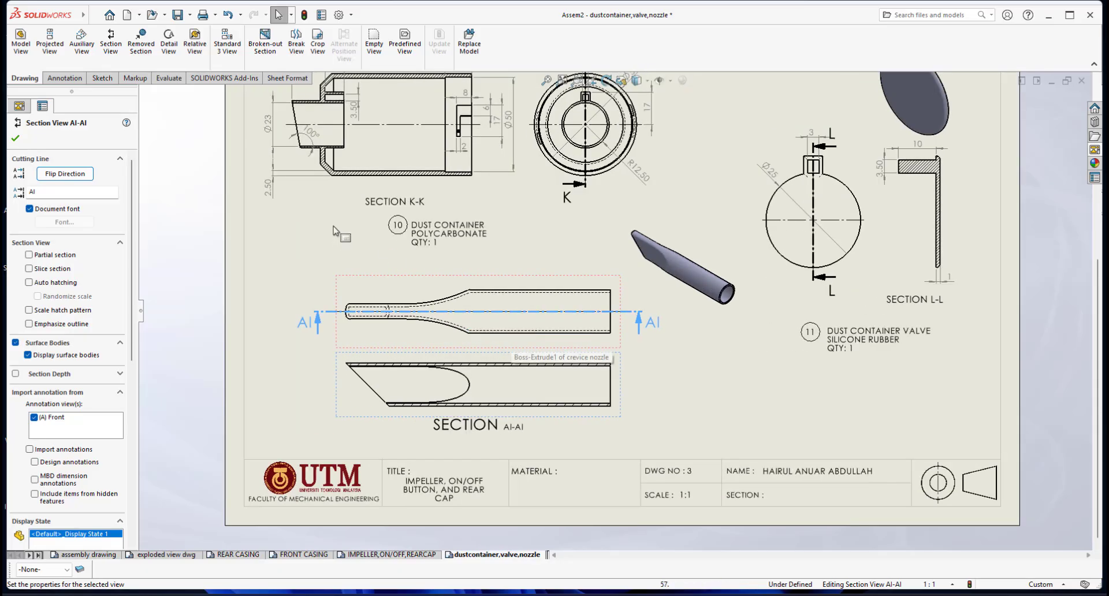
click(636, 317)
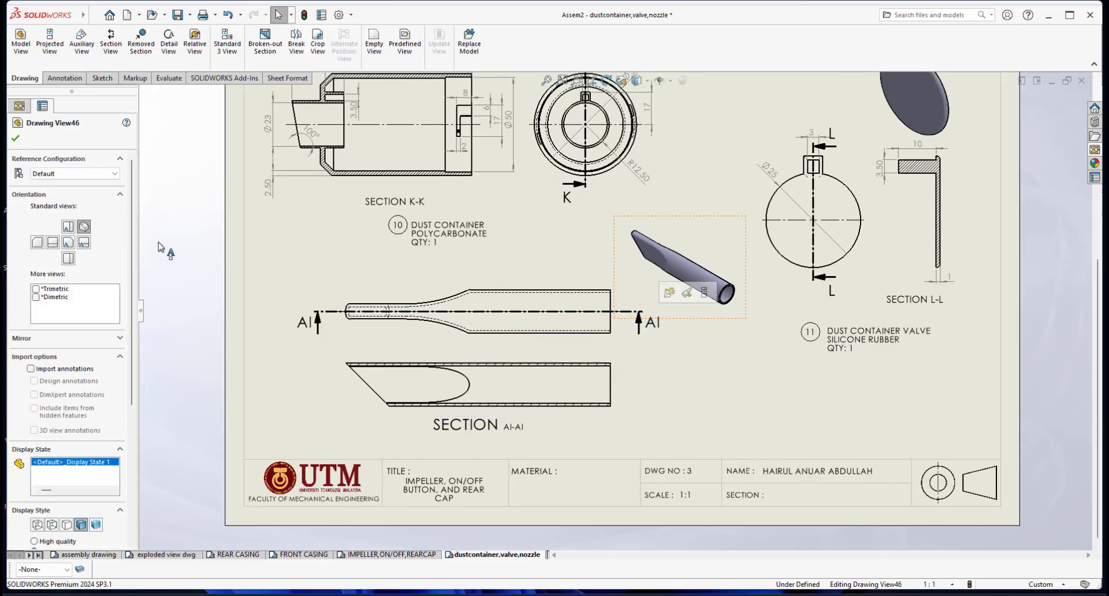
click(671, 365)
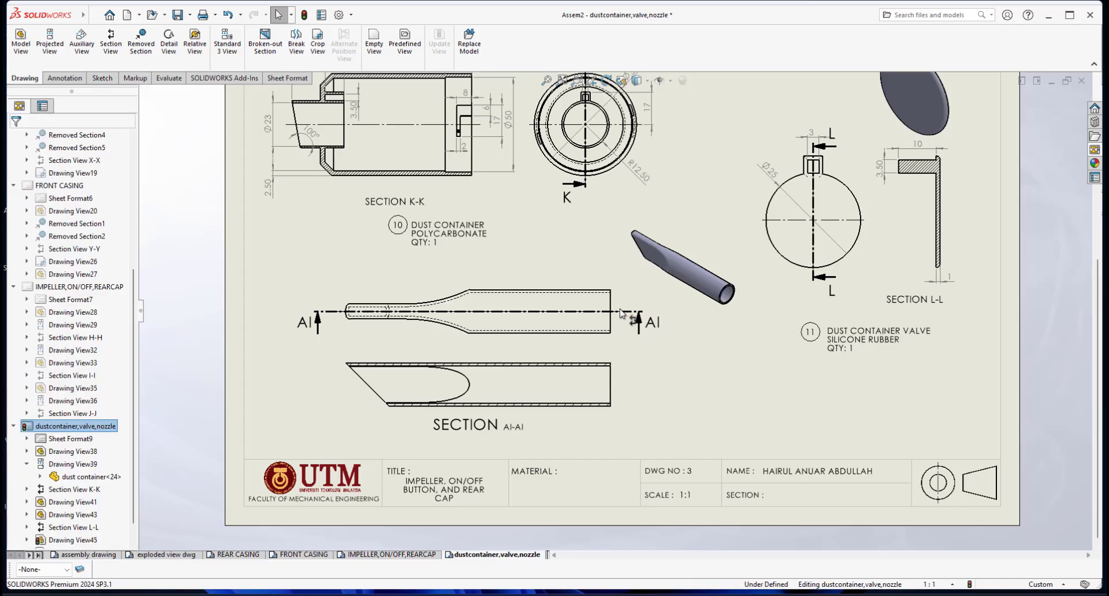
click(623, 316)
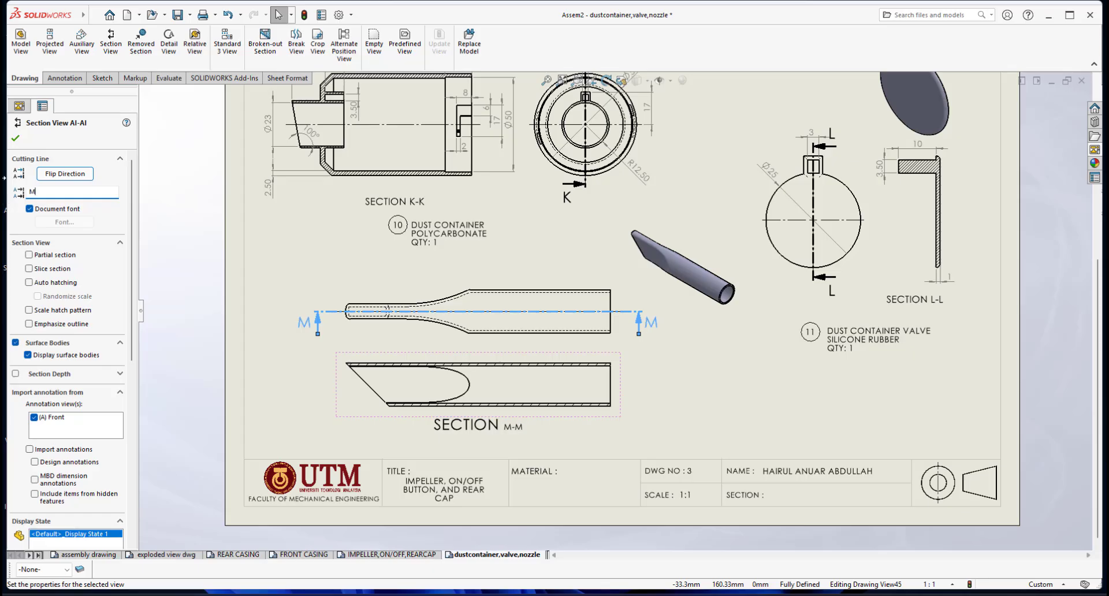
click(691, 391)
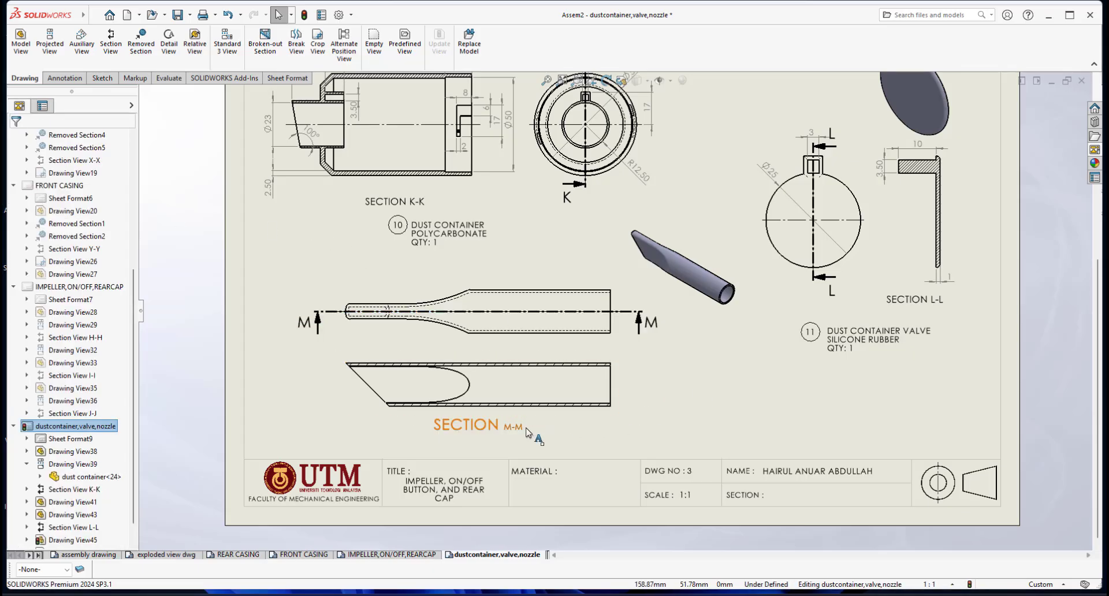
- Rewrite the nozzle section view's label as uniform SECTION M-M text with a text height of 4 mm
scroll(530, 428, up, 1)
scroll(540, 413, down, 3)
click(516, 381)
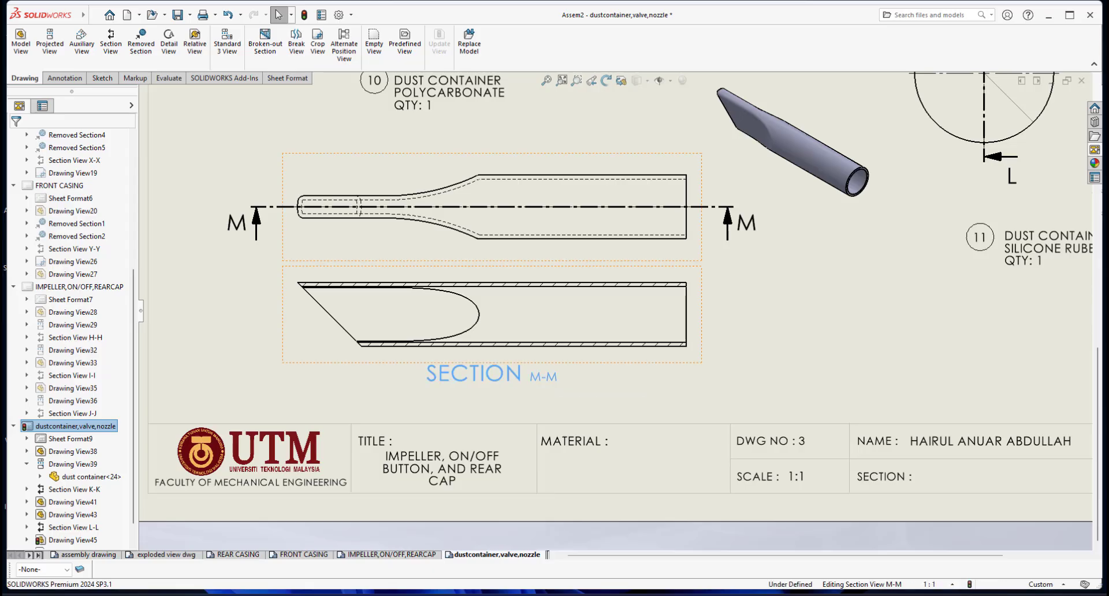
double_click(516, 375)
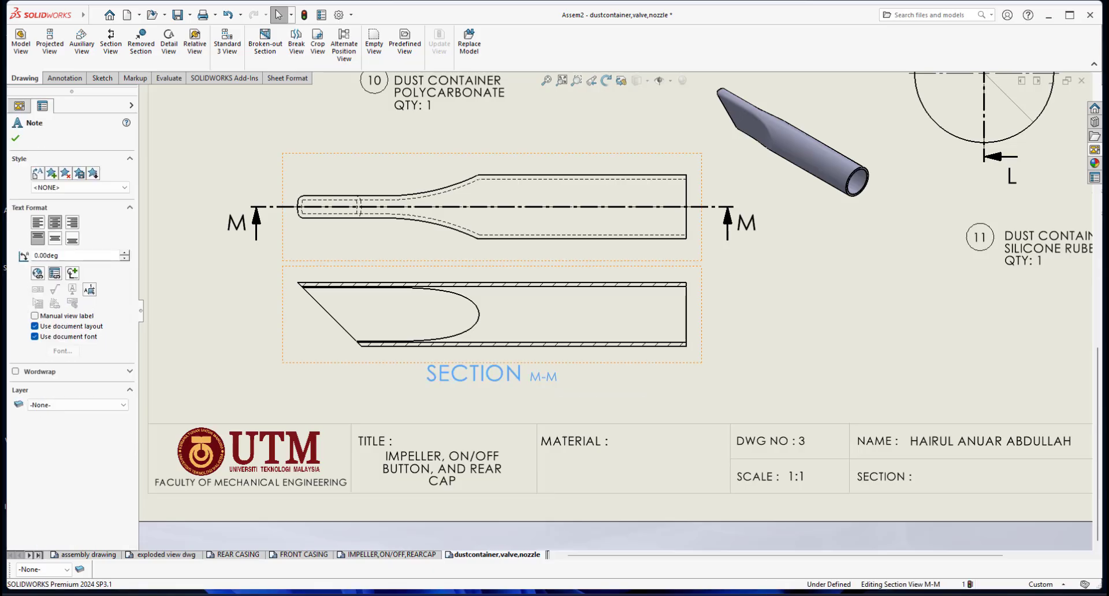
text(SEC)
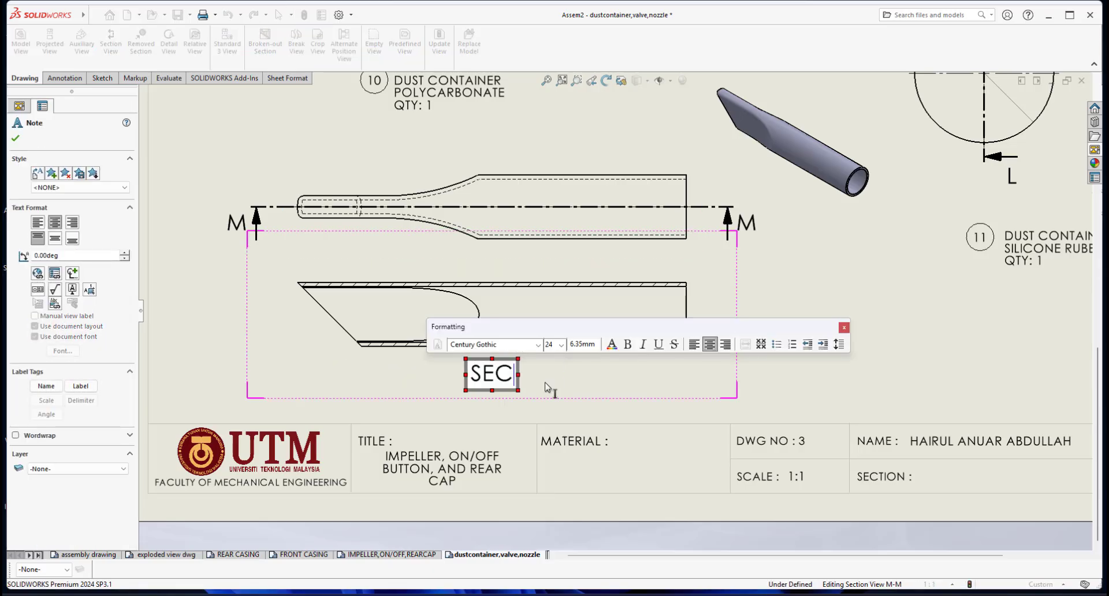
text(TION M-M)
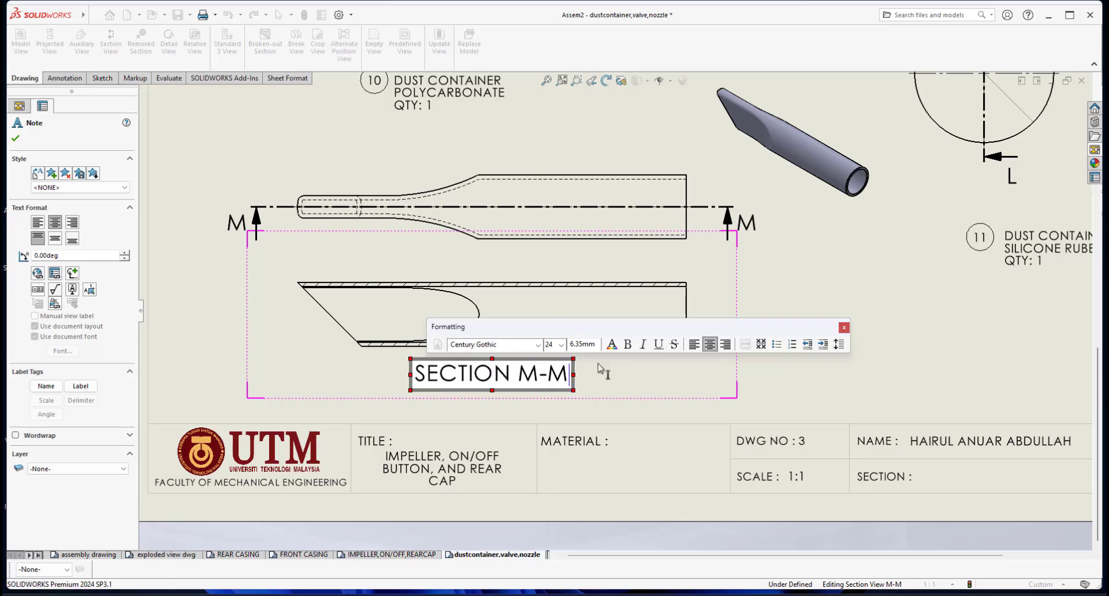
click(615, 376)
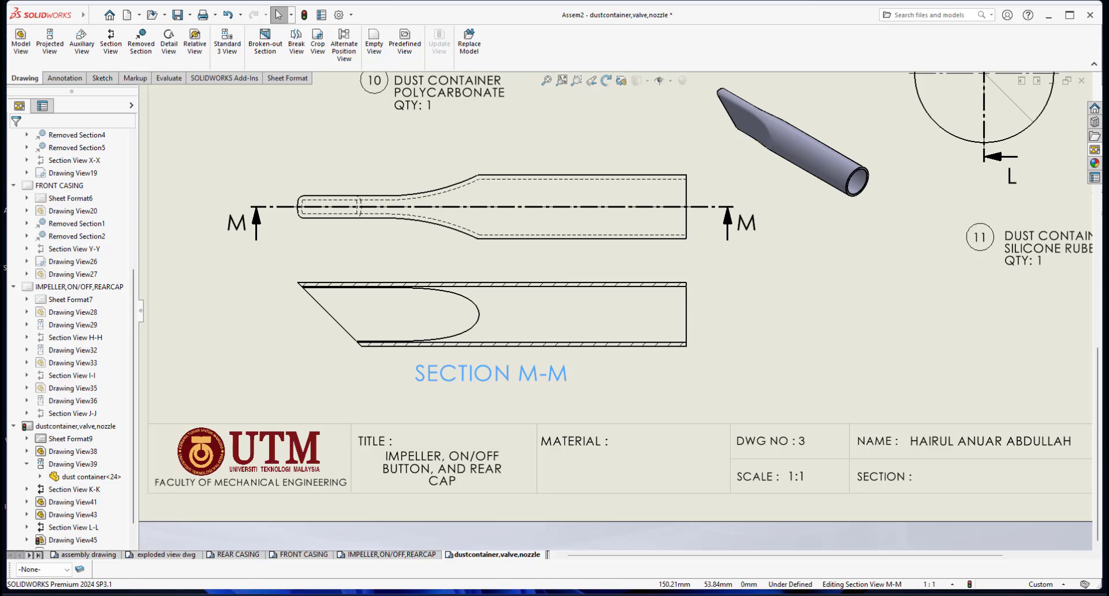
double_click(539, 374)
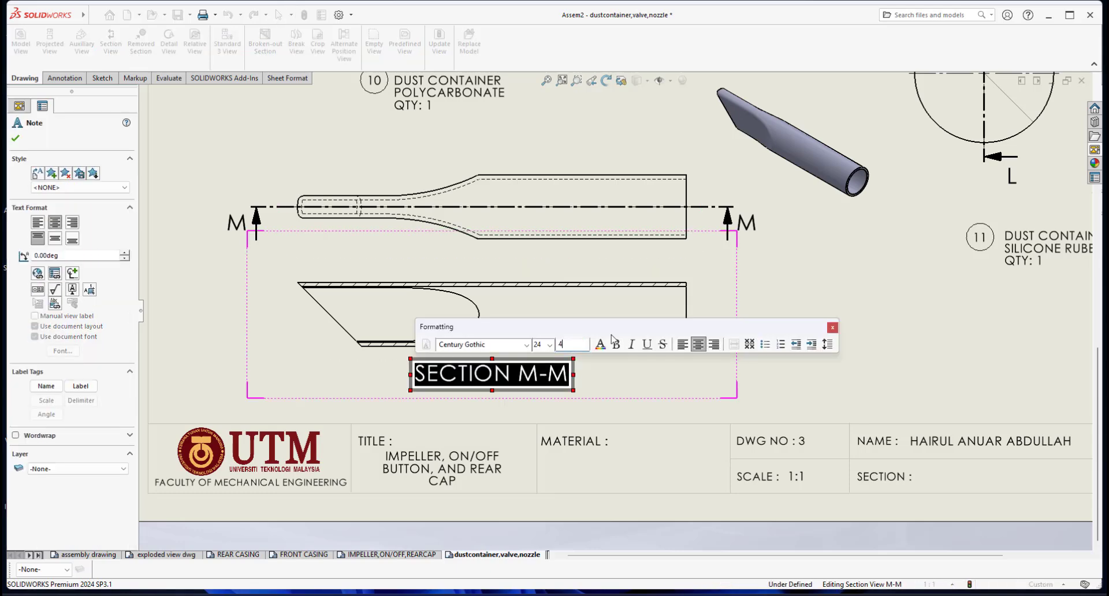
click(501, 397)
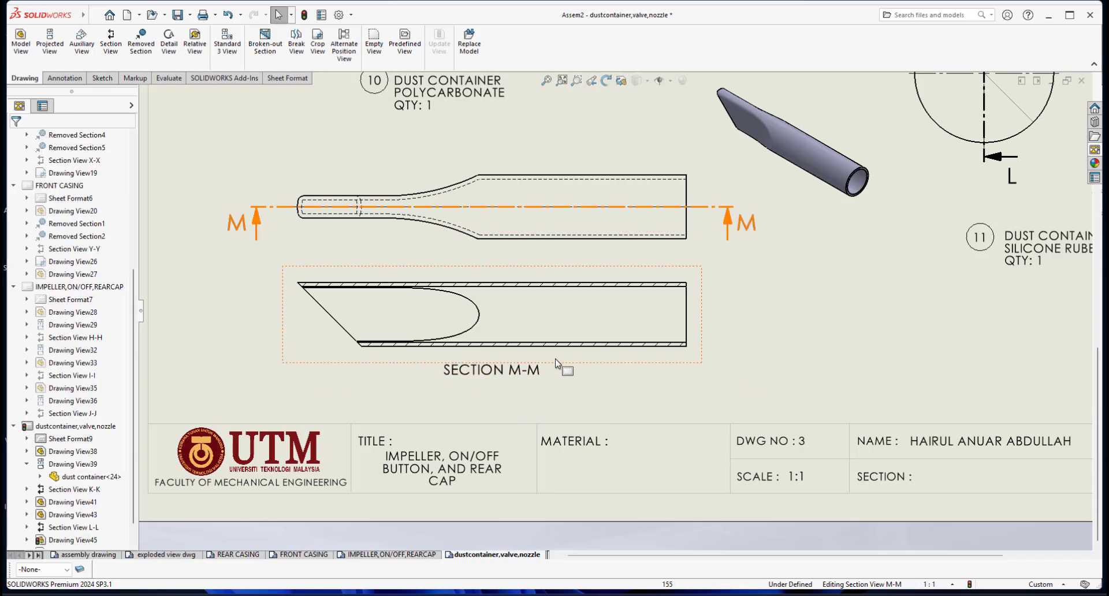
- Move the nozzle's M-M section view slightly closer to its parent view and place the SECTION M-M label a little further below it
middle_drag(544, 374, 569, 365)
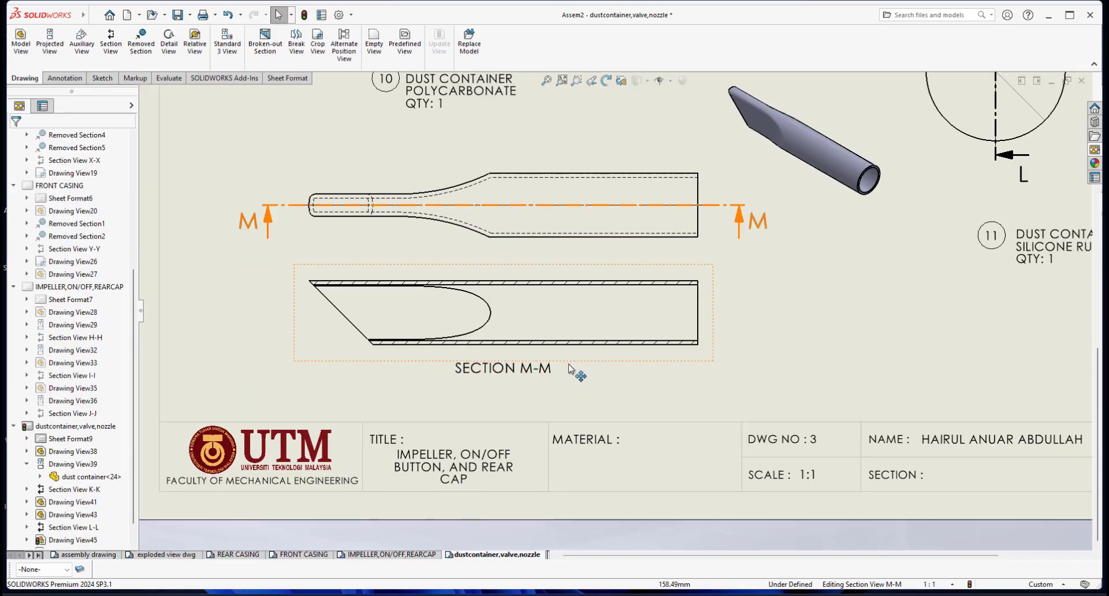
mouse_move(533, 373)
mouse_down()
mouse_move(538, 387)
mouse_move(548, 369)
mouse_up()
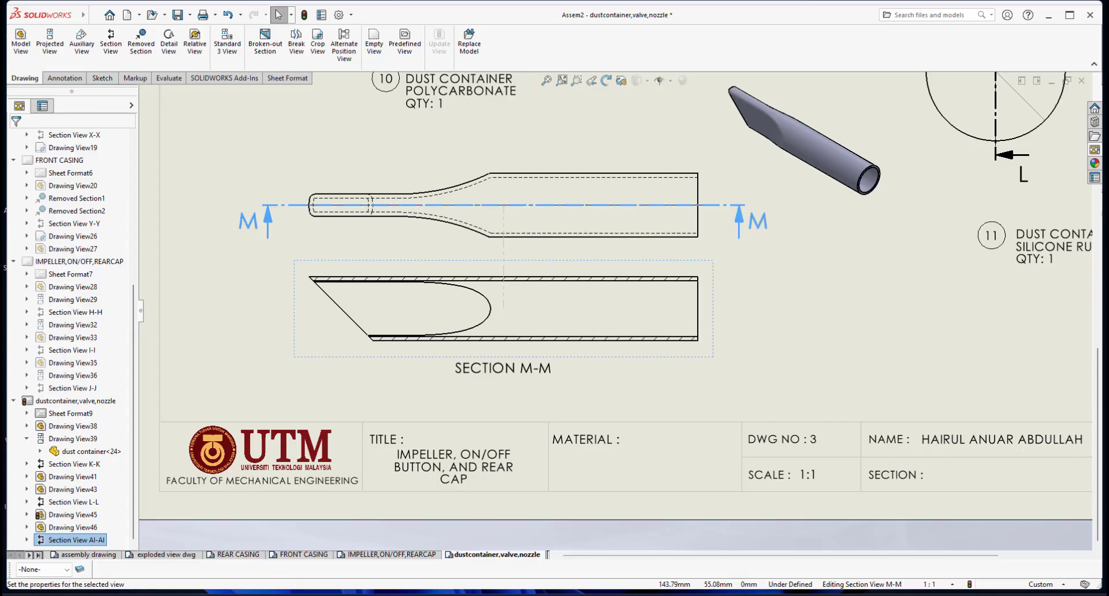
click(774, 394)
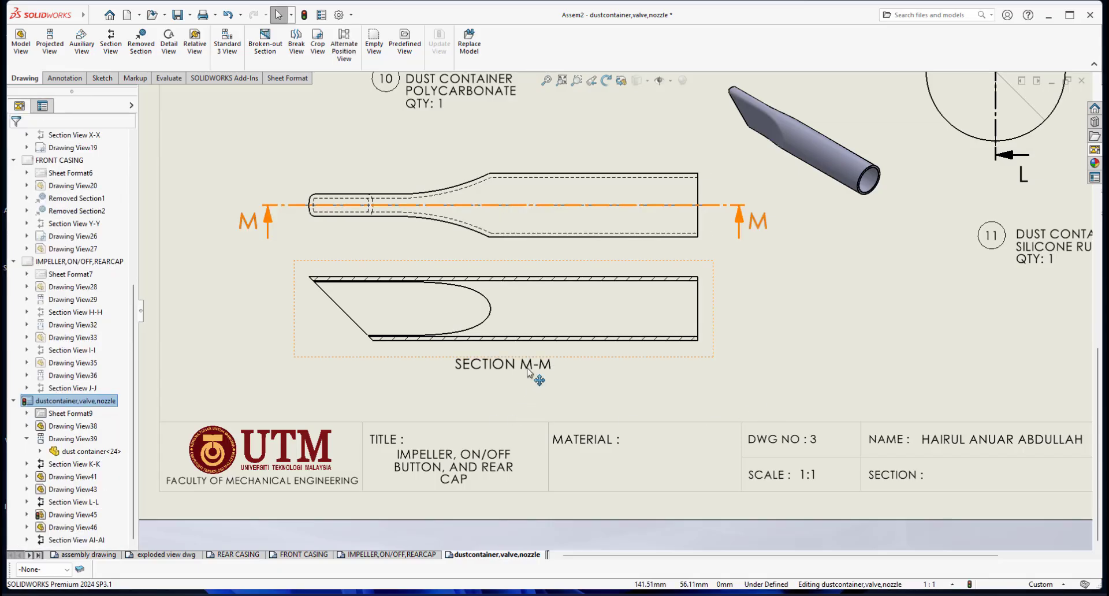
drag(505, 371, 508, 384)
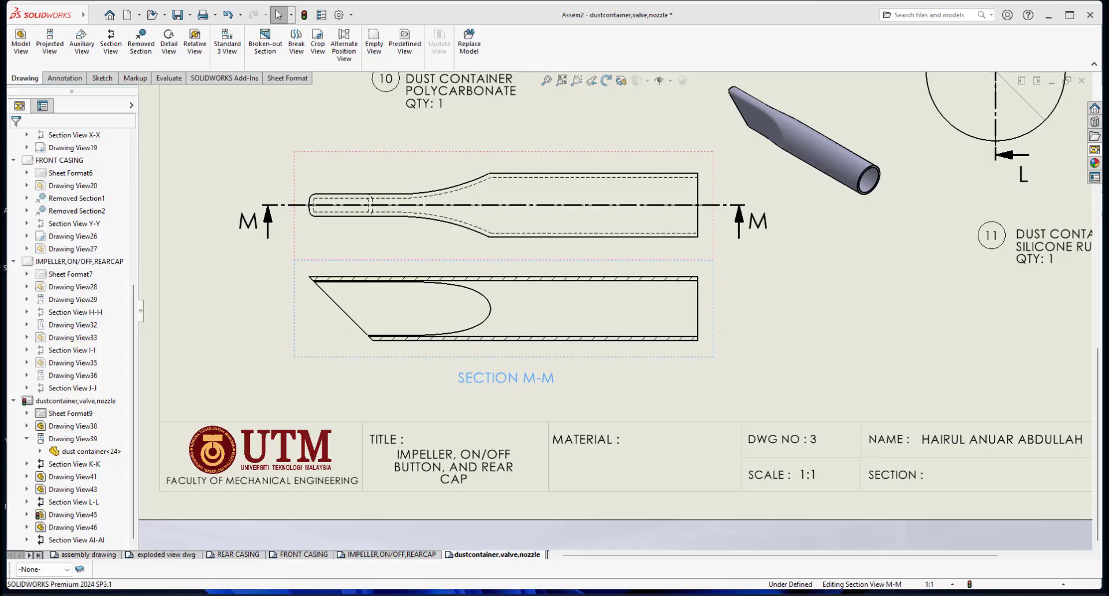
- With Smart Dimension active, examine the existing dimensions on the dust container's SECTION K-K view for reference
middle_drag(817, 295, 834, 308)
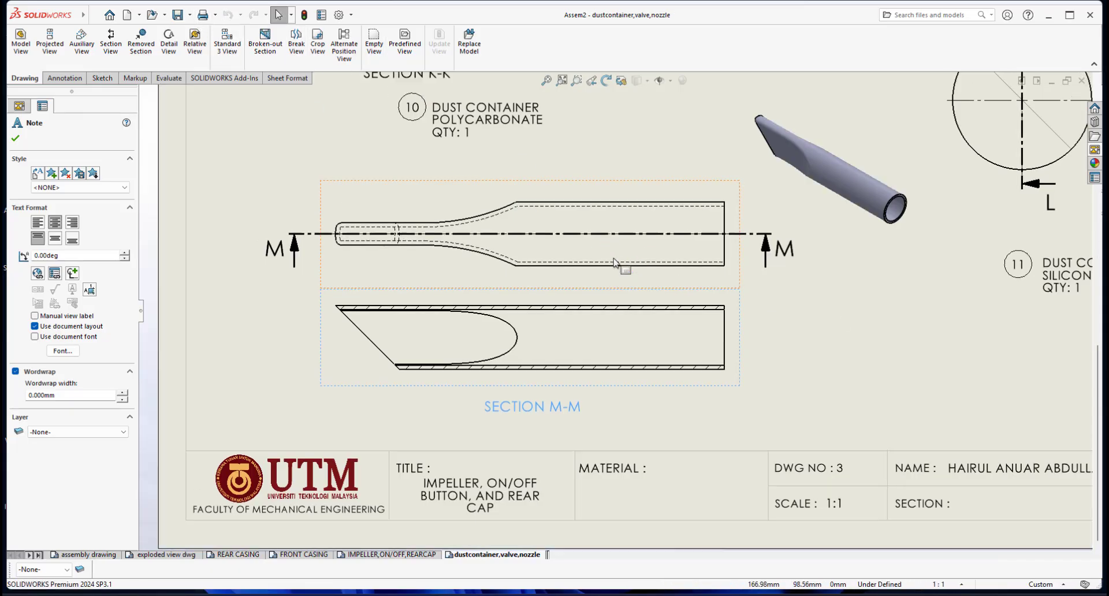
click(65, 78)
click(27, 41)
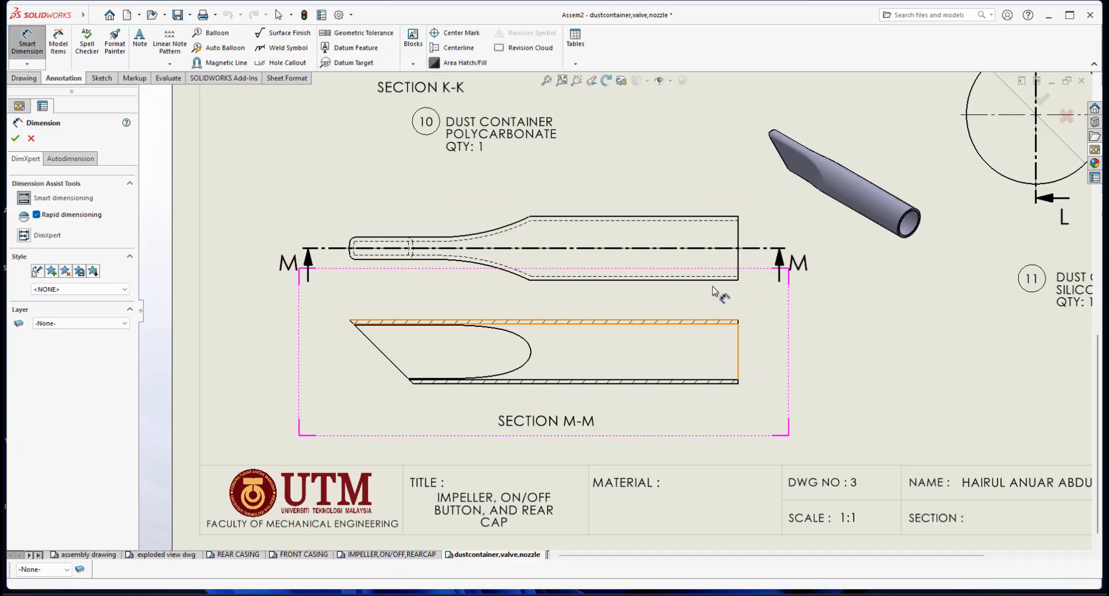
scroll(715, 292, up, 6)
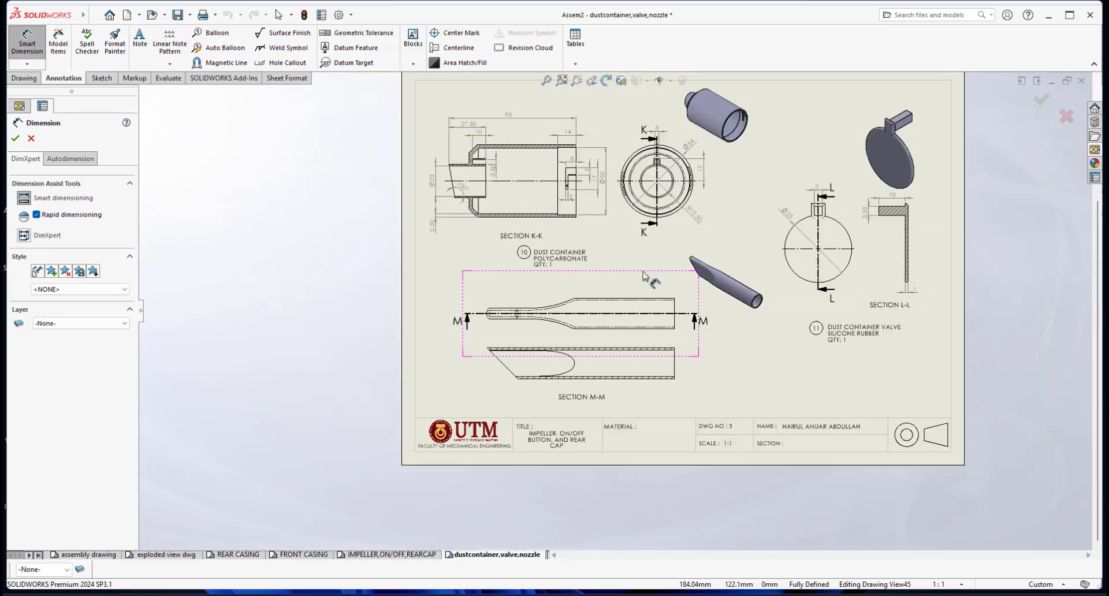
scroll(645, 276, down, 3)
mouse_move(672, 300)
middle_down()
mouse_move(683, 314)
mouse_move(663, 347)
mouse_move(710, 265)
mouse_move(681, 203)
mouse_move(520, 248)
mouse_move(497, 242)
mouse_move(503, 322)
middle_up()
scroll(614, 365, down, 1)
middle_drag(674, 355, 931, 408)
scroll(413, 186, down, 2)
scroll(502, 237, down, 2)
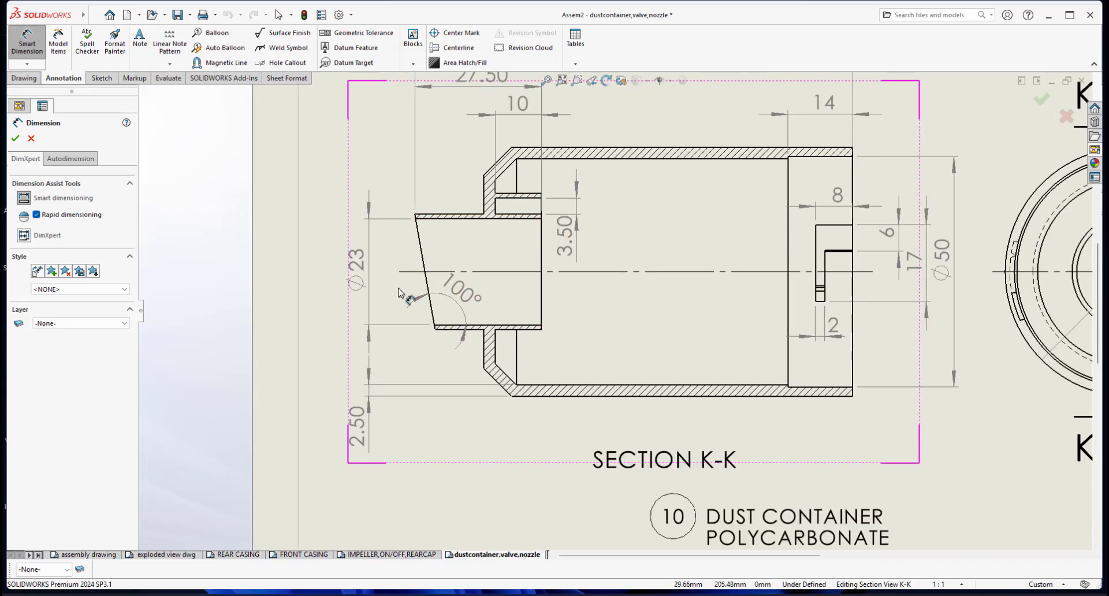
scroll(614, 310, up, 4)
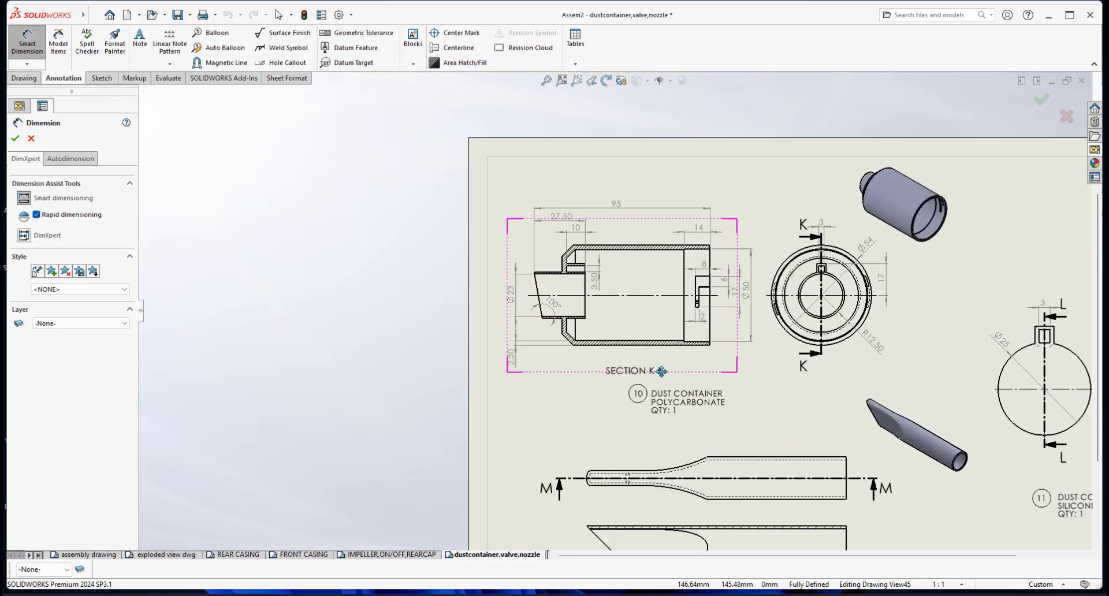
- Dimension the nozzle's outer diameter beside the open end of the SECTION M-M view and set the dimension's precision to None
middle_drag(661, 372, 527, 255)
scroll(614, 354, down, 4)
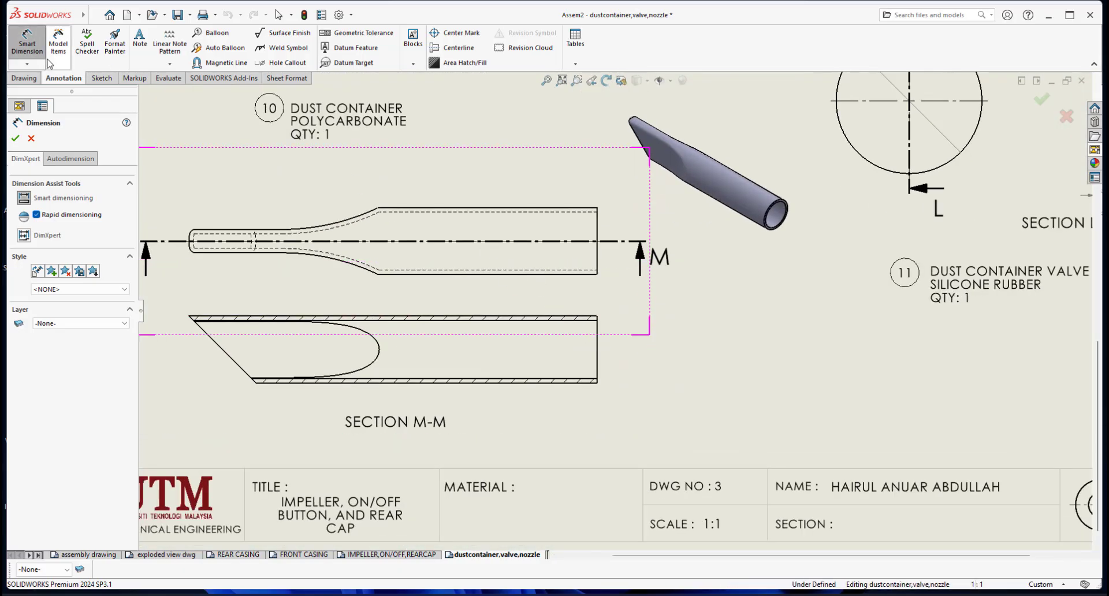
click(595, 318)
click(588, 382)
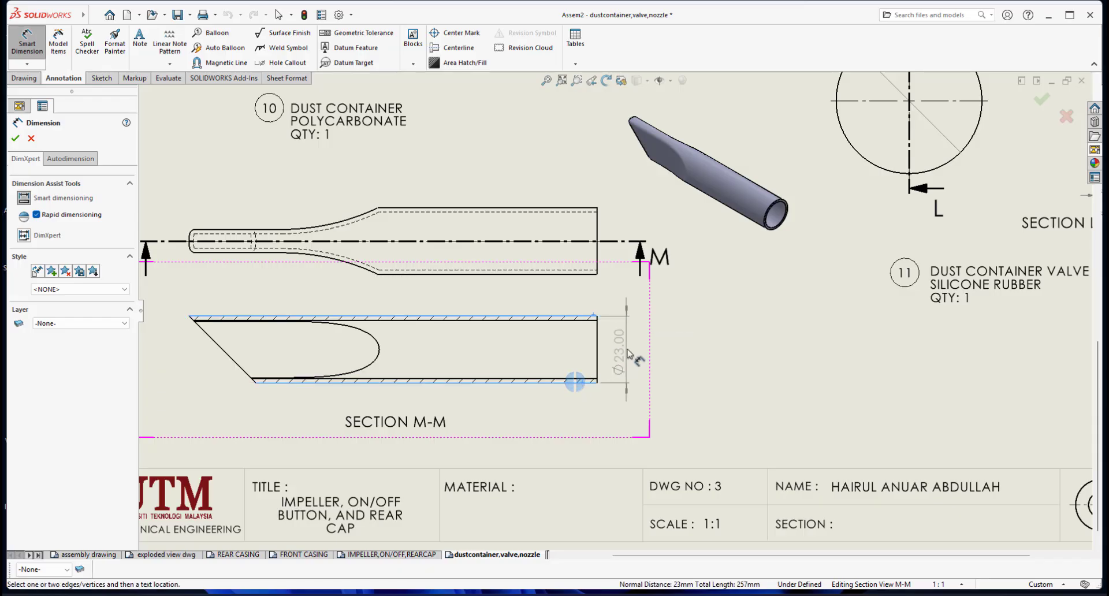
click(629, 354)
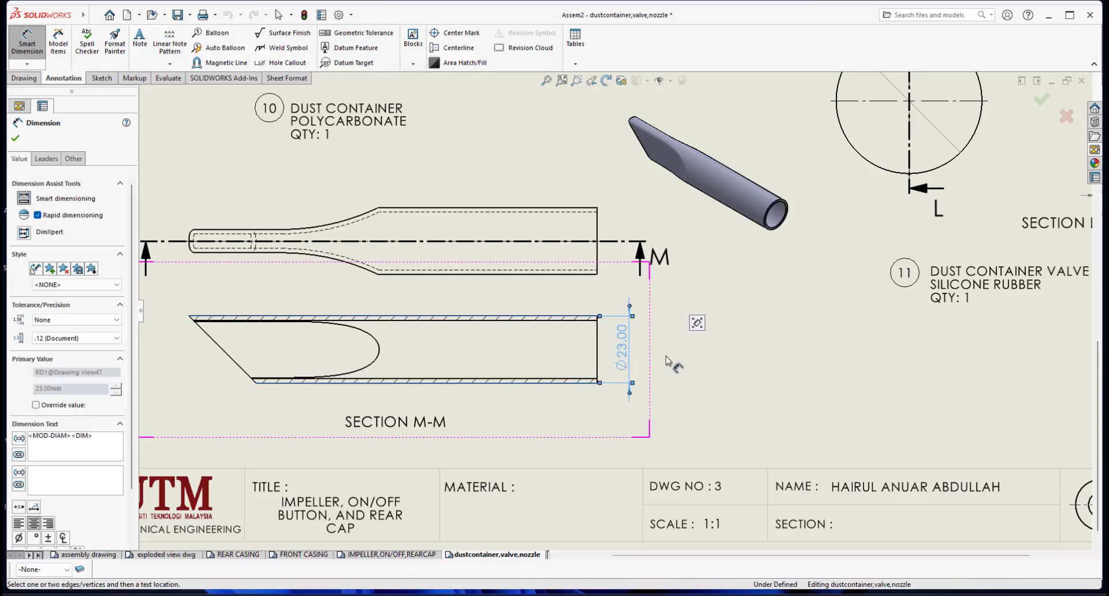
scroll(557, 340, down, 3)
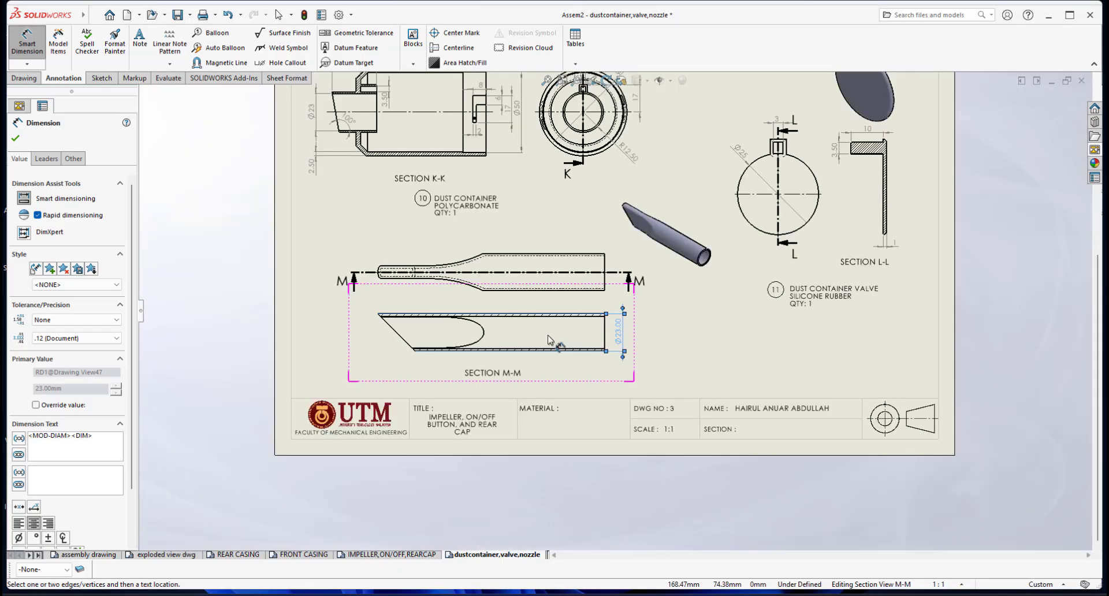
scroll(566, 328, up, 1)
scroll(567, 329, up, 1)
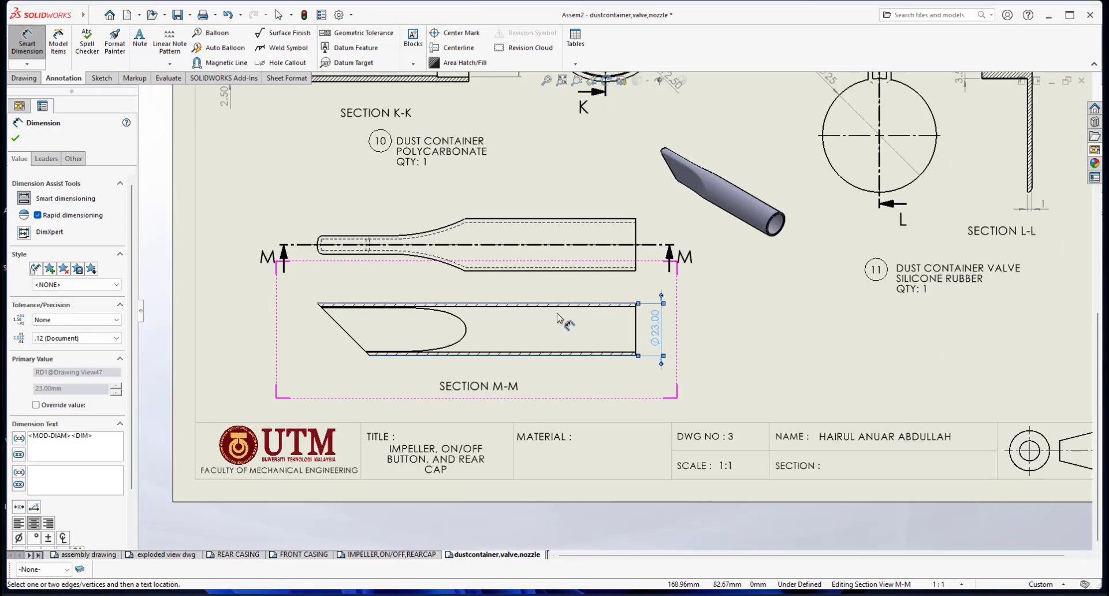
click(72, 338)
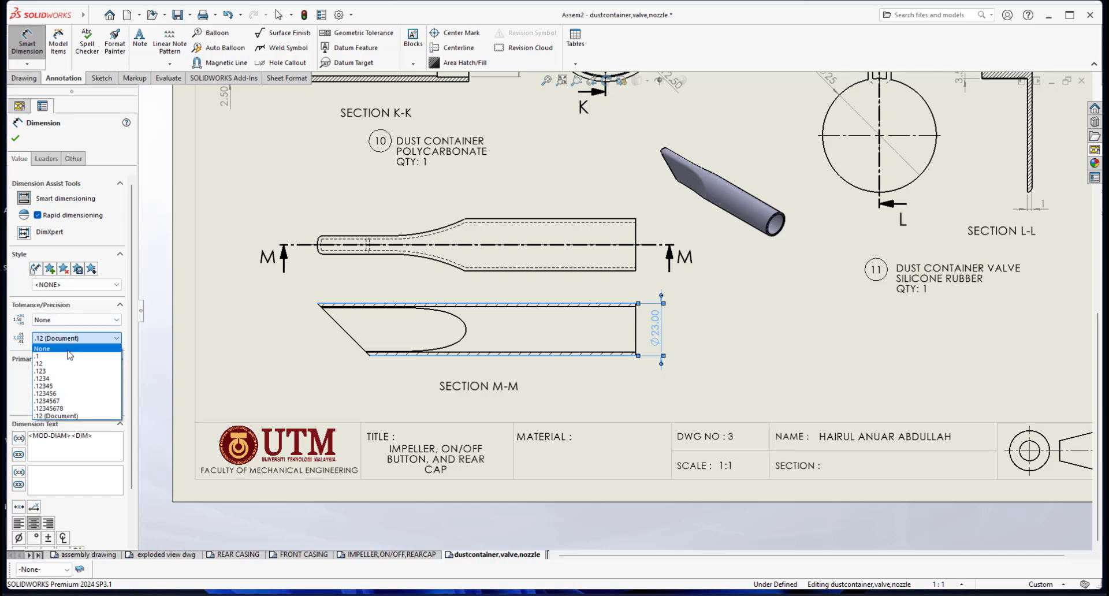
click(68, 350)
key(Escape)
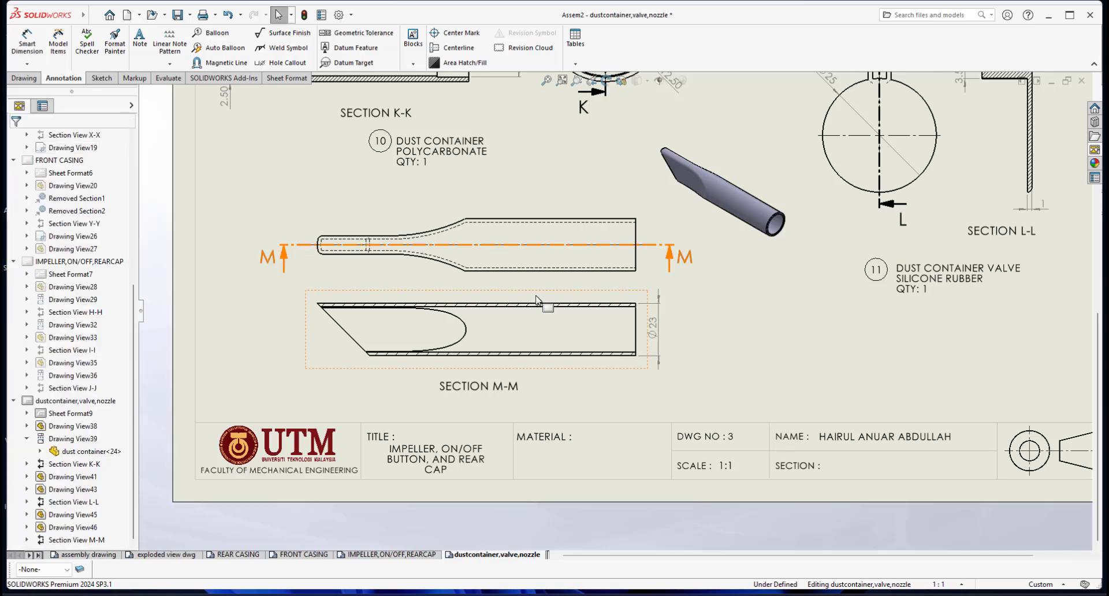
- Replace the material crosshatch of the crevice nozzle's section with a Parallel Lines hatch at scale 3 and a 45-degree angle
scroll(536, 299, up, 7)
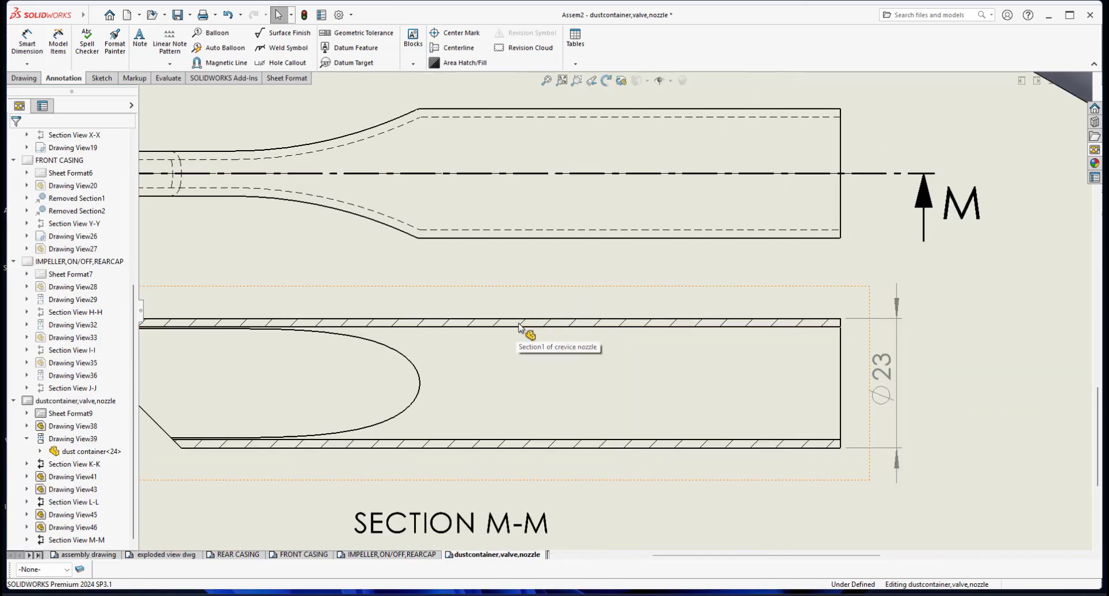
click(519, 327)
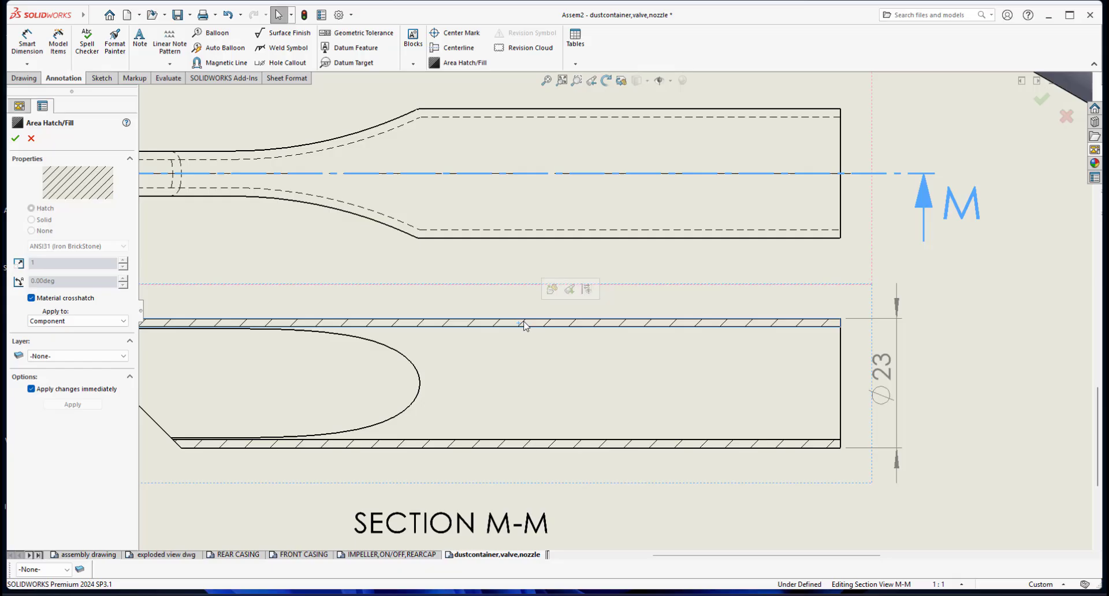
click(32, 298)
click(124, 247)
scroll(81, 376, down, 10)
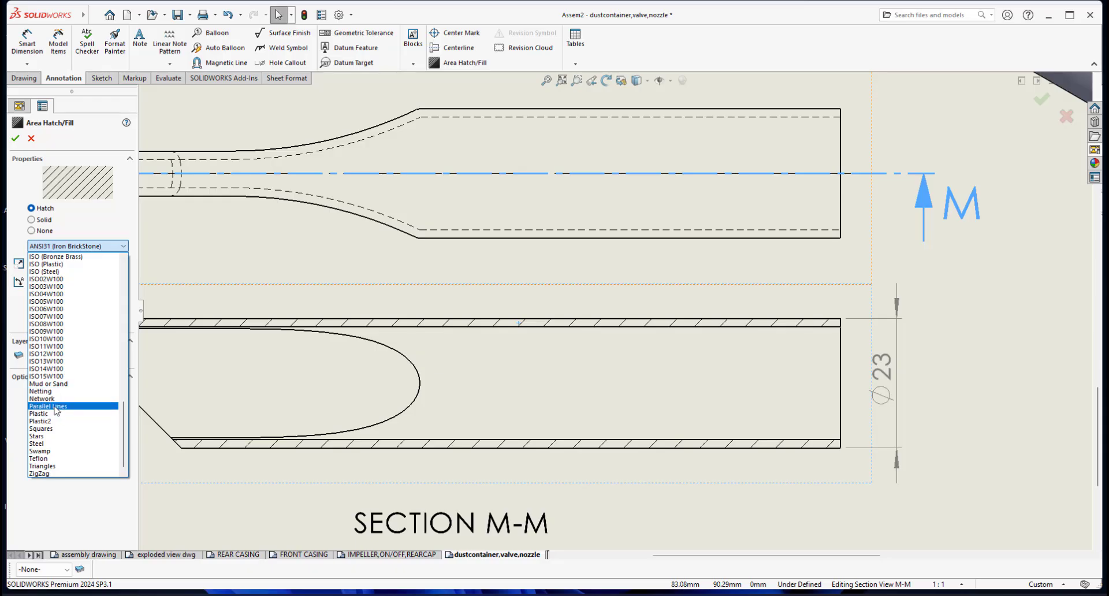
click(56, 406)
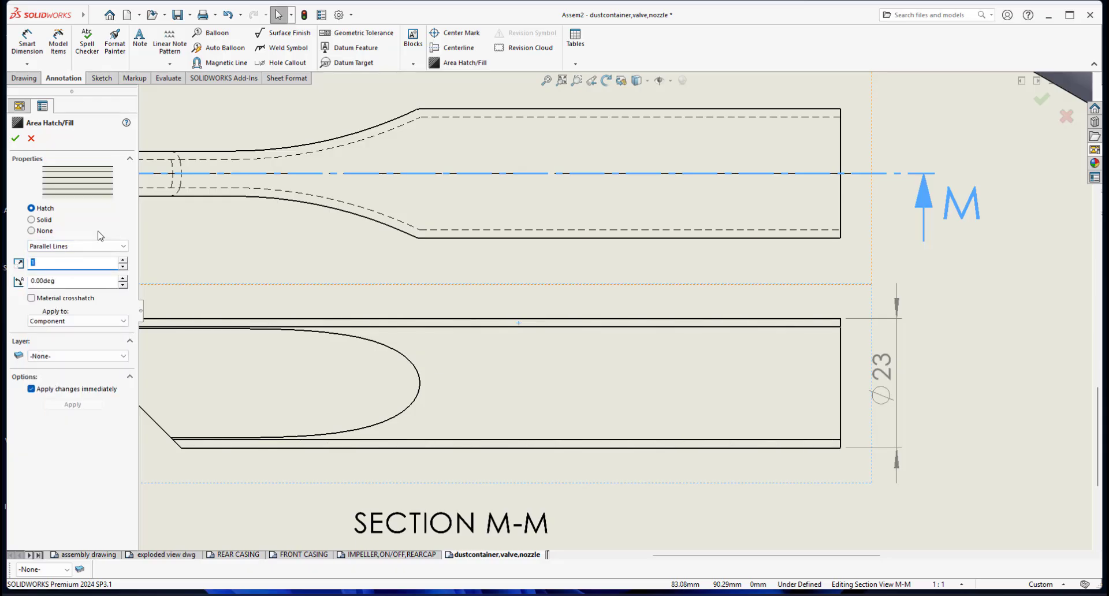
text(3)
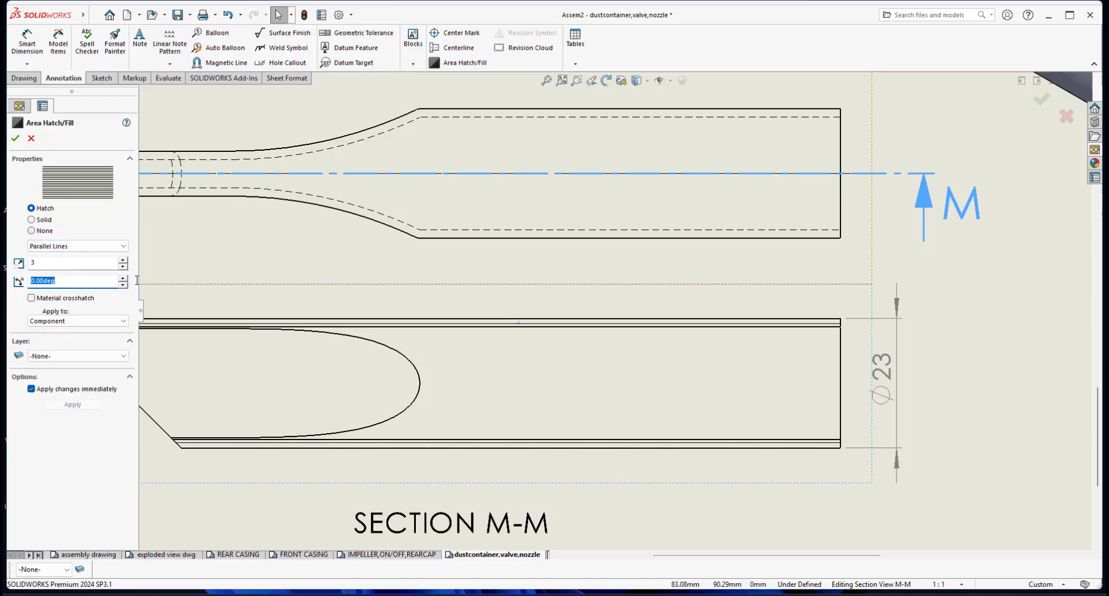
text(45)
key(Return)
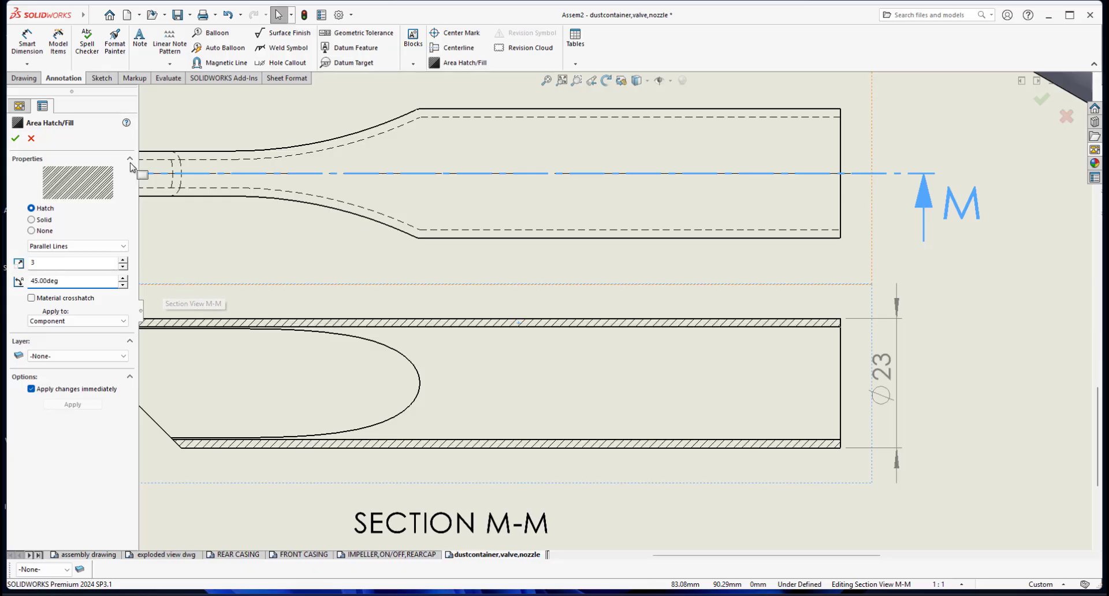
click(17, 139)
scroll(635, 304, up, 3)
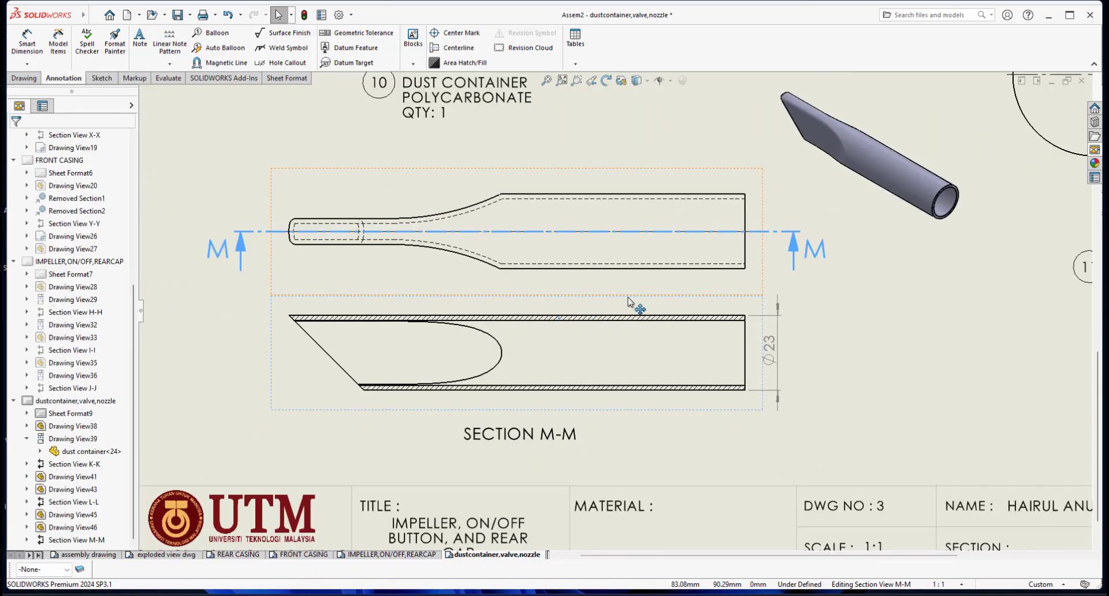
- Add a centerline between the upper and lower wall edges of the nozzle in the SECTION M-M view
click(874, 347)
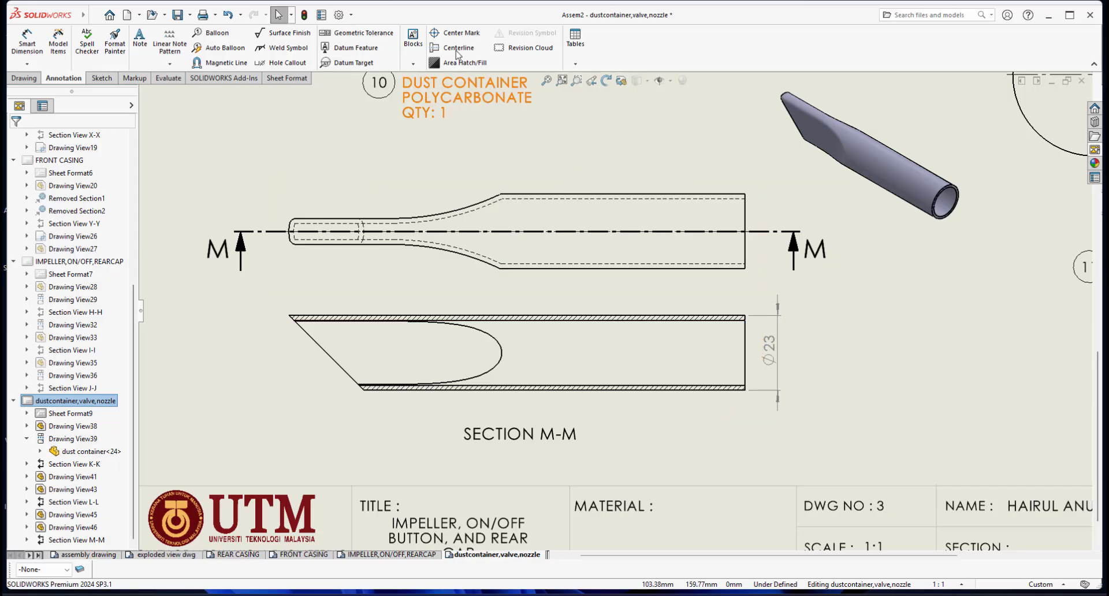
click(639, 321)
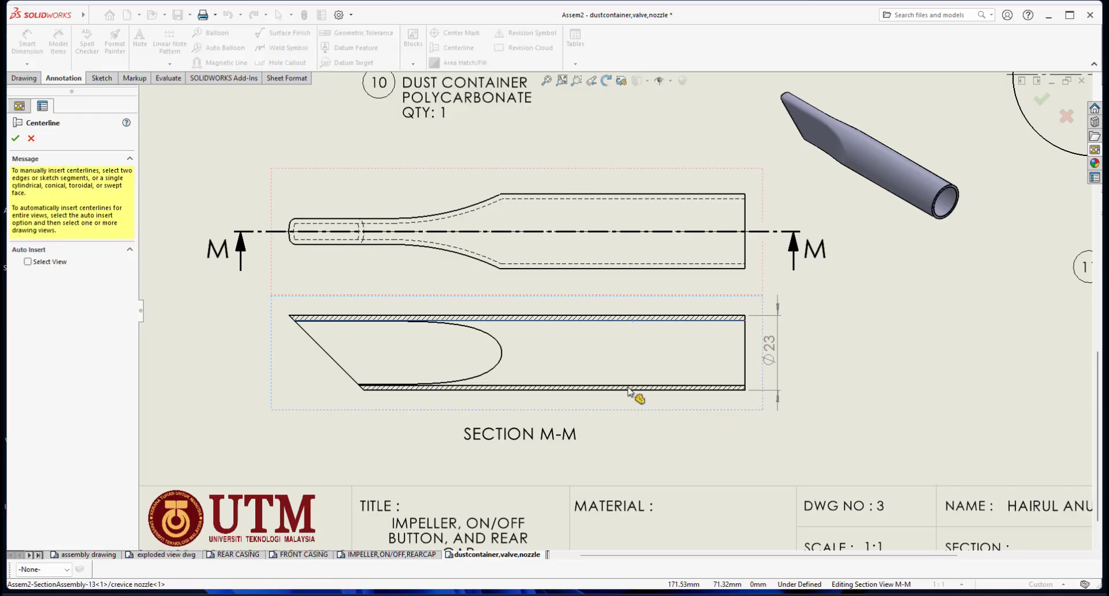
click(629, 387)
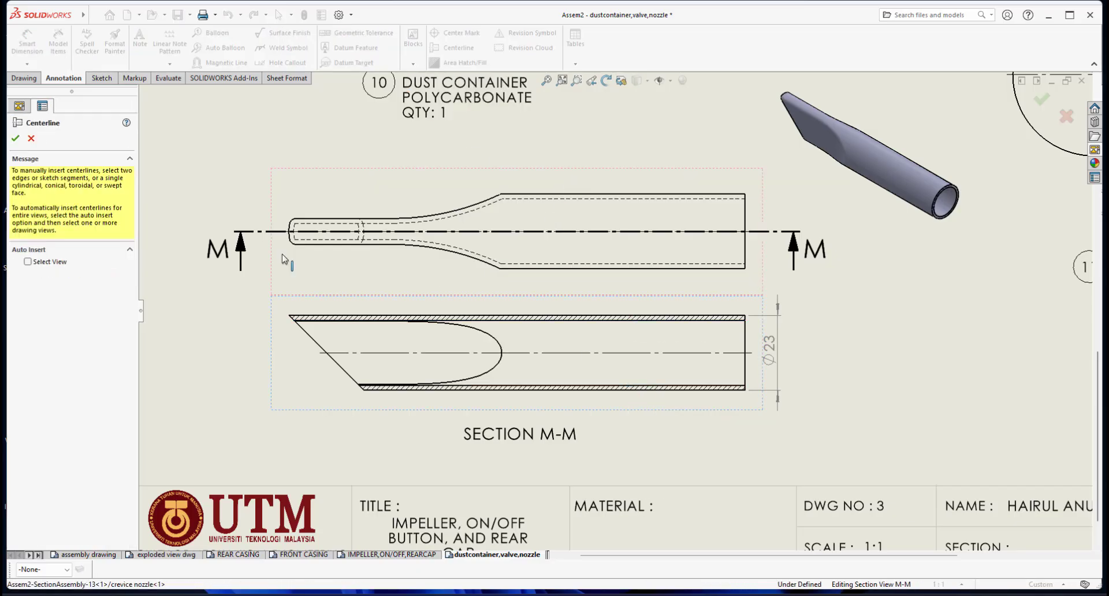
click(16, 140)
scroll(711, 328, up, 1)
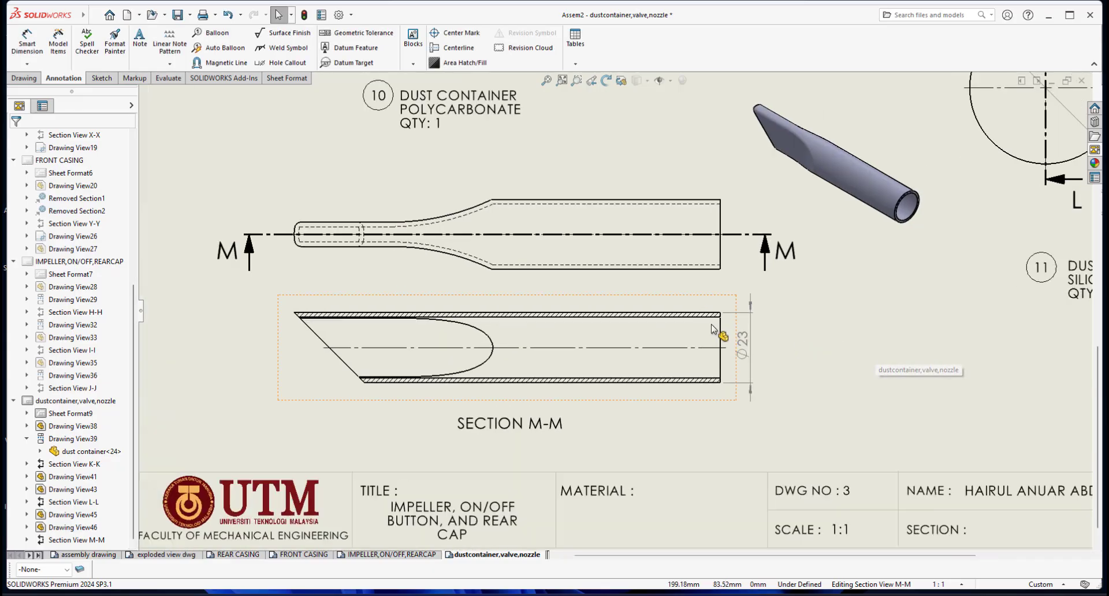
scroll(711, 328, down, 4)
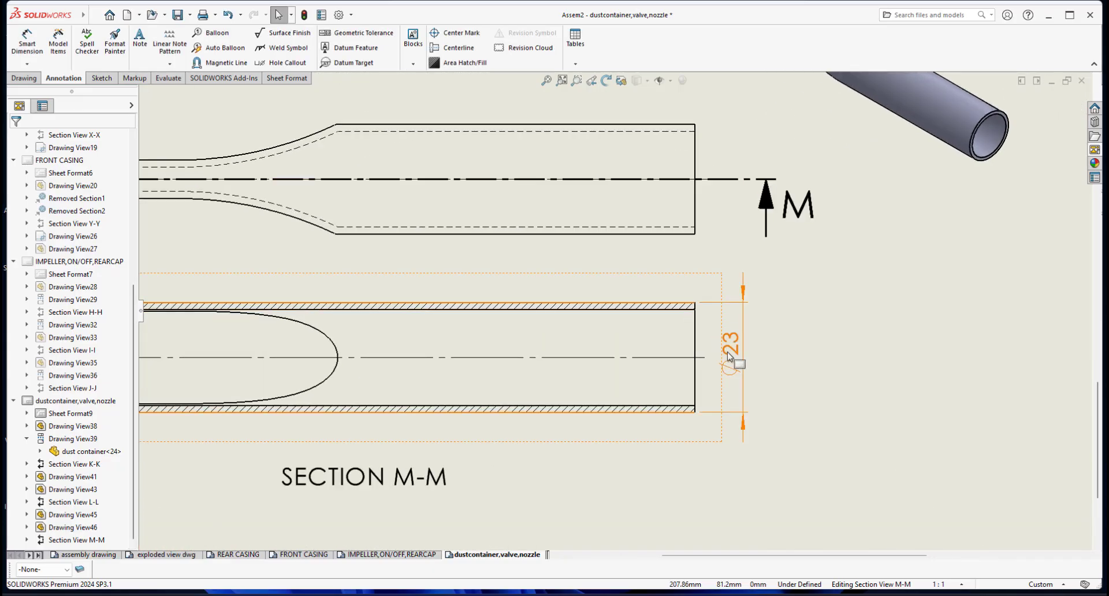
- Dimension the nozzle's inner diameter at the open end of the SECTION M-M view and set the dimension's precision to None
scroll(729, 357, up, 4)
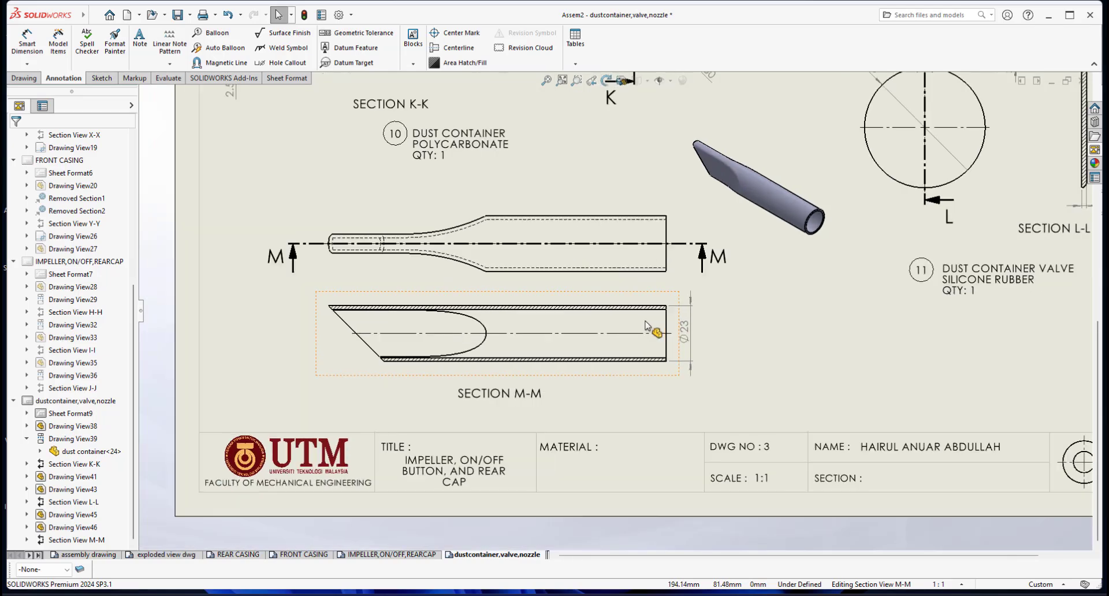
scroll(646, 325, down, 2)
click(37, 50)
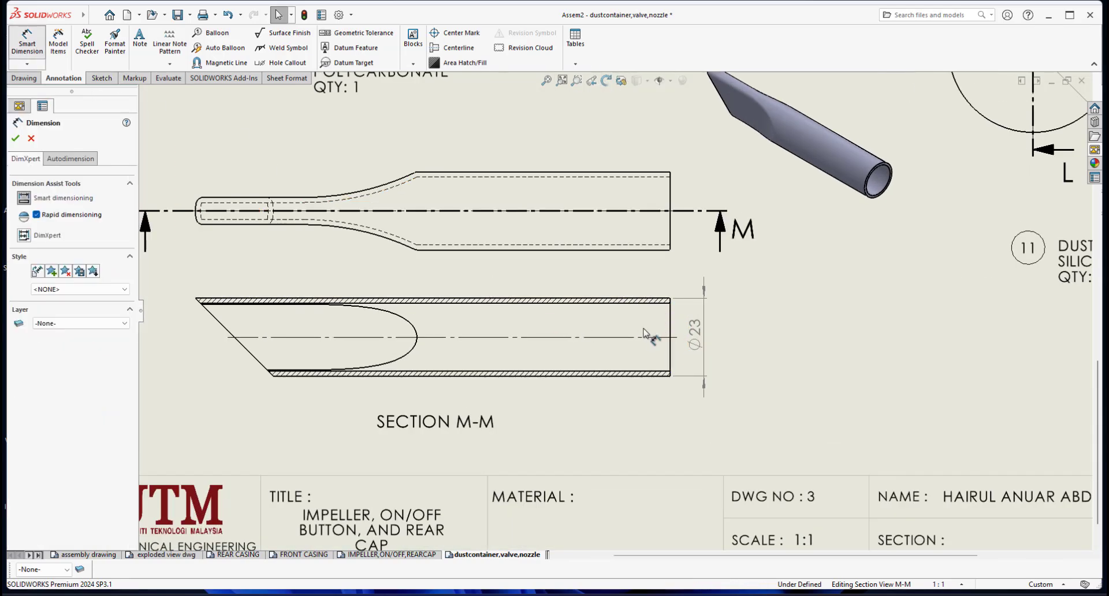
scroll(649, 311, down, 2)
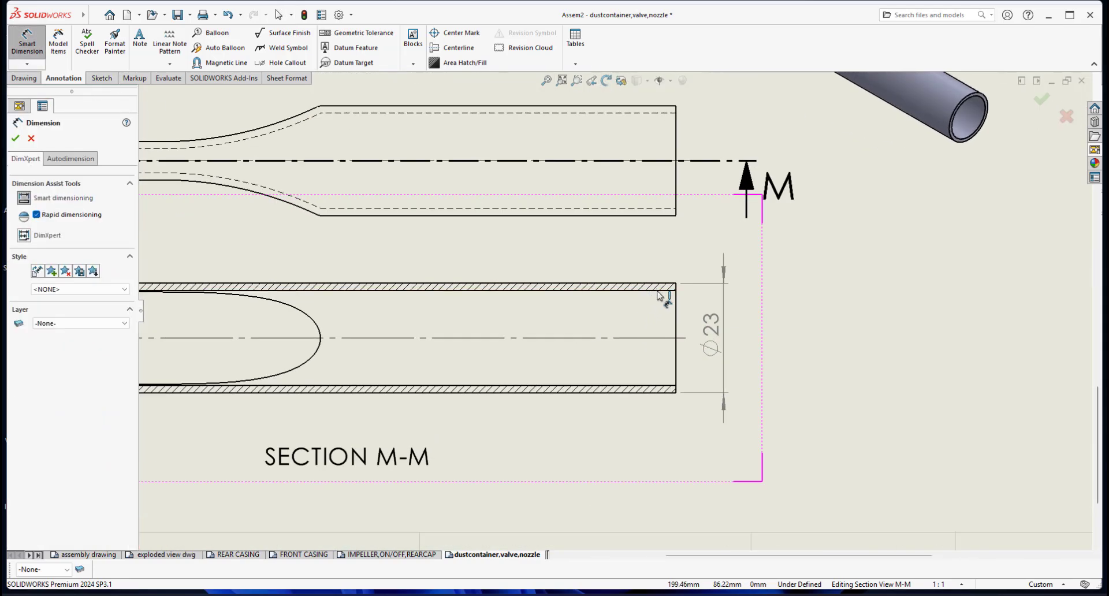
click(658, 291)
click(655, 386)
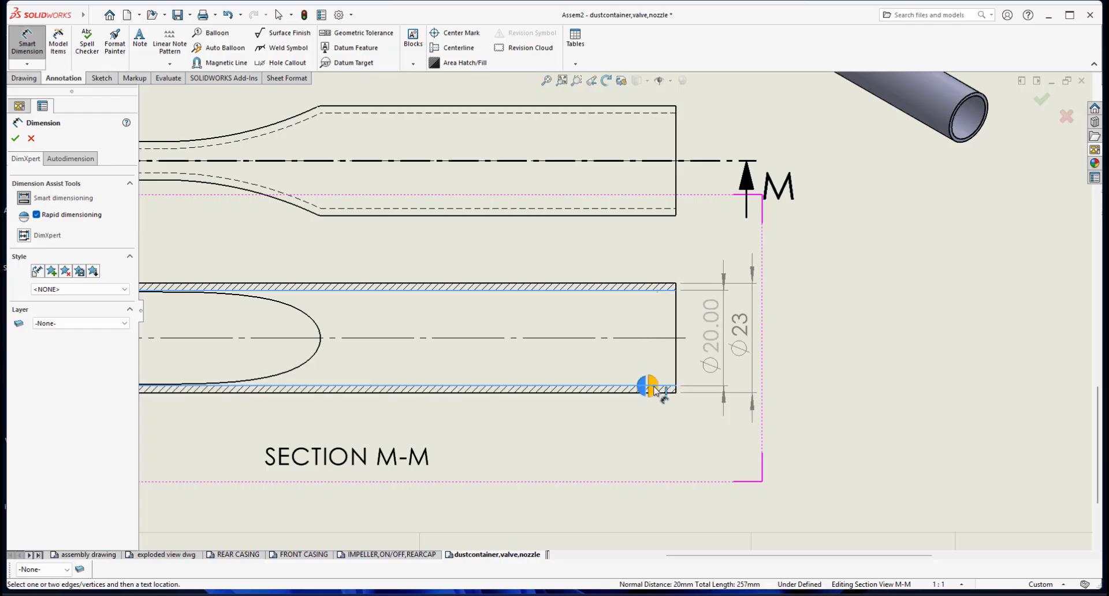
click(650, 386)
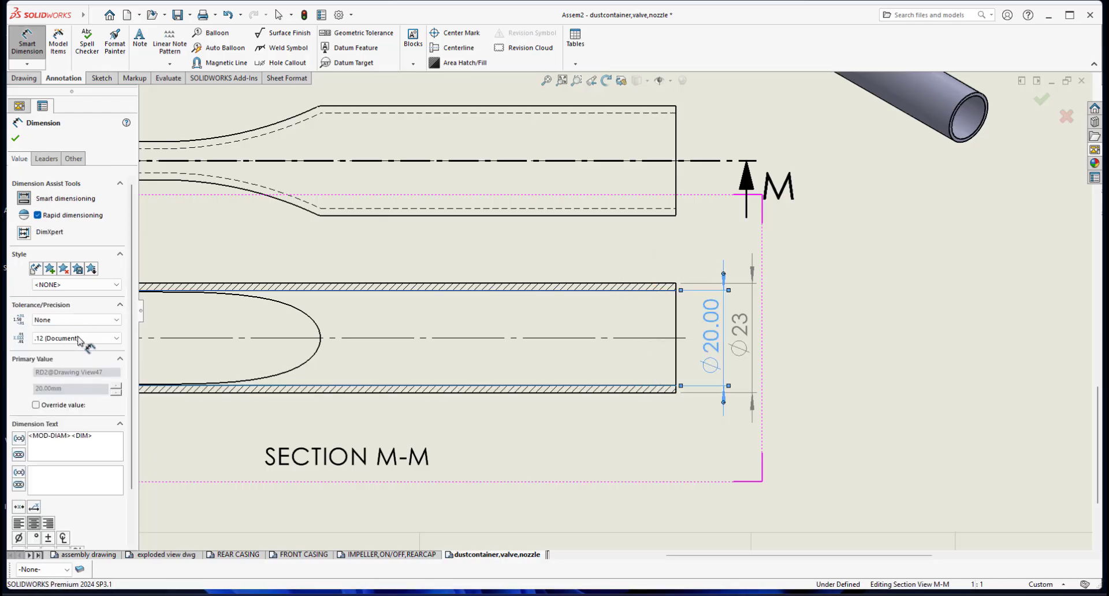
click(79, 339)
click(50, 348)
- Examine the crevice nozzle's top view, from its open end to its narrow tip, for features still lacking dimensions
scroll(379, 306, up, 3)
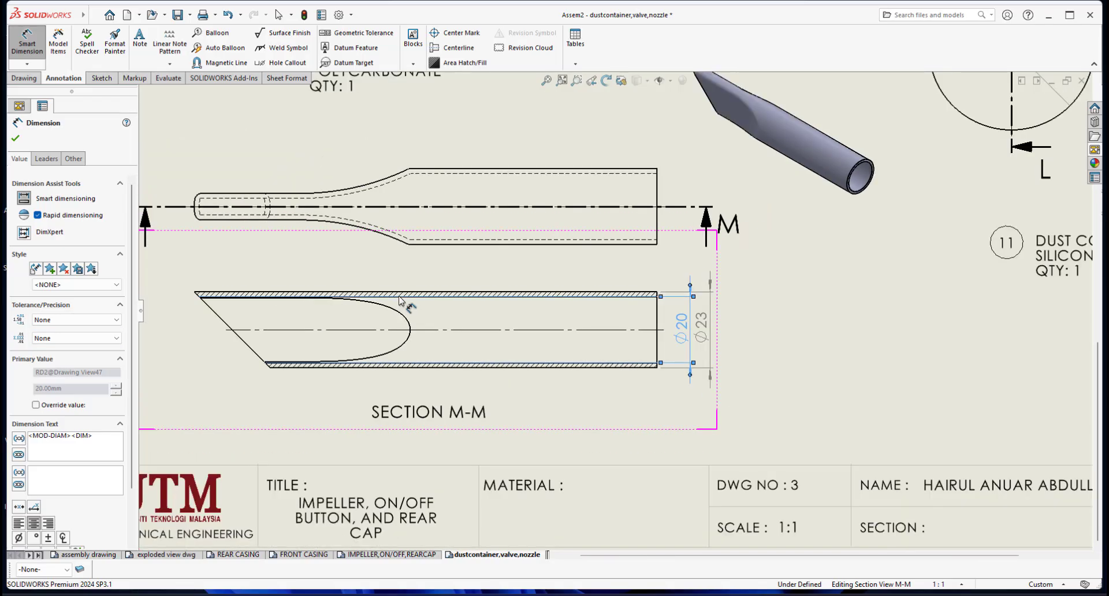
scroll(375, 231, down, 1)
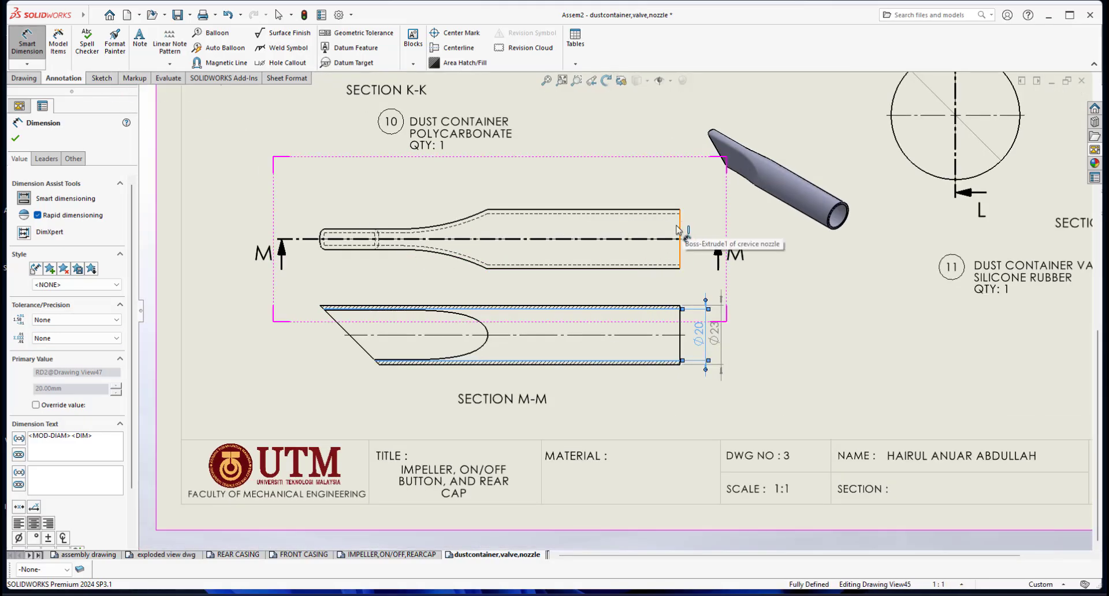
scroll(699, 255, down, 2)
scroll(555, 327, up, 5)
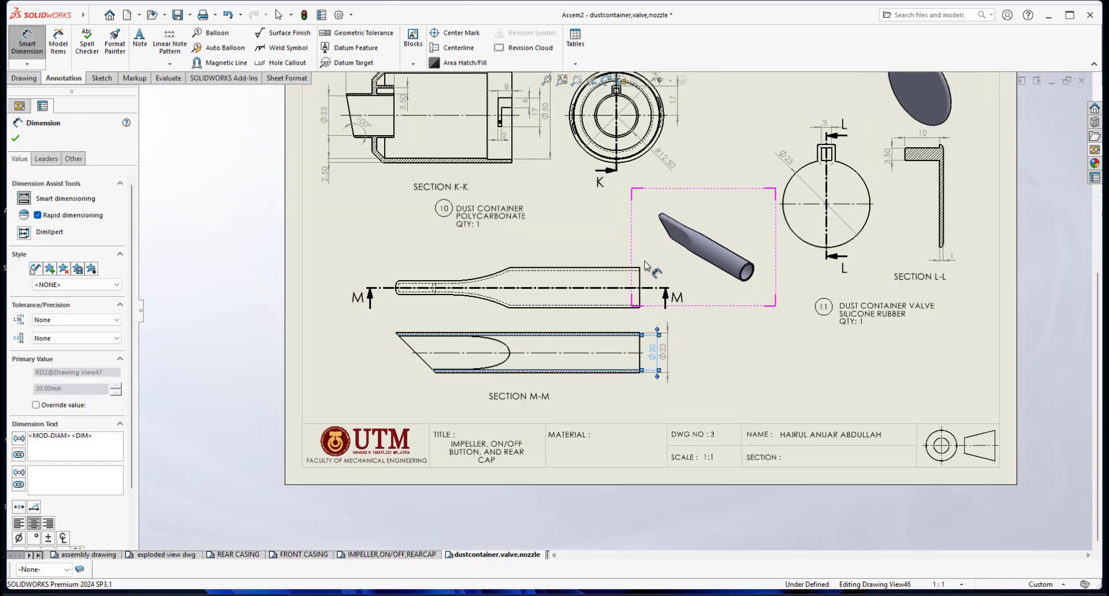
scroll(449, 311, down, 4)
scroll(448, 310, down, 1)
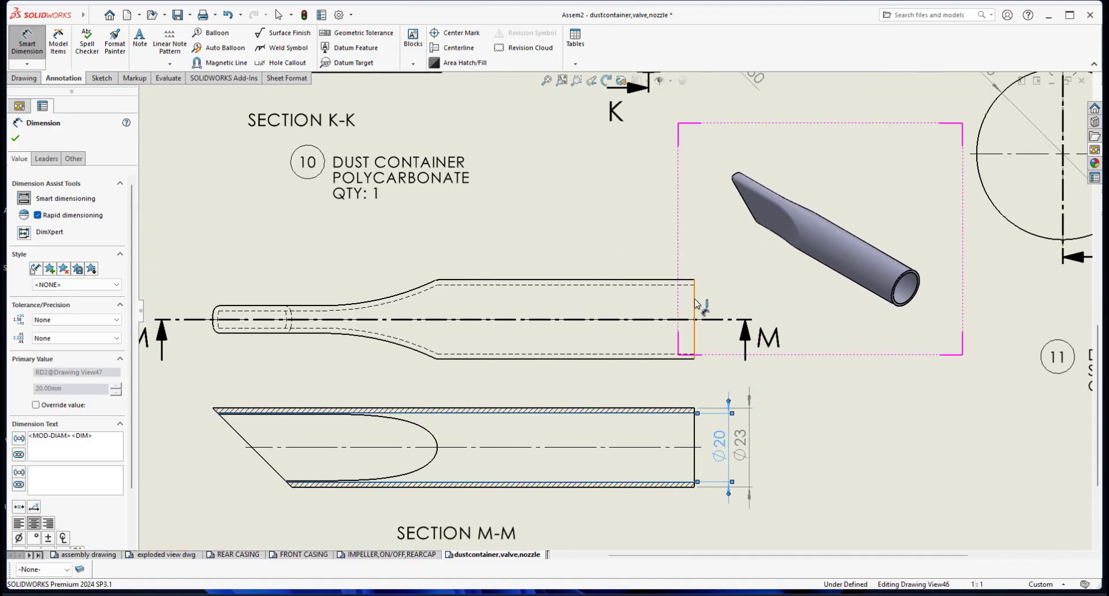
scroll(370, 347, up, 2)
scroll(385, 307, down, 4)
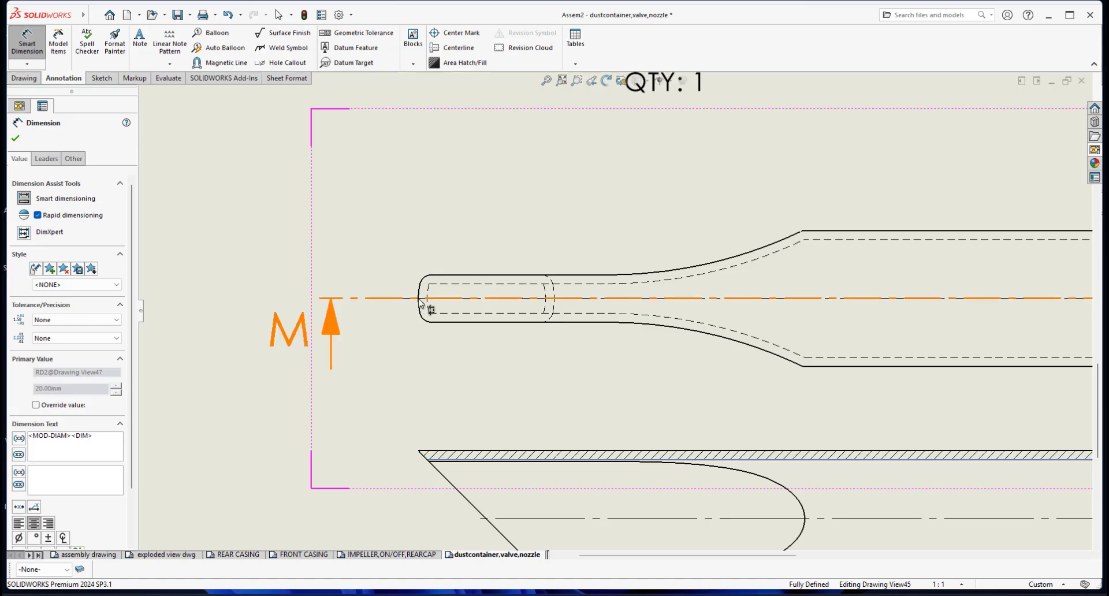
scroll(683, 367, up, 1)
scroll(683, 367, up, 3)
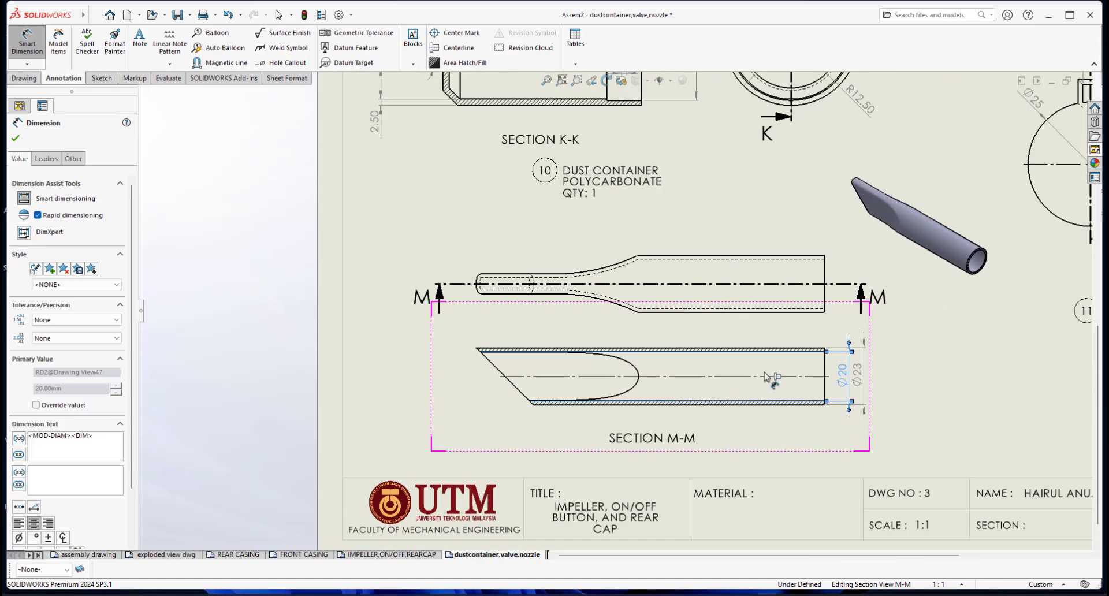
- Dimension the nozzle's overall length from the open end to the tip below the SECTION M-M view, with precision None
scroll(741, 368, down, 2)
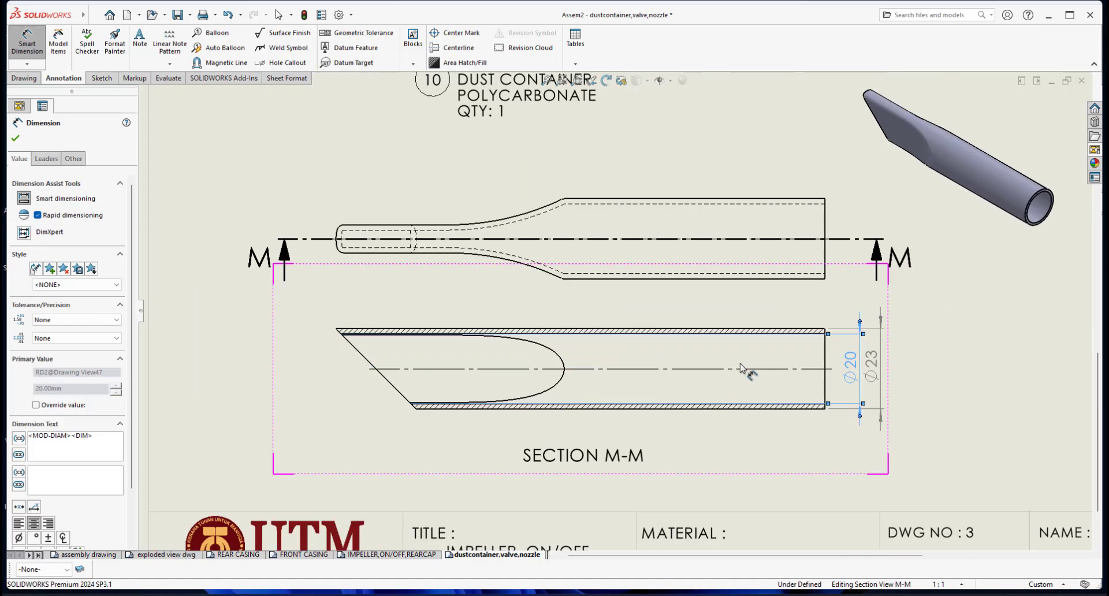
click(824, 355)
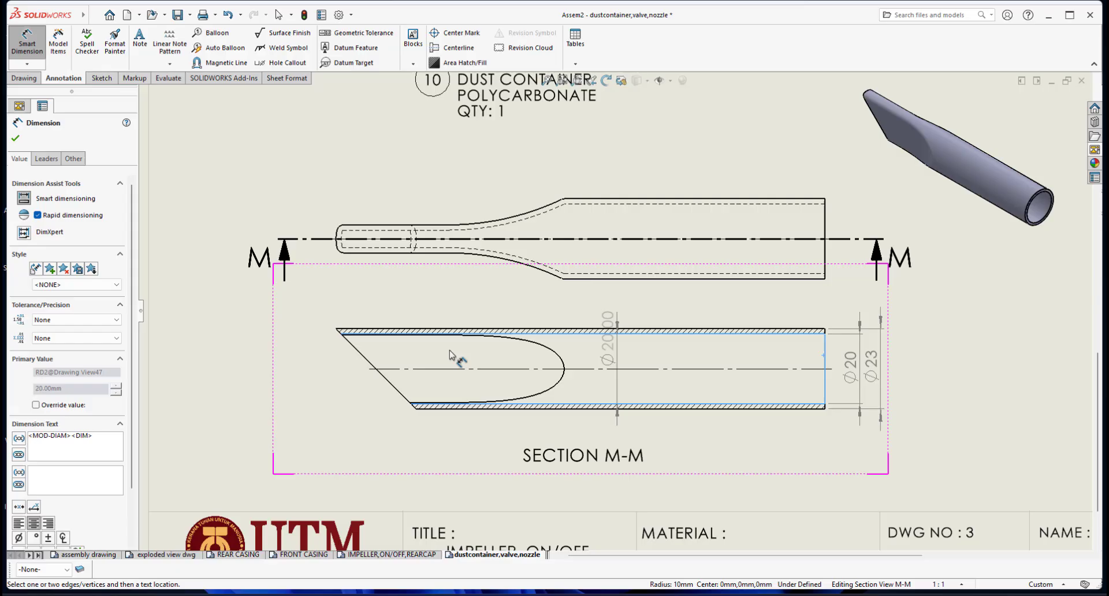
click(337, 329)
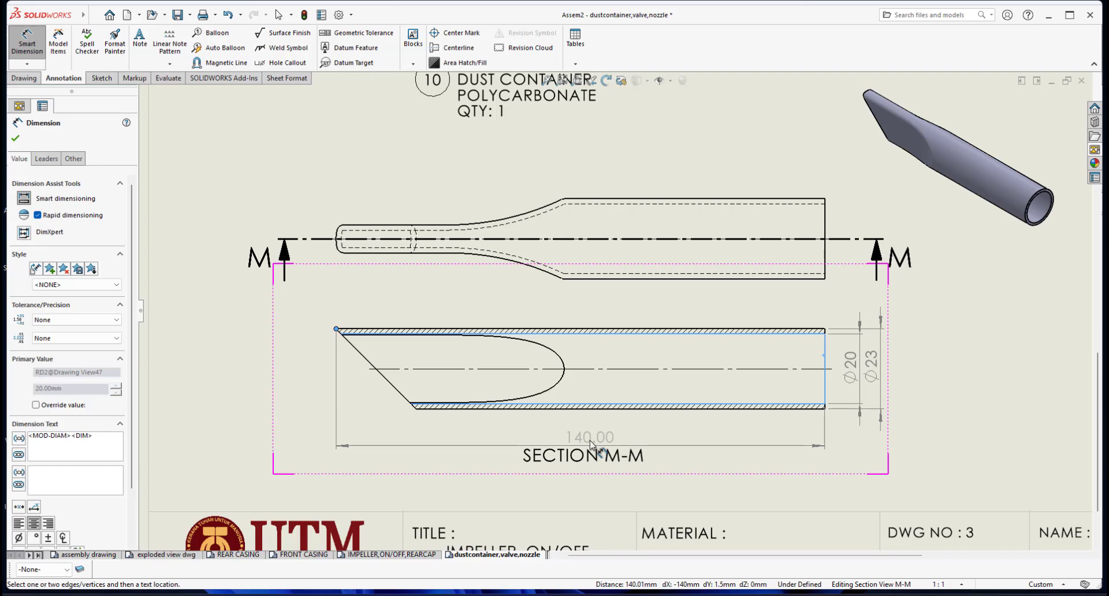
click(591, 445)
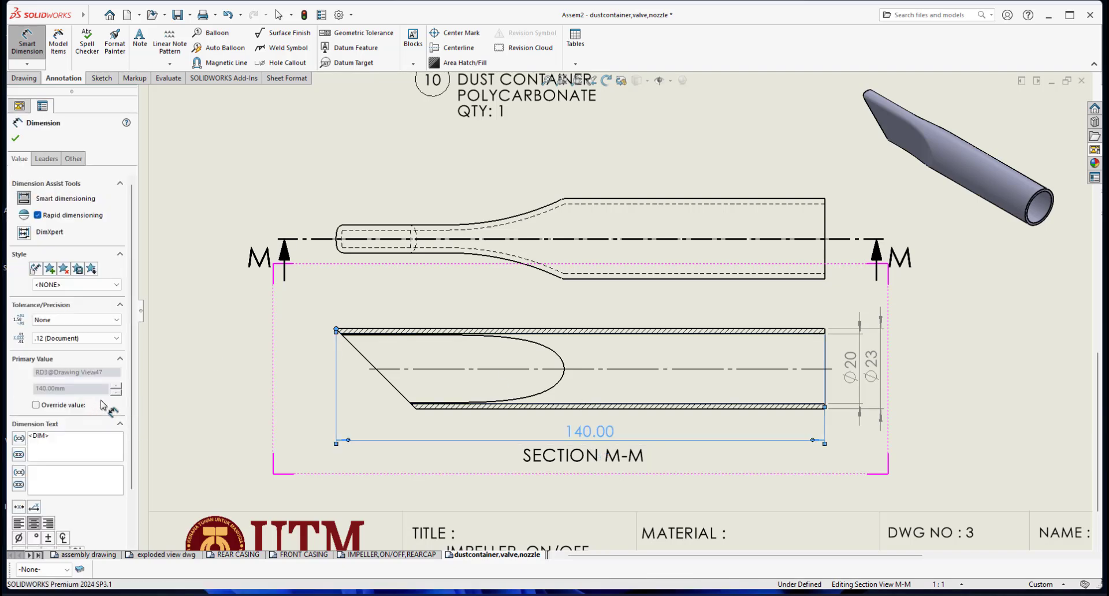
click(101, 340)
click(70, 353)
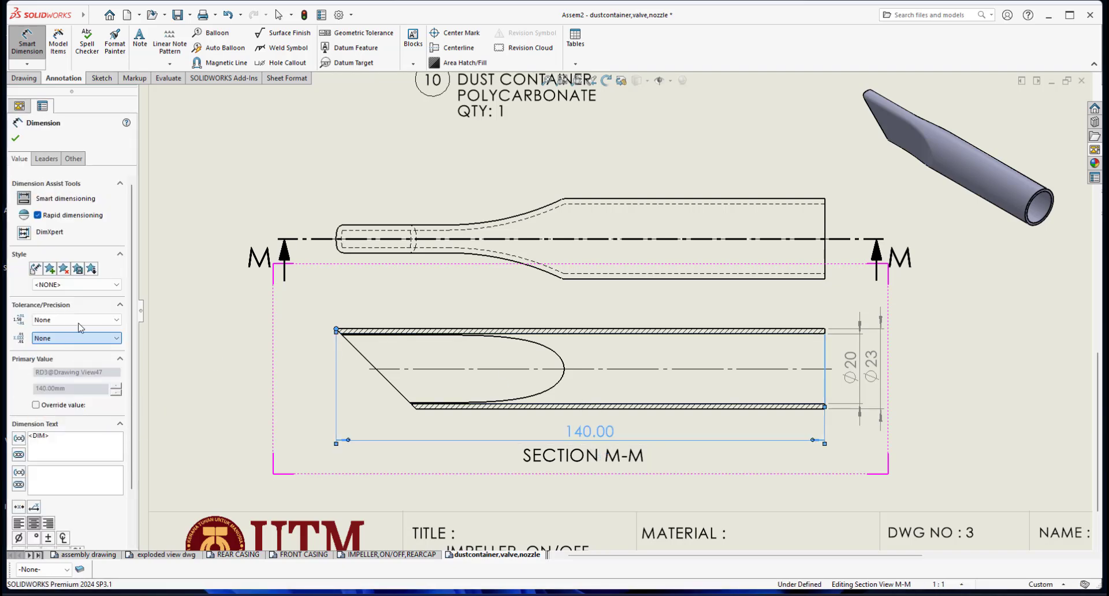
click(15, 139)
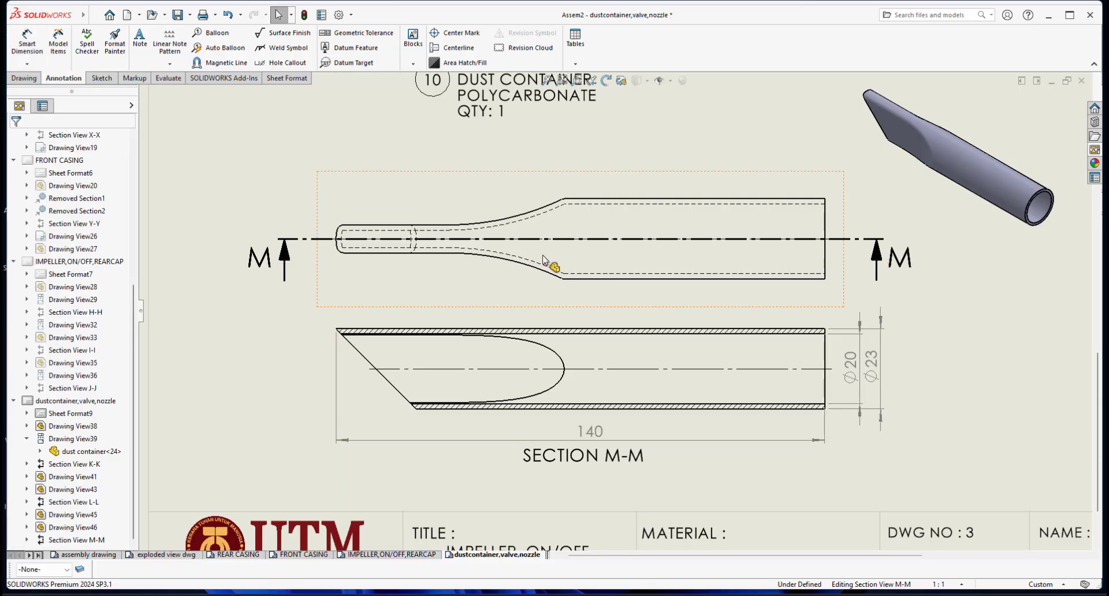
- Add an angle dimension between the slanted tip edge and the lower outer wall edge in SECTION M-M, placed on the obtuse side
scroll(788, 293, up, 2)
scroll(610, 269, down, 2)
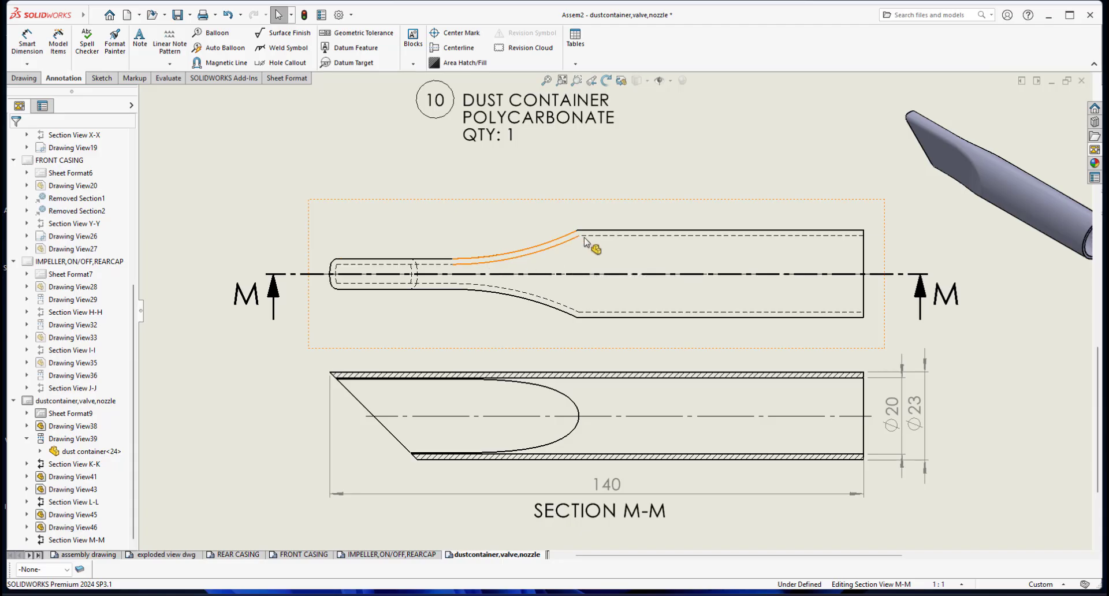
scroll(607, 275, up, 2)
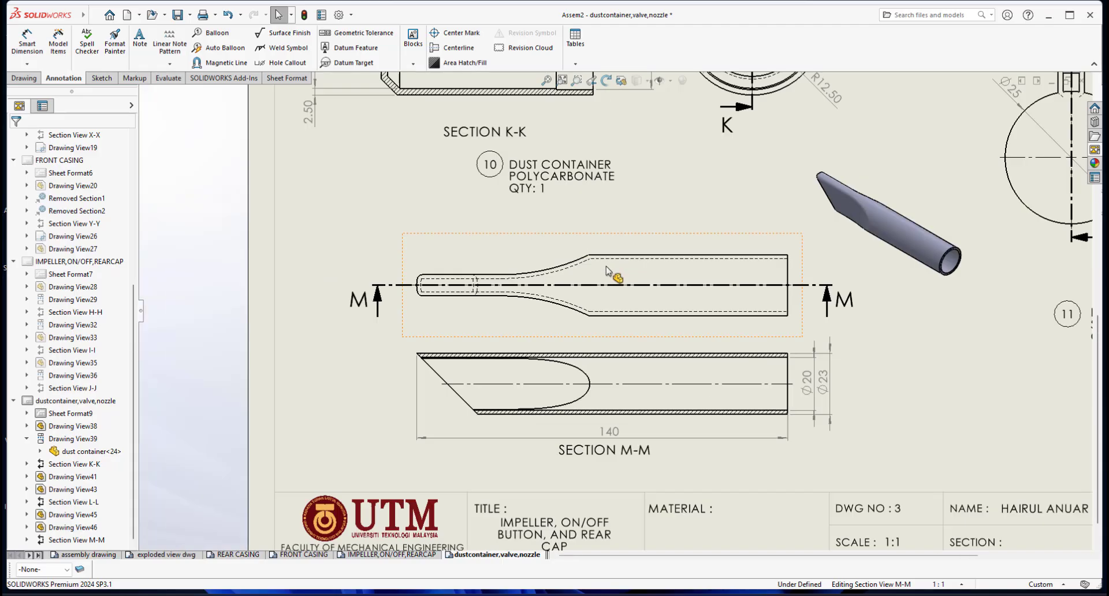
scroll(566, 314, down, 1)
scroll(636, 341, up, 3)
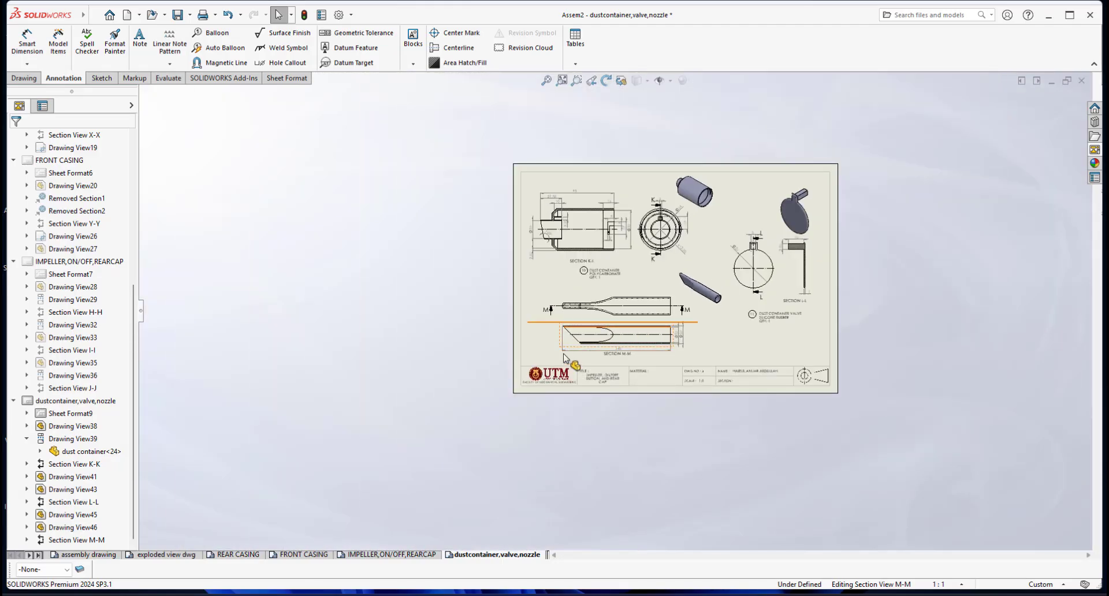
scroll(558, 352, down, 5)
scroll(519, 335, down, 1)
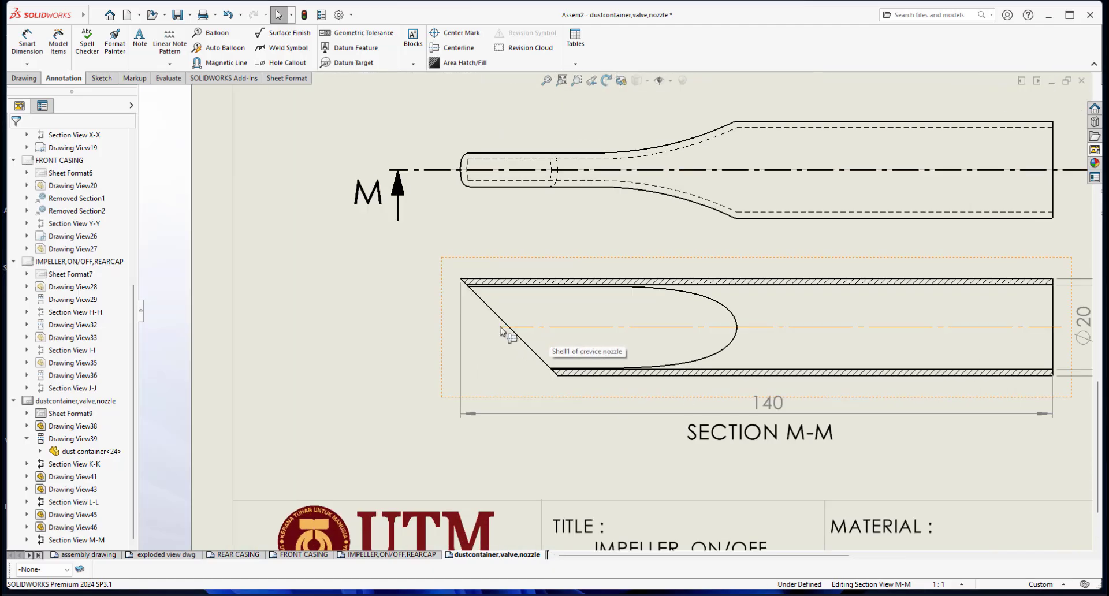
click(26, 46)
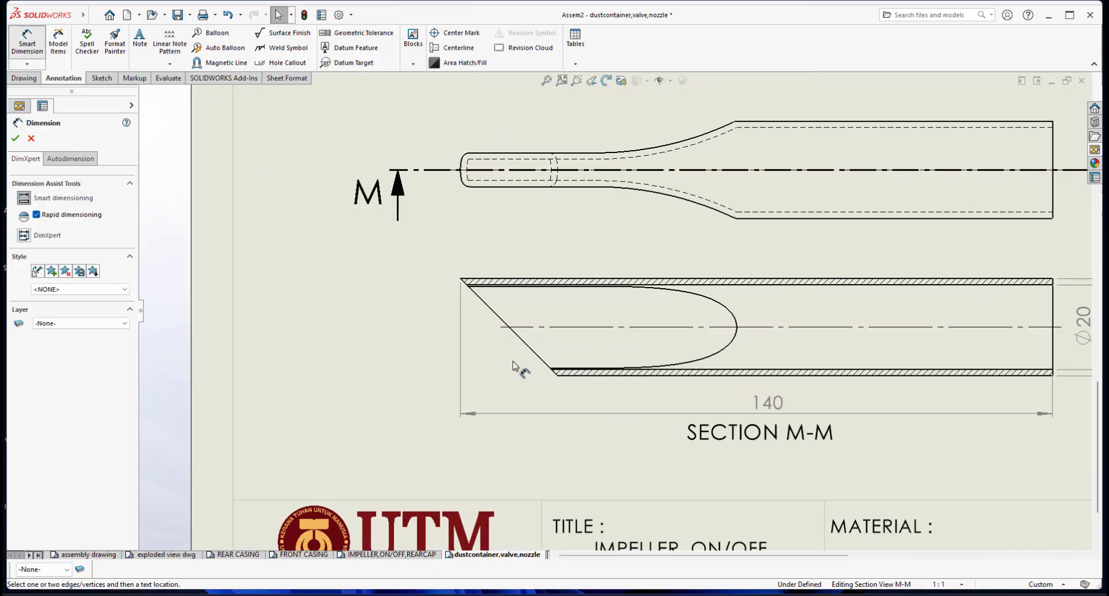
click(523, 344)
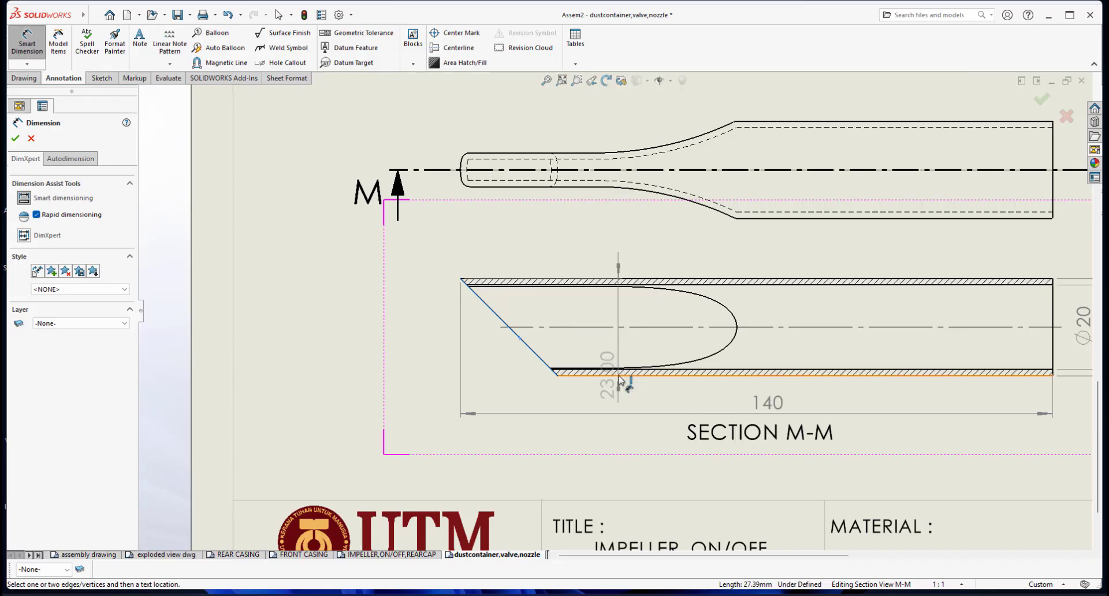
click(573, 347)
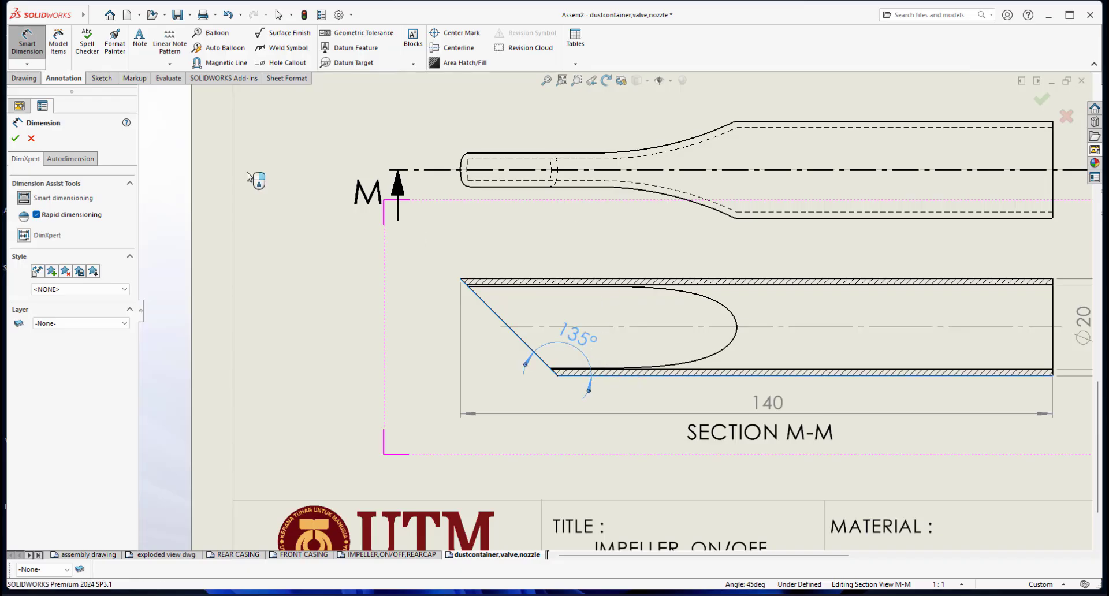
click(16, 140)
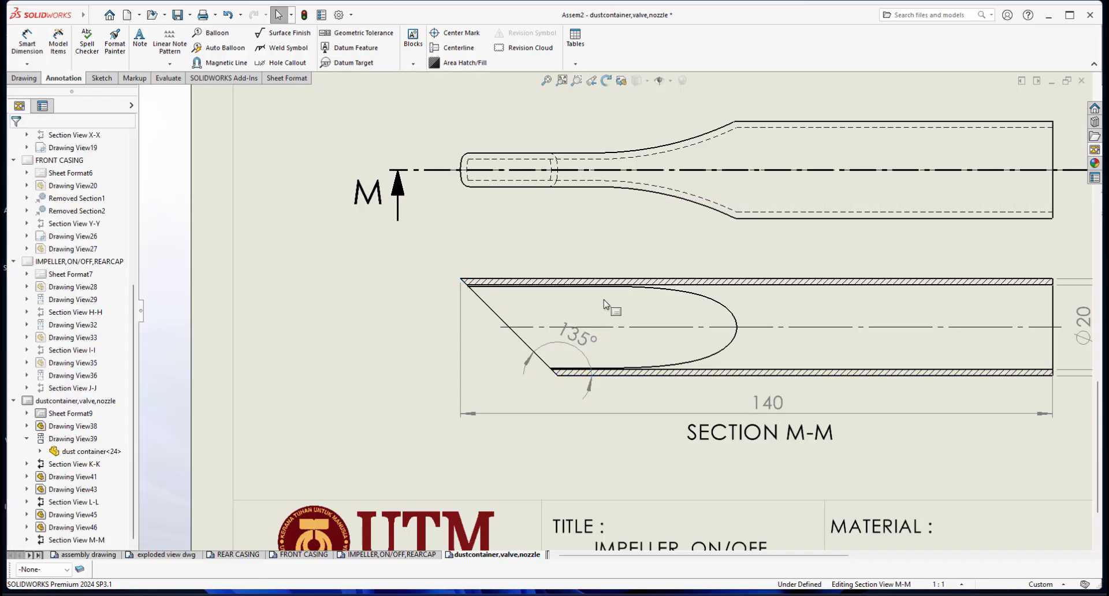
- Dimension the length of the straight cylindrical portion above the nozzle's top view
scroll(790, 322, up, 4)
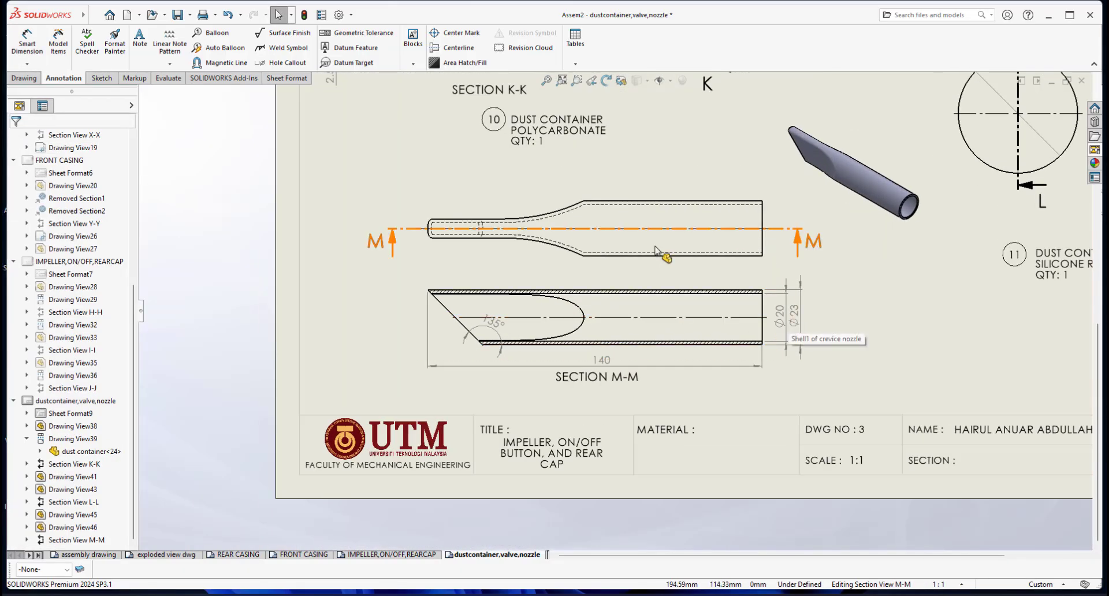
scroll(636, 313, down, 1)
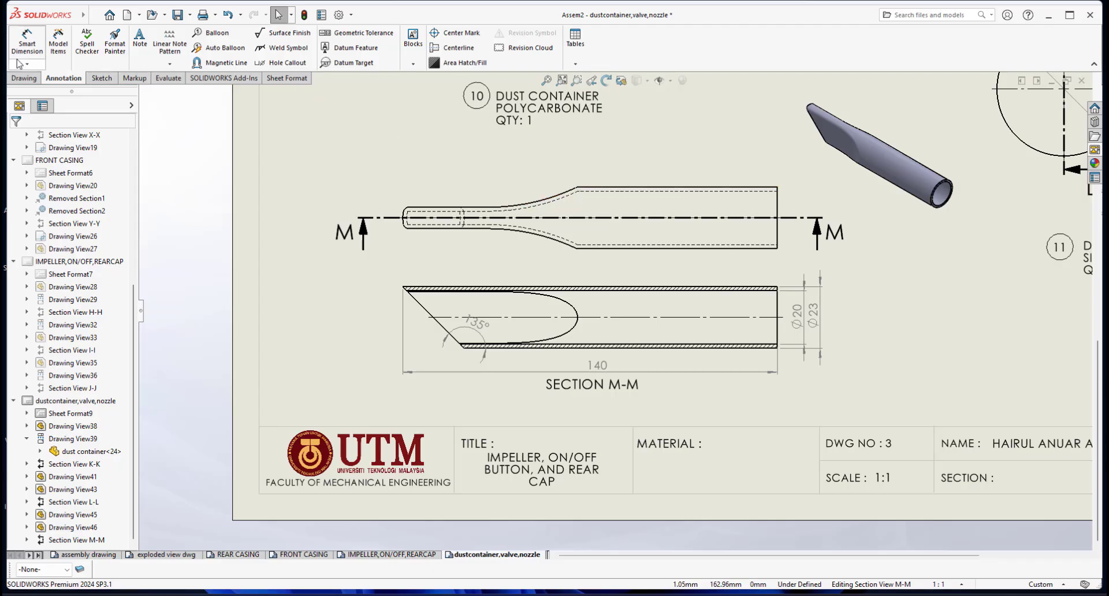
click(26, 44)
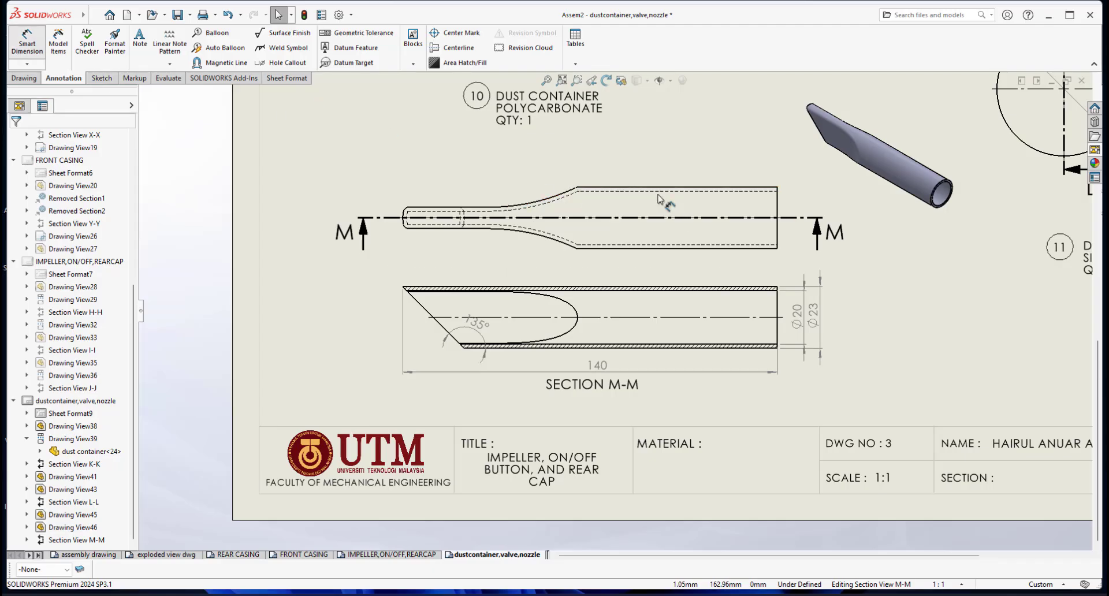
click(687, 192)
click(684, 171)
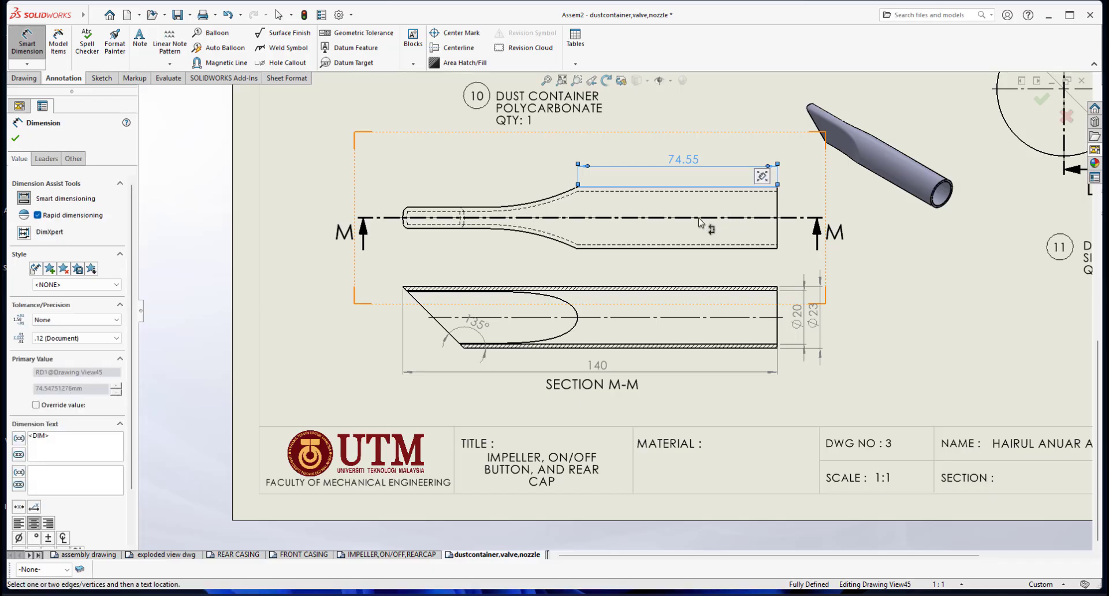
click(16, 139)
- Dimension the outer thickness of the nozzle's flattened tip in the top view and set the dimension's precision to None
scroll(695, 285, down, 2)
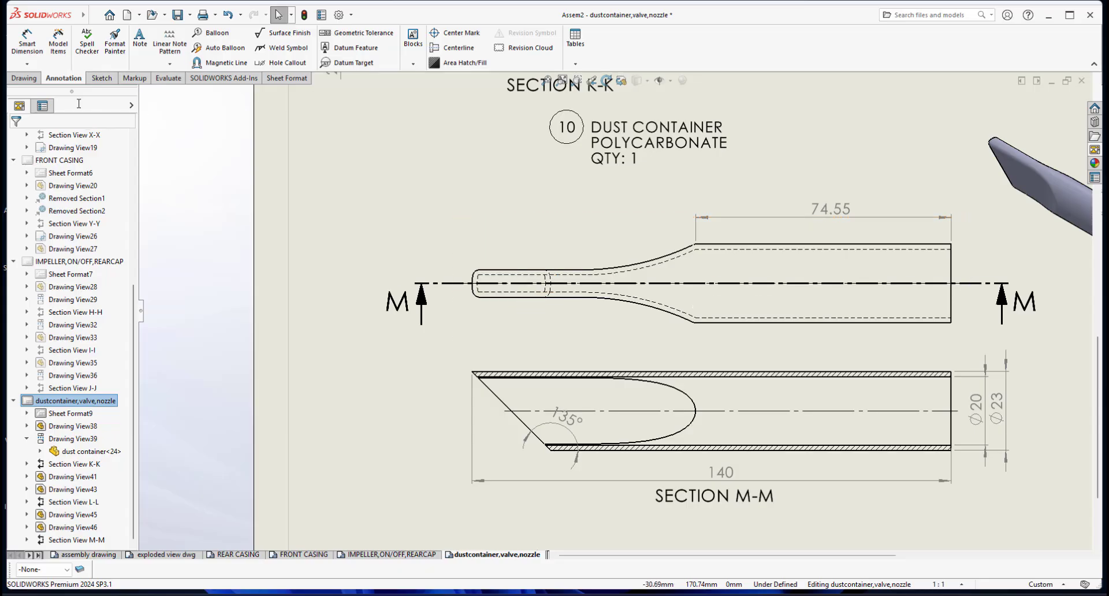
click(26, 49)
scroll(537, 279, down, 1)
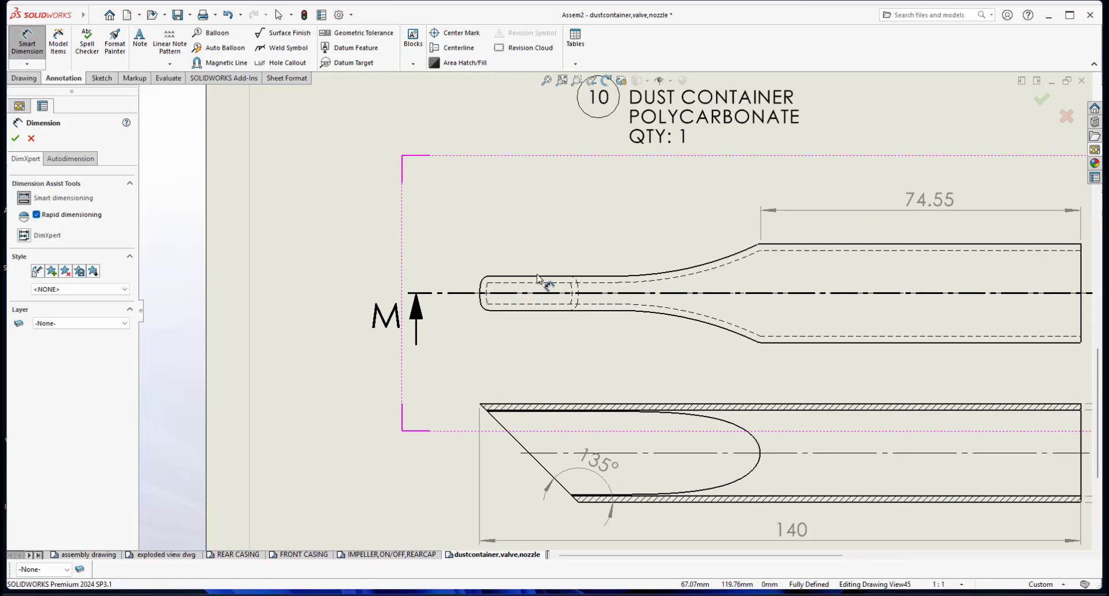
click(531, 278)
click(537, 310)
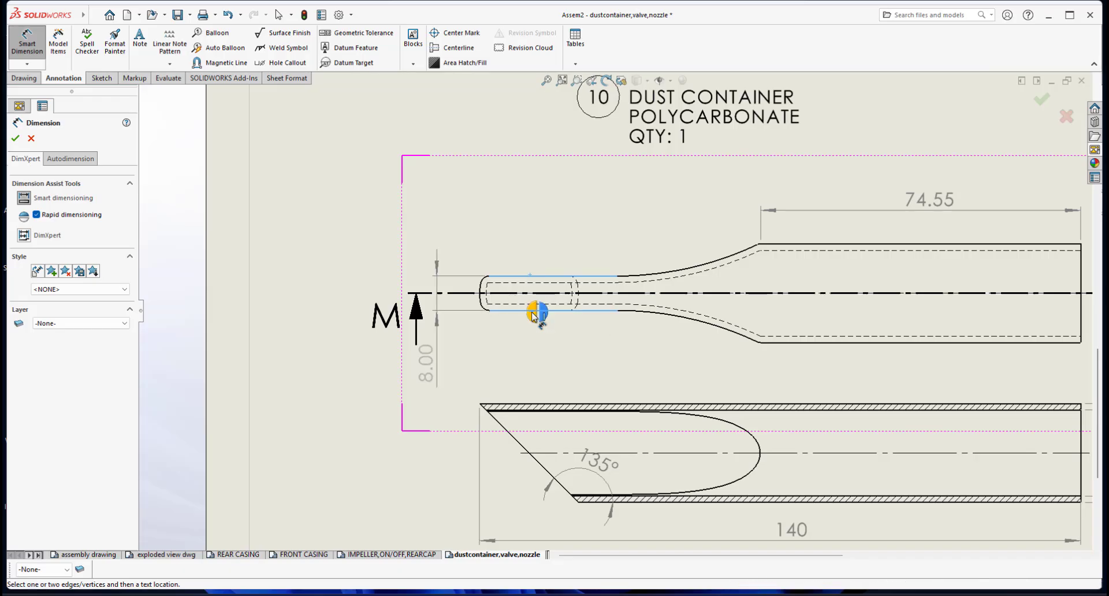
scroll(449, 298, up, 2)
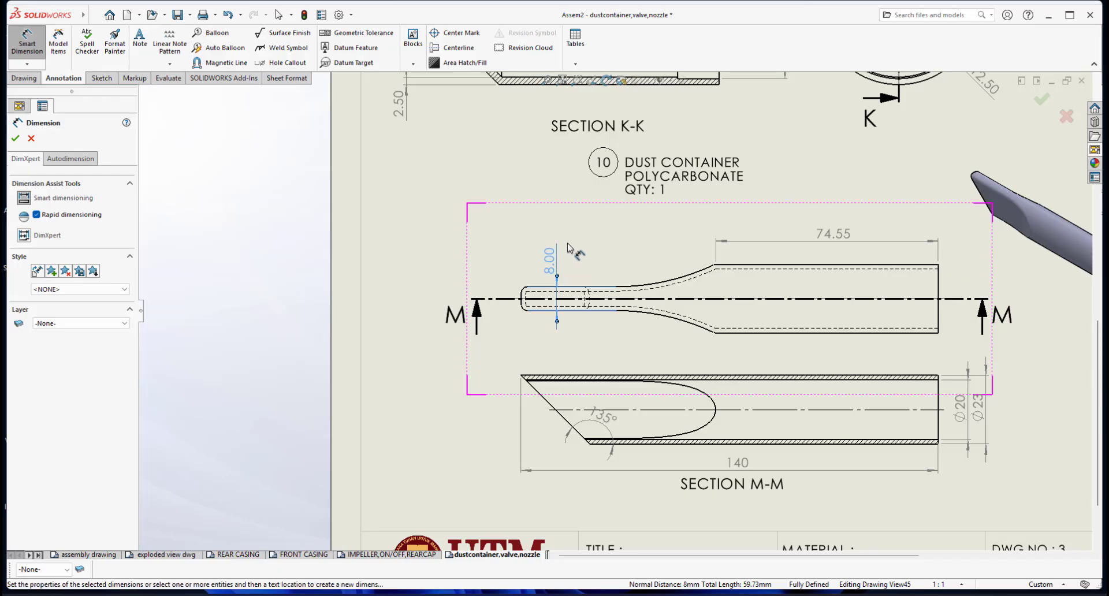
click(558, 265)
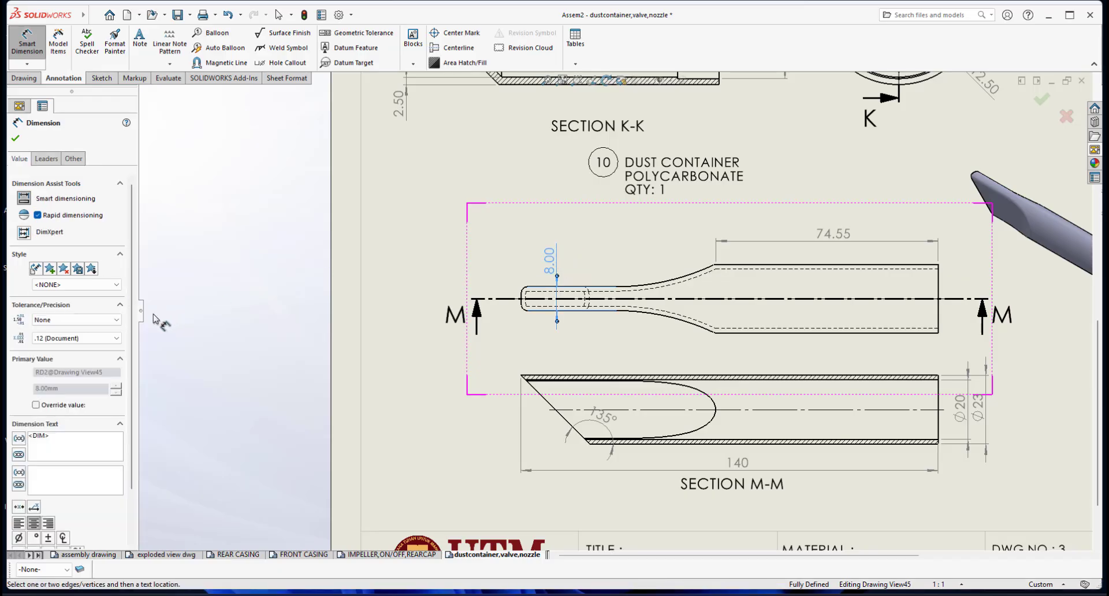
click(90, 340)
click(58, 349)
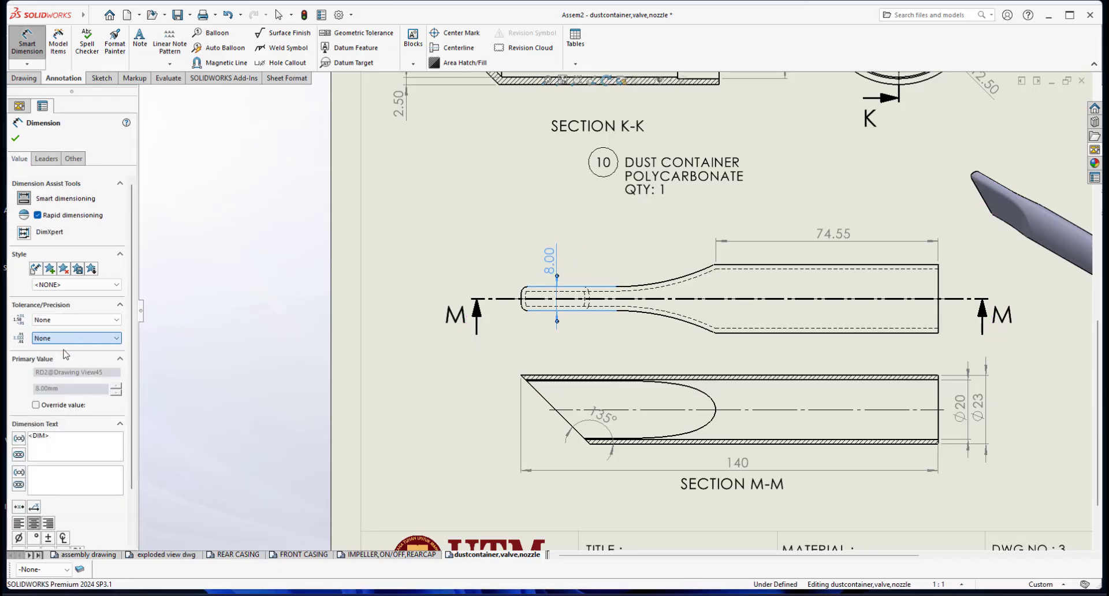
- Finish the flattened tip's thickness dimension and move its text closer to the nozzle's top view
click(15, 140)
scroll(556, 272, down, 3)
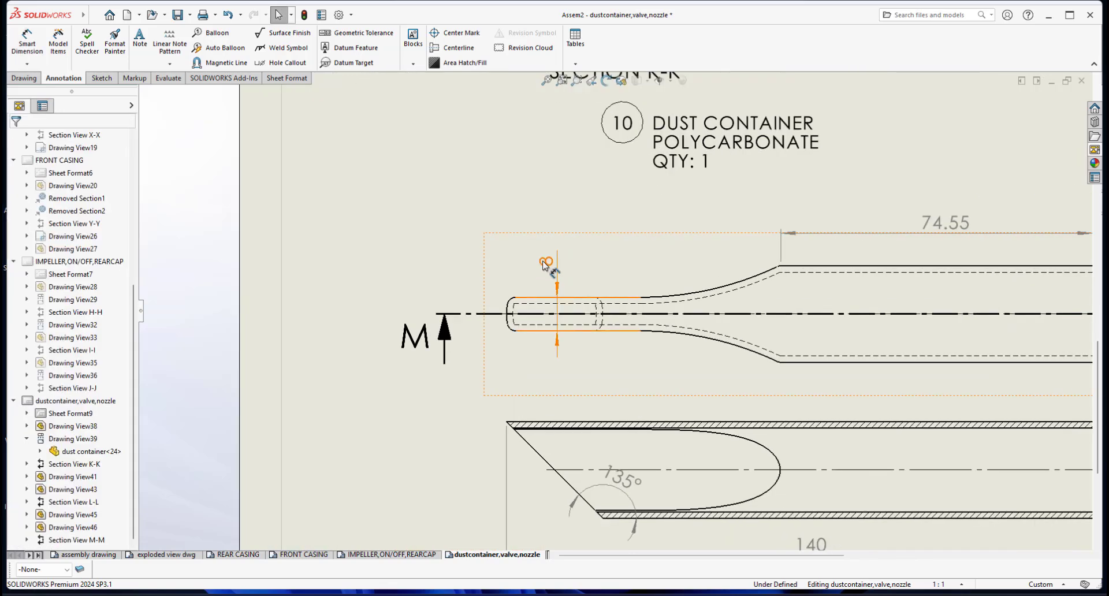
click(543, 282)
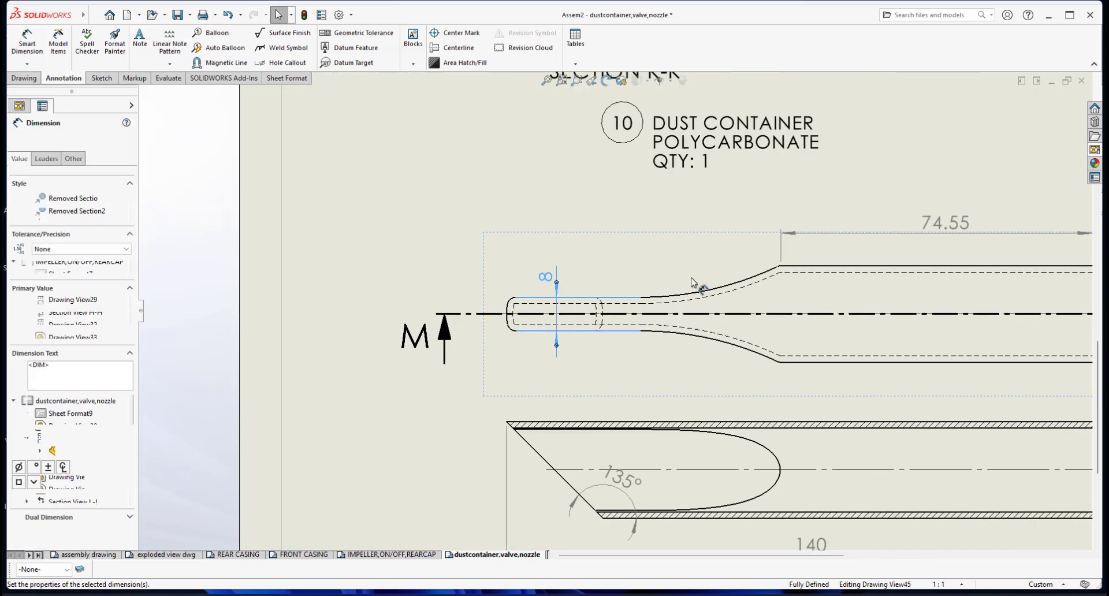
- Copy balloon 11 and its DUST CONTAINER VALVE note to the open area beside SECTION M-M
scroll(554, 289, up, 3)
scroll(811, 346, down, 3)
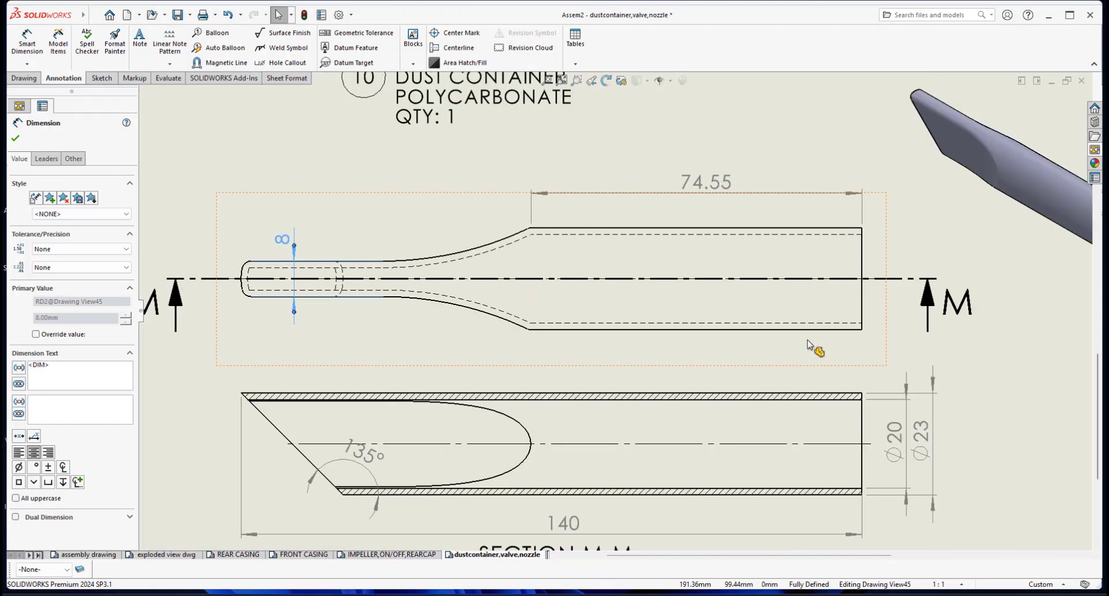
scroll(811, 347, up, 2)
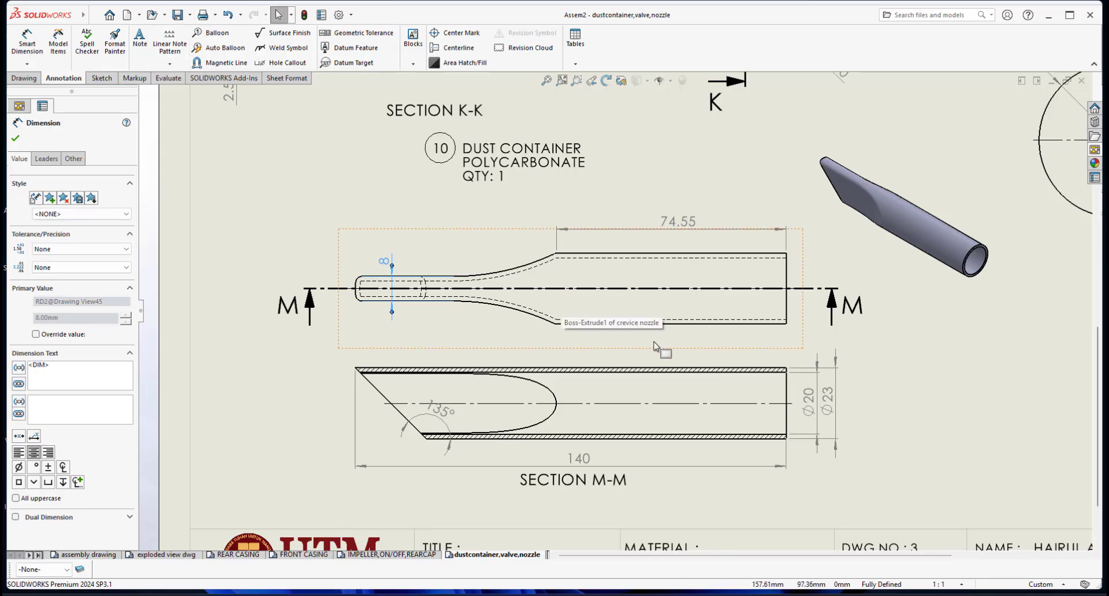
scroll(656, 346, up, 3)
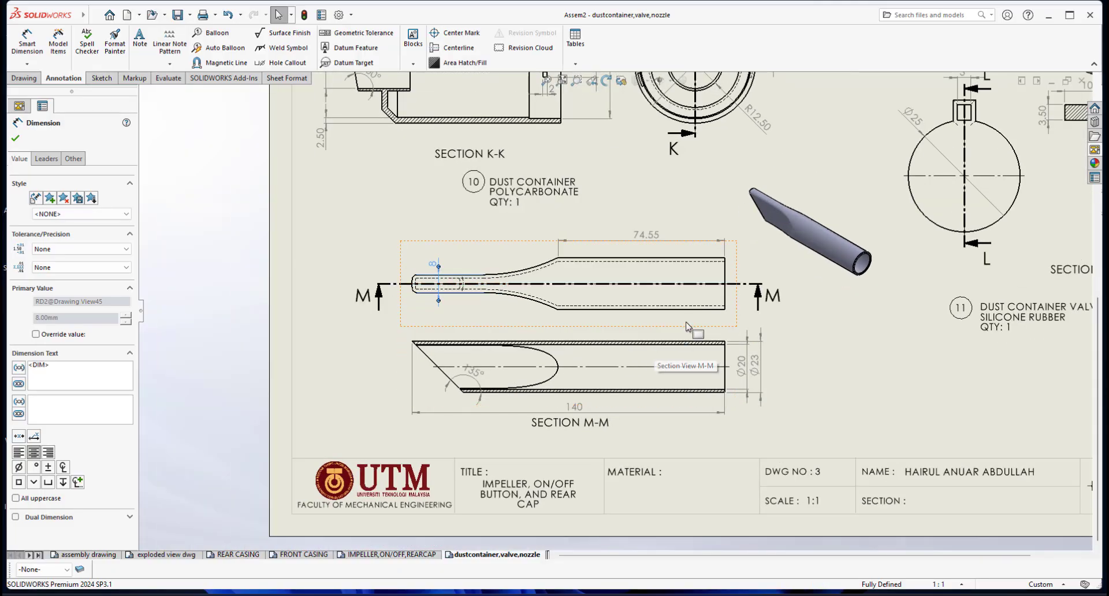
mouse_move(686, 326)
middle_down()
mouse_move(627, 315)
mouse_move(635, 318)
mouse_move(629, 306)
mouse_move(558, 337)
mouse_move(635, 320)
mouse_move(690, 344)
mouse_move(692, 355)
middle_up()
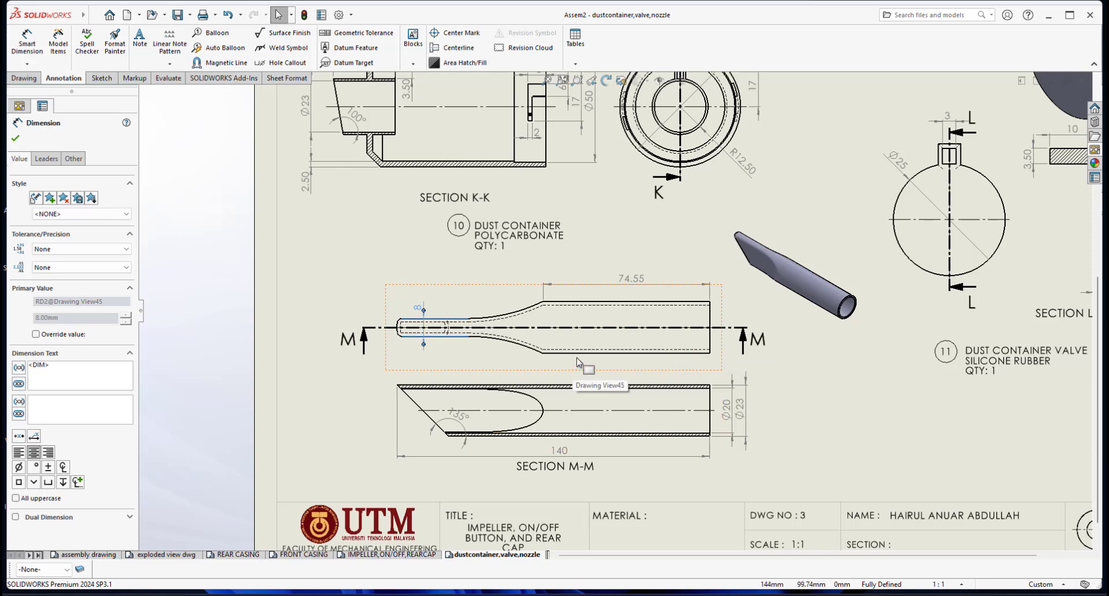
mouse_move(610, 367)
middle_down()
mouse_move(581, 327)
mouse_move(547, 311)
mouse_move(484, 312)
middle_up()
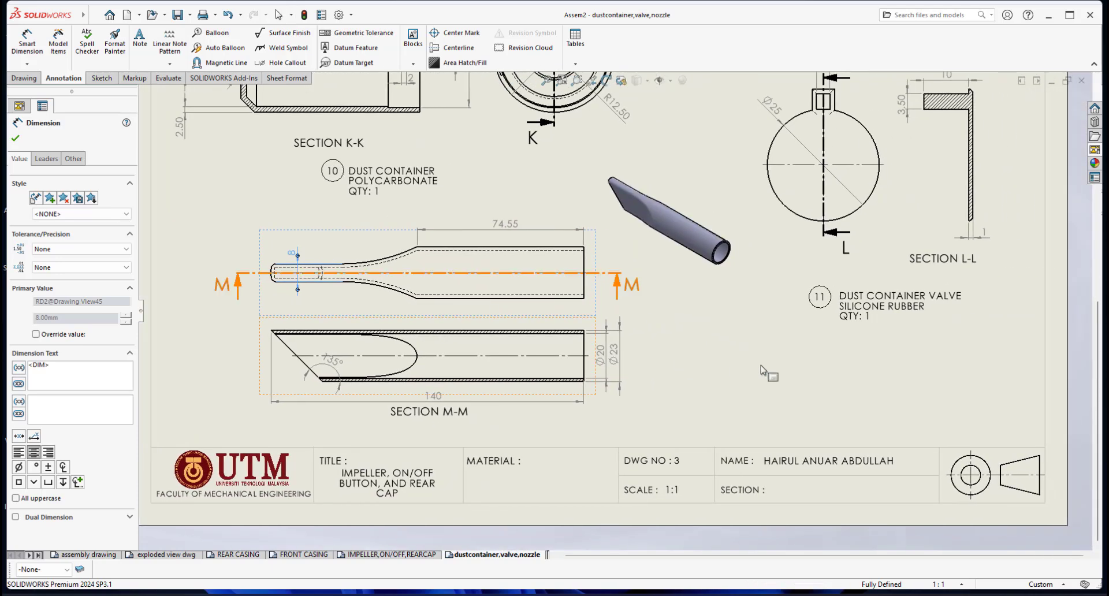
click(881, 312)
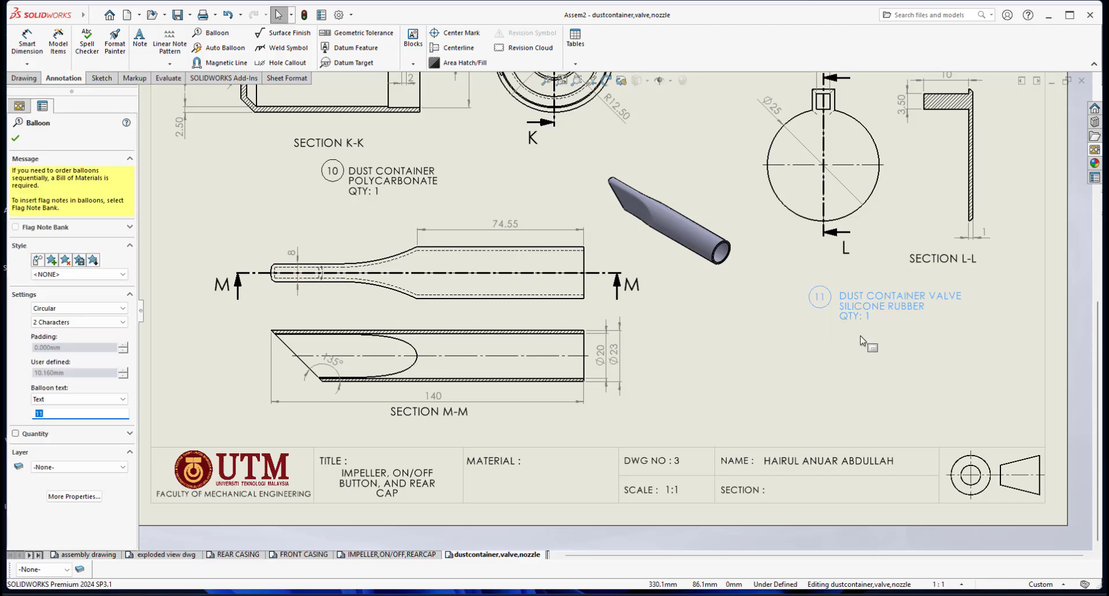
click(674, 402)
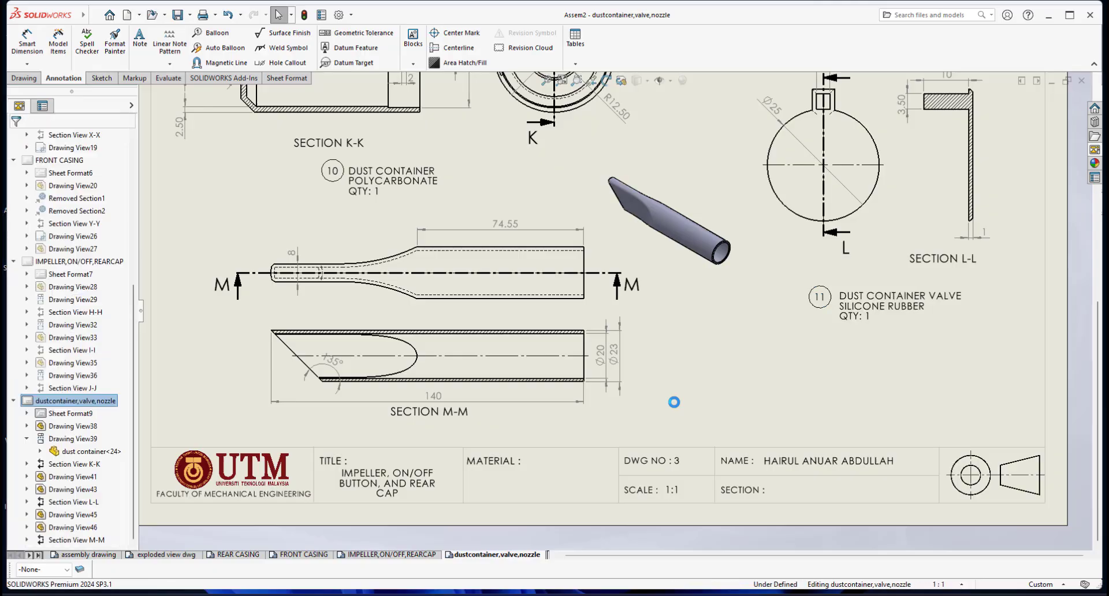
text(DUST CONTAINER VALVE SILICONE RUBBER QTY: 1)
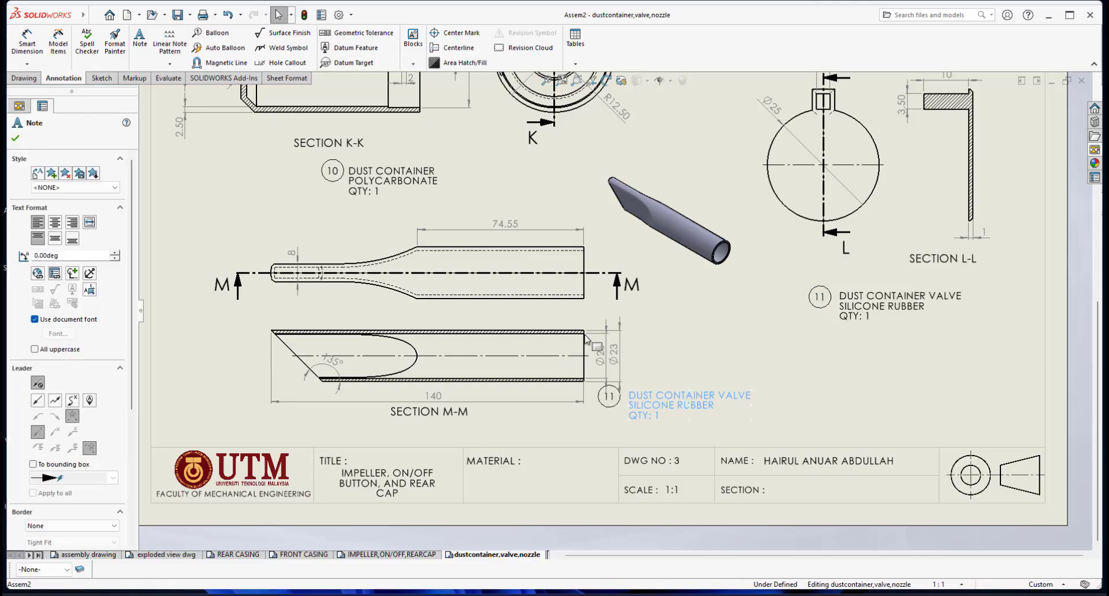
- Shift the SECTION K-K label, balloon 10 and the DUST CONTAINER note slightly up towards the section view
scroll(570, 356, up, 2)
scroll(570, 358, up, 3)
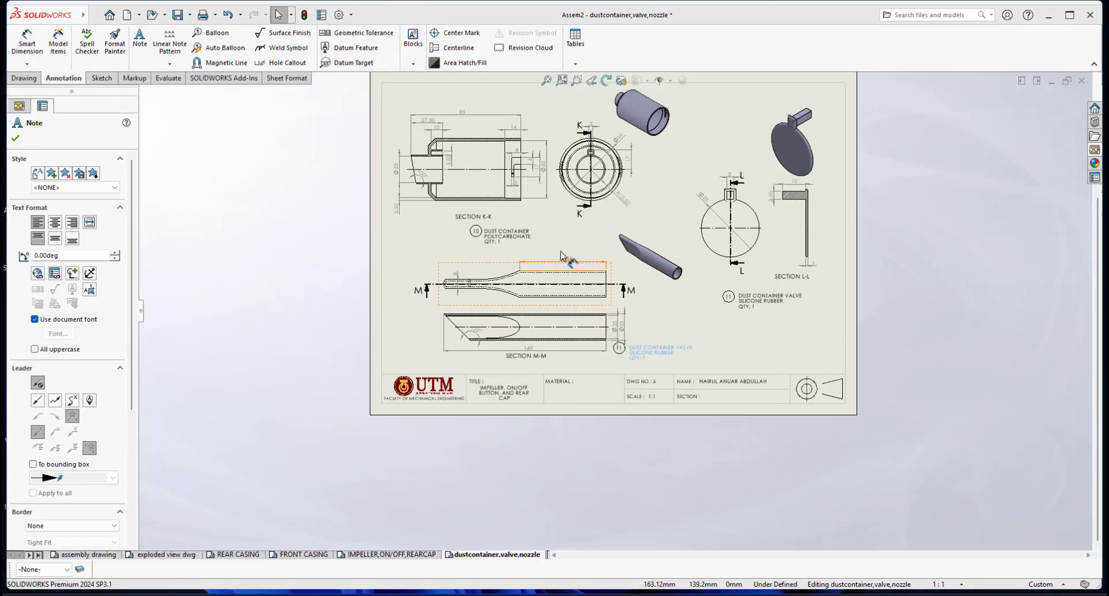
scroll(558, 254, down, 3)
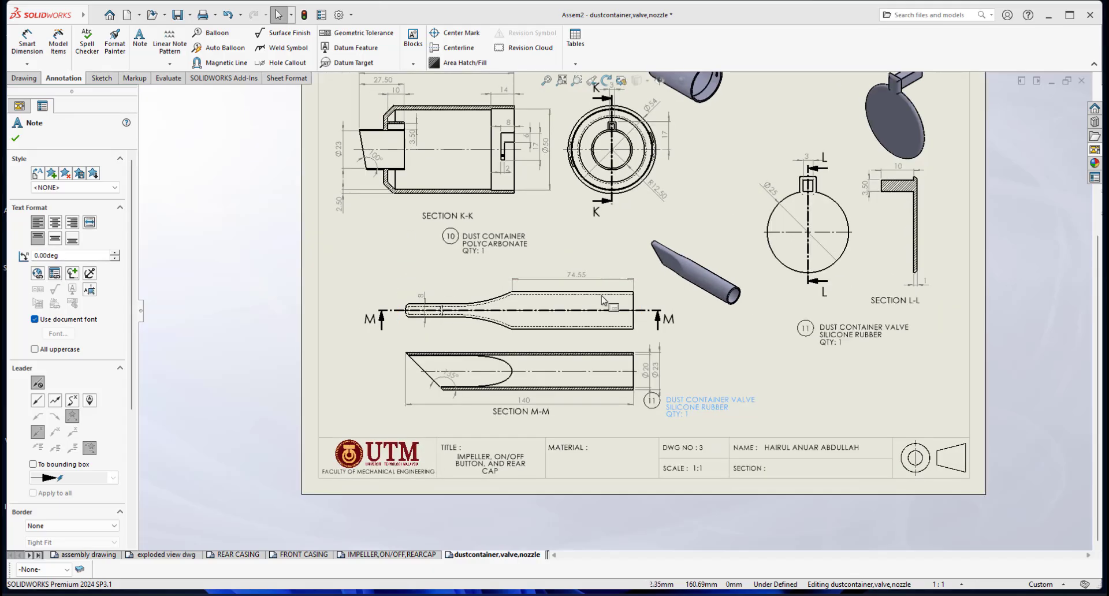
drag(567, 259, 396, 205)
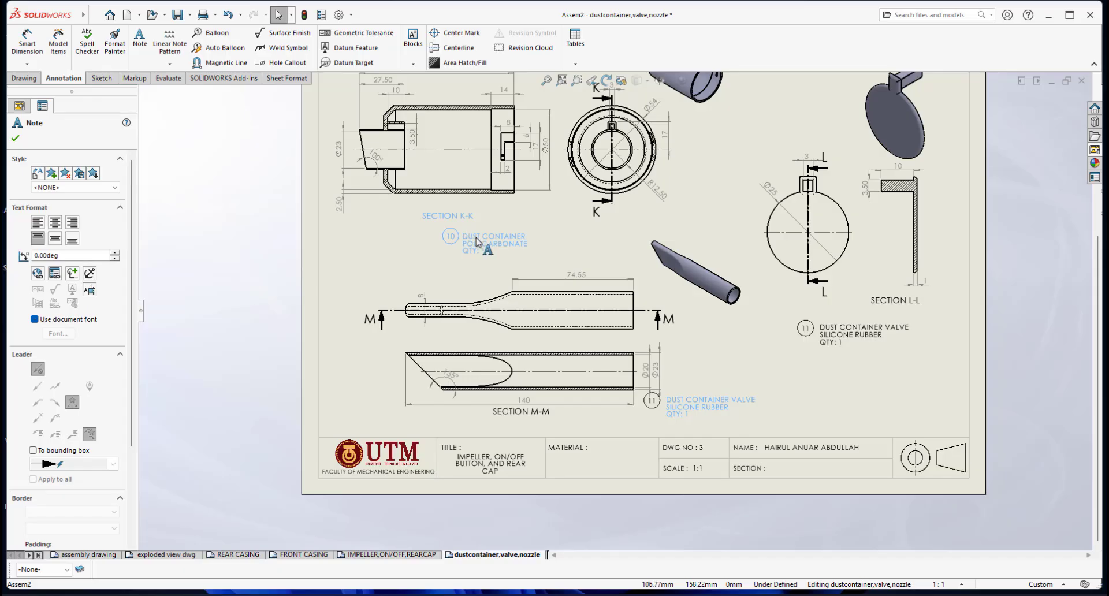
drag(478, 242, 479, 234)
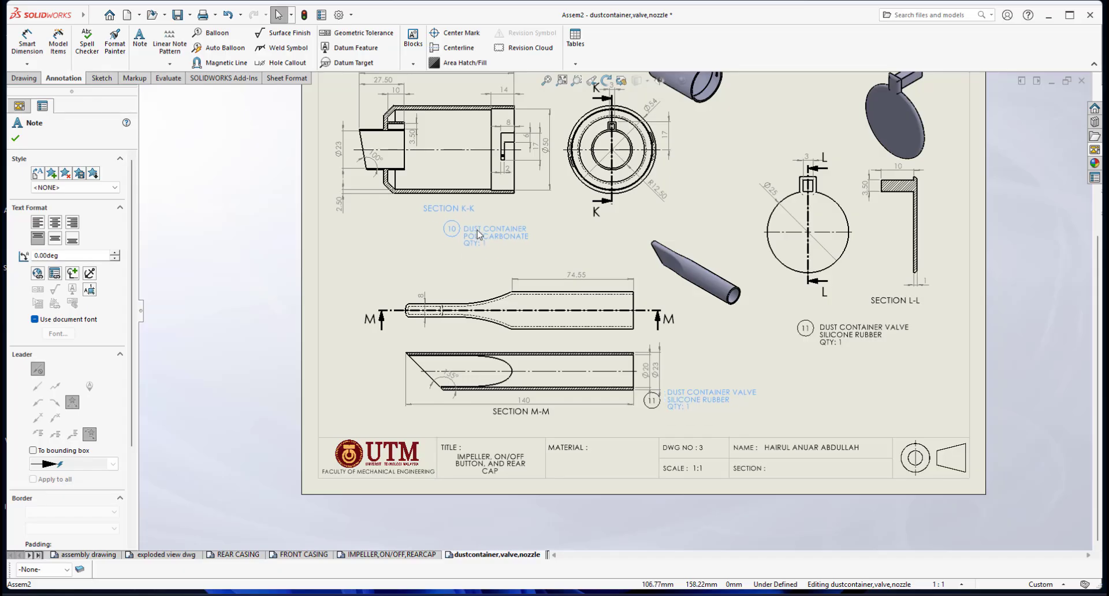
click(571, 253)
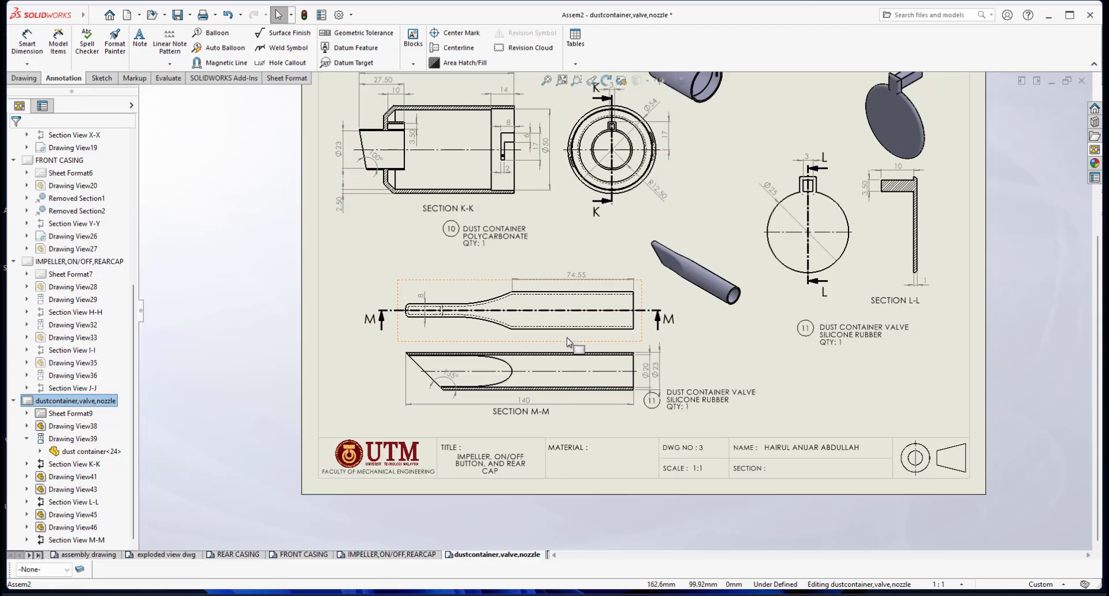
- Move the nozzle's top view and its SECTION M-M view upward to free space above the title block
drag(492, 283, 487, 262)
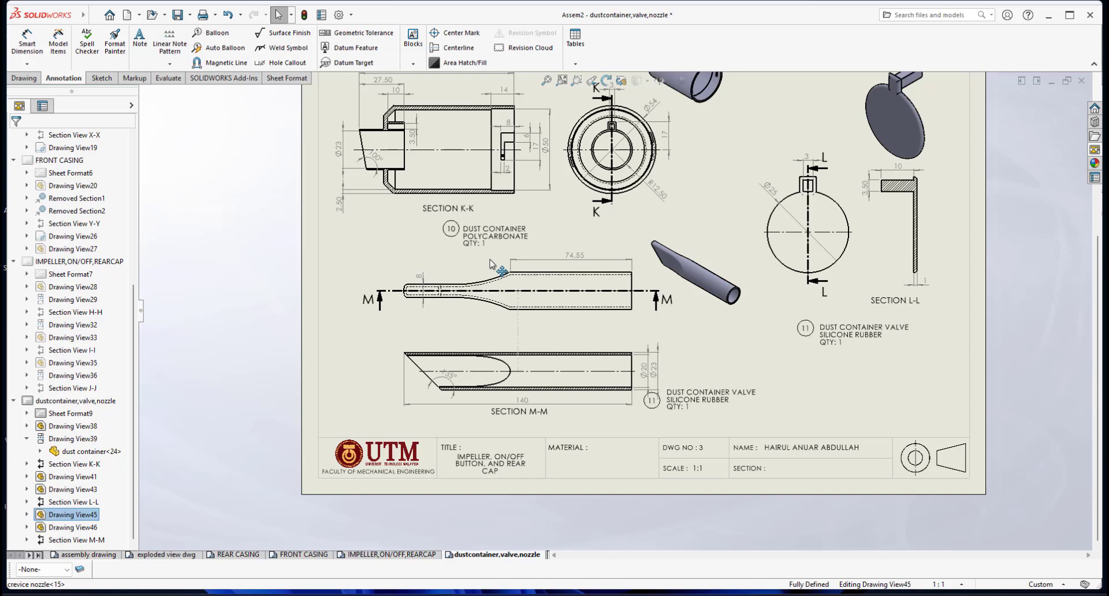
drag(574, 348, 569, 333)
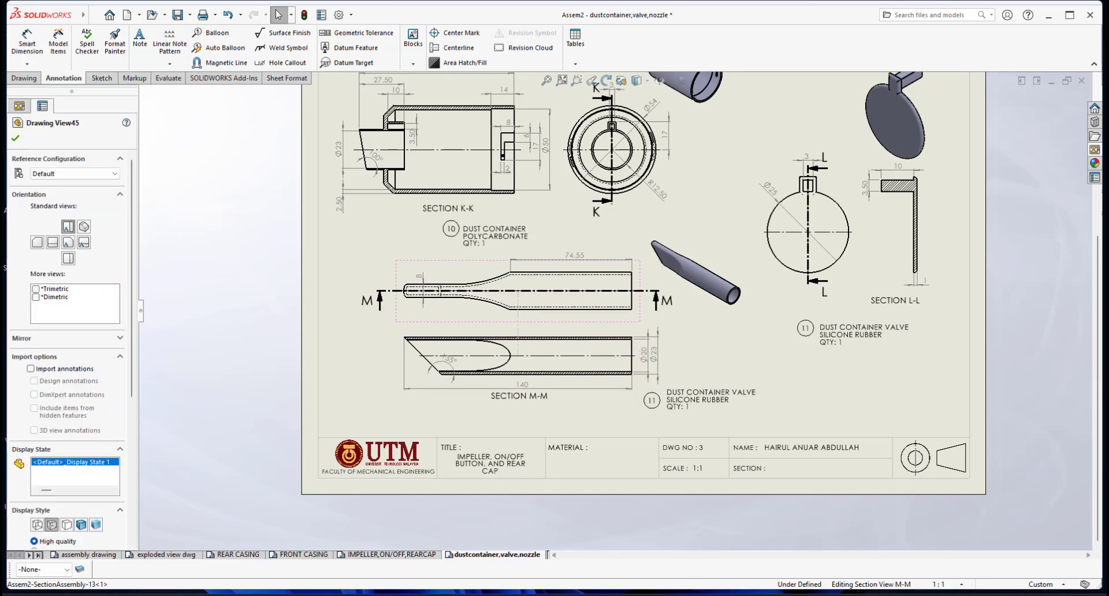
scroll(665, 411, down, 1)
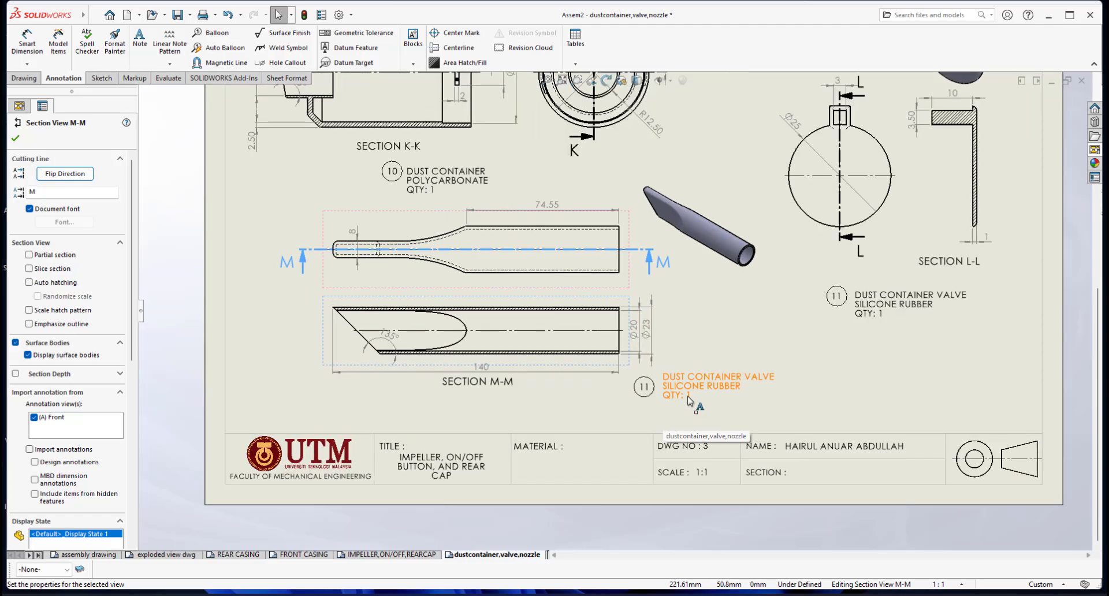
- Select the copied balloon 11 with its note and move them below the SECTION M-M label
click(829, 375)
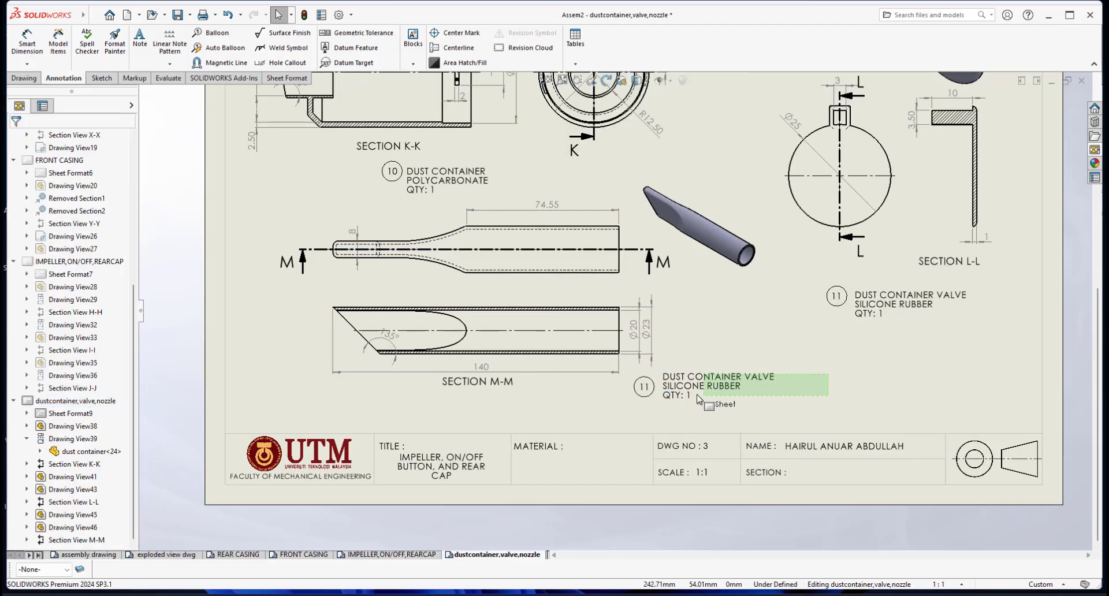
click(641, 407)
click(650, 393)
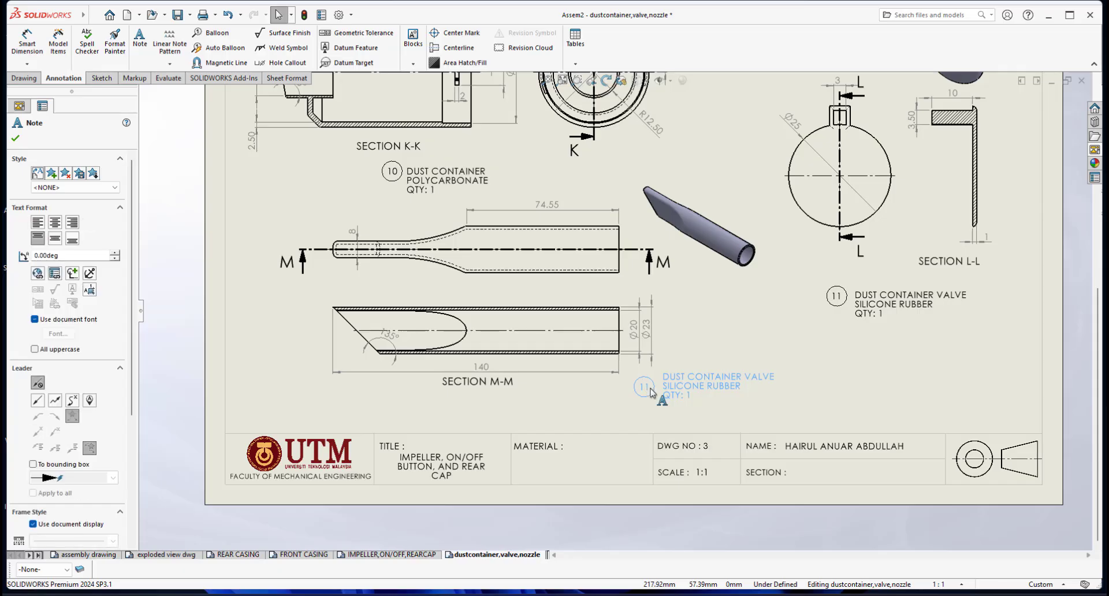
drag(667, 386, 474, 411)
scroll(826, 326, up, 1)
scroll(855, 307, up, 1)
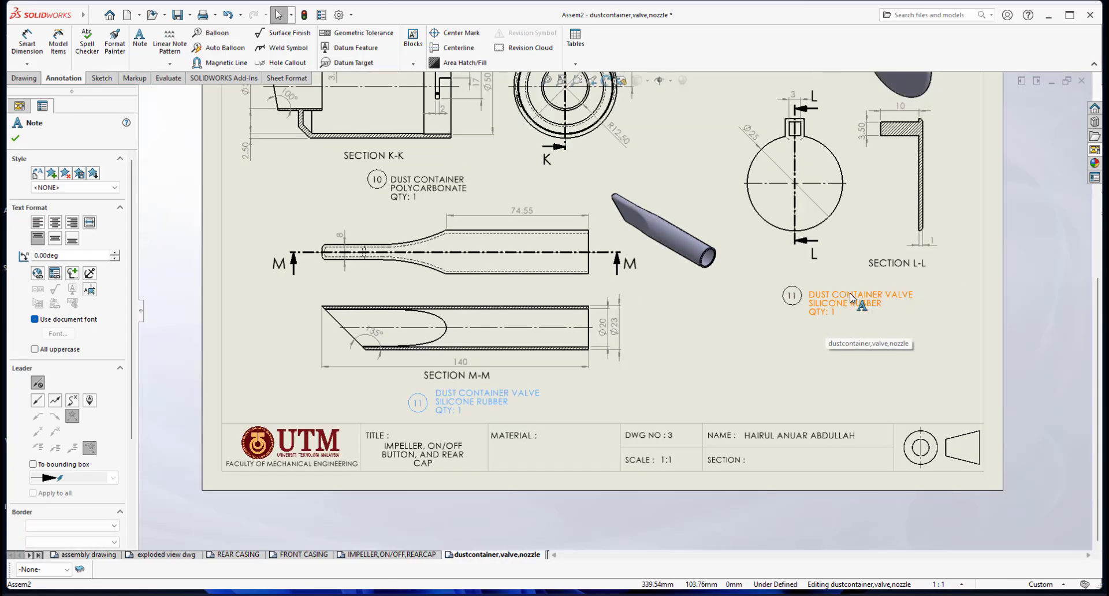
- Move balloon 11 below SECTION L-L closer to its DUST CONTAINER VALVE note
scroll(859, 305, down, 2)
drag(730, 305, 740, 302)
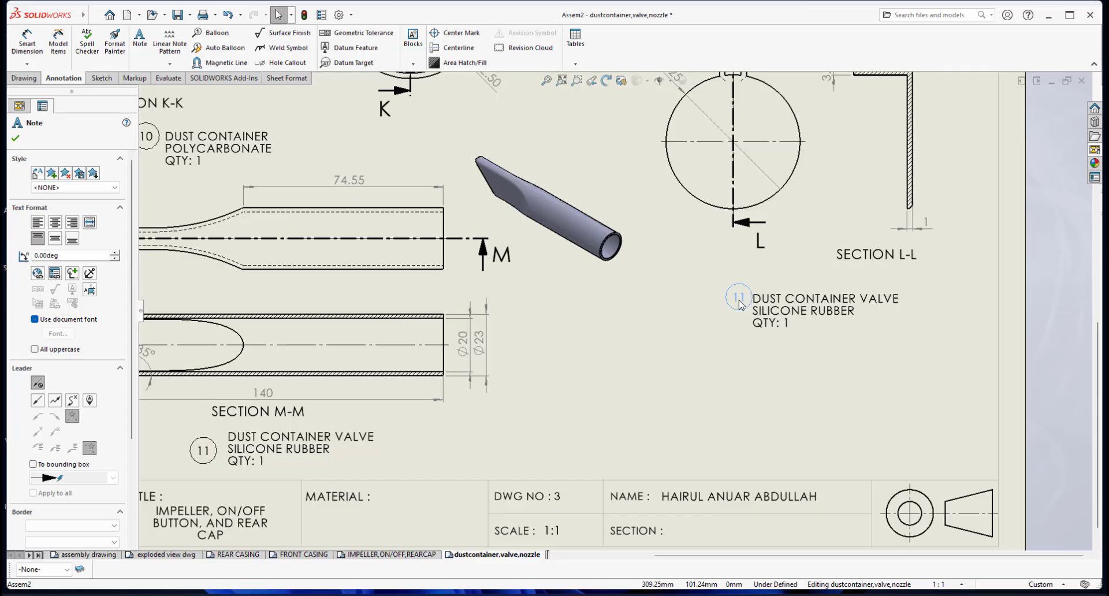
scroll(714, 316, up, 5)
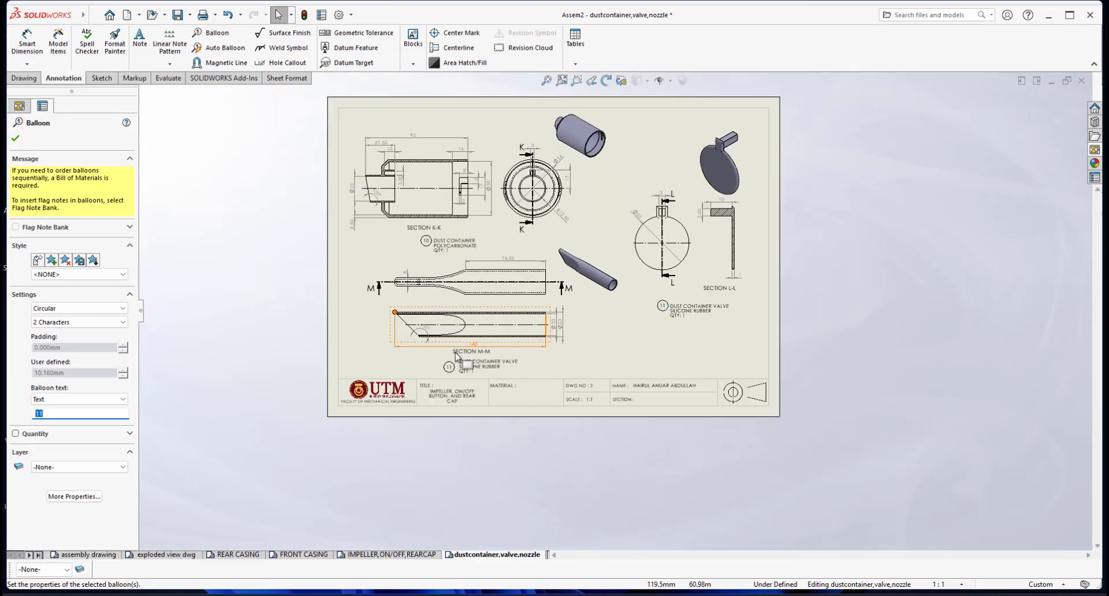
- Check the parts list on the exploded view sheet and change the first line of the note below SECTION M-M to CREVICE NOZZLE
scroll(462, 375, down, 4)
scroll(547, 341, down, 2)
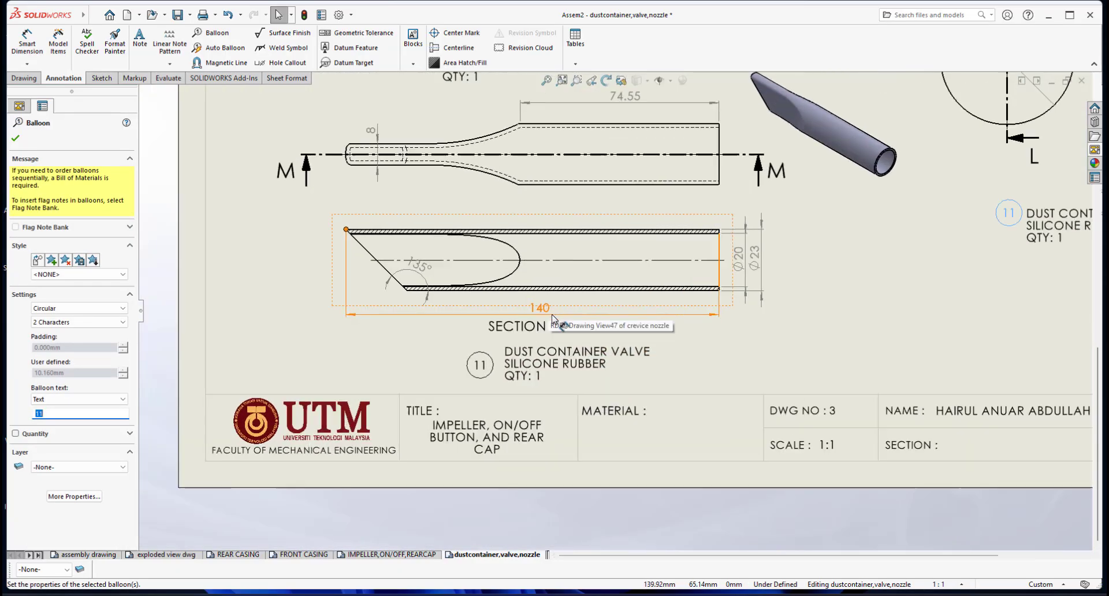
click(168, 556)
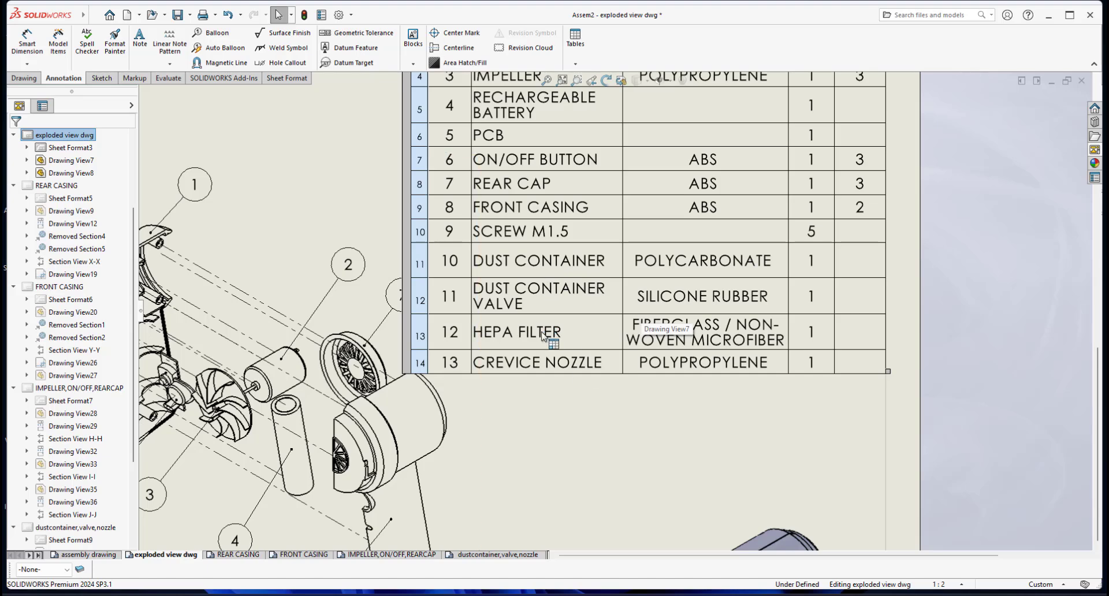
click(484, 552)
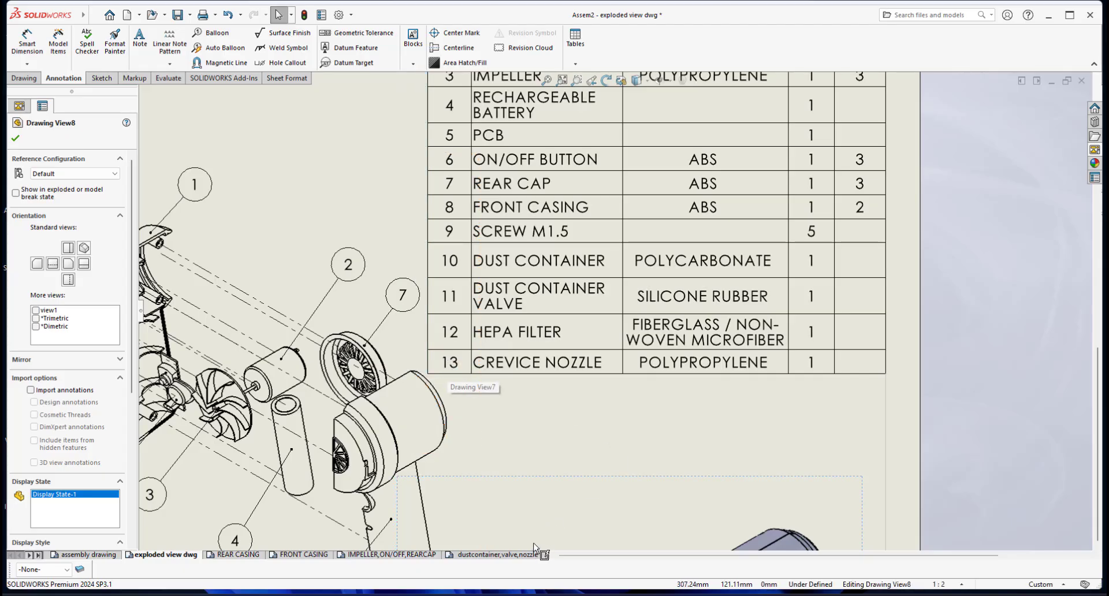
click(508, 555)
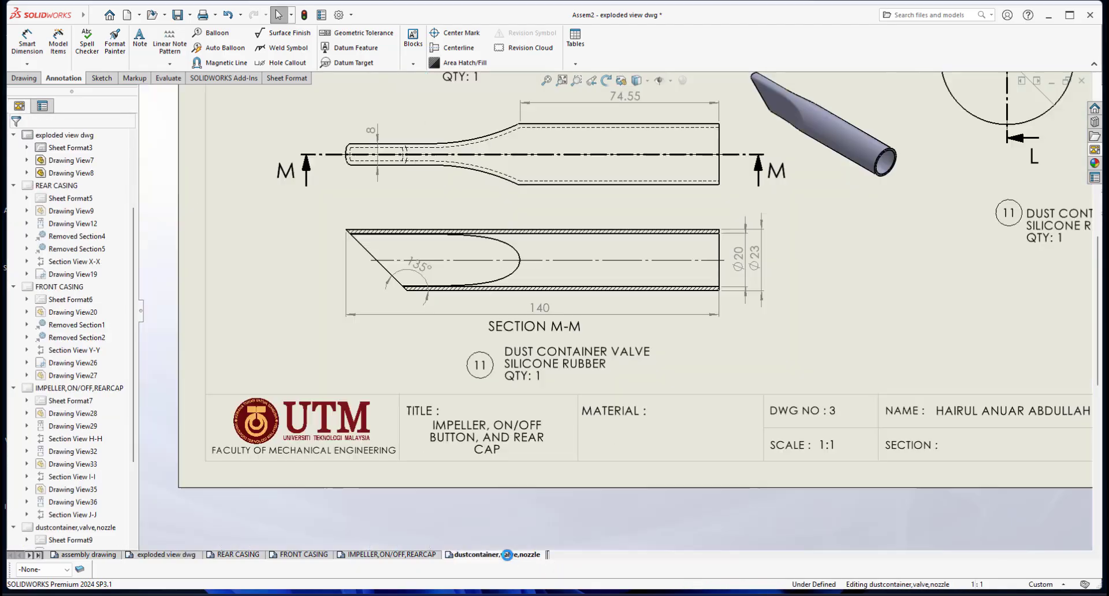
click(535, 367)
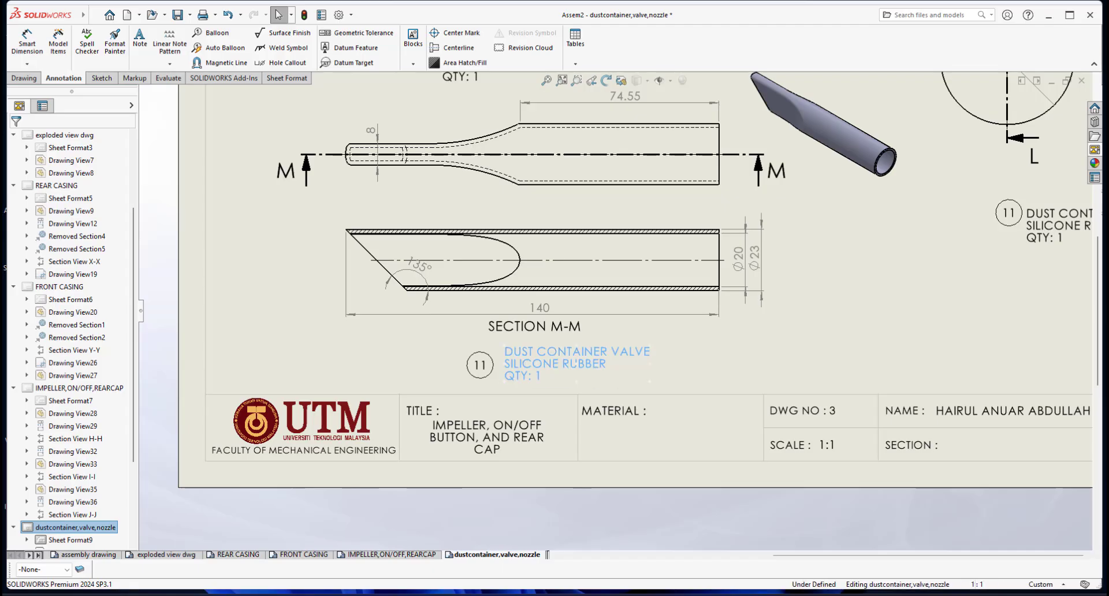
double_click(513, 357)
click(513, 353)
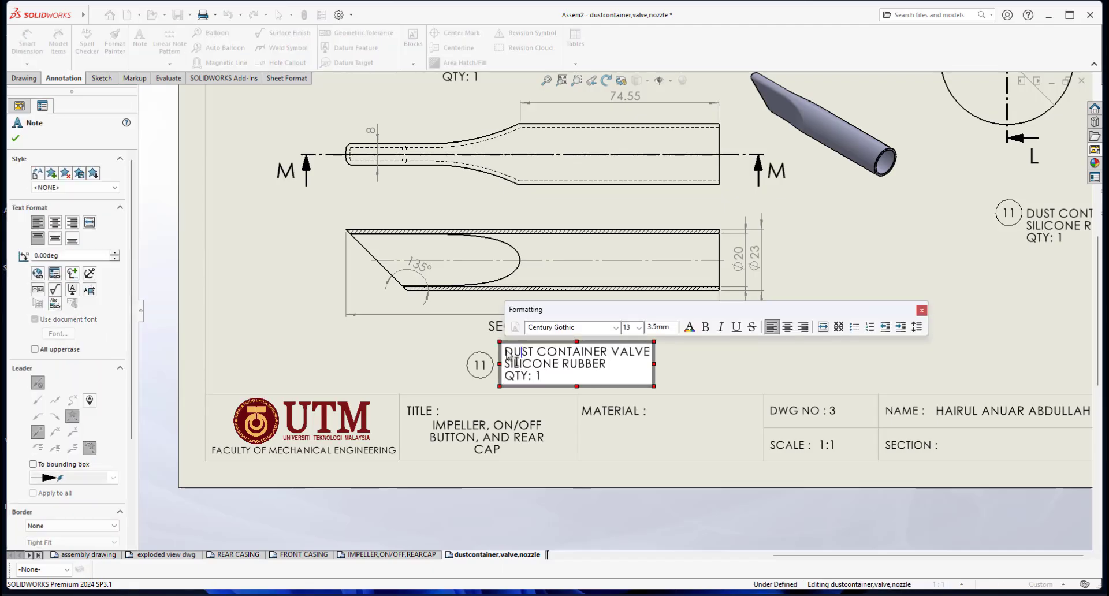
drag(505, 352, 652, 357)
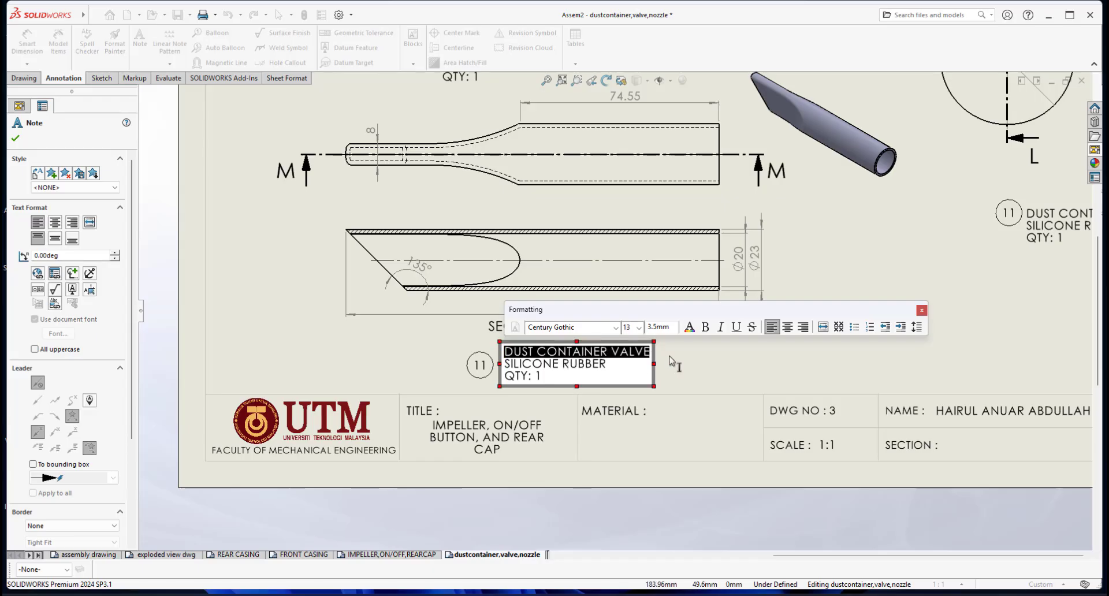
text(CREVICE)
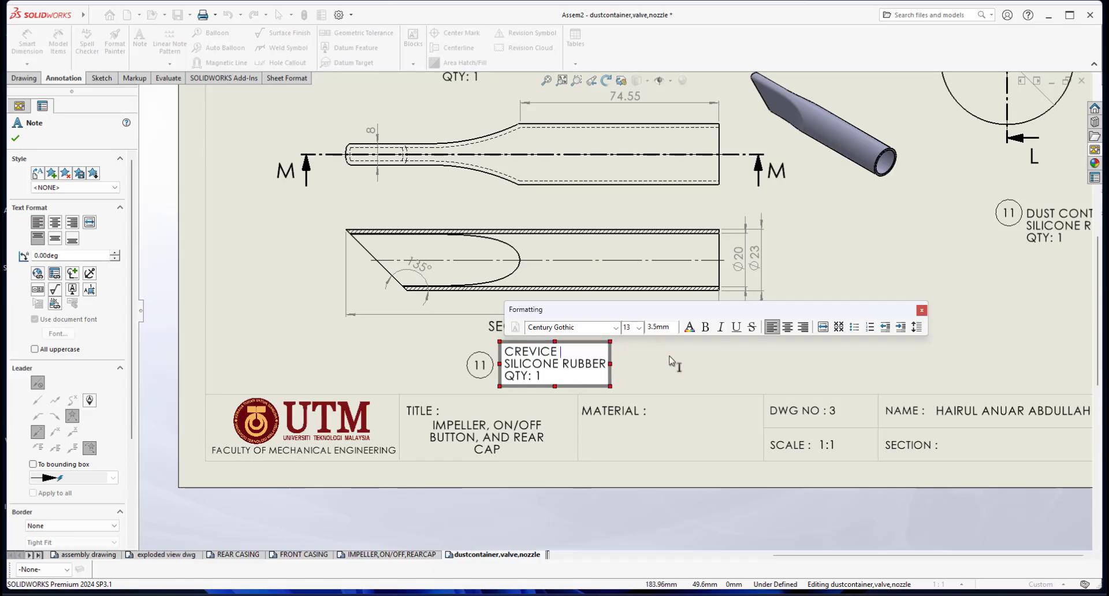
text( NOZZLE)
- Replace the material line of the CREVICE NOZZLE note with POLYPROPYLENE and finish editing the note
click(534, 364)
click(533, 364)
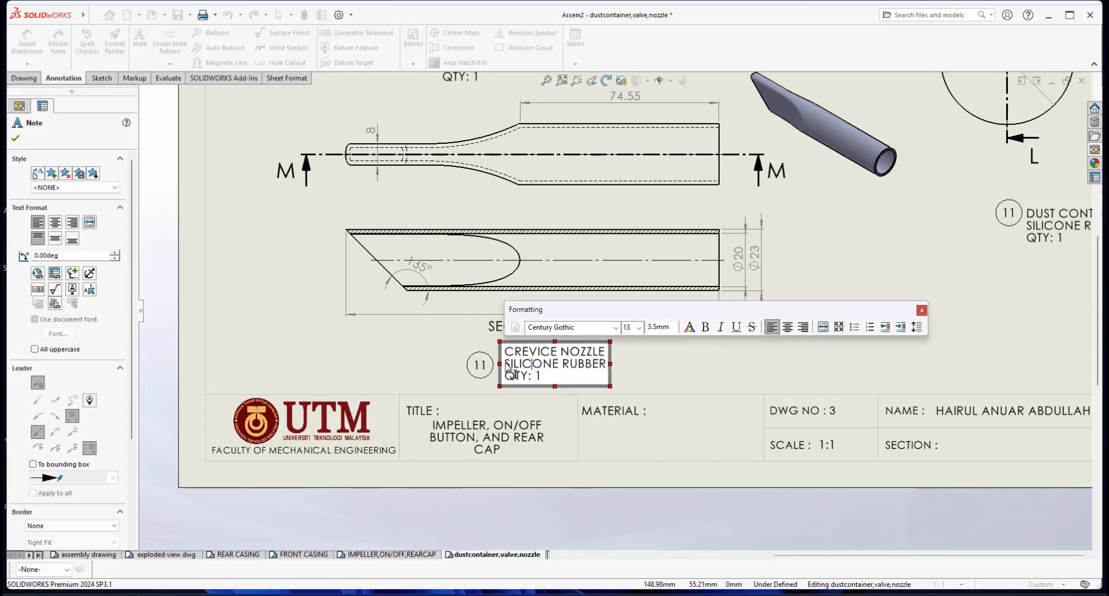
drag(506, 365, 607, 367)
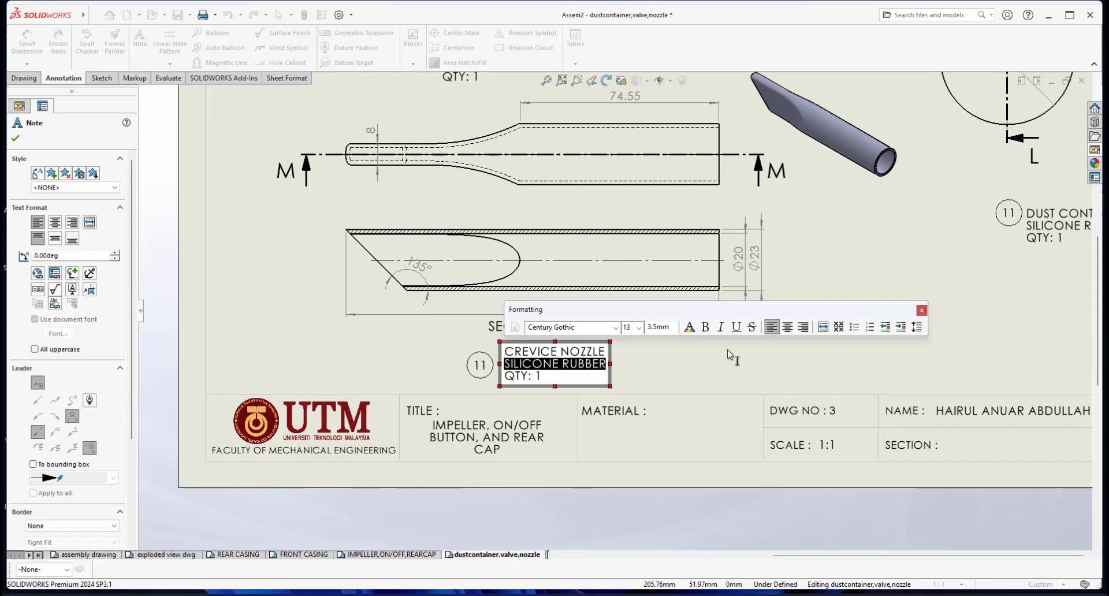
text(POLYPROPYLENE)
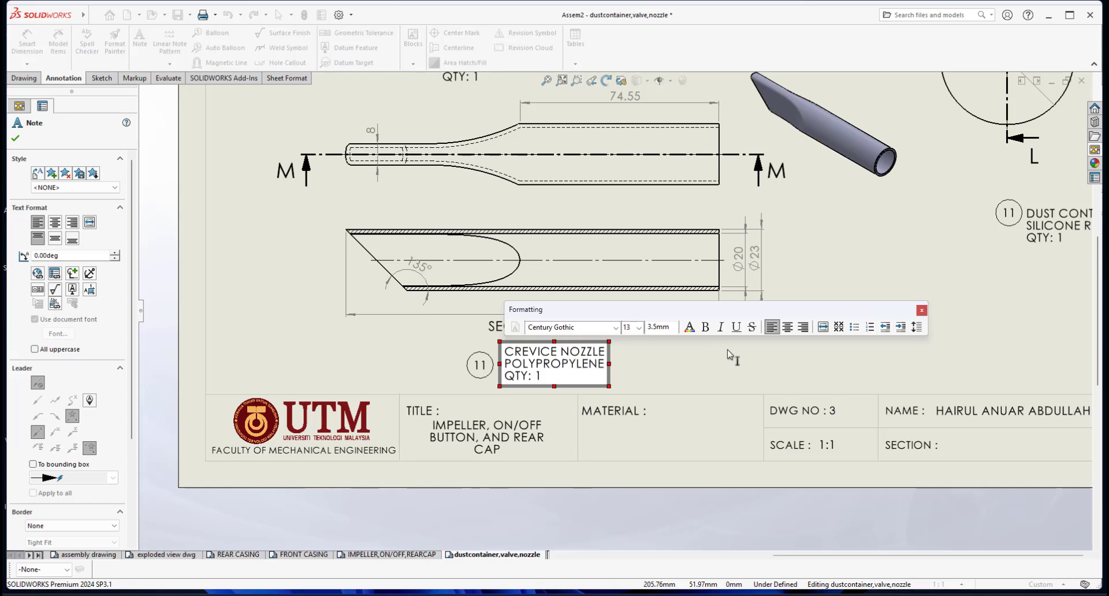
click(680, 364)
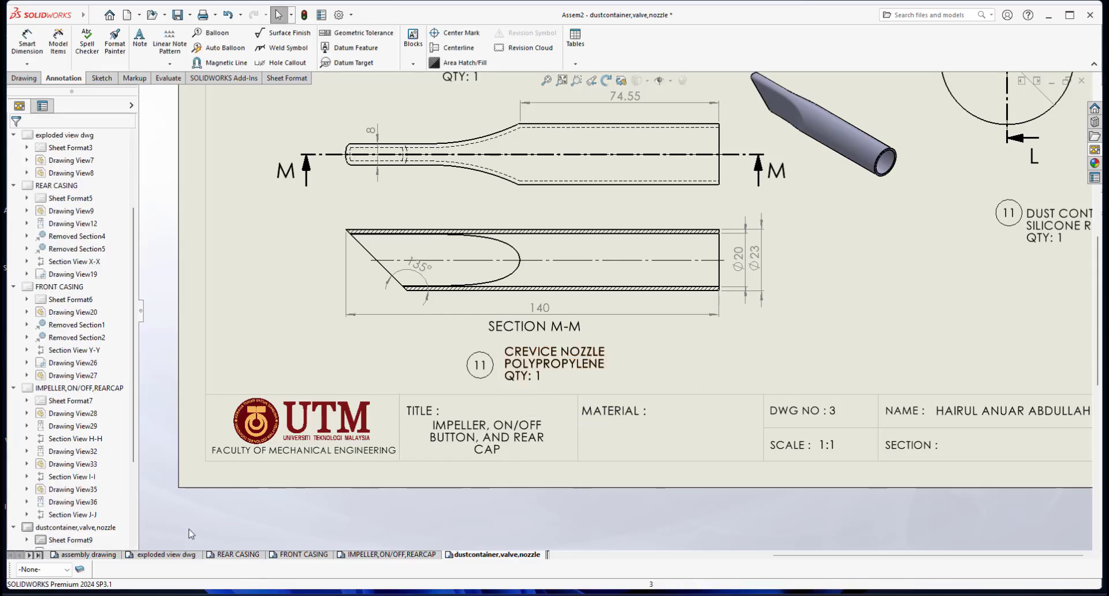
- Change the crevice nozzle's balloon text to 13 to match the exploded view parts list, and move it level with the note's first line
click(179, 555)
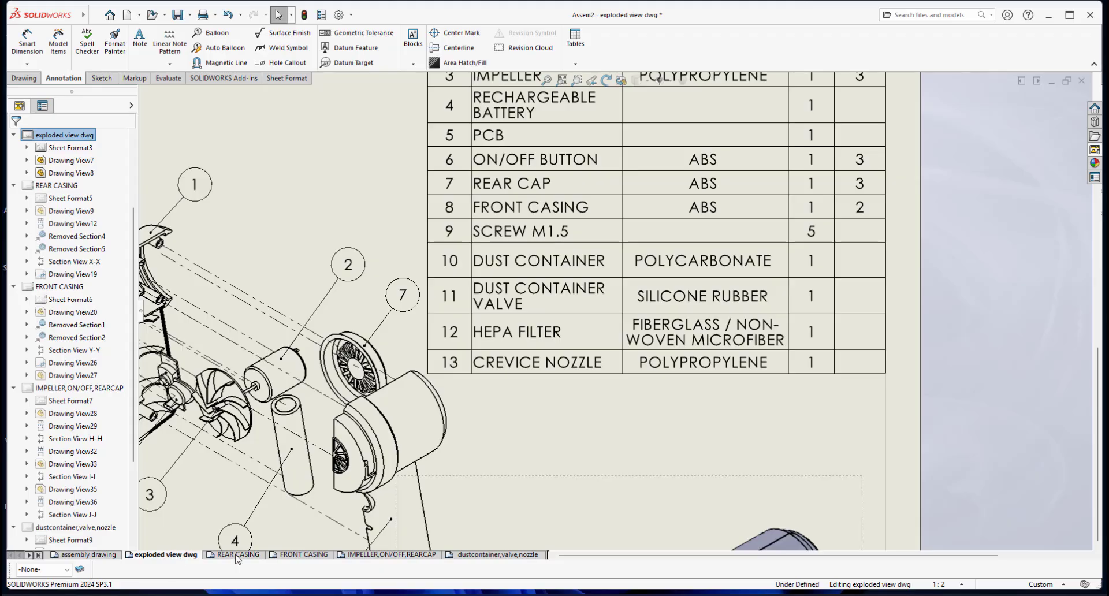
click(473, 550)
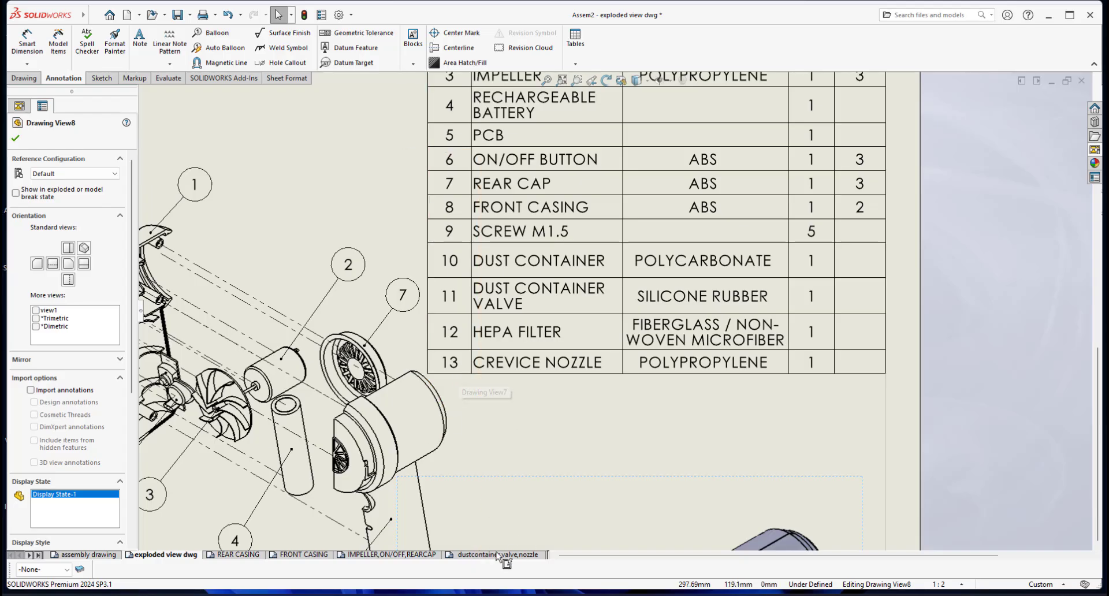
click(498, 555)
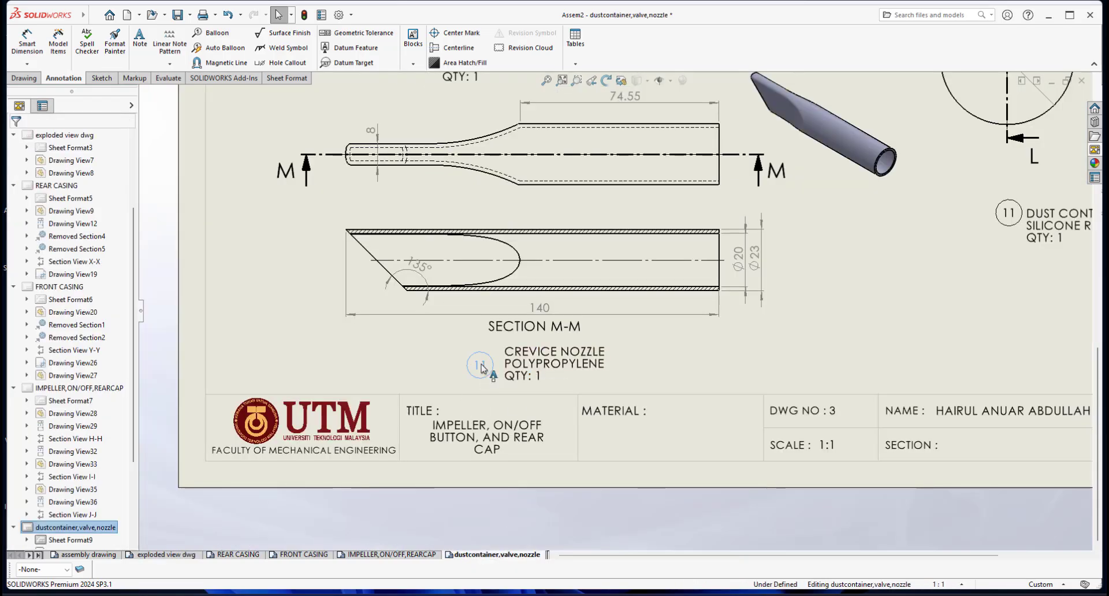
click(480, 364)
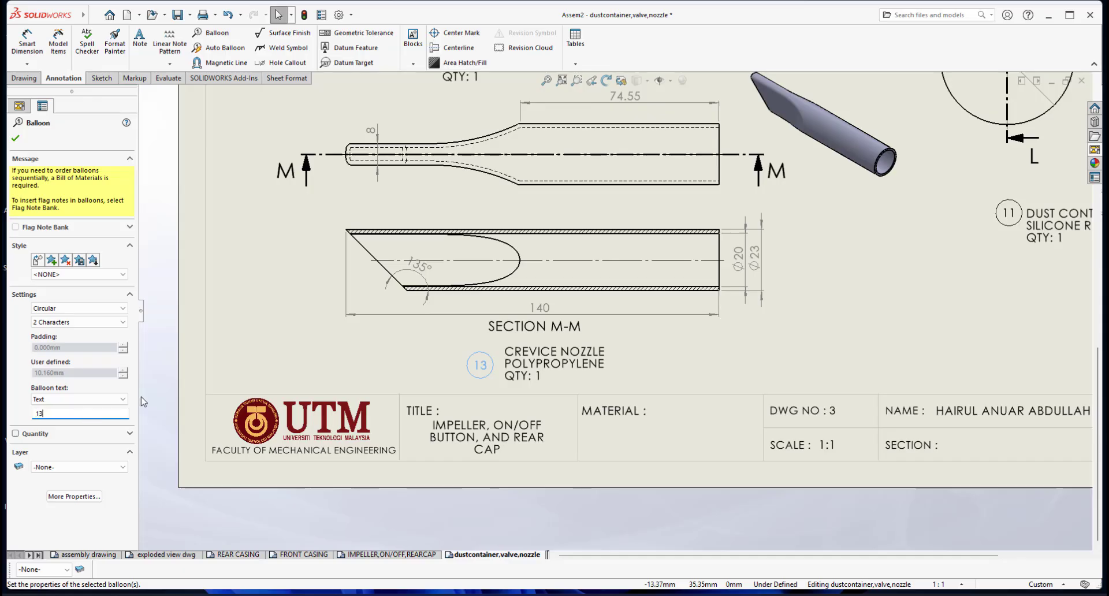
click(701, 347)
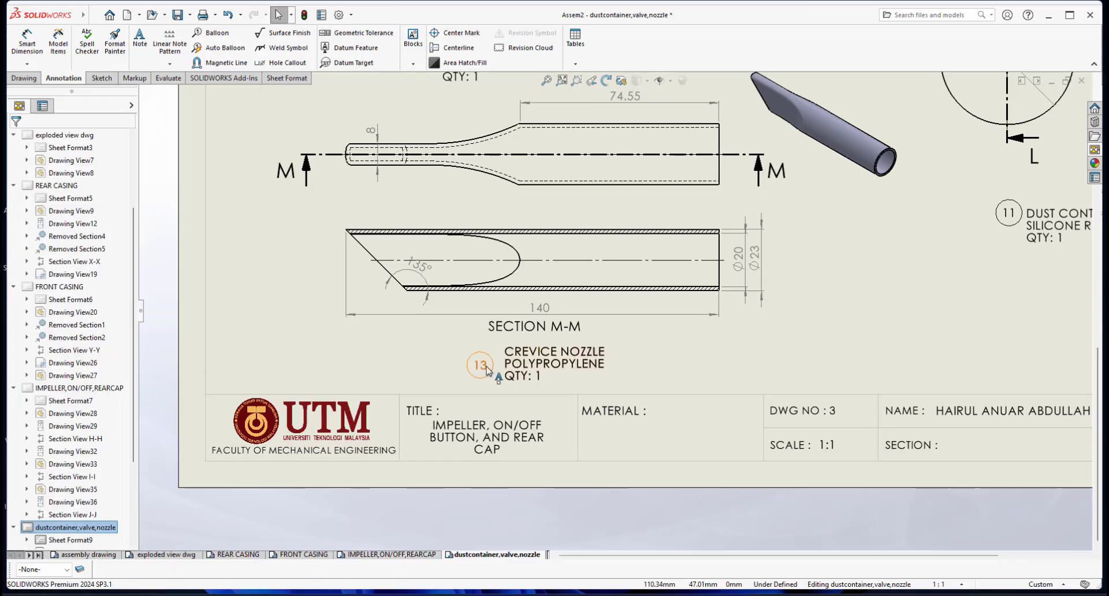
drag(486, 367, 493, 356)
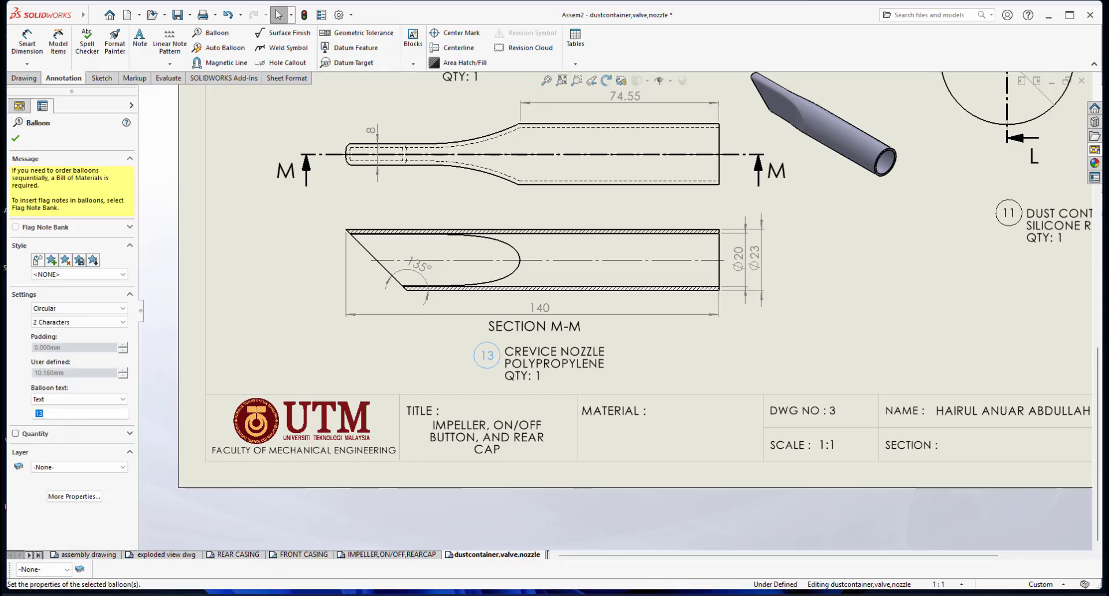
click(719, 349)
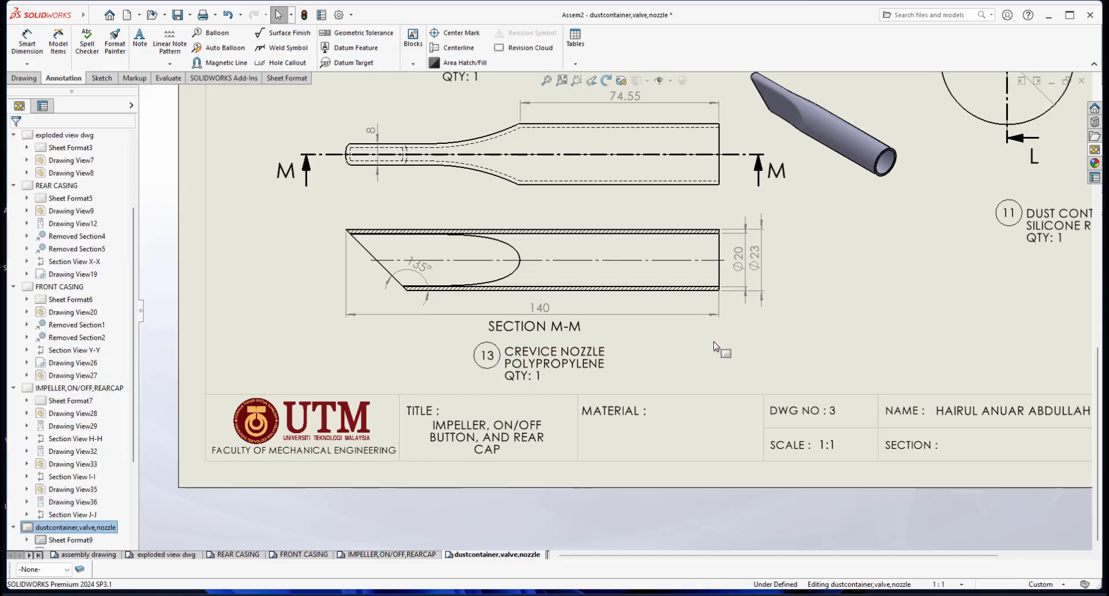
- Set Section View M-M to use a custom scale of 1:1
click(675, 219)
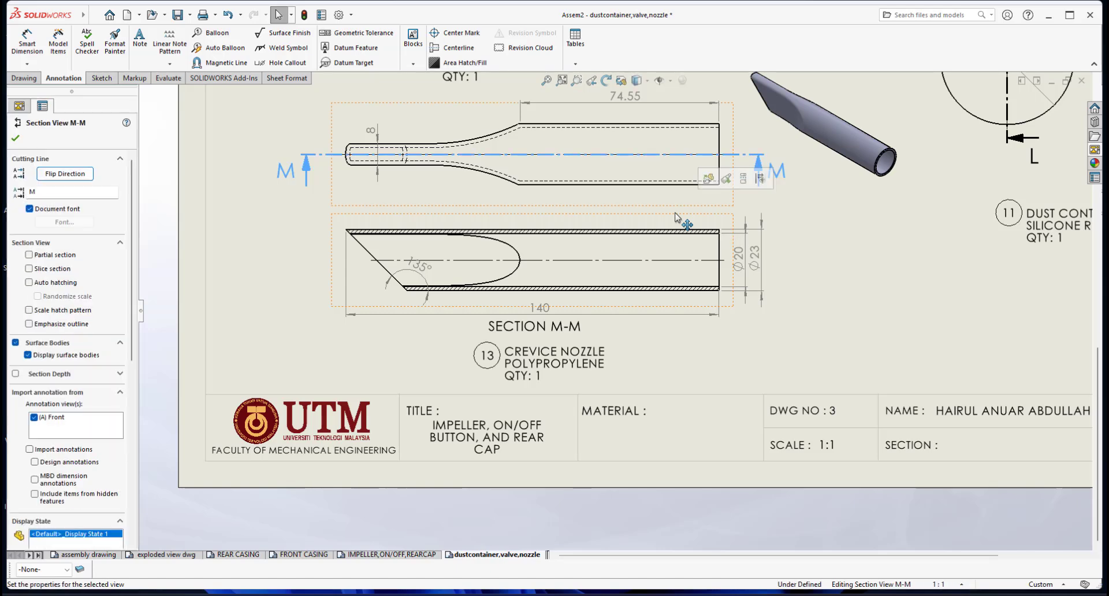
scroll(138, 426, down, 10)
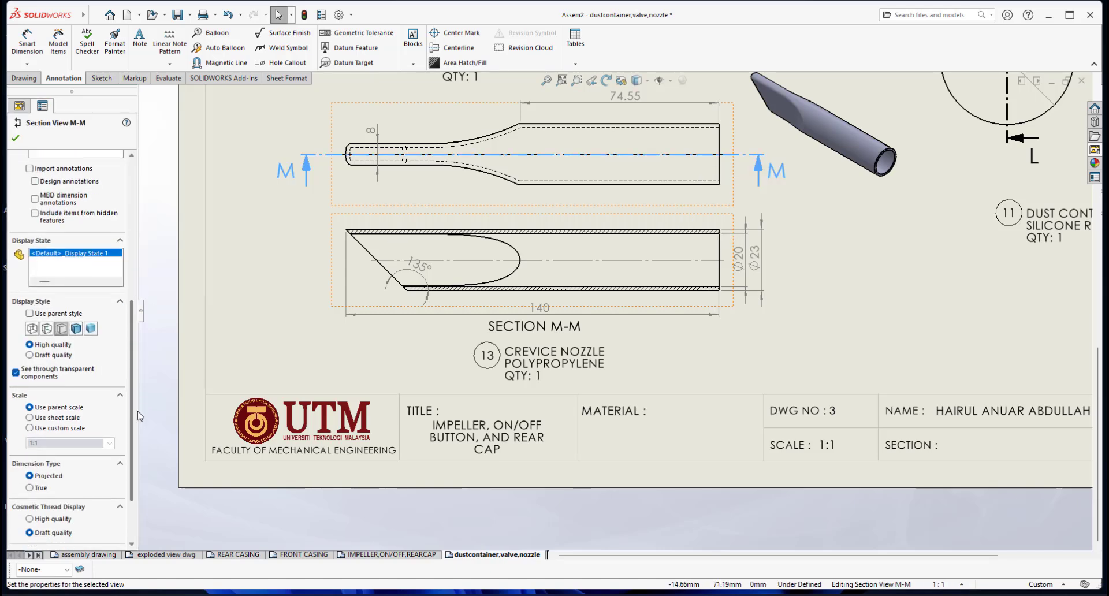
click(28, 389)
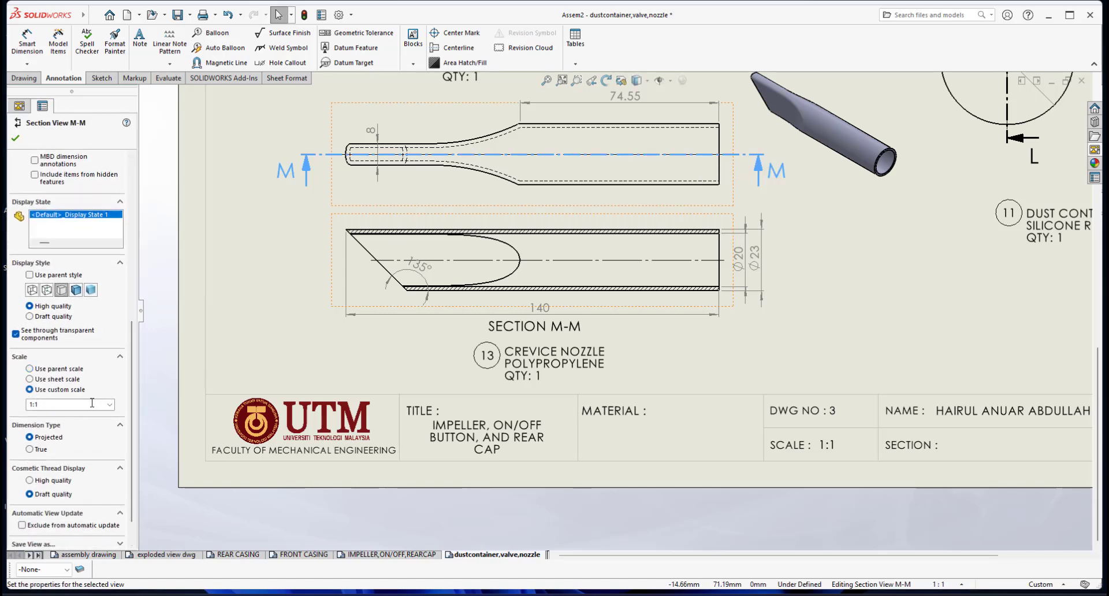
click(108, 407)
click(83, 413)
click(15, 138)
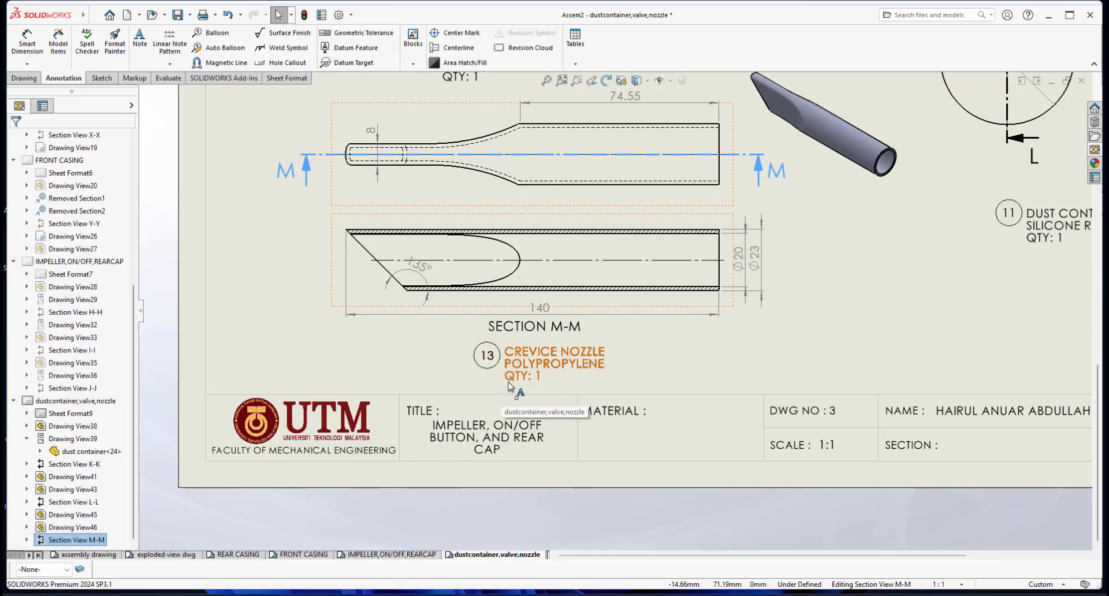
- Review the layout of the whole dustcontainer,valve,nozzle sheet, clear the view selection and save the drawing
scroll(457, 411, down, 1)
scroll(682, 292, up, 2)
scroll(708, 306, down, 2)
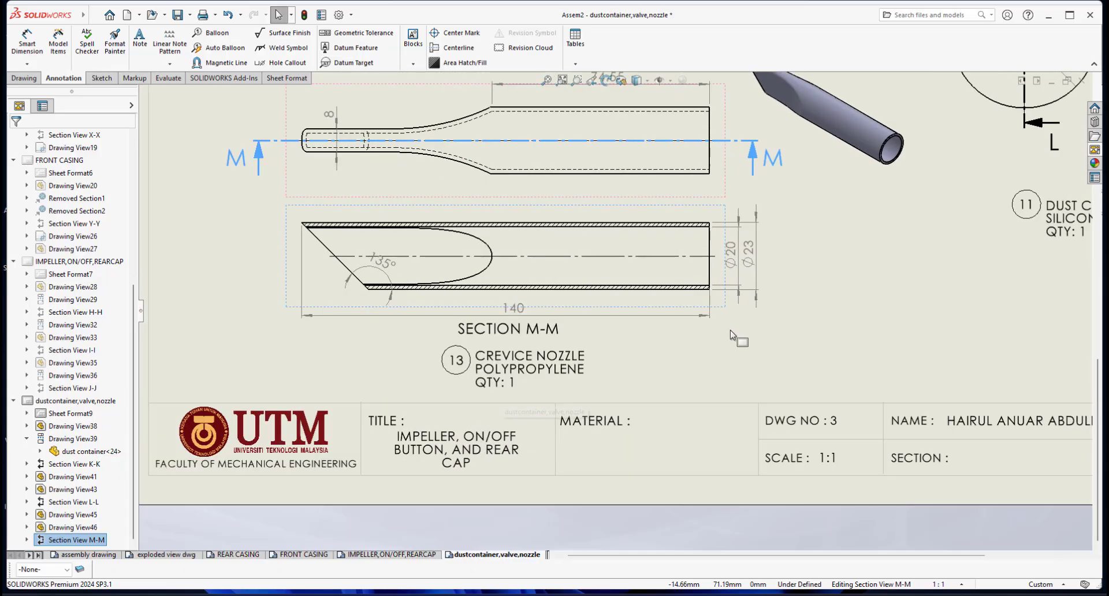
scroll(789, 460, up, 3)
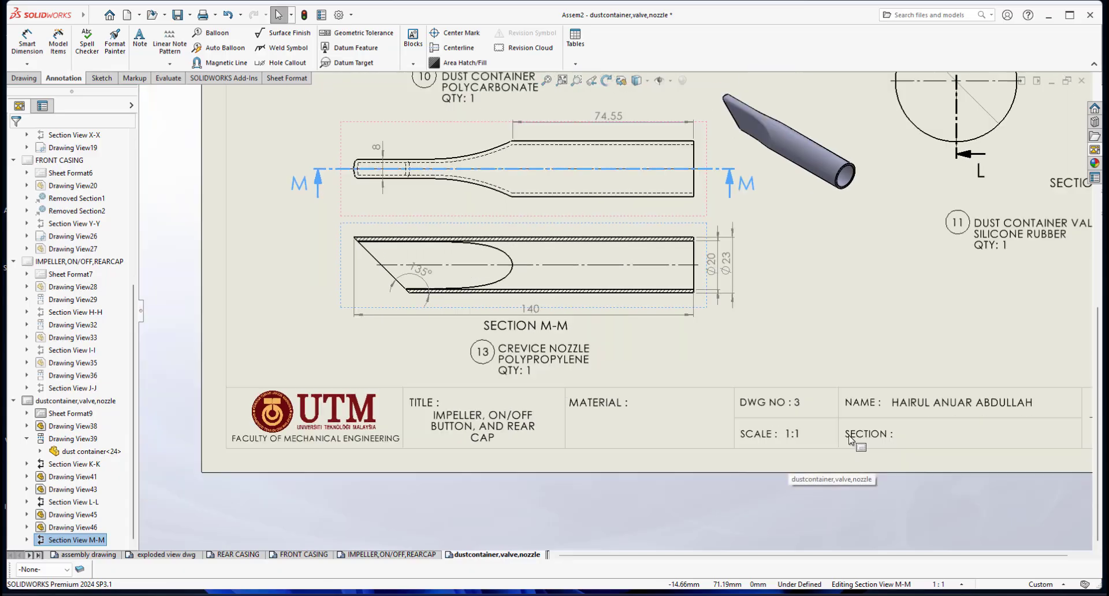
scroll(612, 368, up, 4)
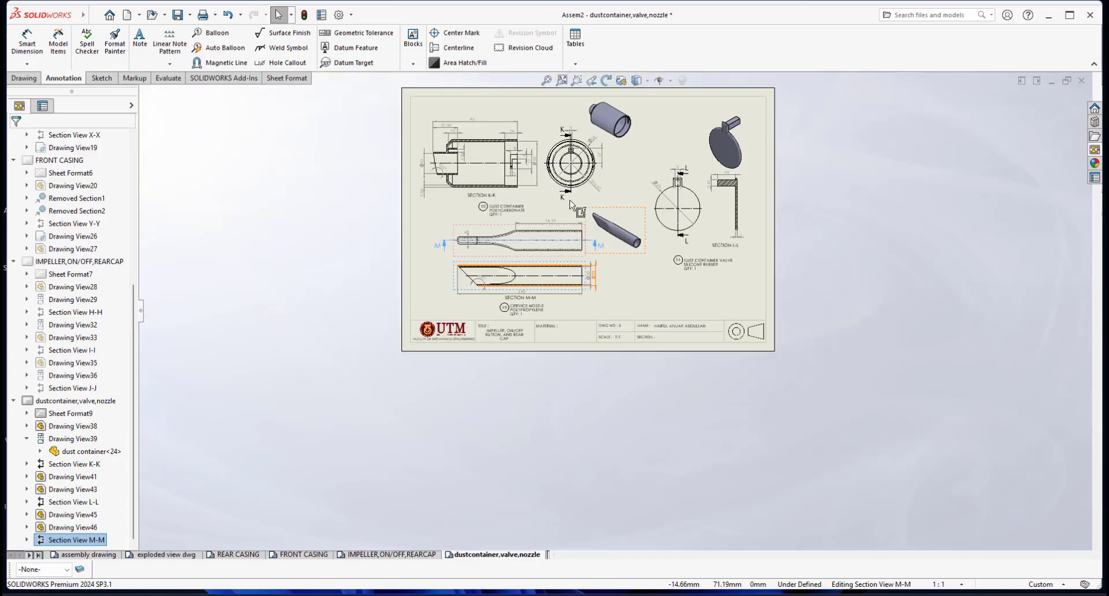
scroll(664, 231, down, 4)
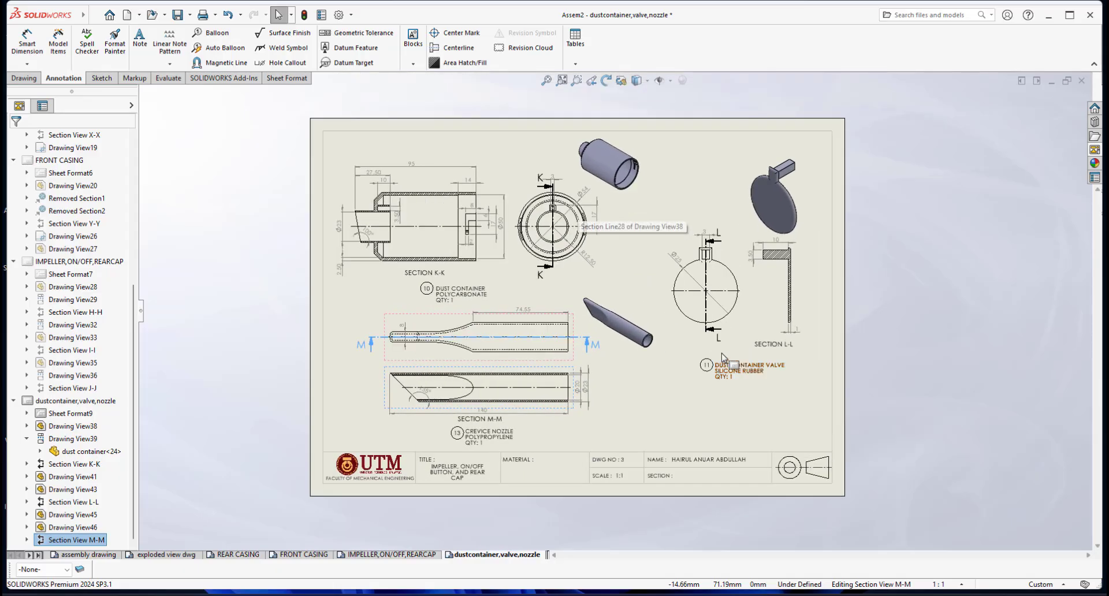
click(646, 398)
scroll(646, 397, up, 1)
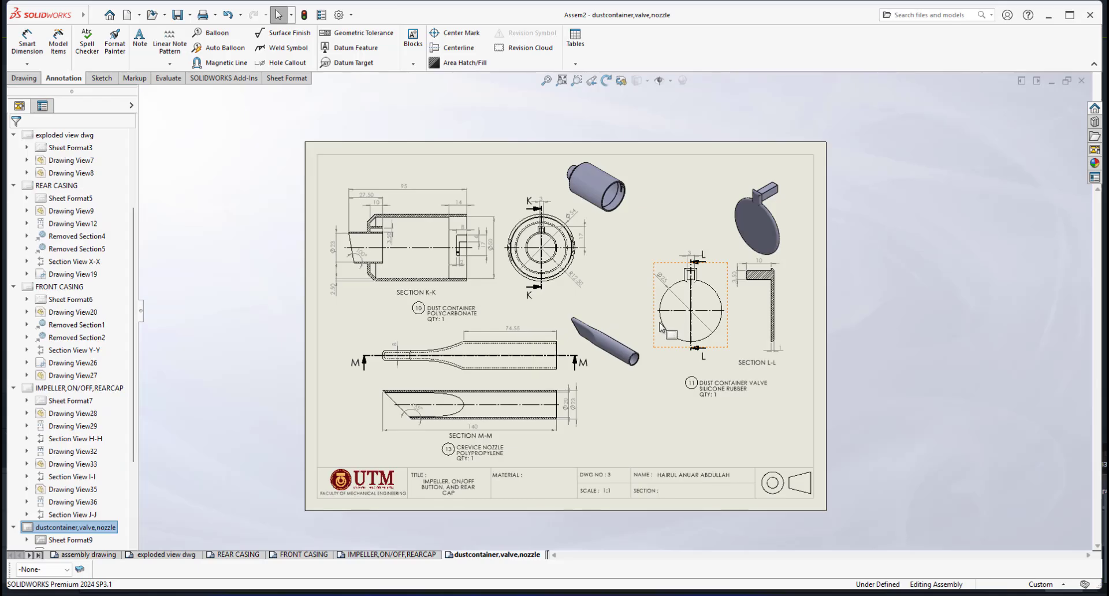
- Open the sheet format for editing and replace the title text in the title block with DUST CONTAINER
scroll(457, 491, down, 2)
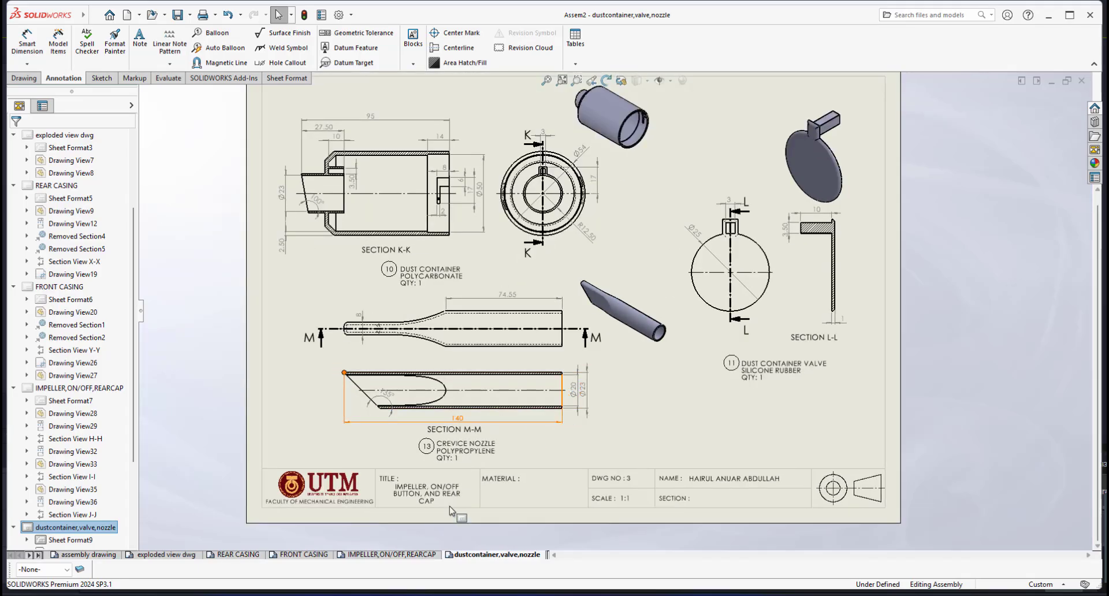
right_click(418, 484)
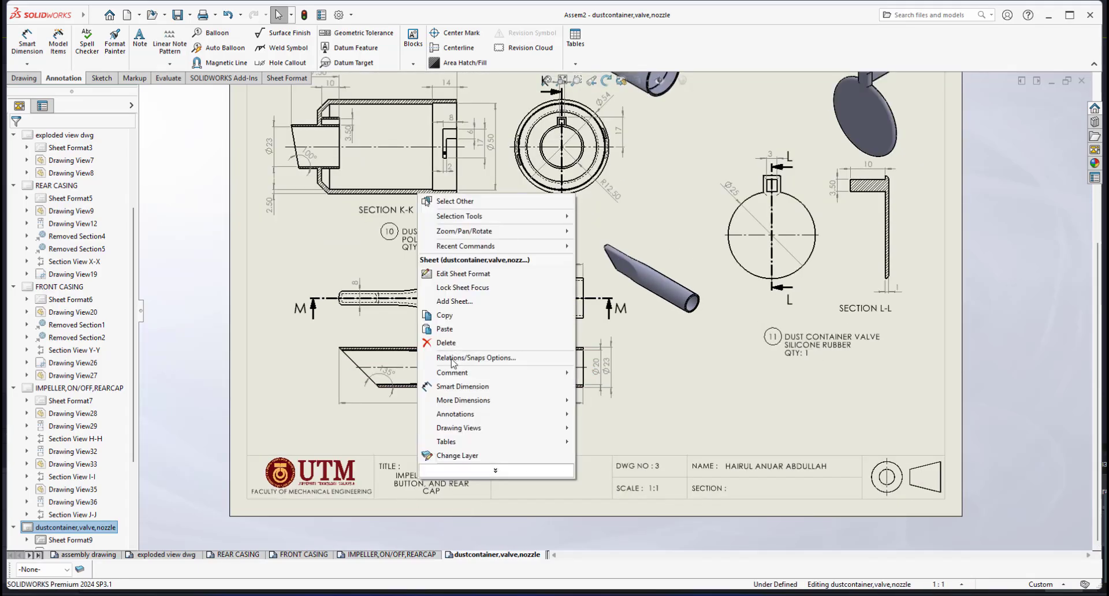
click(457, 281)
scroll(439, 480, down, 2)
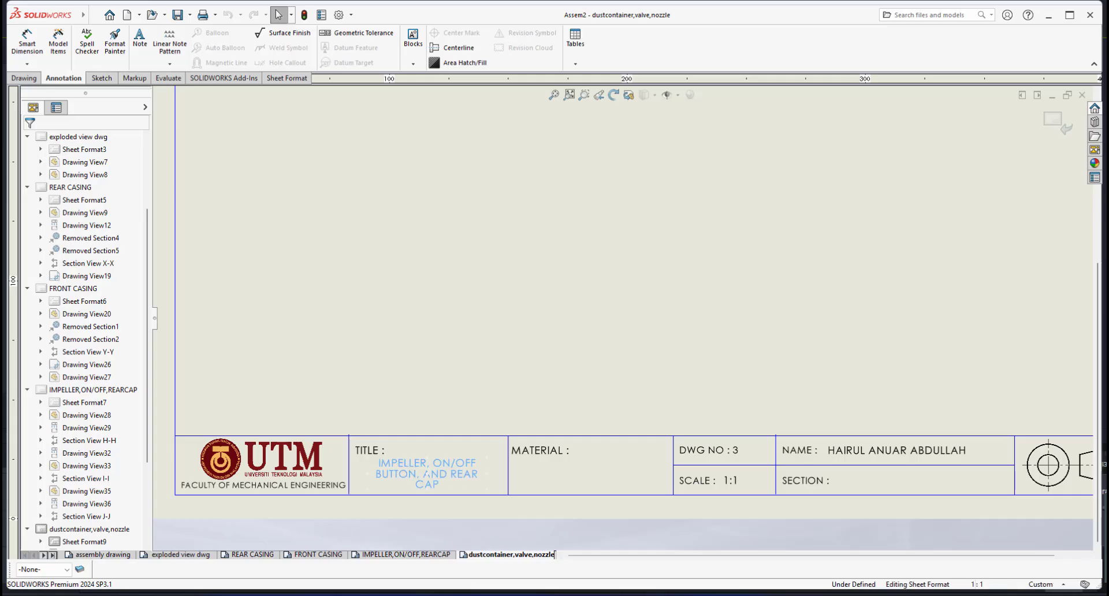
double_click(426, 475)
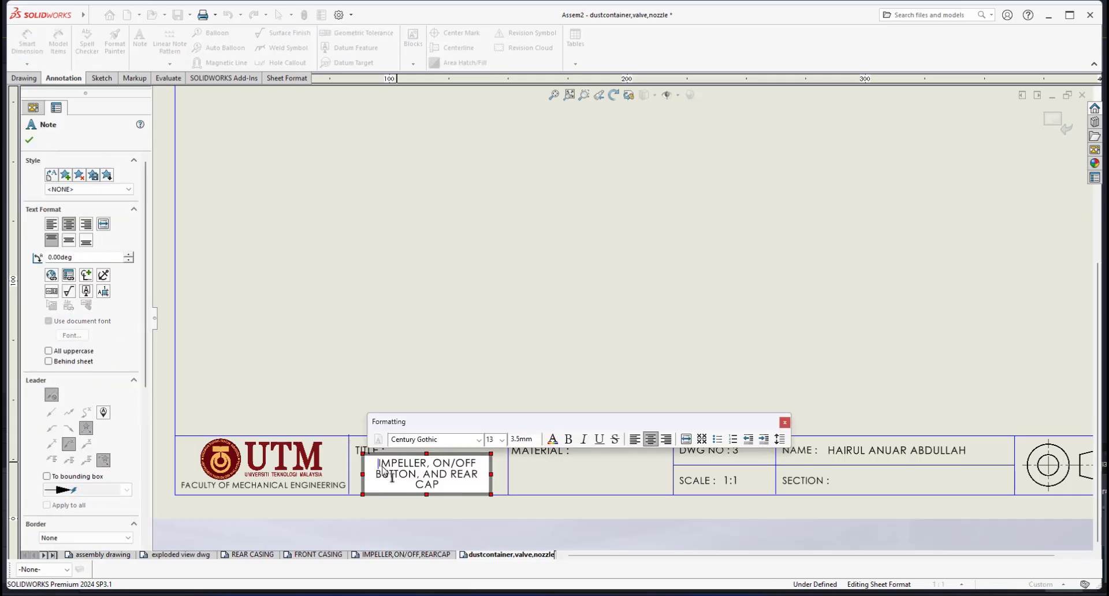
drag(382, 463, 481, 493)
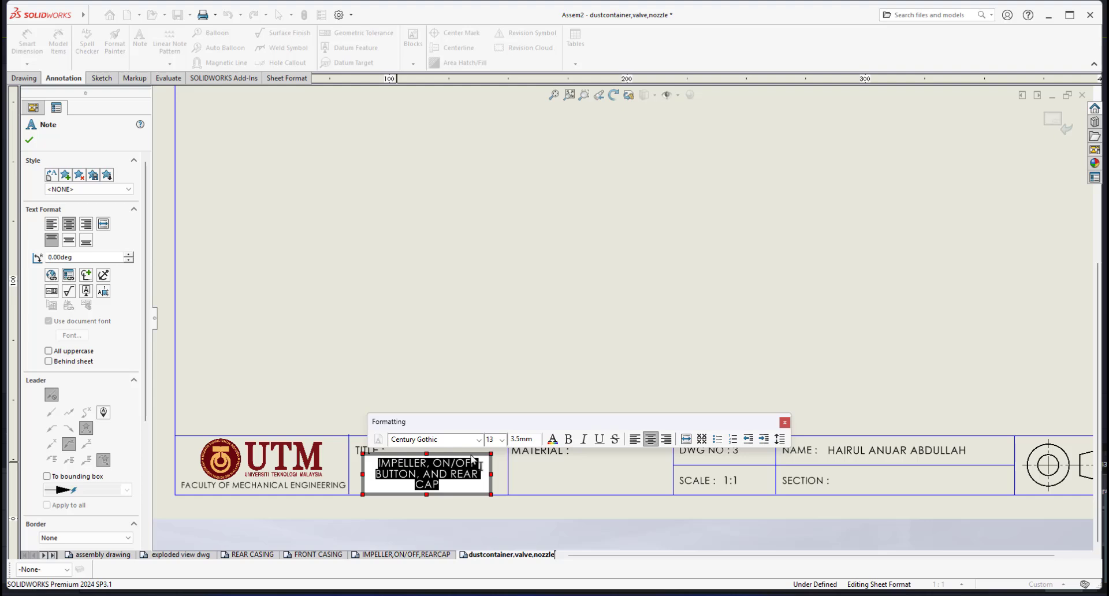
text(DUST CO)
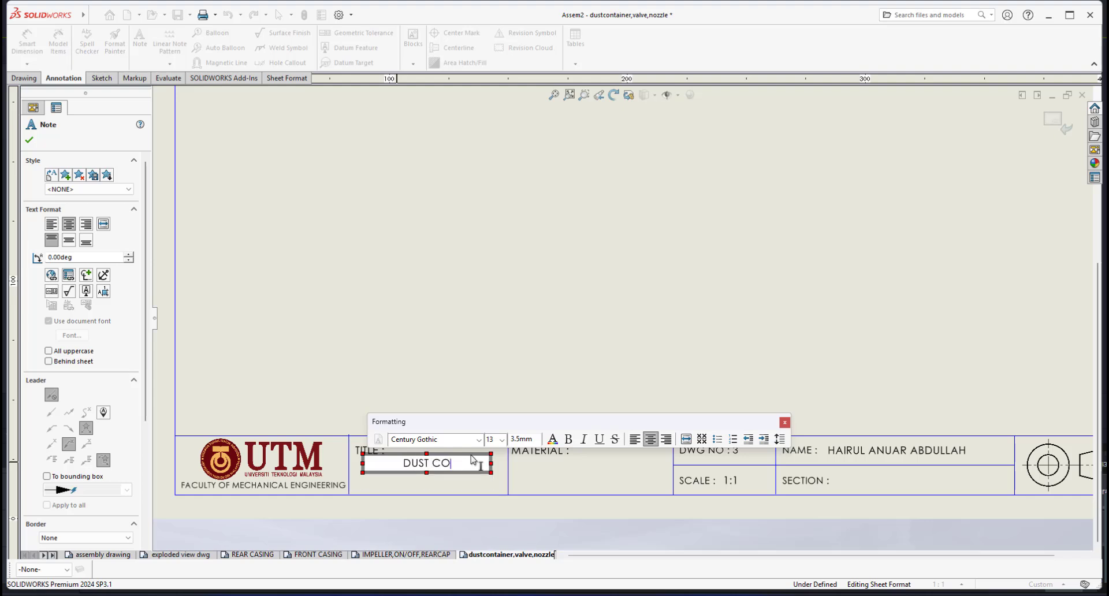
text(NTAINER VALVE,)
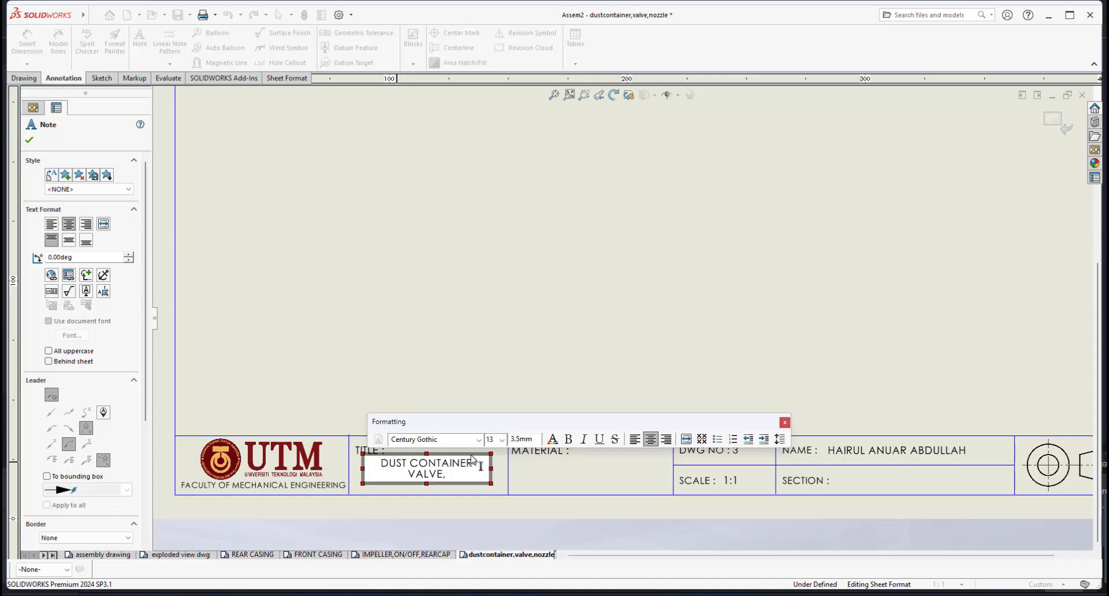
key(BackSpace)
key(BackSpace)
key(BackSpace)
key(BackSpace)
key(BackSpace)
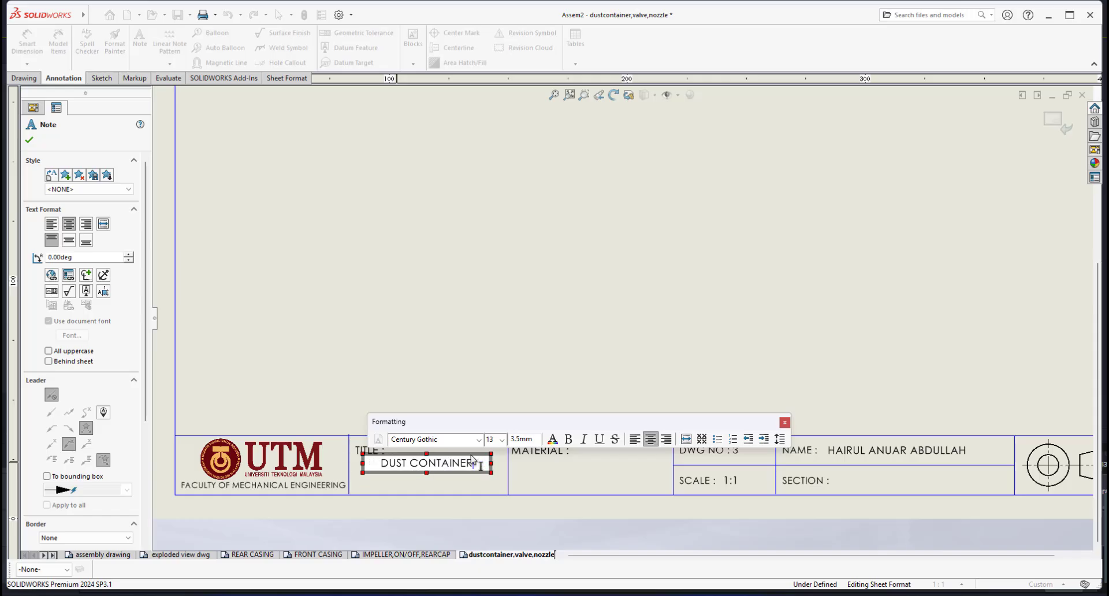
- Extend the title to DUST CONTAINER, DUST CONTAINER VALVE, AND CREVICE NOZZLE and finish editing the note
text(DUST CONTA)
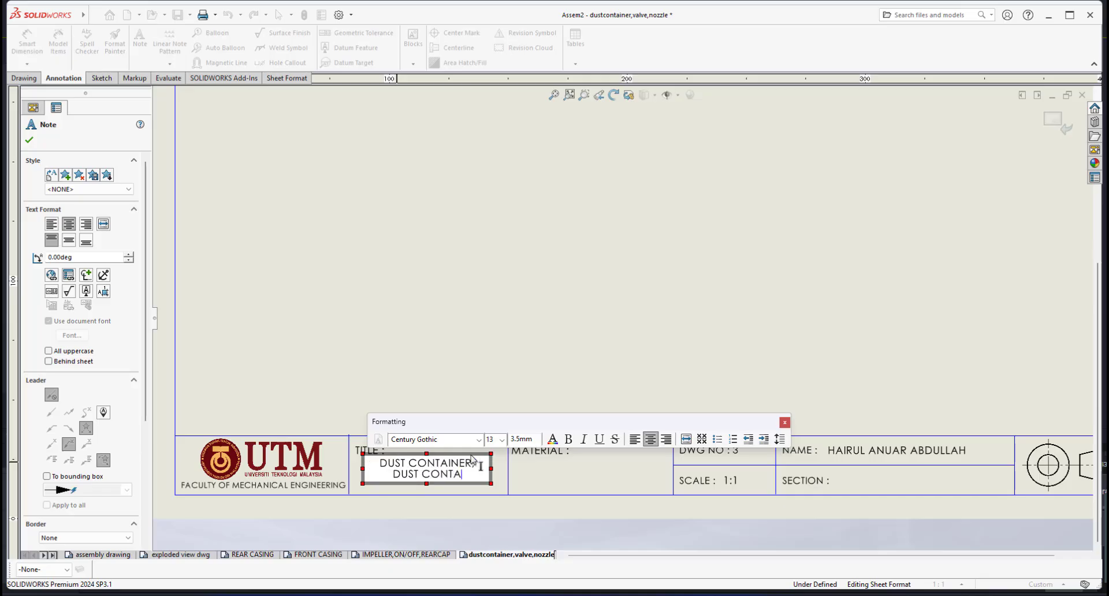
text(INER VALVE, AND)
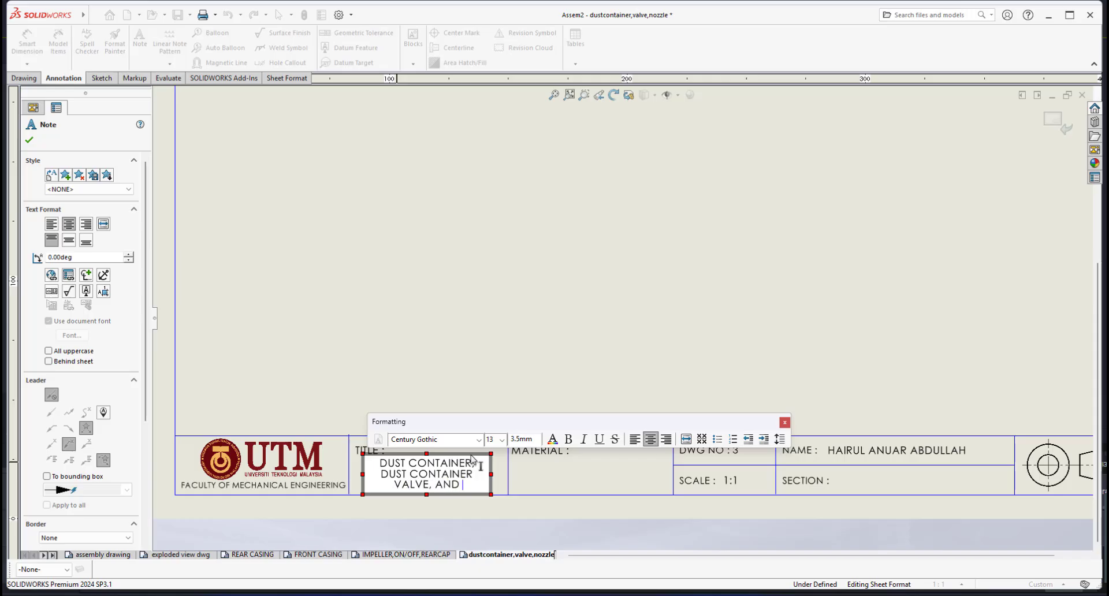
text(CREVICE NOZZLE)
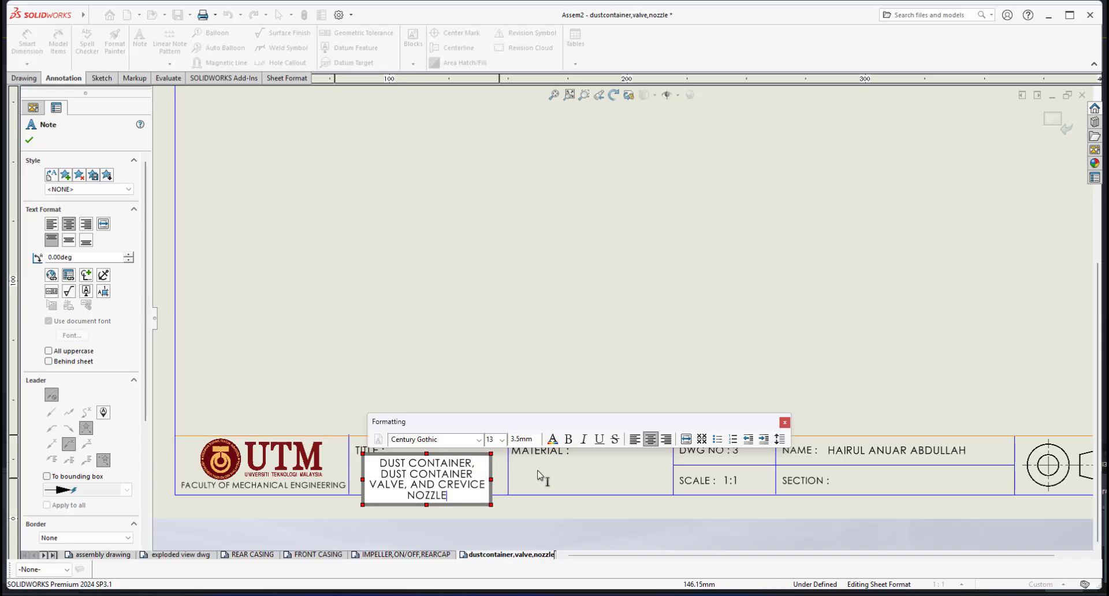
click(539, 475)
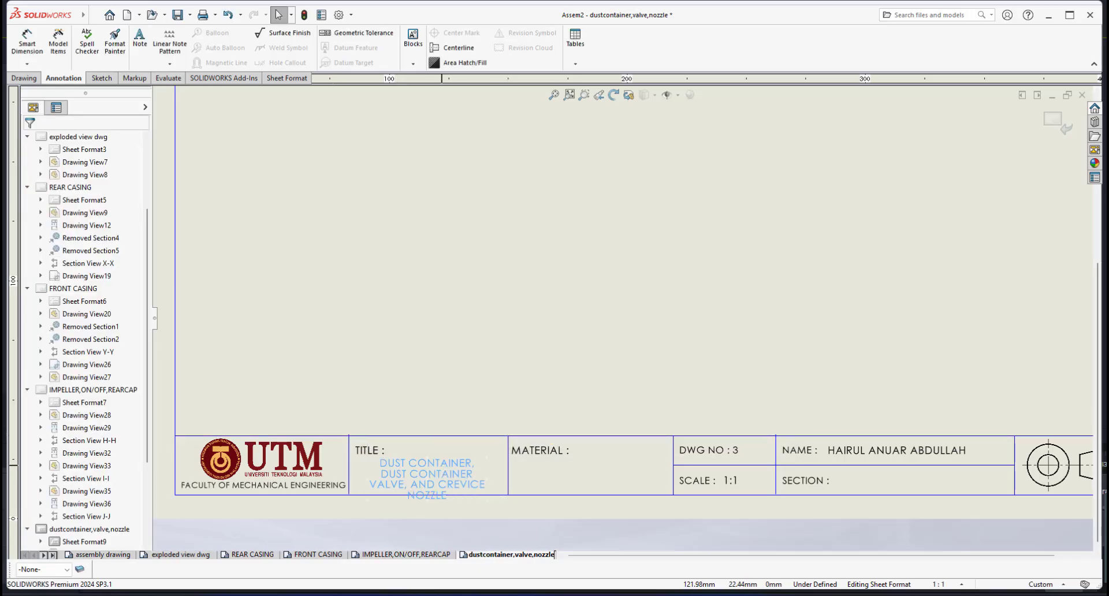
- Widen the title note to the width of its cell so the text wraps onto three lines
double_click(442, 466)
drag(491, 470, 508, 470)
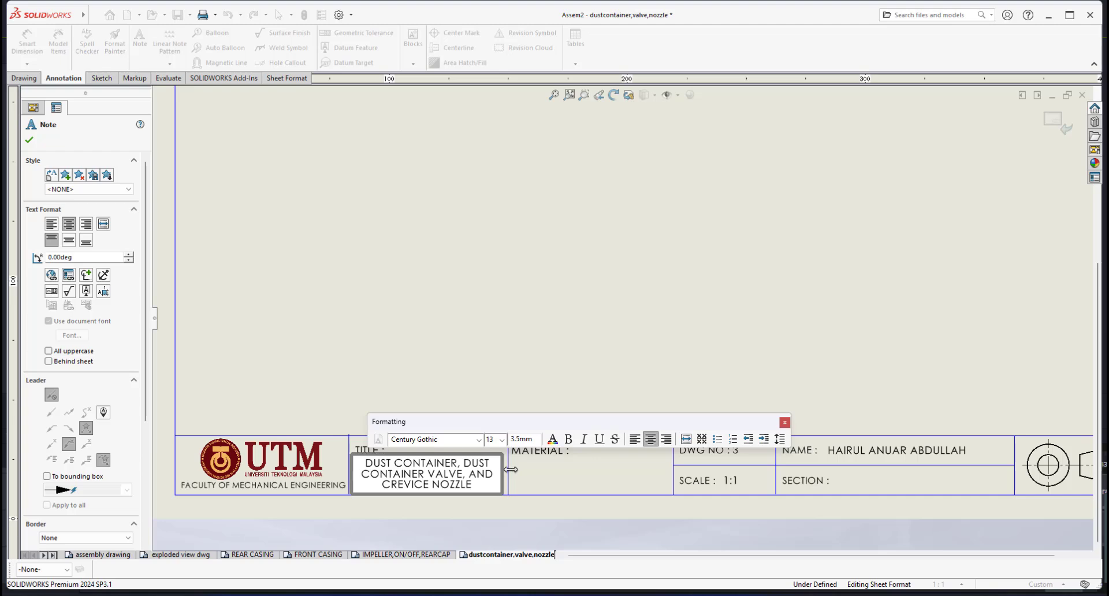
click(522, 515)
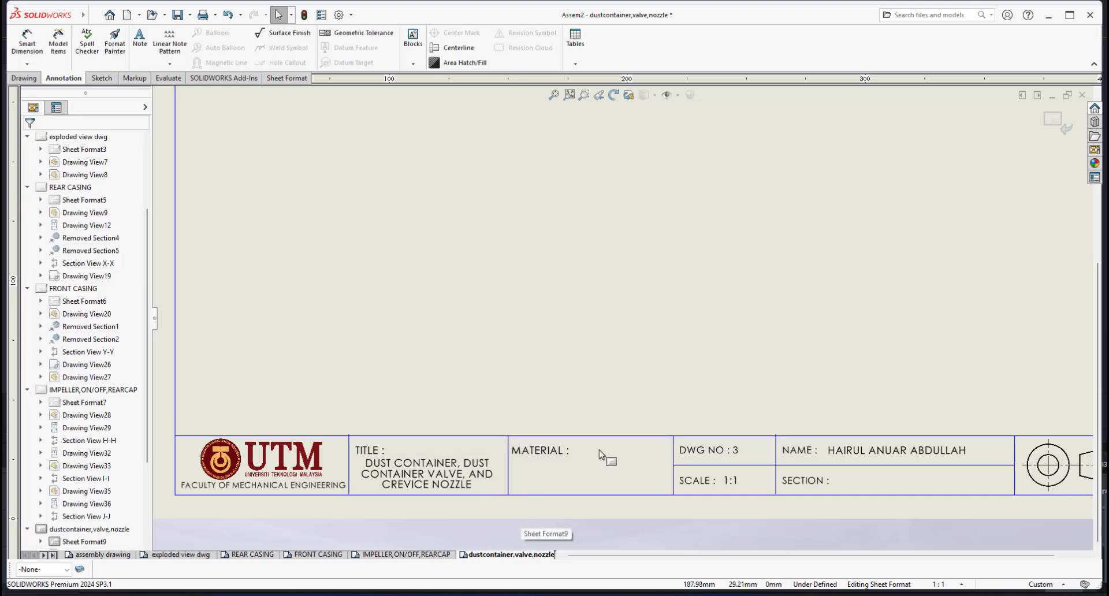
- Change the drawing number in the title block to DWG NO : 4 and finish editing the note
scroll(601, 455, down, 1)
scroll(600, 454, up, 2)
scroll(612, 312, down, 3)
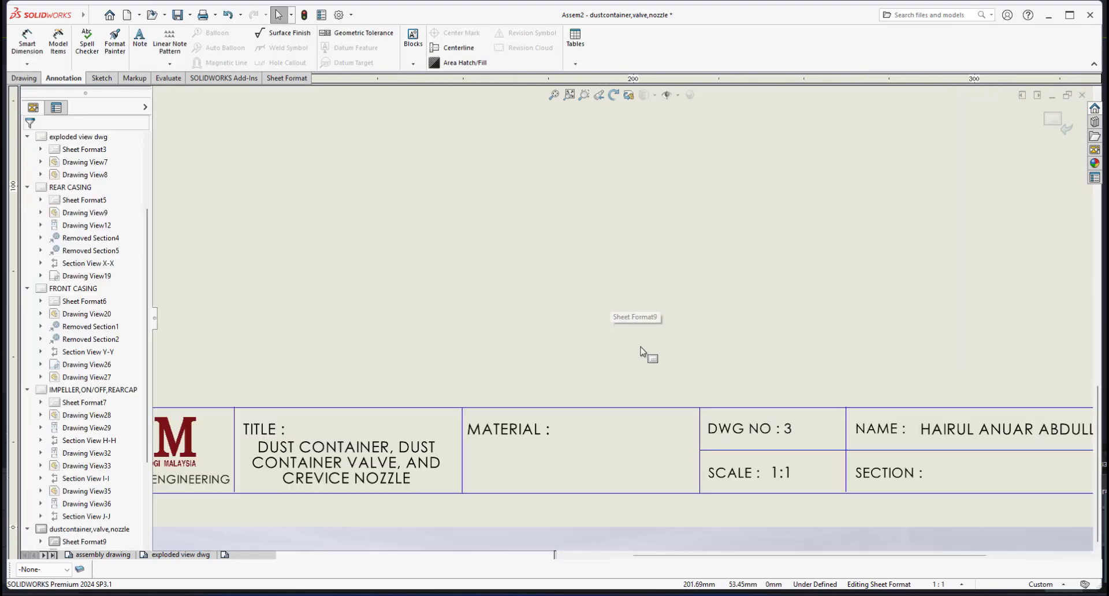
scroll(647, 442, up, 3)
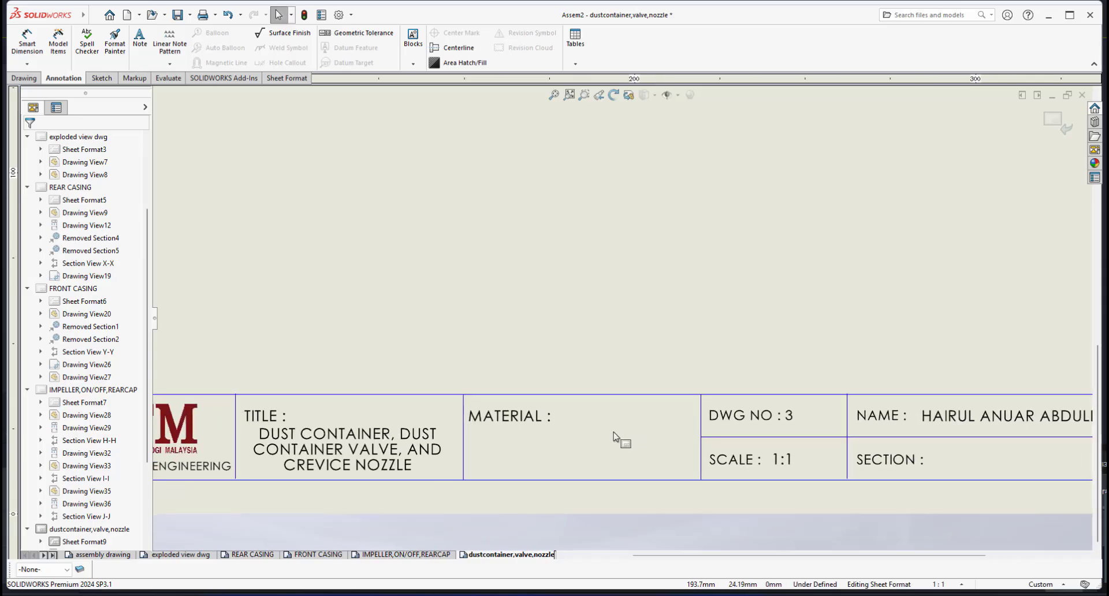
scroll(629, 384, down, 3)
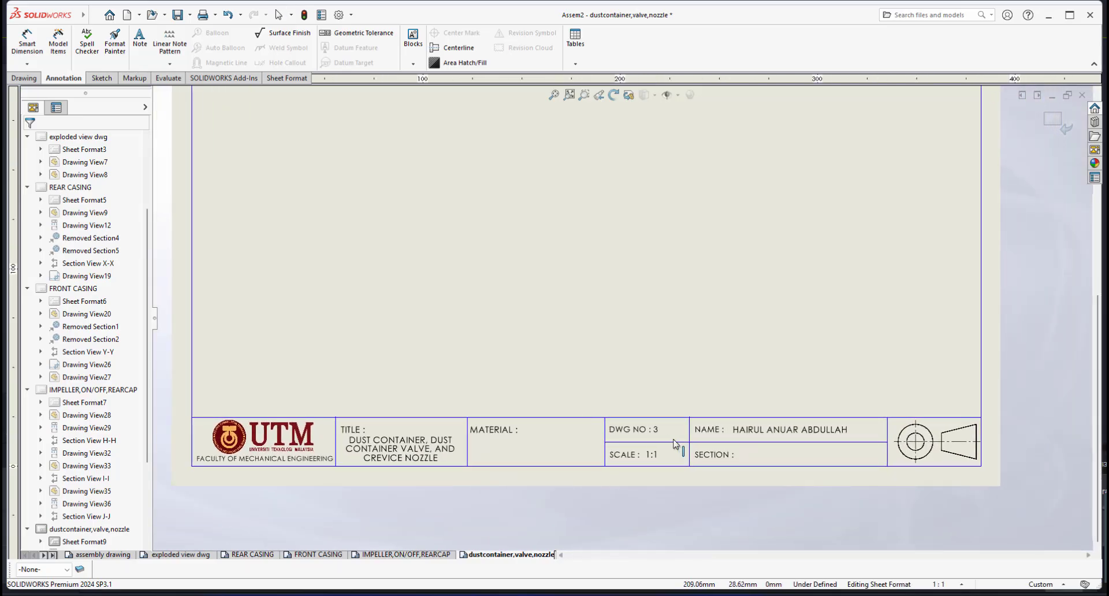
click(651, 434)
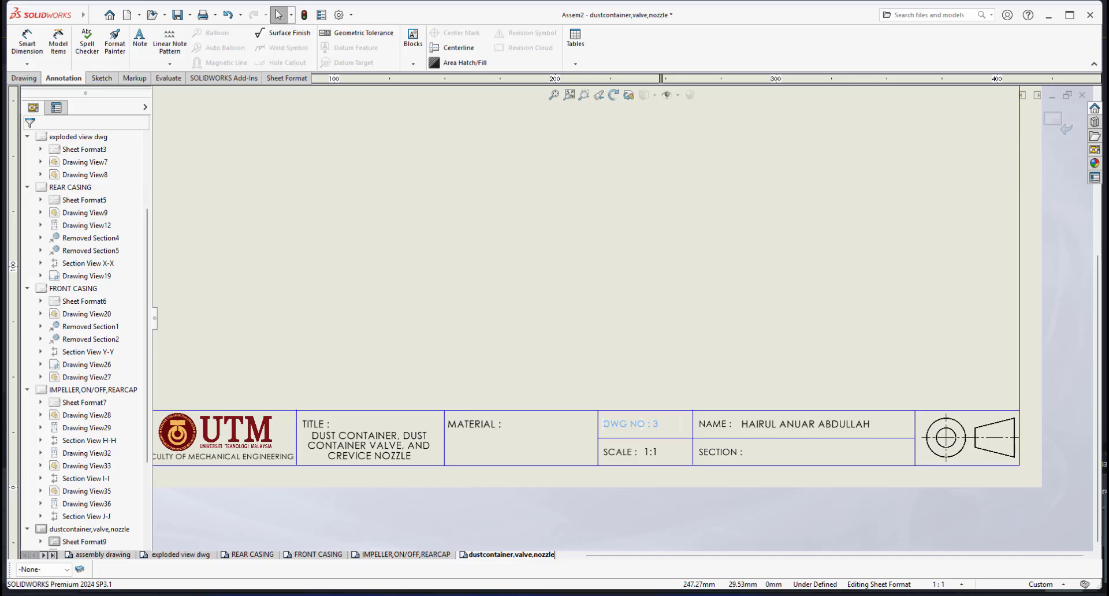
double_click(660, 425)
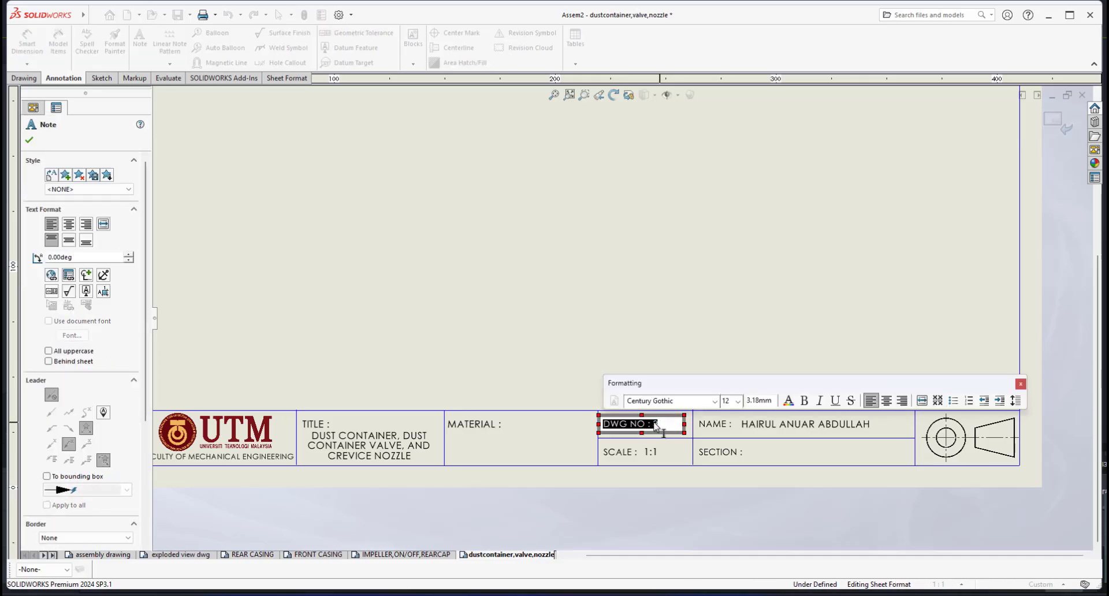
double_click(662, 424)
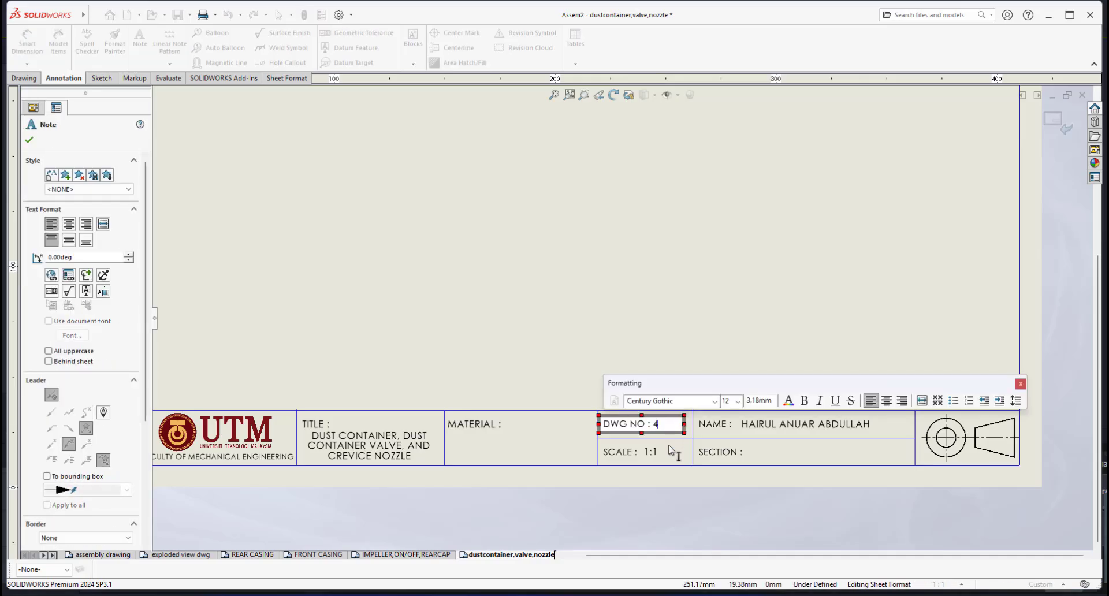
text(4)
click(670, 450)
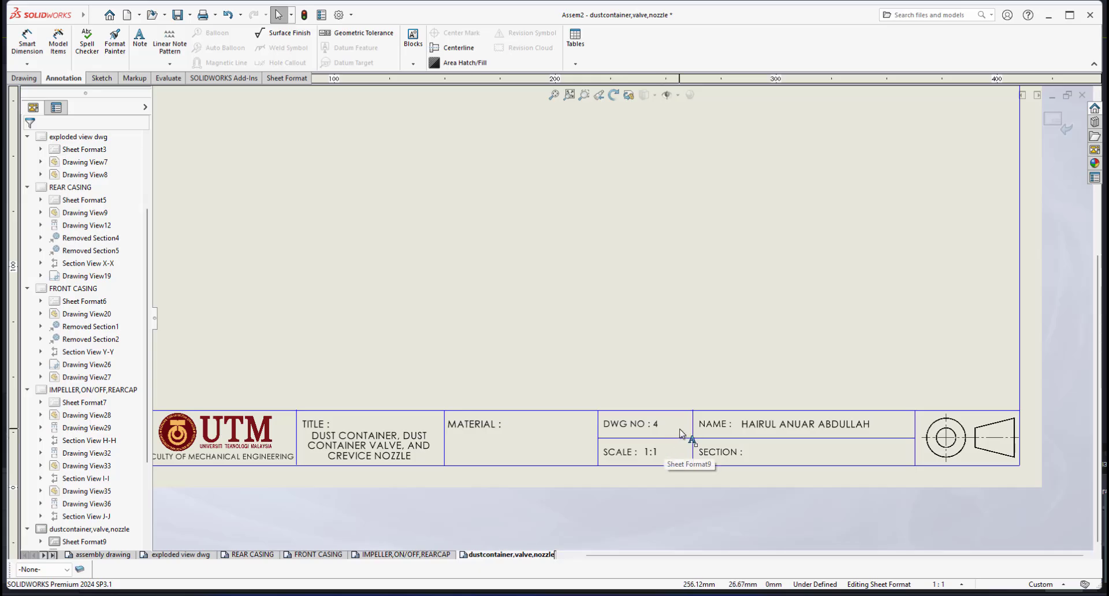
- Leave sheet format editing and return to the views of the dustcontainer,valve,nozzle sheet
scroll(679, 429, up, 3)
click(1039, 120)
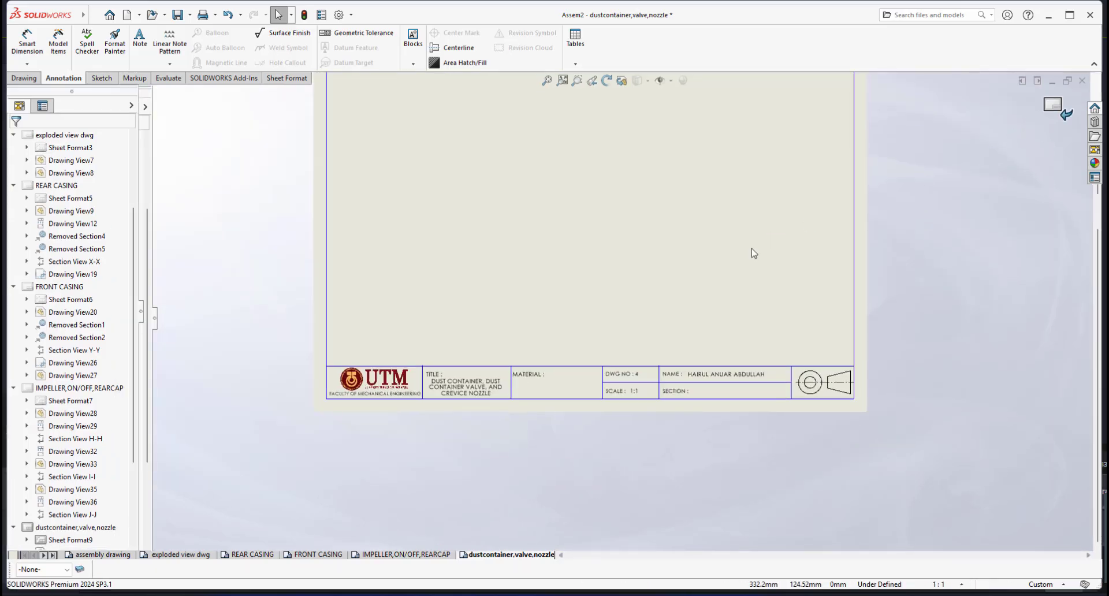
scroll(727, 259, up, 2)
scroll(687, 223, down, 2)
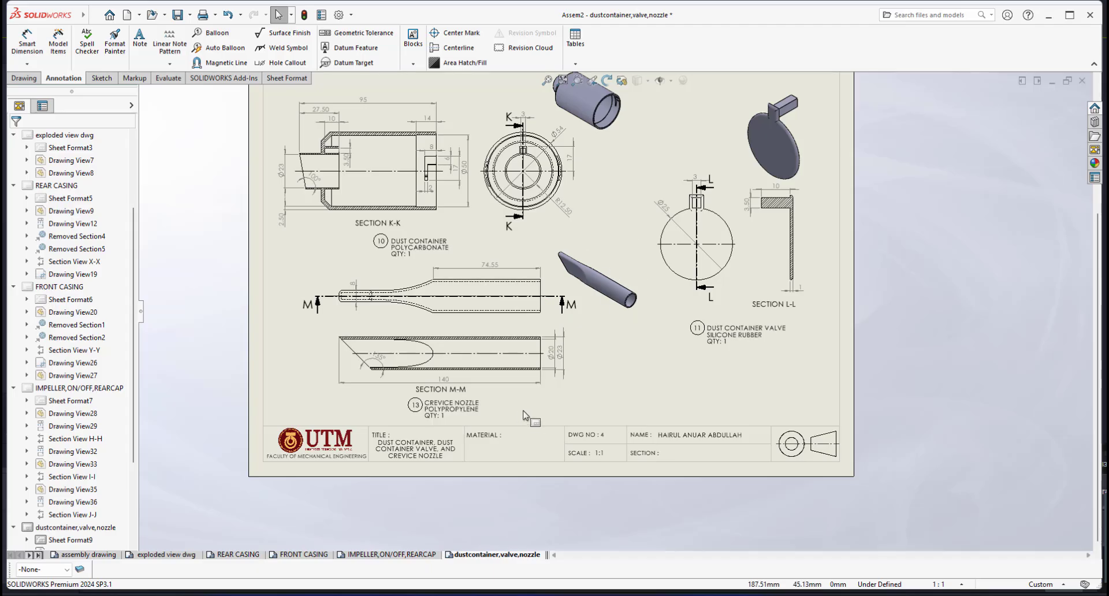
- On the assembly drawing sheet, enter 4 as the DWG NO for the dust container in the parts table
click(94, 556)
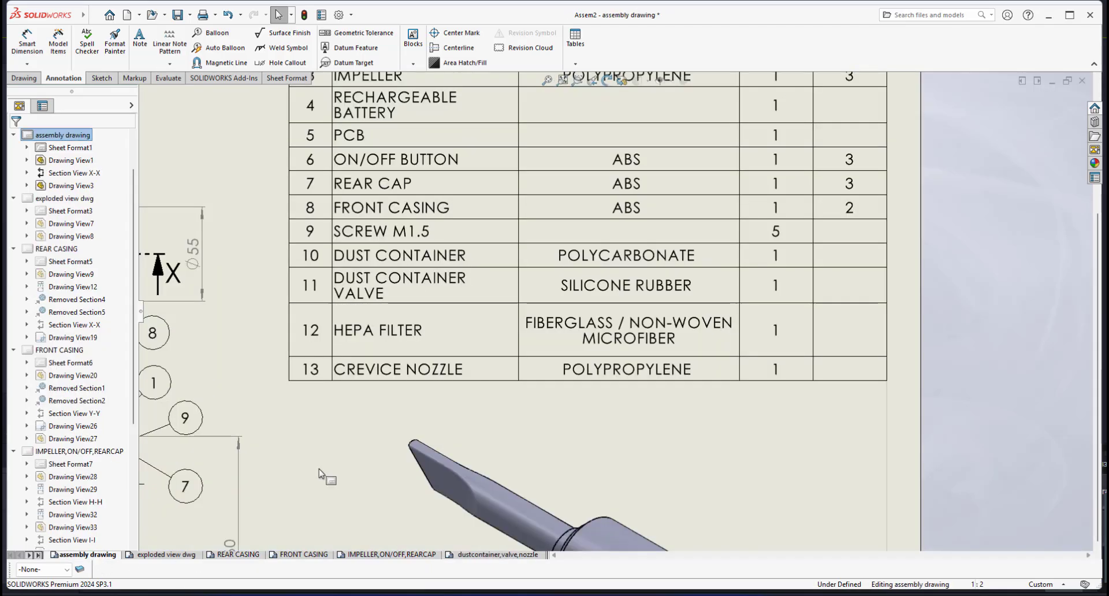
scroll(709, 225, up, 2)
scroll(710, 225, down, 2)
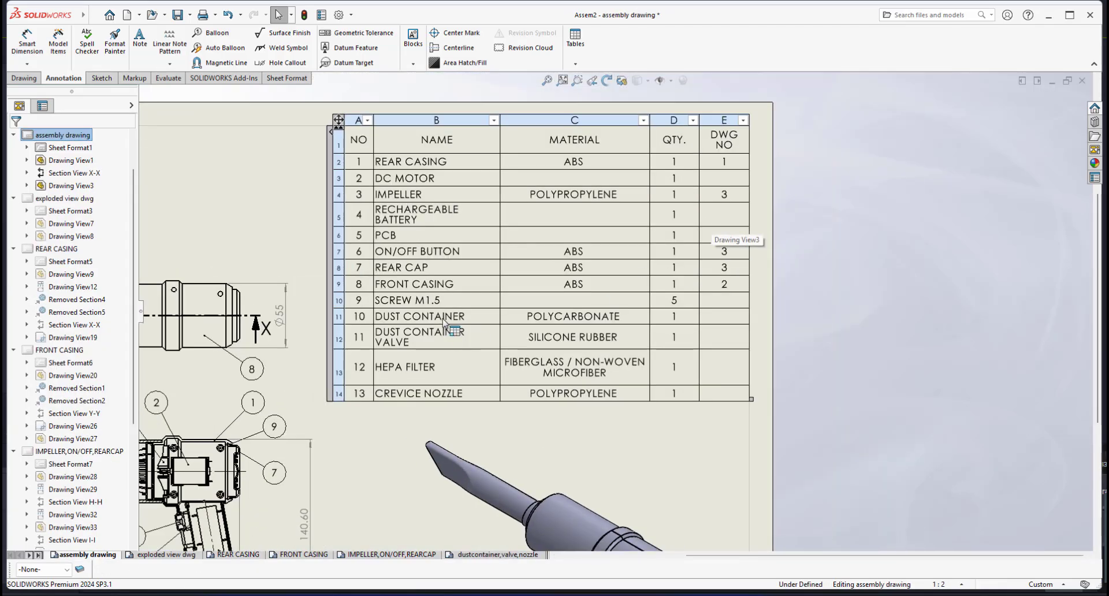
click(725, 318)
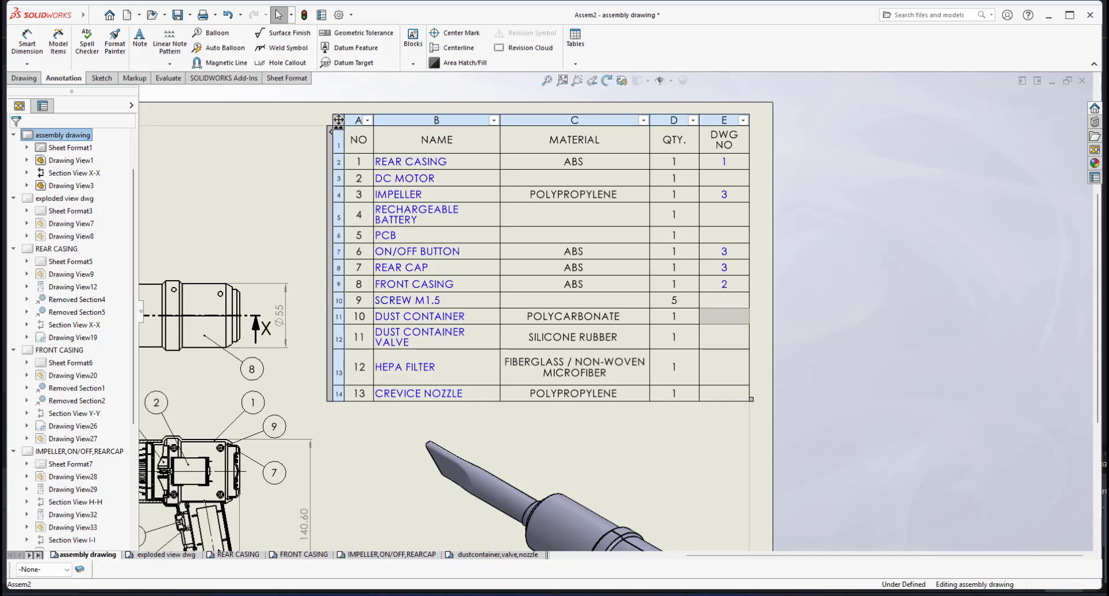
double_click(724, 318)
text(4)
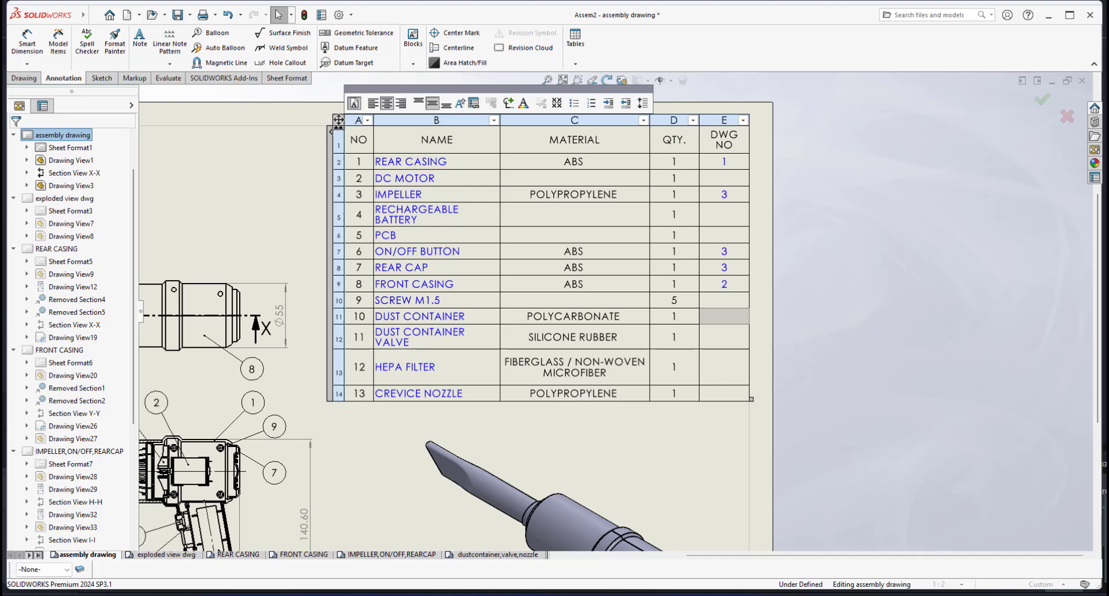
- Enter 4 as the DWG NO for the dust container valve and the crevice nozzle in the assembly drawing's parts table
click(724, 332)
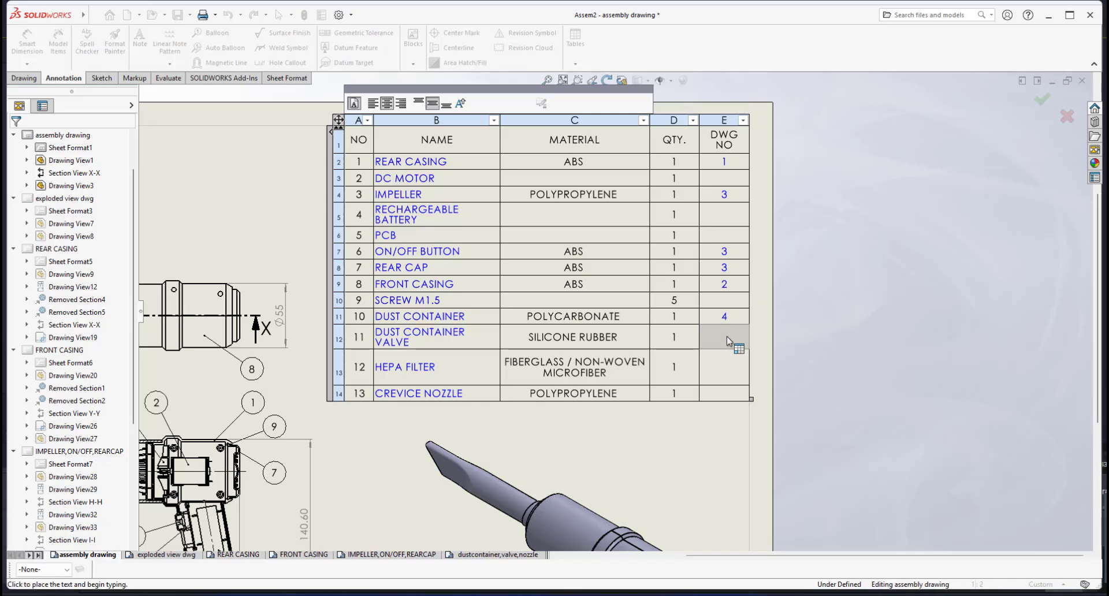
double_click(725, 333)
text(4)
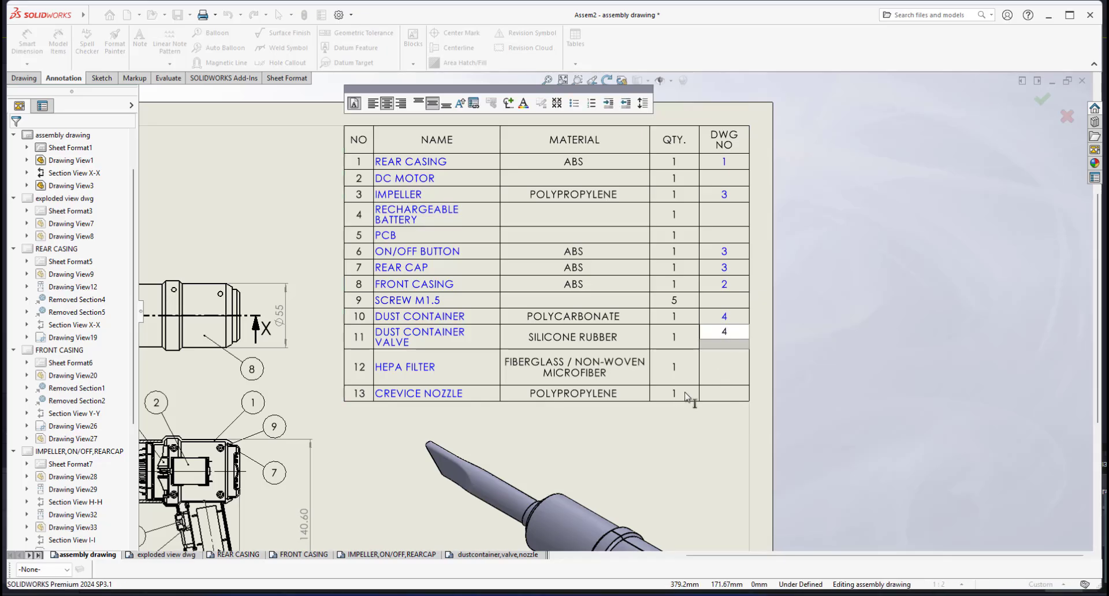
click(724, 394)
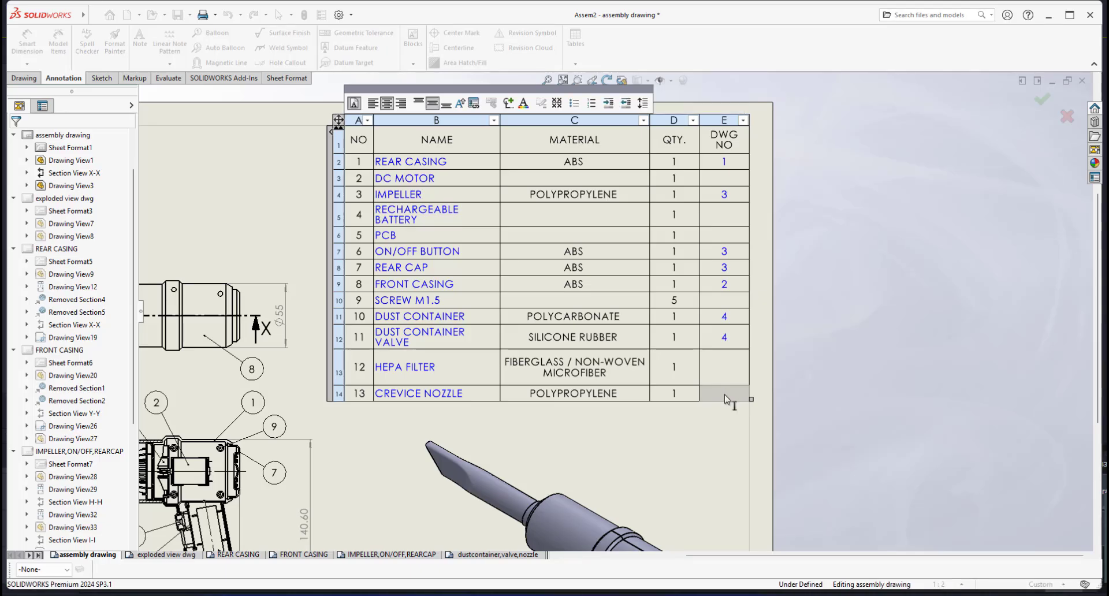
text(4)
click(724, 420)
scroll(710, 401, up, 5)
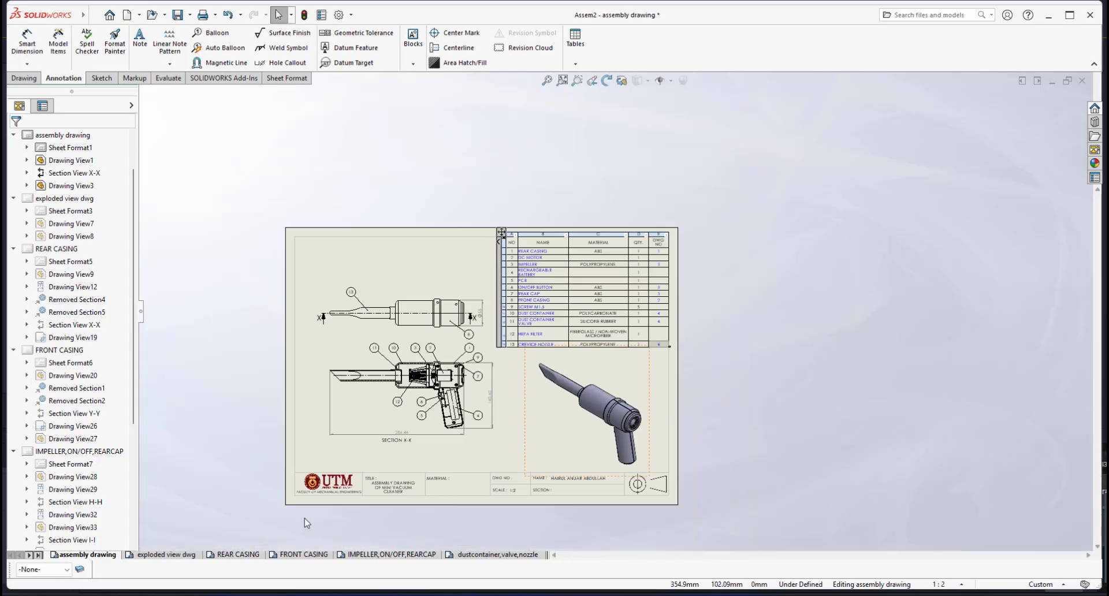
- On the exploded view dwg sheet, enter 4 as the DWG NO for the dust container in the parts table
click(165, 553)
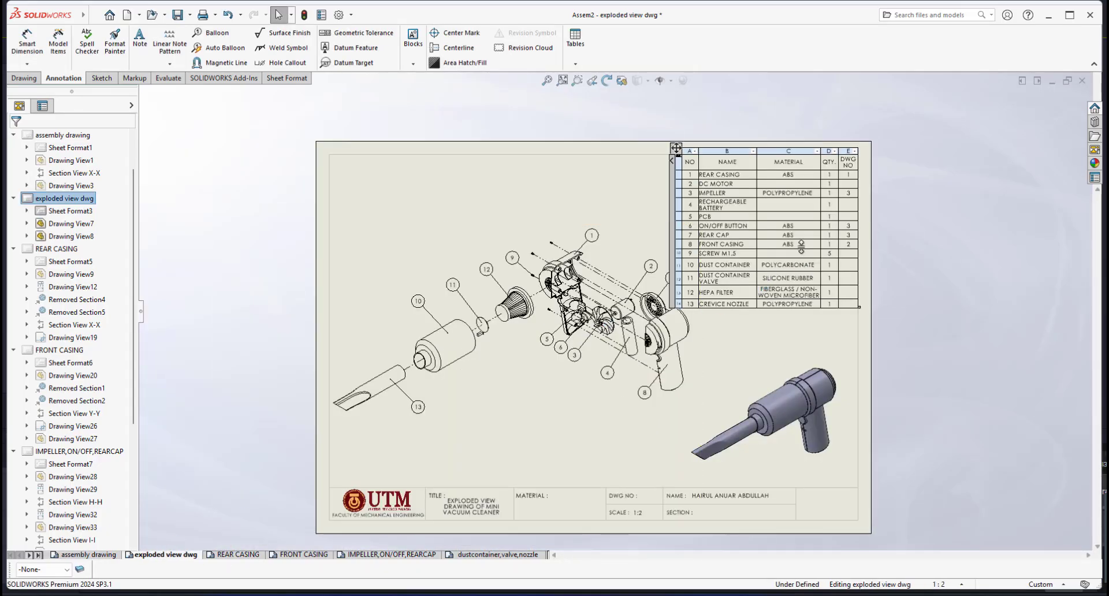
scroll(809, 257, down, 5)
scroll(809, 257, down, 1)
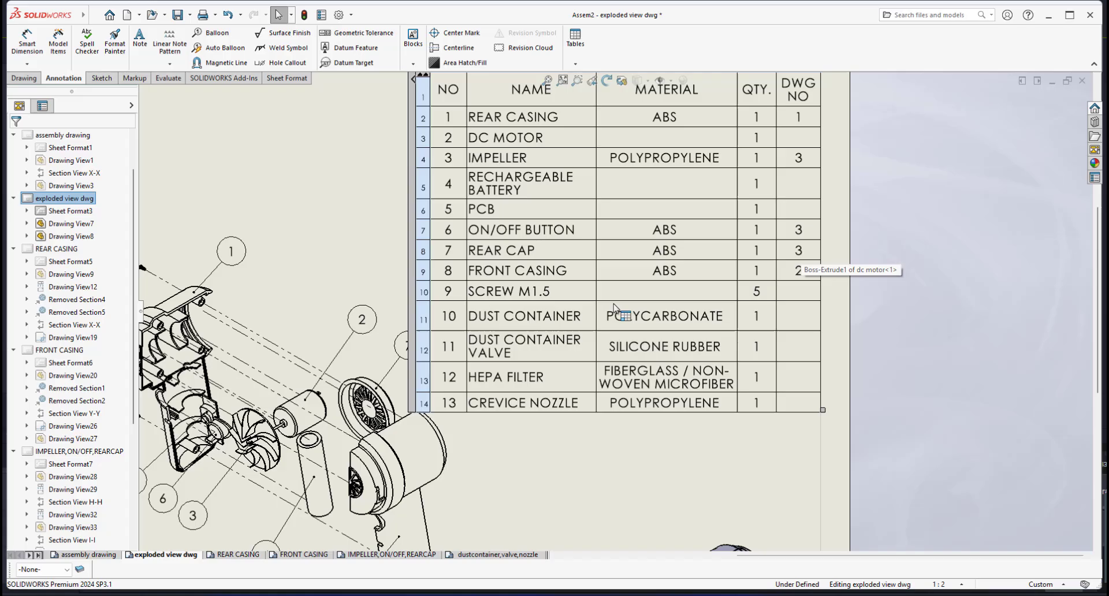
click(806, 324)
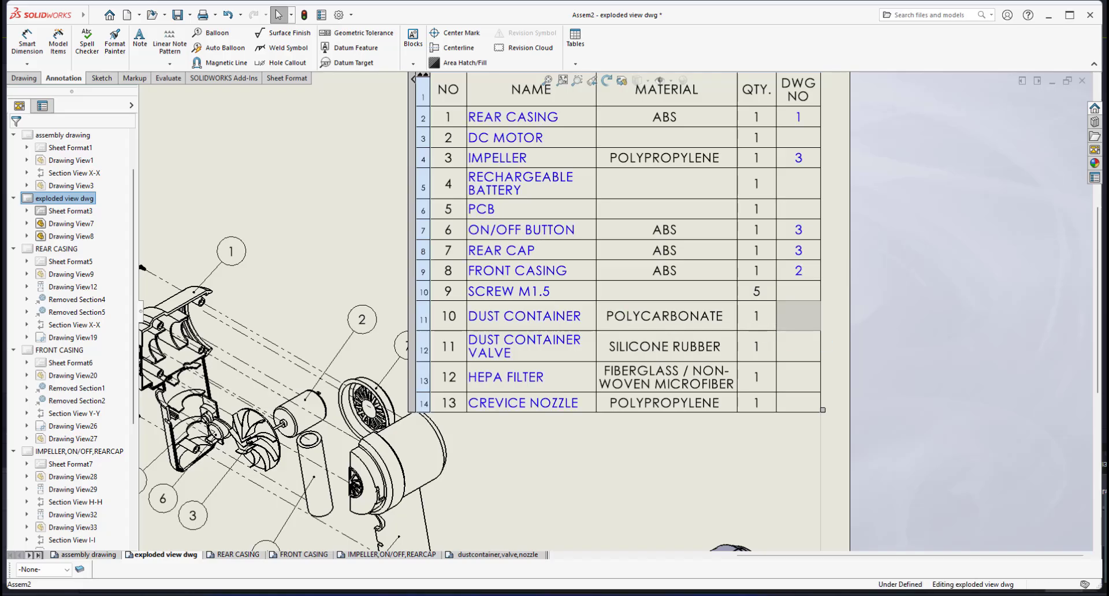
double_click(800, 317)
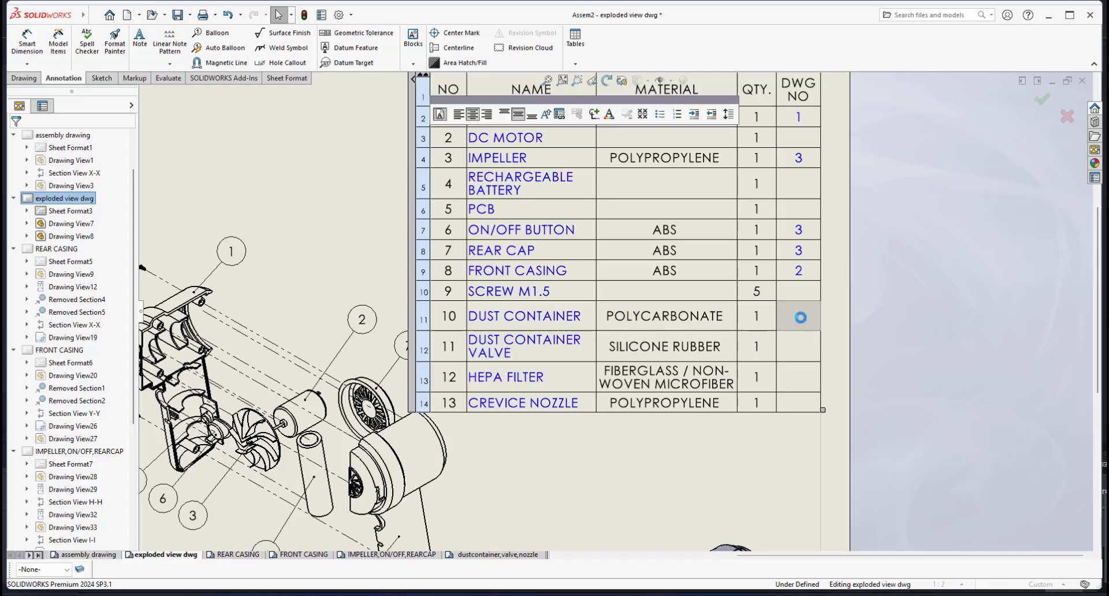
text(4)
- Enter 4 as the DWG NO for the dust container valve and crevice nozzle in the exploded view's table, and save the drawing
click(802, 353)
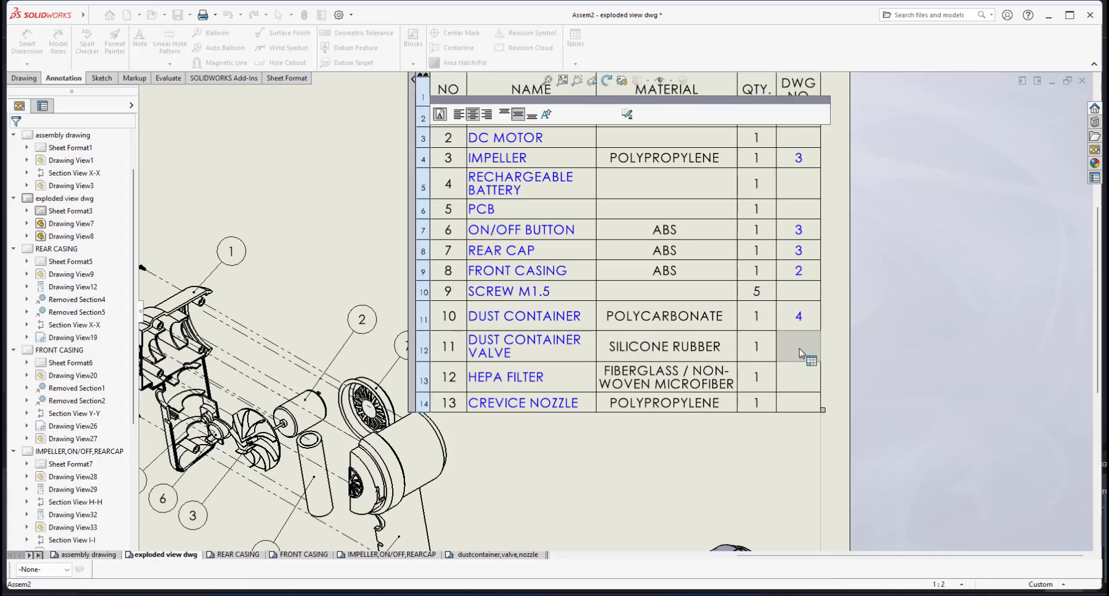
double_click(800, 346)
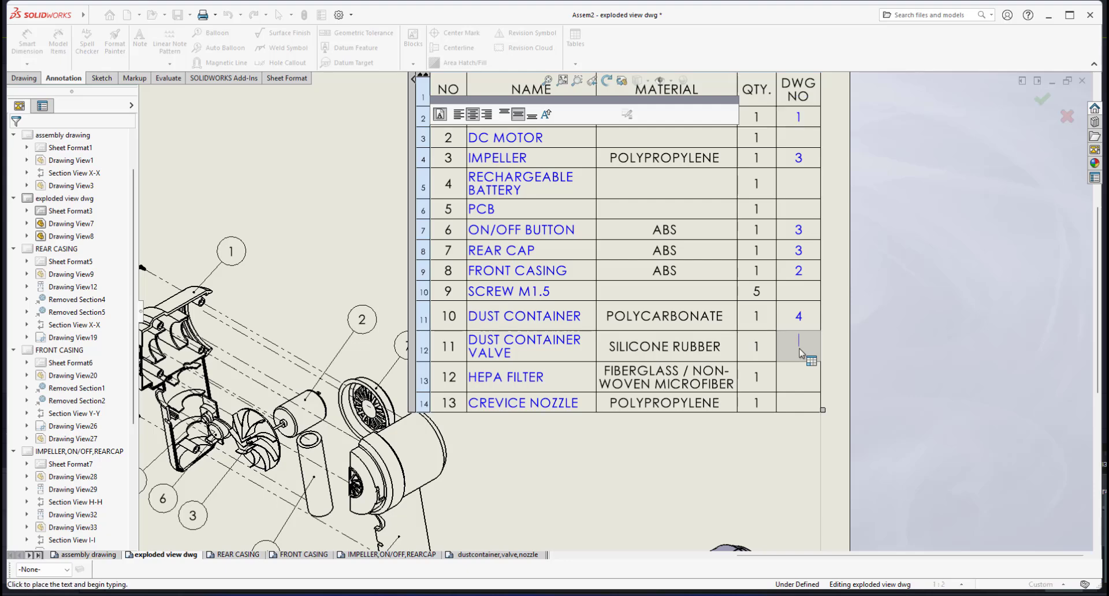
text(4)
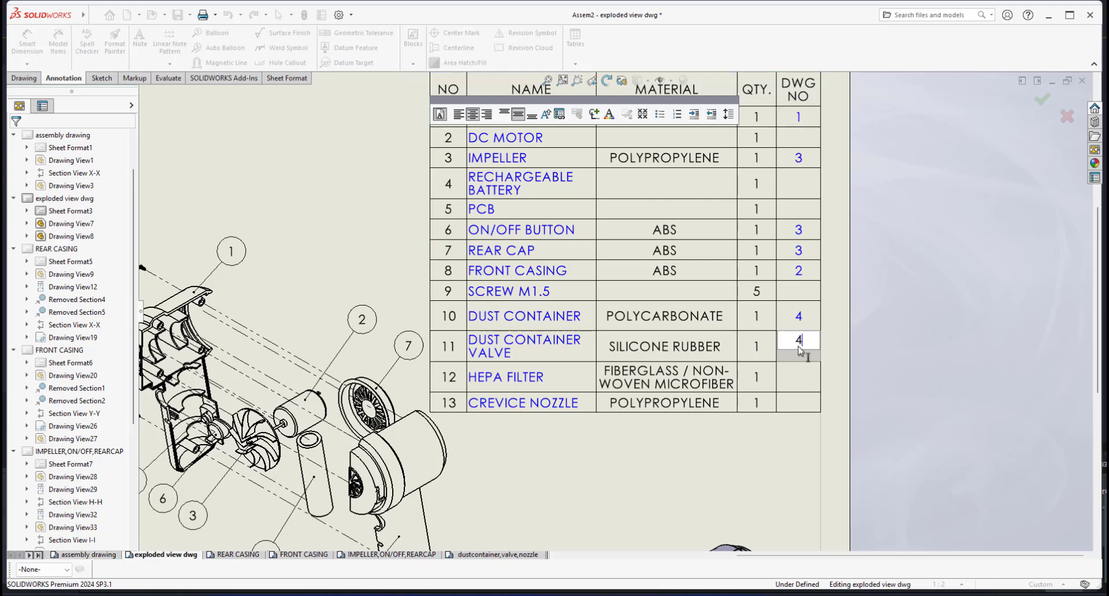
click(798, 405)
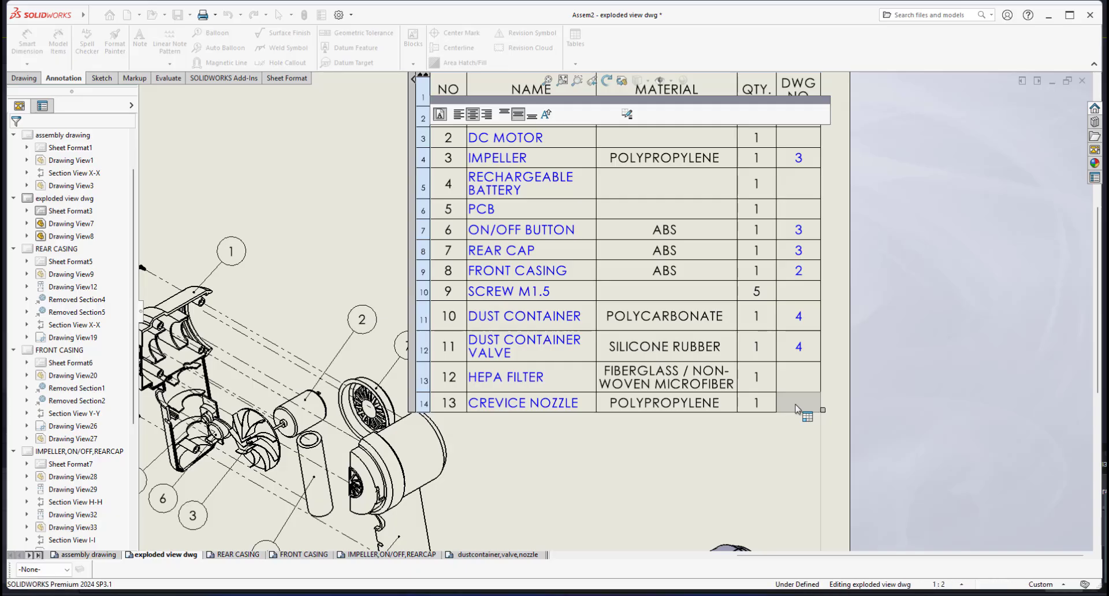
double_click(796, 406)
text(4)
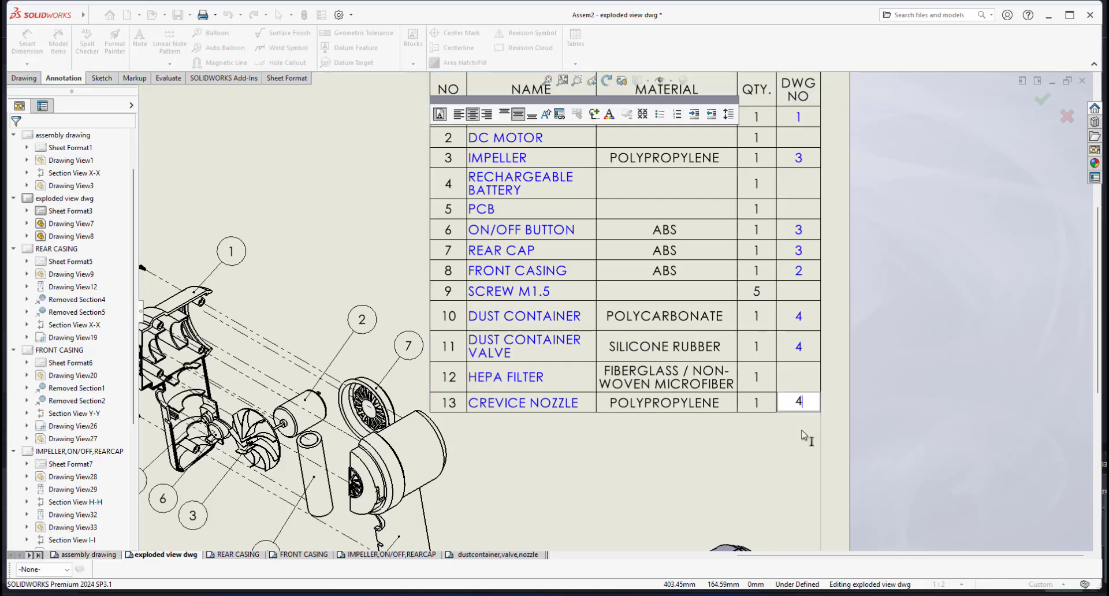
key(Return)
scroll(729, 372, up, 2)
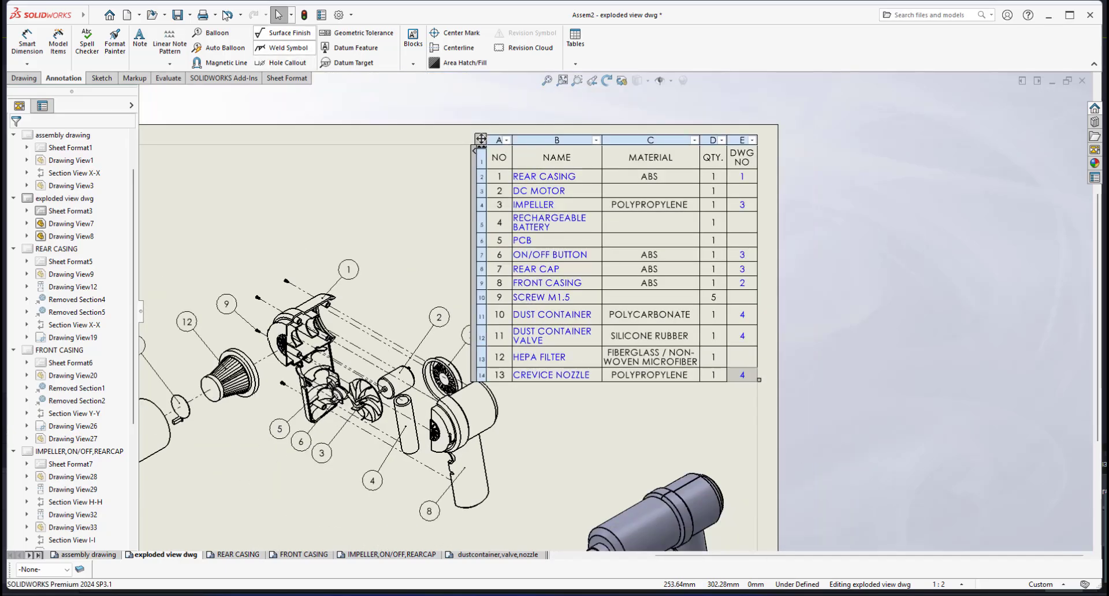
click(176, 19)
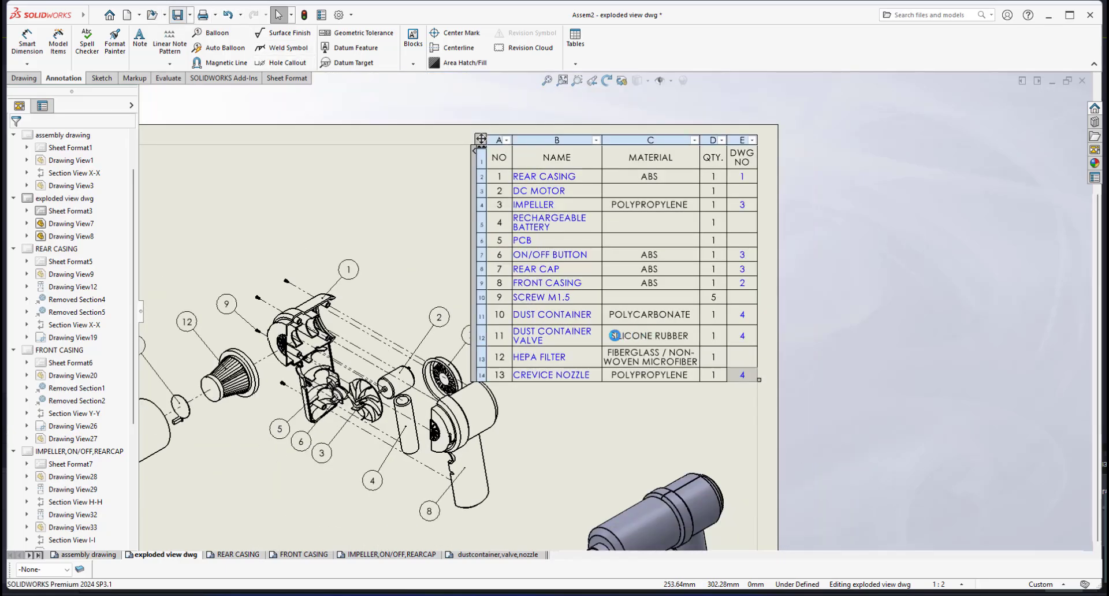
- Examine the exploded view's parts and balloons against the parts table
scroll(458, 367, up, 5)
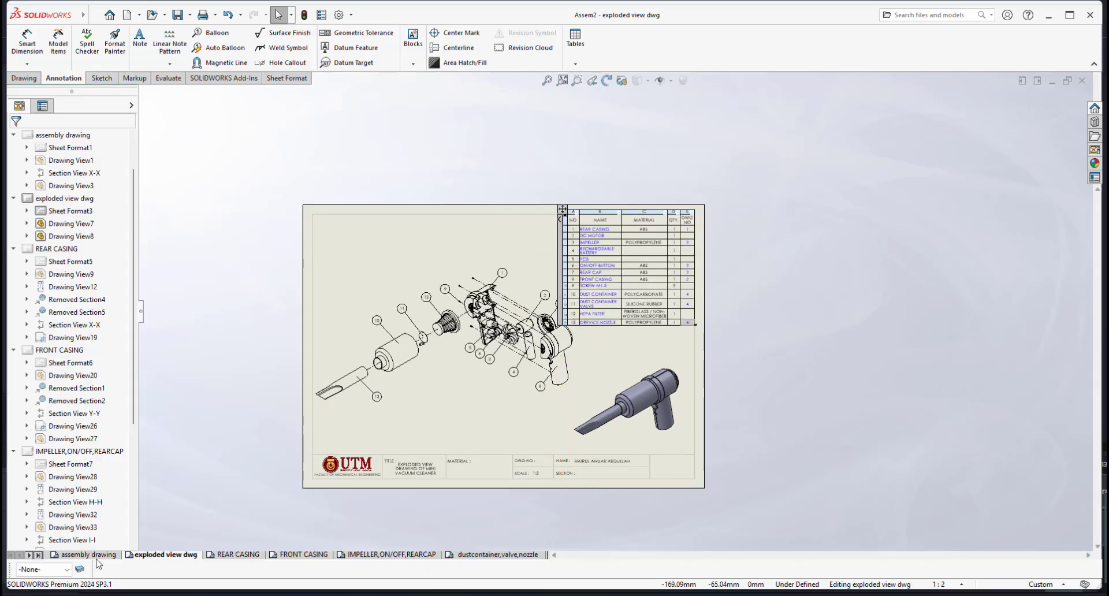
scroll(439, 312, down, 5)
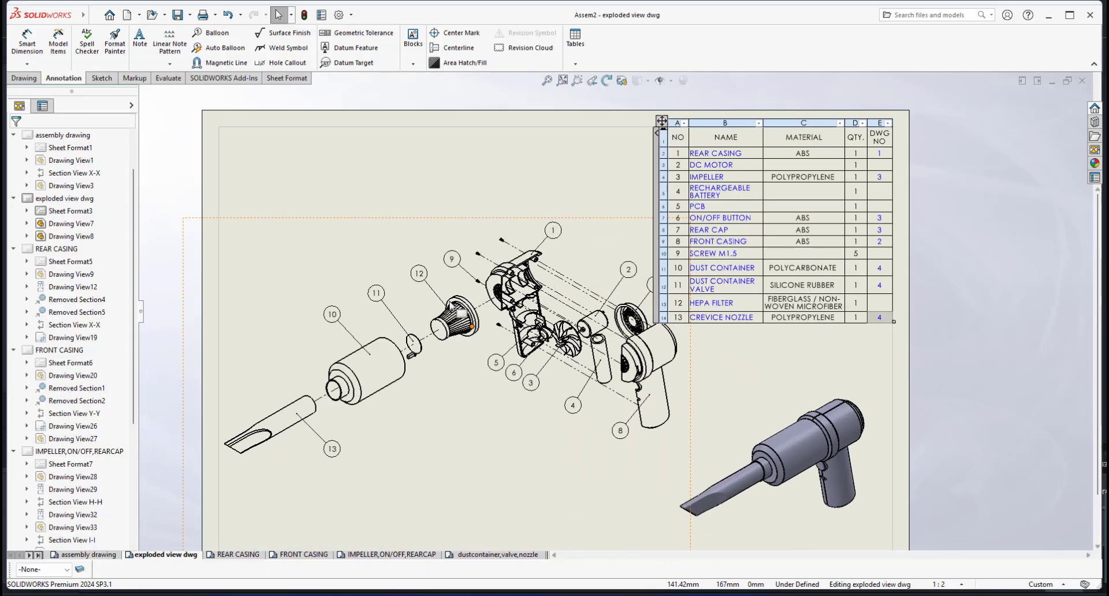
scroll(469, 298, down, 2)
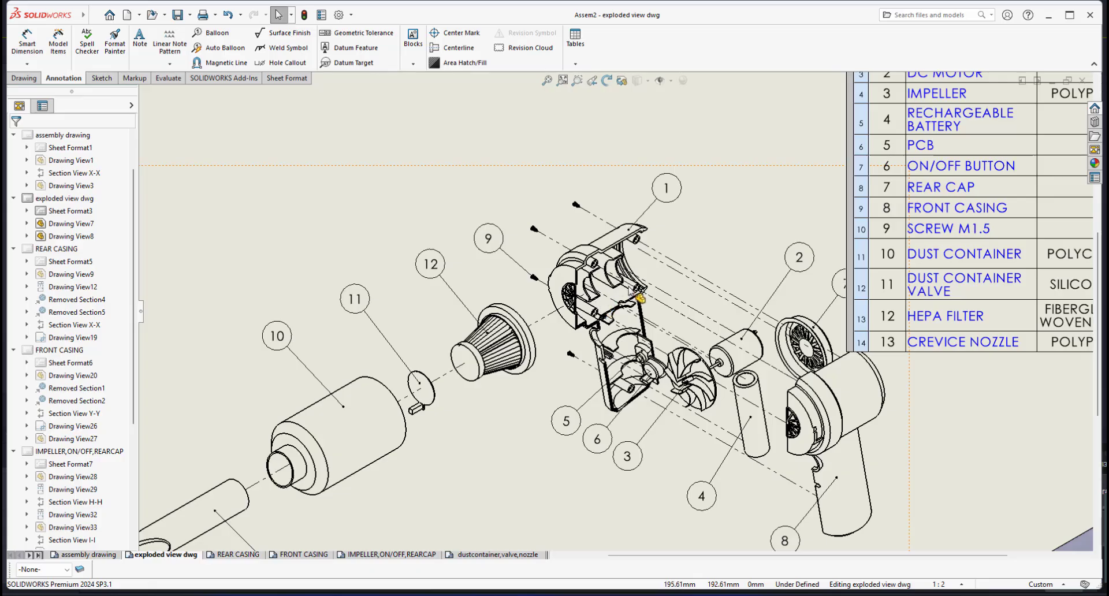
middle_drag(677, 314, 605, 304)
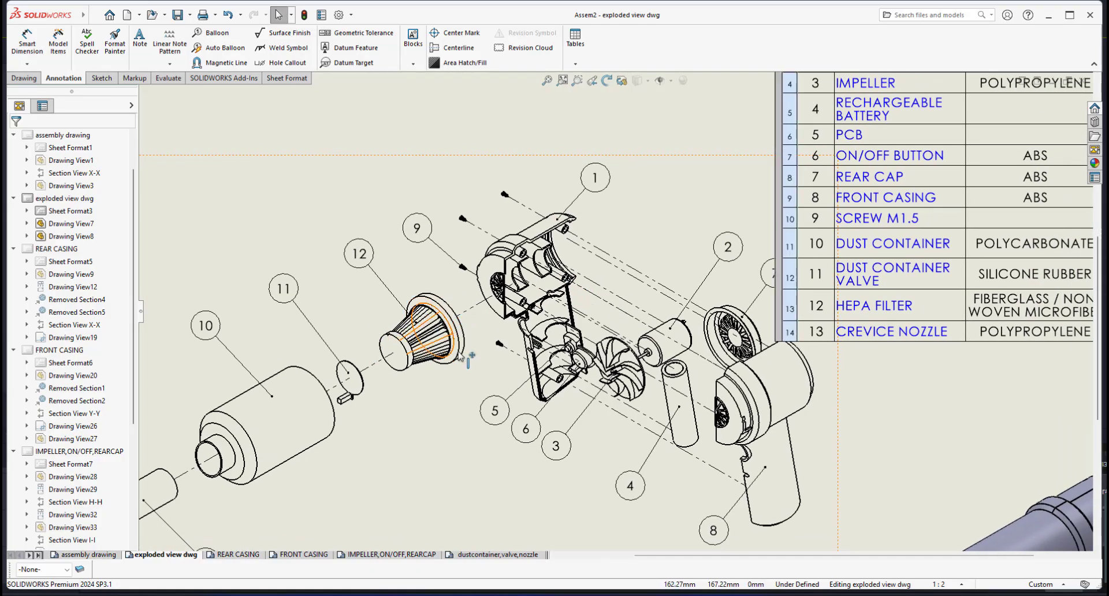
scroll(468, 358, down, 3)
scroll(584, 364, up, 5)
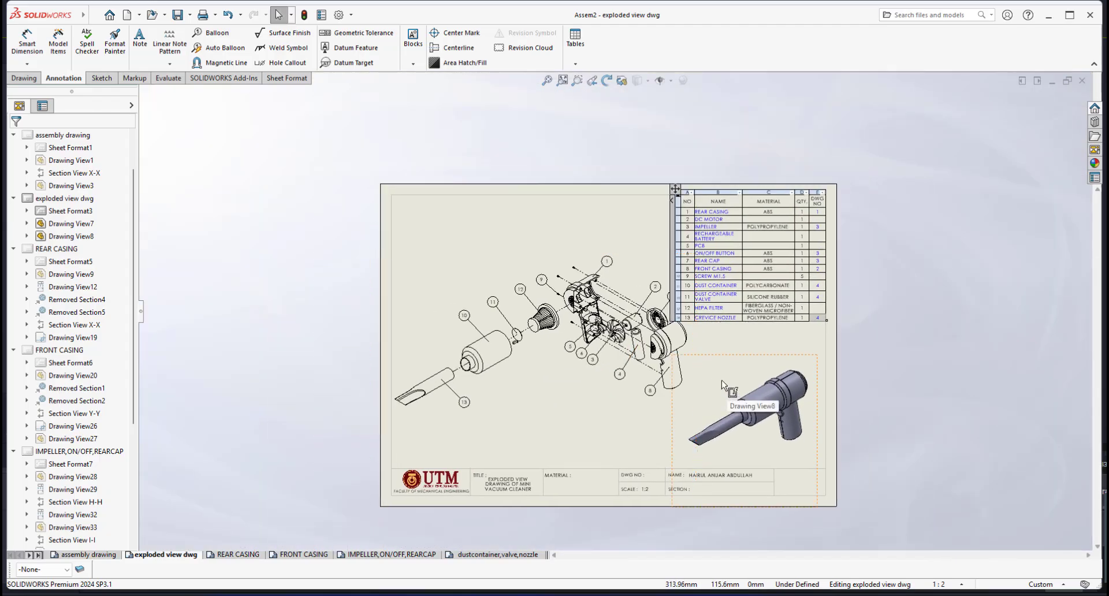
scroll(677, 349, down, 1)
scroll(514, 307, down, 2)
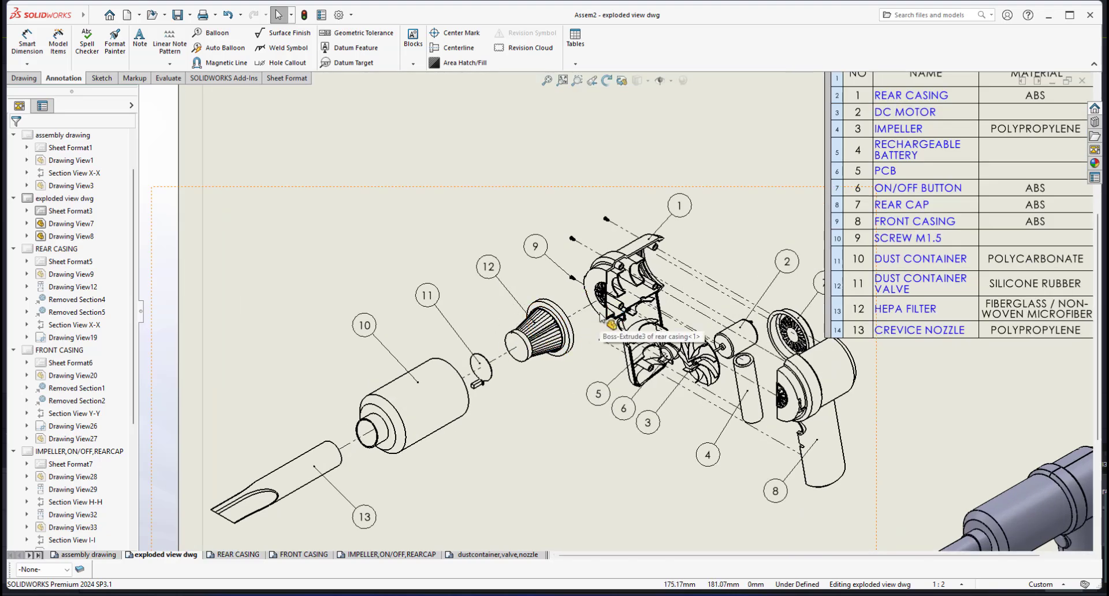
mouse_move(600, 312)
middle_down()
mouse_move(604, 287)
mouse_move(530, 307)
middle_up()
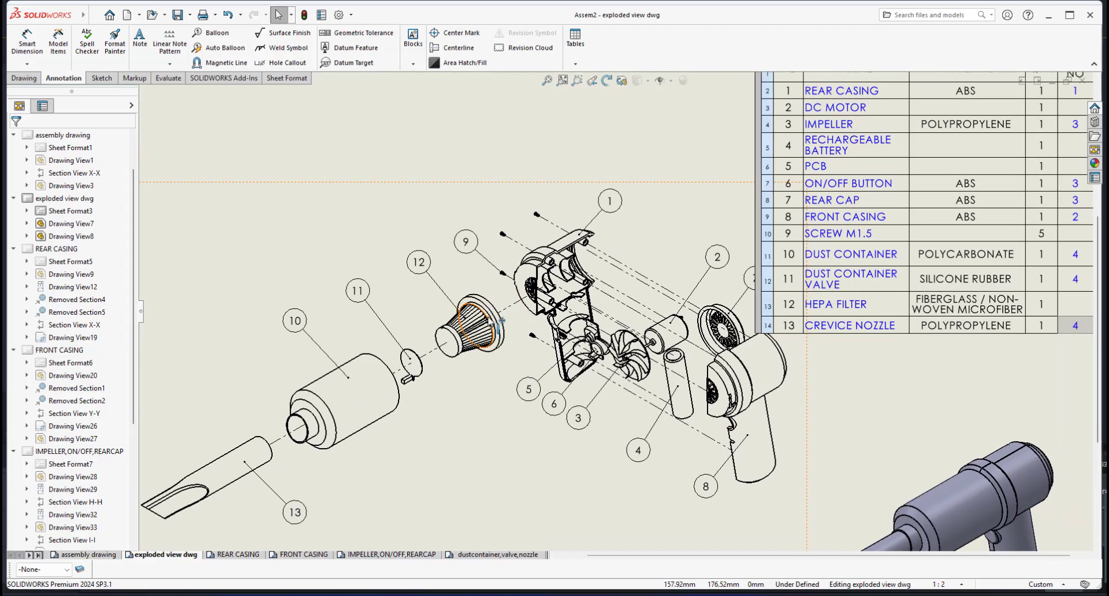
- Review the exploded view's parts table, and open the dustcontainer,valve,nozzle sheet to check its views and title block
mouse_move(784, 276)
middle_down()
mouse_move(623, 285)
mouse_move(463, 327)
mouse_move(571, 287)
mouse_move(556, 330)
mouse_move(668, 300)
mouse_move(618, 318)
middle_up()
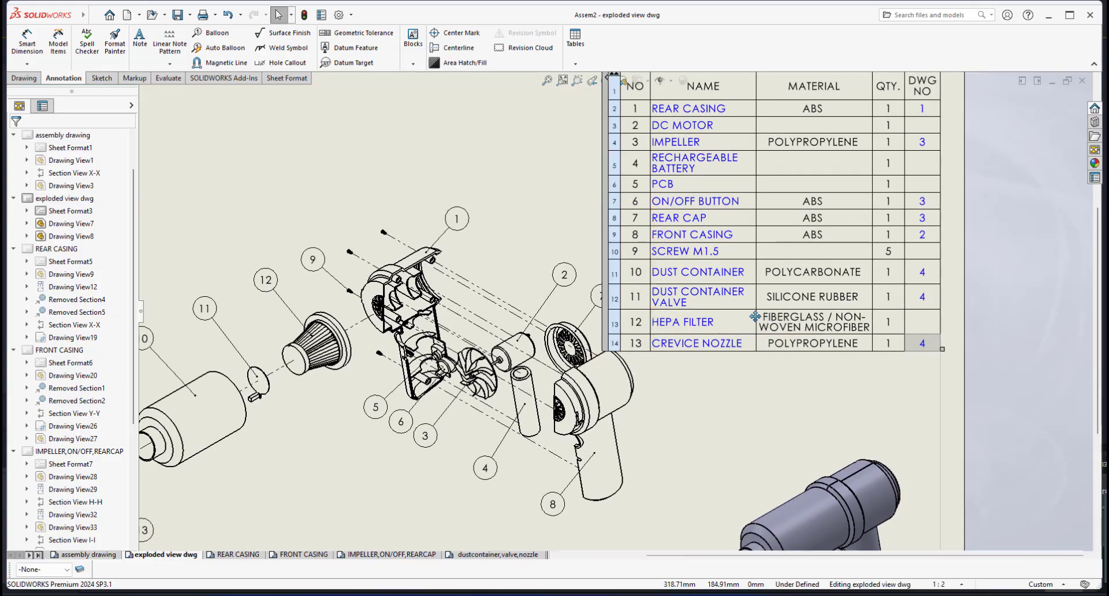
scroll(755, 317, up, 4)
click(735, 312)
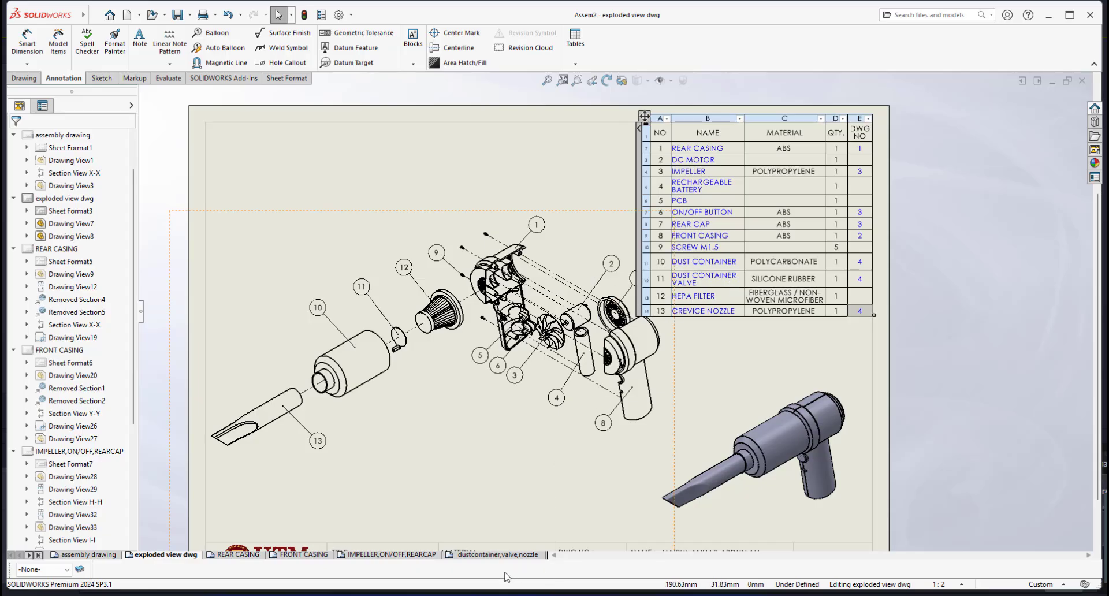
click(490, 555)
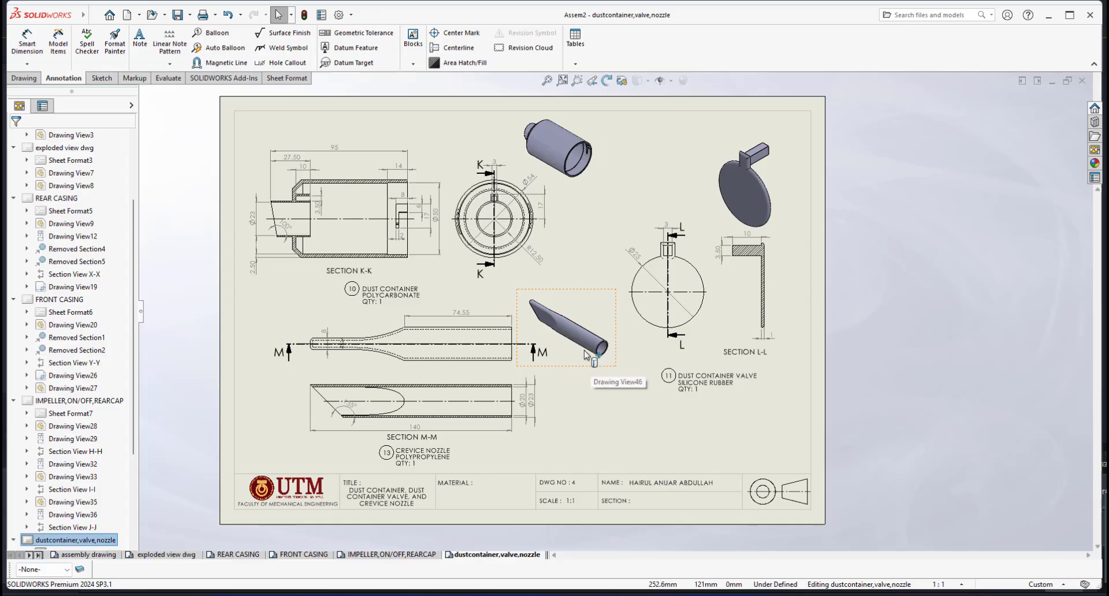
middle_drag(583, 350, 602, 358)
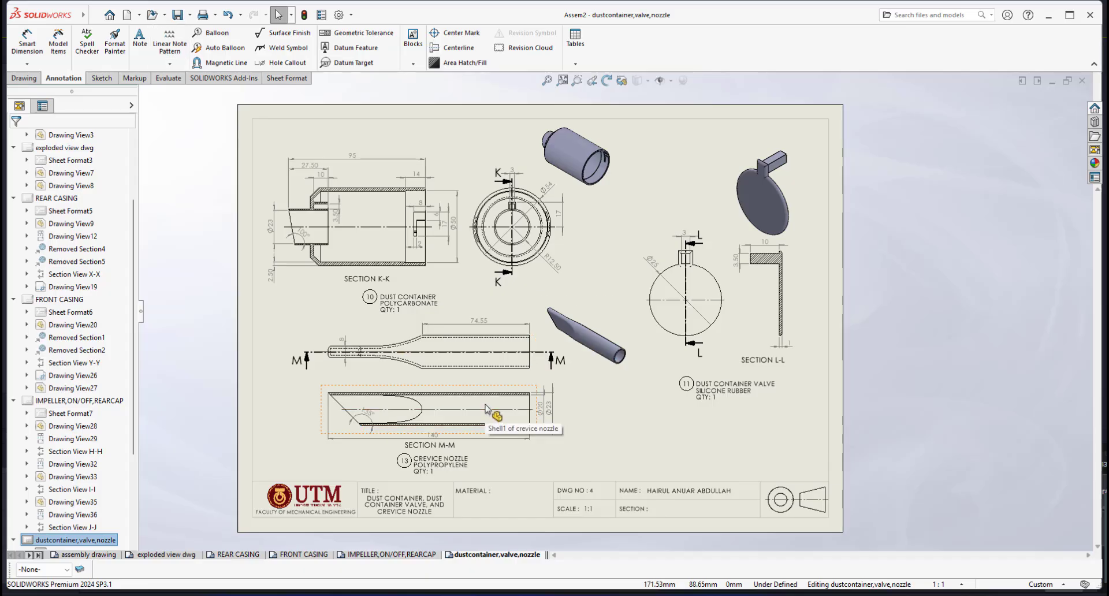
- Switch to the full assembly model and explode it to show all the vacuum cleaner's components separated
click(216, 15)
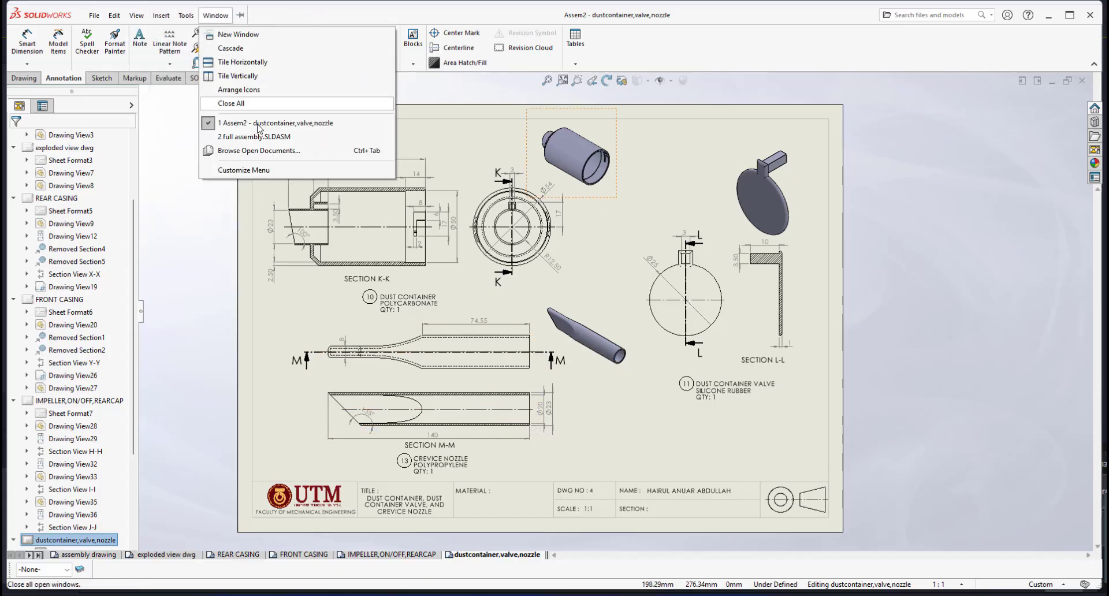
click(233, 137)
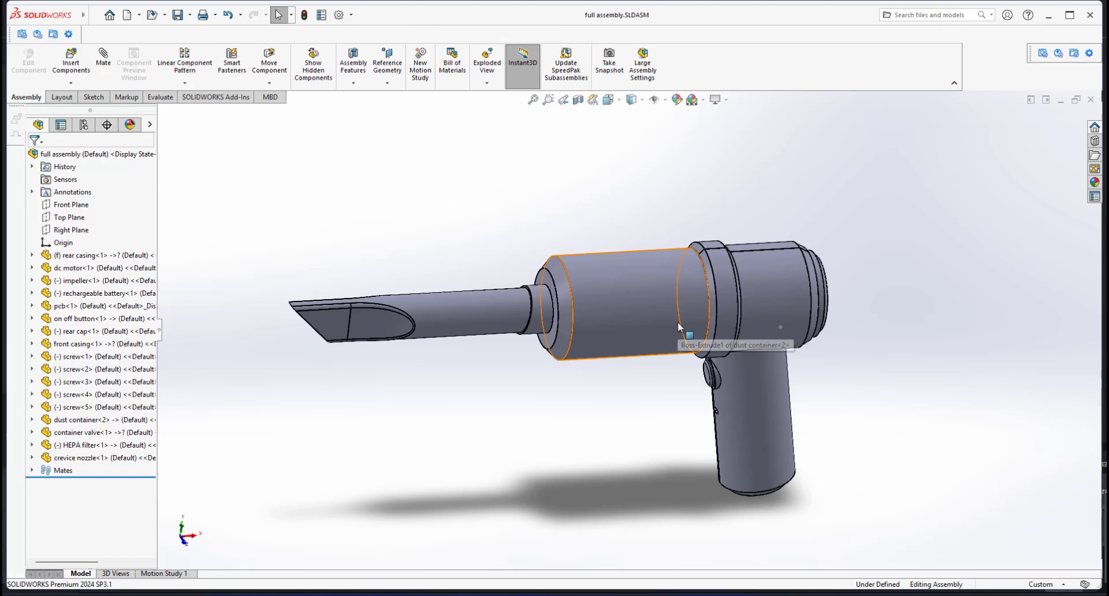
scroll(646, 310, up, 5)
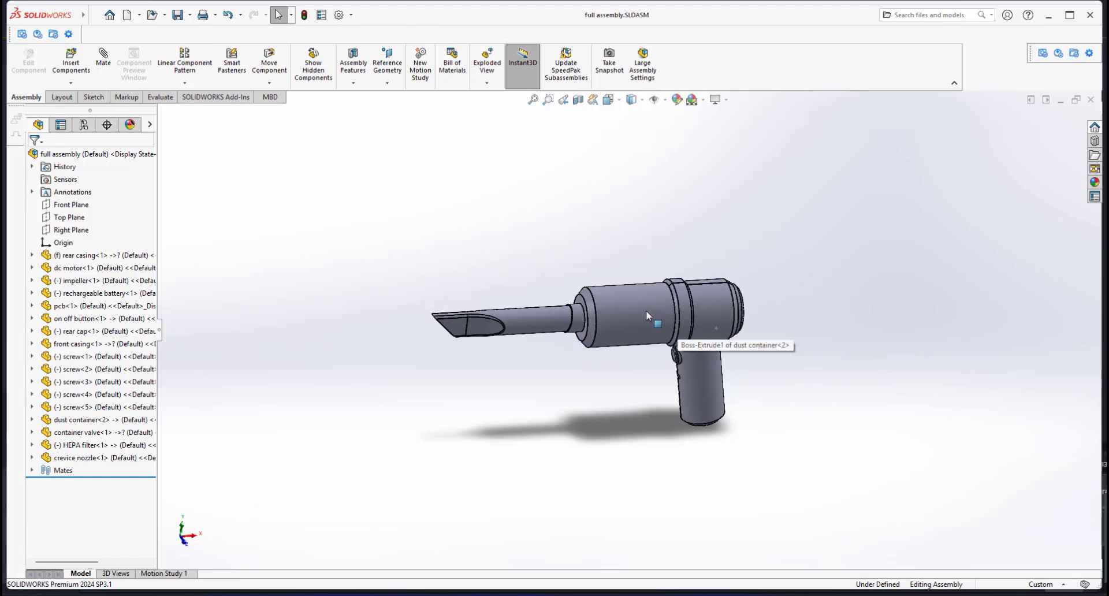
right_click(60, 157)
click(98, 261)
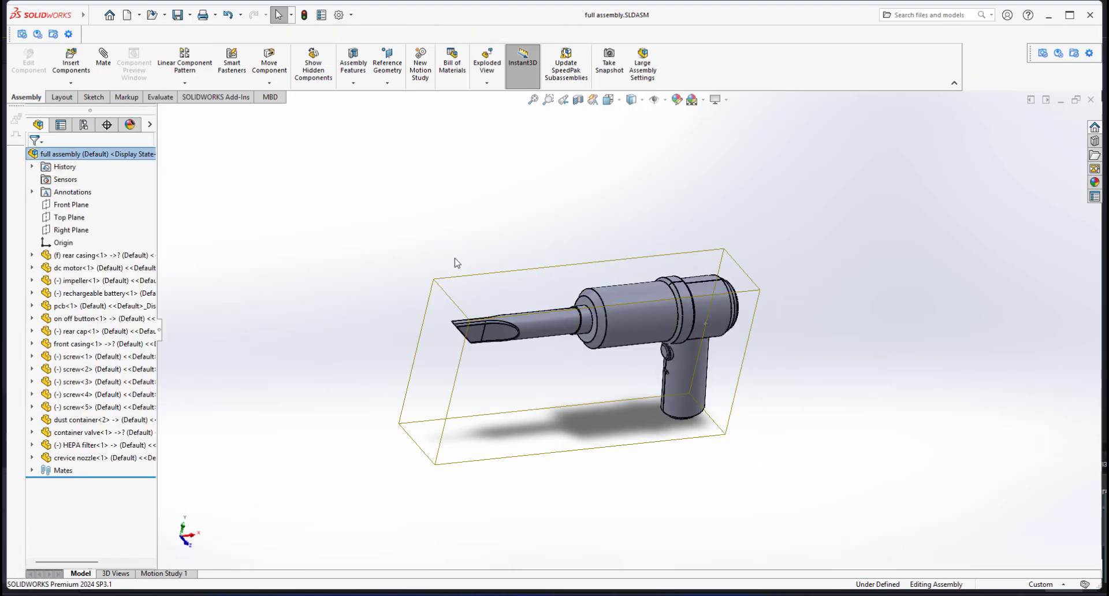
scroll(602, 337, up, 3)
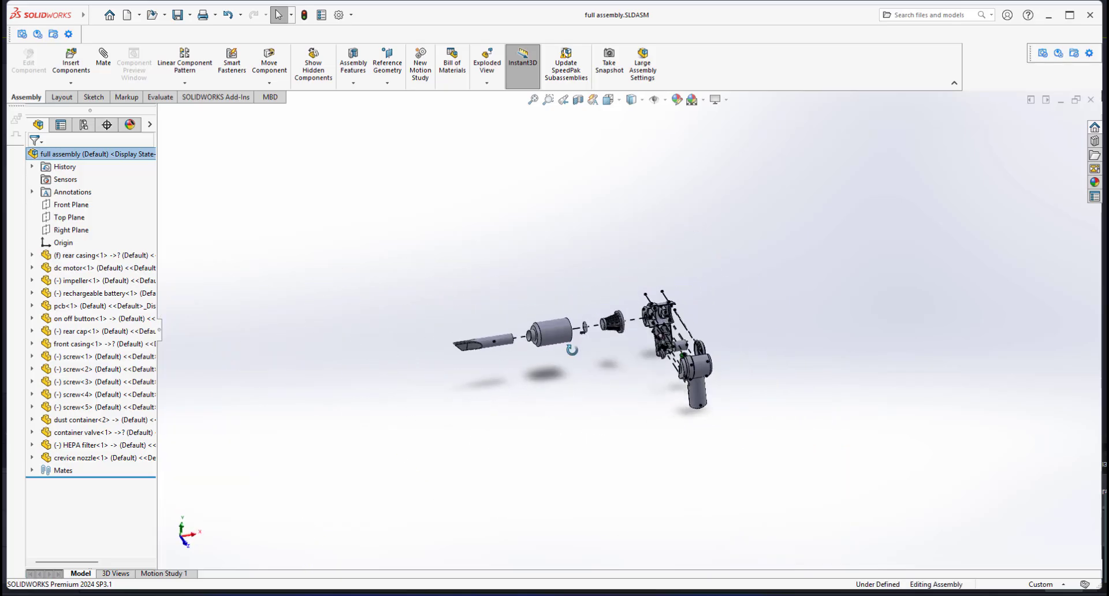
middle_drag(639, 312, 635, 320)
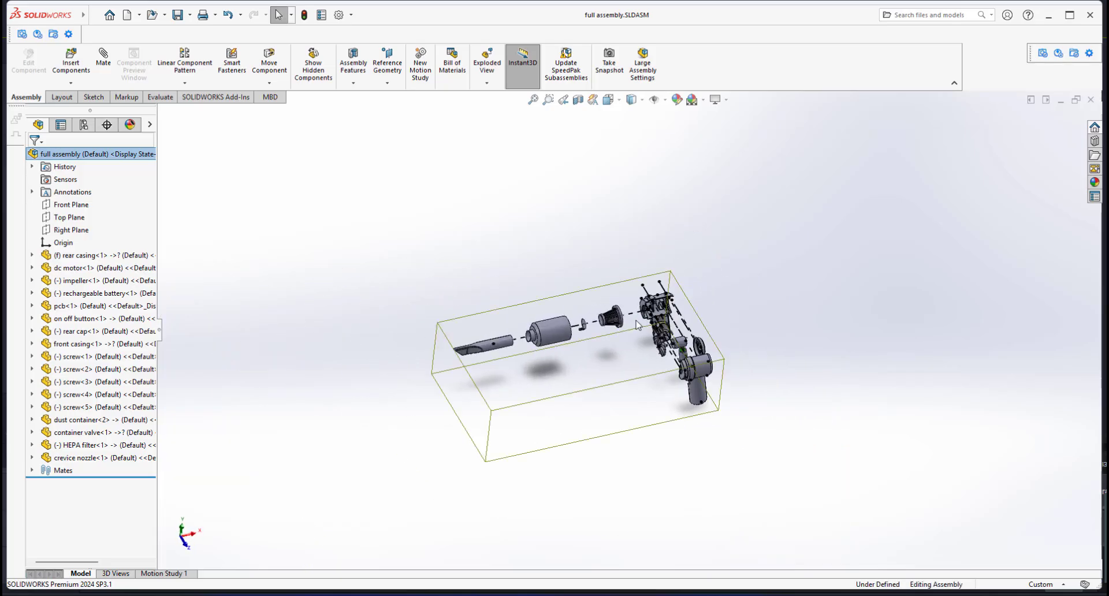
- Return to the Assem2 drawing at the dustcontainer,valve,nozzle sheet
click(55, 16)
mouse_move(209, 21)
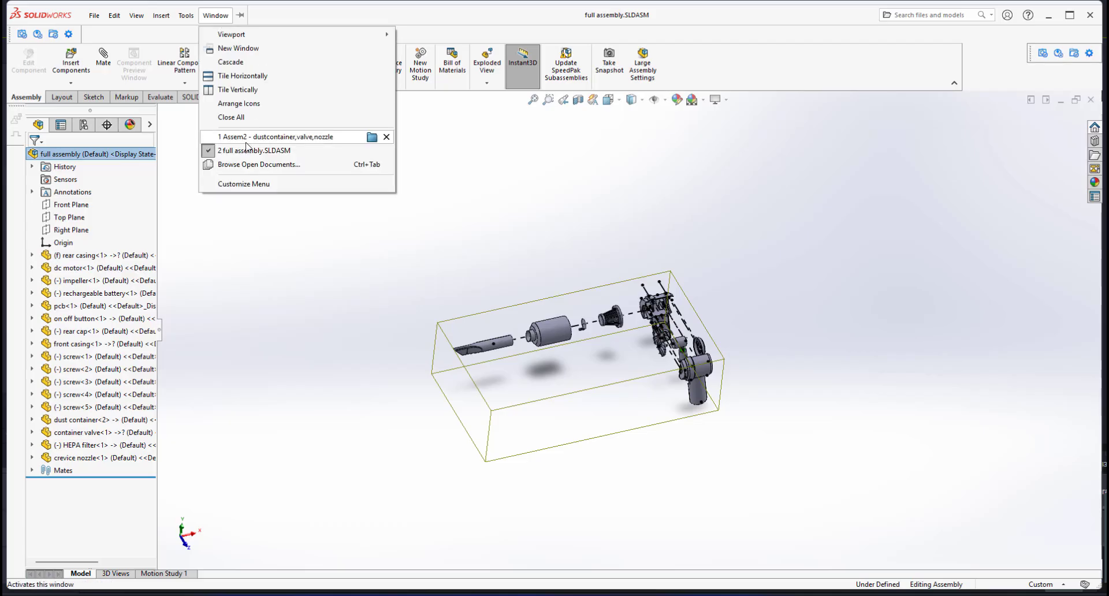
click(248, 139)
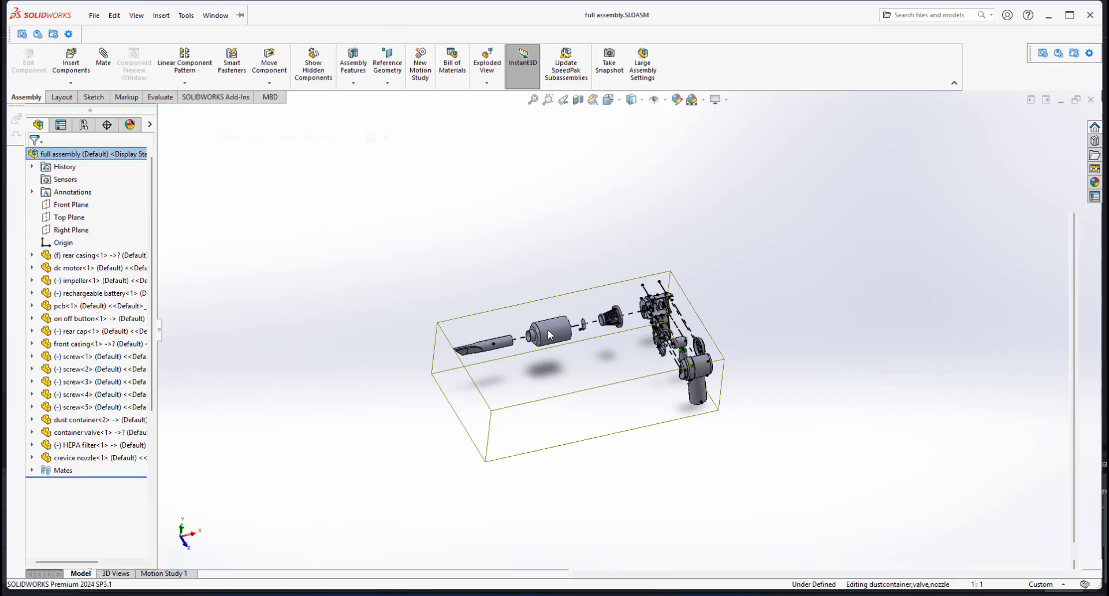